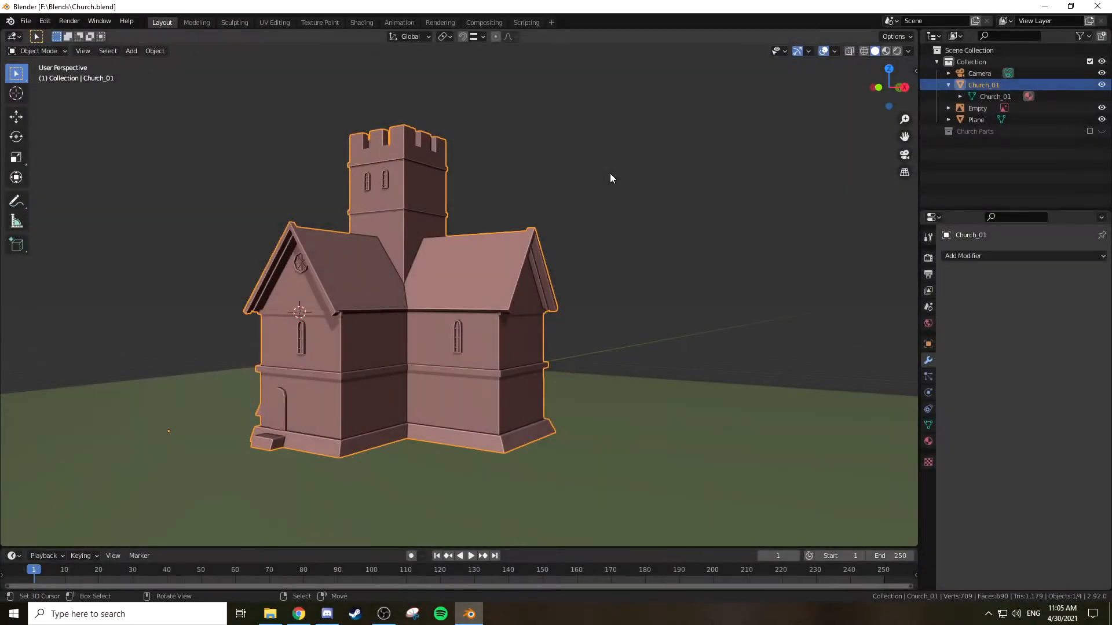
# Add Church Wrought 01.jpg from F:\References\Buildings as a background image in front view and move it up beside the church
pyautogui.press('KP_1')
pyautogui.keyDown('shift'); pyautogui.moveTo(596, 166); pyautogui.dragTo(487, 254, button='middle'); pyautogui.keyUp('shift')
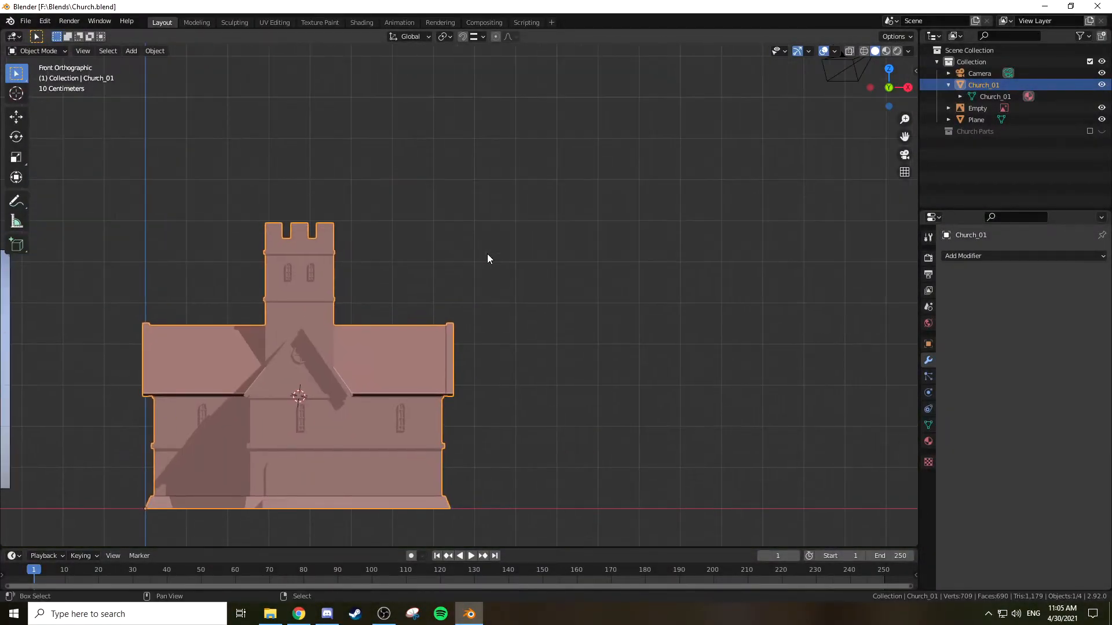
pyautogui.hotkey('shift', 'a')
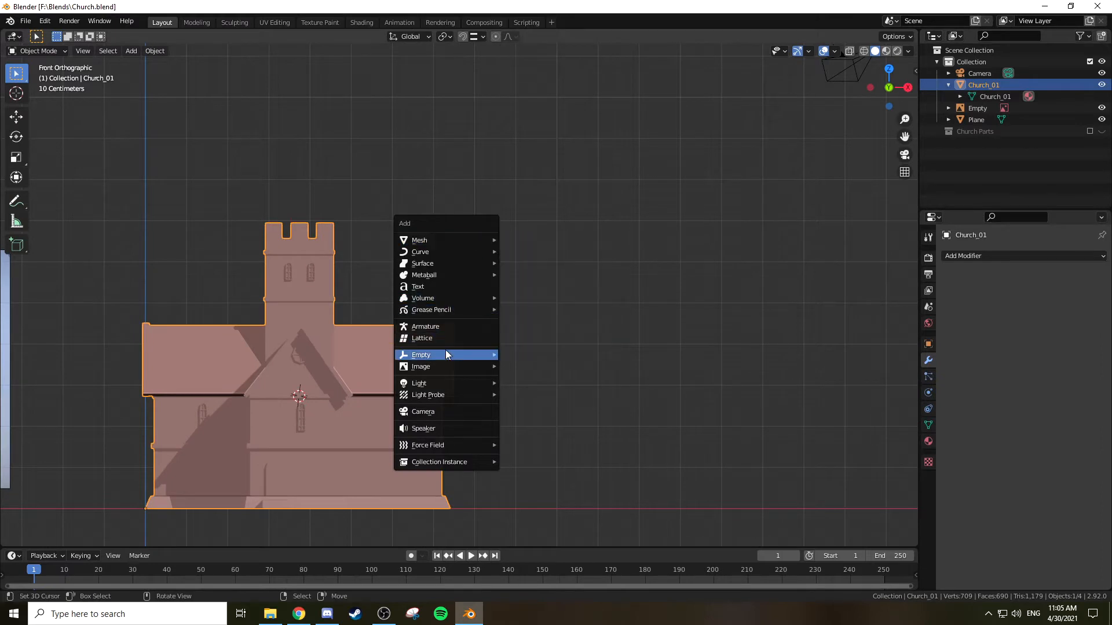
pyautogui.moveTo(439, 368)
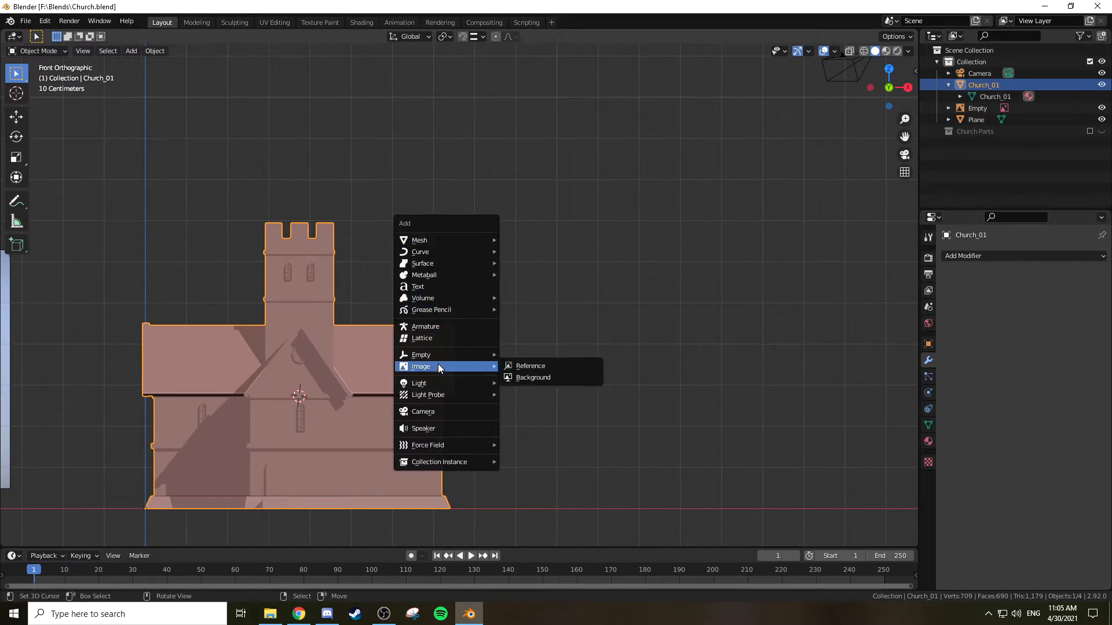
pyautogui.click(593, 383)
pyautogui.click(332, 124)
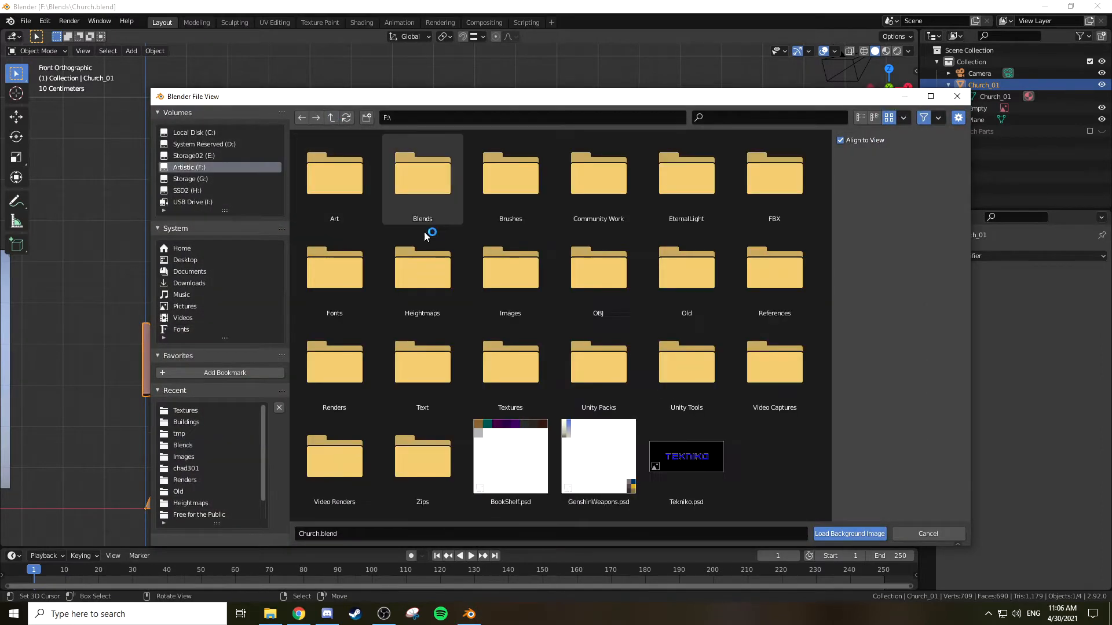
pyautogui.click(774, 286)
pyautogui.doubleClick(773, 285)
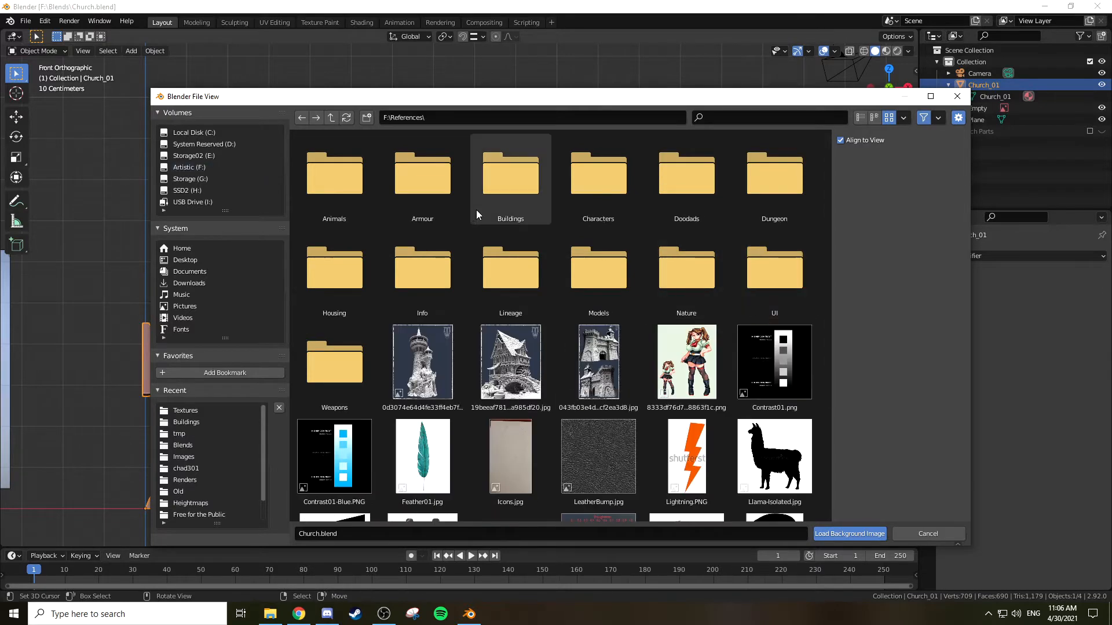
pyautogui.doubleClick(529, 179)
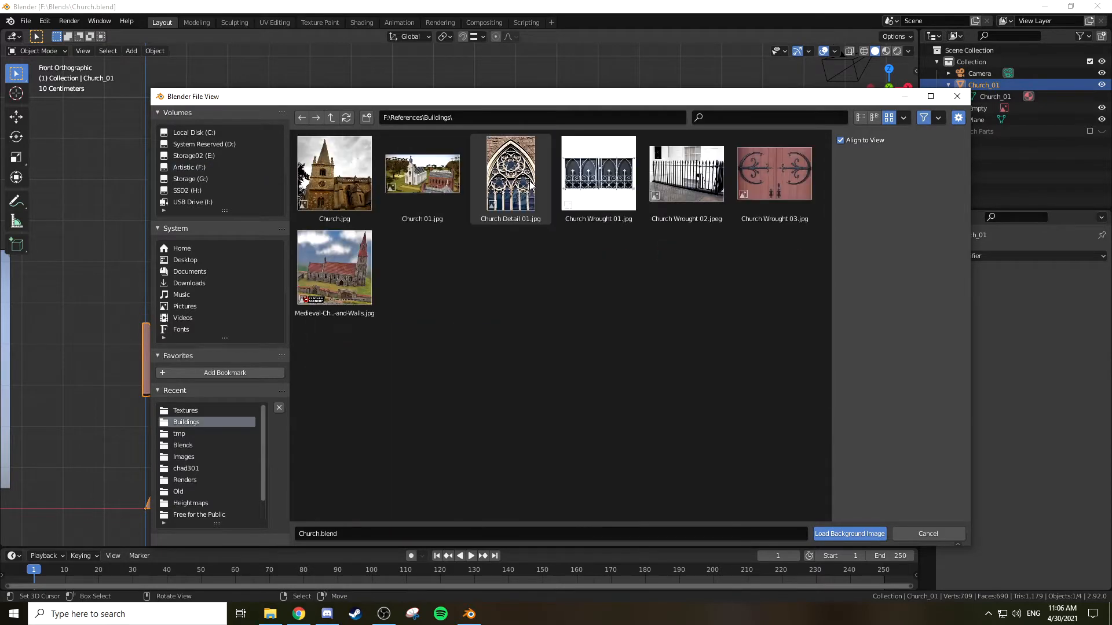
pyautogui.doubleClick(621, 197)
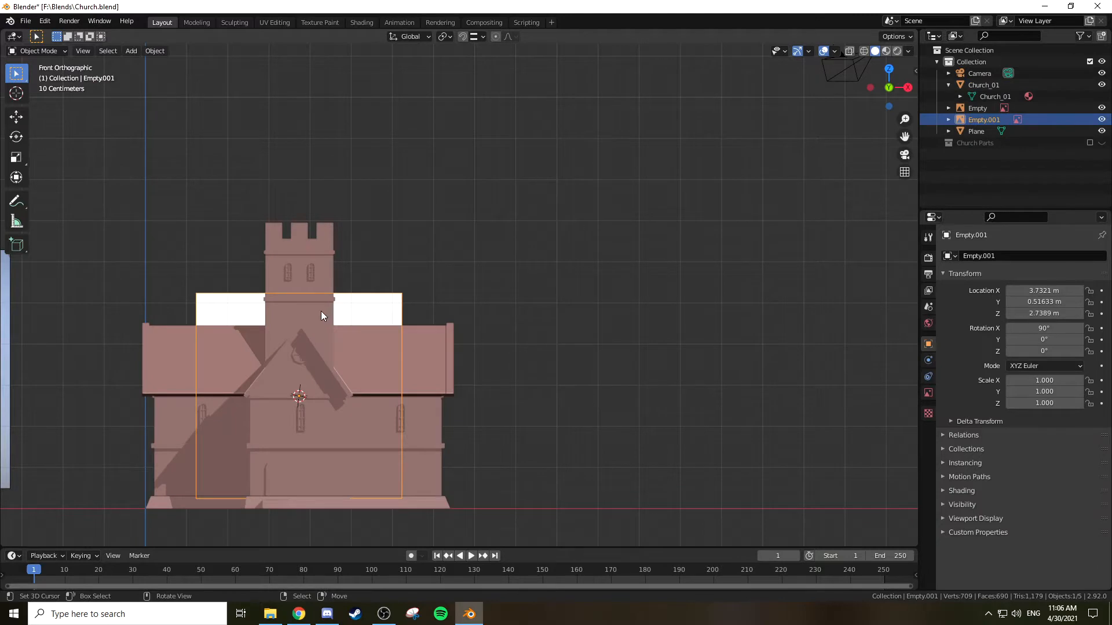
pyautogui.moveTo(320, 316); pyautogui.dragTo(650, 142)
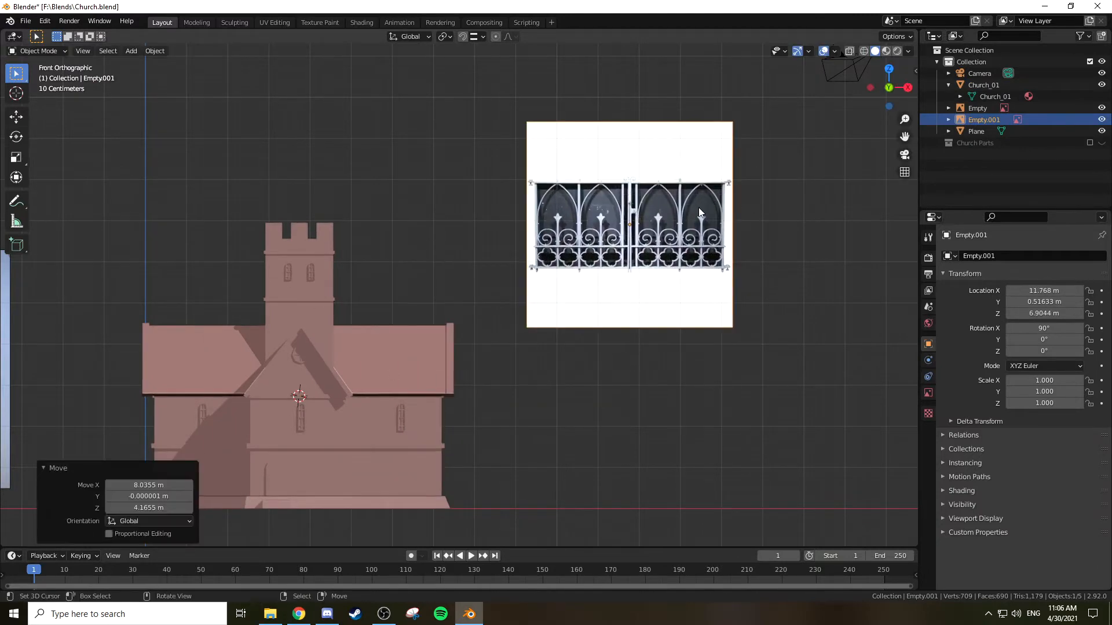
# Start the Shortcut VUr input display with its dock set to Right
pyautogui.press('n')
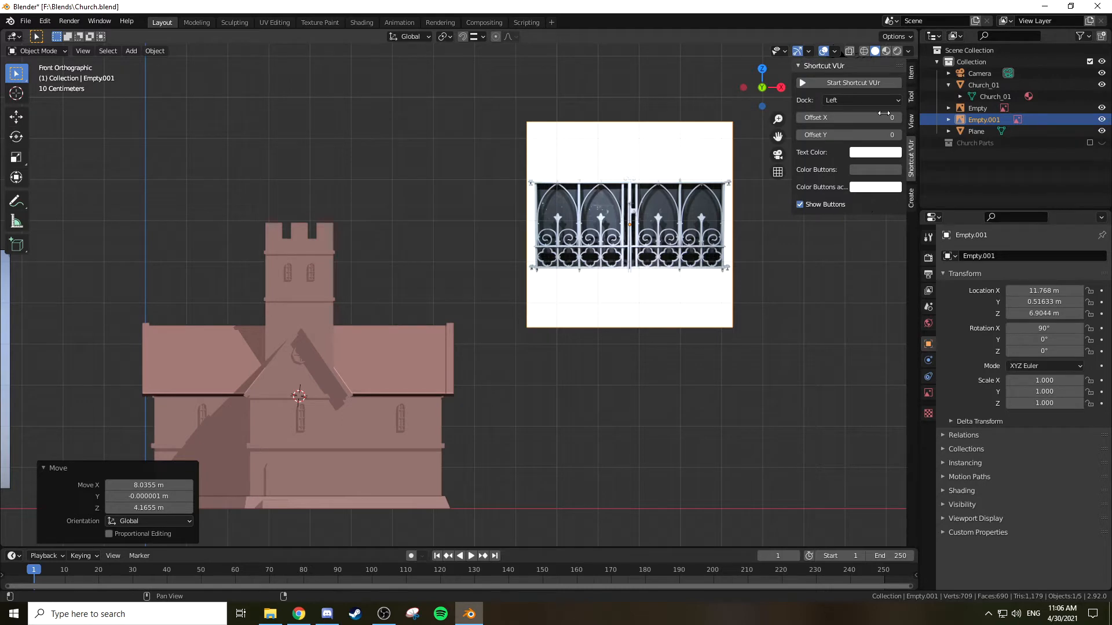
pyautogui.click(867, 81)
pyautogui.click(863, 97)
pyautogui.click(848, 128)
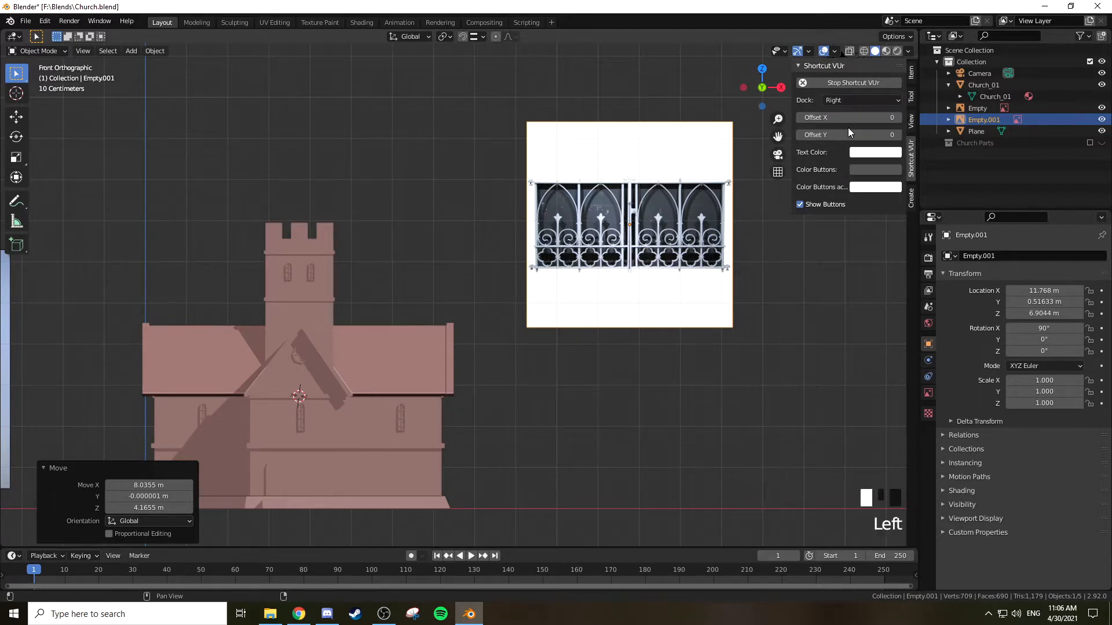
pyautogui.keyDown('shift'); pyautogui.moveTo(762, 259); pyautogui.dragTo(700, 210, button='middle'); pyautogui.keyUp('shift')
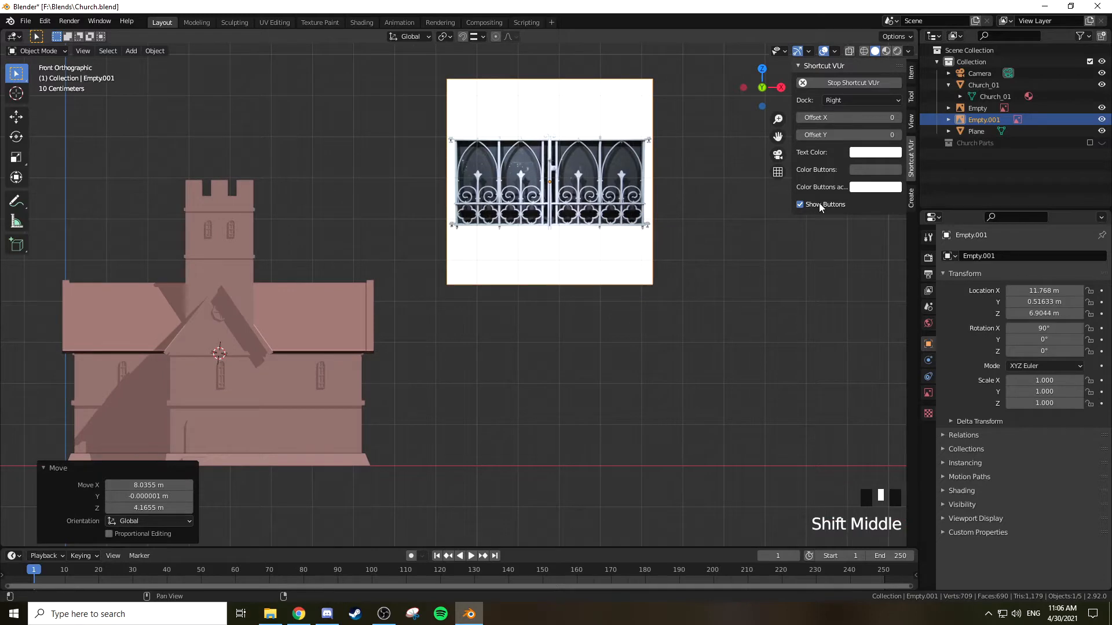
pyautogui.press('n')
# Examine the wrought-iron gate reference, including its pointed arches, scrolls and lower row of four-lobed shapes
pyautogui.keyDown('shift'); pyautogui.moveTo(765, 270); pyautogui.dragTo(626, 295, button='middle'); pyautogui.keyUp('shift')
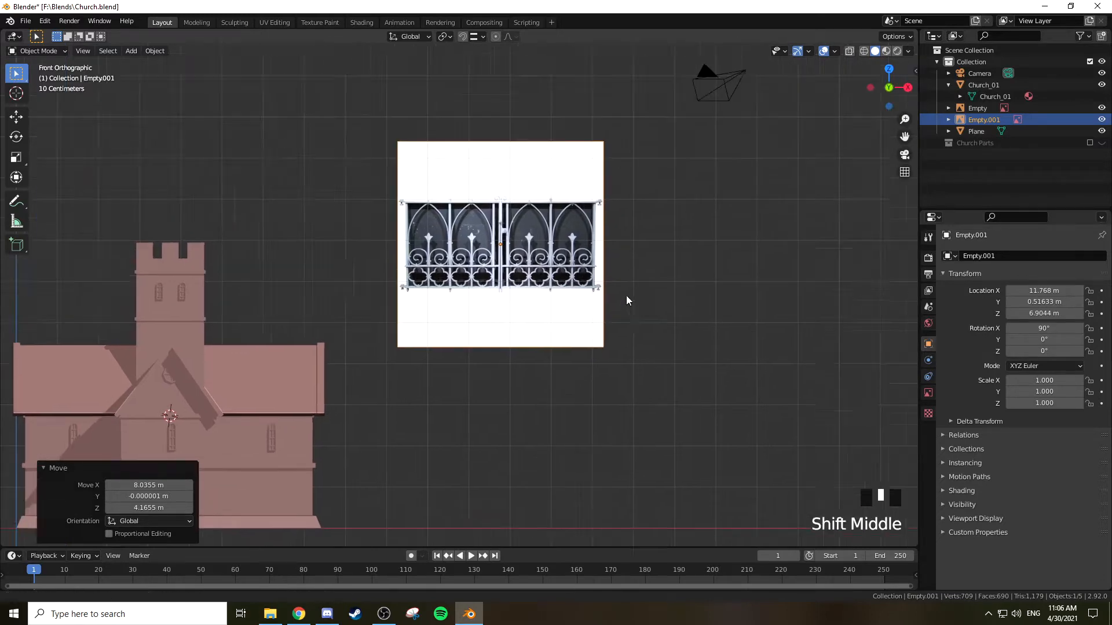
pyautogui.scroll(4, 620, 278)
pyautogui.scroll(2, 524, 245)
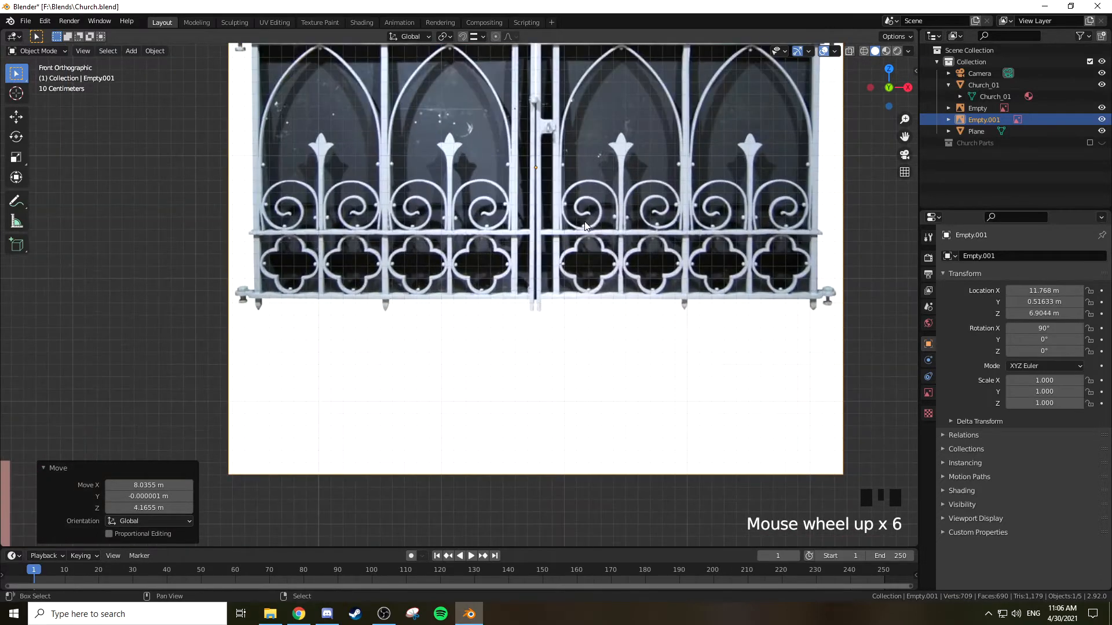
pyautogui.keyDown('shift'); pyautogui.moveTo(451, 65); pyautogui.dragTo(434, 117, button='middle'); pyautogui.keyUp('shift')
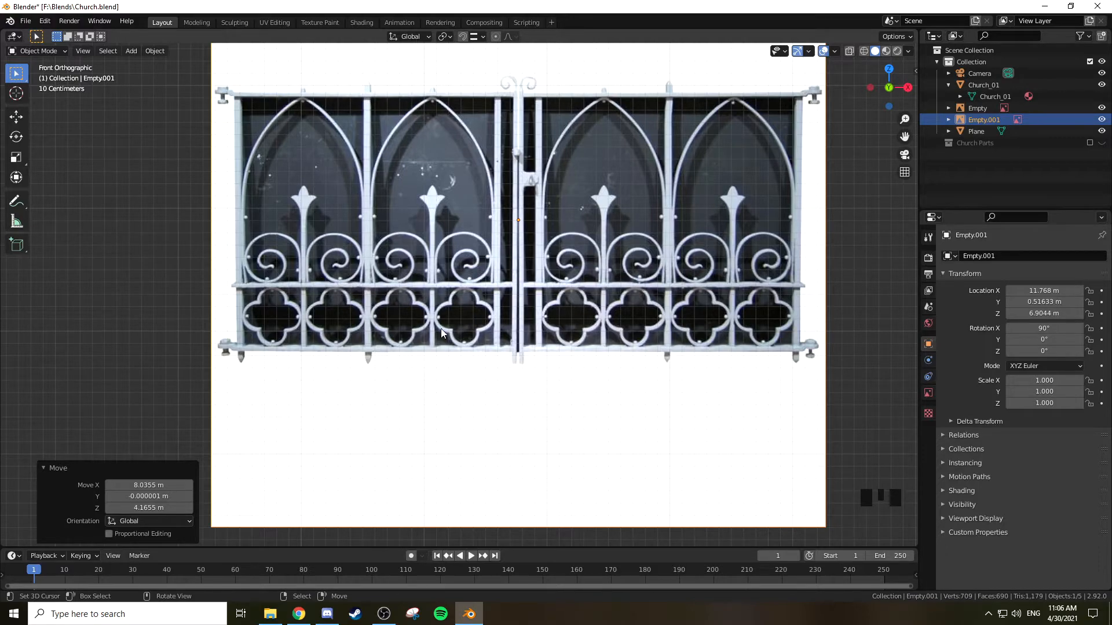
pyautogui.keyDown('shift'); pyautogui.moveTo(265, 306); pyautogui.dragTo(542, 238, button='middle'); pyautogui.keyUp('shift')
pyautogui.keyDown('shift'); pyautogui.moveTo(341, 281); pyautogui.dragTo(599, 172, button='middle'); pyautogui.keyUp('shift')
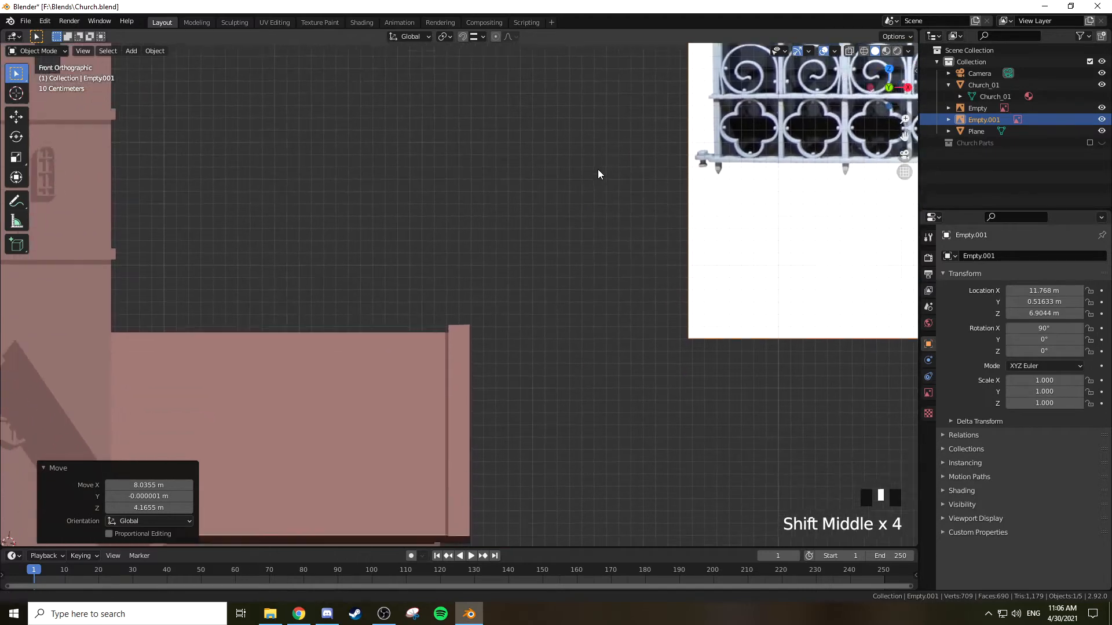
pyautogui.keyDown('shift'); pyautogui.moveTo(661, 256); pyautogui.dragTo(528, 311, button='middle'); pyautogui.keyUp('shift')
pyautogui.keyDown('shift'); pyautogui.moveTo(840, 214); pyautogui.dragTo(475, 329, button='middle'); pyautogui.keyUp('shift')
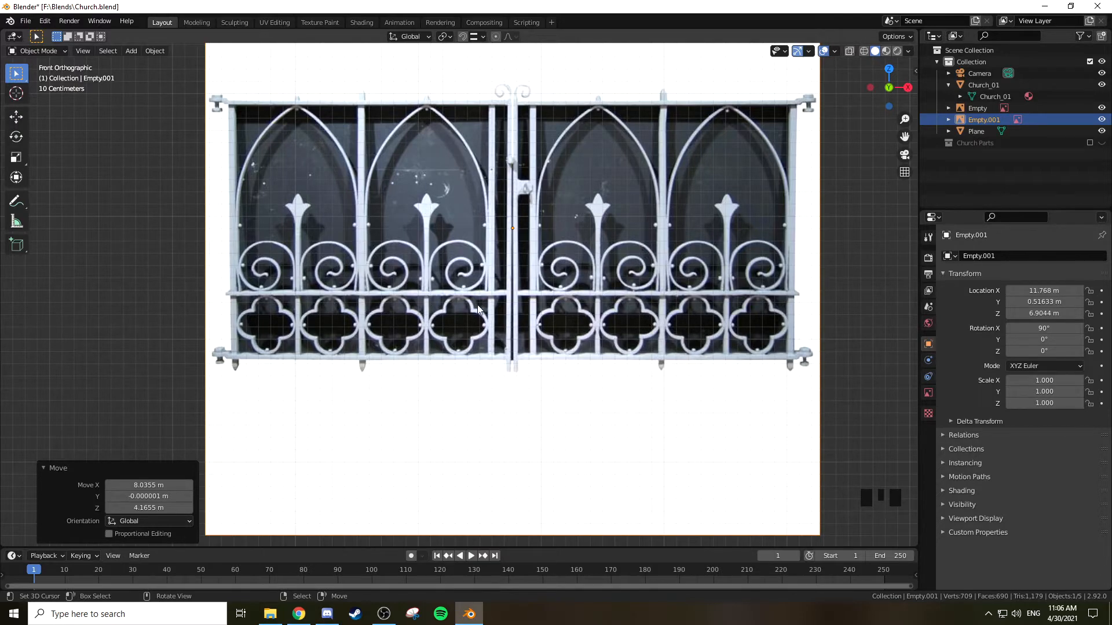
pyautogui.scroll(-2, 459, 308)
pyautogui.scroll(2, 468, 293)
pyautogui.keyDown('shift'); pyautogui.moveTo(467, 293); pyautogui.dragTo(503, 266, button='middle'); pyautogui.keyUp('shift')
# Add a 32-vertex mesh circle with 1 m radius and move it about 8.06 m along X, below the gate reference
pyautogui.scroll(-6, 478, 346)
pyautogui.keyDown('shift'); pyautogui.moveTo(478, 346); pyautogui.dragTo(457, 254, button='middle'); pyautogui.keyUp('shift')
pyautogui.hotkey('shift', 'a')
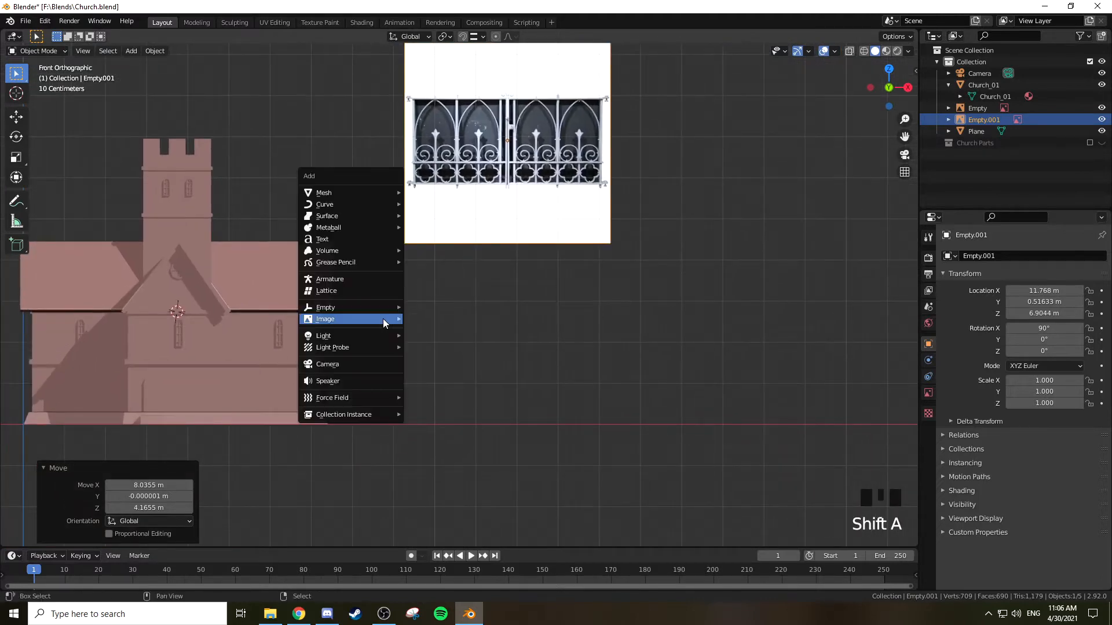
pyautogui.moveTo(383, 316)
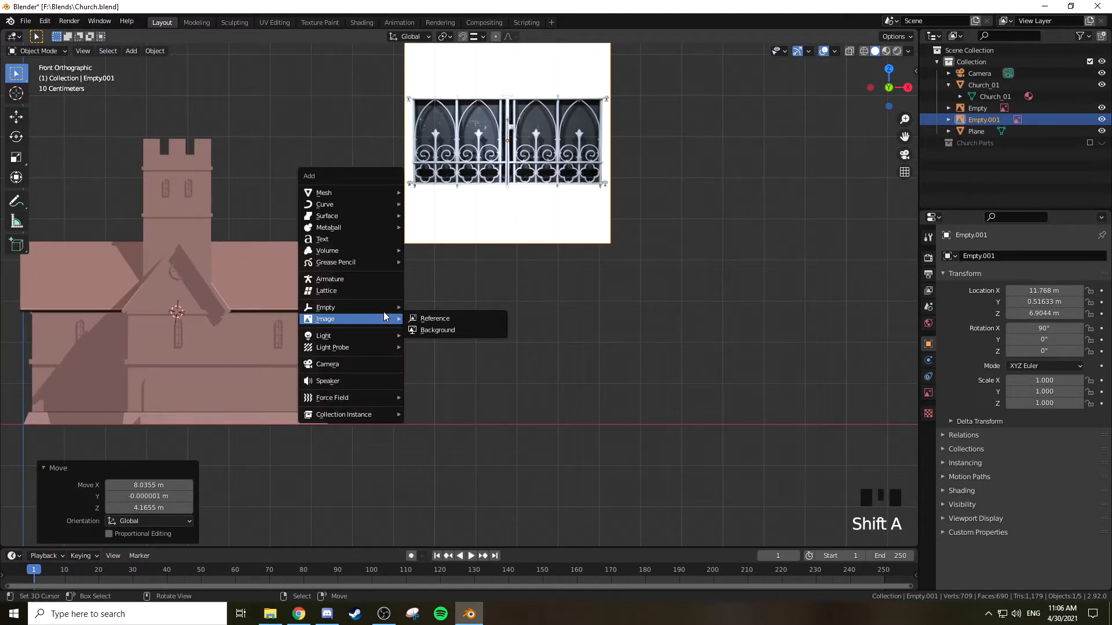
pyautogui.moveTo(348, 190)
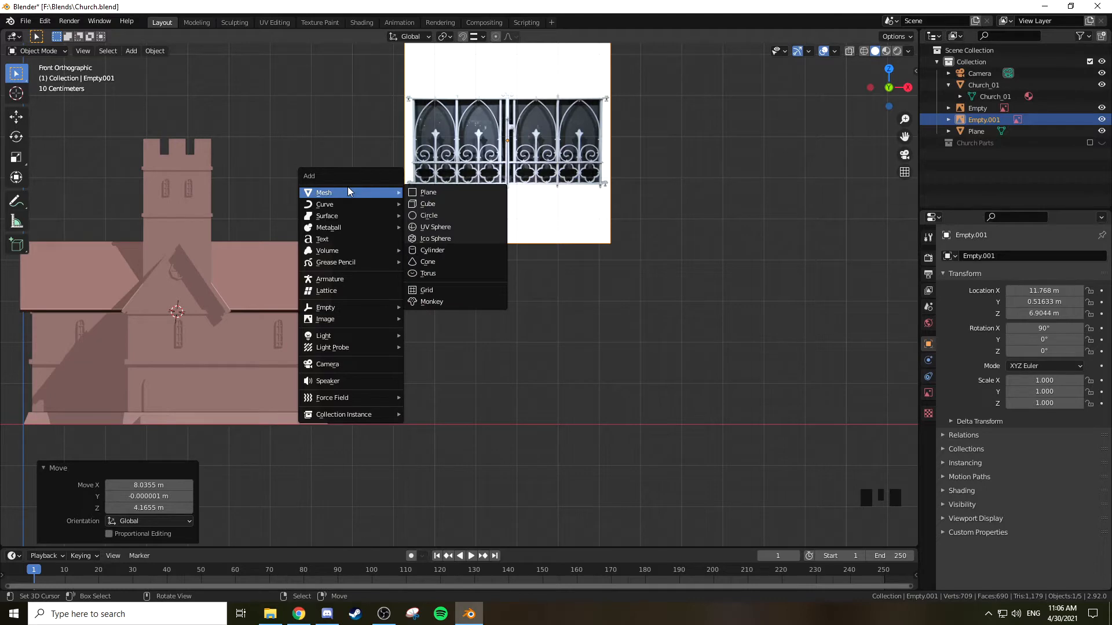
pyautogui.click(447, 216)
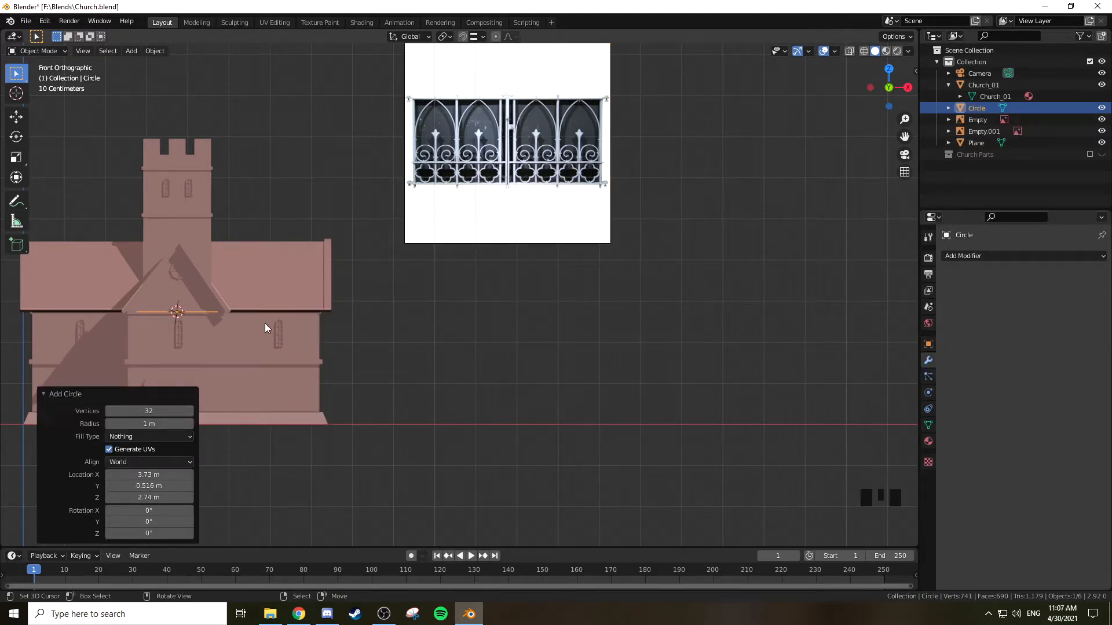
pyautogui.press('g')
pyautogui.press('x')
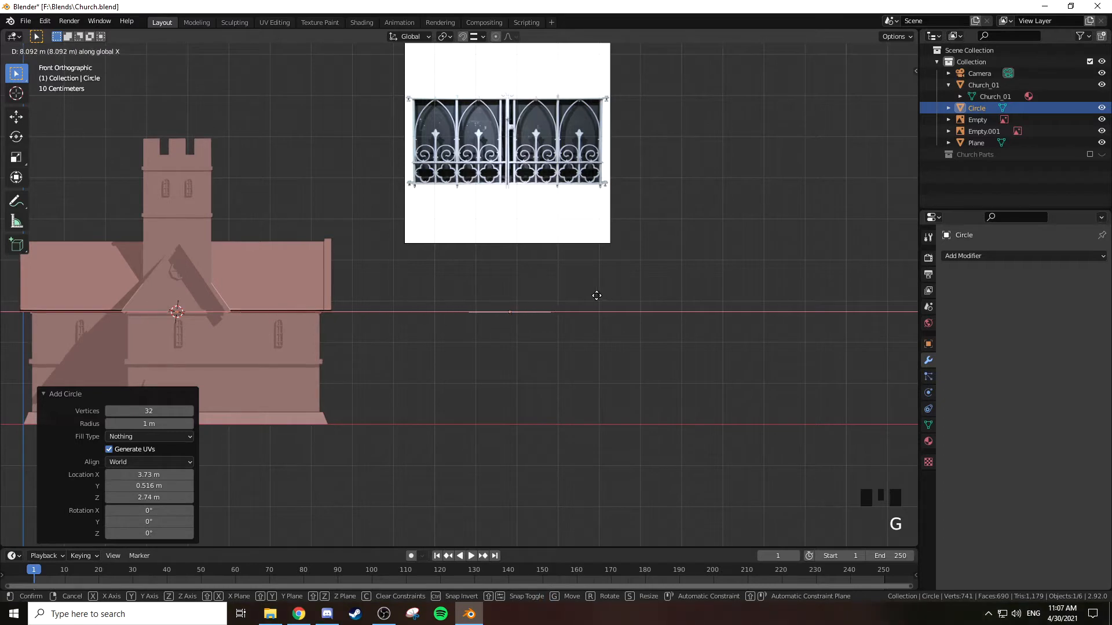
pyautogui.click(596, 296)
# Rotate the circle 90° about the X axis so it faces the front view
pyautogui.press('r')
pyautogui.press('x')
pyautogui.write('90')
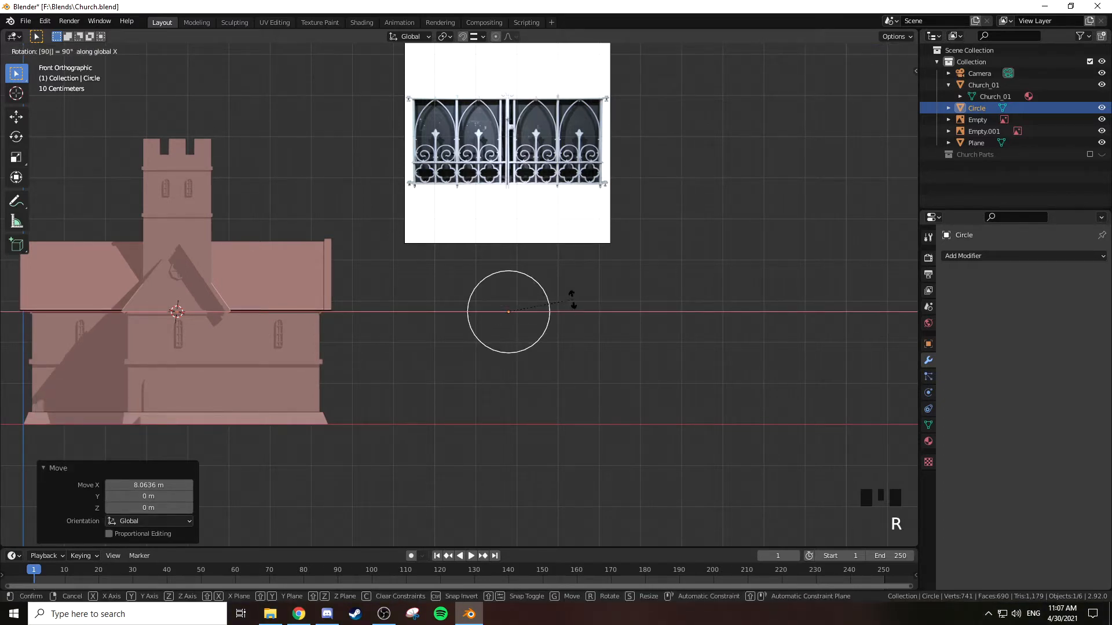
pyautogui.click(572, 299)
# Select the circle's top, bottom, left and right vertices in Edit Mode and try scaling them inward without proportional editing
pyautogui.press('Tab')
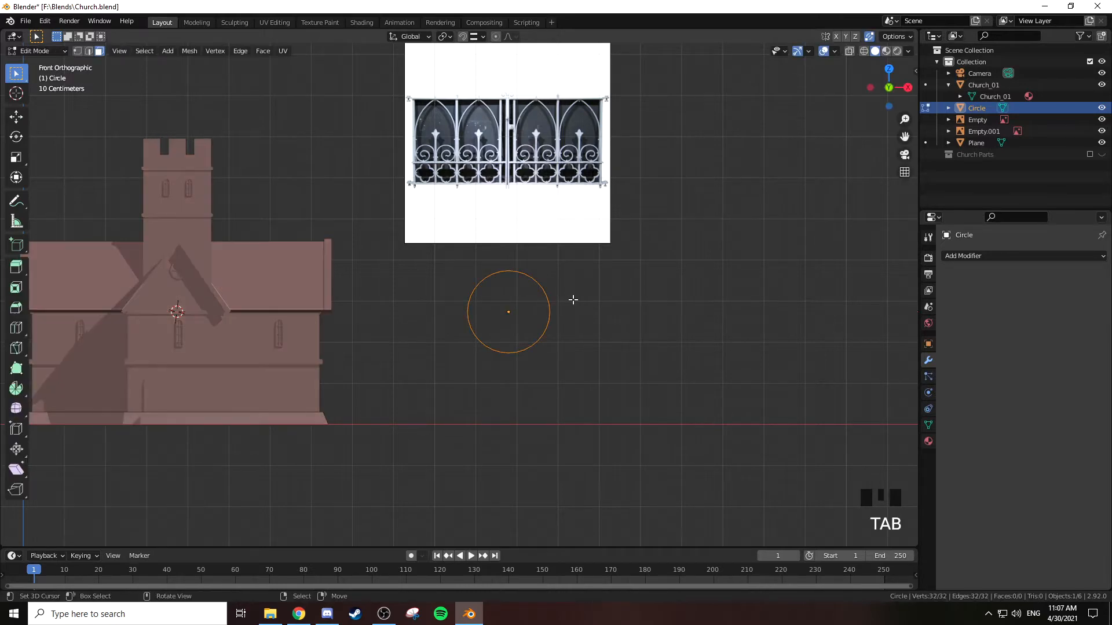
pyautogui.scroll(4, 571, 301)
pyautogui.keyDown('shift'); pyautogui.moveTo(571, 300); pyautogui.dragTo(528, 323, button='middle'); pyautogui.keyUp('shift')
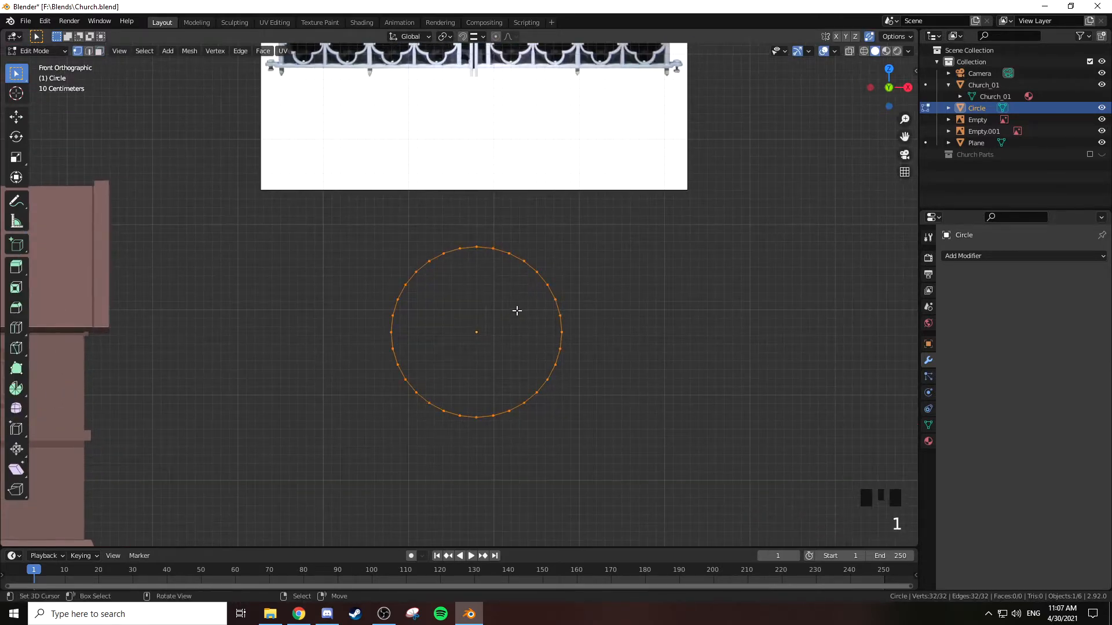
pyautogui.rightClick(476, 247)
pyautogui.keyDown('shift'); pyautogui.rightClick(476, 416); pyautogui.keyUp('shift')
pyautogui.keyDown('shift'); pyautogui.rightClick(566, 332); pyautogui.keyUp('shift')
pyautogui.keyDown('shift'); pyautogui.rightClick(387, 331); pyautogui.keyUp('shift')
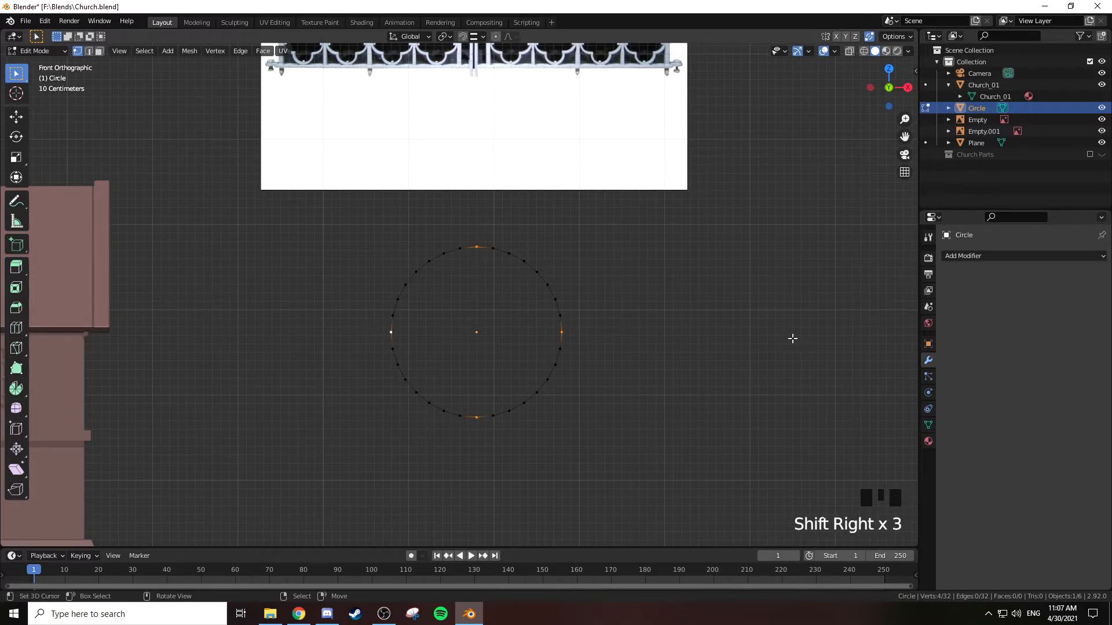
pyautogui.press('s')
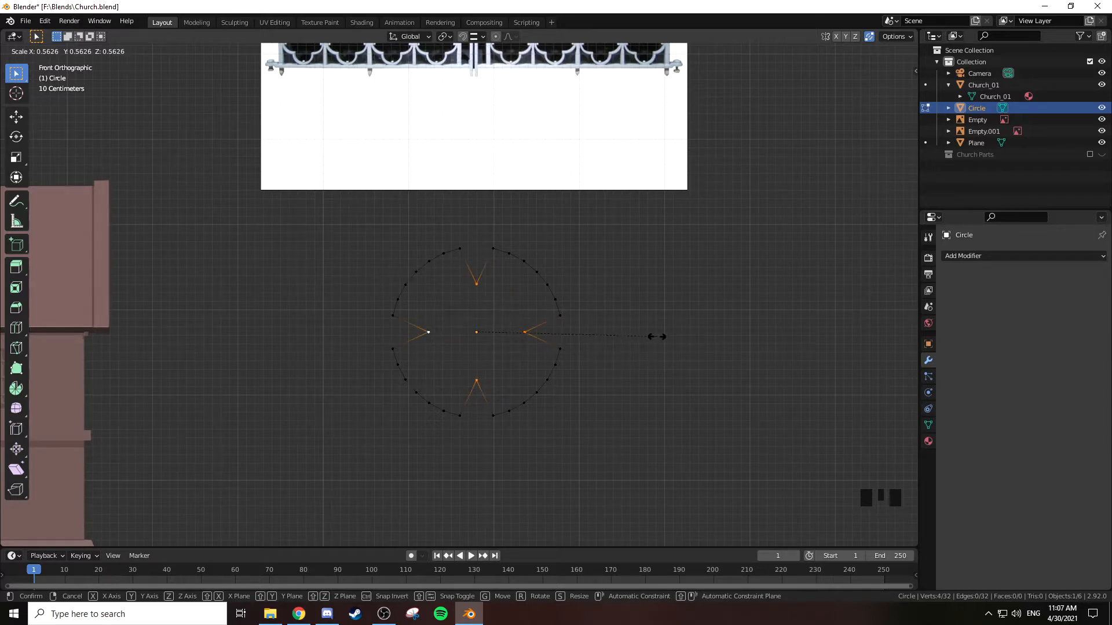
pyautogui.press('Escape')
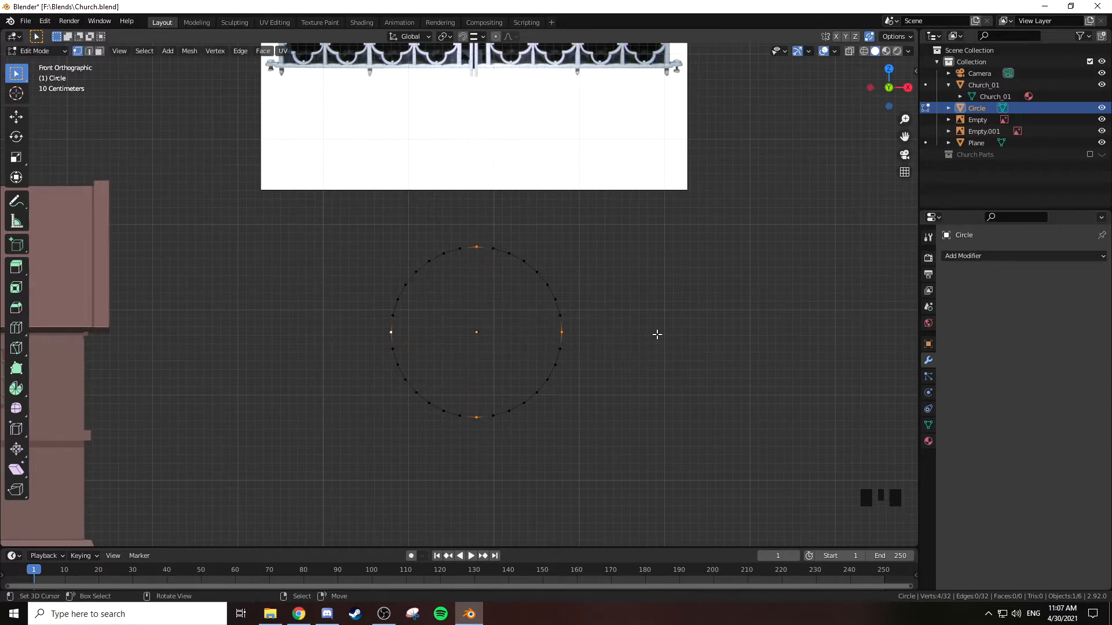
# Enable proportional editing and scale the four selected vertices inward to about 0.52 with a proportional size of about 0.56
pyautogui.press('o')
pyautogui.press('s')
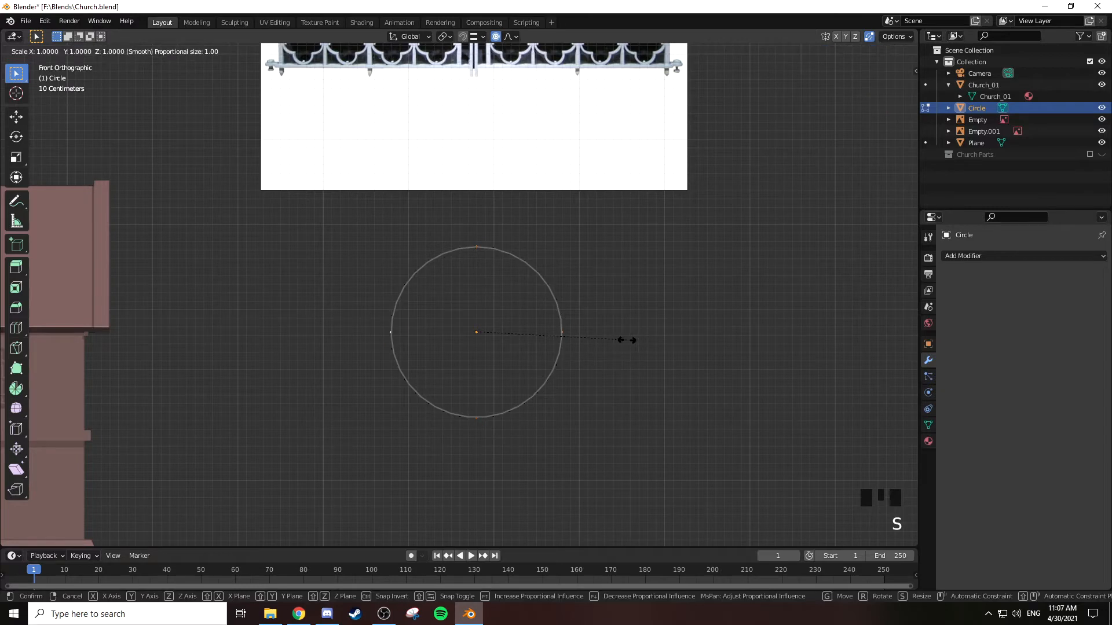
pyautogui.scroll(-3, 558, 336)
pyautogui.scroll(5, 558, 336)
pyautogui.scroll(3, 558, 336)
pyautogui.scroll(1, 558, 336)
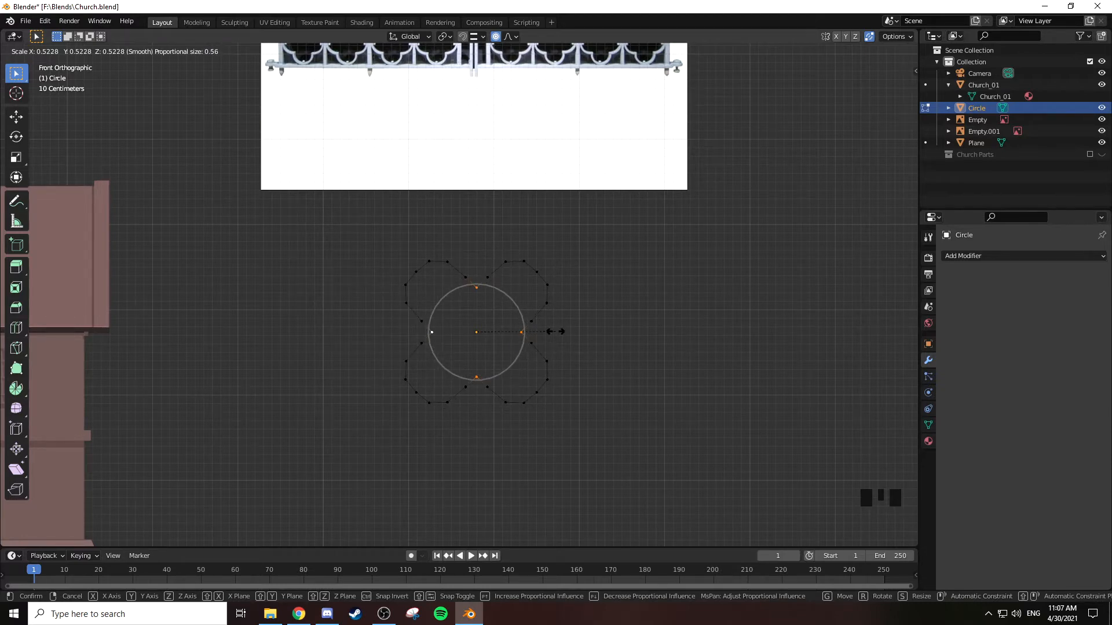
pyautogui.click(556, 332)
# Rotate the four-lobed outline 45° about Y in Object Mode and move it about 3.72 m in X and 3.51 m in Z, beside the gate reference
pyautogui.press('Tab')
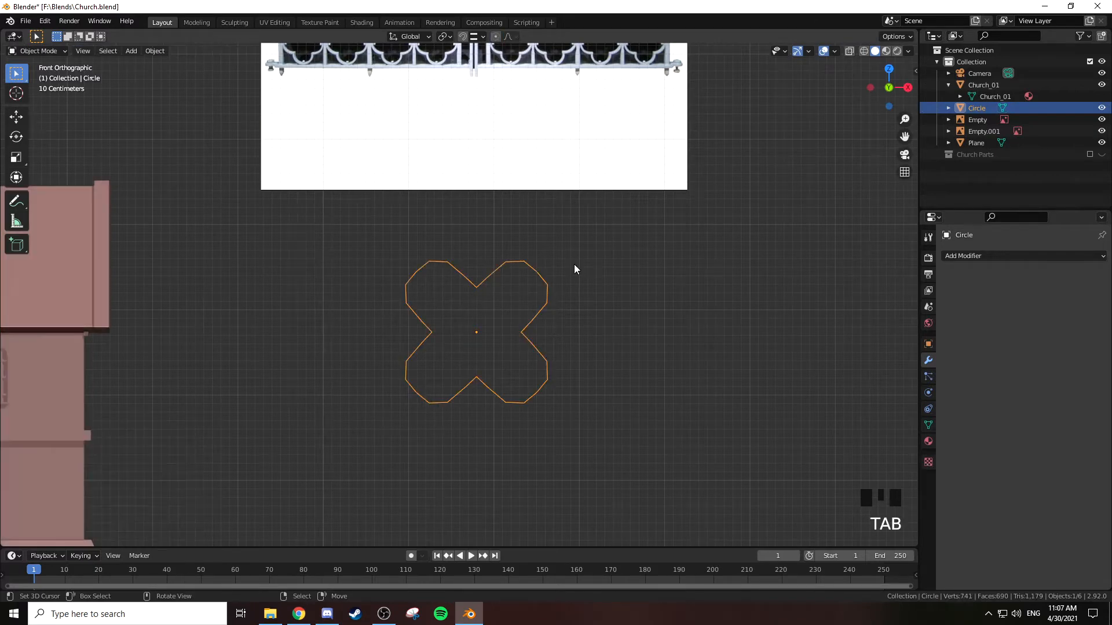
pyautogui.write('ry45')
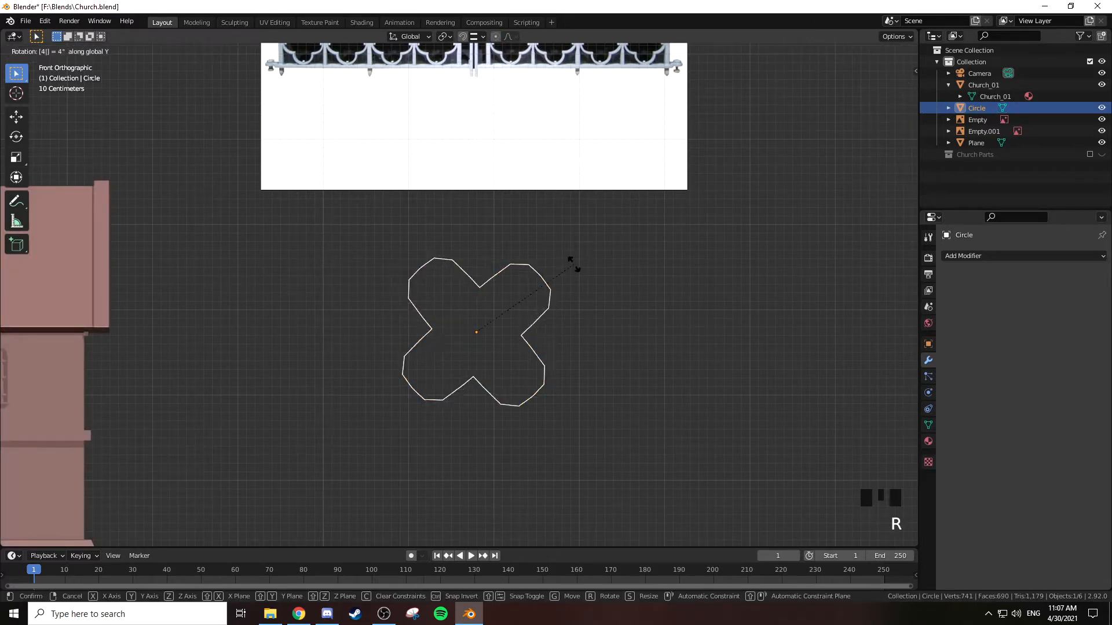
pyautogui.press('Return')
pyautogui.keyDown('shift'); pyautogui.moveTo(574, 270); pyautogui.dragTo(521, 398, button='middle'); pyautogui.keyUp('shift')
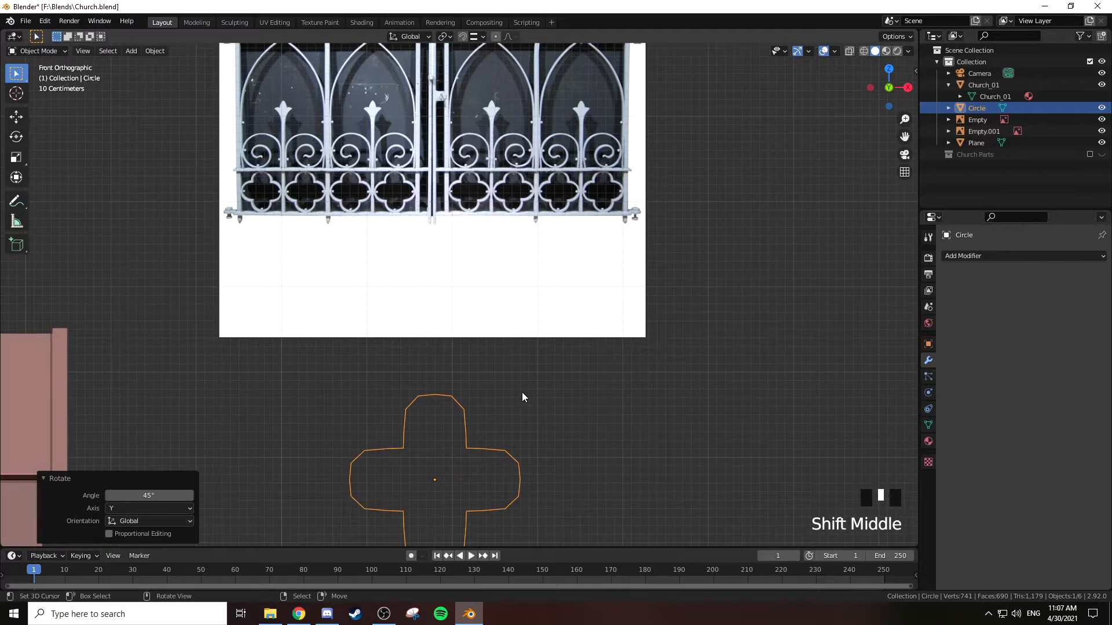
pyautogui.press('g')
pyautogui.click(840, 94)
pyautogui.keyDown('shift'); pyautogui.moveTo(756, 156); pyautogui.dragTo(504, 307, button='middle'); pyautogui.keyUp('shift')
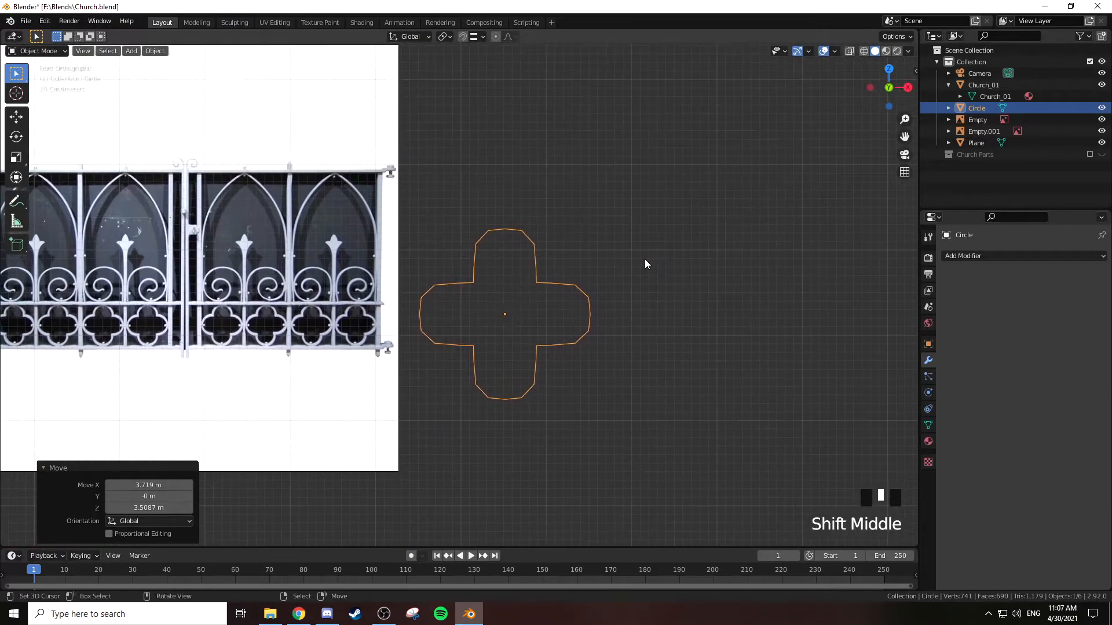
# Scale the outline's four inner corner vertices outward by about 1.13 using proportional editing with a size of about 0.68
pyautogui.press('Tab')
pyautogui.press('s')
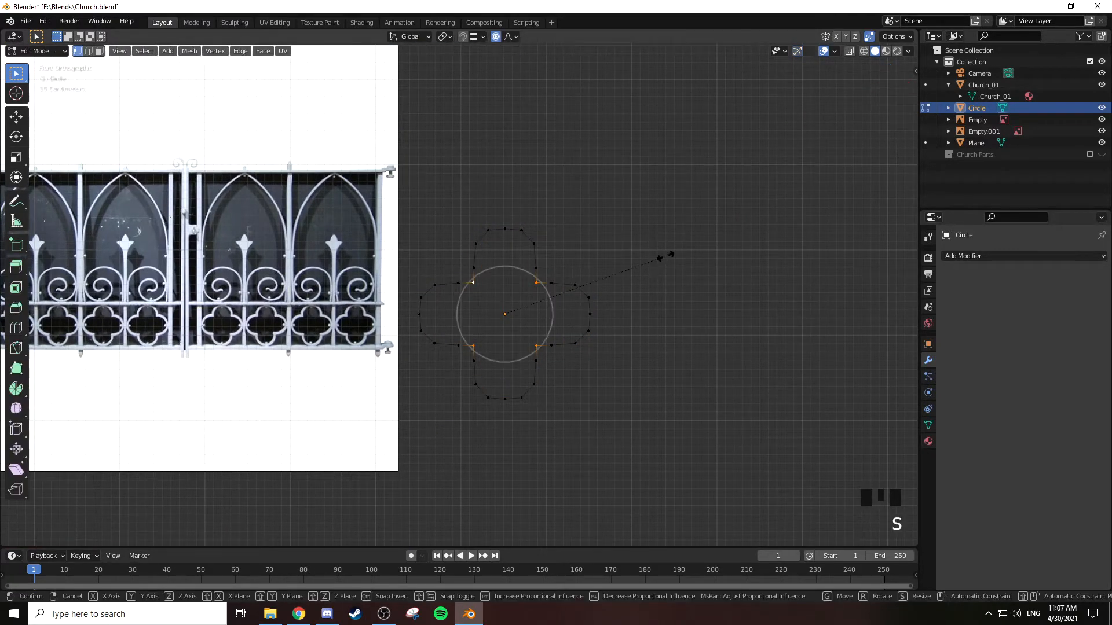
pyautogui.scroll(-2, 690, 265)
pyautogui.click(692, 268)
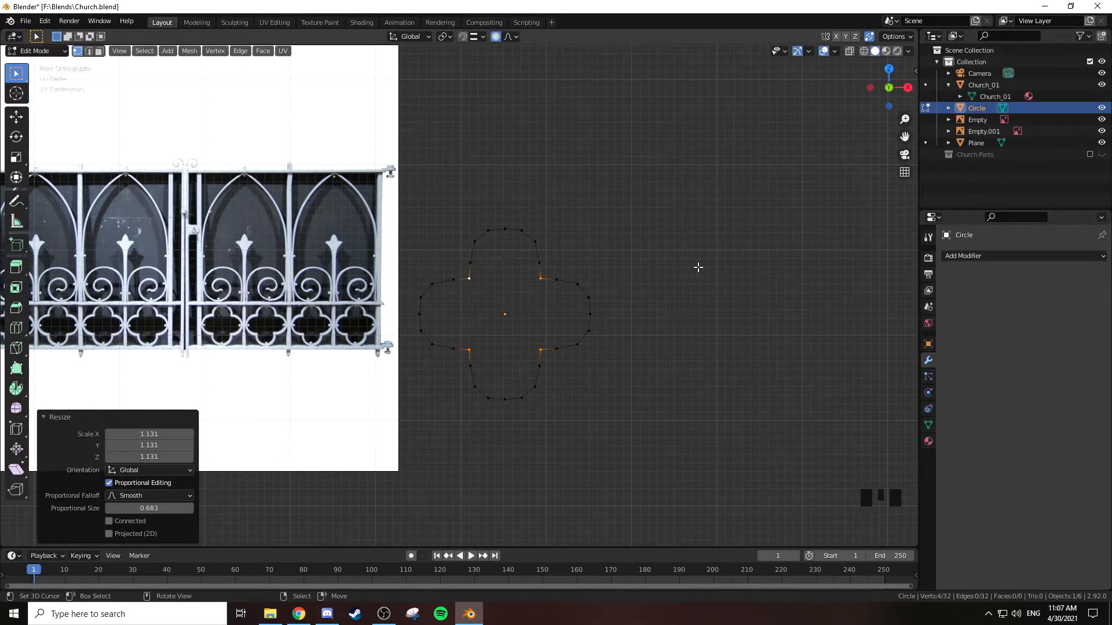
# Return to Object Mode and add a Skin modifier to the four-lobed outline
pyautogui.keyDown('shift'); pyautogui.moveTo(609, 225); pyautogui.dragTo(658, 163, button='middle'); pyautogui.keyUp('shift')
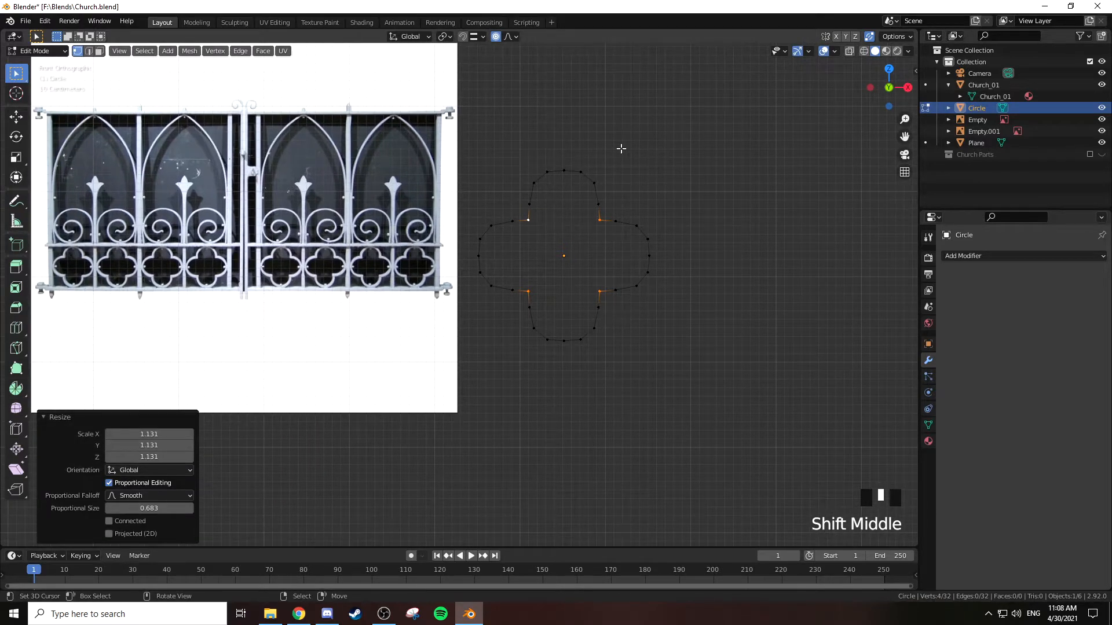
pyautogui.press('Tab')
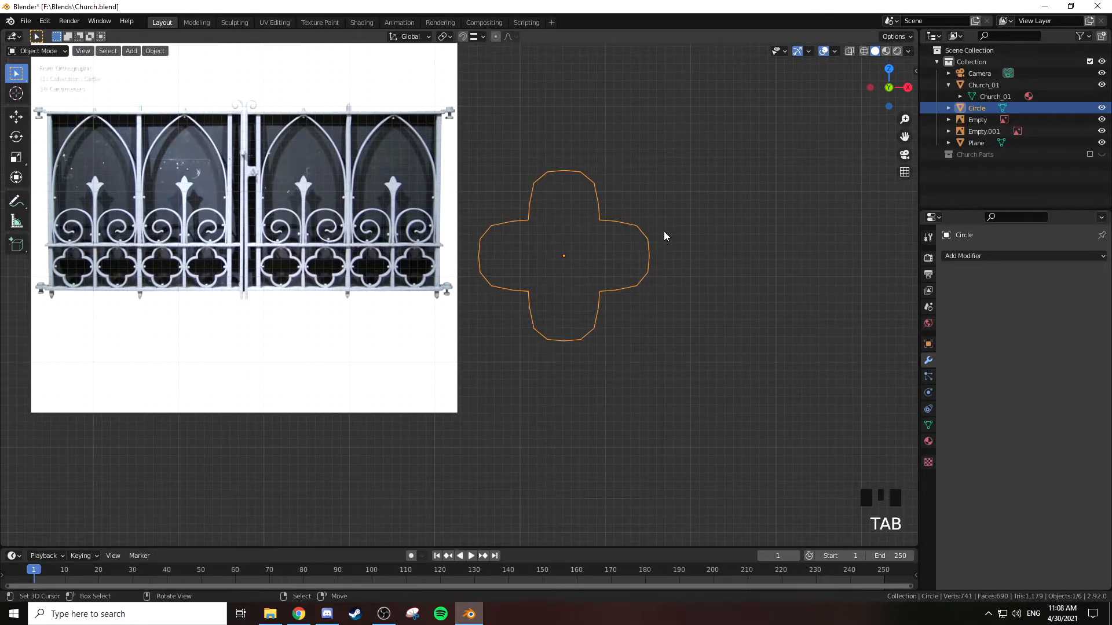
pyautogui.click(984, 250)
pyautogui.click(984, 255)
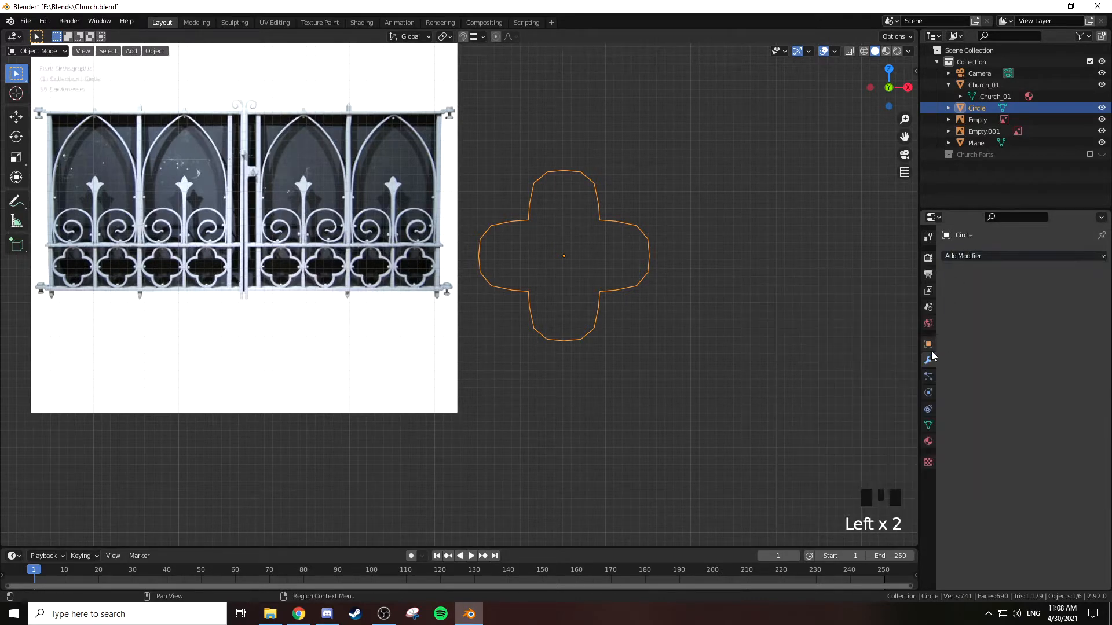
pyautogui.click(968, 257)
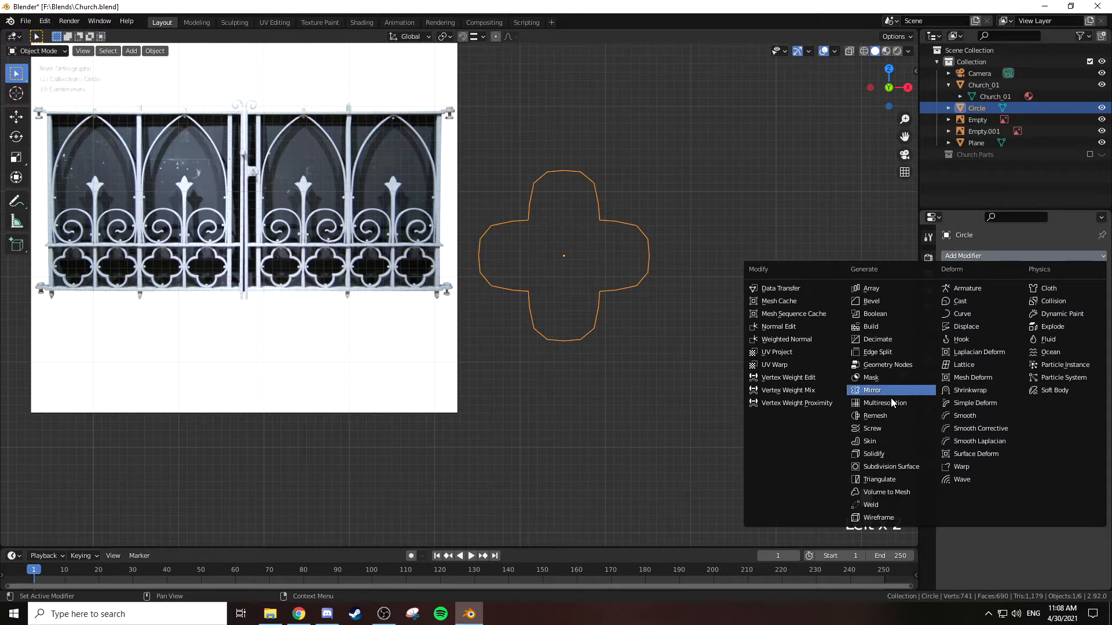
pyautogui.click(878, 439)
pyautogui.keyDown('shift'); pyautogui.moveTo(721, 231); pyautogui.dragTo(626, 253, button='middle'); pyautogui.keyUp('shift')
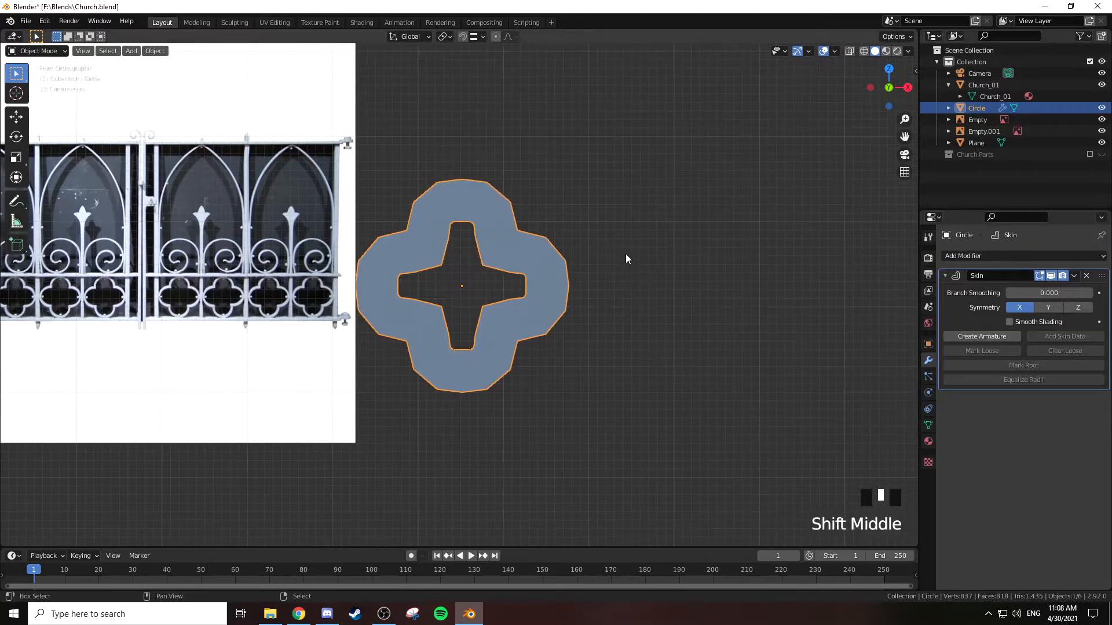
# Turn off proportional editing and thin the skin radius of all the outline's vertices to about 0.22 with Skin Resize
pyautogui.press('Tab')
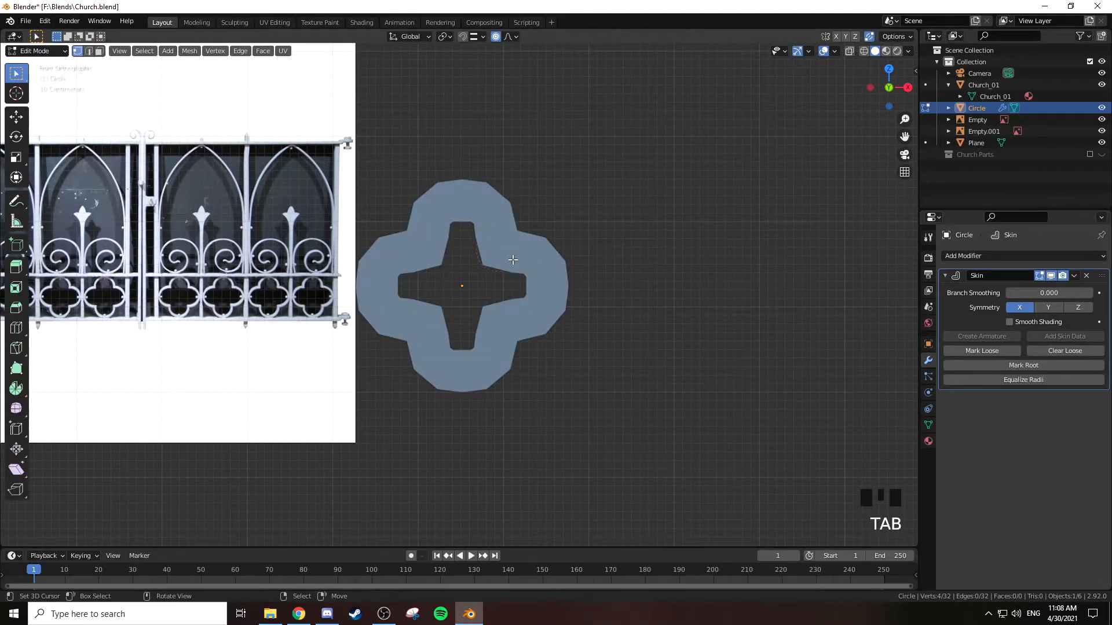
pyautogui.press('a')
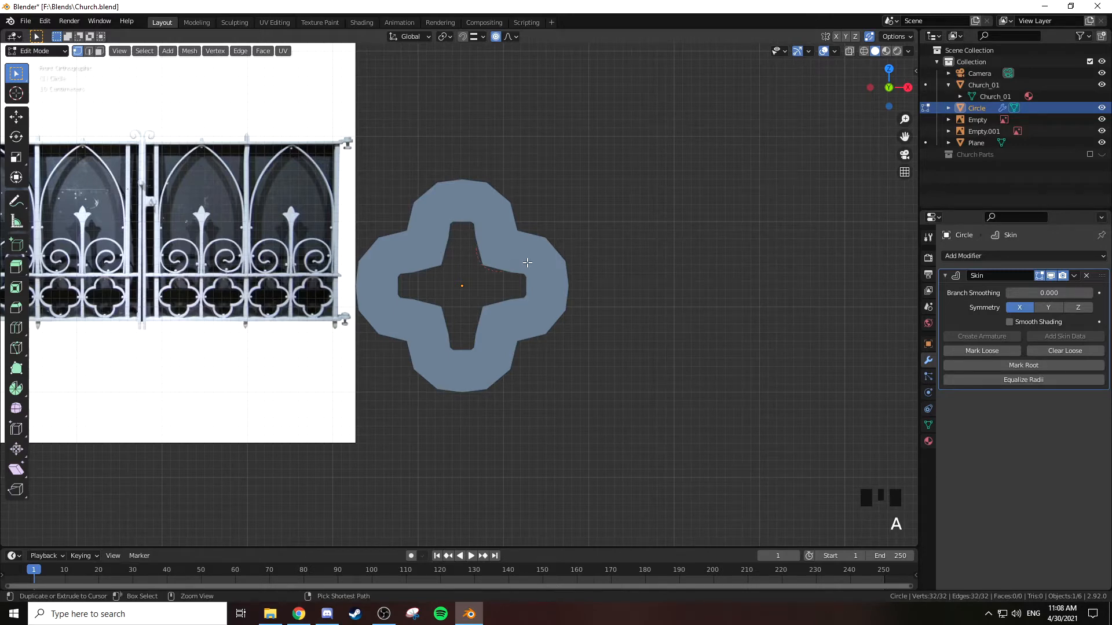
pyautogui.hotkey('ctrl', 'a')
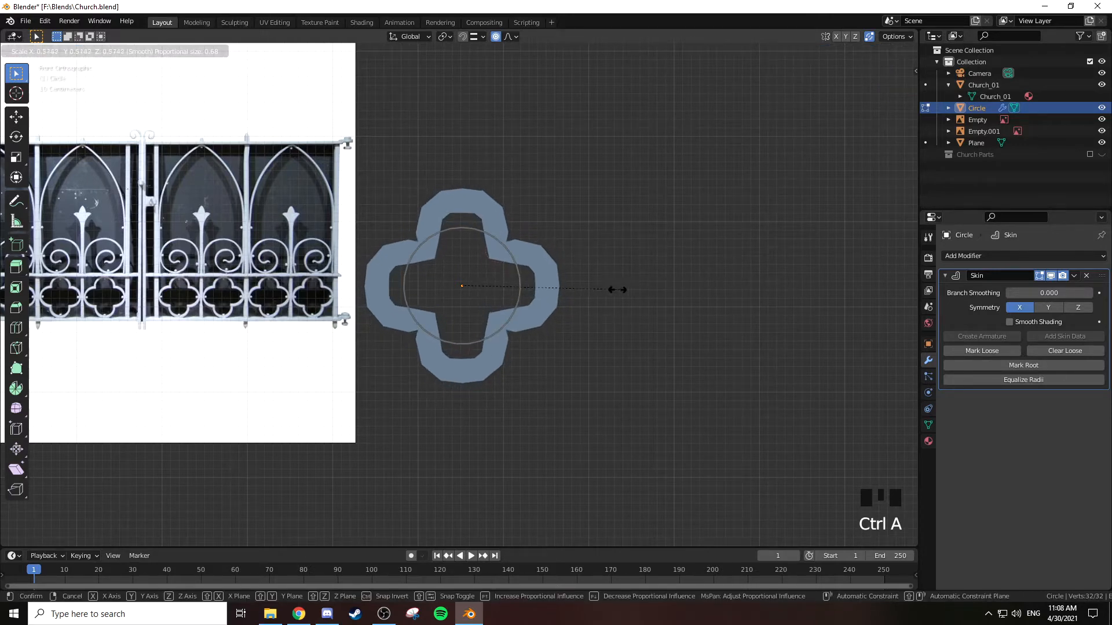
pyautogui.rightClick(614, 288)
pyautogui.press('o')
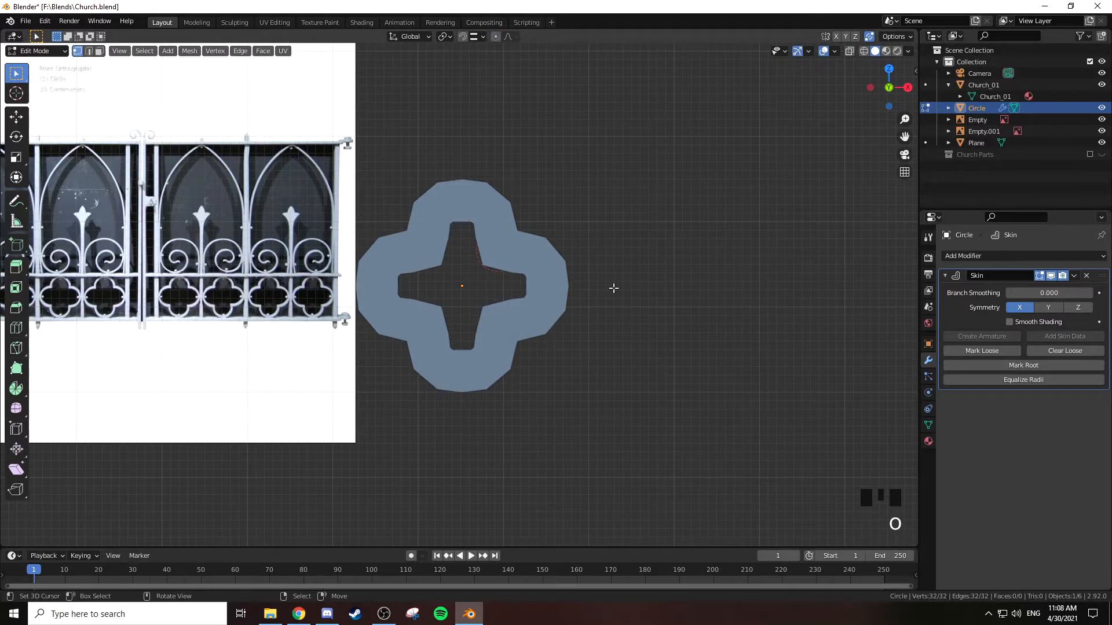
pyautogui.hotkey('ctrl', 'a')
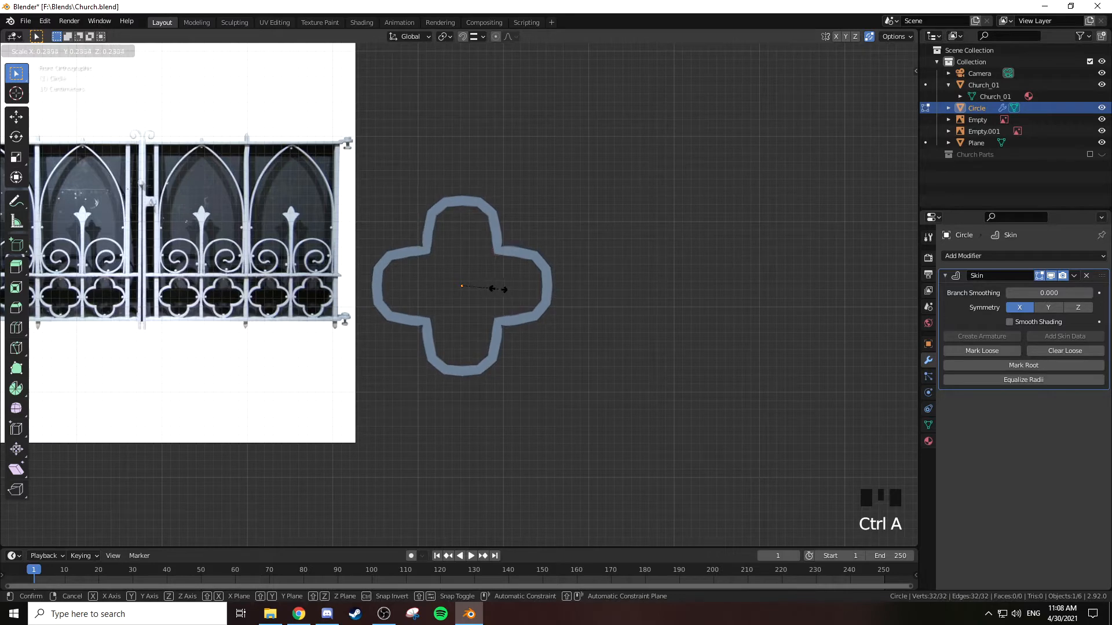
pyautogui.click(502, 282)
pyautogui.keyDown('shift'); pyautogui.moveTo(501, 282); pyautogui.dragTo(566, 262, button='middle'); pyautogui.keyUp('shift')
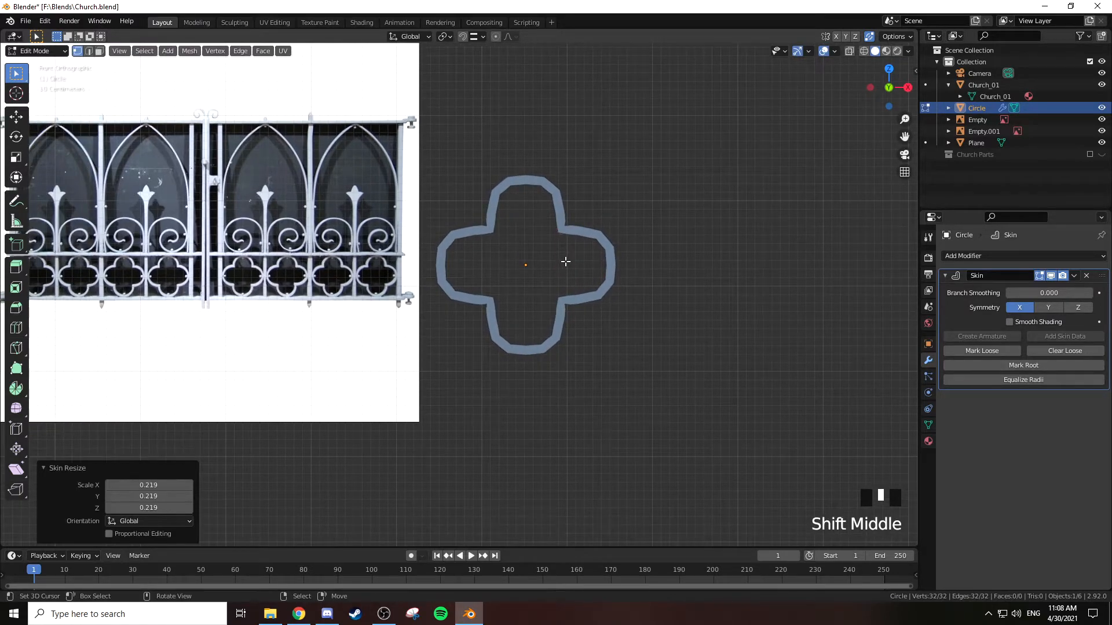
pyautogui.keyDown('shift'); pyautogui.moveTo(566, 262); pyautogui.dragTo(550, 225, button='middle'); pyautogui.keyUp('shift')
# In wireframe, select the outline's four inner corner vertices and scale them inward to sharpen the quatrefoil, then return to Object Mode
pyautogui.press('z')
pyautogui.click(501, 264)
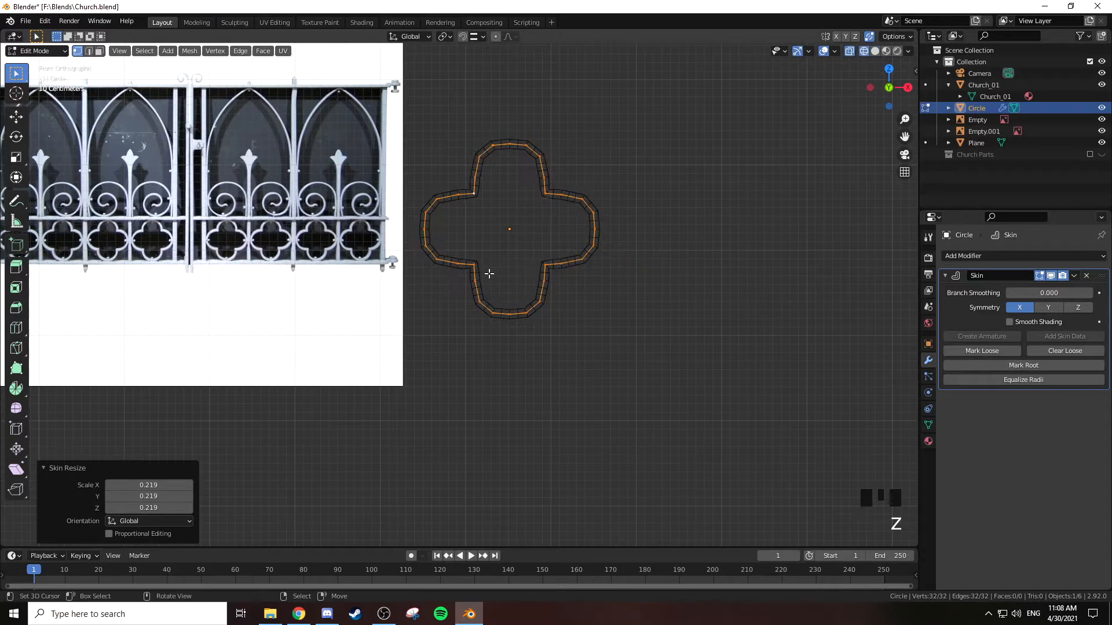
pyautogui.press('z')
pyautogui.click(526, 265)
pyautogui.keyDown('shift'); pyautogui.moveTo(538, 203); pyautogui.dragTo(523, 266, button='middle'); pyautogui.keyUp('shift')
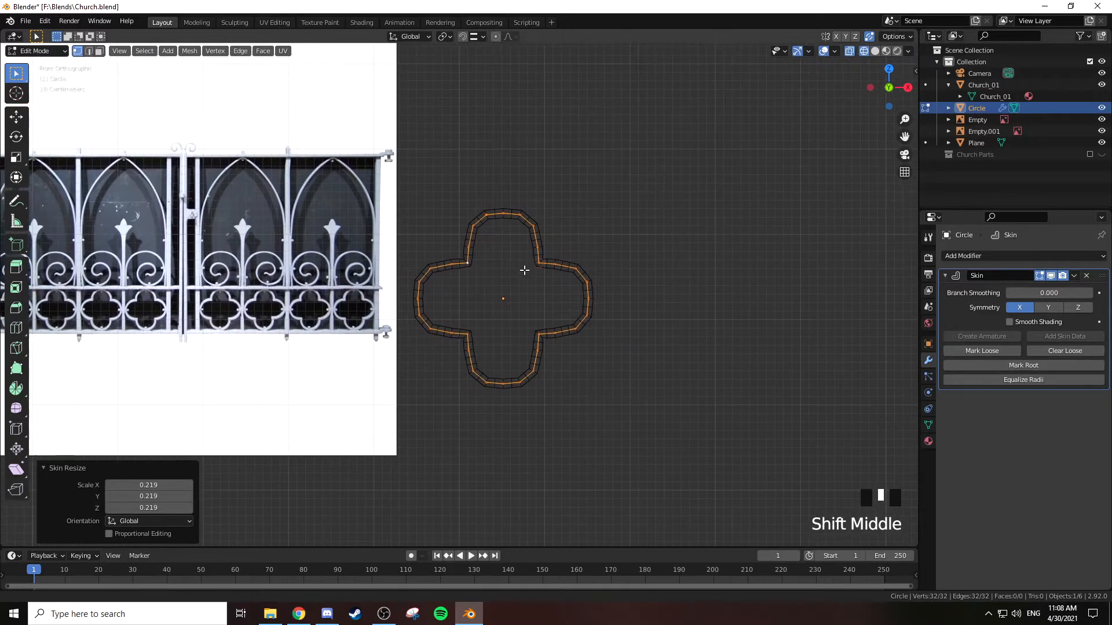
pyautogui.rightClick(467, 264)
pyautogui.keyDown('shift'); pyautogui.rightClick(540, 260); pyautogui.keyUp('shift')
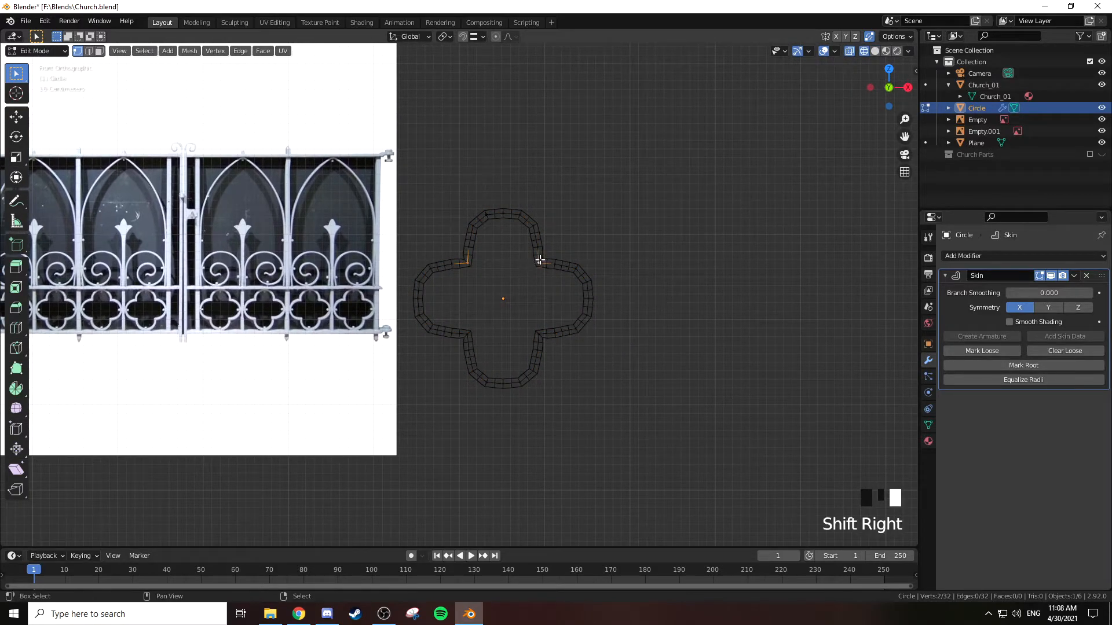
pyautogui.keyDown('shift'); pyautogui.rightClick(540, 334); pyautogui.keyUp('shift')
pyautogui.keyDown('shift'); pyautogui.rightClick(468, 333); pyautogui.keyUp('shift')
pyautogui.press('s')
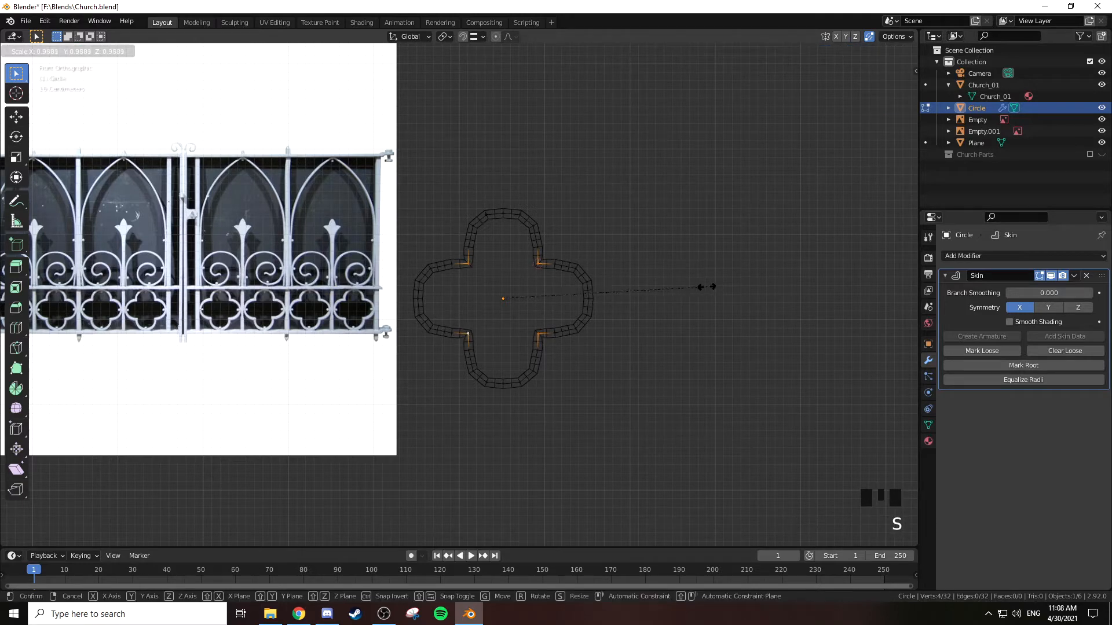
pyautogui.click(655, 292)
pyautogui.press('Tab')
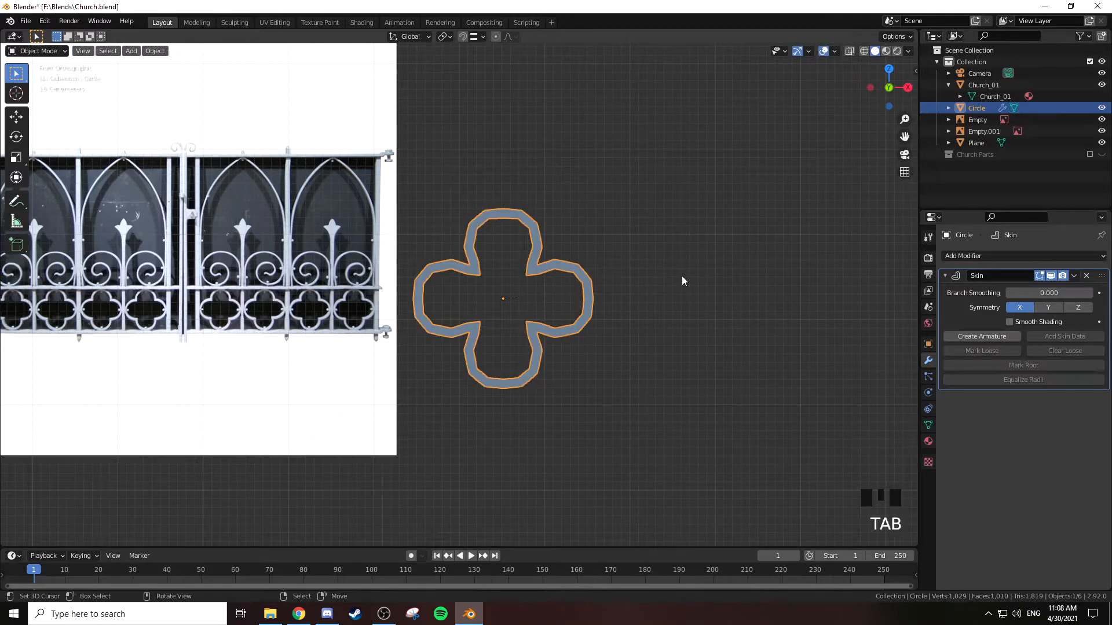
# Extrude the middle vertices of the four lobe tips and scale the extruded points inward to about 0.764
pyautogui.press('Tab')
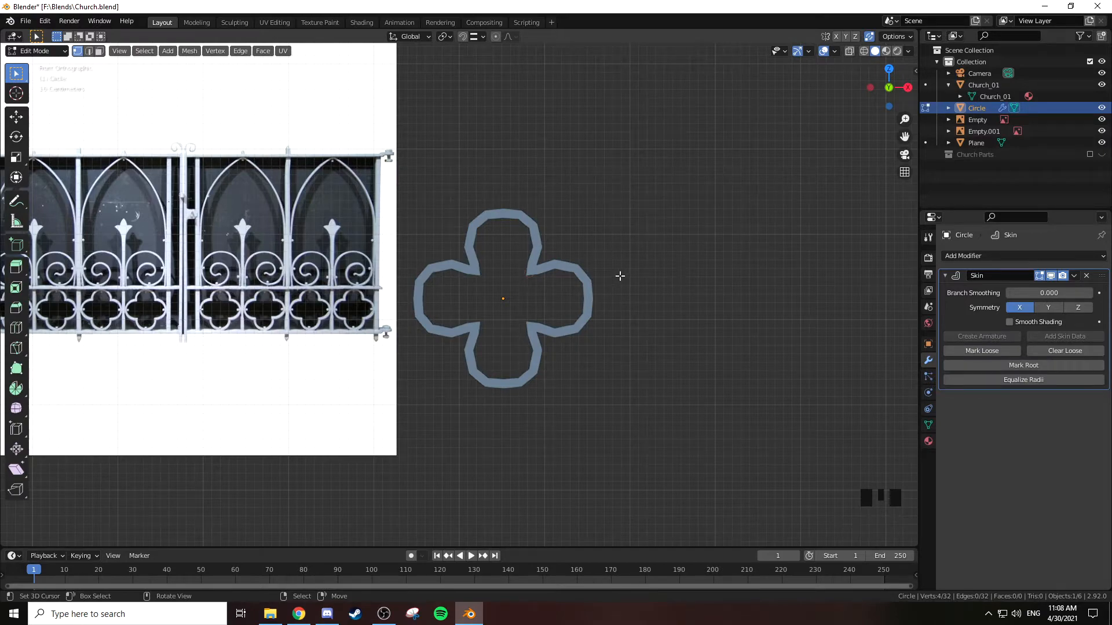
pyautogui.scroll(3, 457, 290)
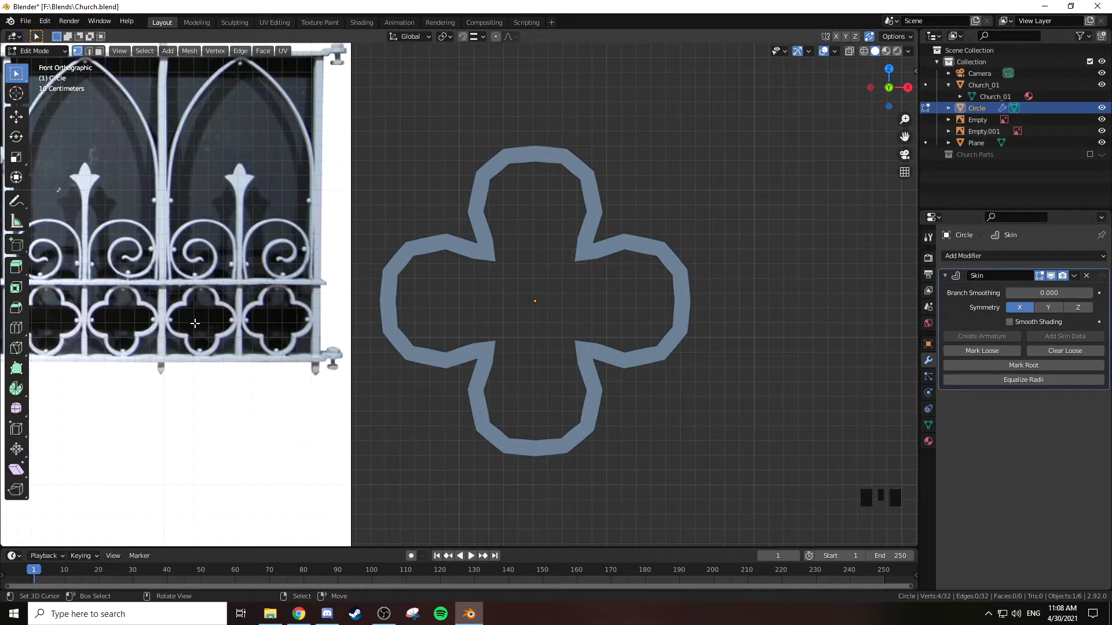
pyautogui.press('Tab')
pyautogui.press('Tab')
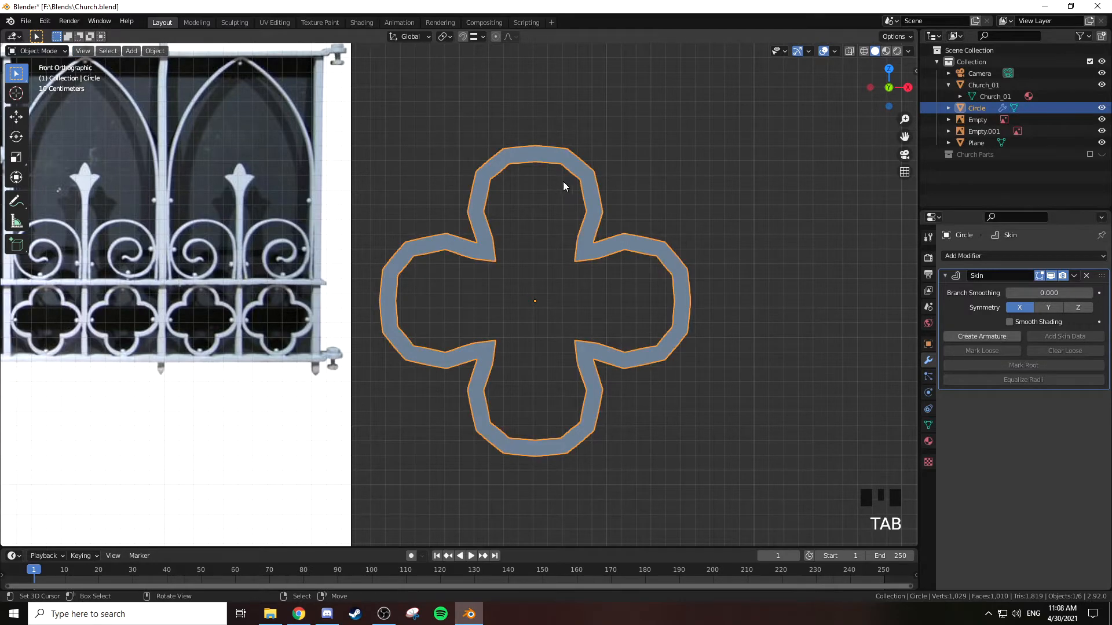
pyautogui.press('z')
pyautogui.click(578, 197)
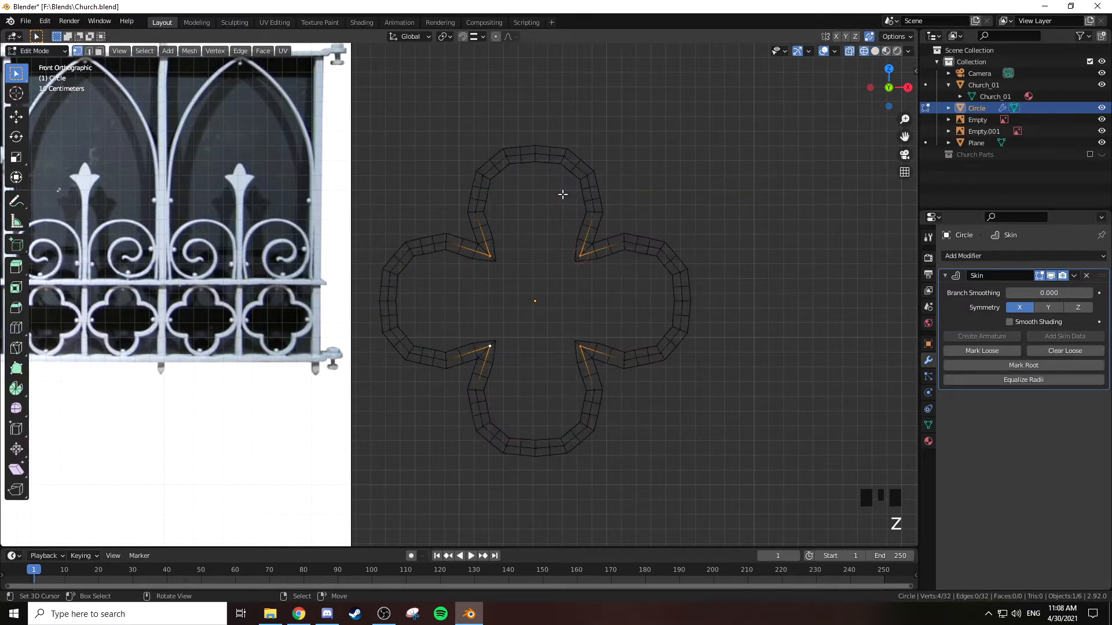
pyautogui.rightClick(535, 154)
pyautogui.keyDown('shift'); pyautogui.rightClick(392, 307); pyautogui.keyUp('shift')
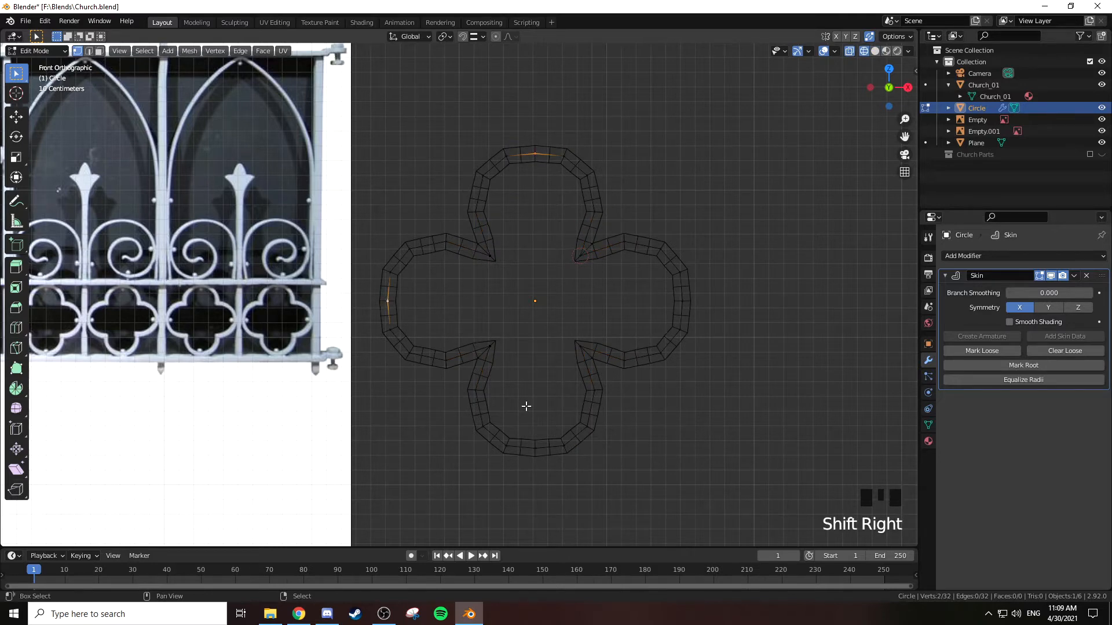
pyautogui.keyDown('shift'); pyautogui.rightClick(535, 448); pyautogui.keyUp('shift')
pyautogui.keyDown('shift'); pyautogui.rightClick(682, 301); pyautogui.keyUp('shift')
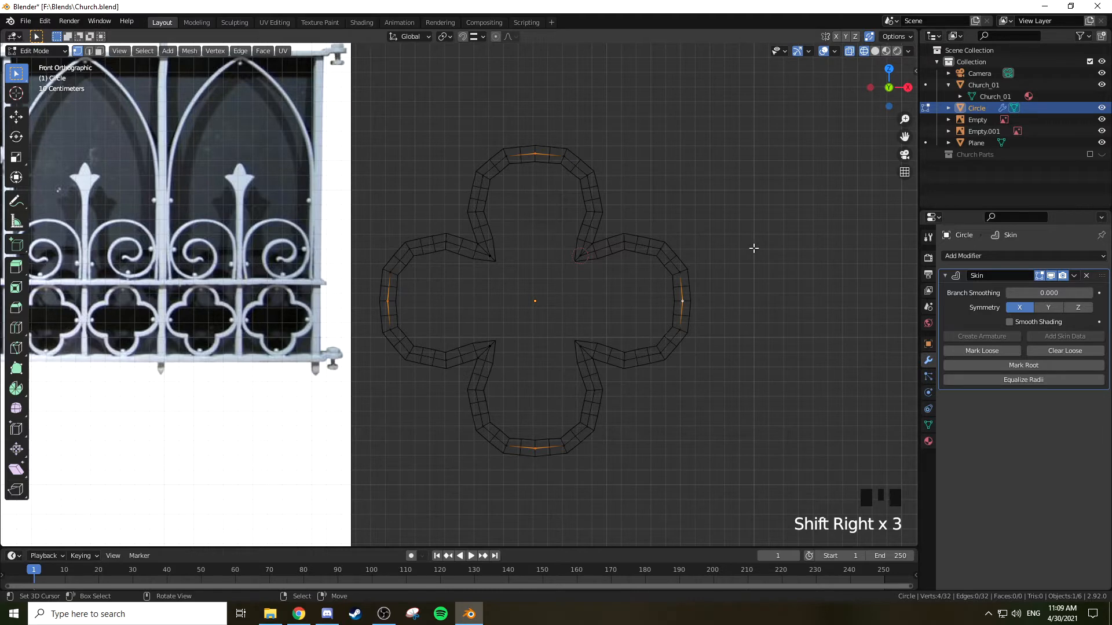
pyautogui.press('e')
pyautogui.press('s')
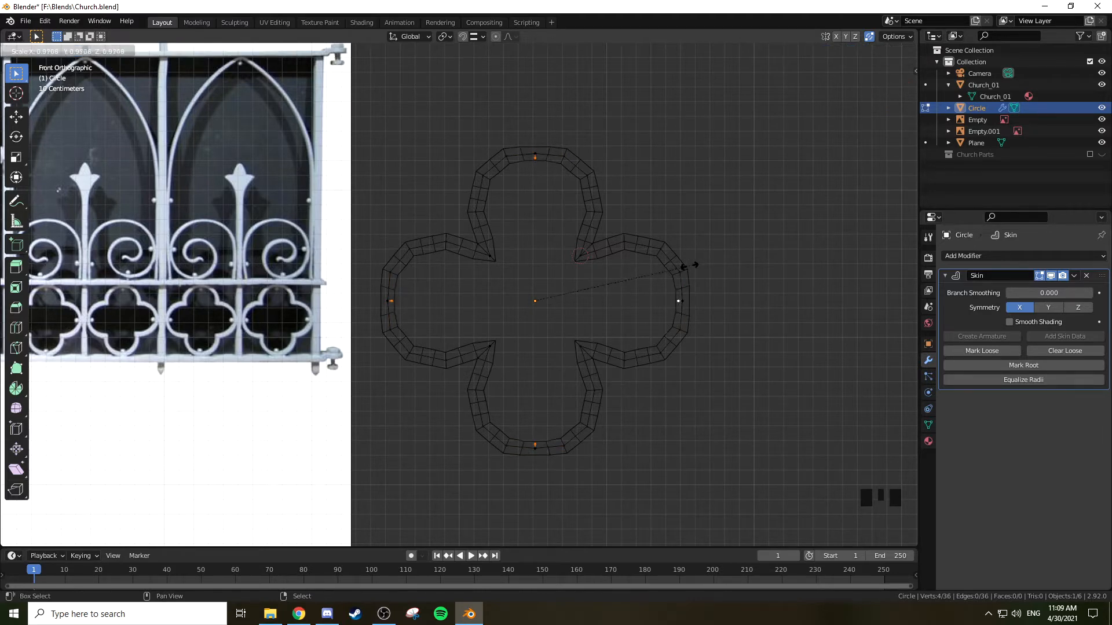
pyautogui.press('Escape')
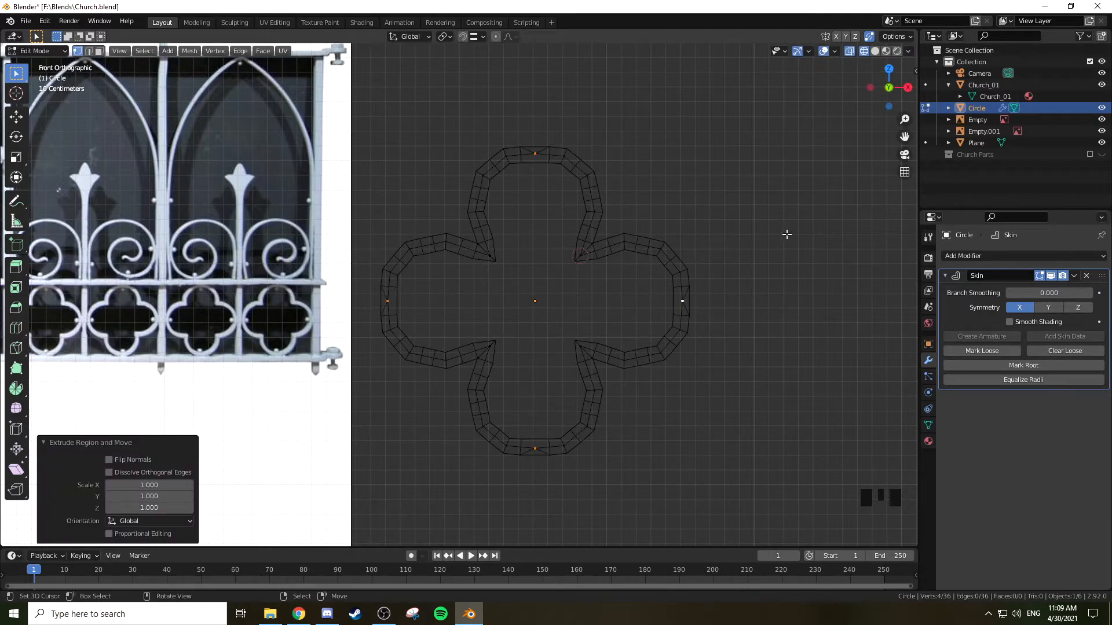
pyautogui.press('s')
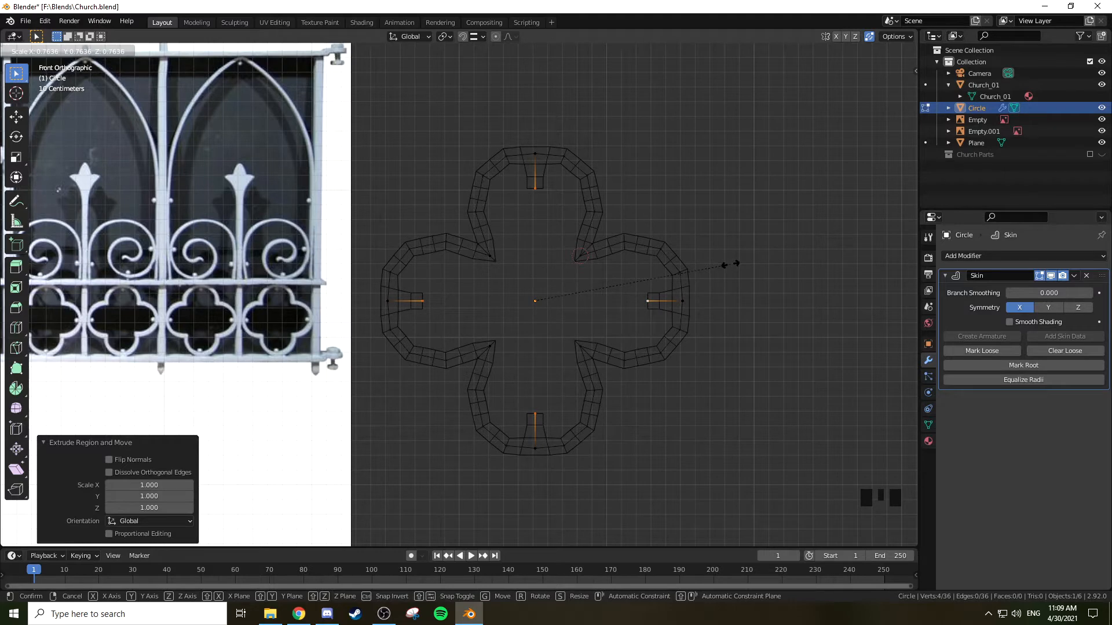
pyautogui.click(731, 264)
# Shorten the four extruded stubs by scaling their end vertices outward by about 1.119
pyautogui.moveTo(804, 276); pyautogui.dragTo(751, 247, button='middle')
pyautogui.scroll(-3, 750, 248)
pyautogui.press('KP_Decimal')
pyautogui.moveTo(721, 252)
pyautogui.mouseDown(button='middle')
pyautogui.moveTo(711, 242)
pyautogui.moveTo(703, 261)
pyautogui.mouseUp(button='middle')
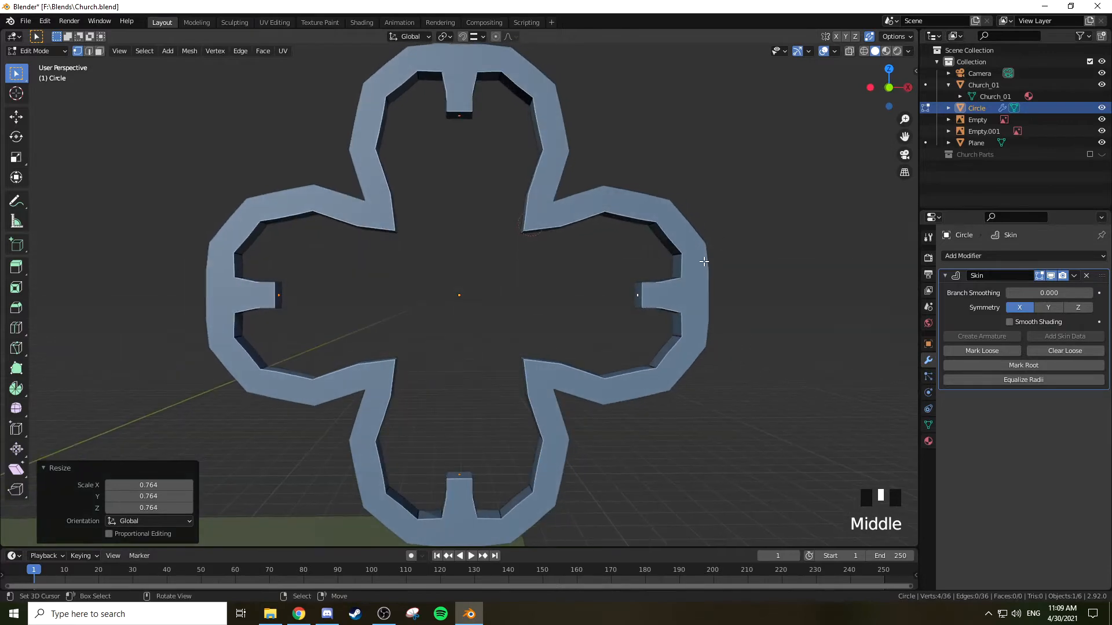
pyautogui.press('s')
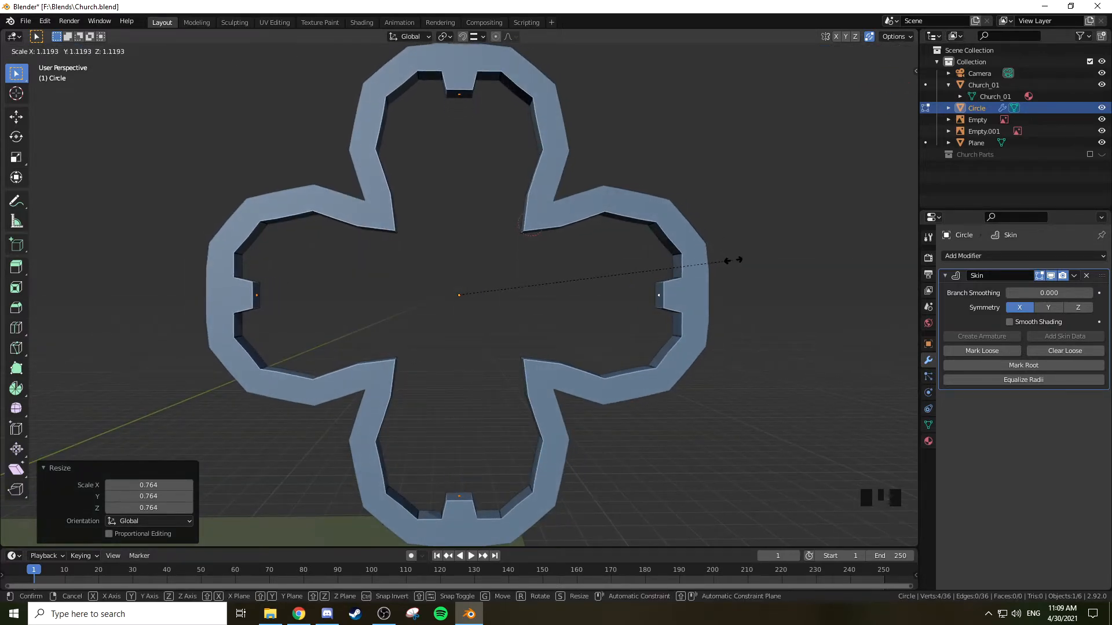
pyautogui.click(738, 260)
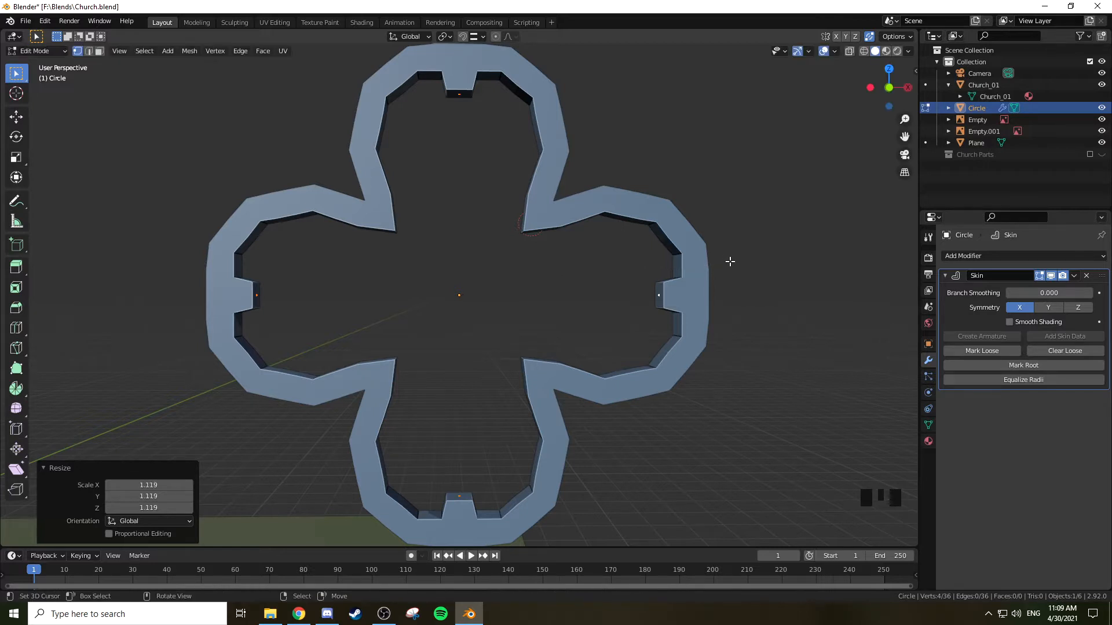
pyautogui.press('z')
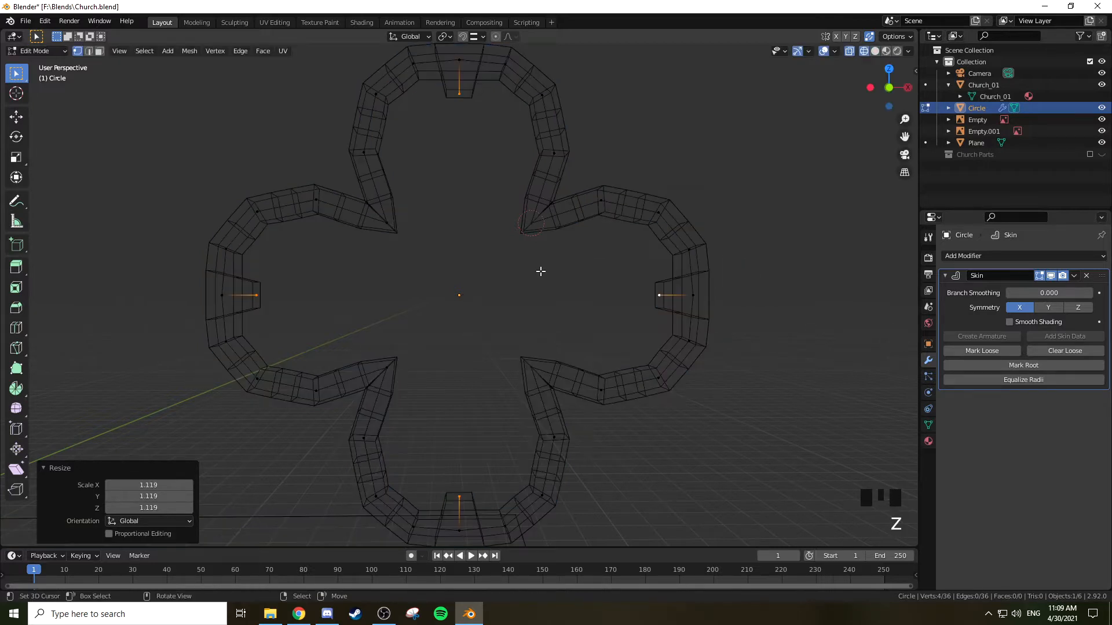
pyautogui.press('s')
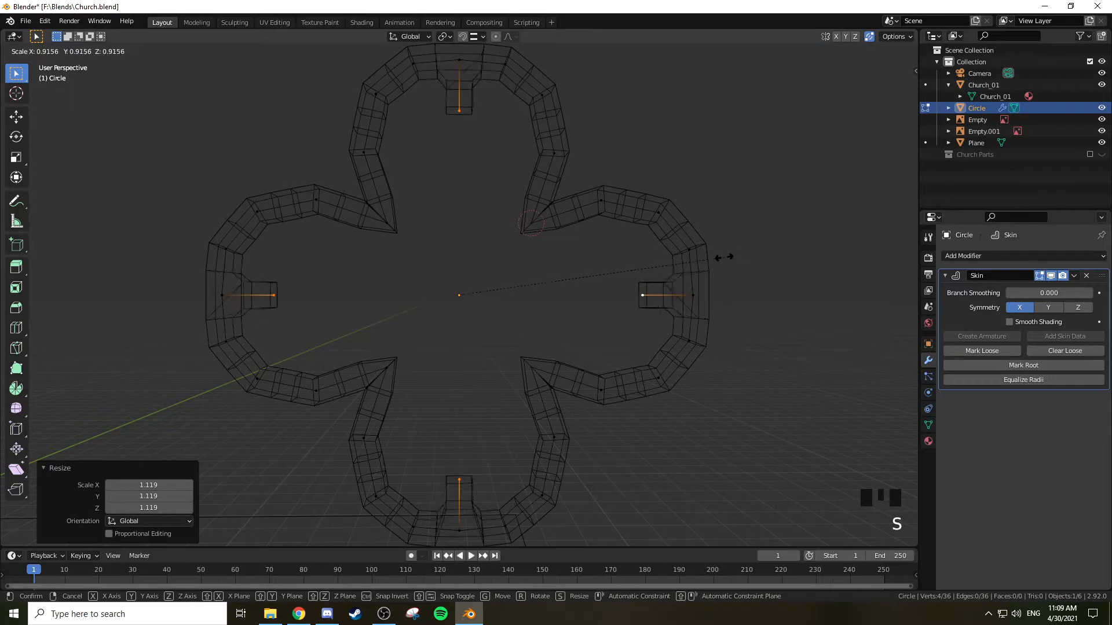
pyautogui.rightClick(736, 261)
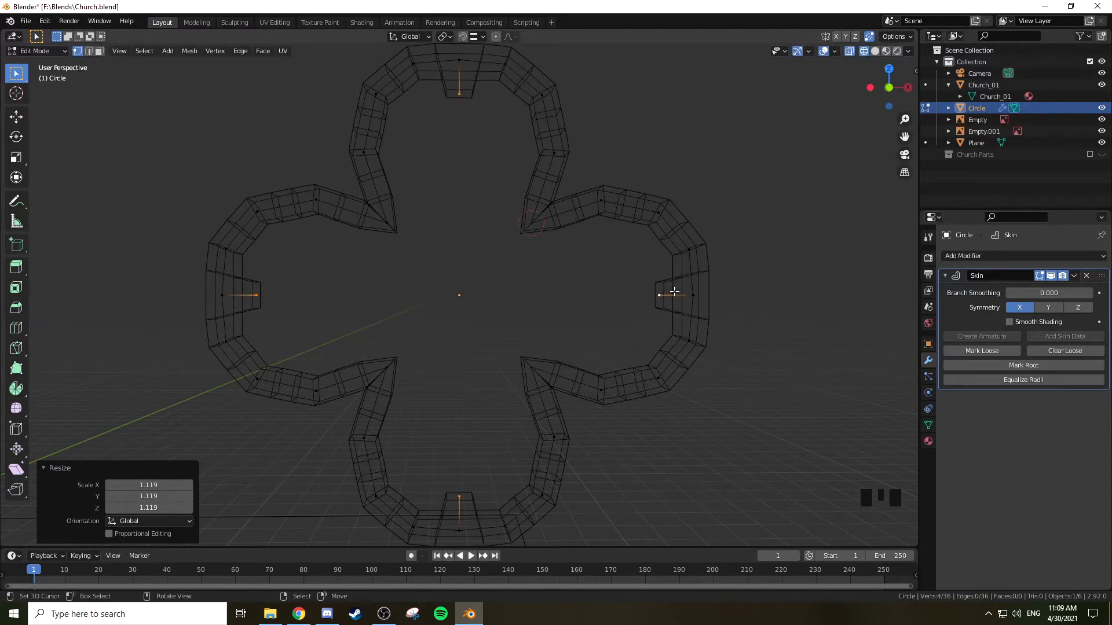
# Return to Object Mode with solid shading and apply the Skin modifier on the quatrefoil
pyautogui.press('Tab')
pyautogui.press('z')
pyautogui.moveTo(690, 263); pyautogui.dragTo(696, 282, button='middle')
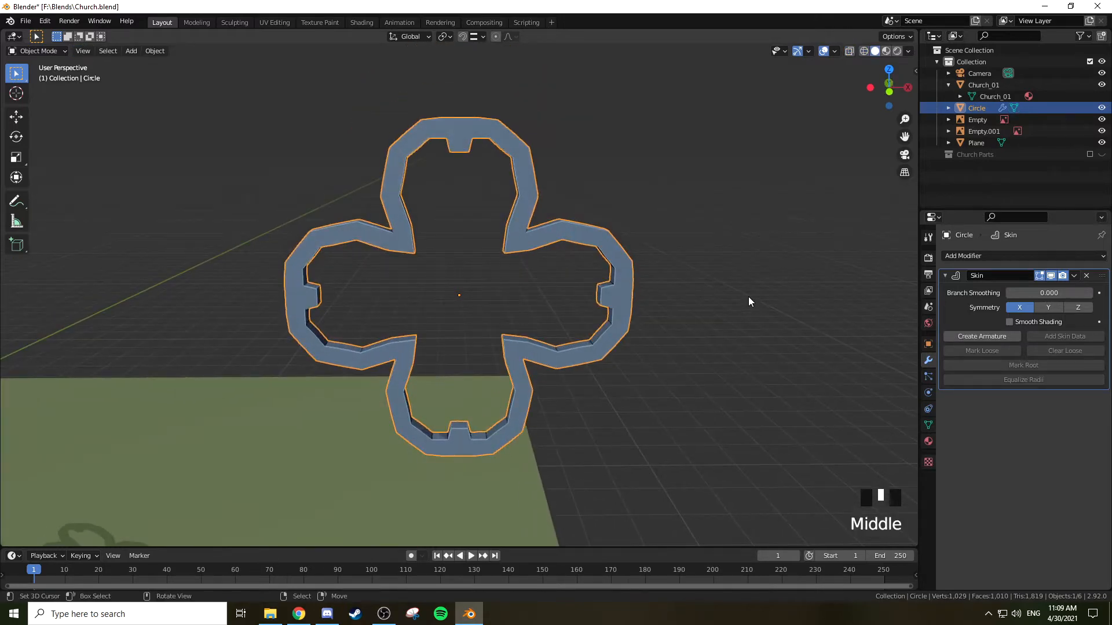
pyautogui.click(1074, 277)
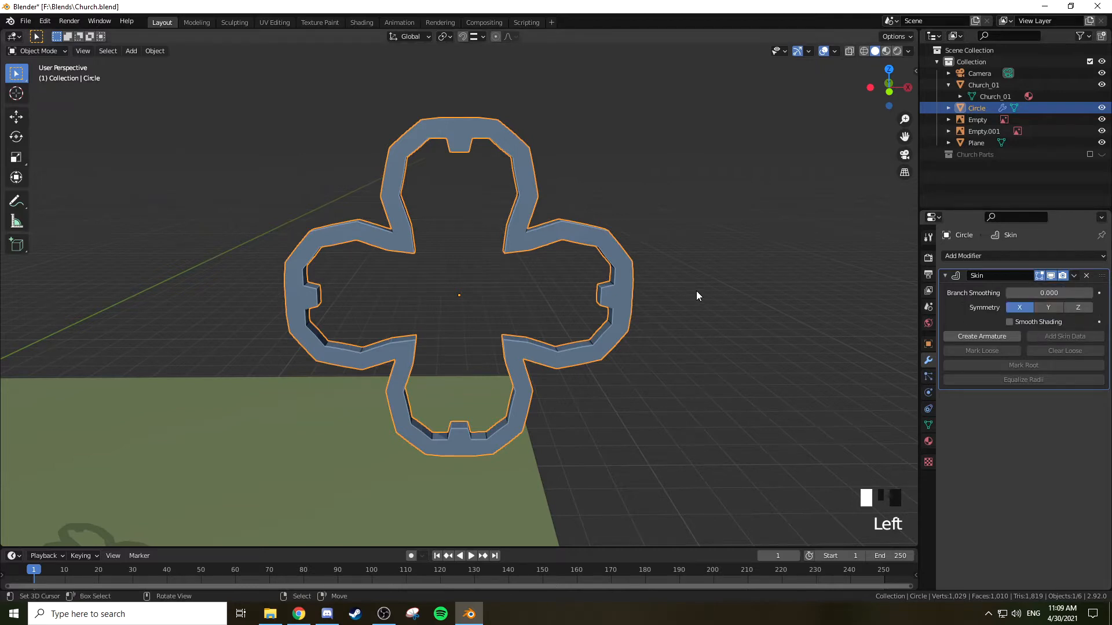
pyautogui.press('KP_1')
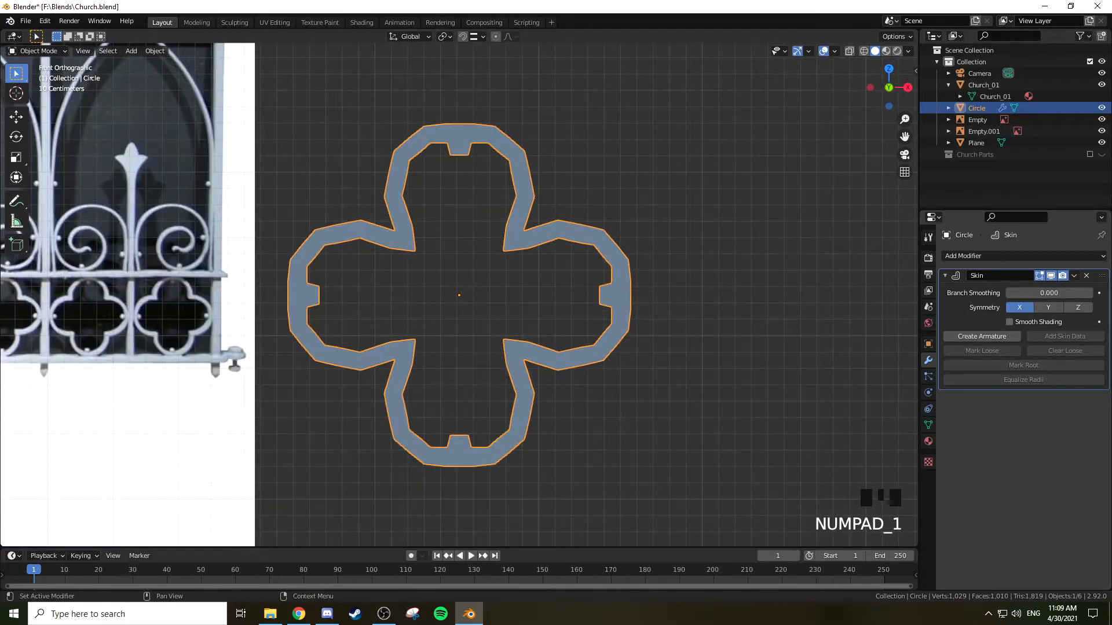
pyautogui.click(1074, 276)
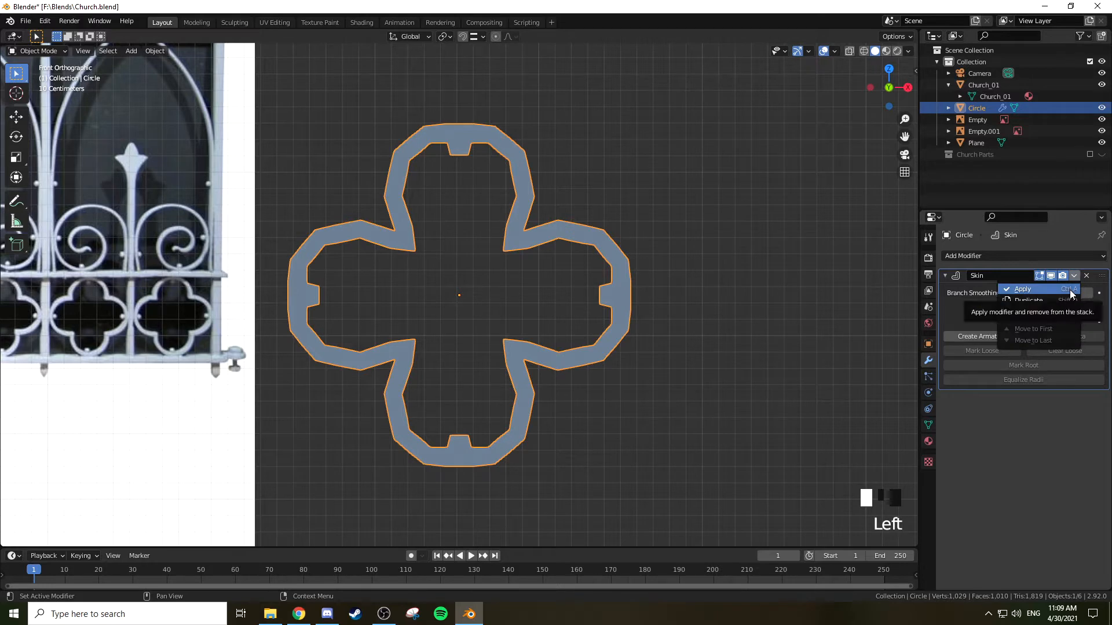
pyautogui.click(1065, 290)
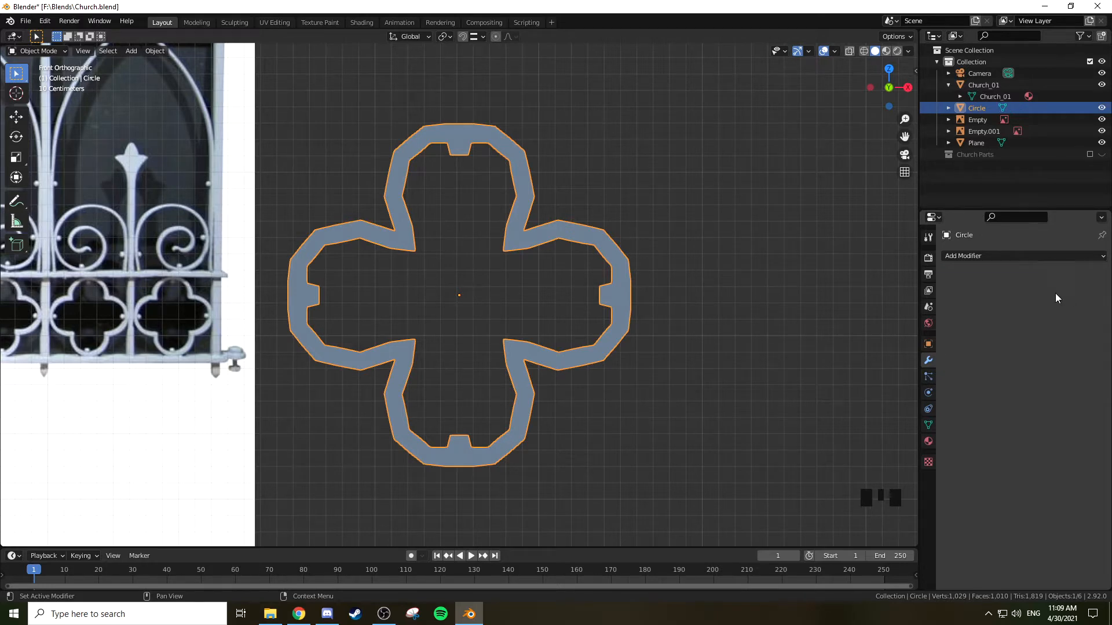
# Enter Edit Mode with face selection and select the end faces of the quatrefoil's four inner stubs
pyautogui.press('Tab')
pyautogui.scroll(2, 526, 291)
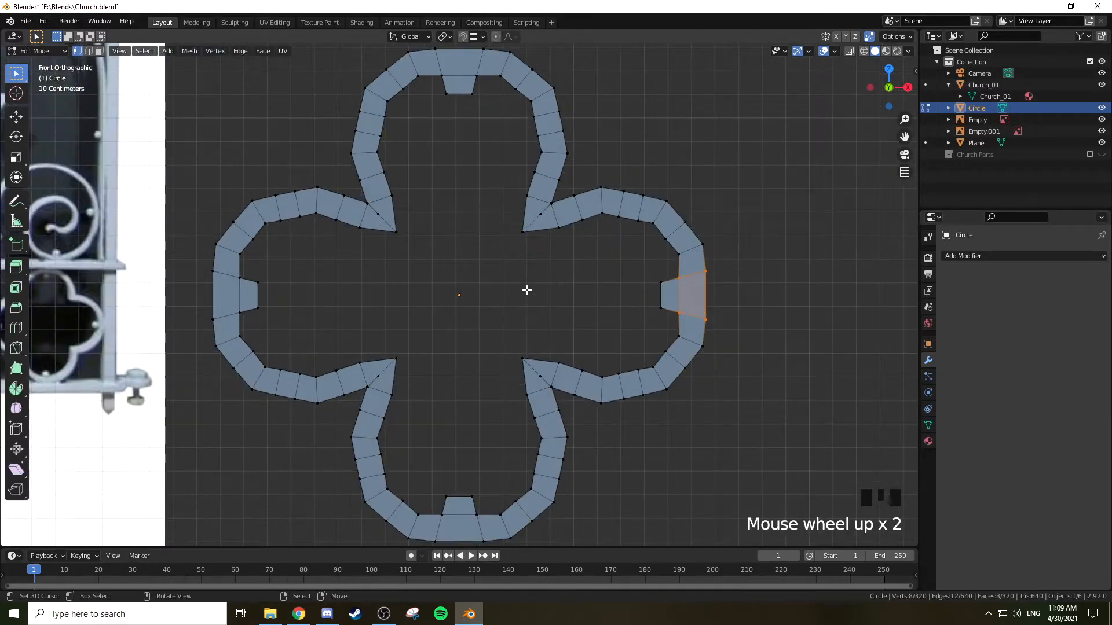
pyautogui.press('3')
pyautogui.moveTo(492, 273); pyautogui.dragTo(449, 276, button='middle')
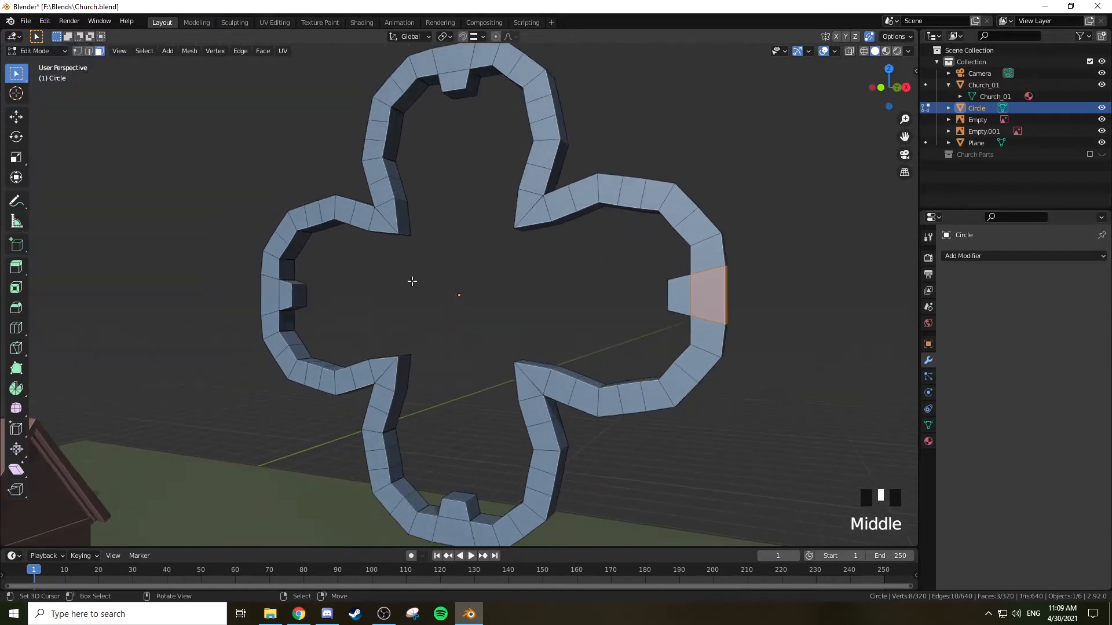
pyautogui.rightClick(299, 294)
pyautogui.moveTo(442, 153); pyautogui.dragTo(454, 136, button='middle')
pyautogui.keyDown('shift'); pyautogui.rightClick(454, 136); pyautogui.keyUp('shift')
pyautogui.moveTo(541, 236); pyautogui.dragTo(487, 405, button='middle')
pyautogui.keyDown('shift'); pyautogui.rightClick(571, 321); pyautogui.keyUp('shift')
pyautogui.keyDown('shift'); pyautogui.rightClick(459, 441); pyautogui.keyUp('shift')
pyautogui.moveTo(566, 372); pyautogui.dragTo(545, 314, button='middle')
pyautogui.press('s')
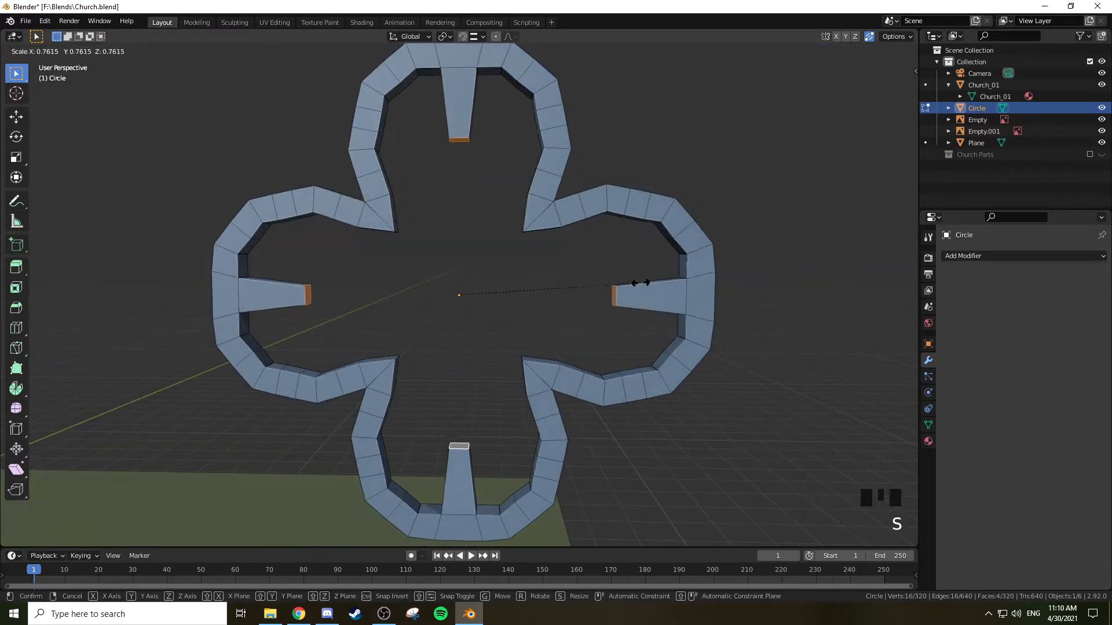
pyautogui.press('Escape')
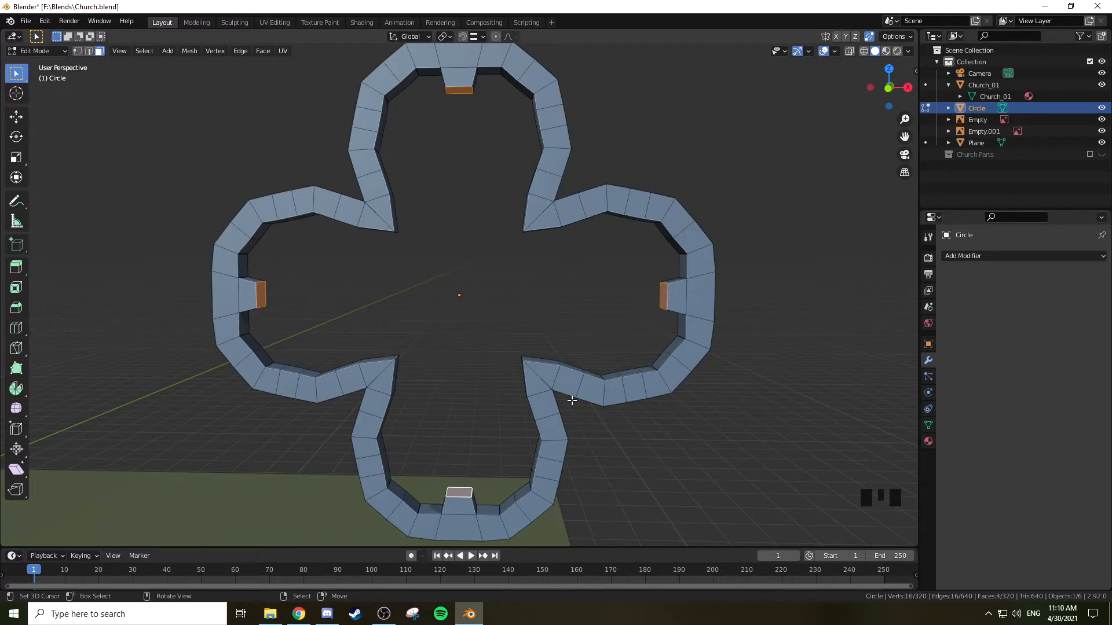
pyautogui.hotkey('alt', 's')
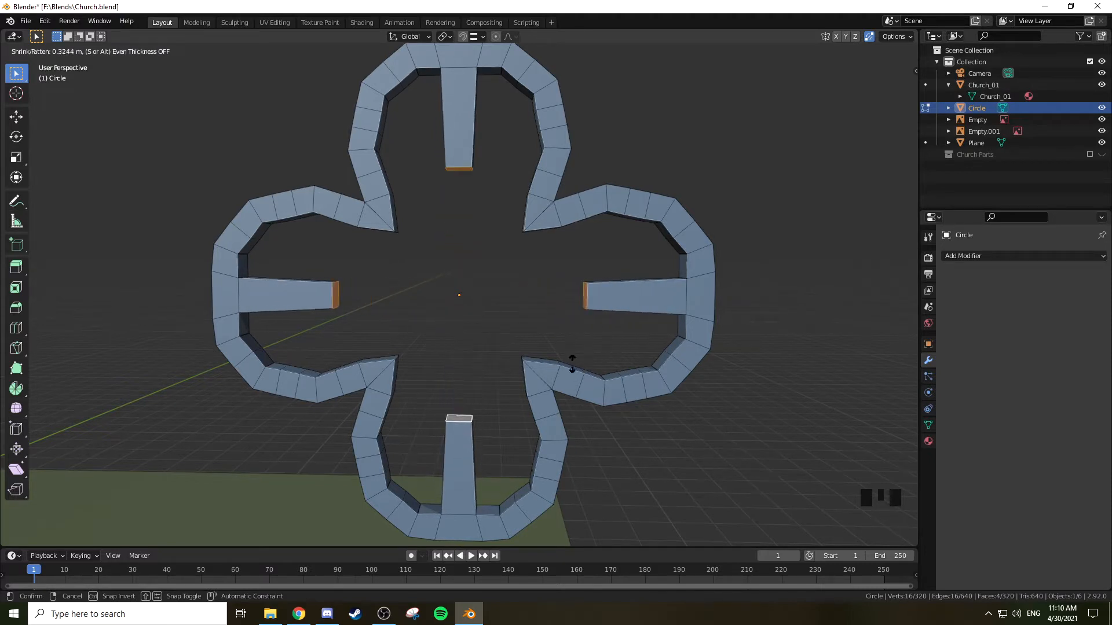
pyautogui.rightClick(584, 341)
# Save the Blender file
pyautogui.hotkey('ctrl', 's')
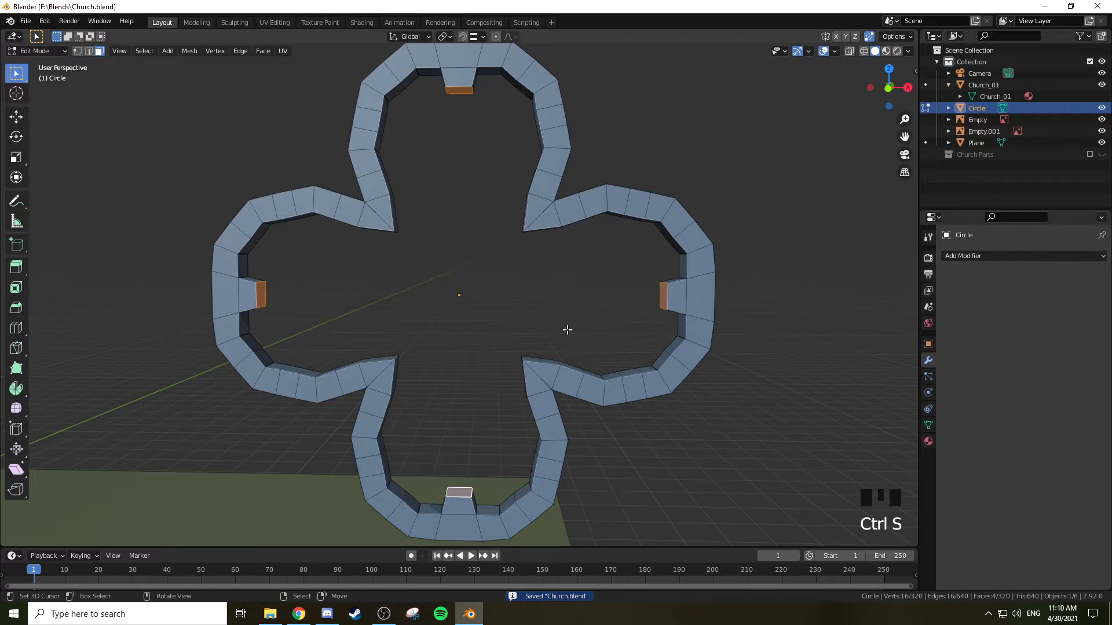
pyautogui.hotkey('shift', 's')
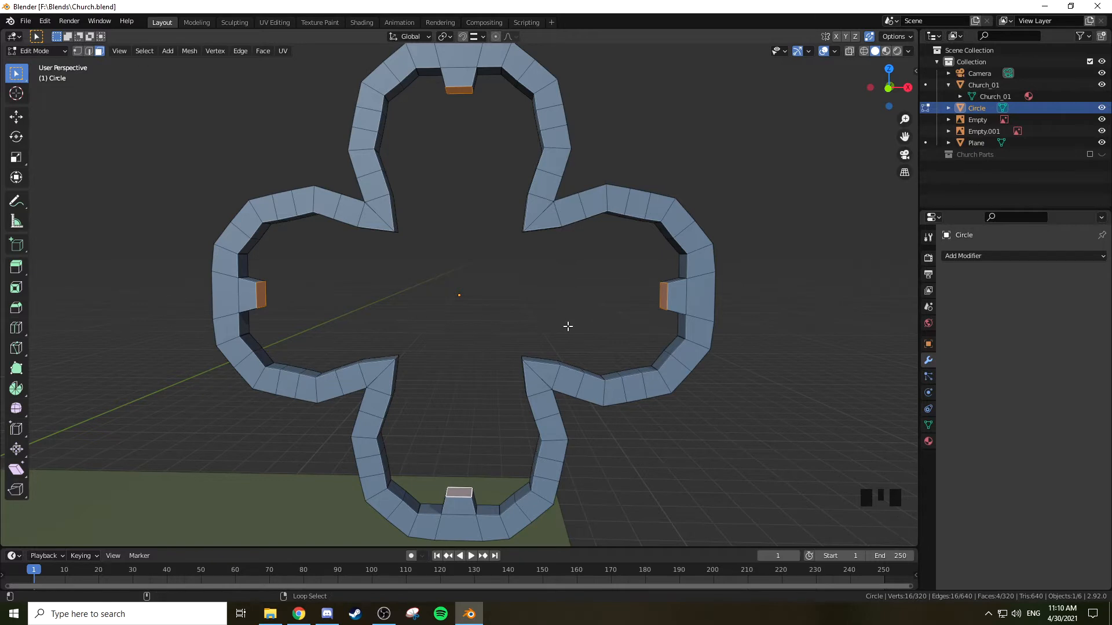
pyautogui.hotkey('shift', 'alt', 's')
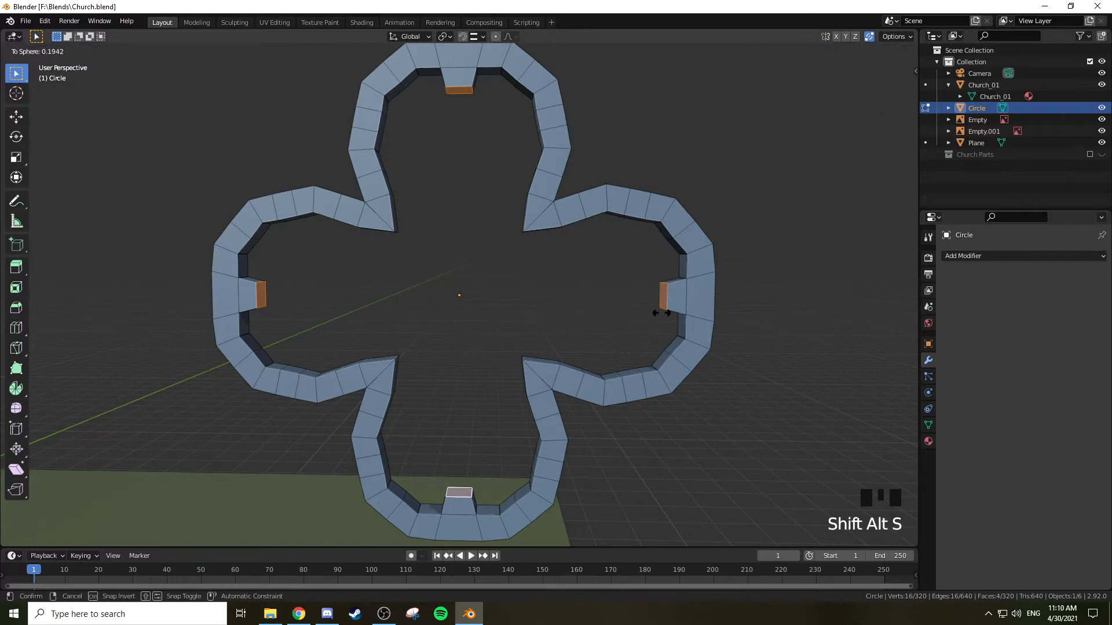
pyautogui.click(578, 342)
pyautogui.press('s')
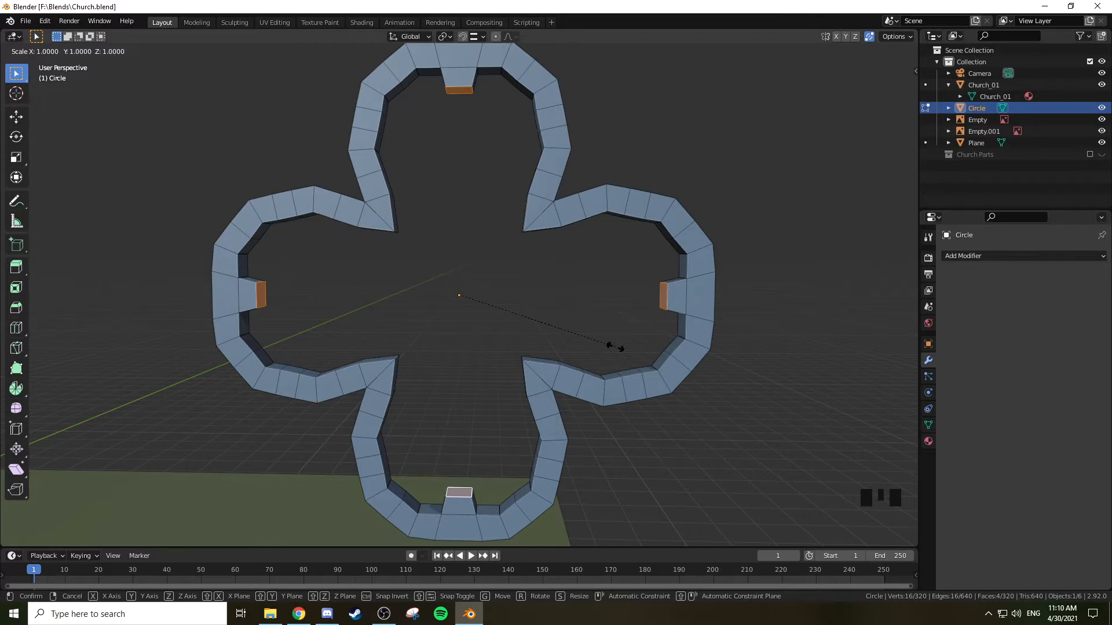
pyautogui.rightClick(612, 342)
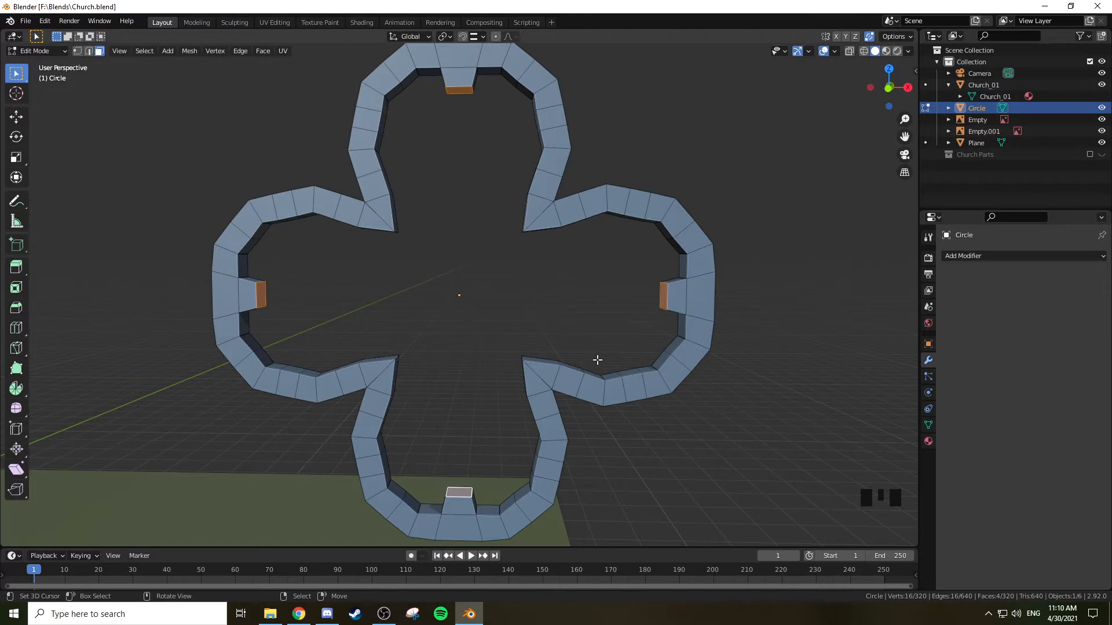
pyautogui.press('s')
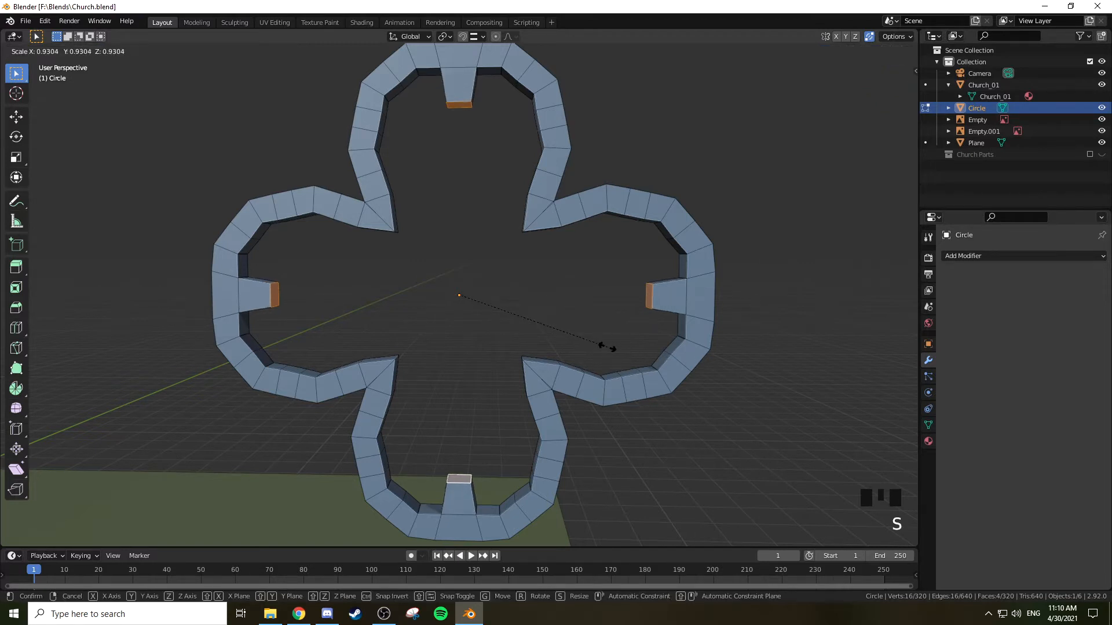
pyautogui.rightClick(605, 347)
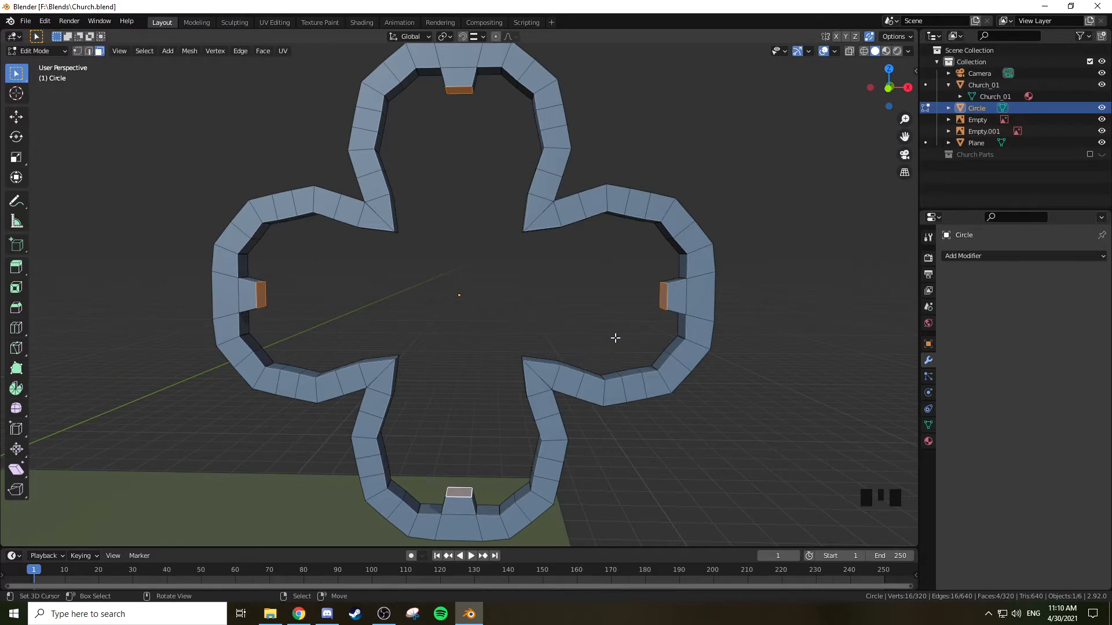
pyautogui.press('s')
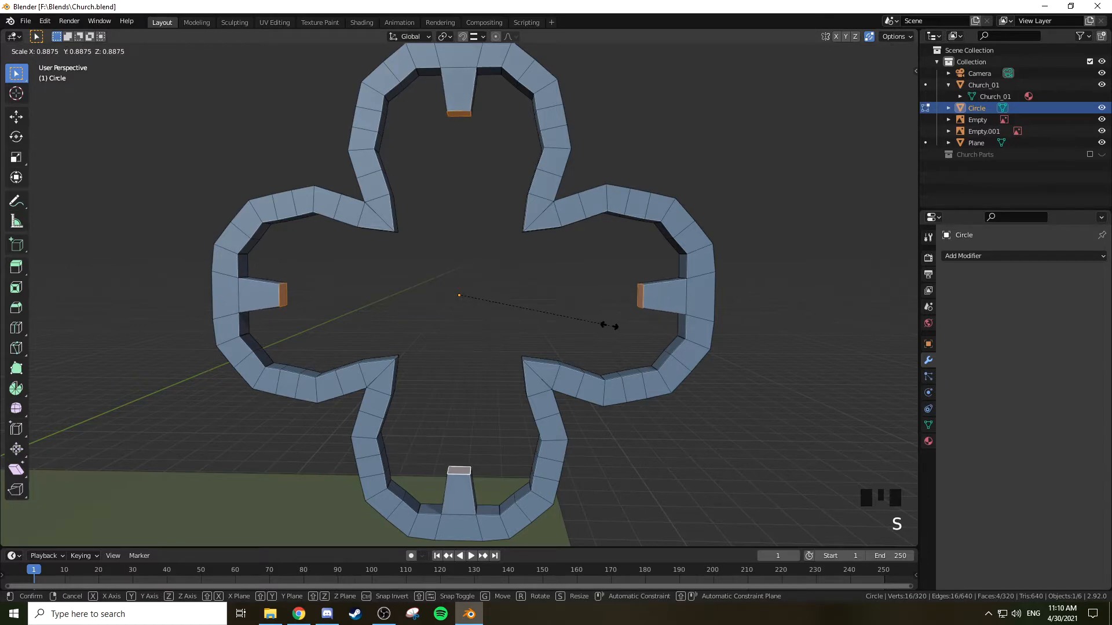
pyautogui.rightClick(525, 328)
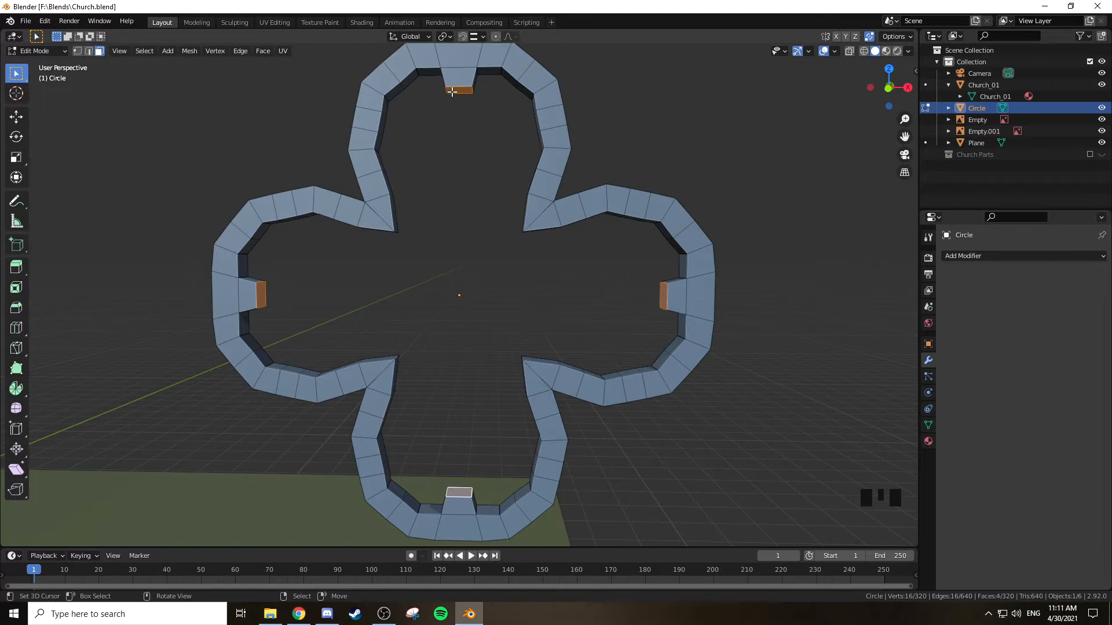
# Taper the four stubs by scaling each end face individually, to about 0.4 on the top, 0.352 on the bottom and 0.428 on the left stub
pyautogui.rightClick(453, 92)
pyautogui.press('s')
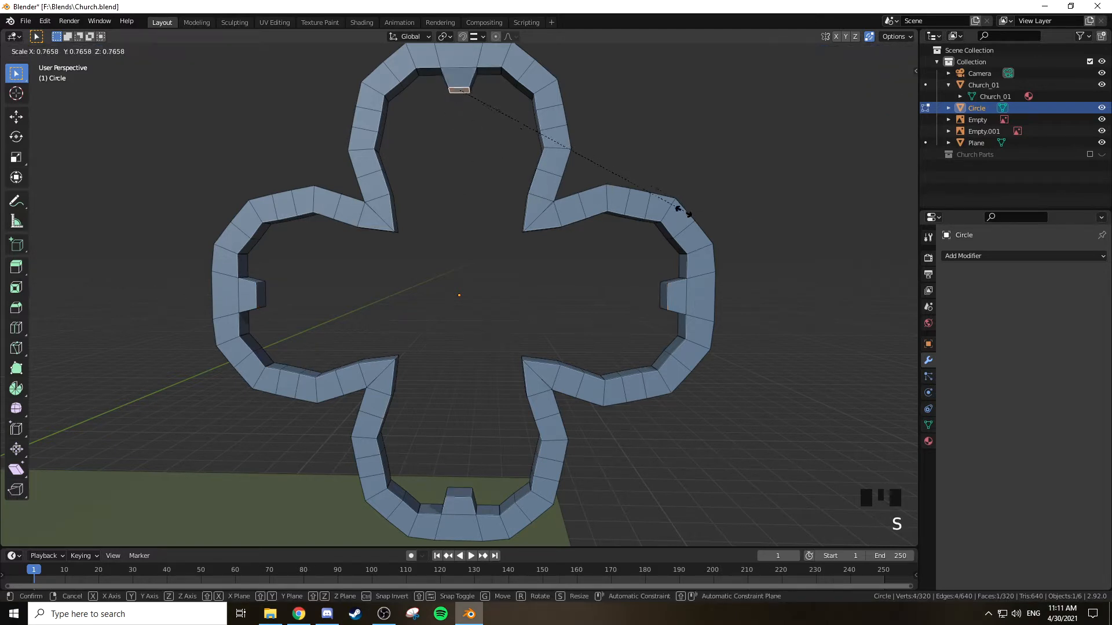
pyautogui.click(627, 244)
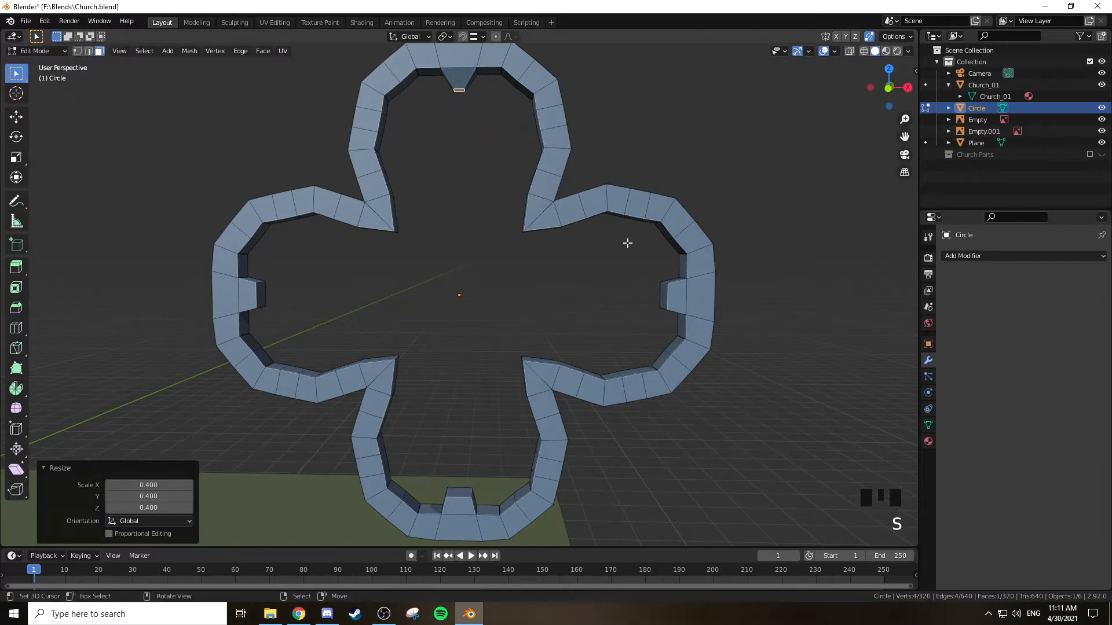
pyautogui.rightClick(665, 297)
pyautogui.press('s')
pyautogui.click(718, 311)
pyautogui.rightClick(459, 493)
pyautogui.press('s')
pyautogui.click(553, 463)
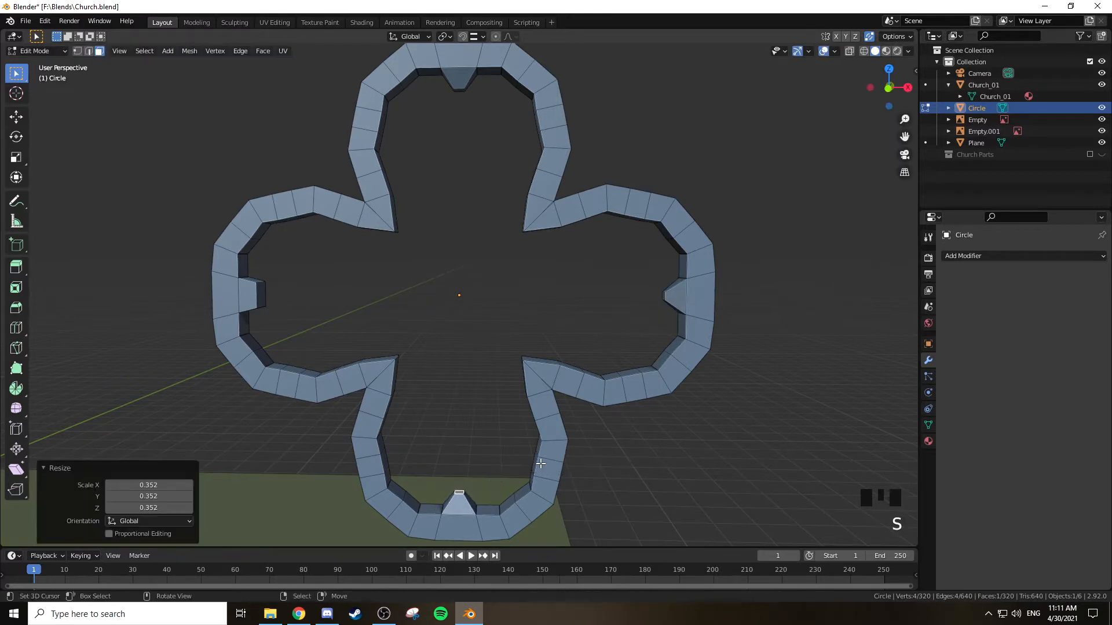
pyautogui.rightClick(257, 296)
pyautogui.press('s')
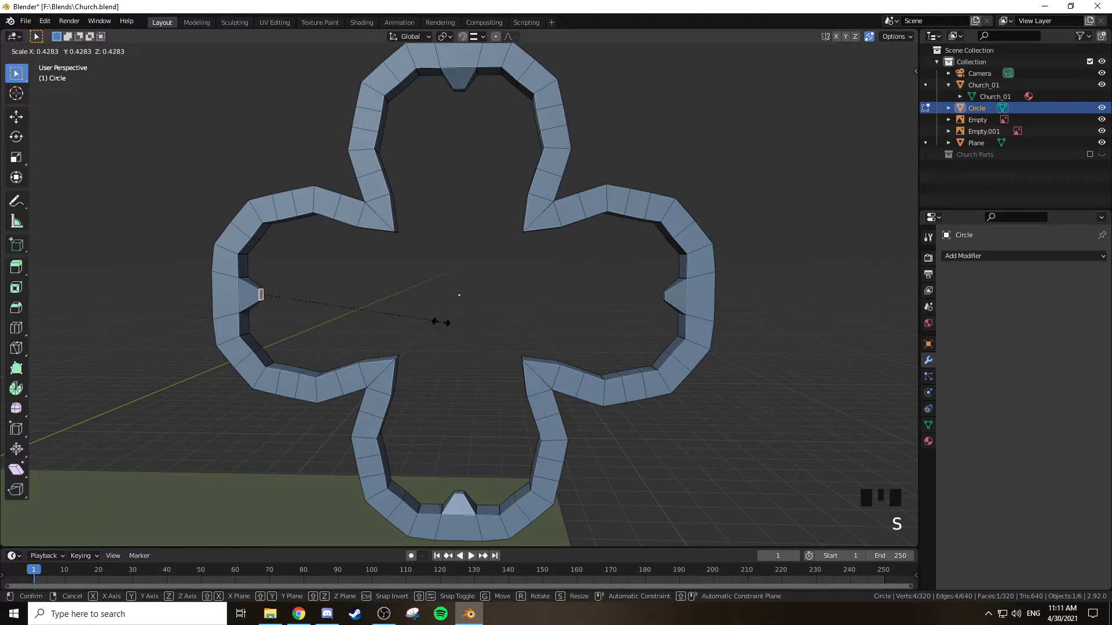
pyautogui.click(441, 322)
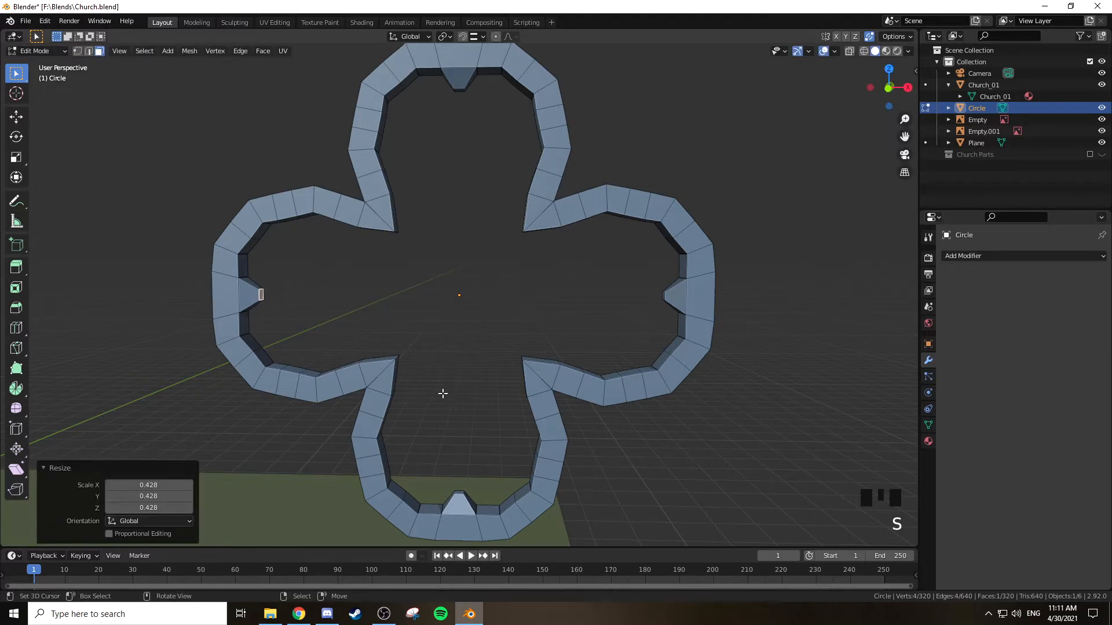
# Search the commands for "scale" without running one, and return to Object Mode in front view
pyautogui.press('space')
pyautogui.write('scale')
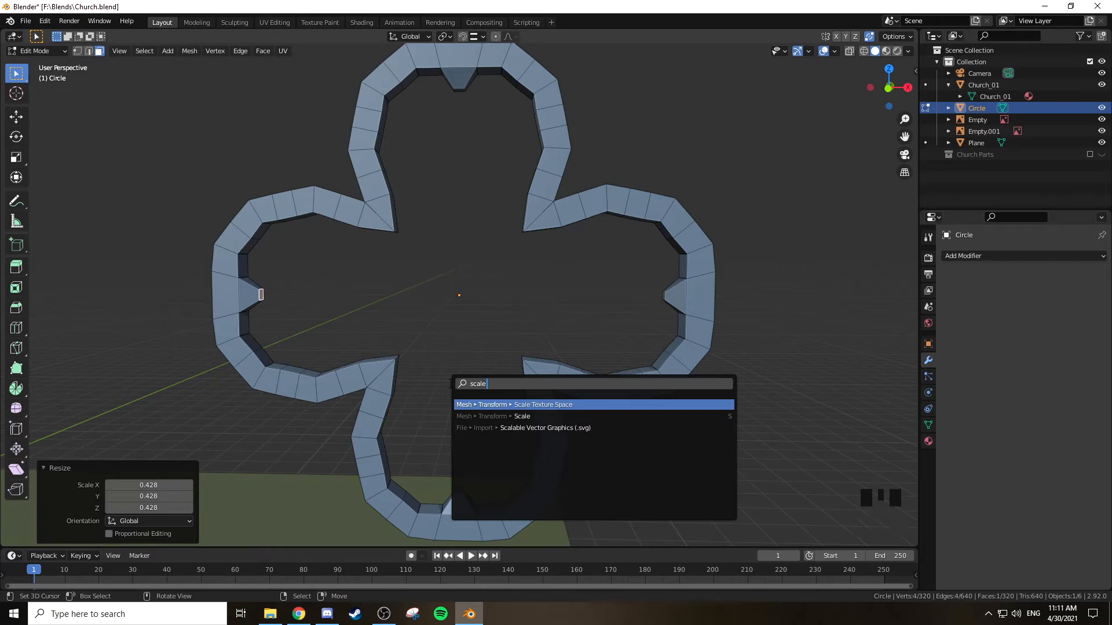
pyautogui.moveTo(546, 346); pyautogui.dragTo(547, 320, button='middle')
pyautogui.press('KP_1')
pyautogui.press('Tab')
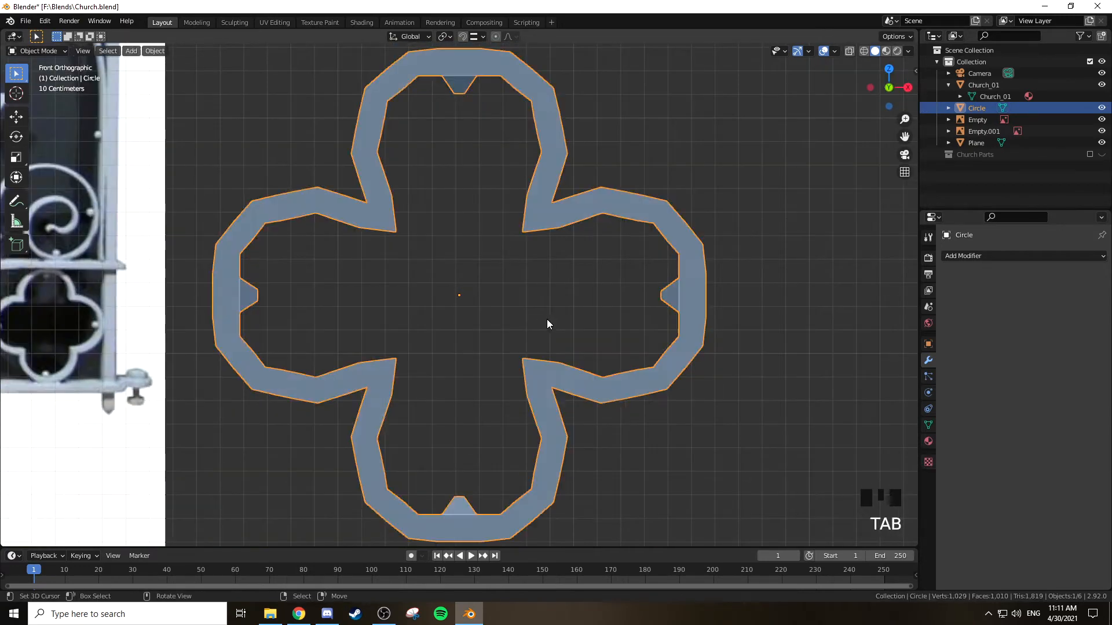
# Reselect the quatrefoil and compare it with the quatrefoils along the bottom of the reference gate
pyautogui.scroll(-2, 545, 311)
pyautogui.press('a')
pyautogui.press('a')
pyautogui.press('a')
pyautogui.press('a')
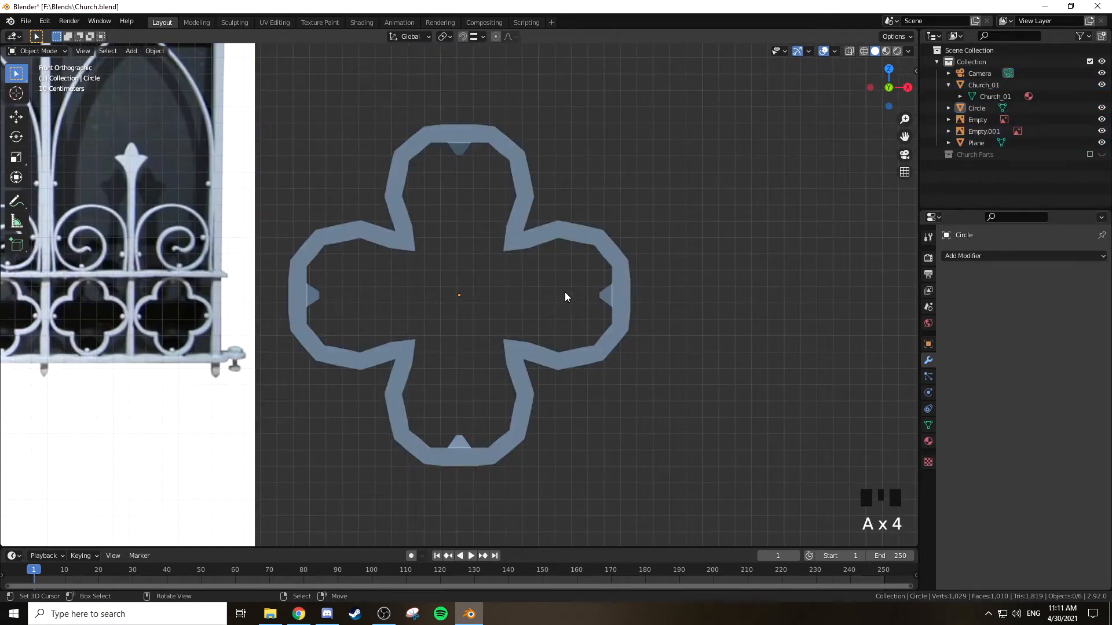
pyautogui.rightClick(515, 229)
pyautogui.keyDown('shift'); pyautogui.moveTo(515, 227); pyautogui.dragTo(453, 330, button='middle'); pyautogui.keyUp('shift')
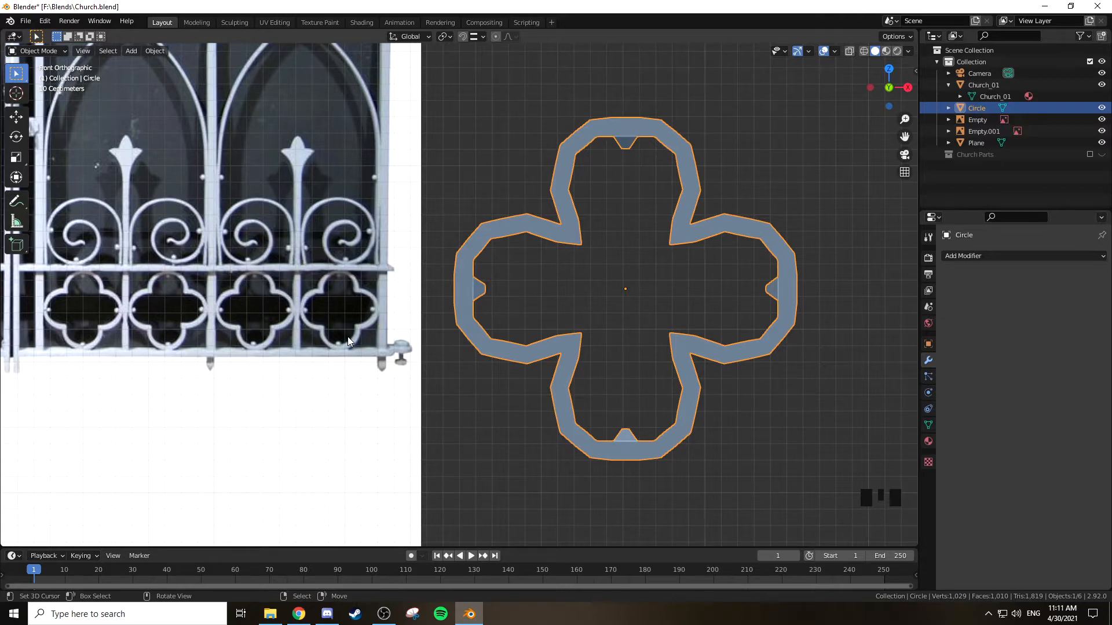
# Add a 2 m cube and move it about 13.477 m along X and 3.506 m along Z, near the quatrefoil
pyautogui.keyDown('shift'); pyautogui.moveTo(572, 274); pyautogui.dragTo(487, 289, button='middle'); pyautogui.keyUp('shift')
pyautogui.hotkey('shift', 'a')
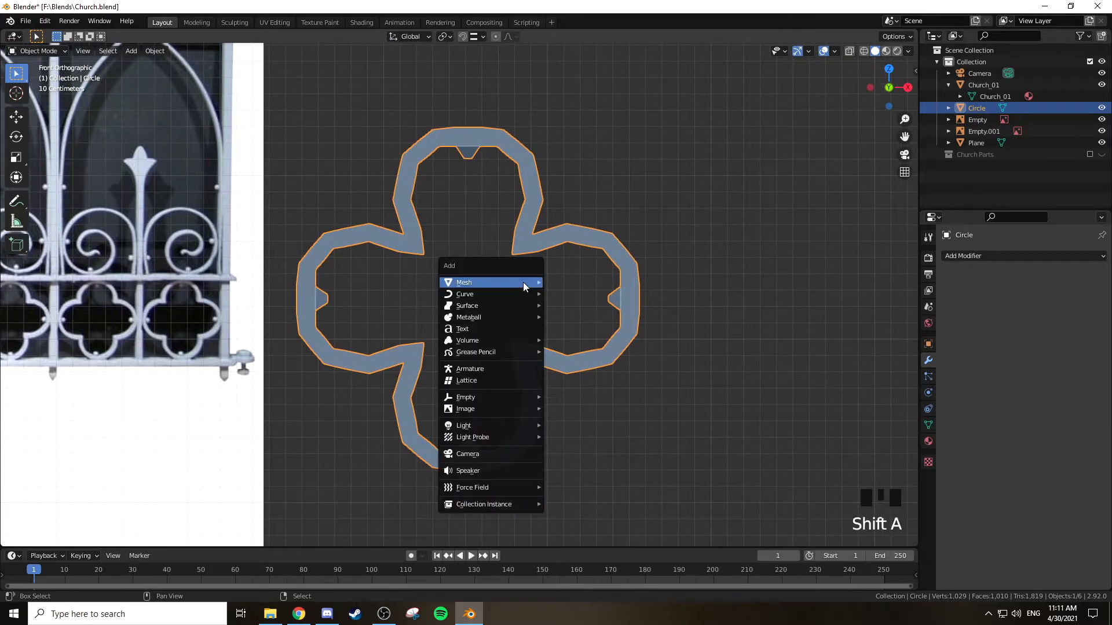
pyautogui.moveTo(523, 283)
pyautogui.click(567, 293)
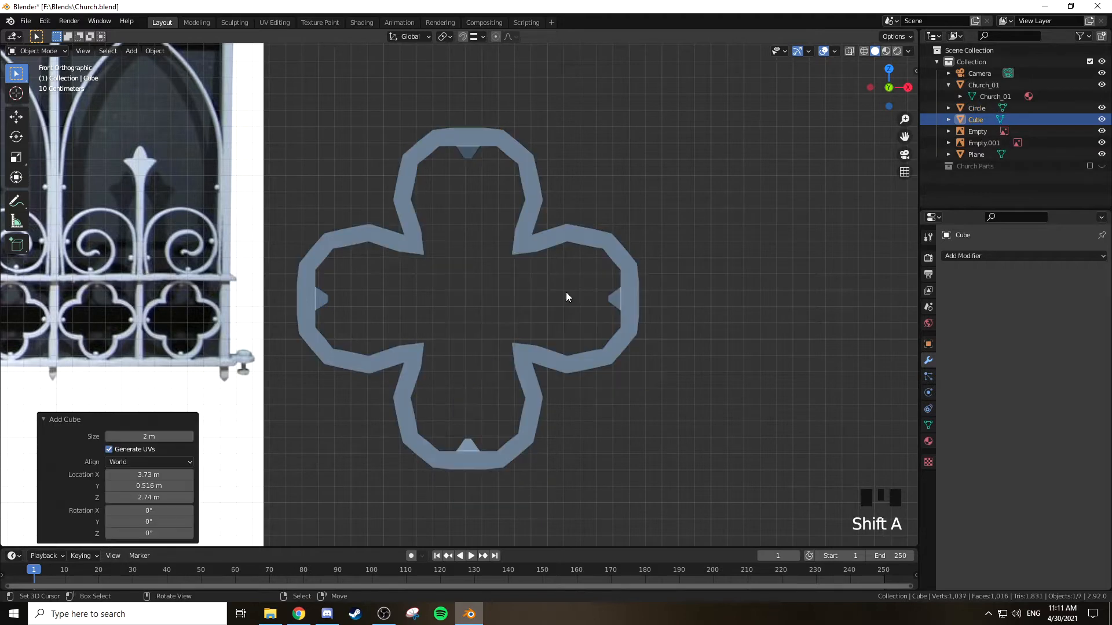
pyautogui.scroll(-10, 296, 362)
pyautogui.press('g')
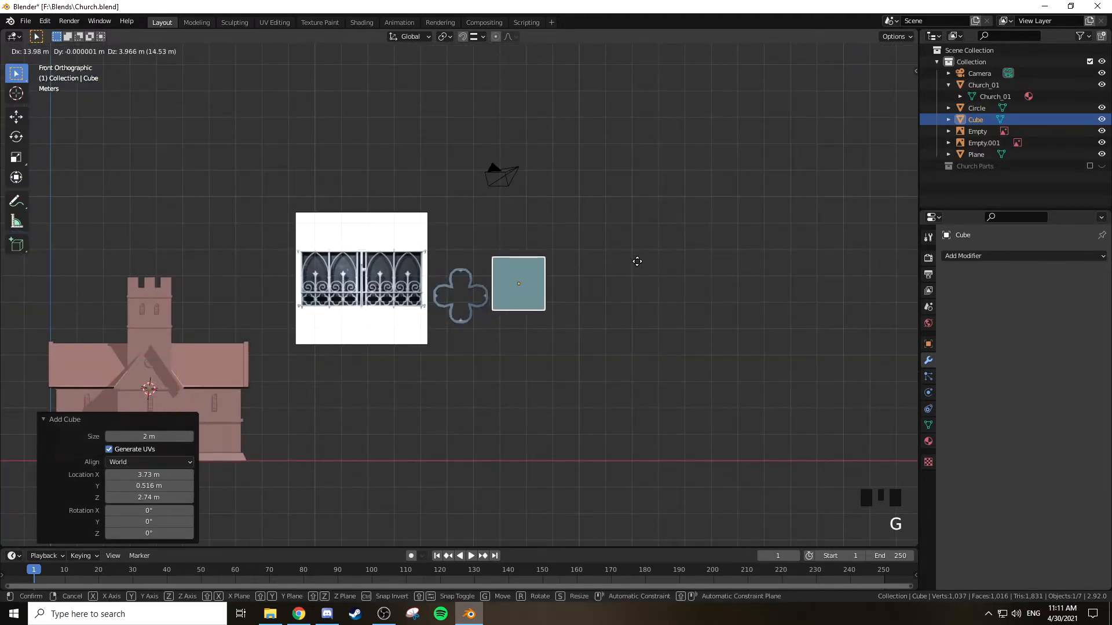
pyautogui.click(643, 259)
# Shrink the cube in two passes, the second by 0.604, and place it just outside the quatrefoil's right lobe
pyautogui.scroll(5, 605, 280)
pyautogui.press('KP_Decimal')
pyautogui.scroll(-8, 579, 272)
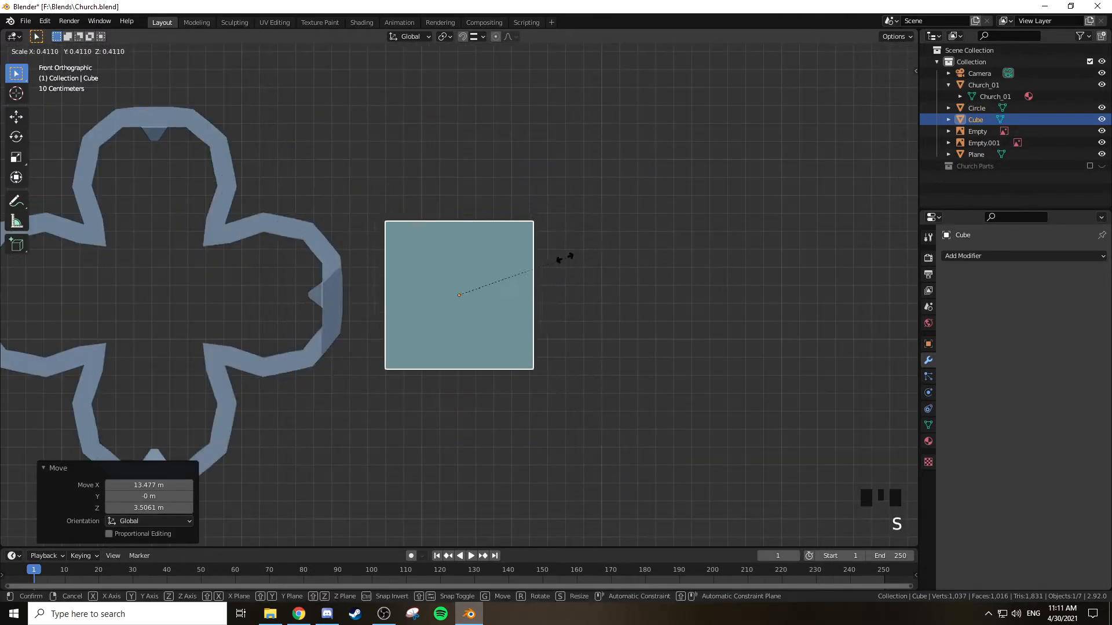
pyautogui.press('g')
pyautogui.click(476, 286)
pyautogui.scroll(4, 476, 286)
pyautogui.keyDown('shift'); pyautogui.moveTo(447, 295); pyautogui.dragTo(715, 302, button='middle'); pyautogui.keyUp('shift')
pyautogui.press('s')
pyautogui.click(637, 295)
# Move the cube about -0.08 m along X until it meets the outer edge of the quatrefoil's right lobe
pyautogui.press('g')
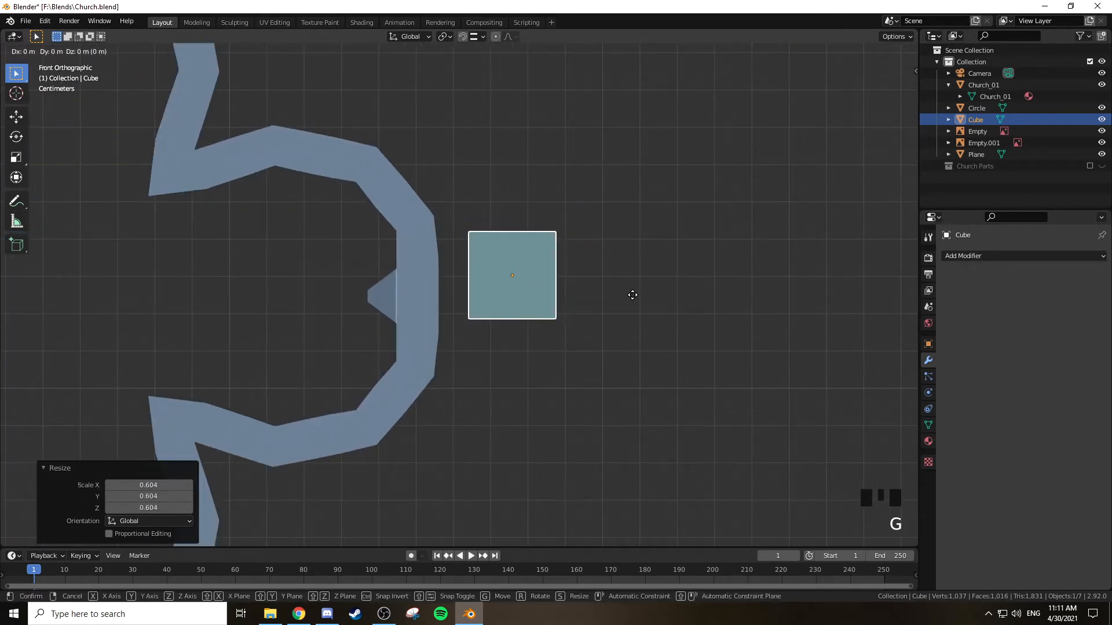
pyautogui.press('x')
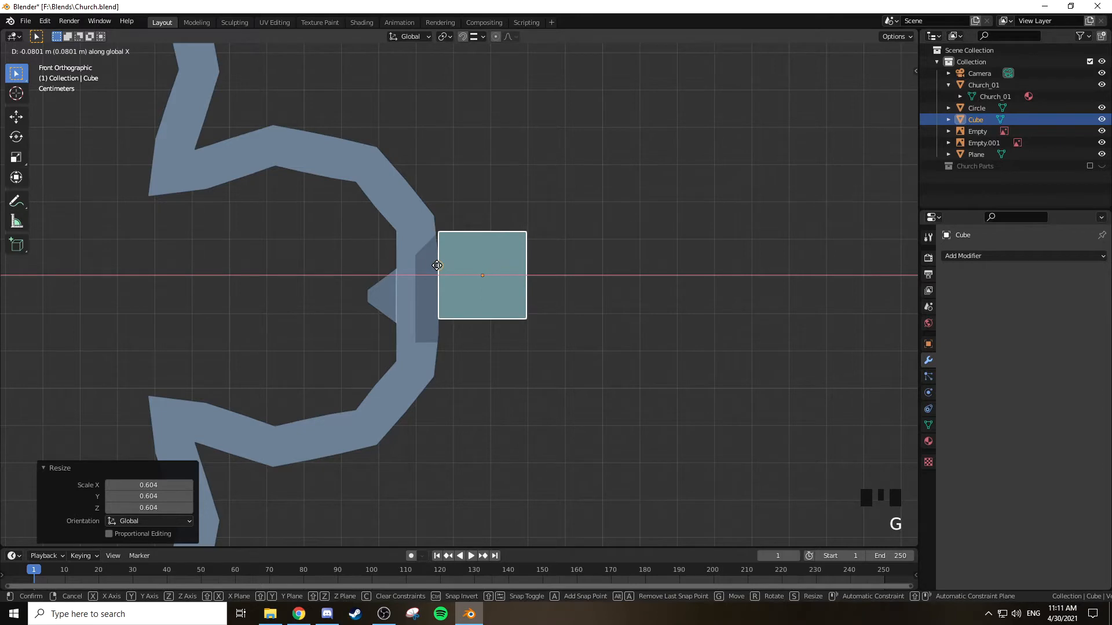
pyautogui.click(434, 279)
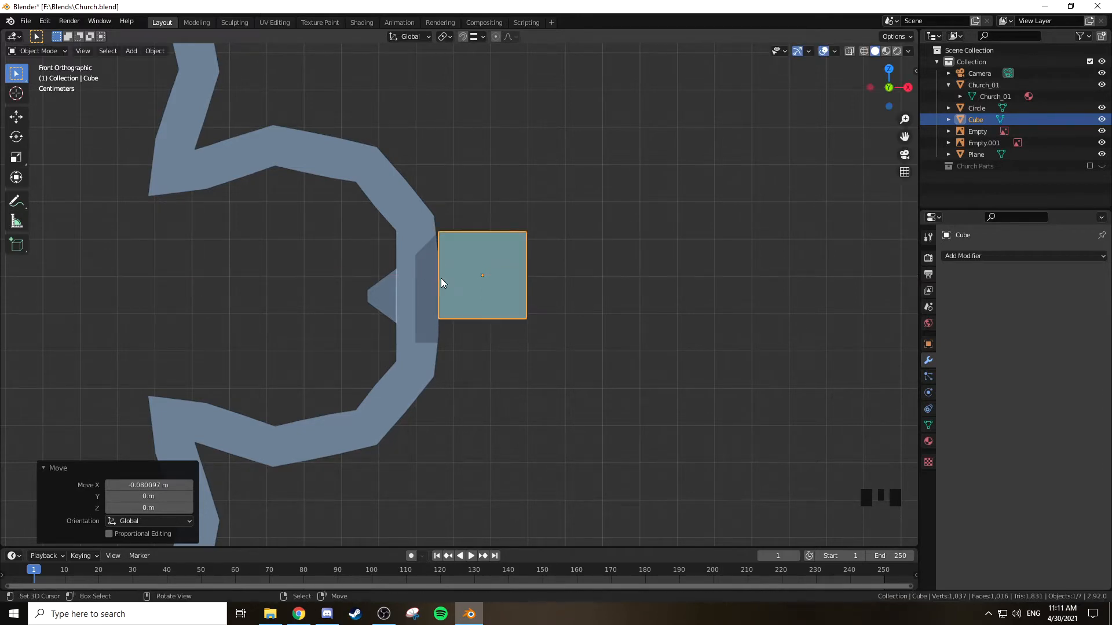
# Set the snap target to Vertex and move the cube about 0.126 m along X and 0.556 m along Z
pyautogui.click(478, 37)
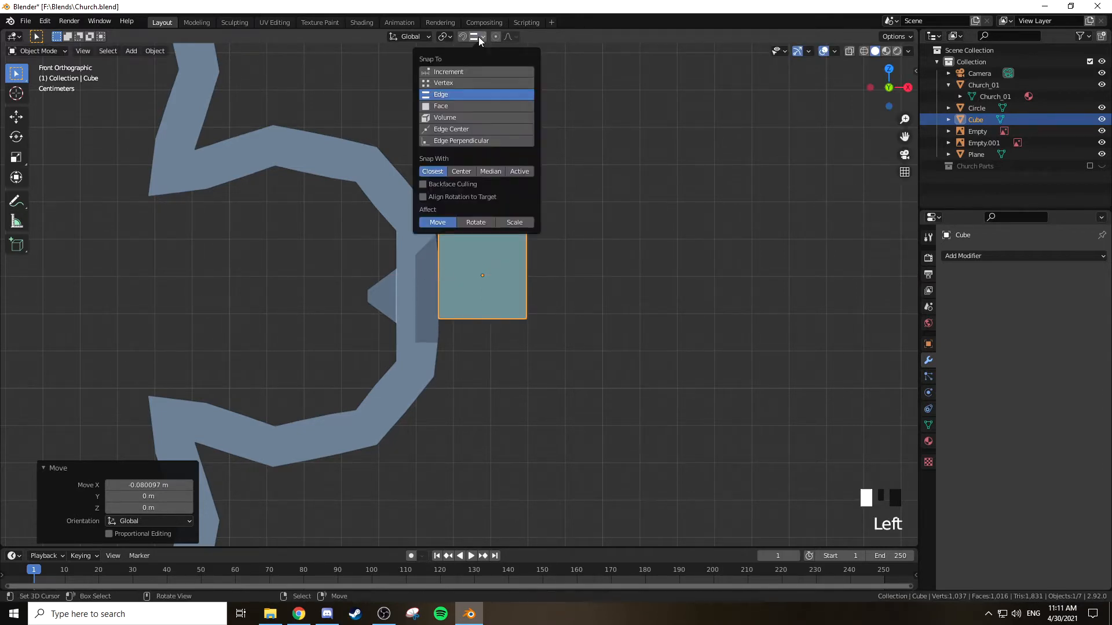
pyautogui.click(439, 85)
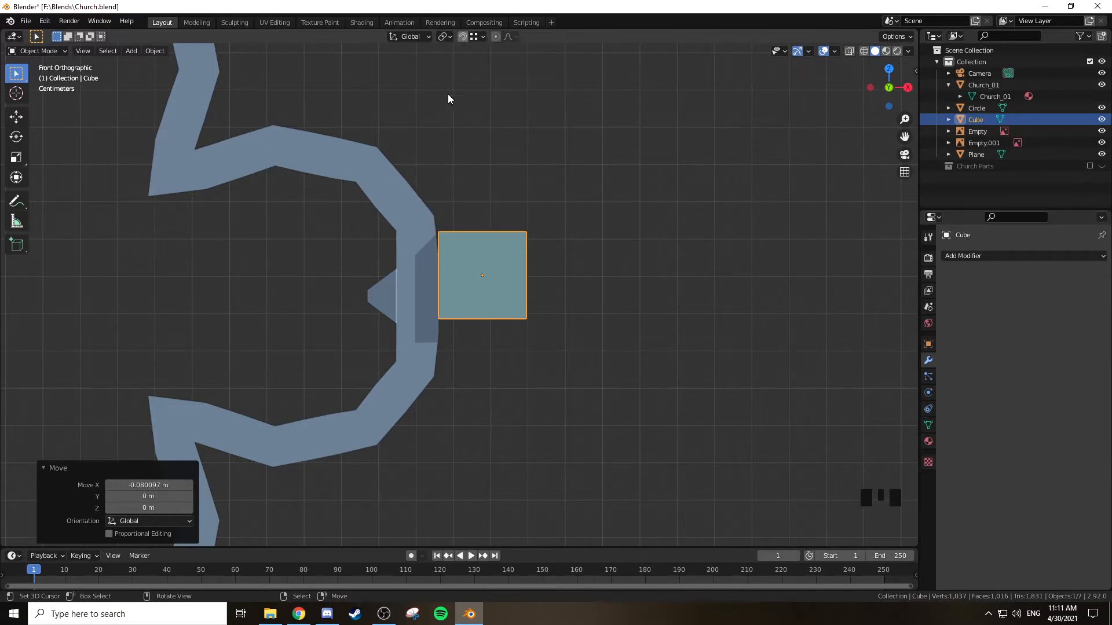
pyautogui.press('g')
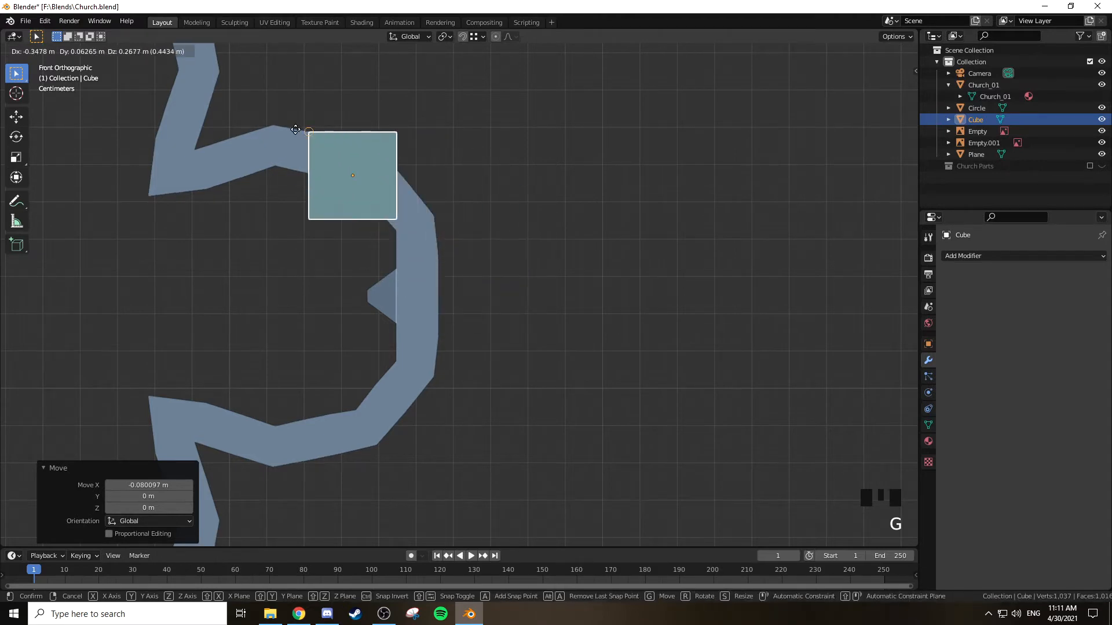
pyautogui.click(467, 542)
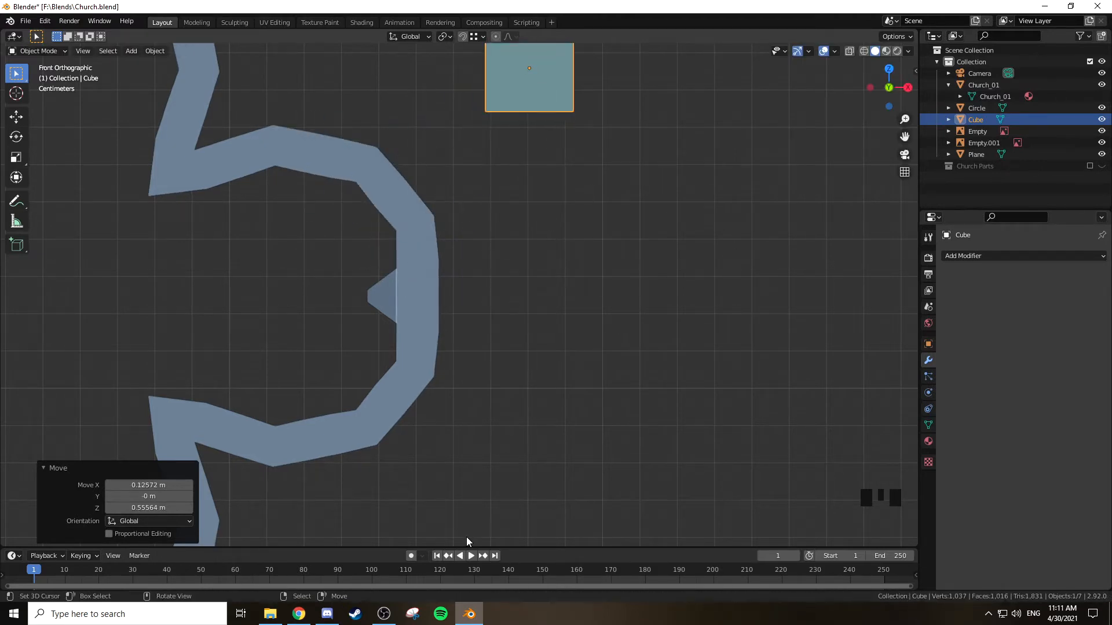
# Try moving the cube with snapping enabled, and place it against the outer edge of the quatrefoil's right lobe with snapping disabled
pyautogui.click(467, 38)
pyautogui.press('g')
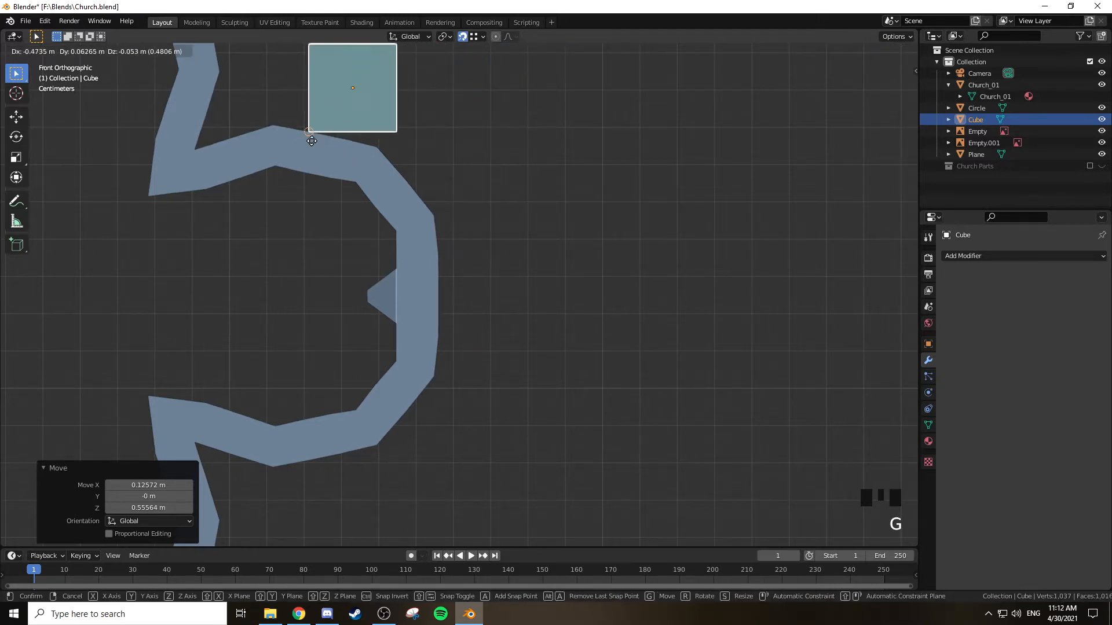
pyautogui.rightClick(506, 269)
pyautogui.click(465, 36)
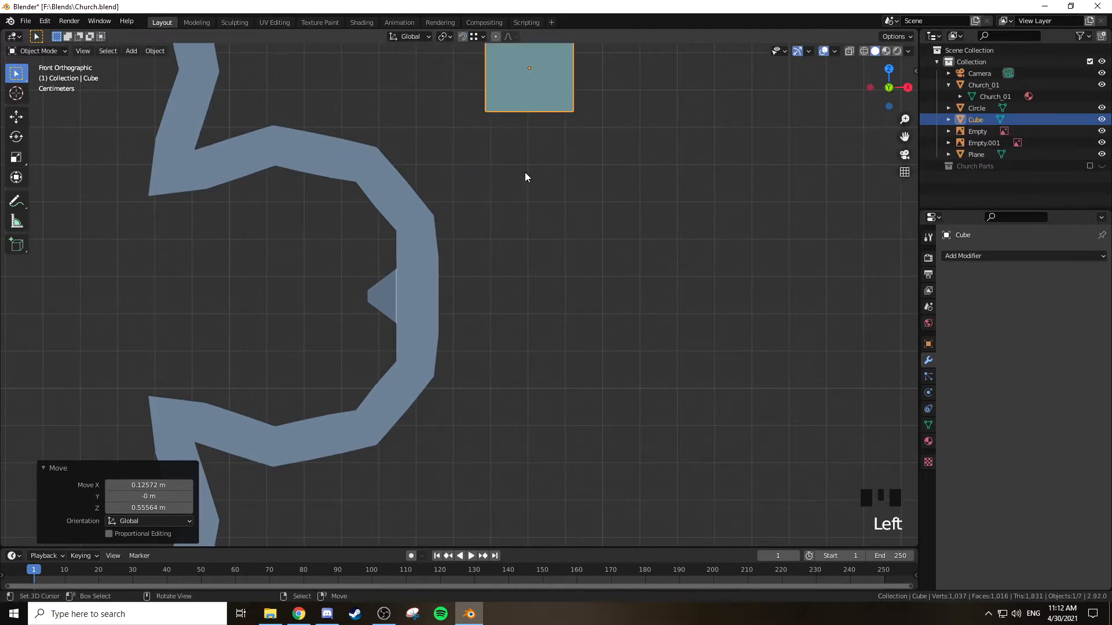
pyautogui.press('g')
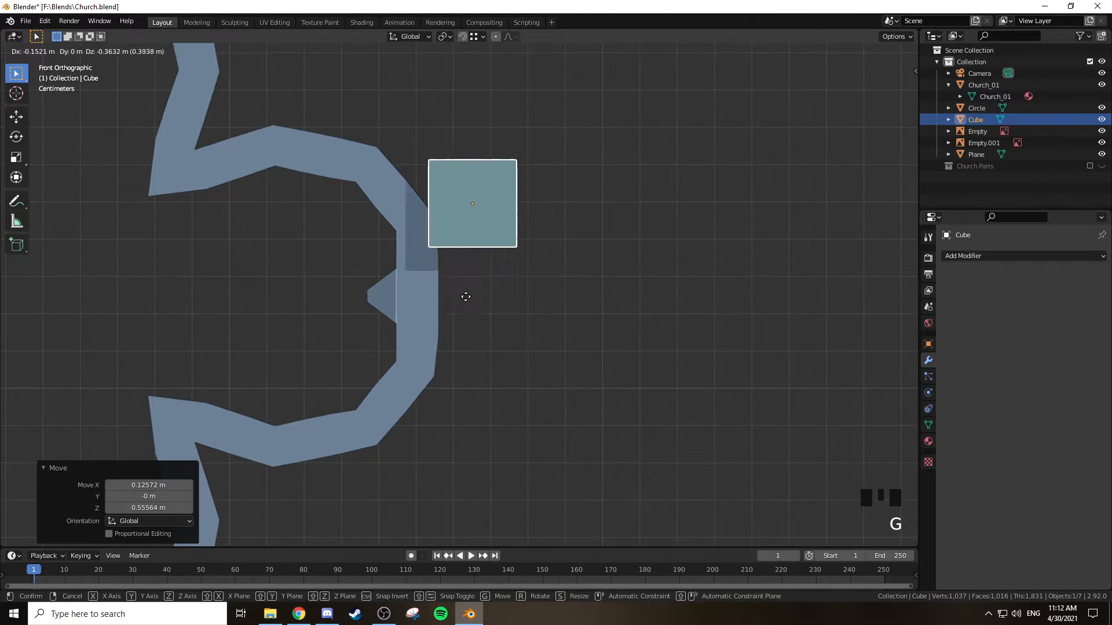
pyautogui.click(442, 264)
# Try shifting the cube's mesh about -0.059 m along Y in Edit Mode, and undo the shift
pyautogui.scroll(-3, 542, 263)
pyautogui.moveTo(542, 263); pyautogui.dragTo(506, 264, button='middle')
pyautogui.press('Tab')
pyautogui.moveTo(563, 231); pyautogui.dragTo(498, 243, button='middle')
pyautogui.press('KP_3')
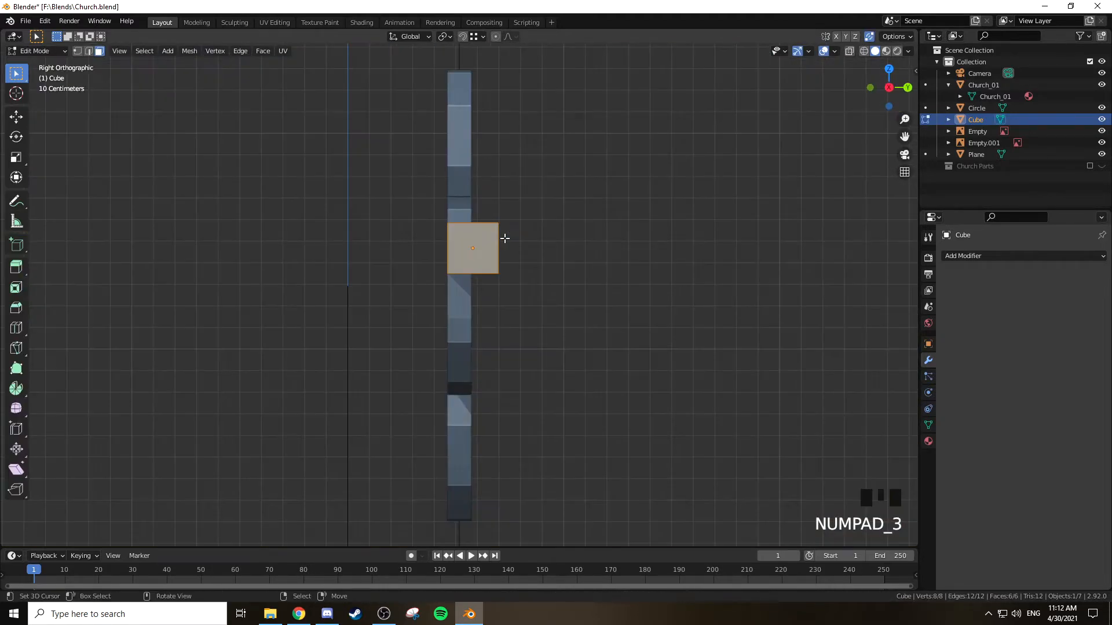
pyautogui.press('g')
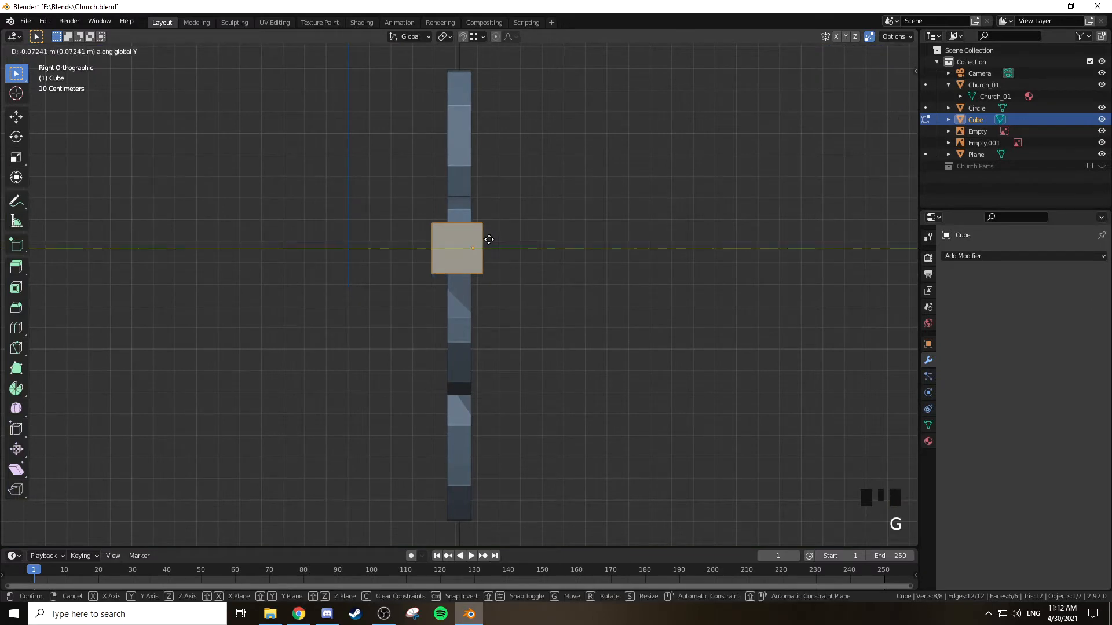
pyautogui.click(492, 241)
pyautogui.moveTo(492, 241); pyautogui.dragTo(513, 255, button='middle')
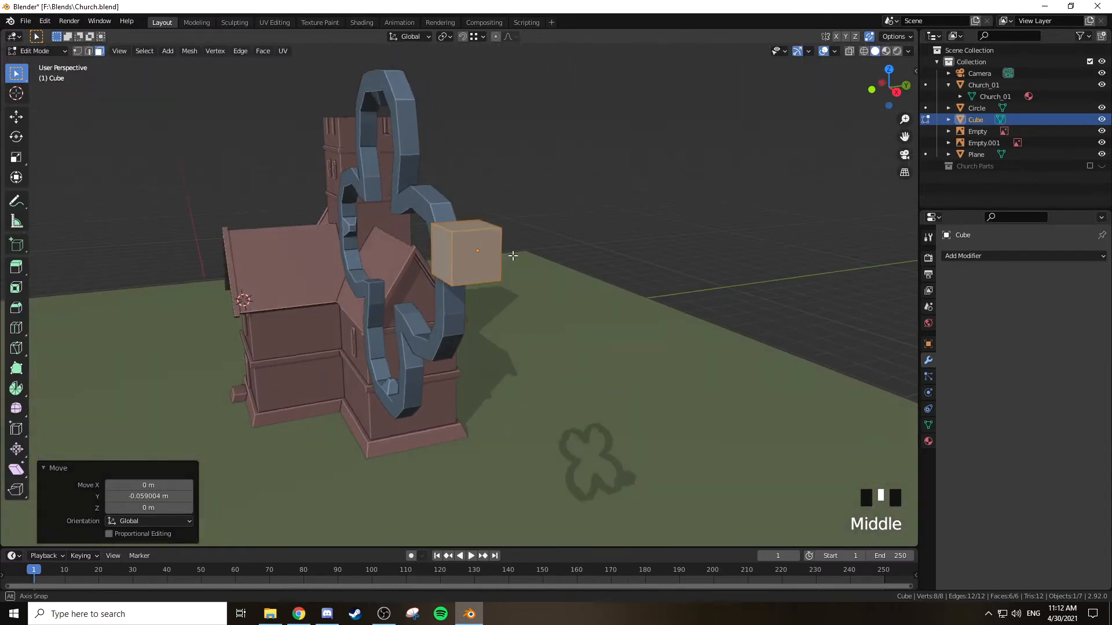
pyautogui.hotkey('ctrl', 'z')
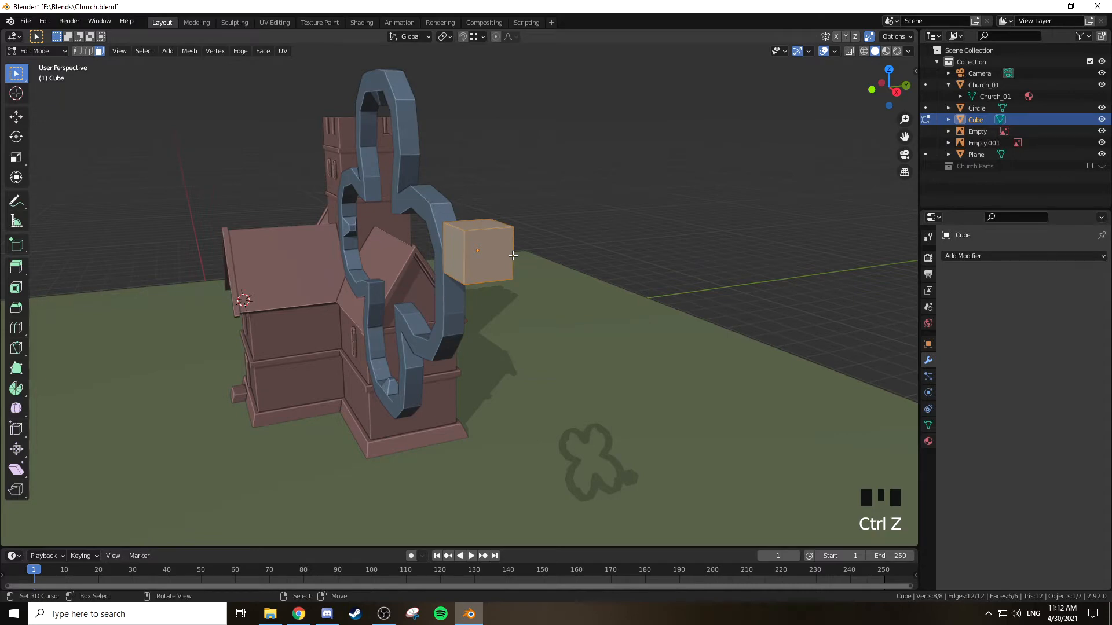
# In Object Mode, move the cube about -0.06 m along Y to centre it on the quatrefoil's thickness
pyautogui.press('Tab')
pyautogui.press('KP_Decimal')
pyautogui.press('KP_3')
pyautogui.scroll(-9, 521, 250)
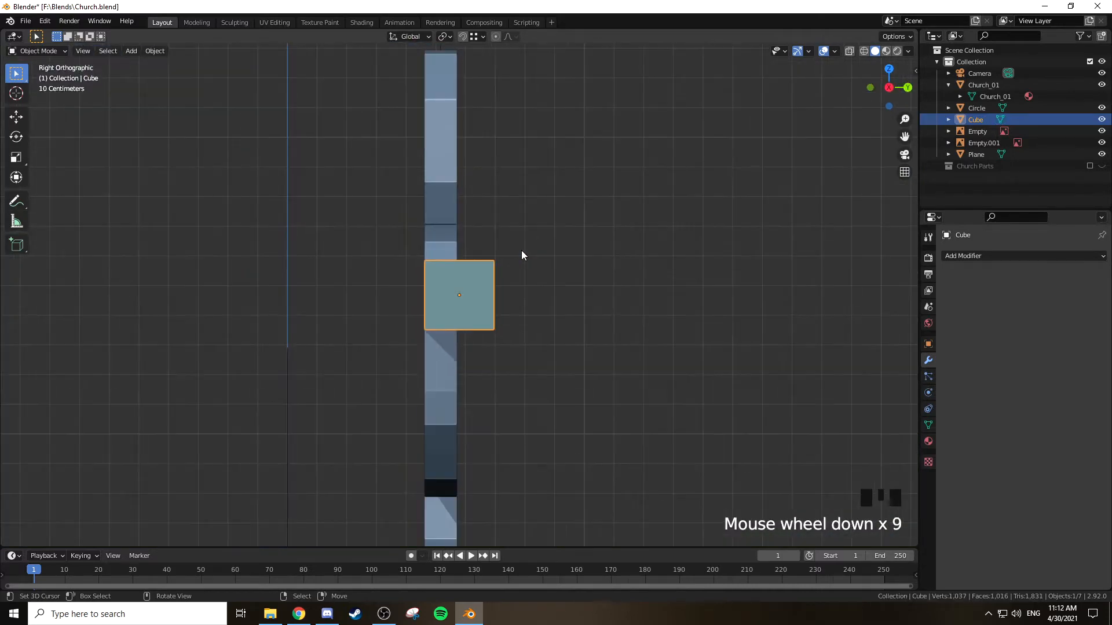
pyautogui.press('g')
pyautogui.click(503, 250)
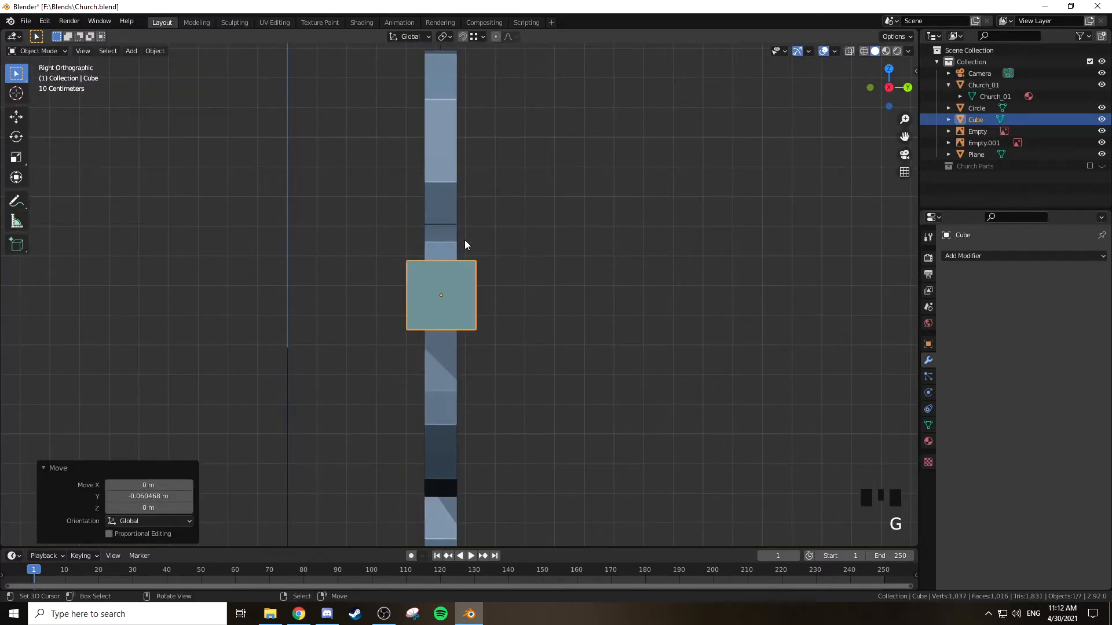
# Raise the cube's top face about 0.708 m along Z, level with the top of the quatrefoil
pyautogui.moveTo(464, 244); pyautogui.dragTo(543, 266, button='middle')
pyautogui.press('Tab')
pyautogui.rightClick(464, 266)
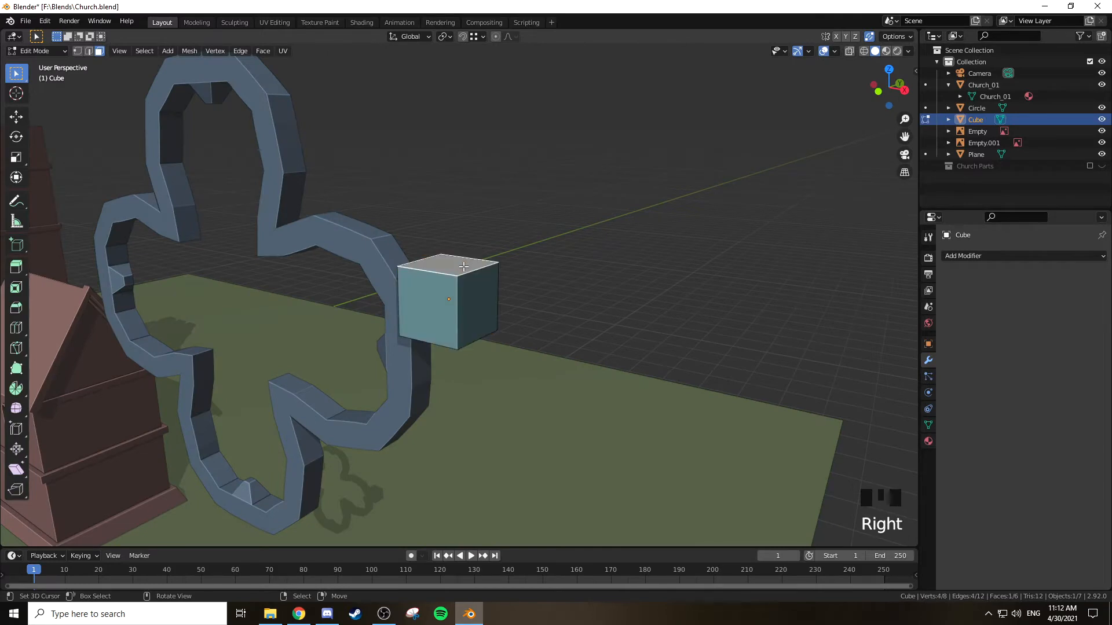
pyautogui.moveTo(463, 266); pyautogui.dragTo(472, 264, button='middle')
pyautogui.press('KP_1')
pyautogui.scroll(-5, 479, 261)
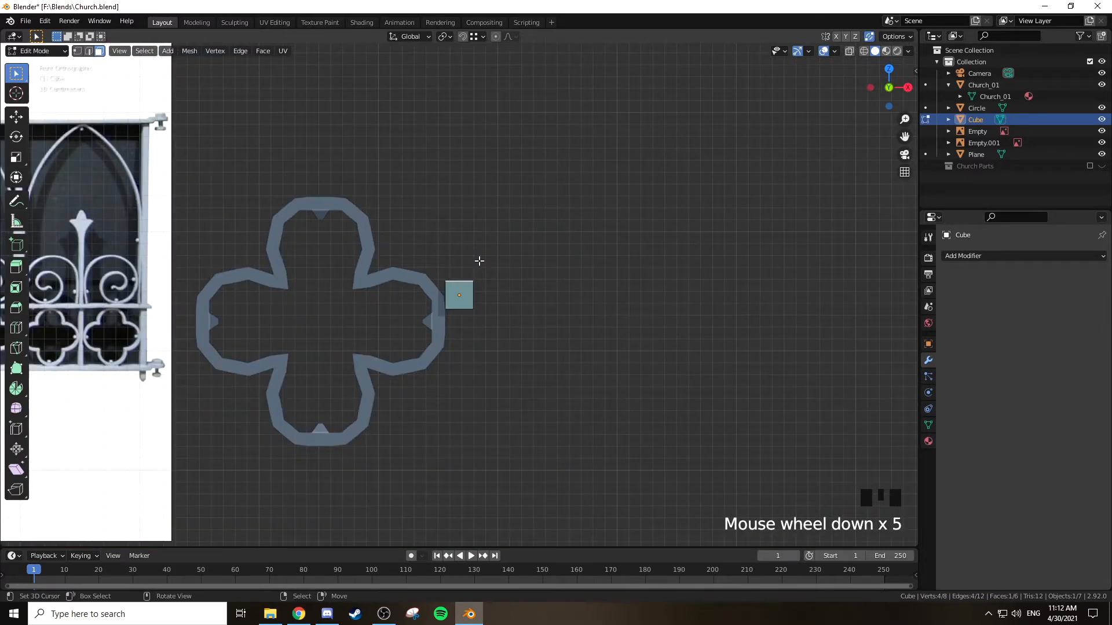
pyautogui.press('g')
pyautogui.press('z')
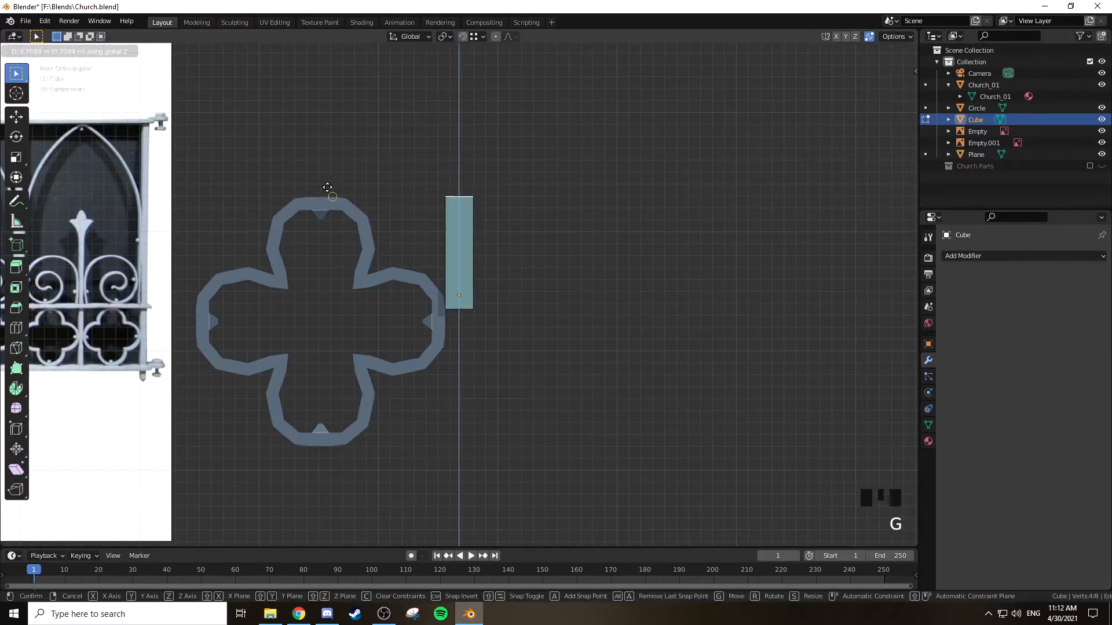
pyautogui.click(324, 198)
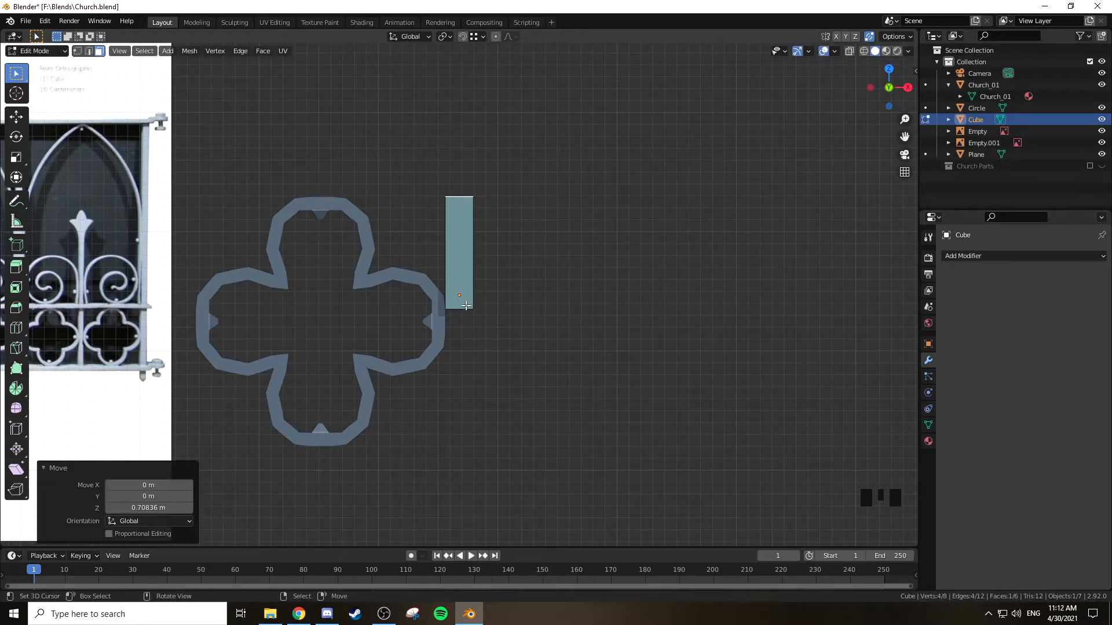
# Lower the cube's bottom face about 1.149 m along Z, level with the bottom of the quatrefoil
pyautogui.rightClick(516, 310)
pyautogui.moveTo(468, 341); pyautogui.dragTo(493, 308, button='middle')
pyautogui.rightClick(458, 287)
pyautogui.rightClick(460, 301)
pyautogui.press('g')
pyautogui.press('z')
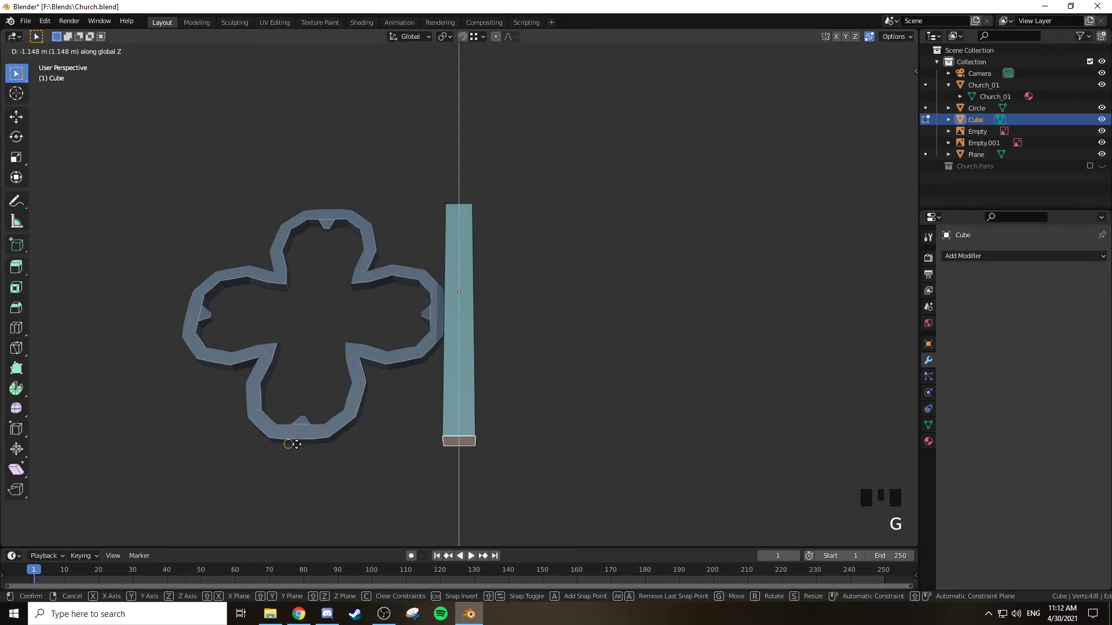
pyautogui.click(296, 444)
pyautogui.moveTo(380, 404); pyautogui.dragTo(423, 397, button='middle')
pyautogui.press('KP_1')
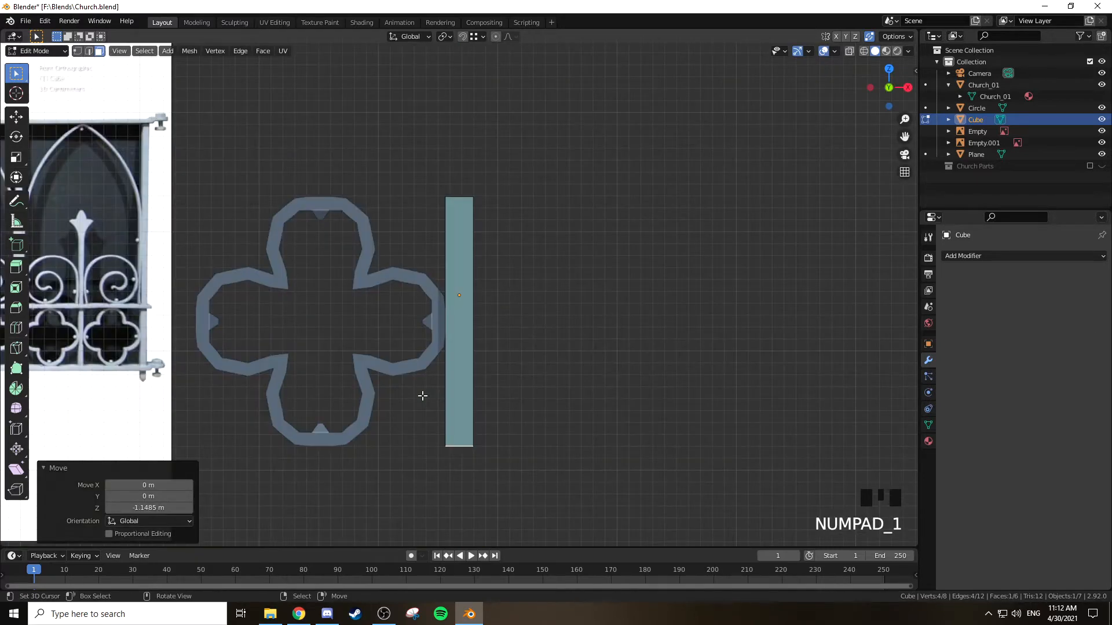
# Compare the square bar with the gate's vertical bars in the reference and delete the bar object
pyautogui.keyDown('shift'); pyautogui.moveTo(355, 370); pyautogui.dragTo(551, 390, button='middle'); pyautogui.keyUp('shift')
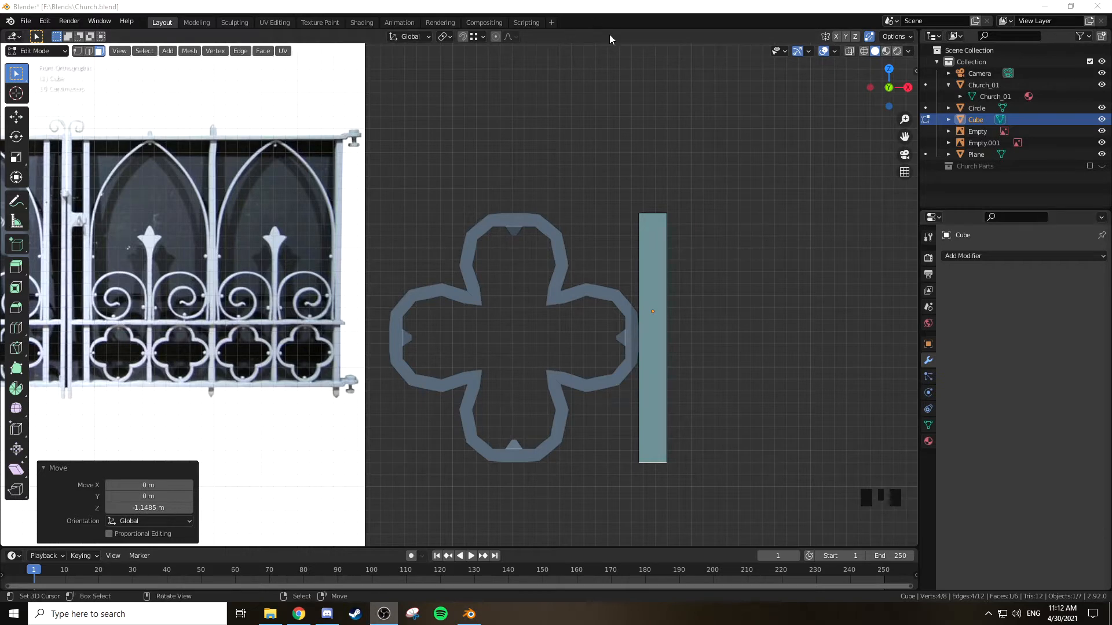
pyautogui.moveTo(702, 133); pyautogui.dragTo(703, 196, button='middle')
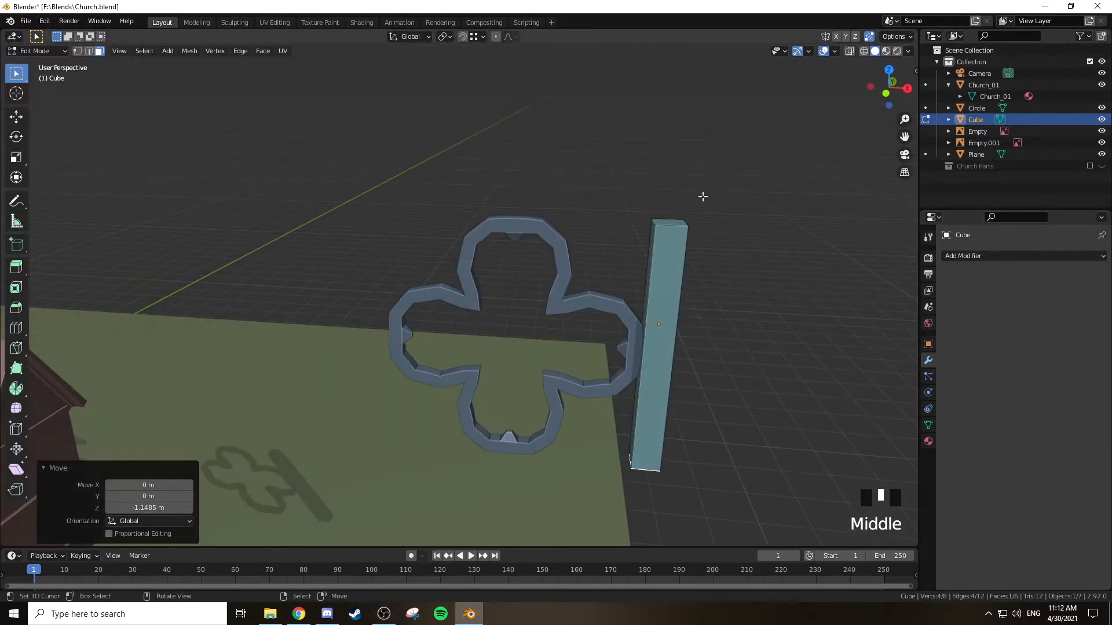
pyautogui.press('KP_1')
pyautogui.press('Tab')
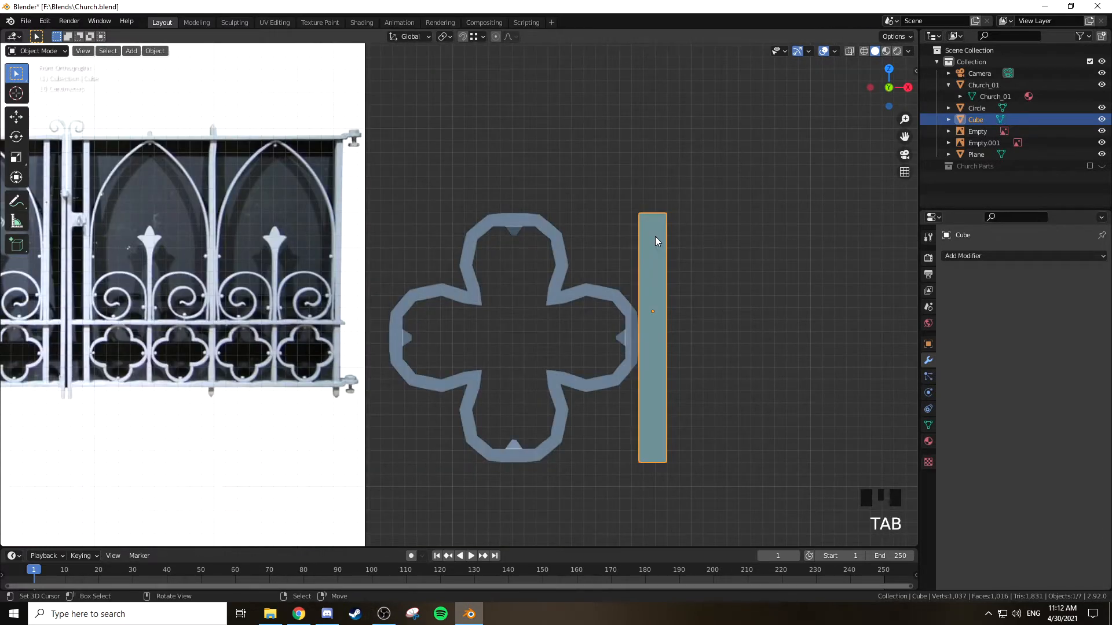
pyautogui.press('x')
pyautogui.click(655, 238)
# Add a cylinder with 5 vertices, a 1 m radius and a 2 m depth
pyautogui.hotkey('shift', 'a')
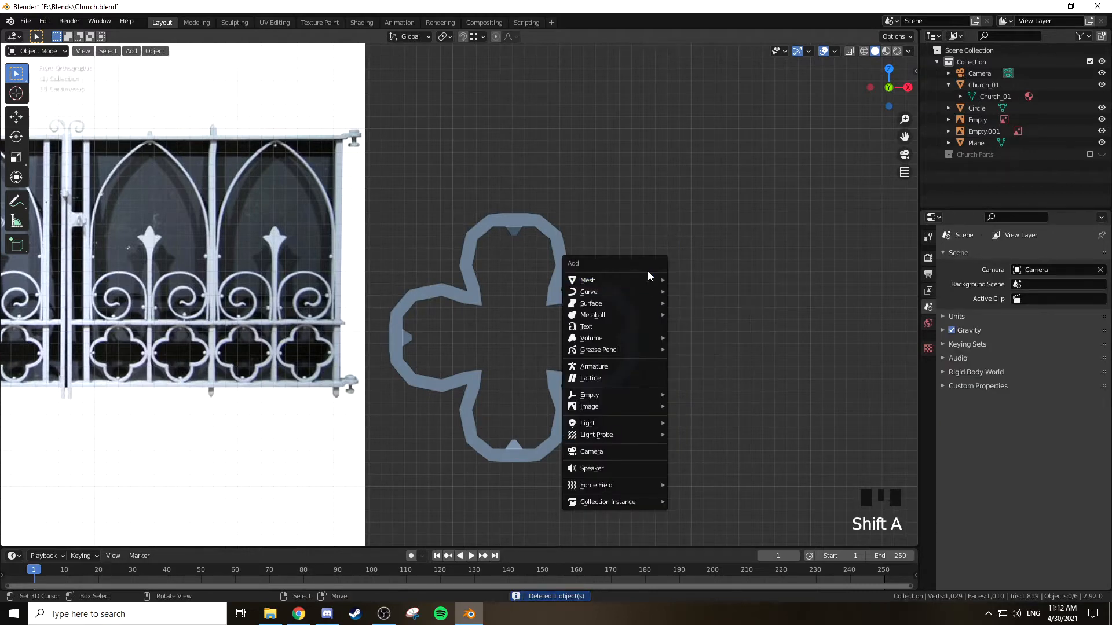
pyautogui.moveTo(645, 278)
pyautogui.click(699, 341)
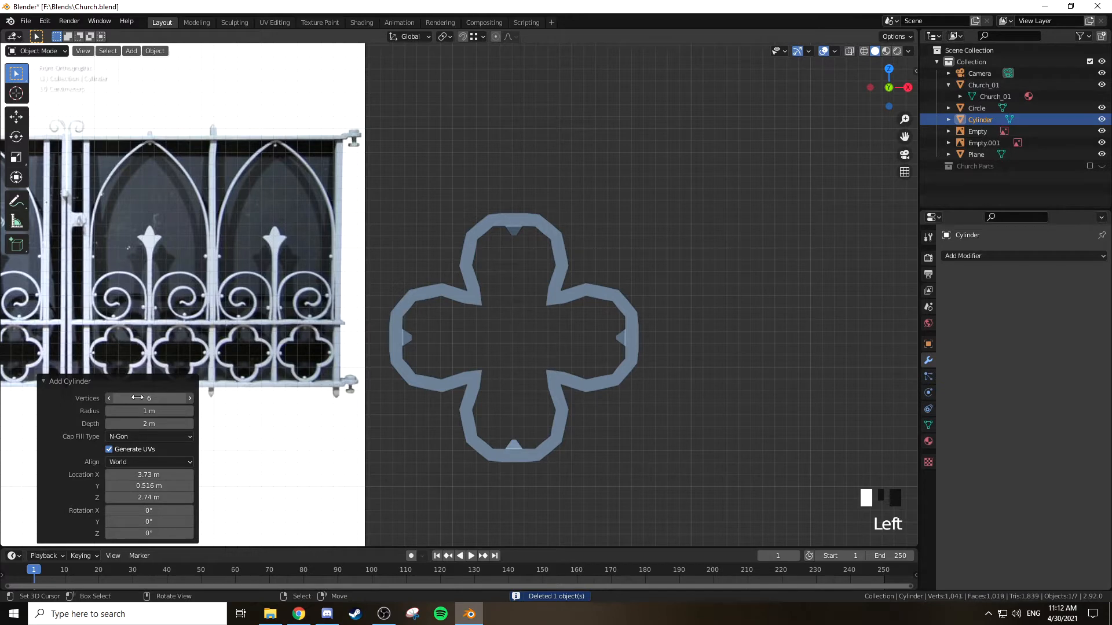
pyautogui.moveTo(137, 398); pyautogui.dragTo(133, 398)
pyautogui.click(171, 397)
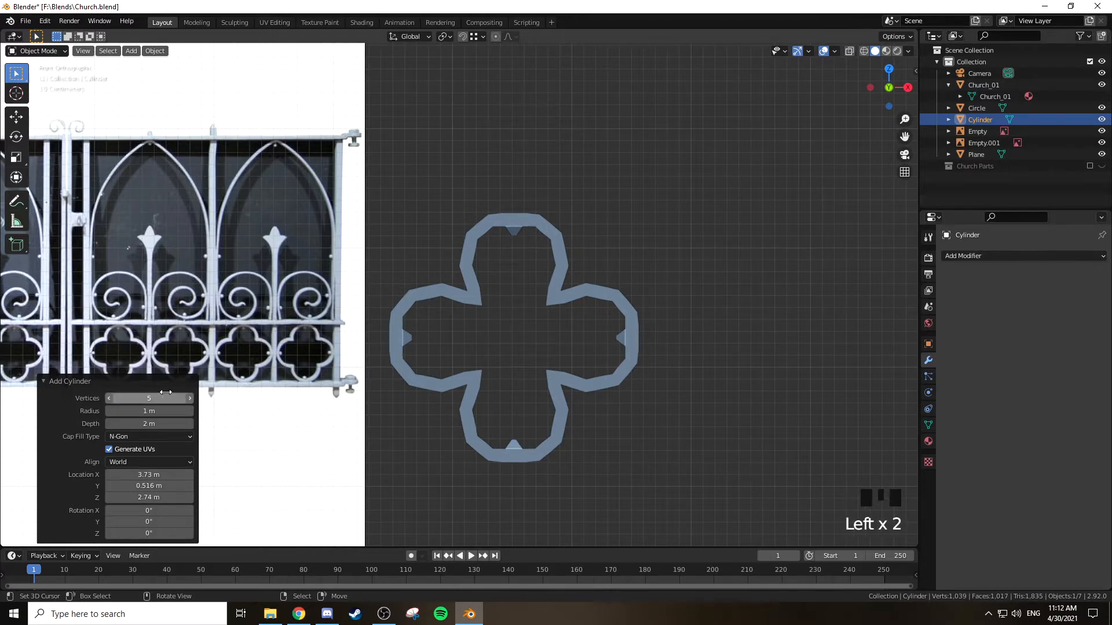
# In Edit Mode, move the cylinder's mesh about 13.687 m along X and 3.531 m along Z, beside the quatrefoil
pyautogui.scroll(-7, 307, 321)
pyautogui.press('Tab')
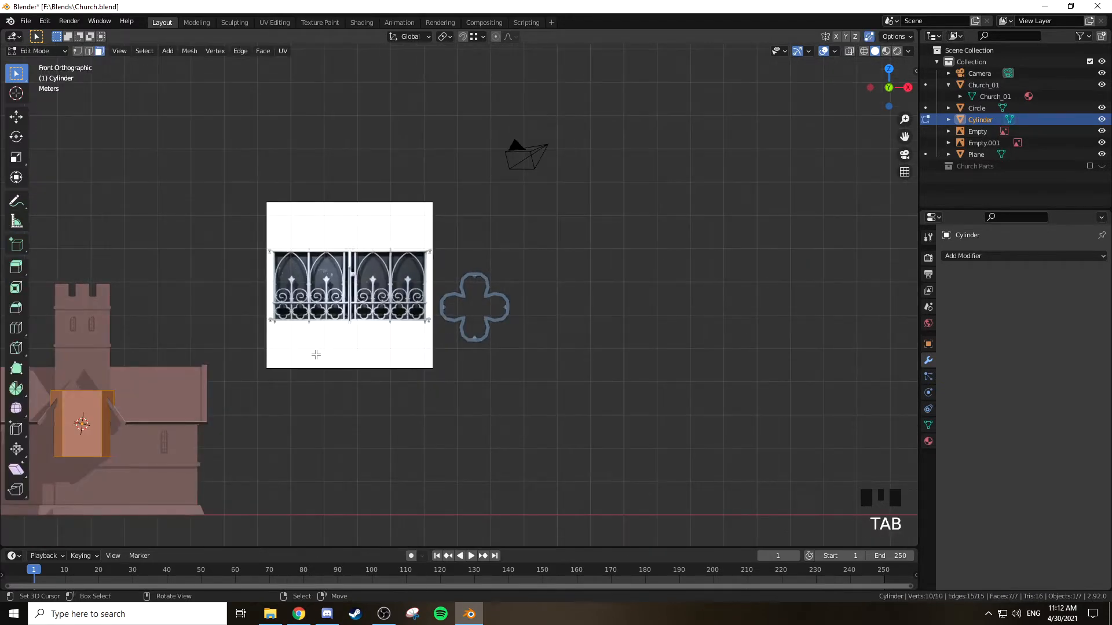
pyautogui.press('g')
pyautogui.click(699, 246)
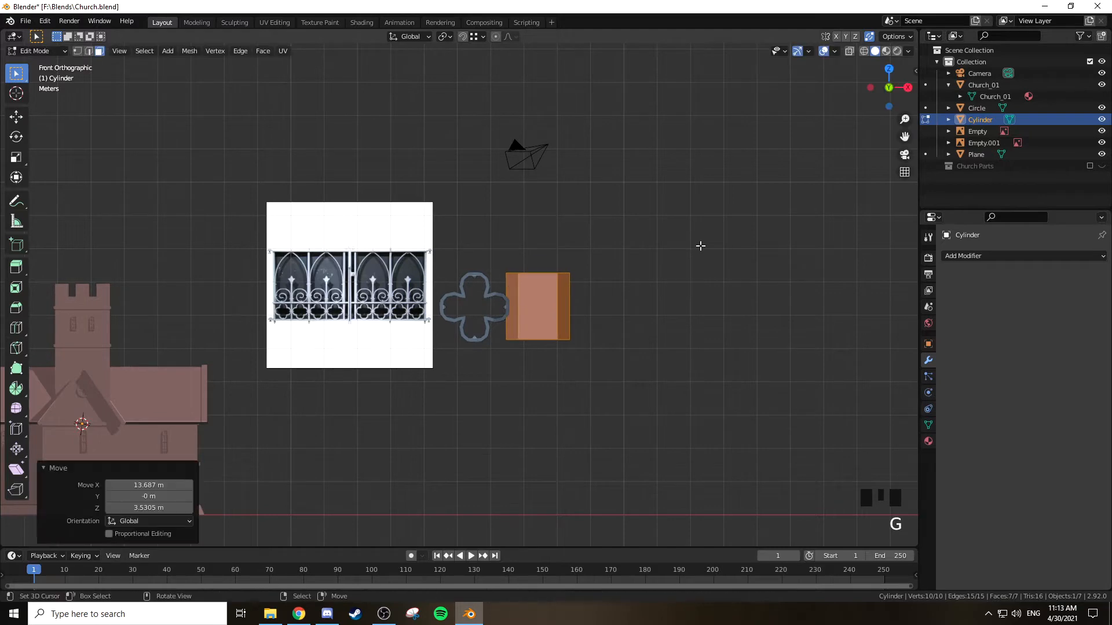
# Scale the cylinder's mesh to 0.224 and move it about -0.645 m along X and -0.143 m along Z, against the quatrefoil's right lobe
pyautogui.press('KP_Decimal')
pyautogui.press('s')
pyautogui.click(524, 284)
pyautogui.press('g')
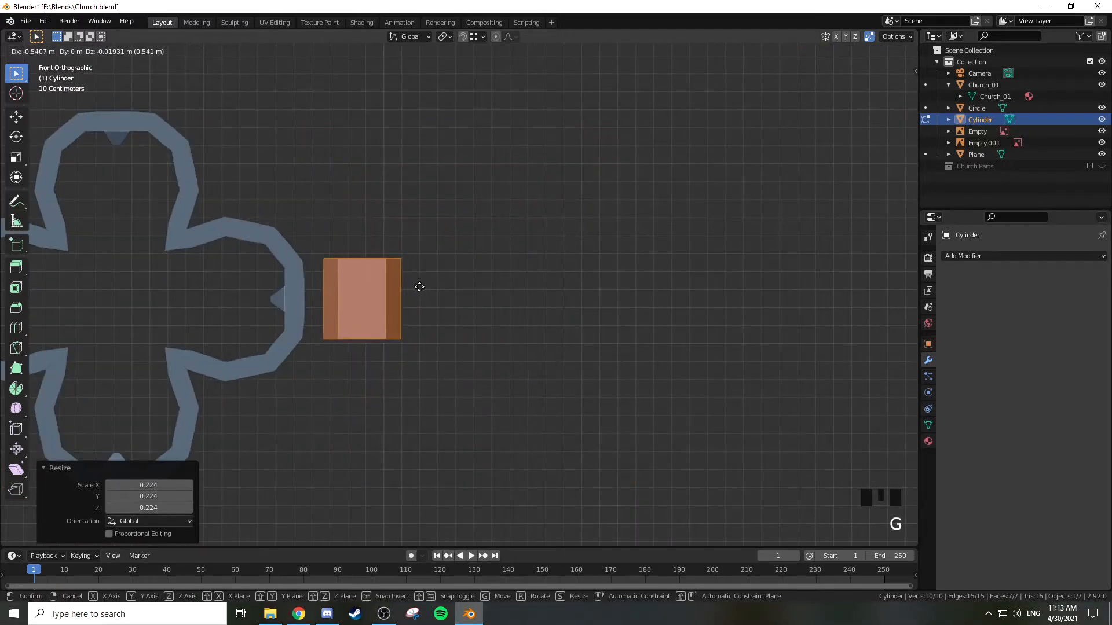
pyautogui.click(383, 287)
pyautogui.scroll(-4, 363, 283)
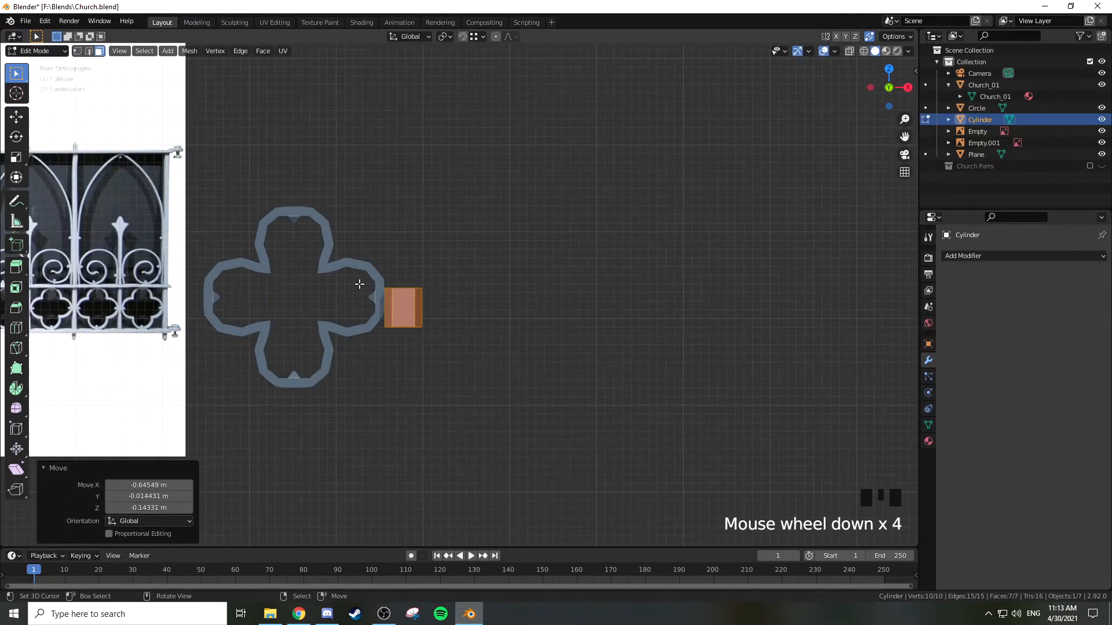
# Raise the cylinder's top face along Z until it is level with the top of the quatrefoil
pyautogui.keyDown('shift'); pyautogui.moveTo(359, 284); pyautogui.dragTo(405, 275, button='middle'); pyautogui.keyUp('shift')
pyautogui.scroll(4, 406, 275)
pyautogui.keyDown('shift'); pyautogui.moveTo(617, 286); pyautogui.dragTo(561, 327, button='middle'); pyautogui.keyUp('shift')
pyautogui.rightClick(561, 327)
pyautogui.press('KP_1')
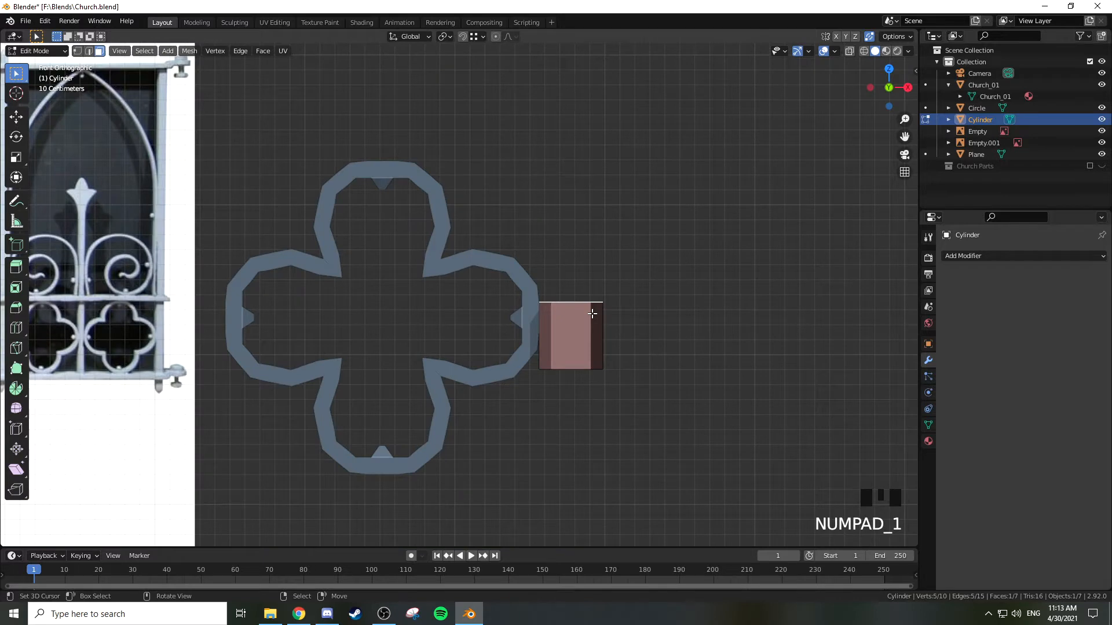
pyautogui.press('g')
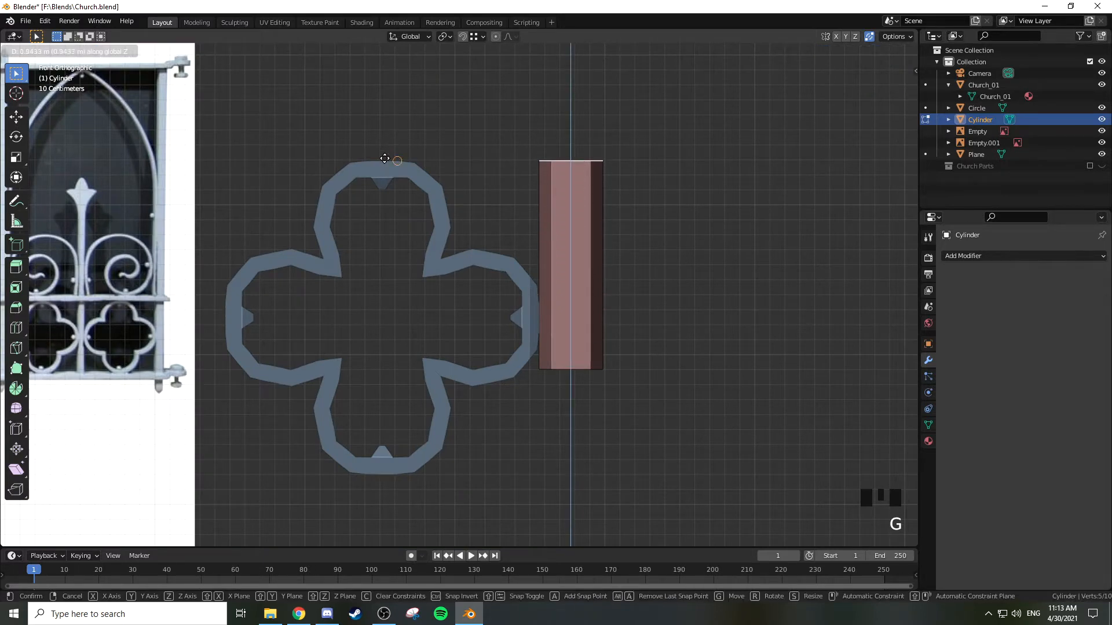
pyautogui.click(385, 158)
# Lower the cylinder's bottom face about 0.7 m along Z, level with the bottom of the quatrefoil
pyautogui.moveTo(625, 311); pyautogui.dragTo(572, 346, button='middle')
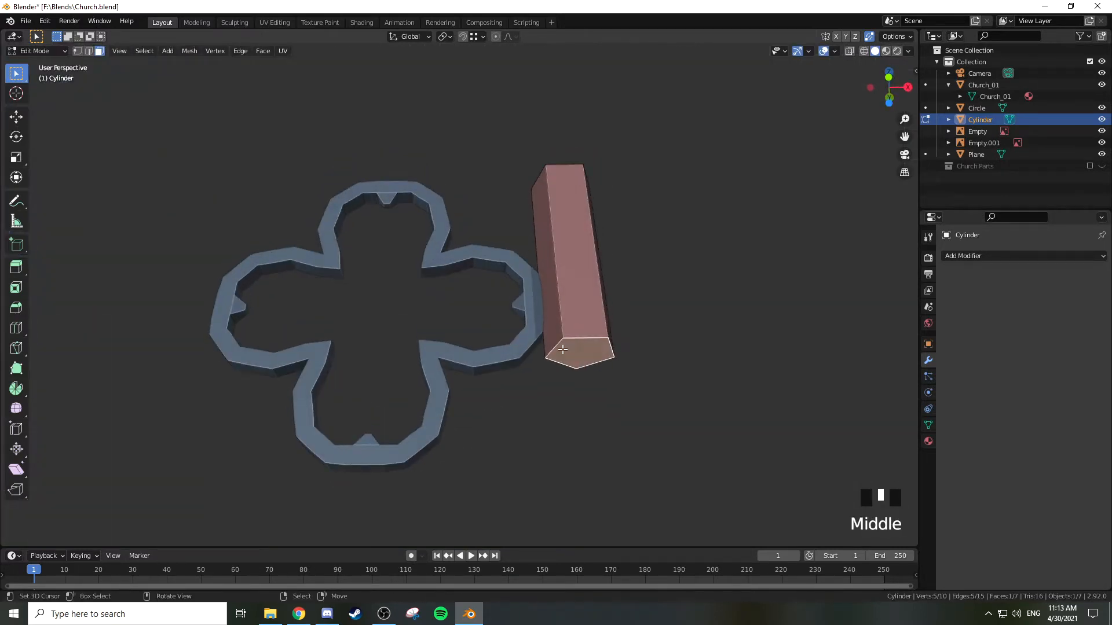
pyautogui.press('g')
pyautogui.press('z')
pyautogui.click(422, 471)
pyautogui.moveTo(568, 399); pyautogui.dragTo(561, 362, button='middle')
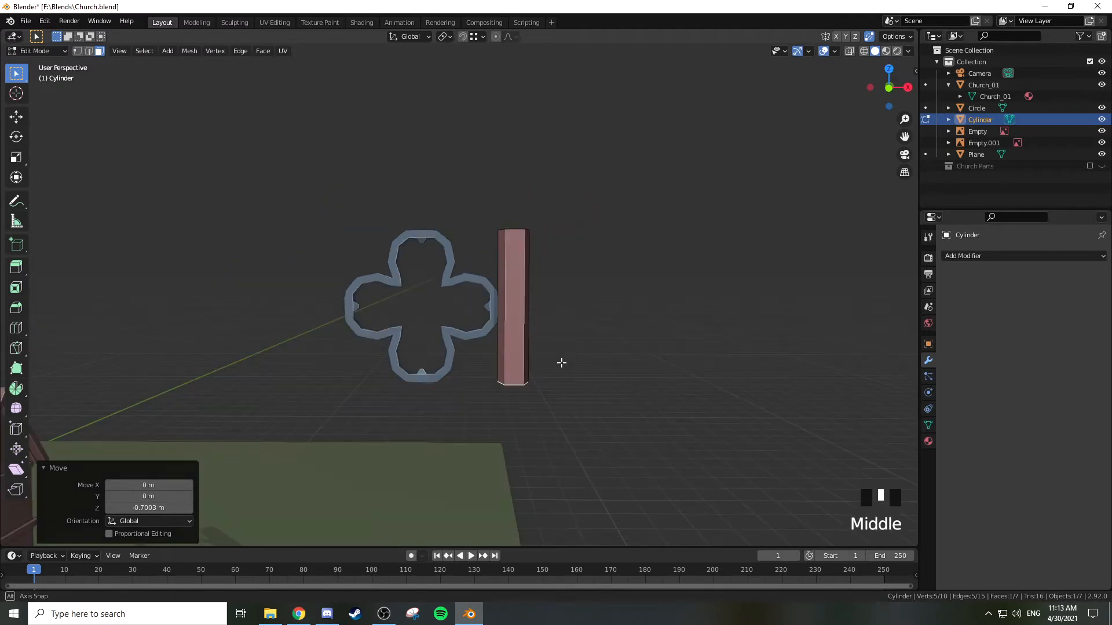
pyautogui.press('KP_1')
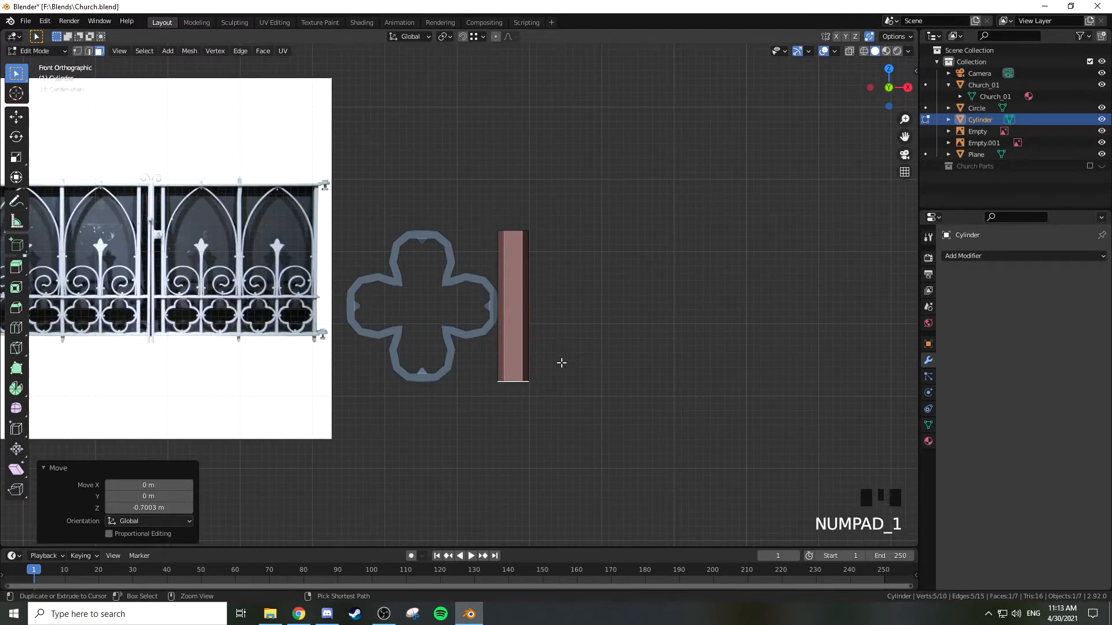
# Scale the entire cylinder mesh to 0.566 in X and Y, leaving its Z height out of the scaling
pyautogui.press('ctrl+KP_Add')
pyautogui.press('ctrl+KP_Add')
pyautogui.press('ctrl+KP_Add')
pyautogui.press('ctrl+KP_Add')
pyautogui.press('ctrl+KP_Add')
pyautogui.press('s')
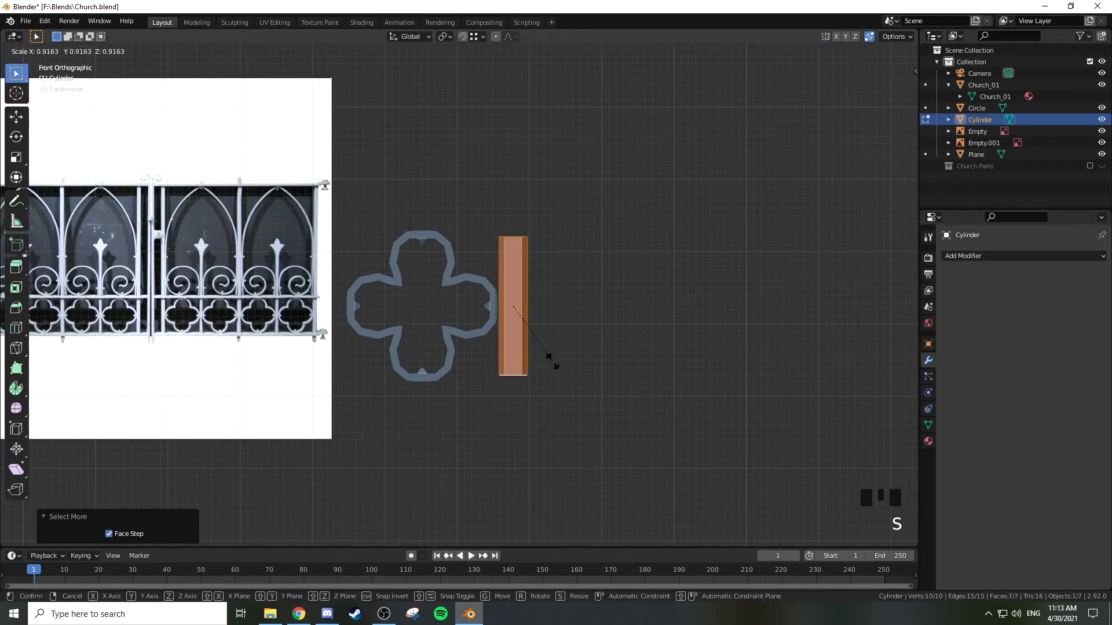
pyautogui.hotkey('shift', 'z')
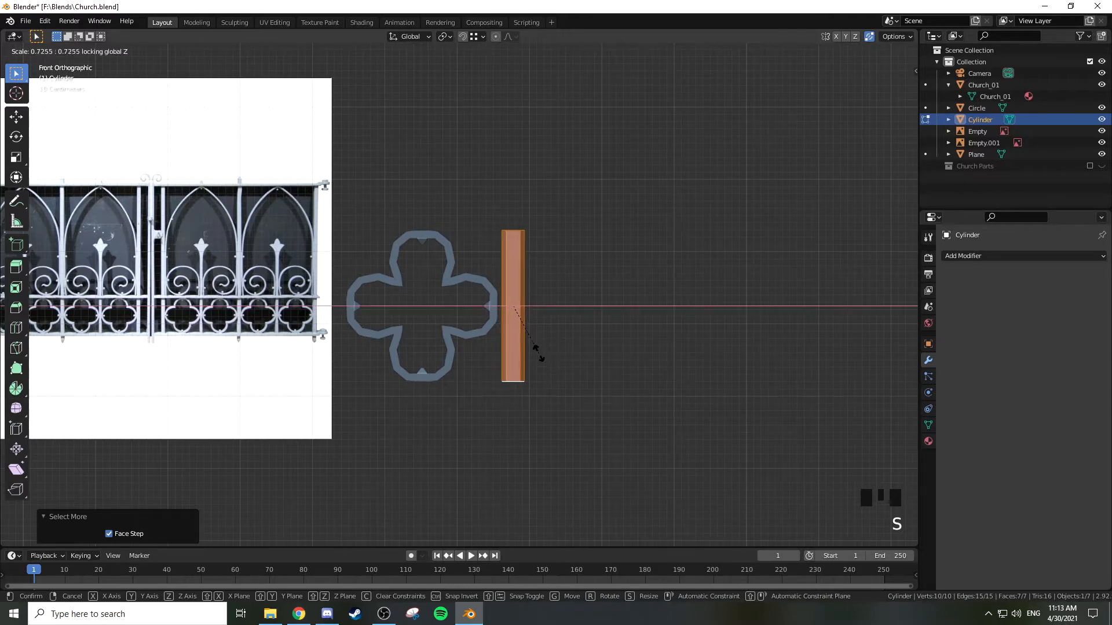
pyautogui.click(534, 343)
# Move the slimmed cylinder mesh about -0.092 m along X against the quatrefoil's right lobe, and return to Object Mode with nothing selected
pyautogui.scroll(3, 534, 343)
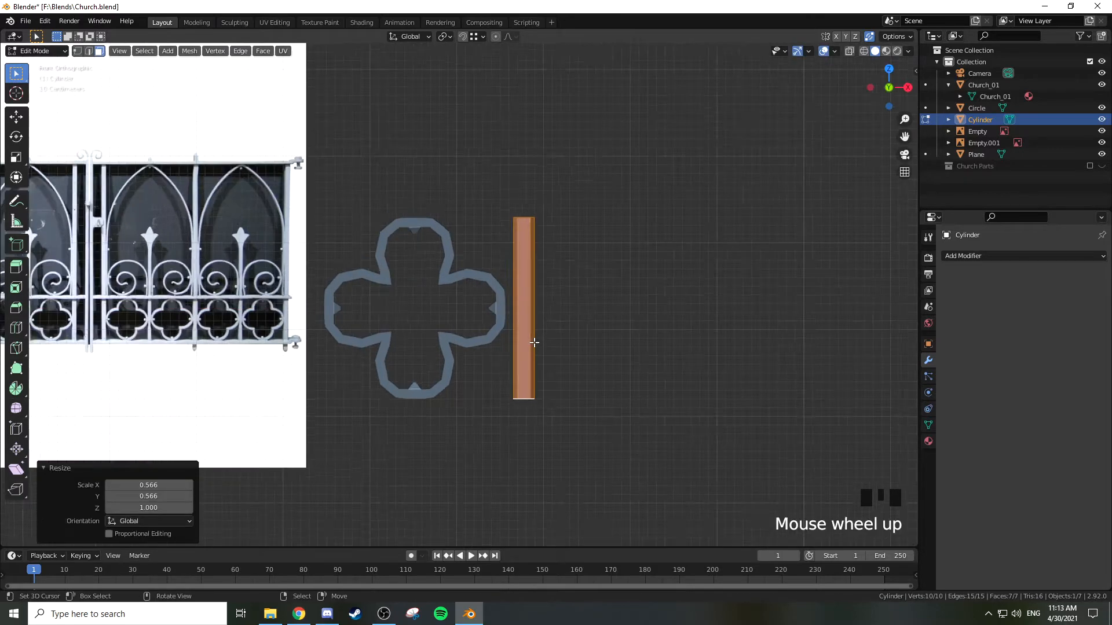
pyautogui.press('g')
pyautogui.press('x')
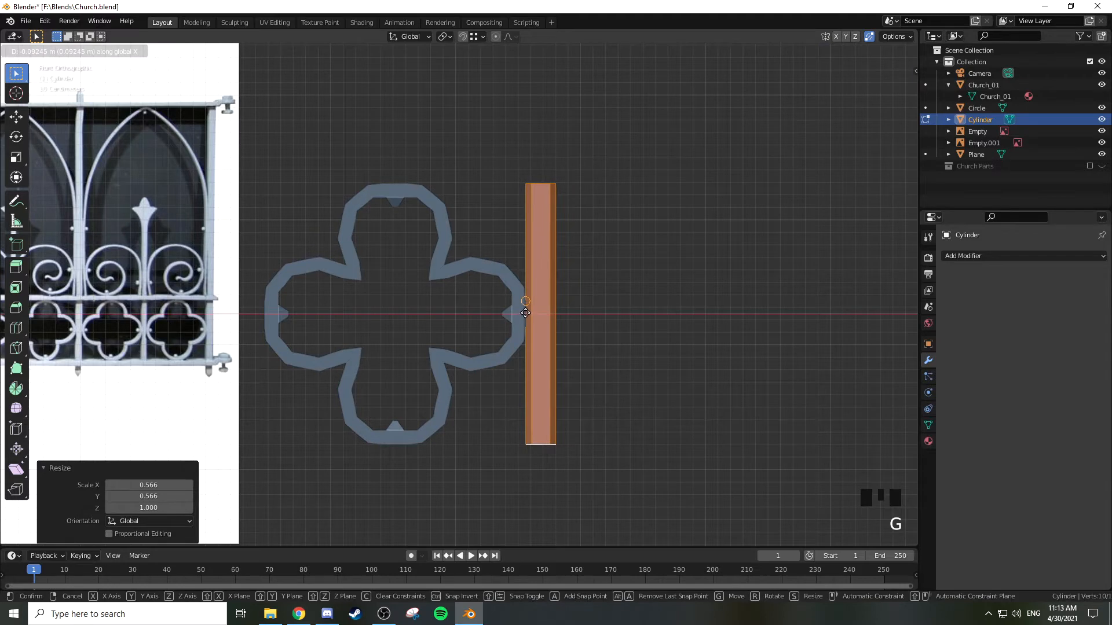
pyautogui.click(525, 313)
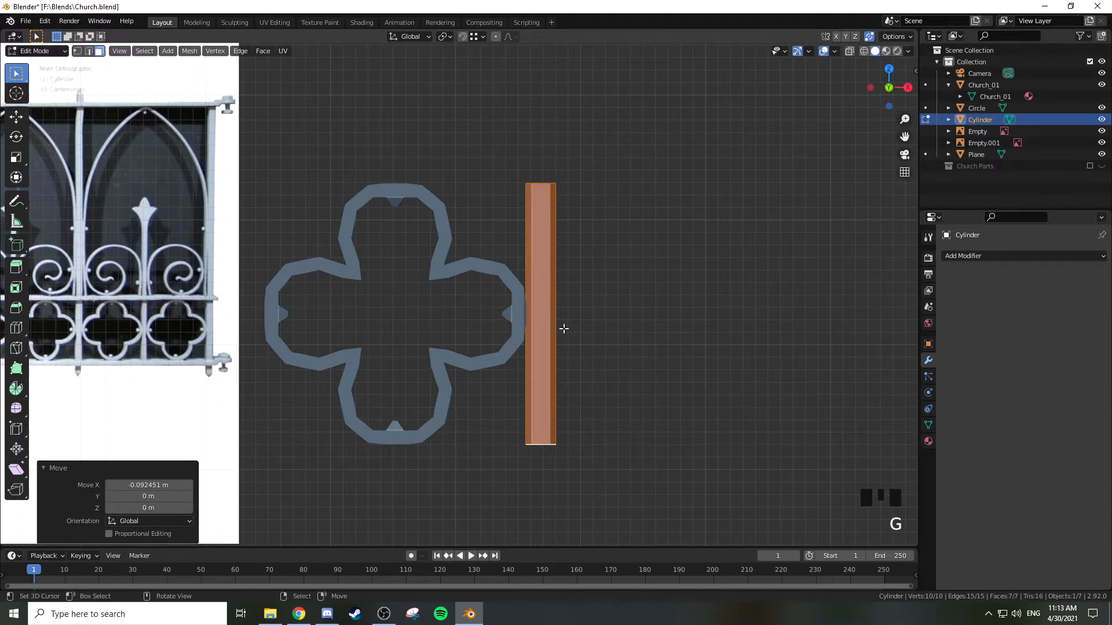
pyautogui.press('Tab')
pyautogui.press('a')
pyautogui.press('a')
pyautogui.press('a')
# Examine the vertical bar's depth from the right side view, and return to the front view
pyautogui.moveTo(563, 328); pyautogui.dragTo(470, 363, button='middle')
pyautogui.press('KP_3')
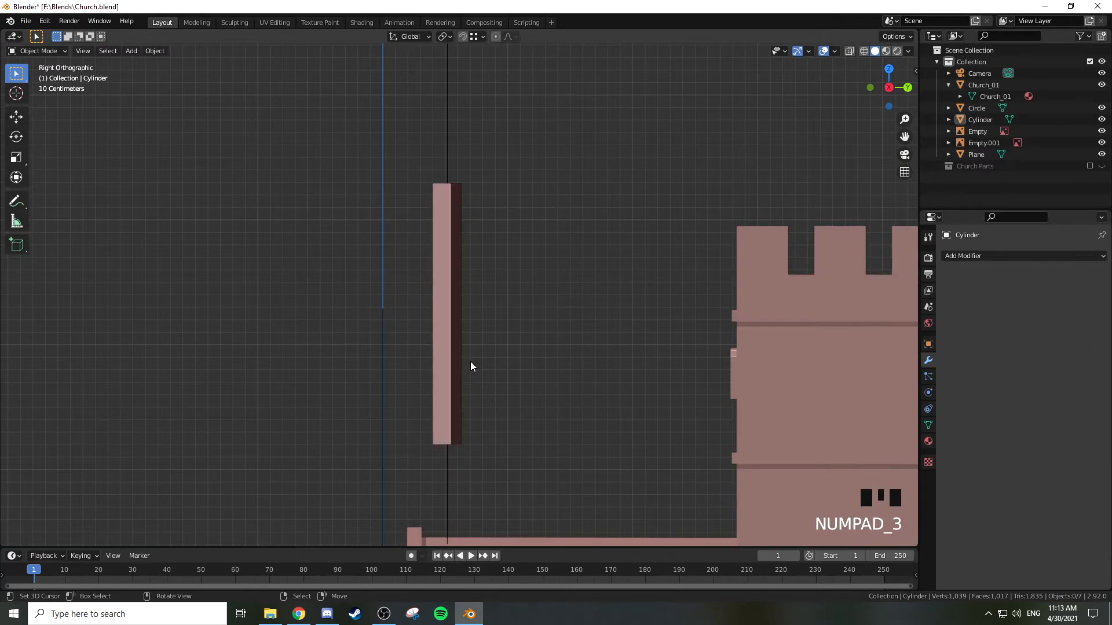
pyautogui.press('z')
pyautogui.press('z')
pyautogui.click(372, 351)
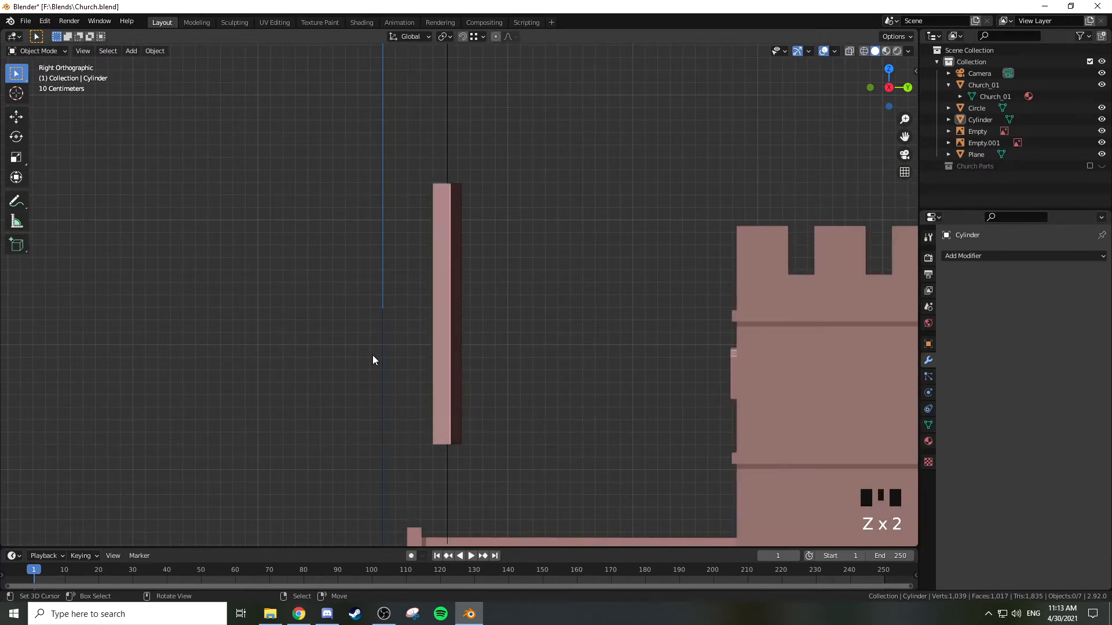
pyautogui.moveTo(373, 356); pyautogui.dragTo(515, 378, button='middle')
pyautogui.scroll(-5, 584, 376)
pyautogui.press('KP_1')
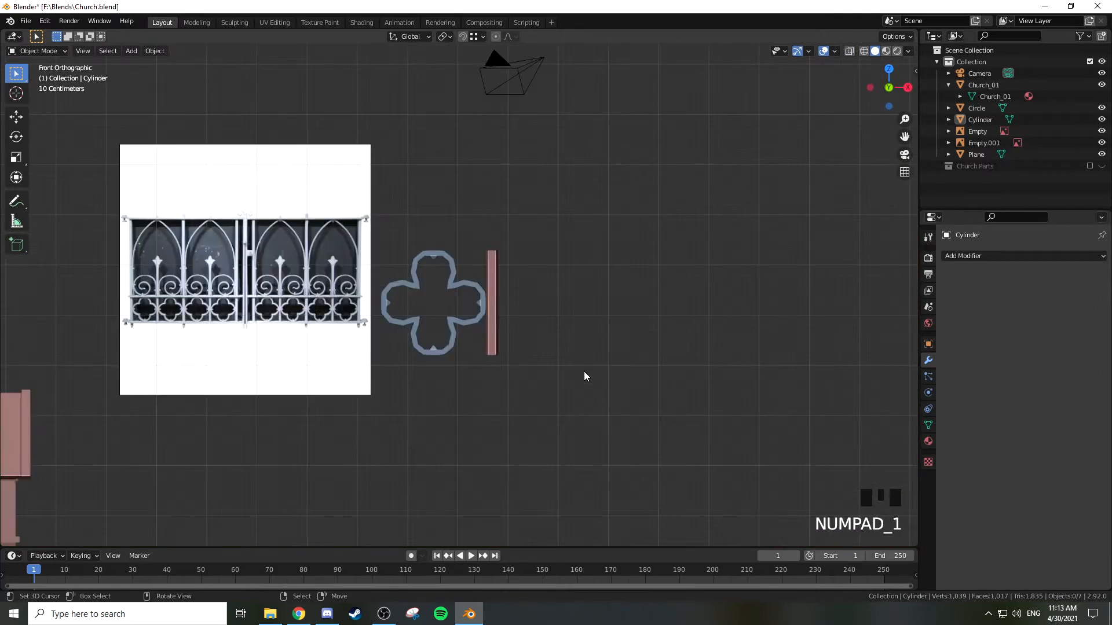
# Add a 2 m cube and move it about 12.328 m along X and 5.303 m along Z, above the quatrefoil
pyautogui.scroll(2, 558, 367)
pyautogui.keyDown('shift'); pyautogui.moveTo(558, 367); pyautogui.dragTo(636, 324, button='middle'); pyautogui.keyUp('shift')
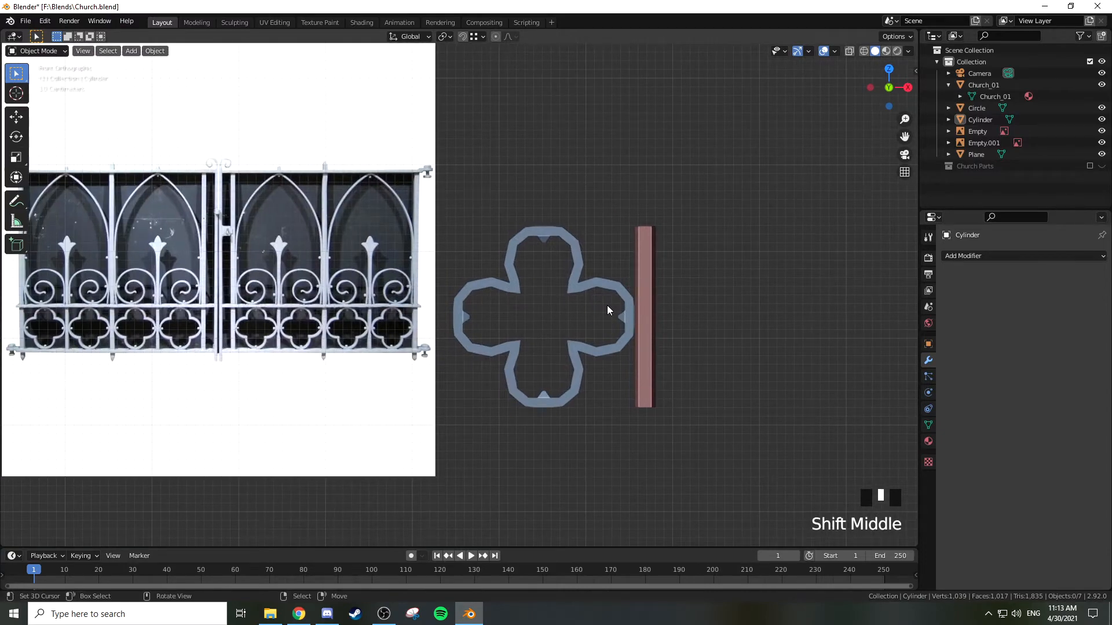
pyautogui.hotkey('shift', 'a')
pyautogui.click(520, 237)
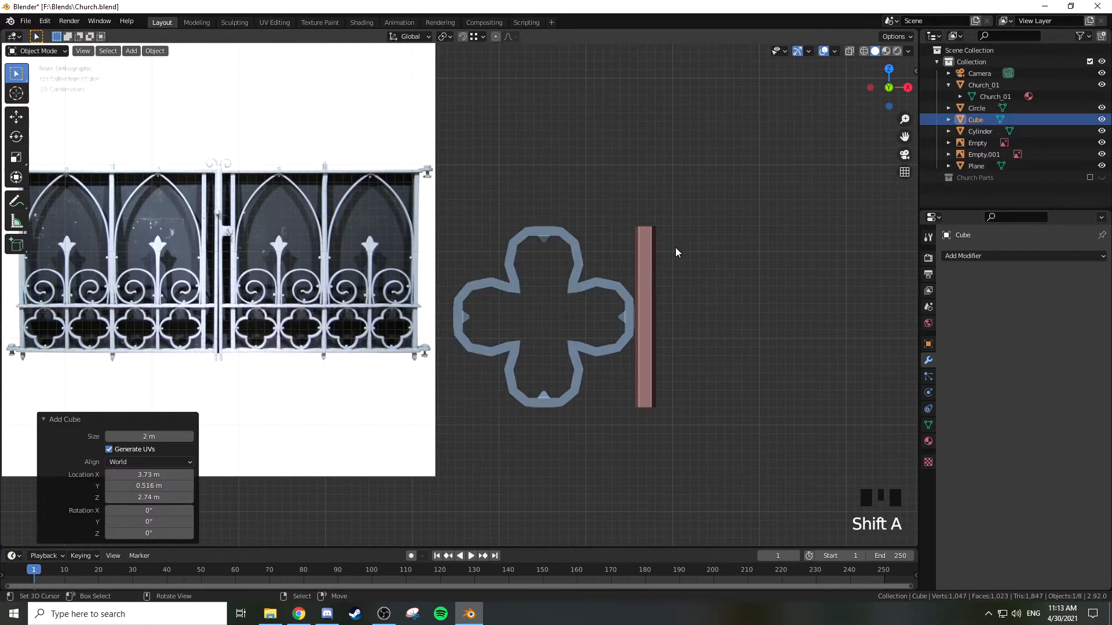
pyautogui.press('KP_Decimal')
pyautogui.scroll(-4, 350, 313)
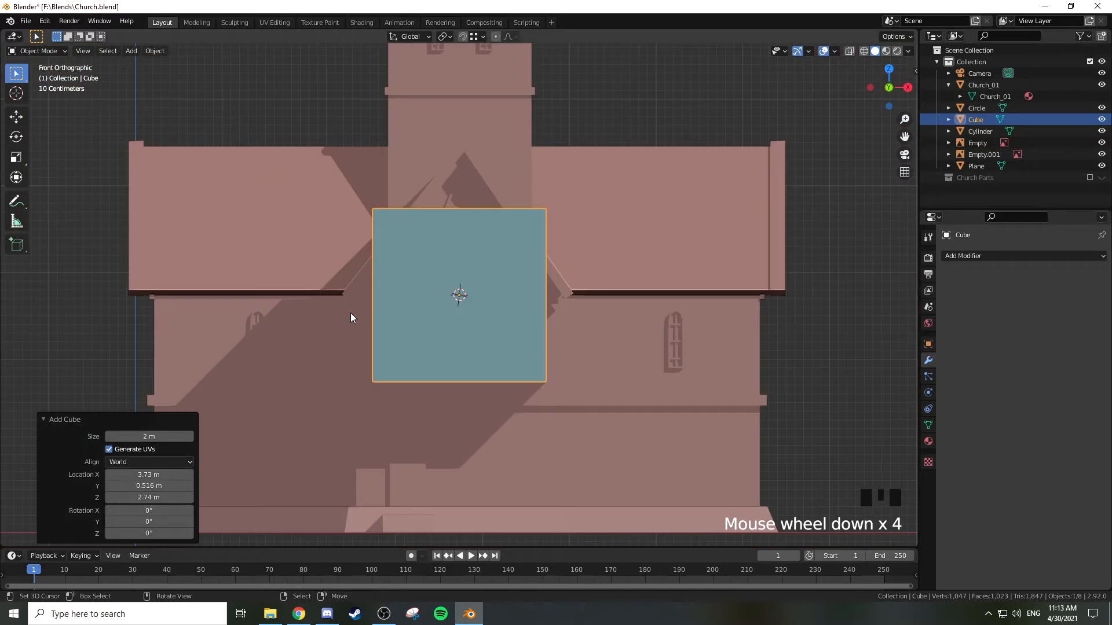
pyautogui.press('g')
pyautogui.click(597, 204)
pyautogui.press('KP_Decimal')
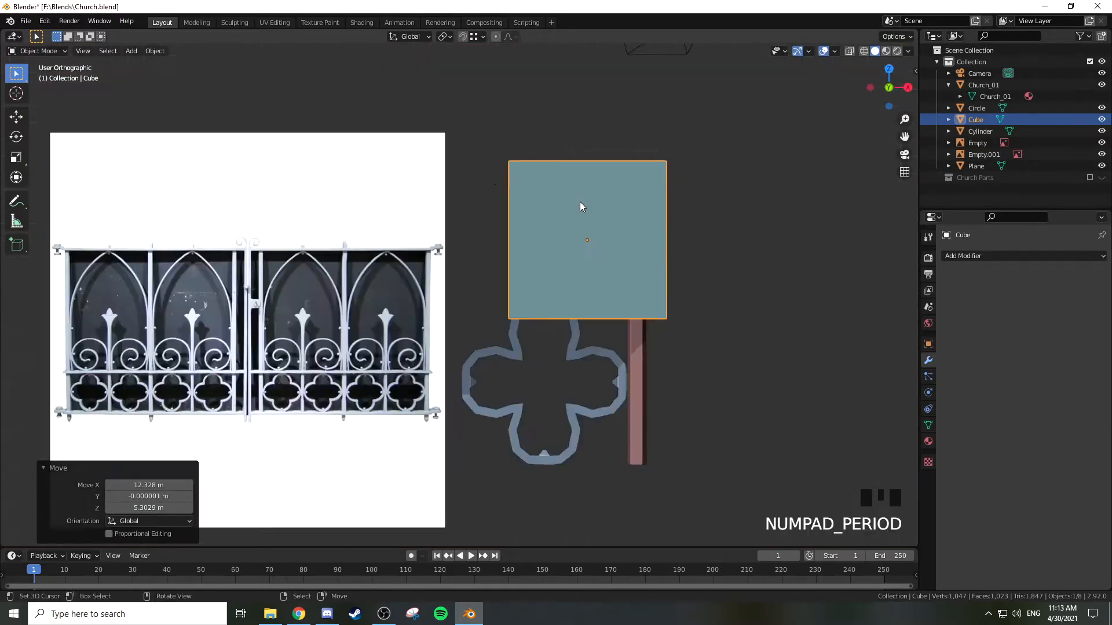
# Scale the cube to 0.065, and enlarge it by a factor of about 1.674
pyautogui.press('s')
pyautogui.click(481, 294)
pyautogui.press('g')
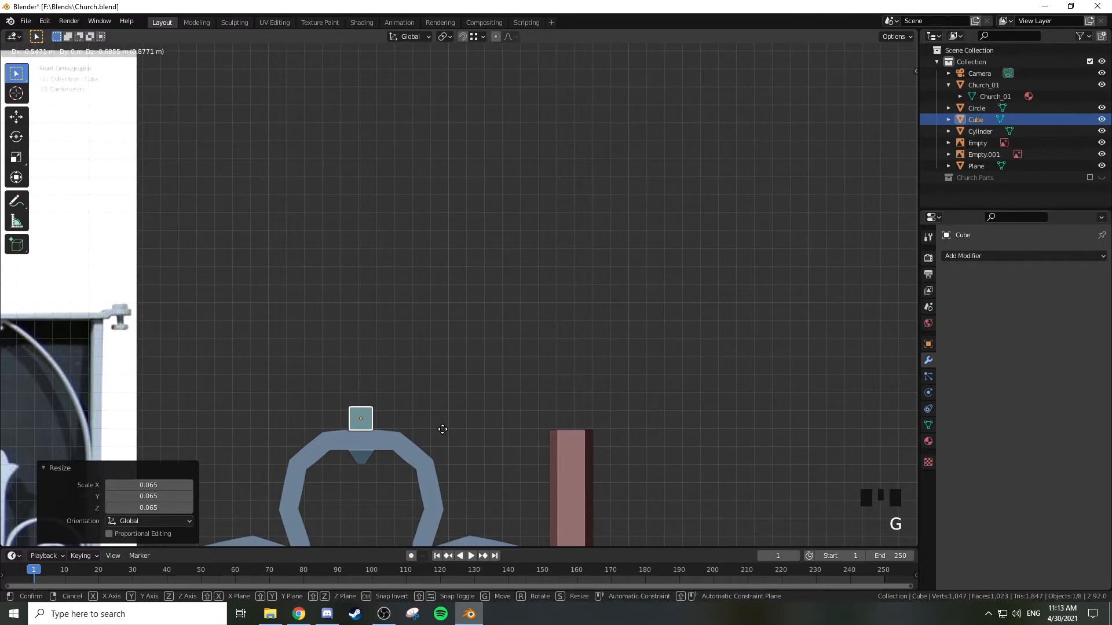
pyautogui.rightClick(442, 429)
pyautogui.press('s')
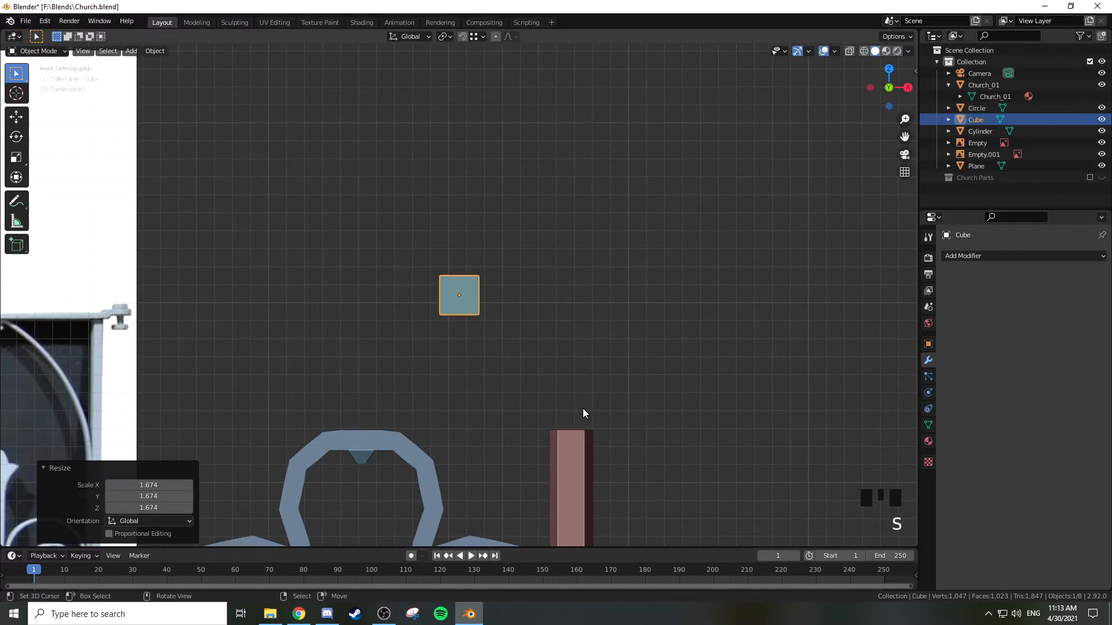
pyautogui.rightClick(583, 409)
# Place the small cube on the quatrefoil's top lobe, roughly centred above it
pyautogui.press('g')
pyautogui.click(367, 434)
pyautogui.press('g')
pyautogui.click(364, 425)
pyautogui.press('g')
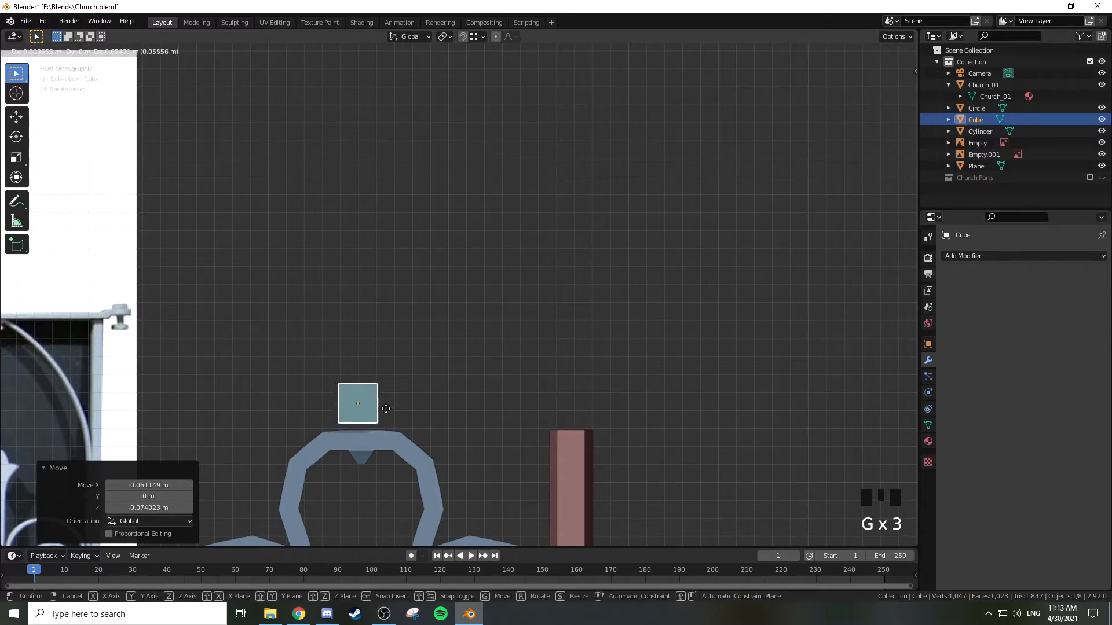
pyautogui.click(376, 418)
# In Edit Mode, stretch the cube along X by moving its right face to the outer edge of the vertical bar
pyautogui.press('Tab')
pyautogui.moveTo(422, 392); pyautogui.dragTo(485, 251, button='middle')
pyautogui.press('3')
pyautogui.rightClick(390, 392)
pyautogui.press('g')
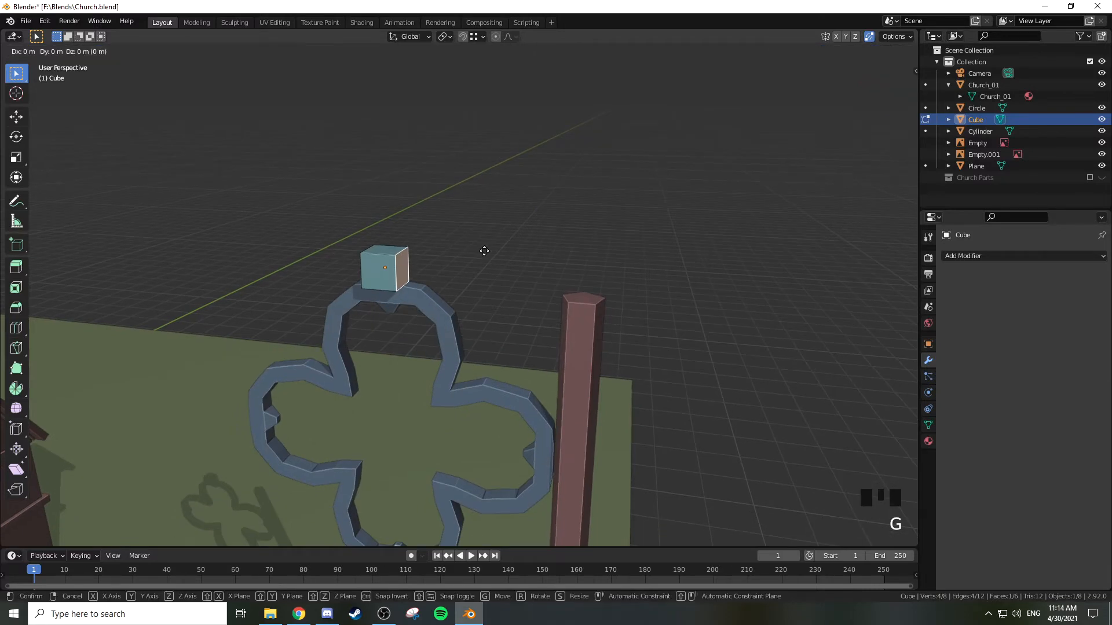
pyautogui.click(666, 258)
# Move the cube's left face about -0.93 m along X, level with the quatrefoil's left lobe, and return to Object Mode in front view
pyautogui.moveTo(666, 257); pyautogui.dragTo(345, 424, button='middle')
pyautogui.press('g')
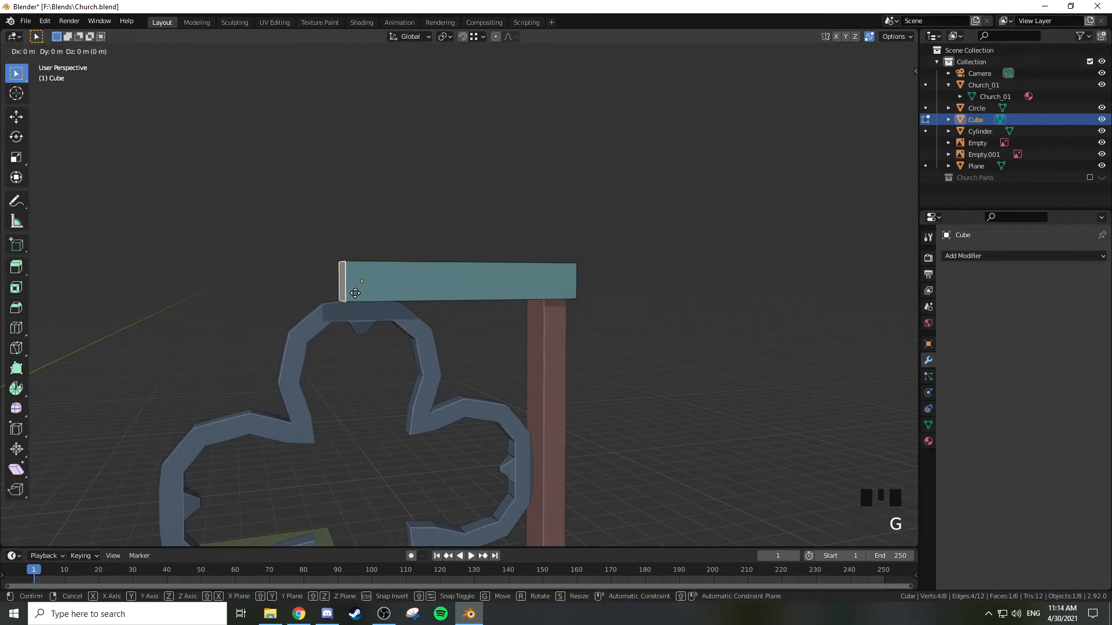
pyautogui.click(162, 517)
pyautogui.scroll(-4, 409, 338)
pyautogui.moveTo(410, 338); pyautogui.dragTo(452, 309, button='middle')
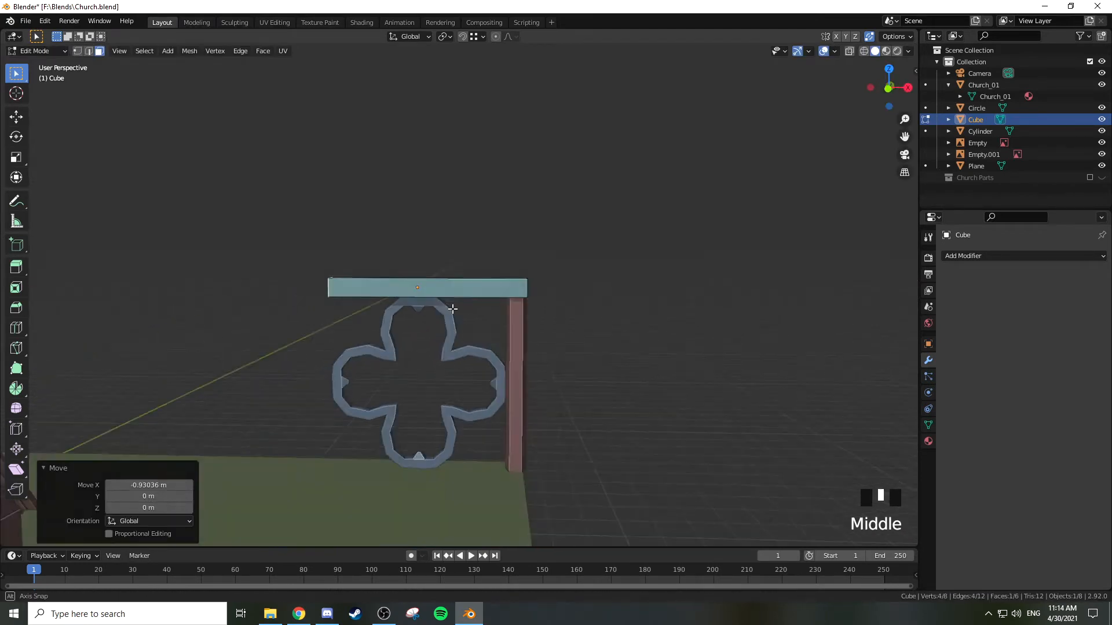
pyautogui.press('Tab')
pyautogui.press('KP_1')
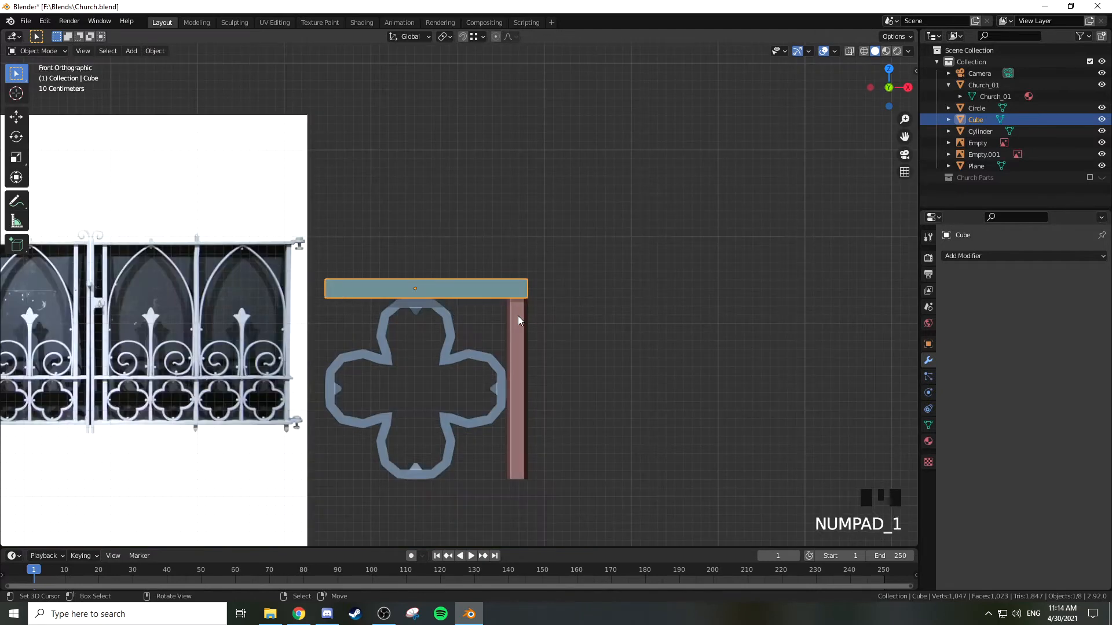
# Thin the horizontal bar by lowering its top face about 0.09 m along Z in Edit Mode
pyautogui.keyDown('shift'); pyautogui.moveTo(531, 316); pyautogui.dragTo(559, 308, button='middle'); pyautogui.keyUp('shift')
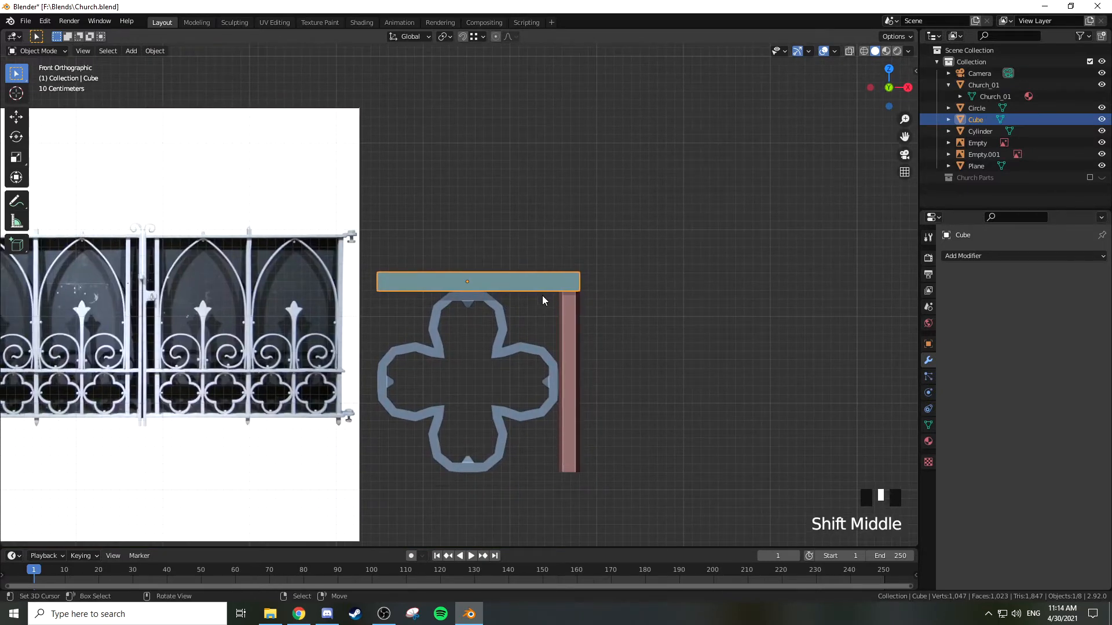
pyautogui.moveTo(585, 250); pyautogui.dragTo(540, 246, button='middle')
pyautogui.press('Tab')
pyautogui.press('KP_1')
pyautogui.press('g')
pyautogui.press('z')
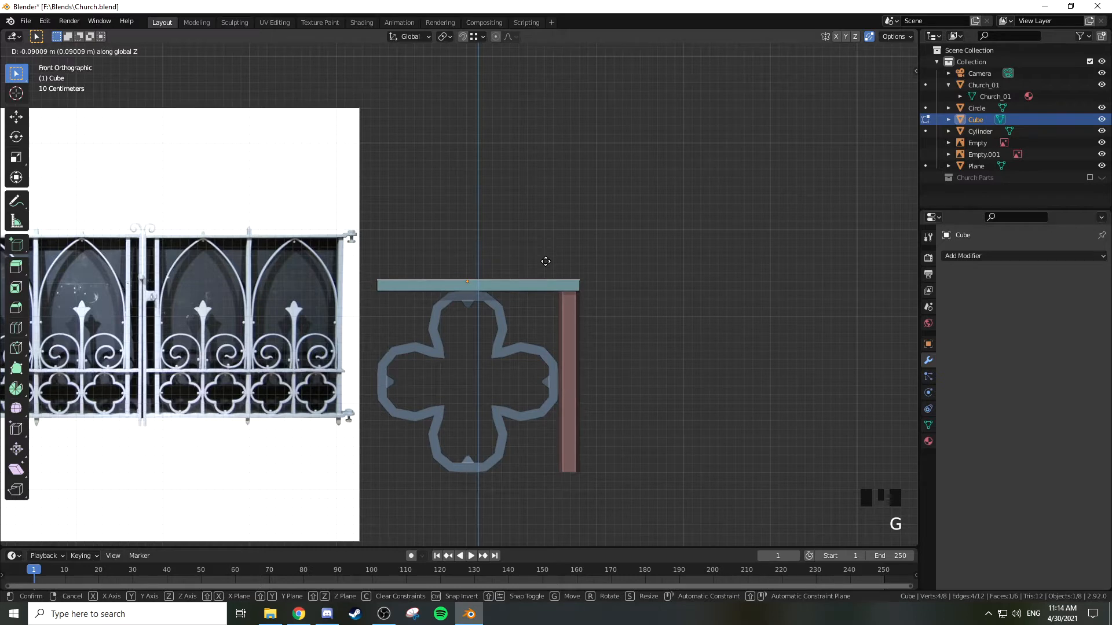
pyautogui.click(546, 261)
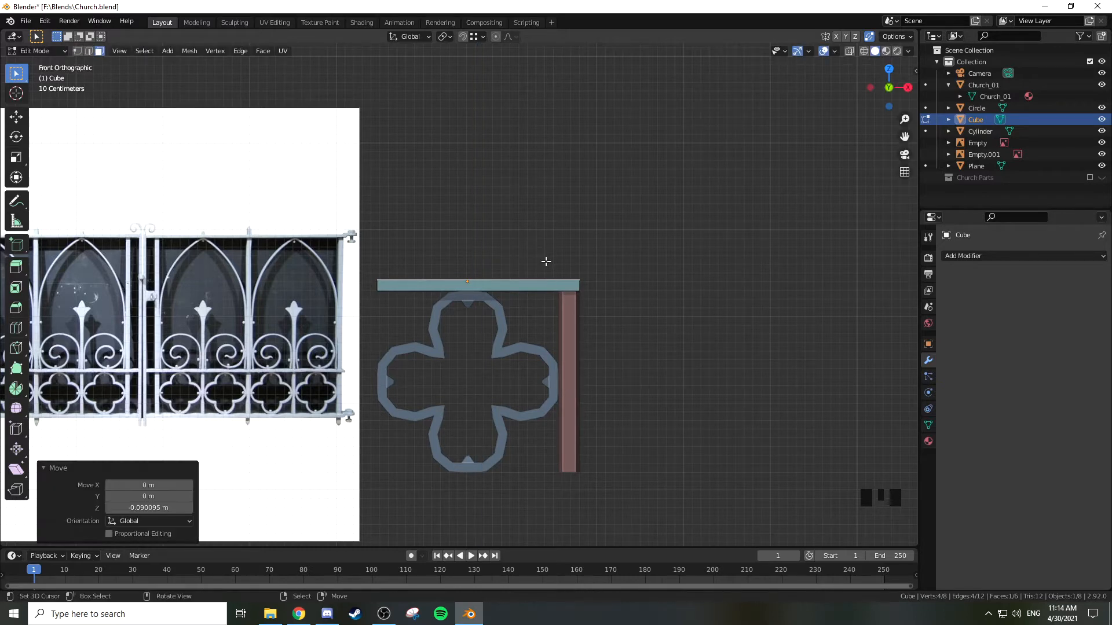
# In the right wireframe view, move the horizontal bar's entire mesh about 0.051 m along Y to centre it over the vertical bar
pyautogui.moveTo(553, 261); pyautogui.dragTo(546, 300, button='middle')
pyautogui.scroll(2, 627, 301)
pyautogui.press('KP_3')
pyautogui.press('z')
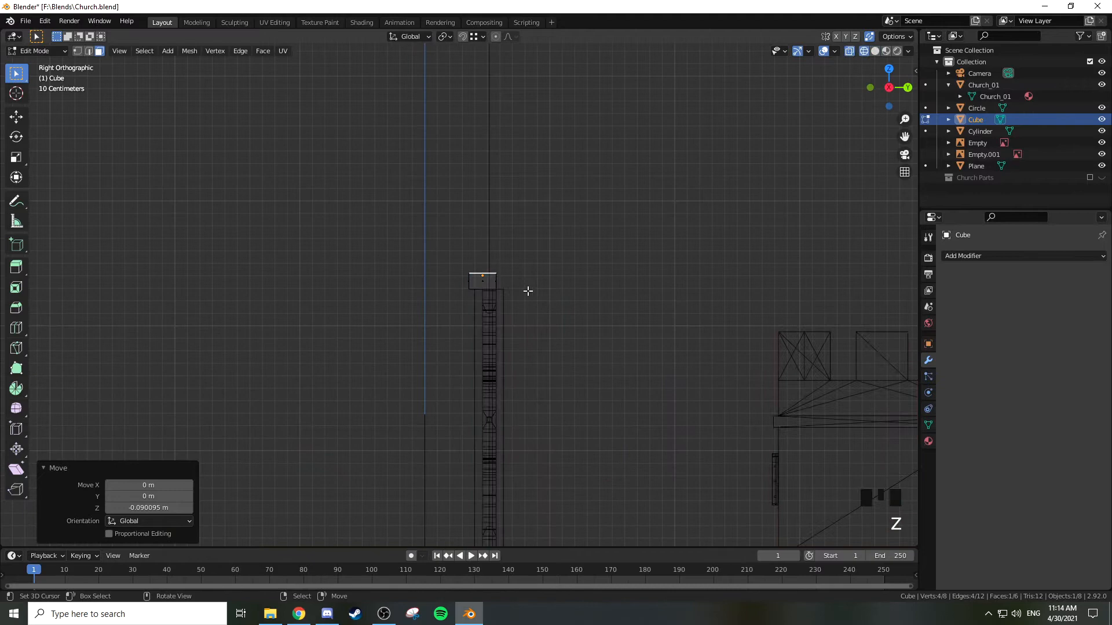
pyautogui.press('ctrl+KP_Add')
pyautogui.press('ctrl+KP_Add')
pyautogui.press('ctrl+KP_Add')
pyautogui.press('ctrl+KP_Add')
pyautogui.press('ctrl+KP_Add')
pyautogui.press('ctrl+KP_Add')
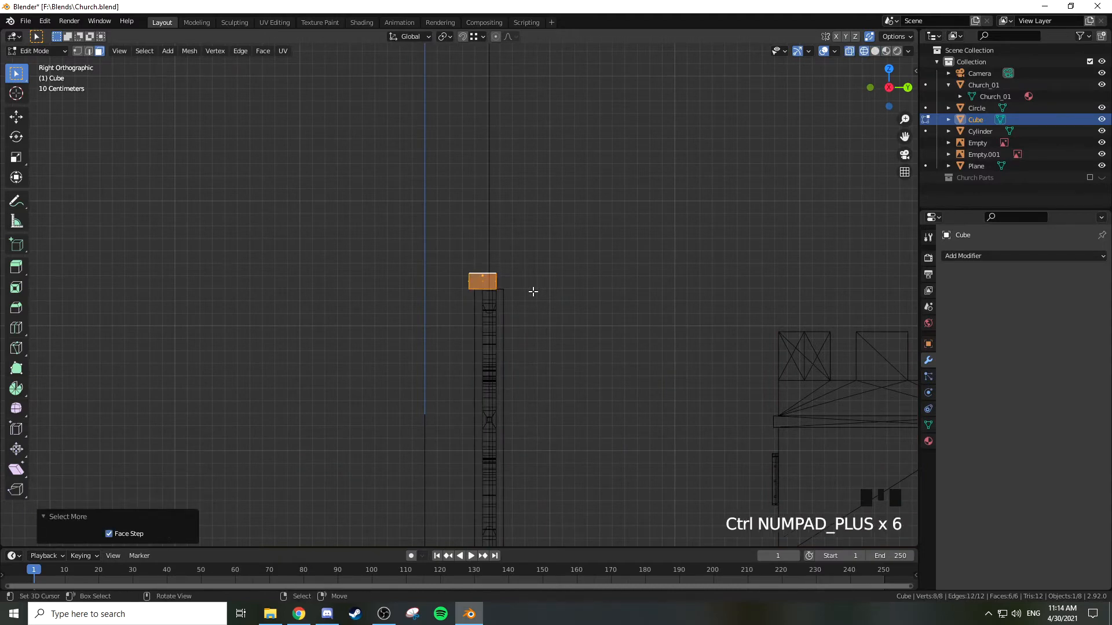
pyautogui.scroll(6, 536, 292)
pyautogui.press('g')
pyautogui.press('y')
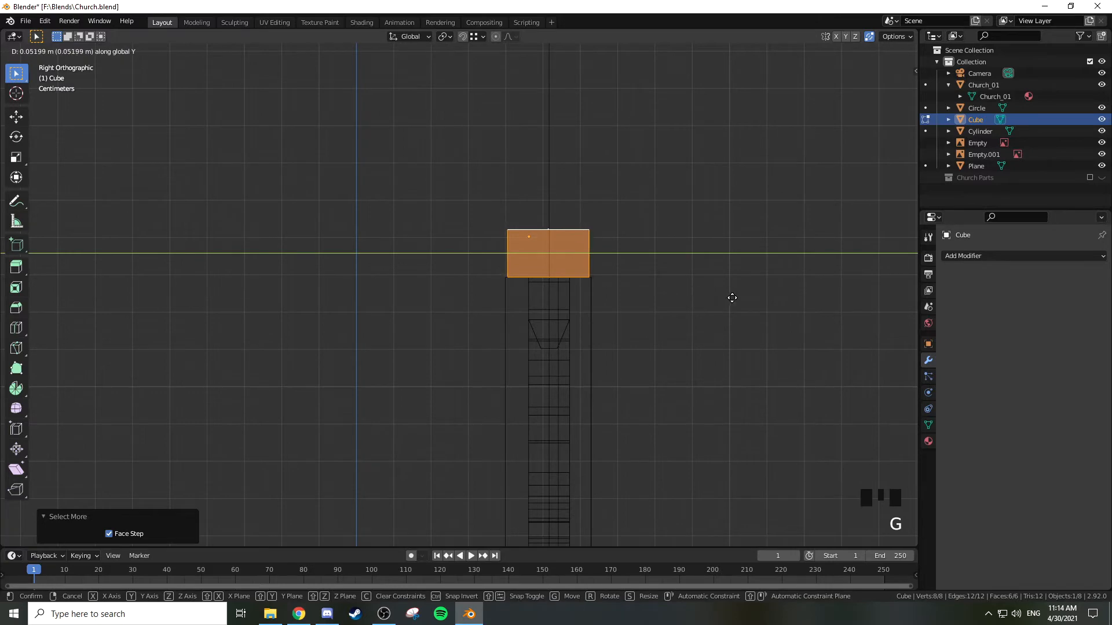
pyautogui.click(729, 299)
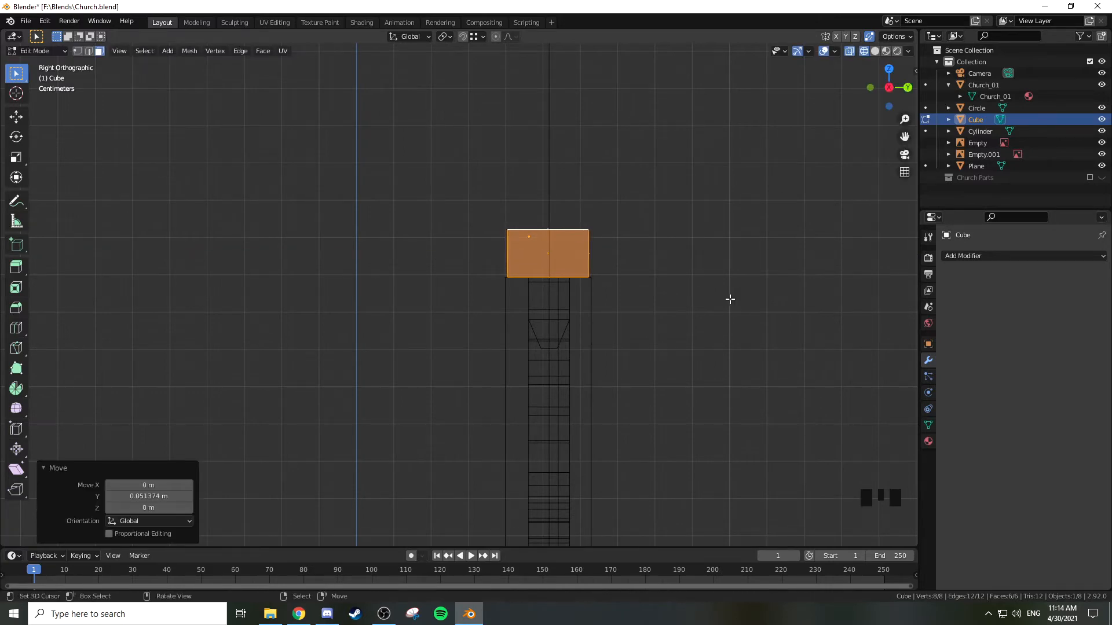
# Return to the front view with solid shading and leave Edit Mode on the horizontal bar
pyautogui.scroll(2, 730, 298)
pyautogui.keyDown('shift'); pyautogui.moveTo(714, 296); pyautogui.dragTo(712, 315, button='middle'); pyautogui.keyUp('shift')
pyautogui.press('KP_1')
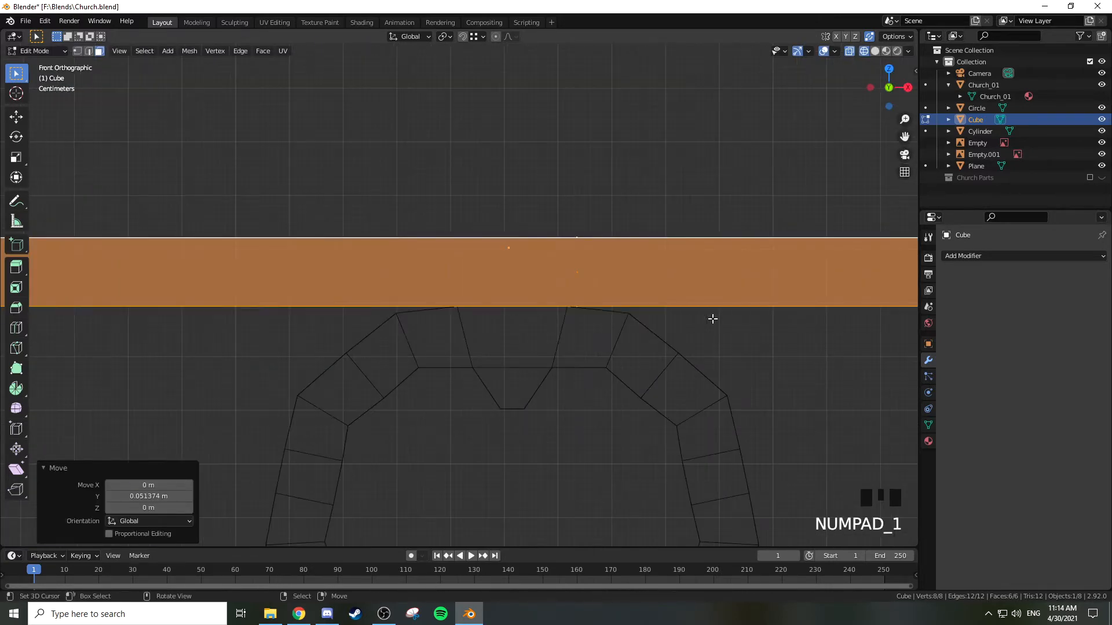
pyautogui.scroll(-12, 712, 319)
pyautogui.press('z')
pyautogui.moveTo(665, 312)
pyautogui.keyDown('shift'); pyautogui.mouseDown(button='middle')
pyautogui.moveTo(648, 231)
pyautogui.moveTo(595, 285)
pyautogui.mouseUp(button='middle'); pyautogui.keyUp('shift')
pyautogui.press('Tab')
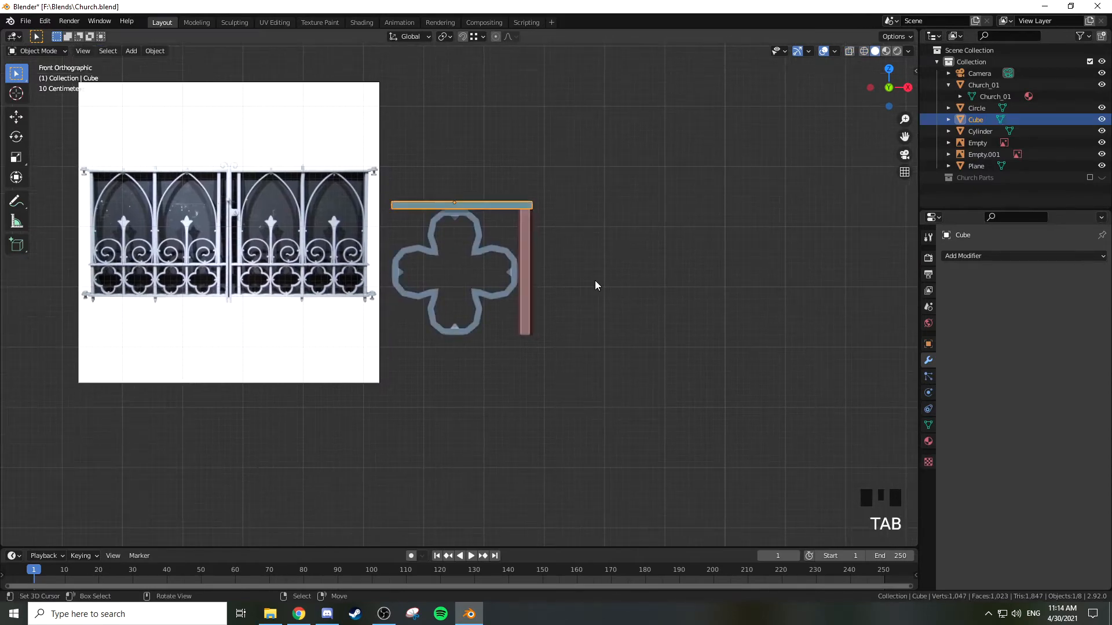
# Duplicate the horizontal bar about 2.675 m down along Z, and raise the copy about 0.455 m to meet the quatrefoil's bottom lobe
pyautogui.scroll(3, 595, 282)
pyautogui.press('z')
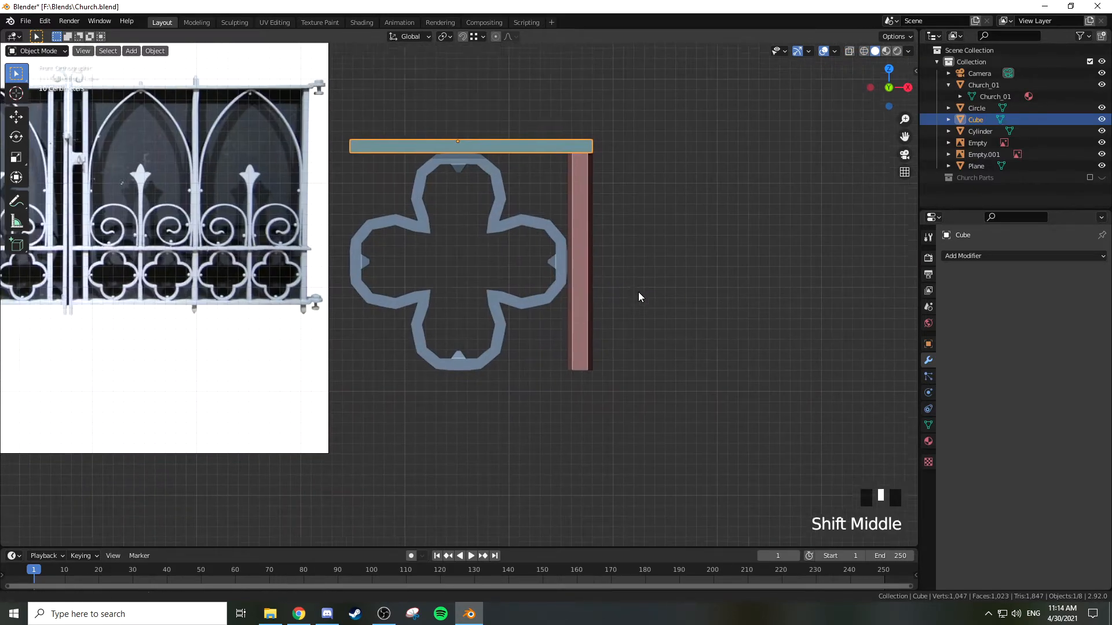
pyautogui.keyDown('shift'); pyautogui.moveTo(641, 297); pyautogui.dragTo(673, 316, button='middle'); pyautogui.keyUp('shift')
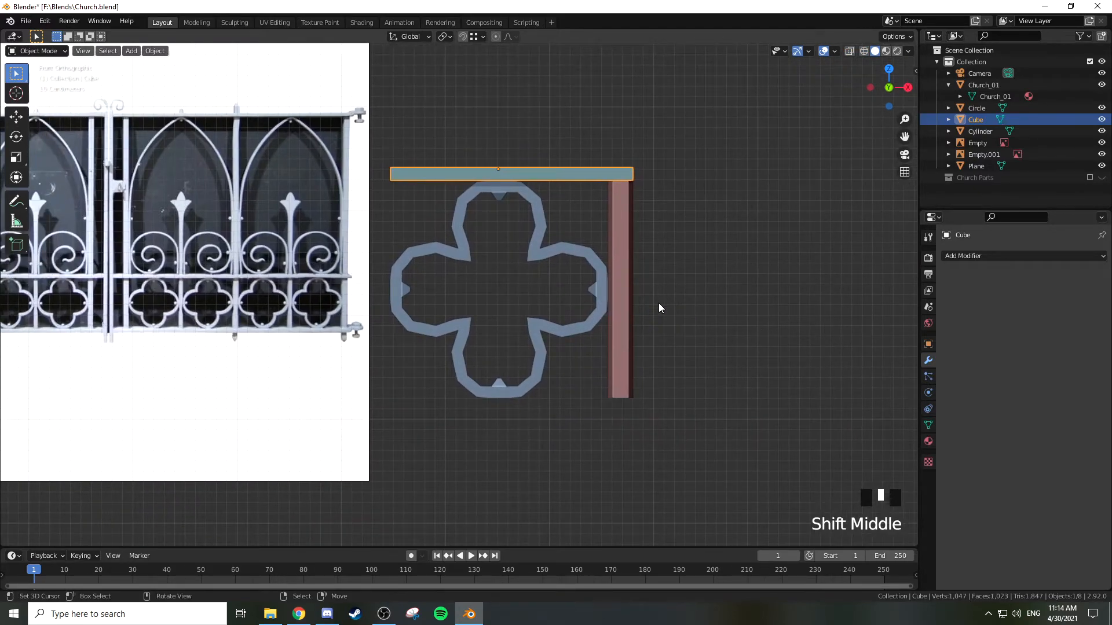
pyautogui.hotkey('shift', 'd')
pyautogui.click(655, 87)
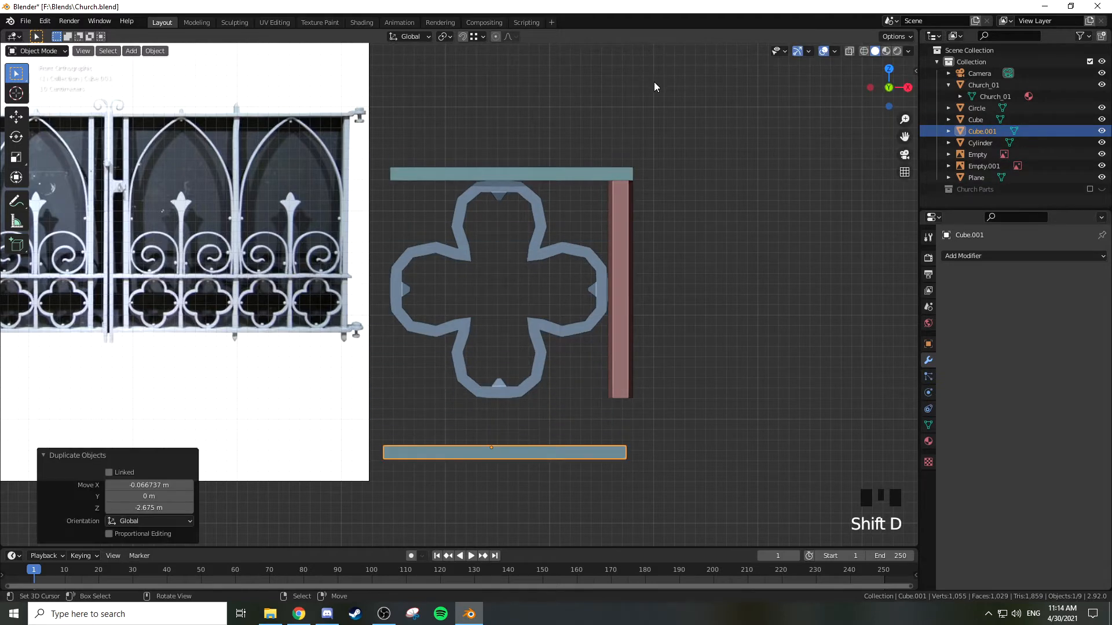
pyautogui.press('g')
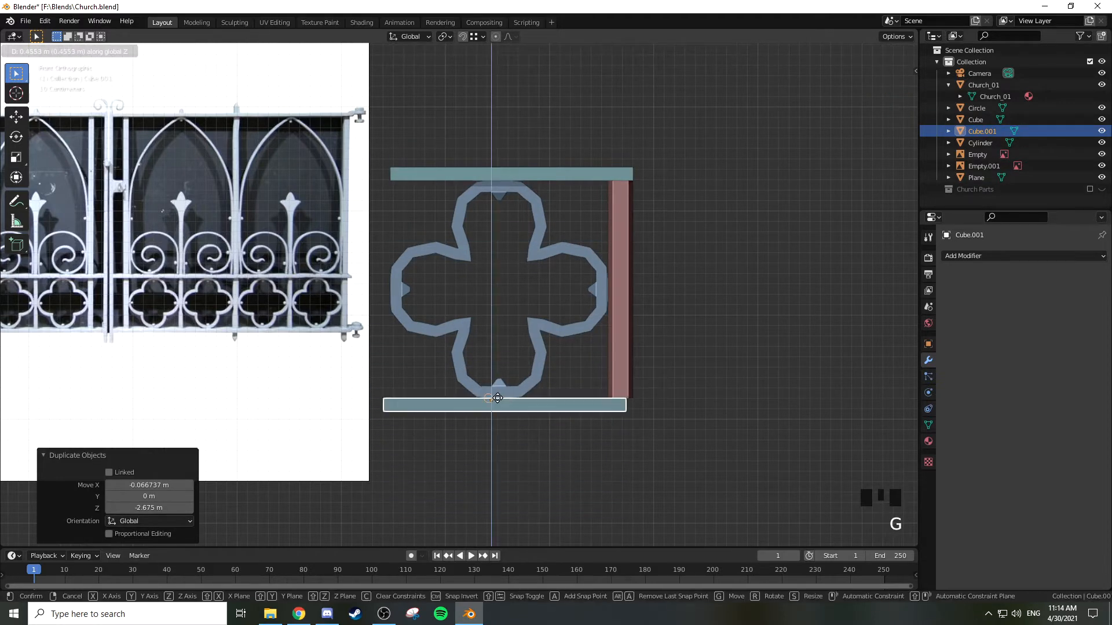
pyautogui.click(498, 398)
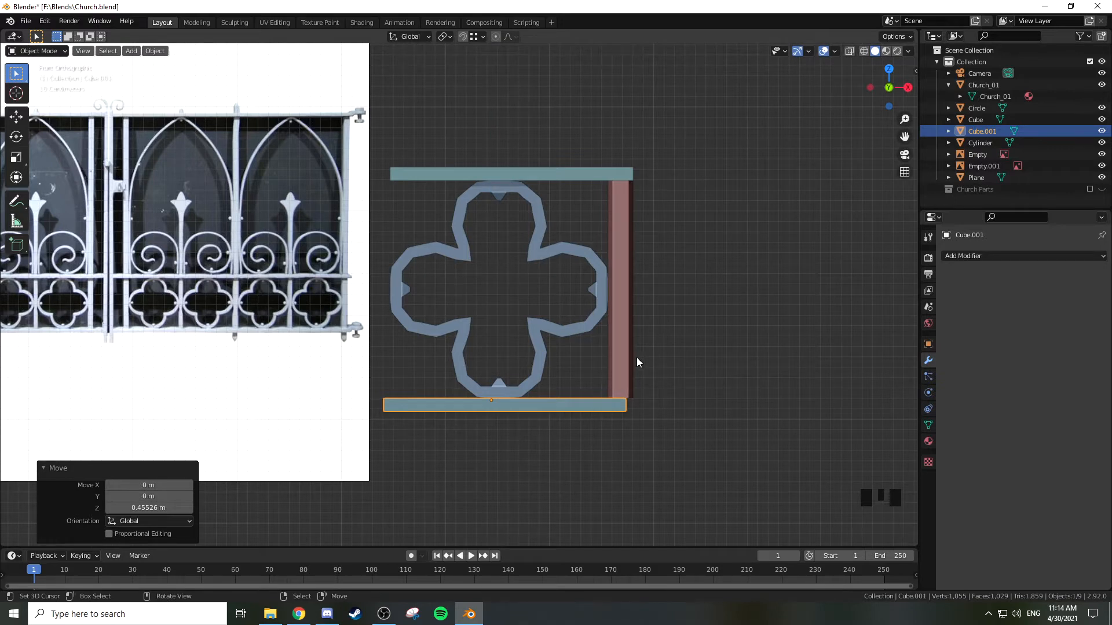
# Move the lower horizontal bar about -0.081 m along Y
pyautogui.press('g')
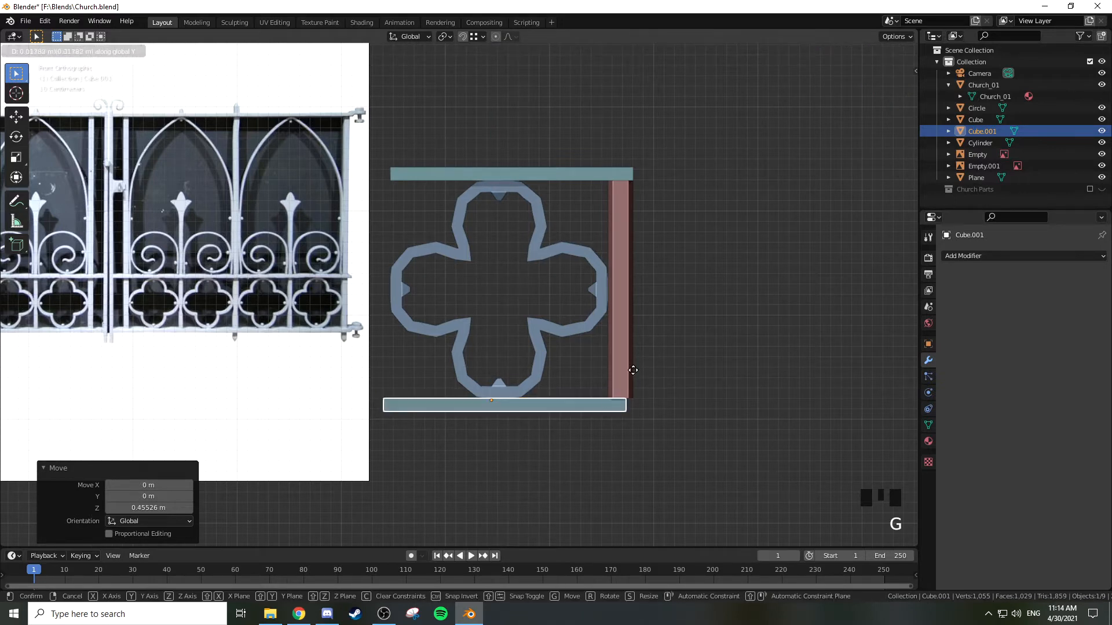
pyautogui.click(634, 399)
pyautogui.moveTo(635, 400); pyautogui.dragTo(677, 374, button='middle')
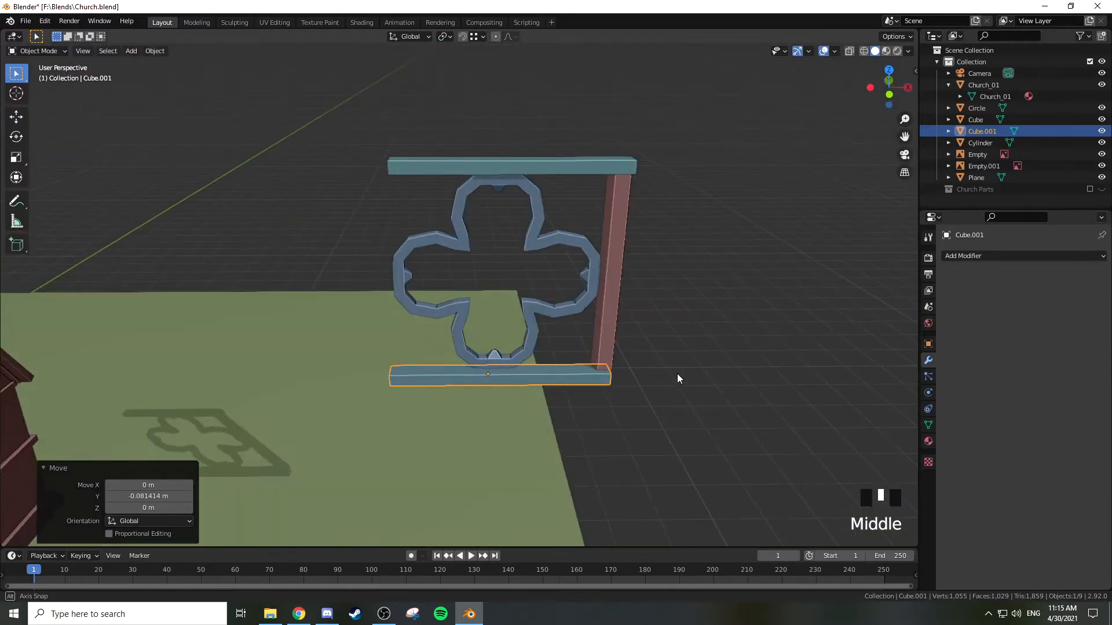
# Undo the lower horizontal bar's moves and its duplication, keeping only the upper bar
pyautogui.press('KP_1')
pyautogui.press('g')
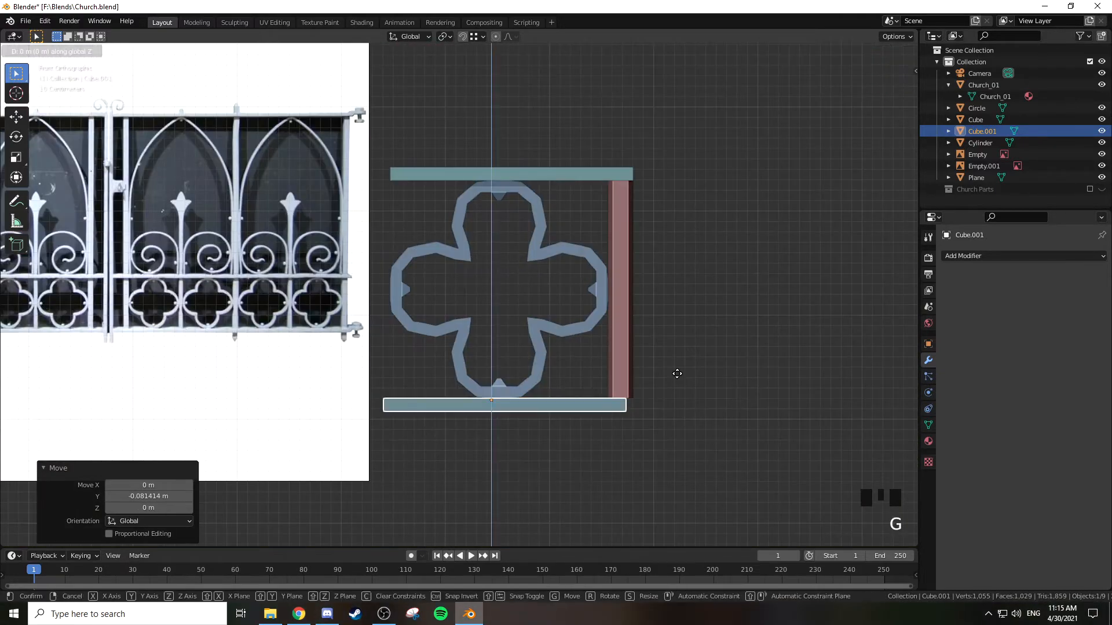
pyautogui.rightClick(673, 131)
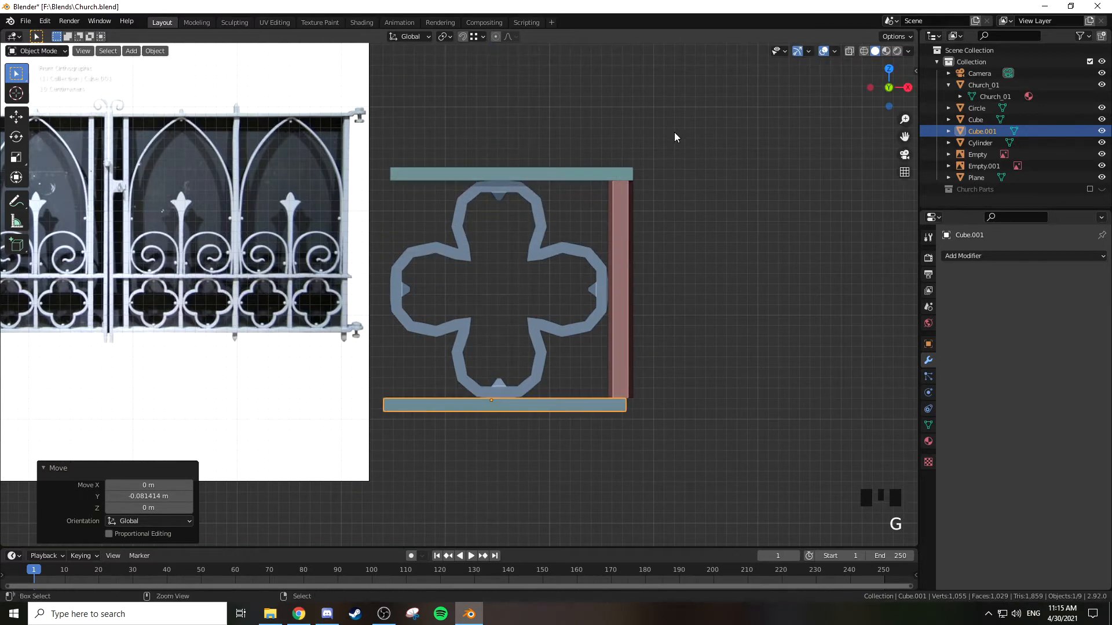
pyautogui.hotkey('ctrl', 'z')
pyautogui.hotkey('ctrl', 'z')
pyautogui.hotkey('ctrl', 'z')
pyautogui.hotkey('ctrl', 'z')
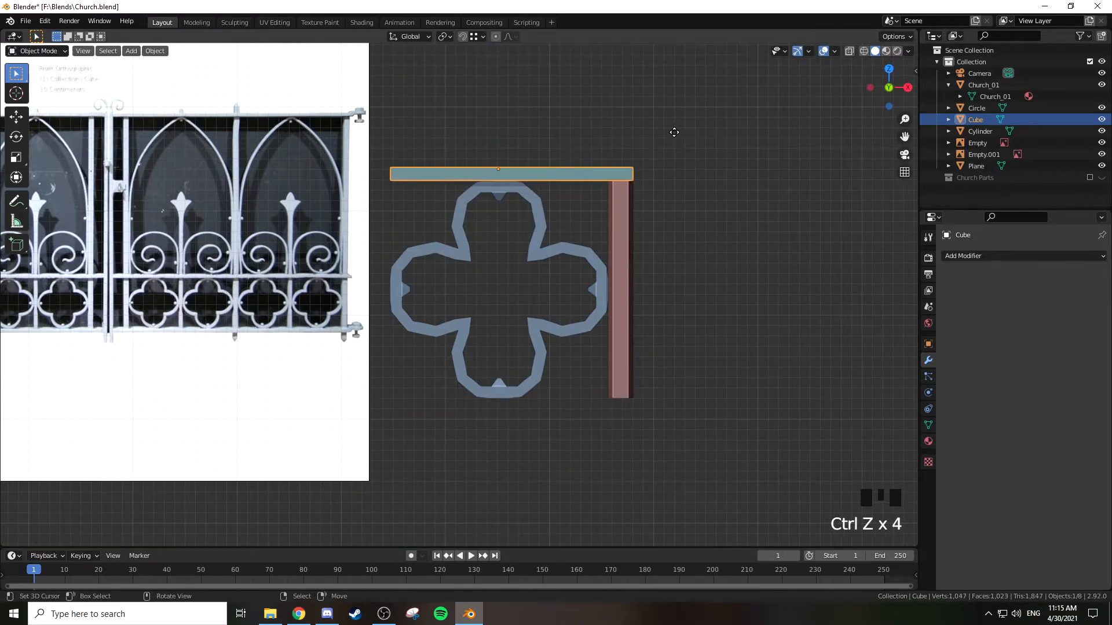
pyautogui.press('g')
pyautogui.press('z')
pyautogui.rightClick(674, 264)
# Duplicate the upper horizontal bar, move the copy down along Z, and raise it about 0.099 m to meet the quatrefoil's bottom lobe
pyautogui.hotkey('shift', 'd')
pyautogui.rightClick(724, 190)
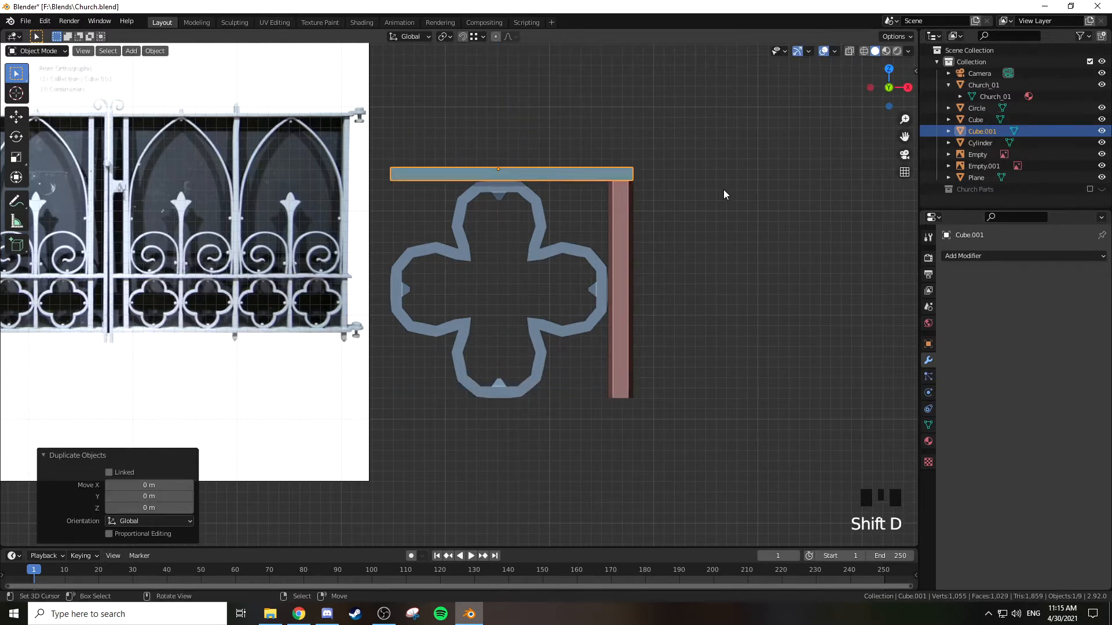
pyautogui.press('g')
pyautogui.press('z')
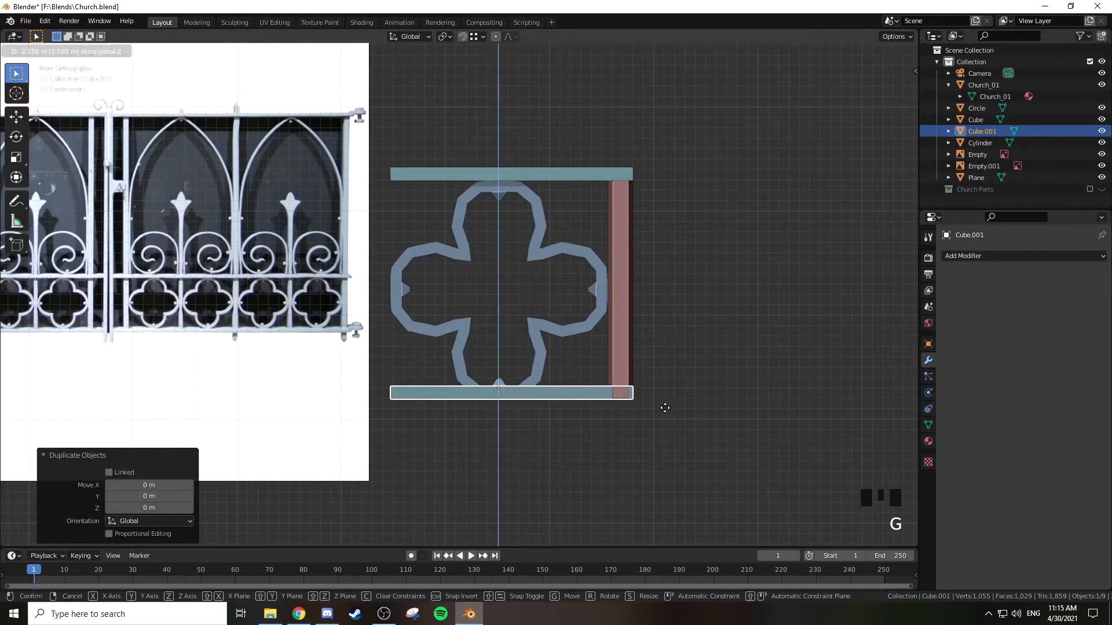
pyautogui.click(634, 431)
pyautogui.press('g')
pyautogui.press('z')
pyautogui.click(630, 414)
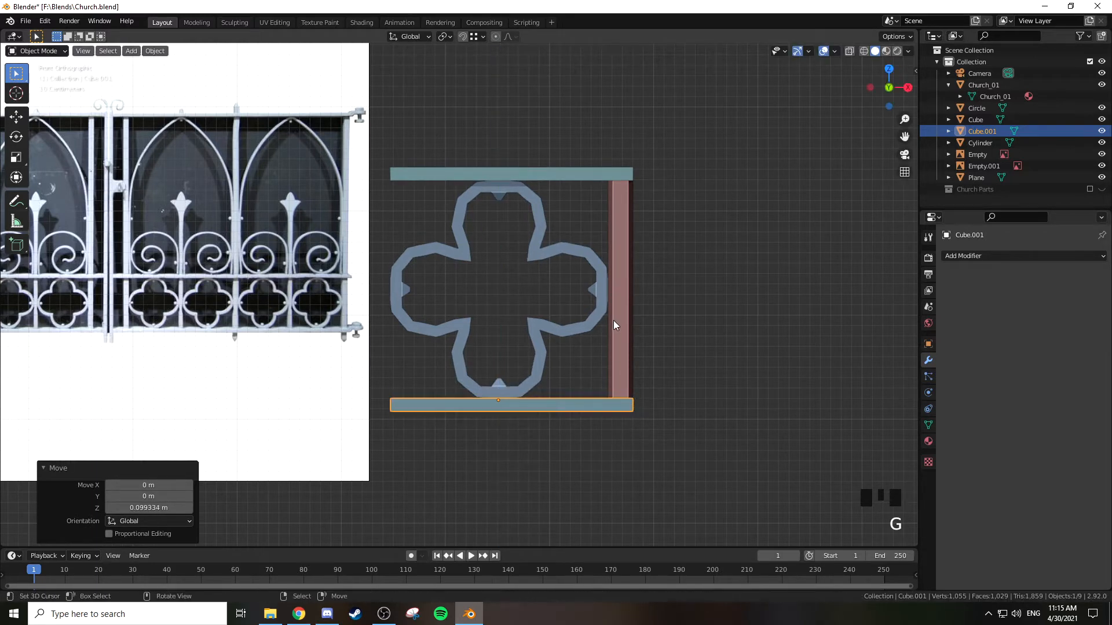
# In wireframe Edit Mode, move the vertical bar's bottom face about -0.128 m along Z to the underside of the lower horizontal bar
pyautogui.moveTo(631, 255); pyautogui.dragTo(677, 276, button='middle')
pyautogui.press('KP_1')
pyautogui.keyDown('shift'); pyautogui.moveTo(656, 342); pyautogui.dragTo(607, 190, button='middle'); pyautogui.keyUp('shift')
pyautogui.press('Tab')
pyautogui.press('Tab')
pyautogui.rightClick(597, 267)
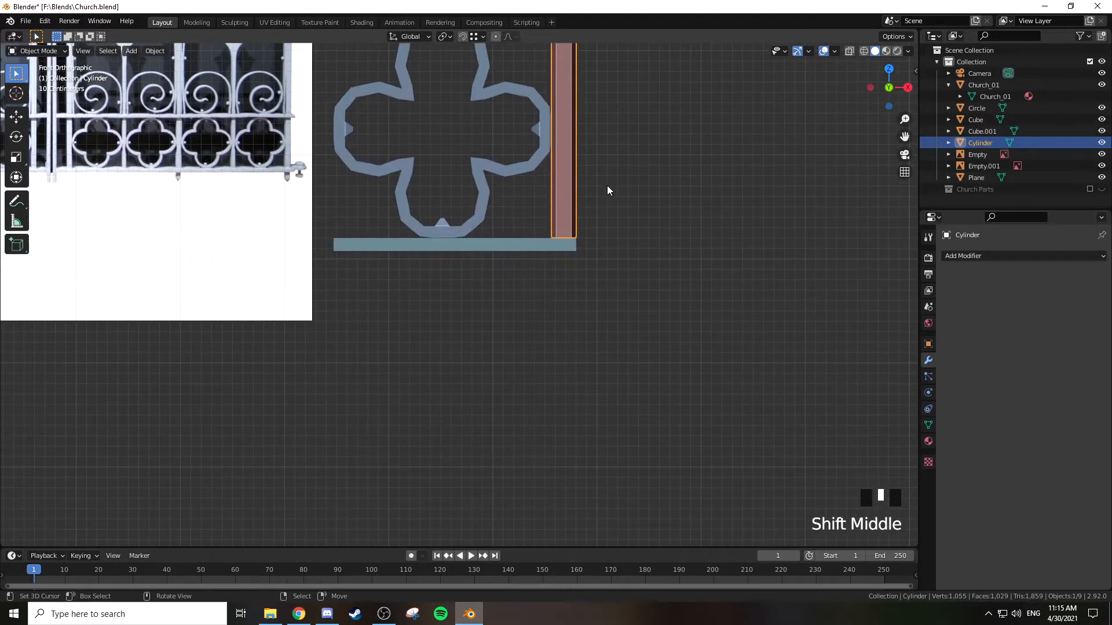
pyautogui.scroll(3, 607, 190)
pyautogui.moveTo(603, 182)
pyautogui.keyDown('shift'); pyautogui.mouseDown(button='middle')
pyautogui.moveTo(507, 251)
pyautogui.moveTo(540, 238)
pyautogui.moveTo(539, 276)
pyautogui.mouseUp(button='middle'); pyautogui.keyUp('shift')
pyautogui.press('Tab')
pyautogui.press('z')
pyautogui.click(458, 276)
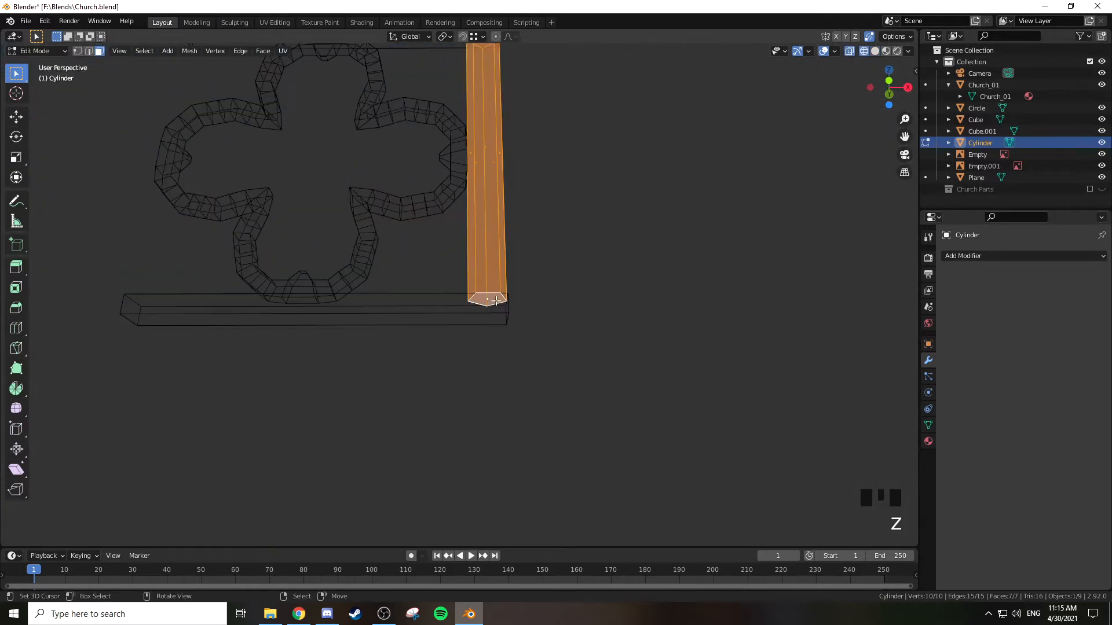
pyautogui.rightClick(492, 300)
pyautogui.moveTo(571, 302); pyautogui.dragTo(570, 288, button='middle')
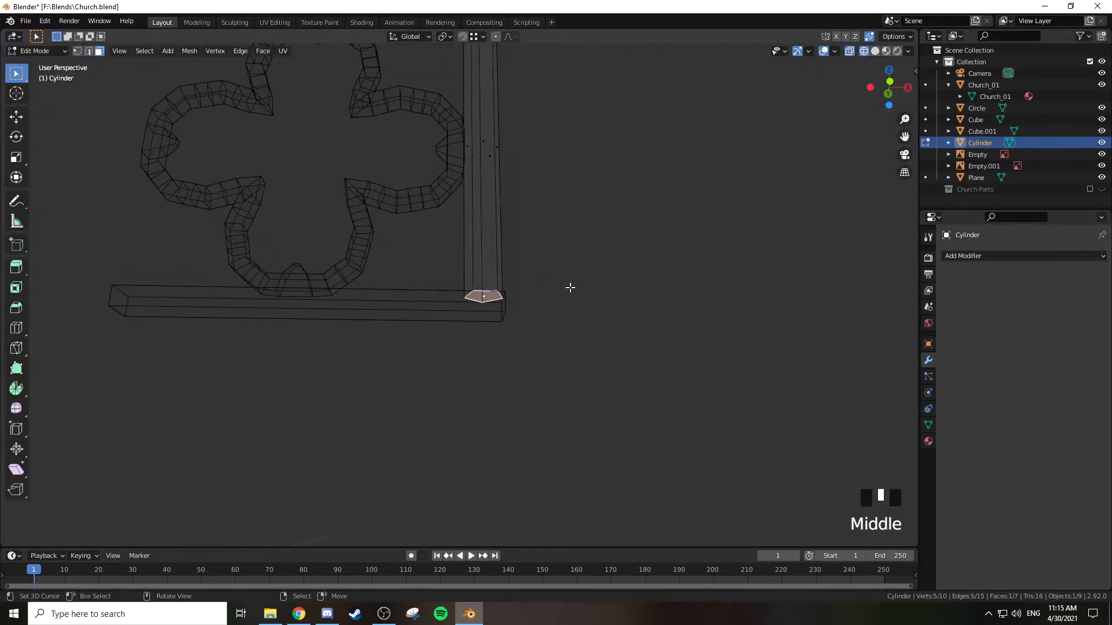
pyautogui.press('g')
pyautogui.press('z')
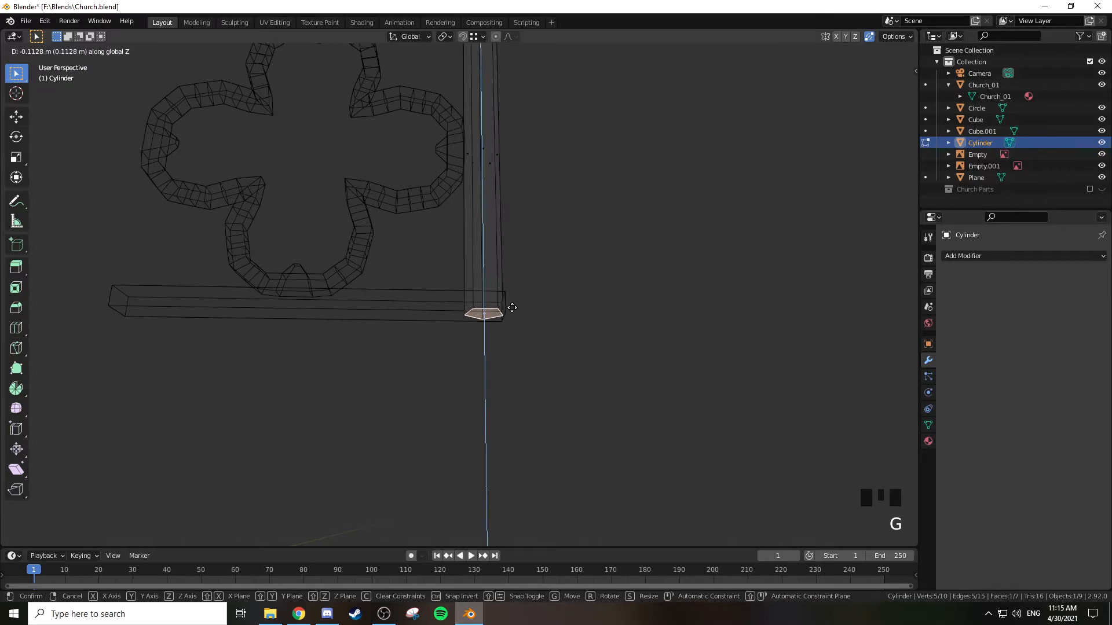
pyautogui.click(506, 310)
# Extrude the vertical bar's bottom face about 0.433 m downward, scale it to 0.074 to form a spike, and return to solid shading
pyautogui.moveTo(506, 311); pyautogui.dragTo(548, 322, button='middle')
pyautogui.press('KP_Decimal')
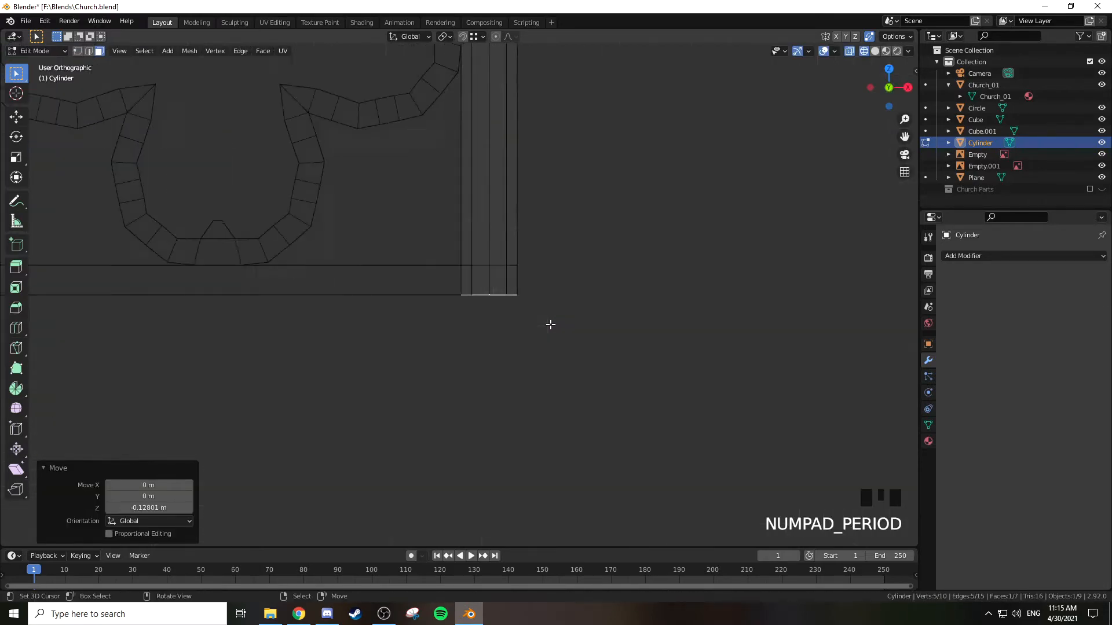
pyautogui.scroll(-3, 556, 318)
pyautogui.scroll(-4, 571, 319)
pyautogui.press('e')
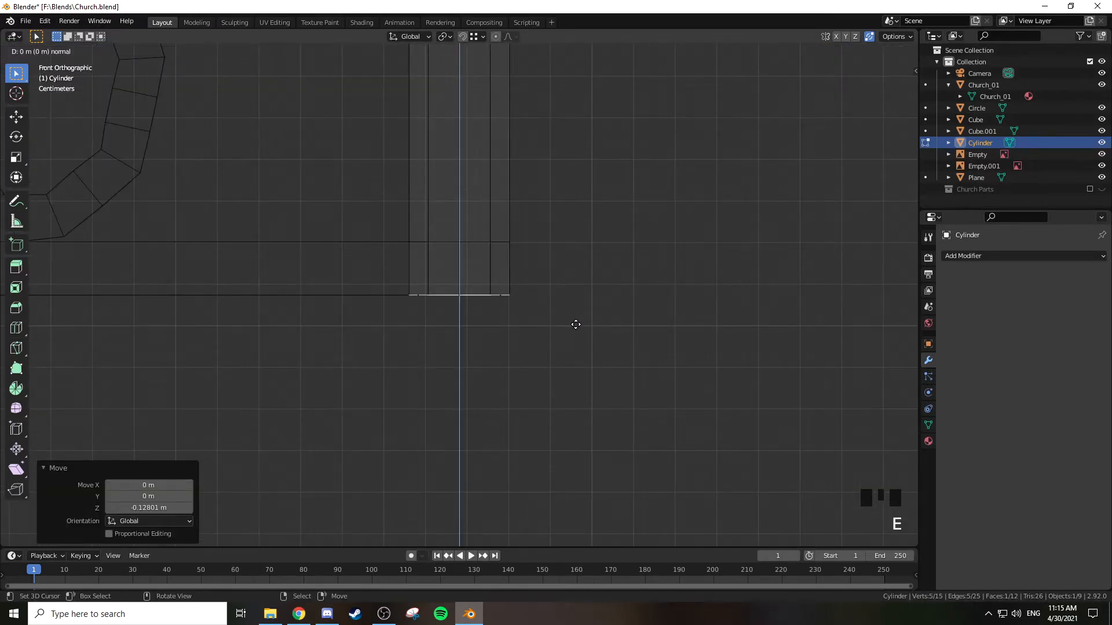
pyautogui.click(602, 499)
pyautogui.press('s')
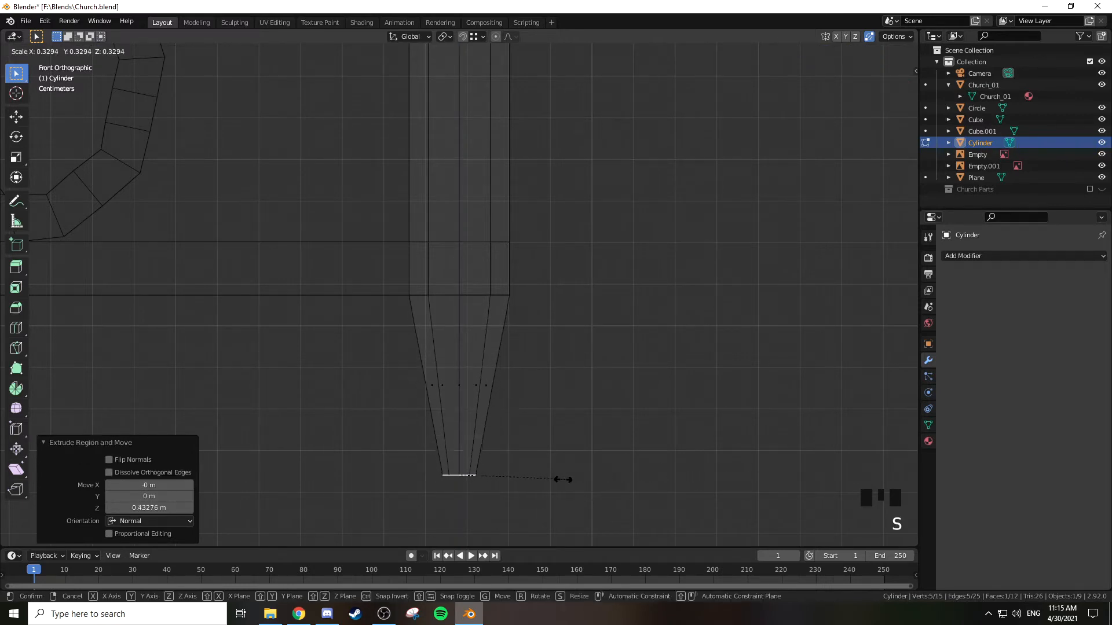
pyautogui.click(483, 479)
pyautogui.press('z')
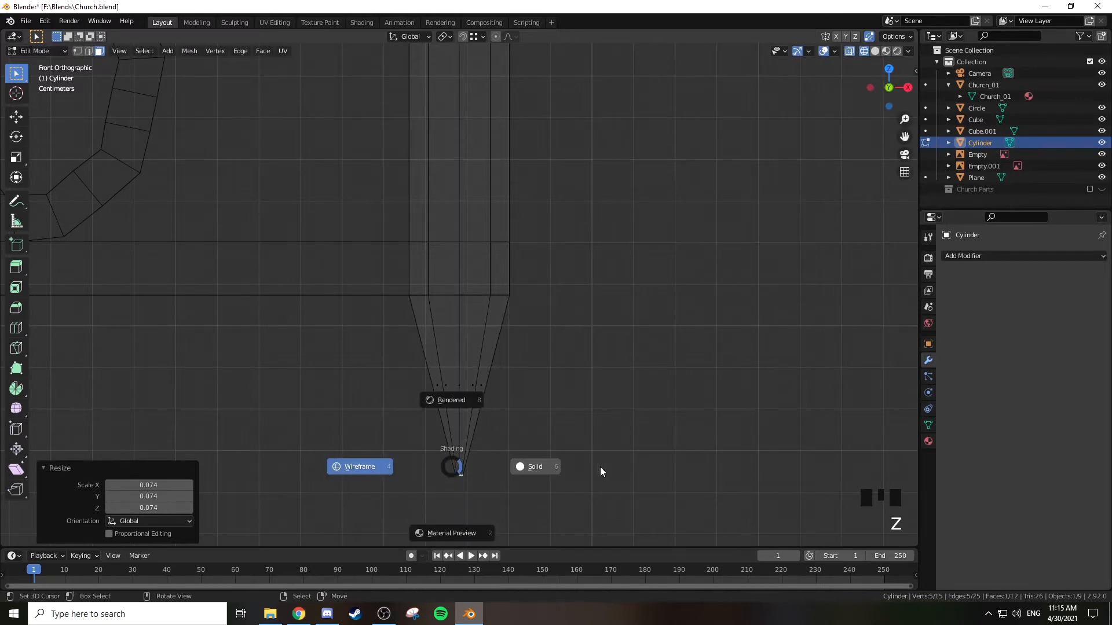
pyautogui.click(600, 467)
# Grow the selection to the vertical bar's entire mesh and scale it to about 0.527 in X and Y only
pyautogui.scroll(-6, 494, 350)
pyautogui.moveTo(494, 350)
pyautogui.keyDown('shift'); pyautogui.mouseDown(button='middle')
pyautogui.moveTo(608, 357)
pyautogui.moveTo(610, 367)
pyautogui.moveTo(504, 387)
pyautogui.moveTo(508, 404)
pyautogui.moveTo(583, 402)
pyautogui.moveTo(597, 346)
pyautogui.mouseUp(button='middle'); pyautogui.keyUp('shift')
pyautogui.keyDown('shift'); pyautogui.scroll(2, 613, 359); pyautogui.keyUp('shift')
pyautogui.moveTo(612, 311); pyautogui.dragTo(571, 392, button='middle')
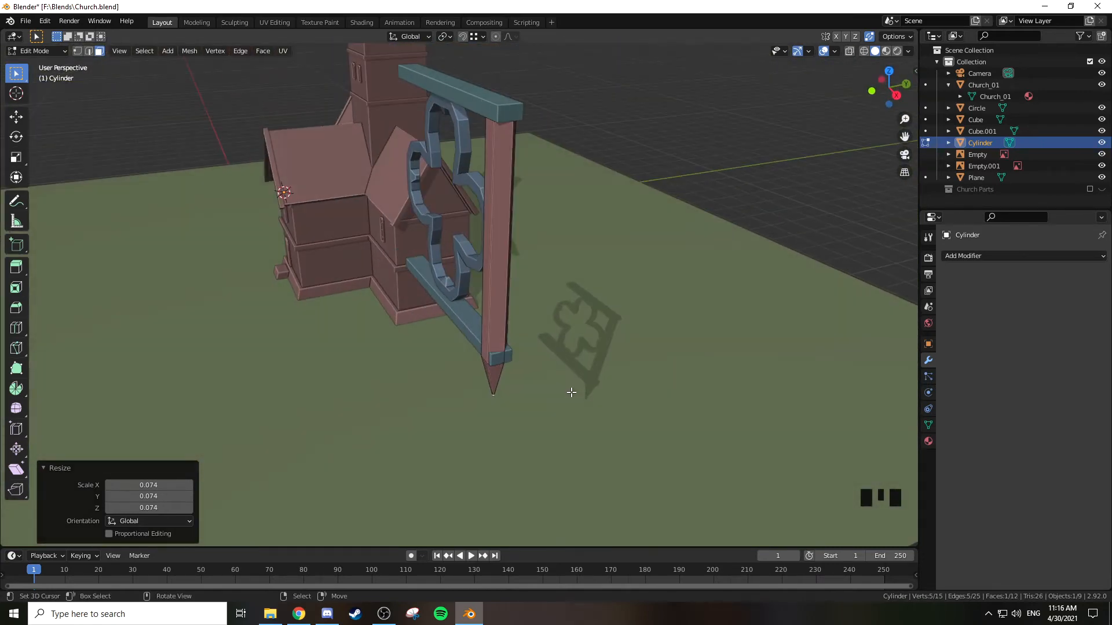
pyautogui.press('ctrl+KP_Add')
pyautogui.press('ctrl+KP_Add')
pyautogui.press('ctrl+KP_Add')
pyautogui.press('ctrl+KP_Add')
pyautogui.press('ctrl+KP_Add')
pyautogui.press('ctrl+KP_Add')
pyautogui.press('ctrl+KP_Add')
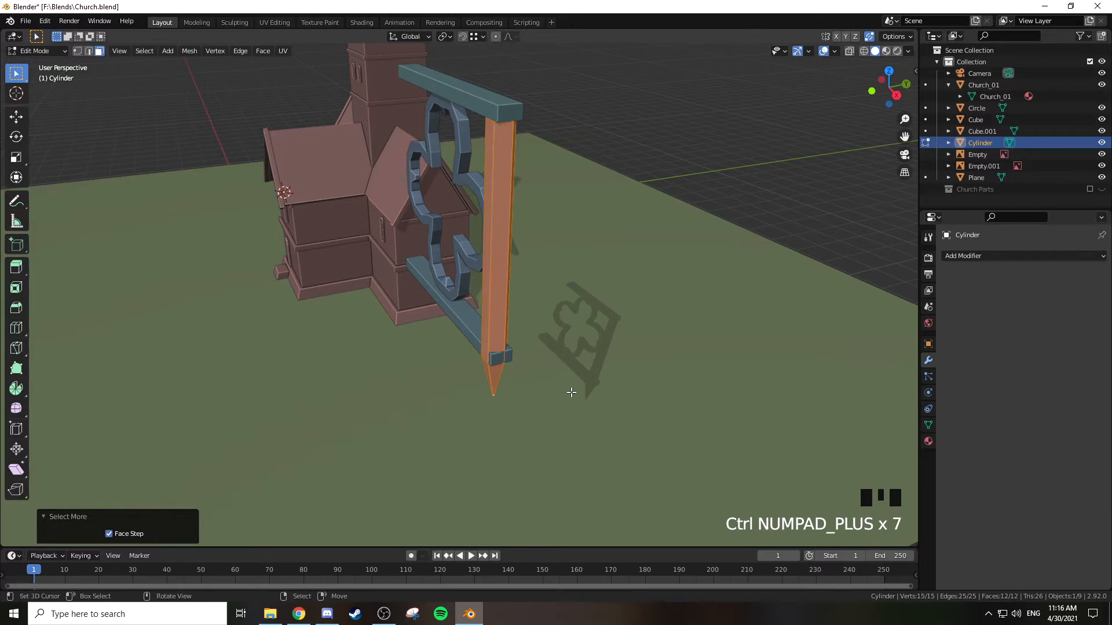
pyautogui.press('KP_3')
pyautogui.press('s')
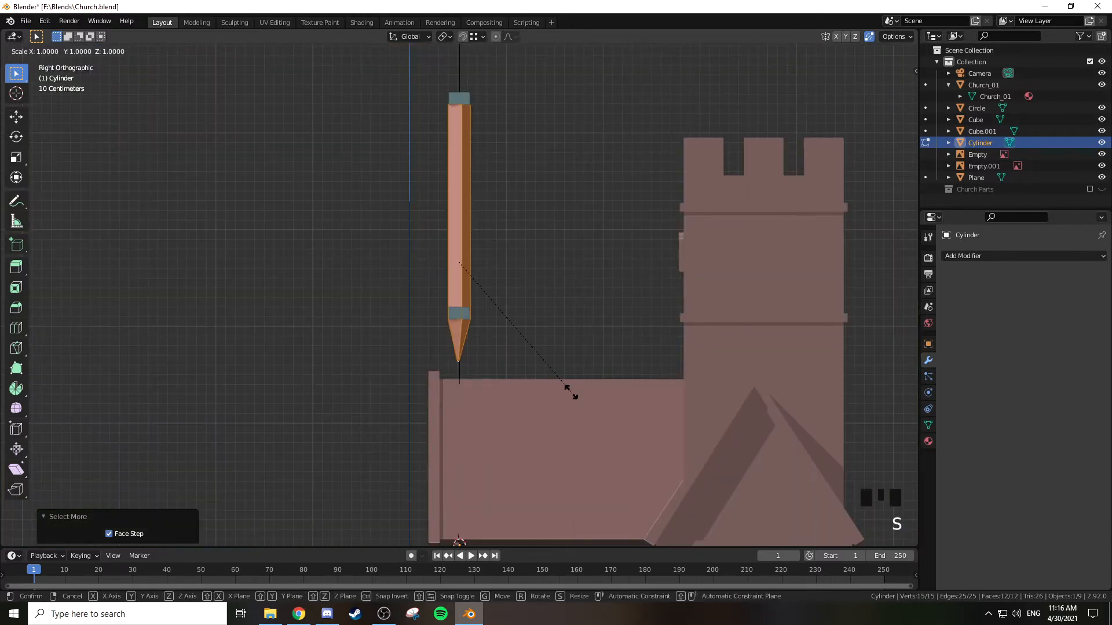
pyautogui.hotkey('shift', 'z')
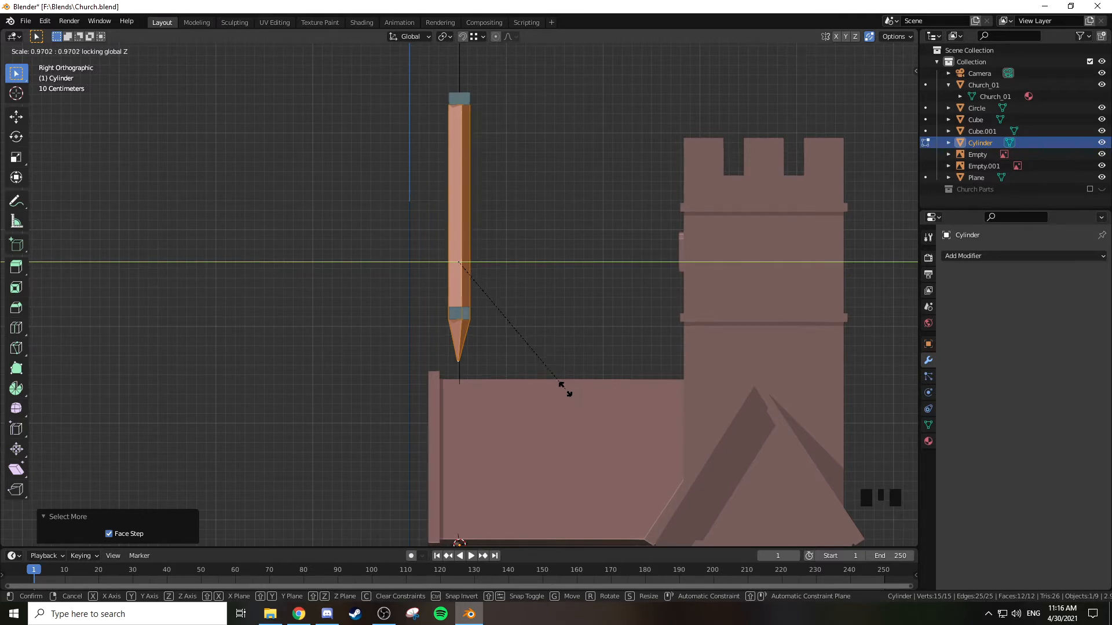
pyautogui.click(506, 339)
# Move the vertical bar's mesh about 0.007 m along Y and scale it slightly thicker in X and Y only
pyautogui.scroll(5, 521, 266)
pyautogui.keyDown('shift'); pyautogui.moveTo(511, 253); pyautogui.dragTo(512, 284, button='middle'); pyautogui.keyUp('shift')
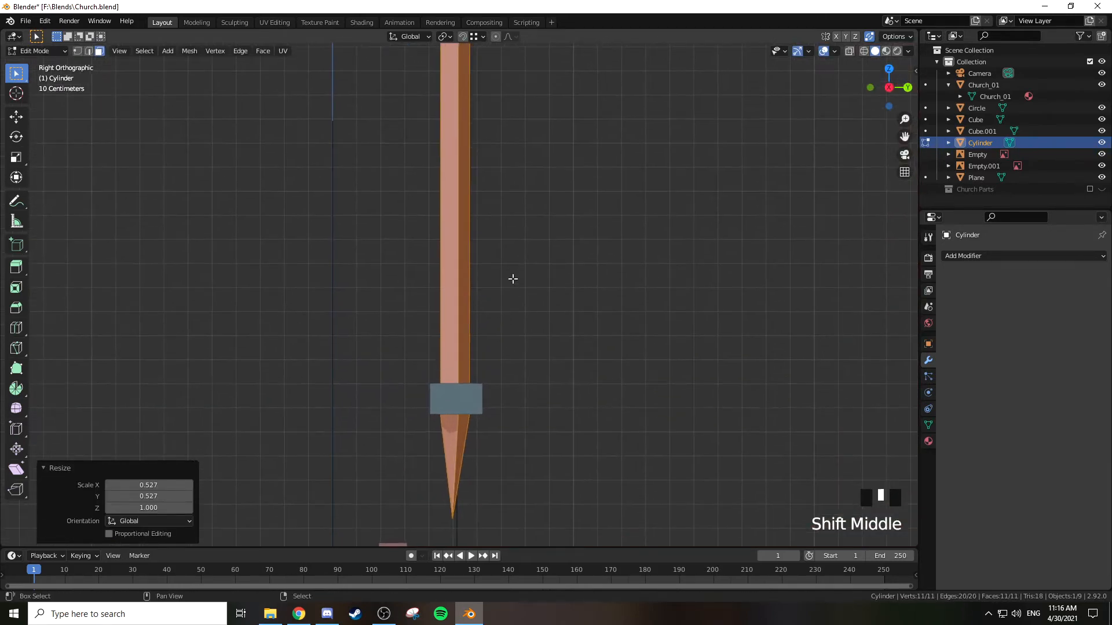
pyautogui.press('g')
pyautogui.press('y')
pyautogui.click(531, 275)
pyautogui.press('s')
pyautogui.hotkey('shift', 'z')
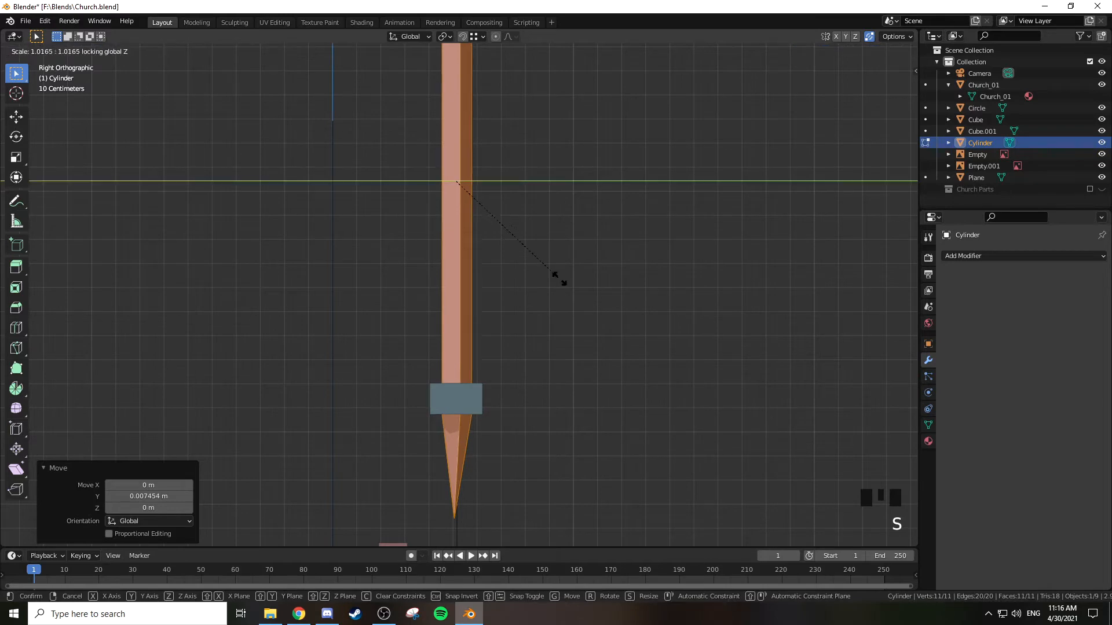
pyautogui.click(799, 323)
# Leave Edit Mode on the vertical bar, deselect everything, and return to the front view
pyautogui.moveTo(625, 327)
pyautogui.mouseDown(button='middle')
pyautogui.moveTo(580, 319)
pyautogui.moveTo(613, 325)
pyautogui.mouseUp(button='middle')
pyautogui.press('KP_1')
pyautogui.press('Tab')
pyautogui.press('a')
pyautogui.hotkey('alt', 'a')
pyautogui.moveTo(614, 319); pyautogui.dragTo(612, 267, button='middle')
pyautogui.press('KP_1')
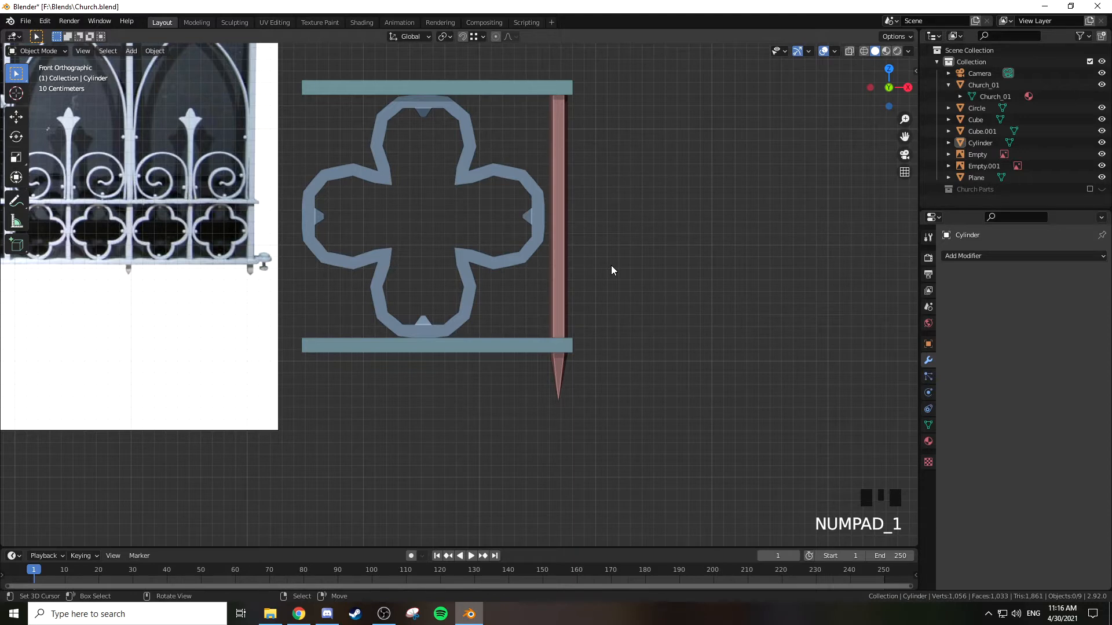
# Move the vertical bar about -0.045 m along X to meet the quatrefoil's right lobe
pyautogui.rightClick(556, 199)
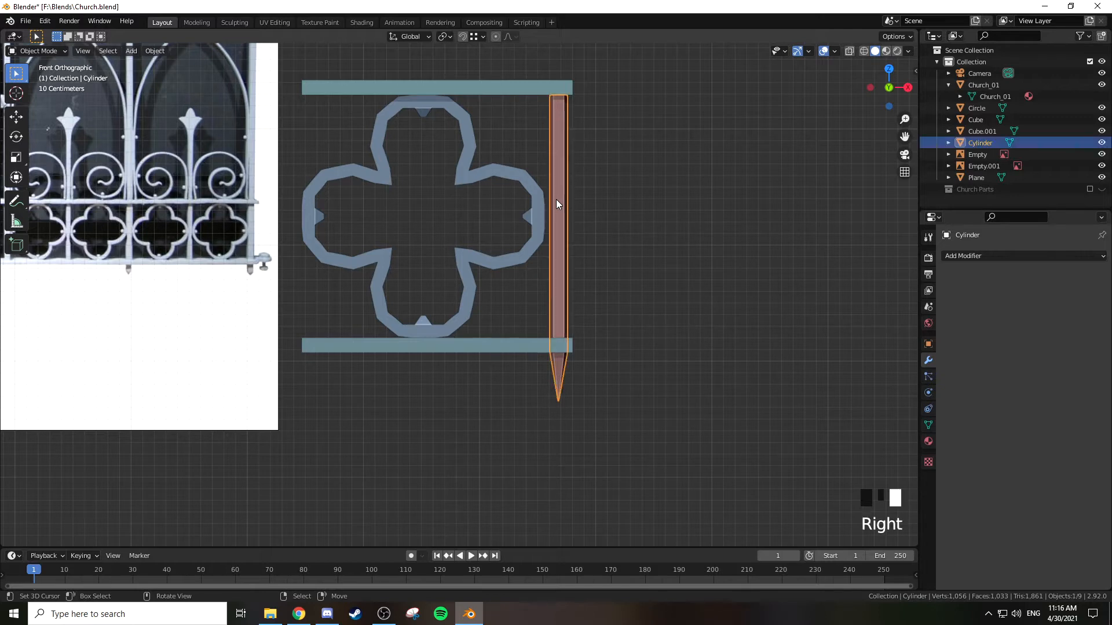
pyautogui.press('g')
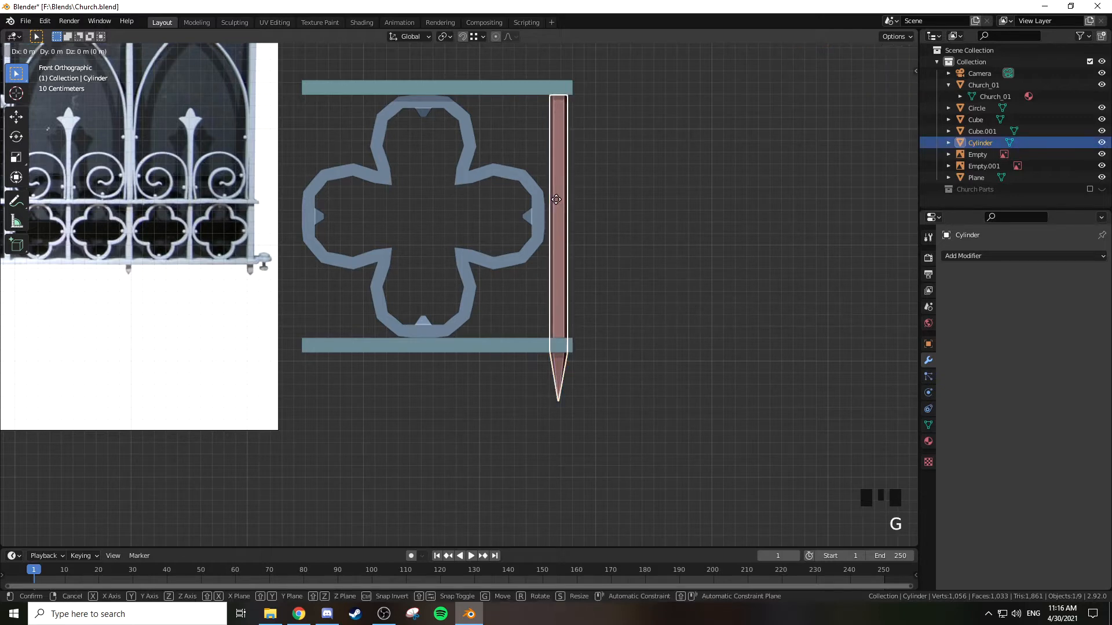
pyautogui.click(552, 204)
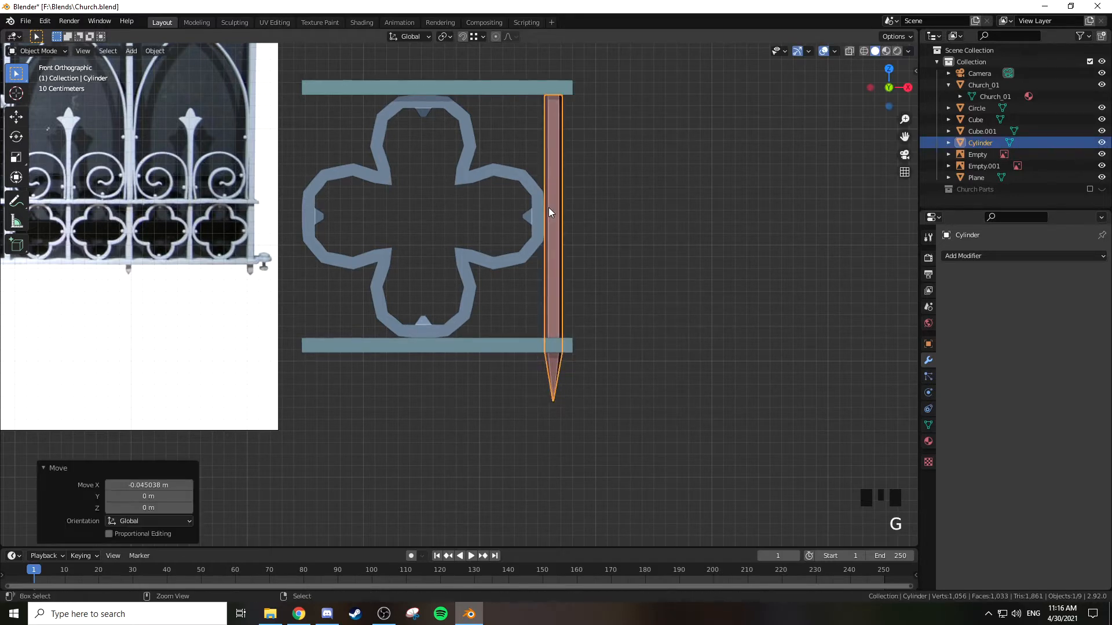
# Shorten both horizontal bars together by moving their right end faces about -0.09 m along X to the vertical bar's outer edge
pyautogui.rightClick(567, 92)
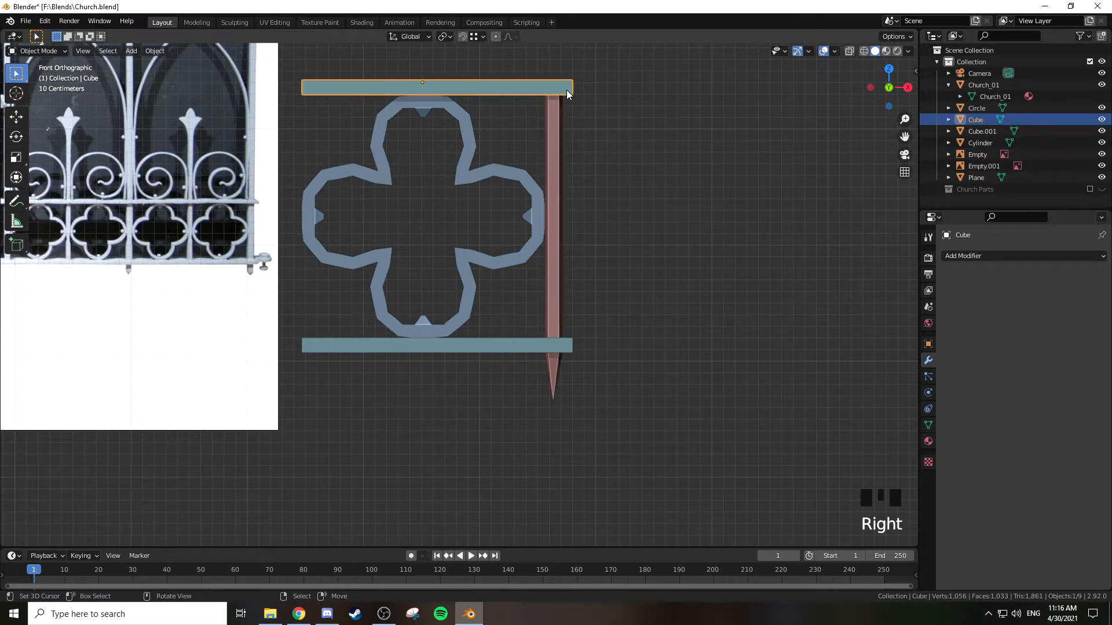
pyautogui.keyDown('shift'); pyautogui.rightClick(566, 347); pyautogui.keyUp('shift')
pyautogui.moveTo(645, 228); pyautogui.dragTo(602, 224, button='middle')
pyautogui.press('Tab')
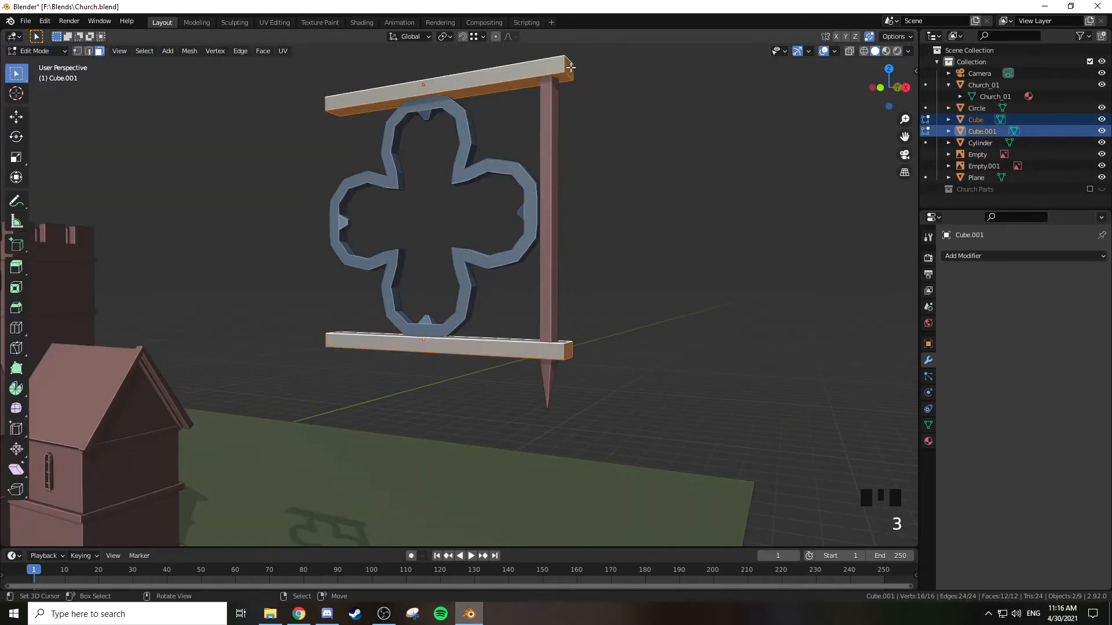
pyautogui.rightClick(571, 68)
pyautogui.keyDown('shift'); pyautogui.rightClick(568, 350); pyautogui.keyUp('shift')
pyautogui.press('g')
pyautogui.press('x')
pyautogui.click(557, 349)
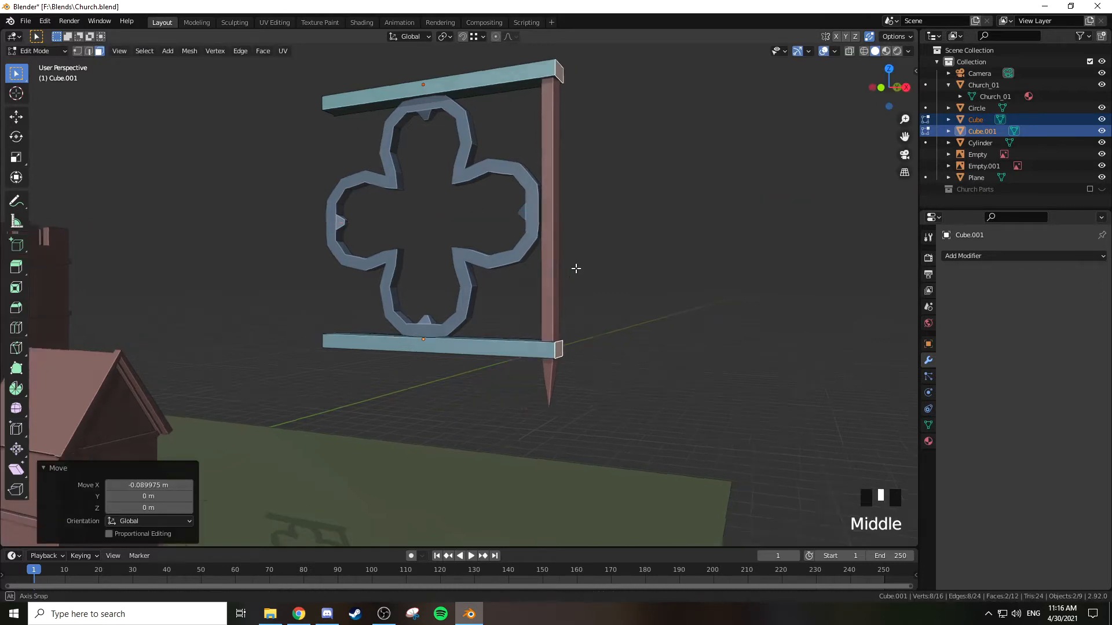
pyautogui.moveTo(557, 350); pyautogui.dragTo(610, 280, button='middle')
pyautogui.press('KP_1')
pyautogui.press('Tab')
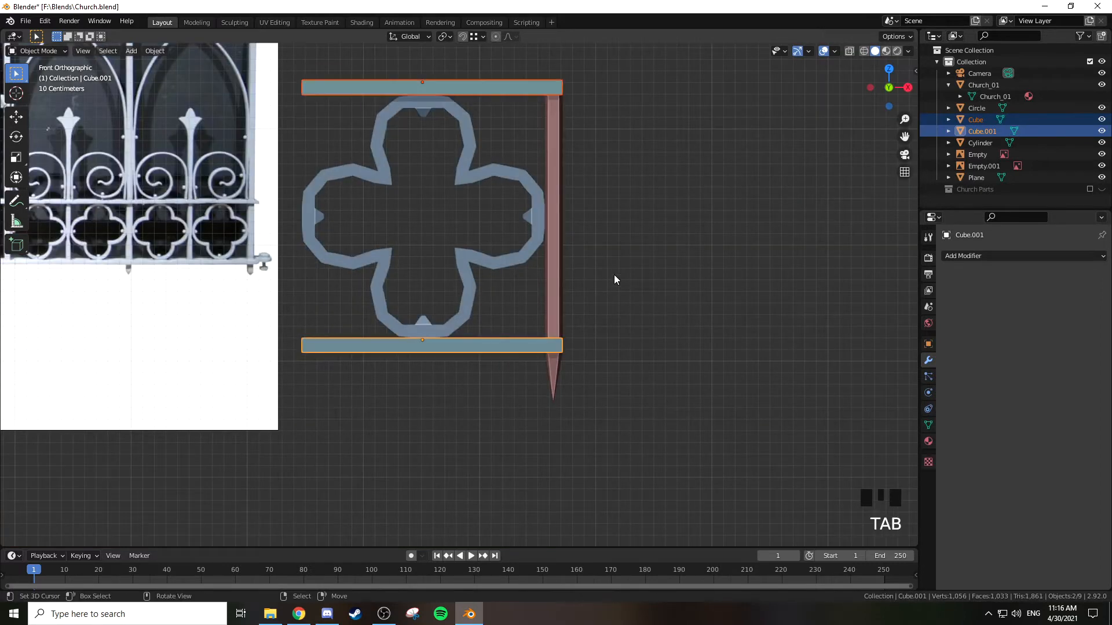
# Join both horizontal bars and the vertical bar into the quatrefoil object
pyautogui.keyDown('shift'); pyautogui.moveTo(612, 274); pyautogui.dragTo(675, 347, button='middle'); pyautogui.keyUp('shift')
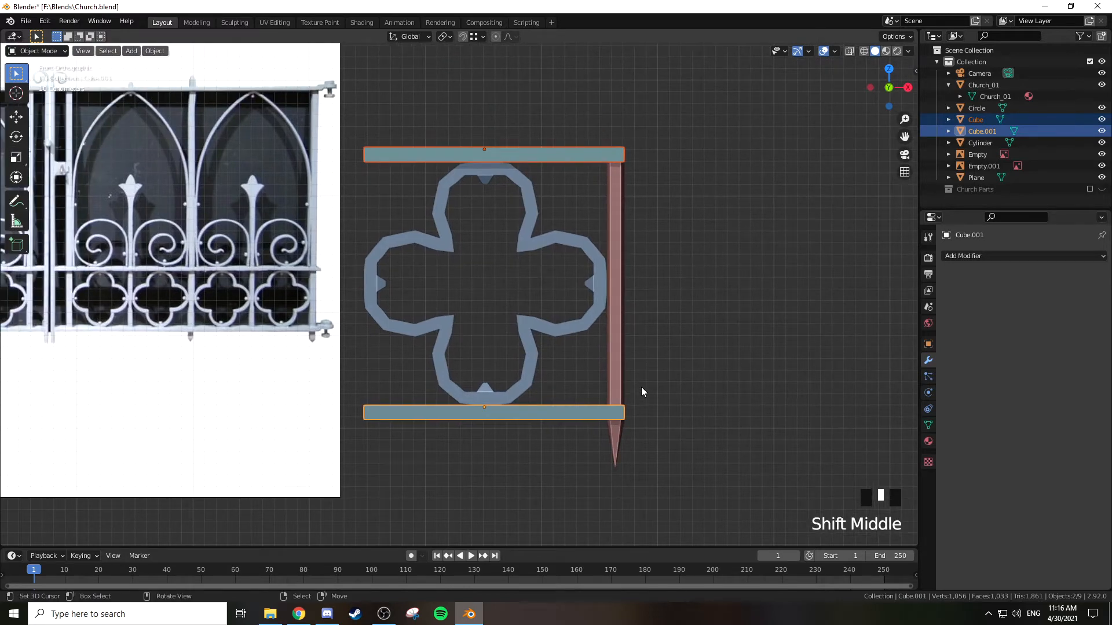
pyautogui.rightClick(592, 313)
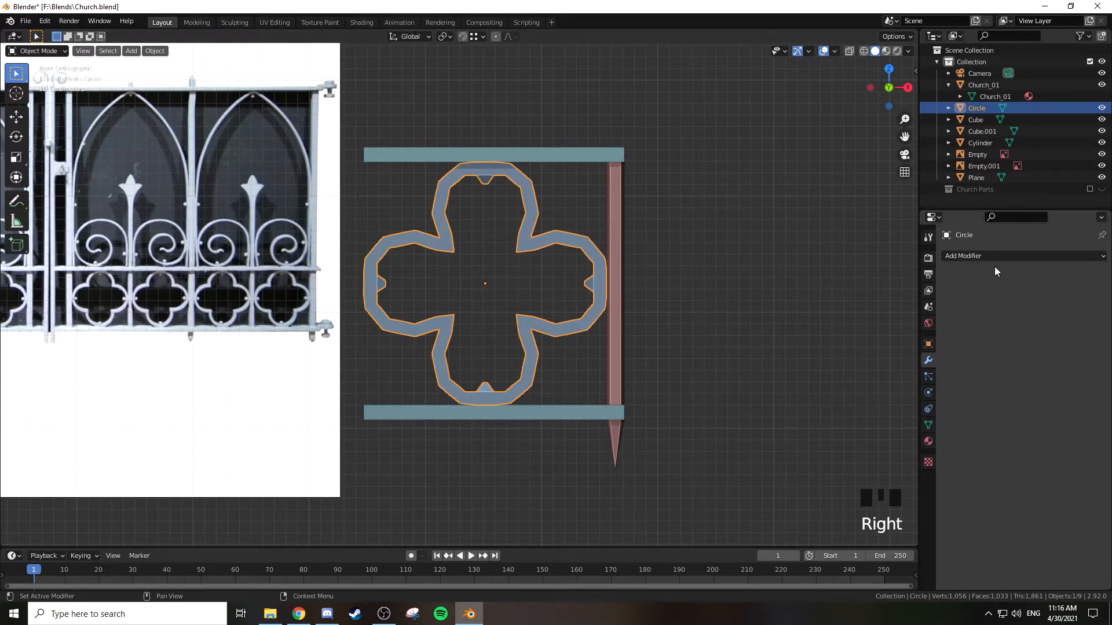
pyautogui.rightClick(612, 412)
pyautogui.rightClick(612, 411)
pyautogui.rightClick(613, 411)
pyautogui.rightClick(612, 411)
pyautogui.keyDown('shift'); pyautogui.rightClick(581, 158); pyautogui.keyUp('shift')
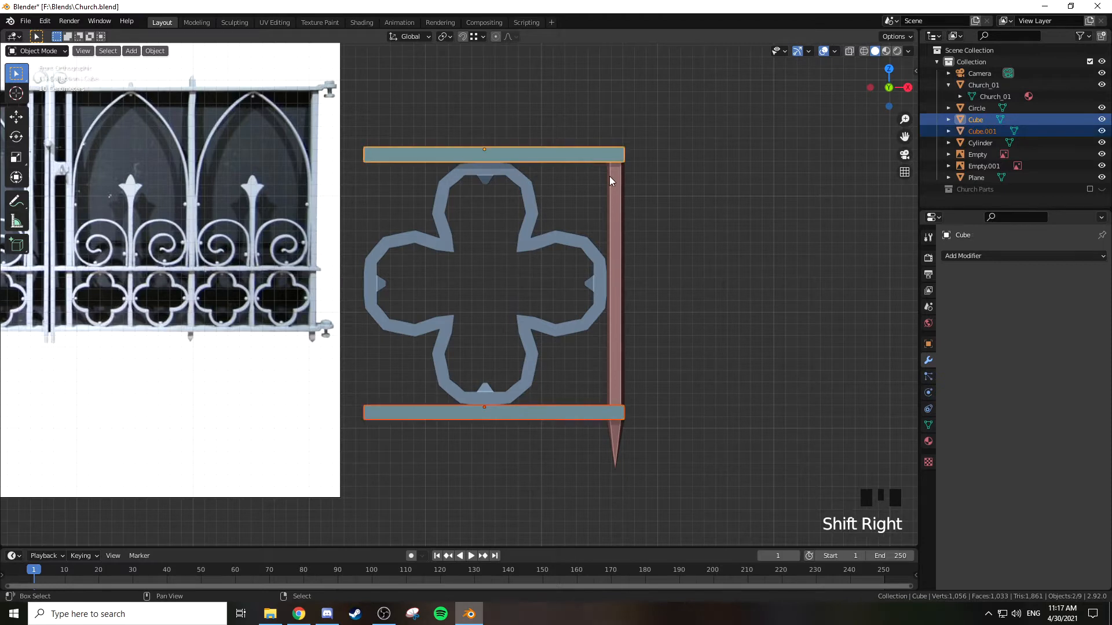
pyautogui.keyDown('shift'); pyautogui.rightClick(610, 176); pyautogui.keyUp('shift')
pyautogui.keyDown('shift'); pyautogui.rightClick(576, 243); pyautogui.keyUp('shift')
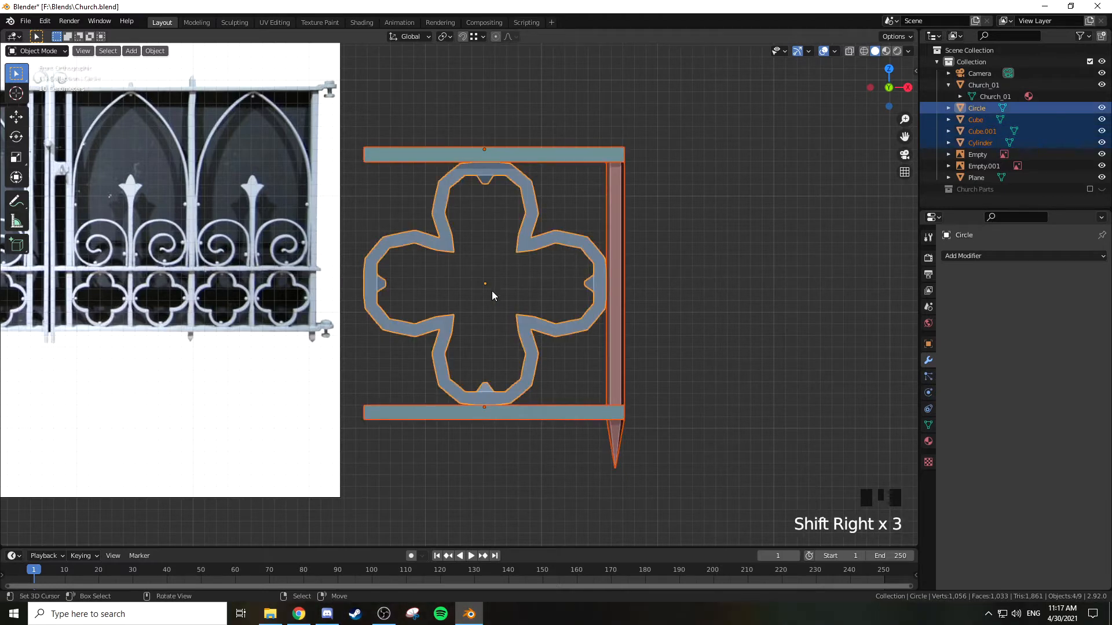
pyautogui.hotkey('ctrl', 'j')
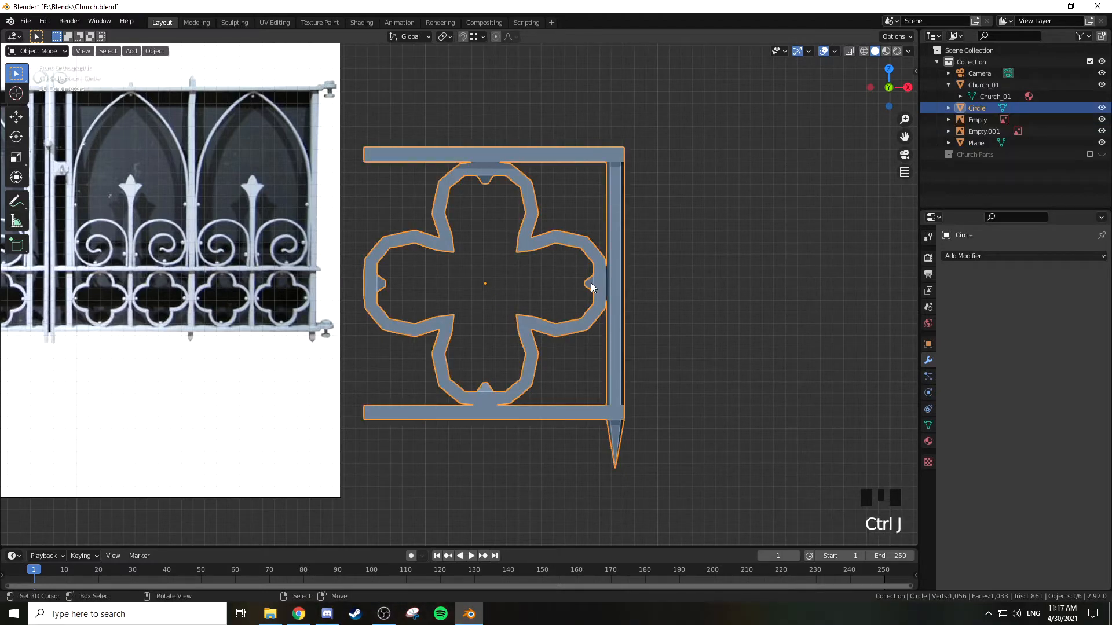
pyautogui.moveTo(591, 282); pyautogui.dragTo(680, 248, button='middle')
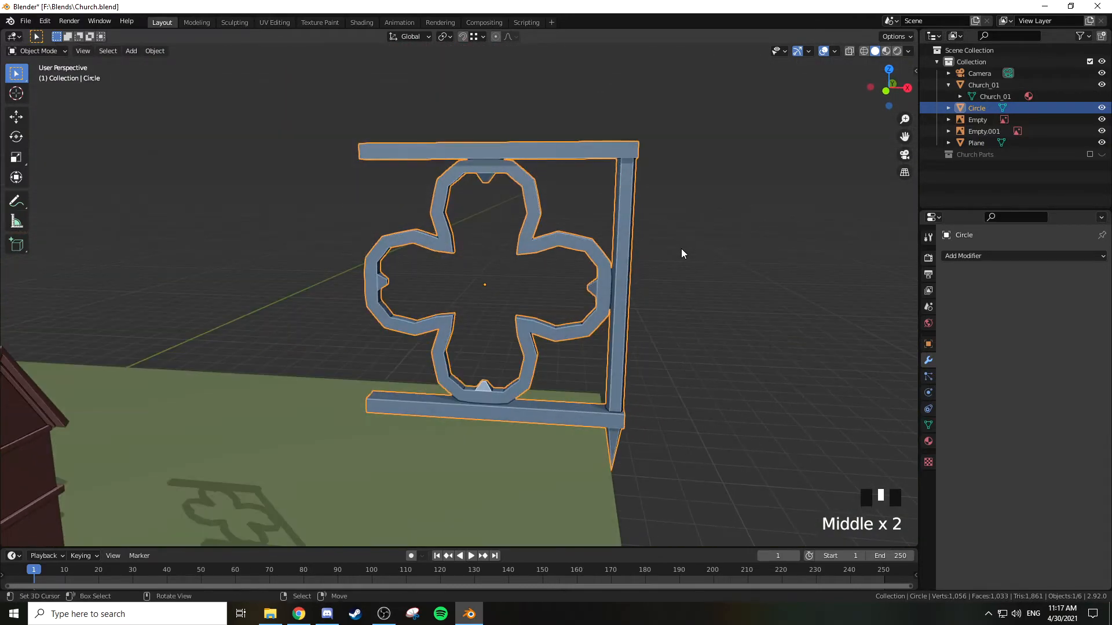
pyautogui.press('KP_1')
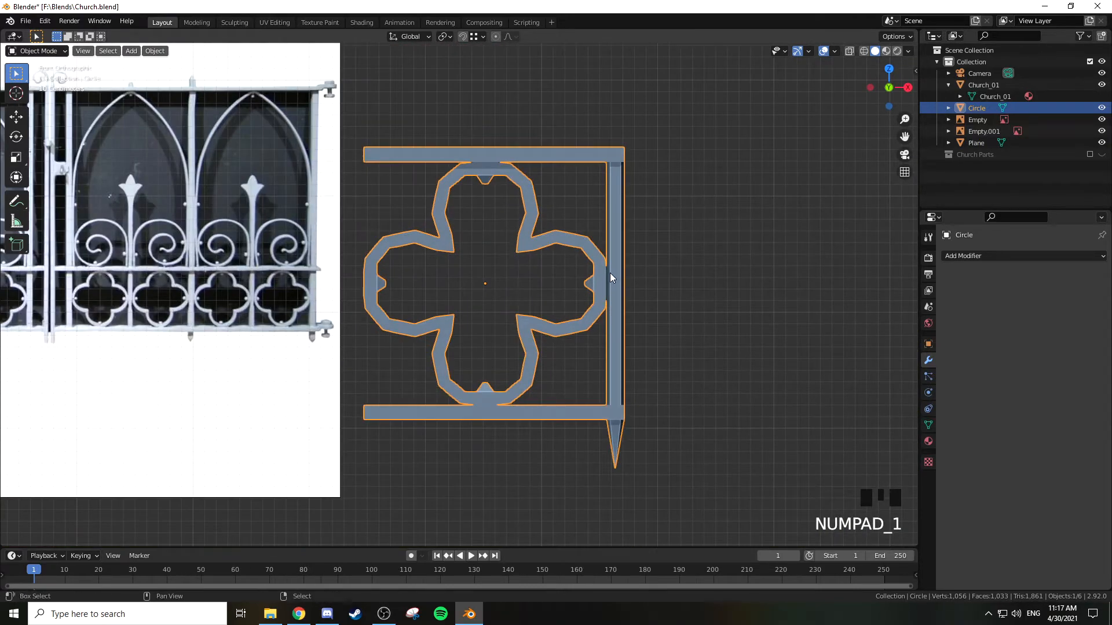
# Apply rotation and scale to the joined quatrefoil gate section
pyautogui.hotkey('shift', 'a')
pyautogui.press('Escape')
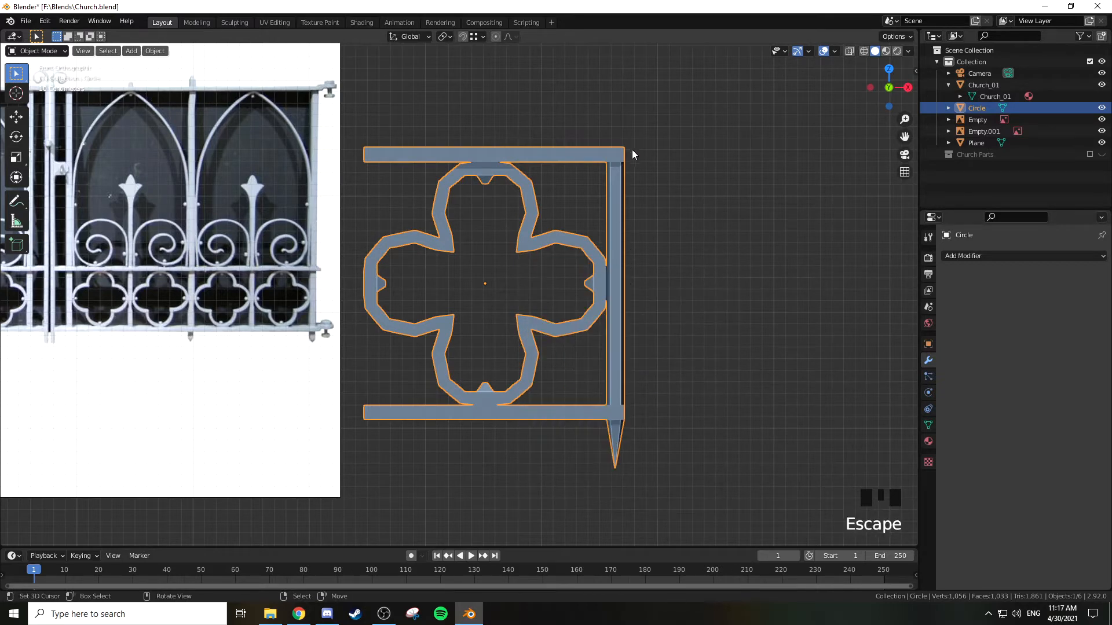
pyautogui.hotkey('ctrl', 'a')
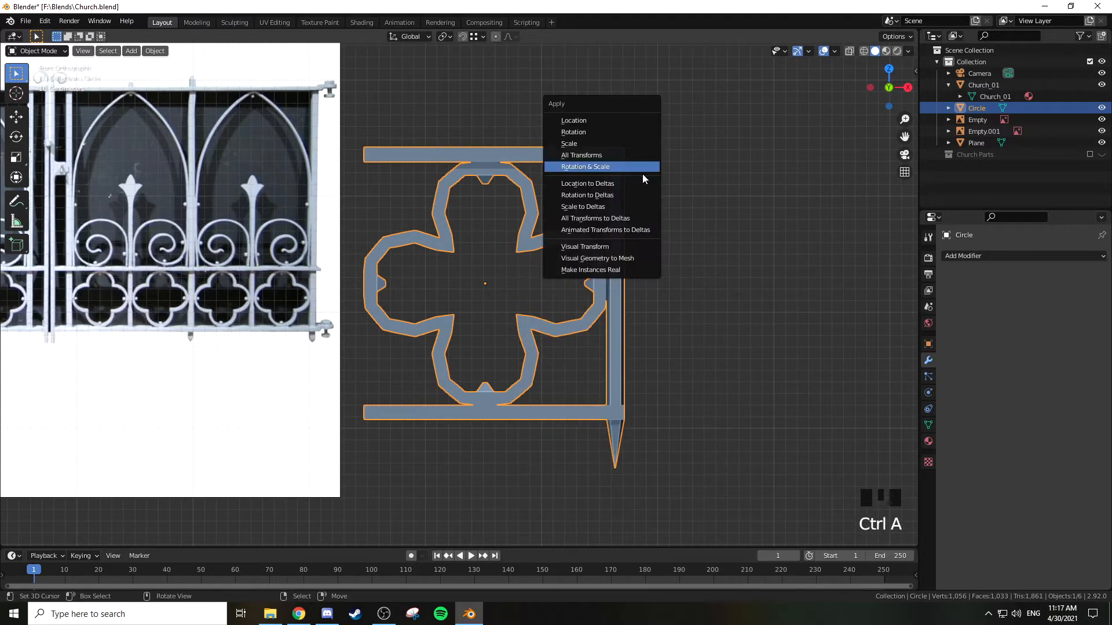
pyautogui.click(586, 163)
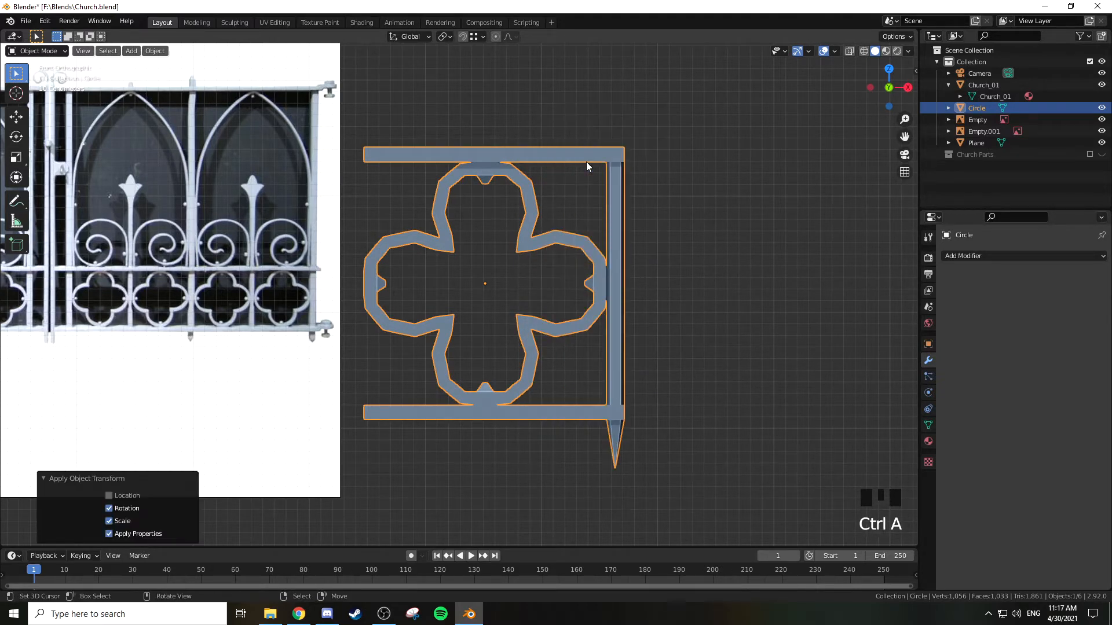
# Try repeating the gate section along X with an Array modifier set to a count of 5
pyautogui.click(990, 255)
pyautogui.click(945, 311)
pyautogui.click(972, 256)
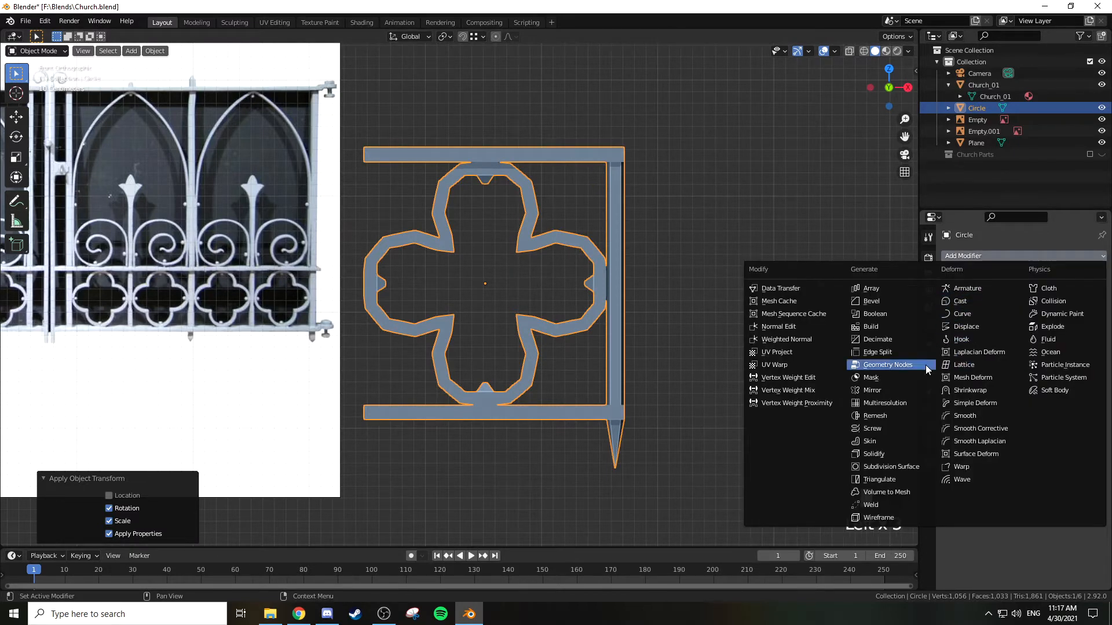
pyautogui.click(868, 288)
pyautogui.keyDown('shift'); pyautogui.moveTo(752, 274); pyautogui.dragTo(620, 300, button='middle'); pyautogui.keyUp('shift')
pyautogui.scroll(-3, 637, 299)
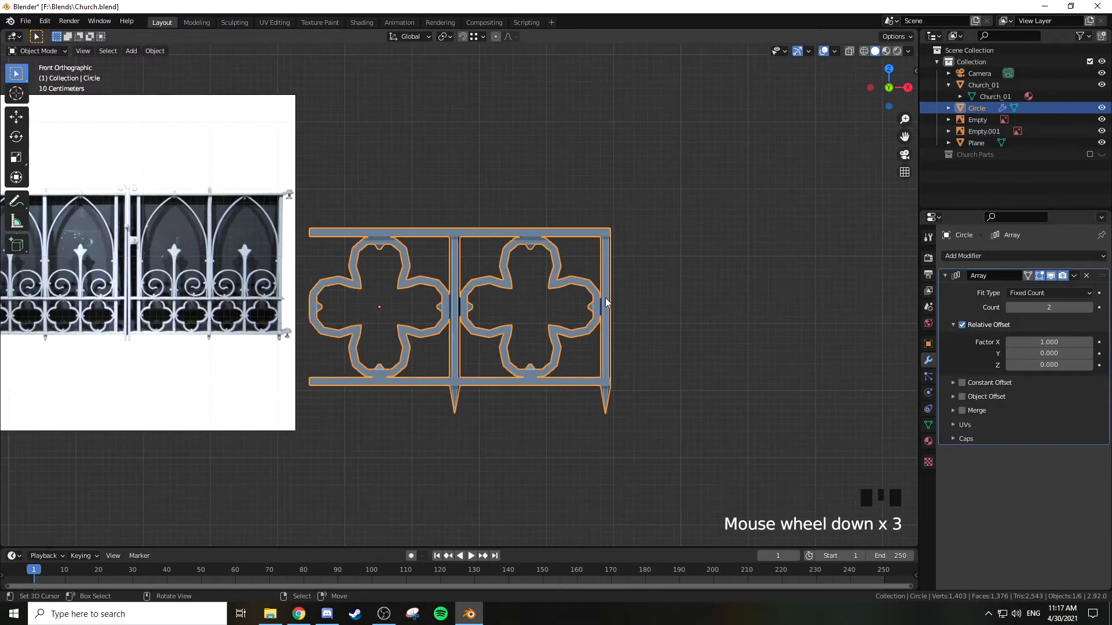
pyautogui.click(1089, 307)
pyautogui.click(1088, 308)
pyautogui.click(1088, 308)
pyautogui.click(1089, 308)
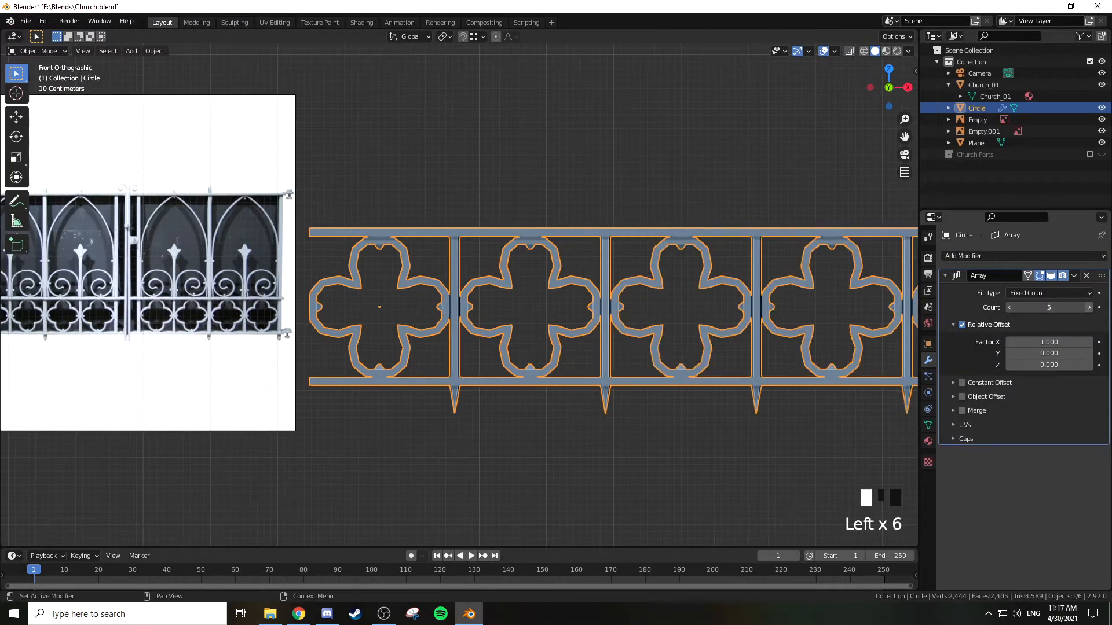
# Raise the array count to 10 to compare with the reference gate, and remove the Array modifier
pyautogui.scroll(-4, 727, 264)
pyautogui.keyDown('shift'); pyautogui.moveTo(727, 265); pyautogui.dragTo(608, 322, button='middle'); pyautogui.keyUp('shift')
pyautogui.click(1089, 308)
pyautogui.click(1089, 308)
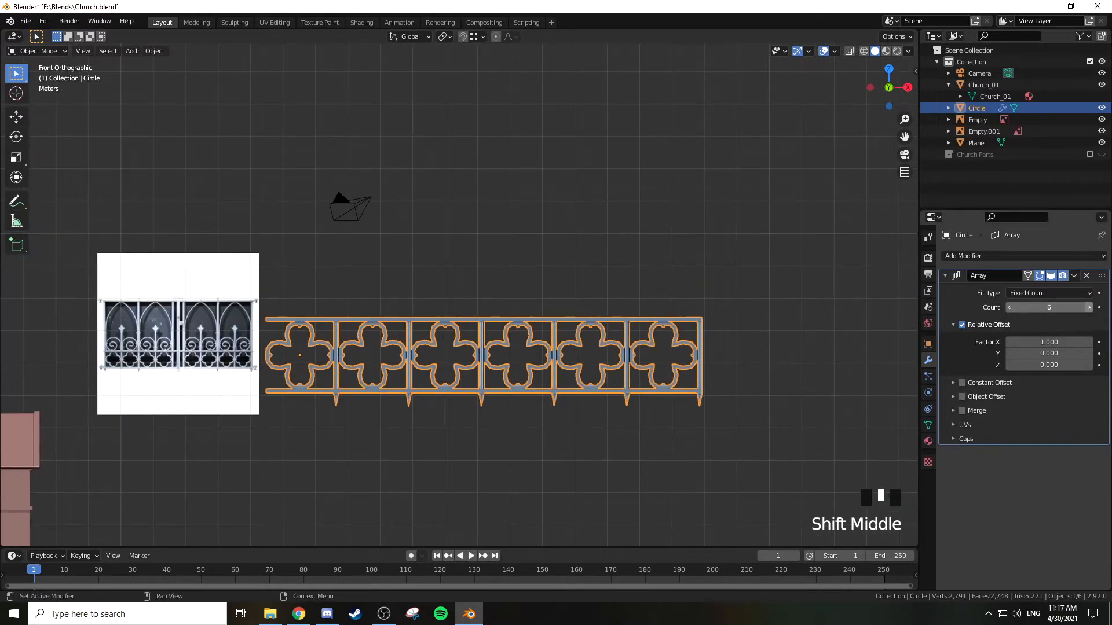
pyautogui.click(1089, 308)
pyautogui.click(1088, 308)
pyautogui.keyDown('shift'); pyautogui.moveTo(737, 303); pyautogui.dragTo(582, 318, button='middle'); pyautogui.keyUp('shift')
pyautogui.scroll(3, 405, 375)
pyautogui.keyDown('shift'); pyautogui.moveTo(406, 376); pyautogui.dragTo(502, 255, button='middle'); pyautogui.keyUp('shift')
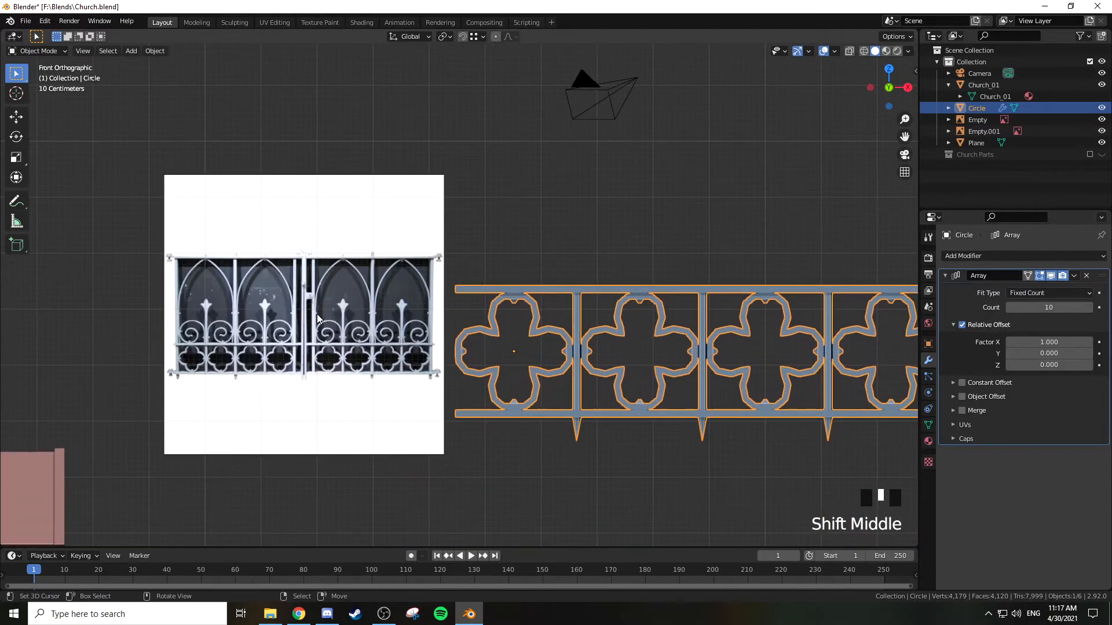
pyautogui.click(1086, 276)
# Add a 2 m plane and move it about 11.9 m along X and 5 m along Z, just above the gate section
pyautogui.scroll(4, 616, 281)
pyautogui.press('Tab')
pyautogui.press('Tab')
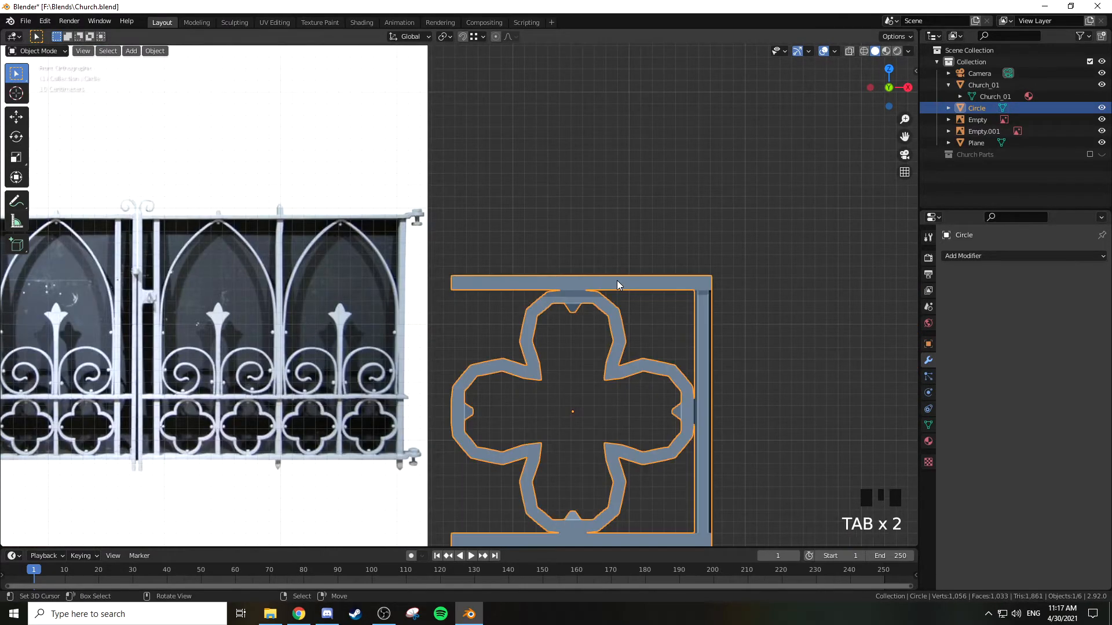
pyautogui.hotkey('shift', 'a')
pyautogui.moveTo(614, 280)
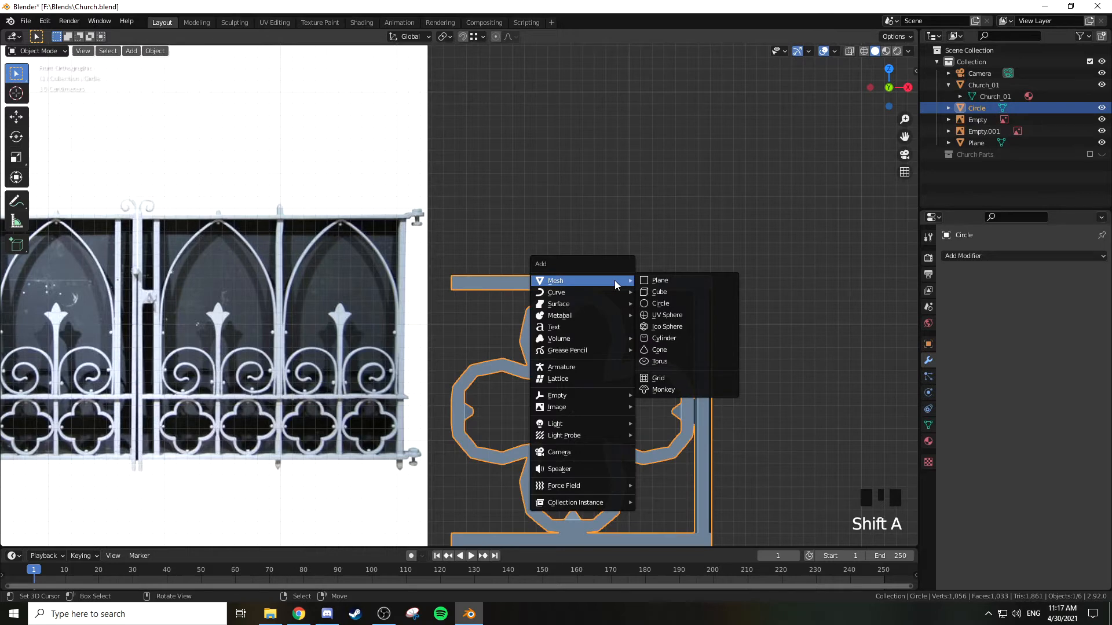
pyautogui.click(666, 283)
pyautogui.scroll(-6, 365, 360)
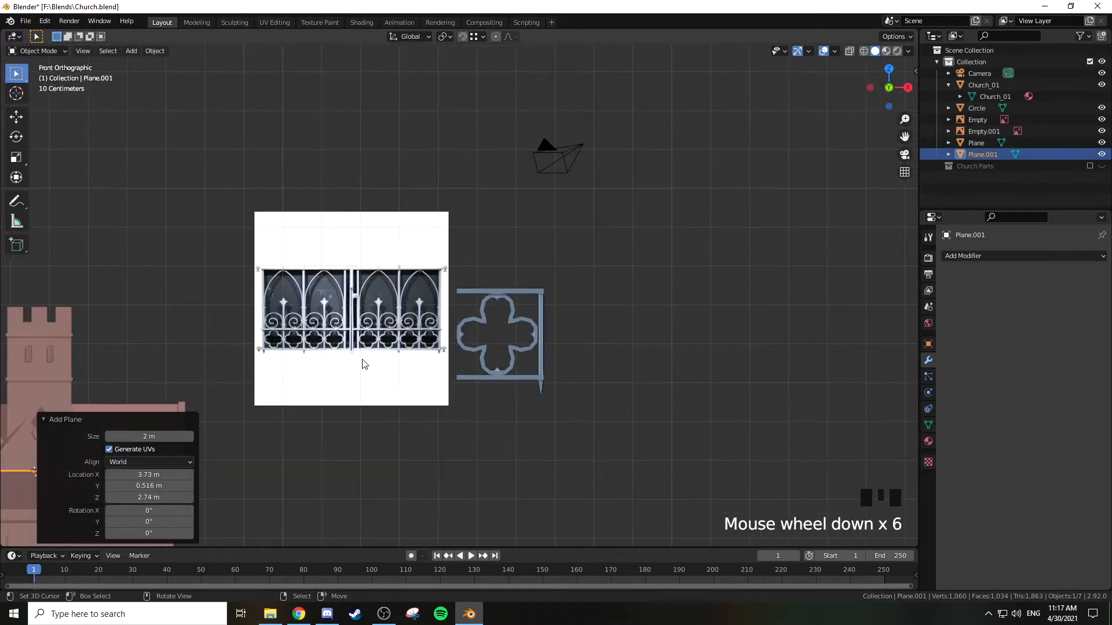
pyautogui.press('g')
pyautogui.click(825, 170)
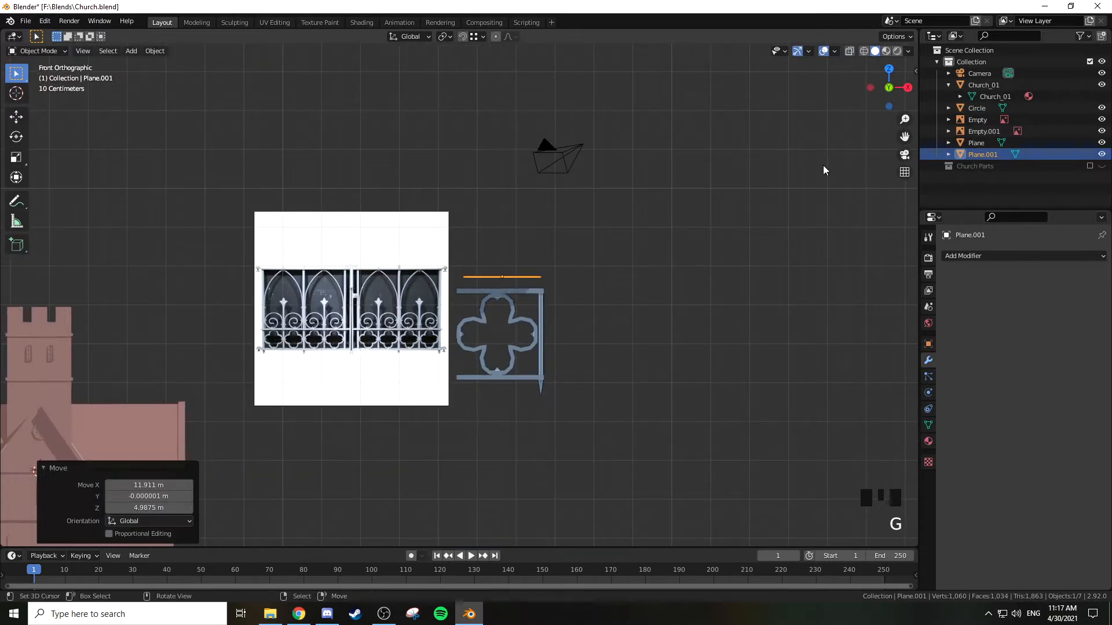
# Merge all vertices of the new plane at their center and switch to vertex selection
pyautogui.press('KP_Decimal')
pyautogui.press('Tab')
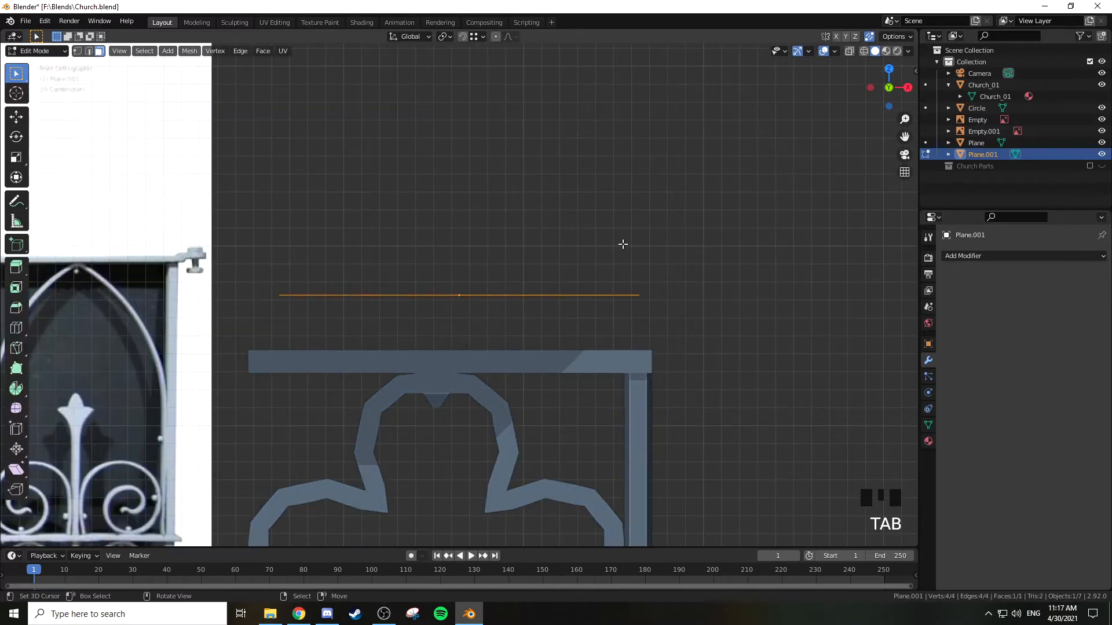
pyautogui.press('m')
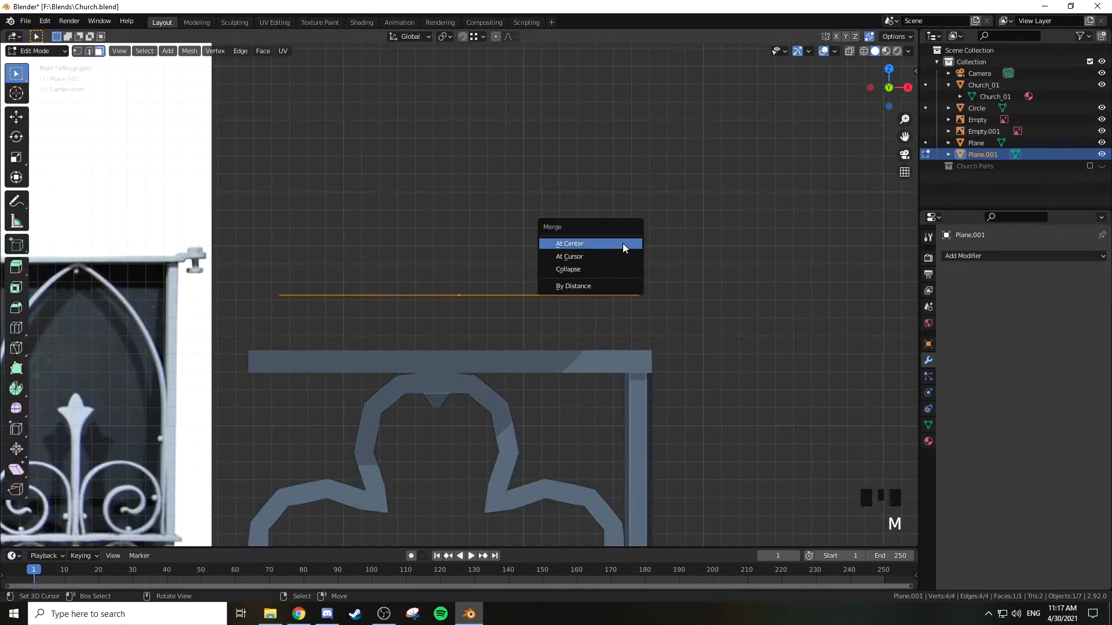
pyautogui.click(623, 243)
pyautogui.press('1')
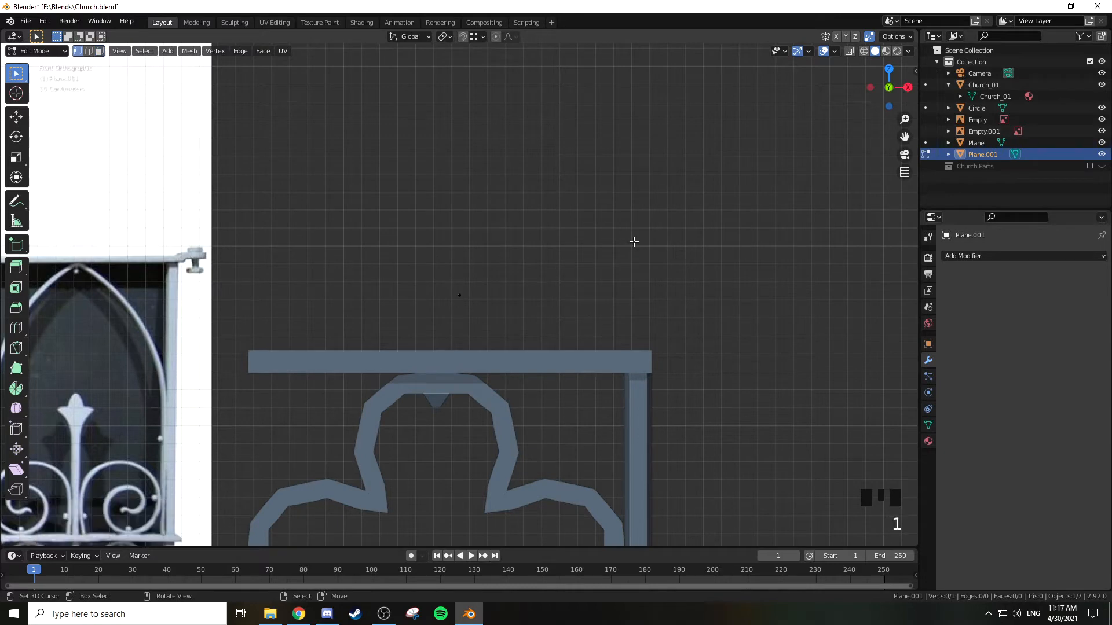
# Move the single vertex about -0.10 m in X and -0.29 m in Z to the upper bar, and extrude it about 0.64 m up along Z
pyautogui.rightClick(470, 291)
pyautogui.press('g')
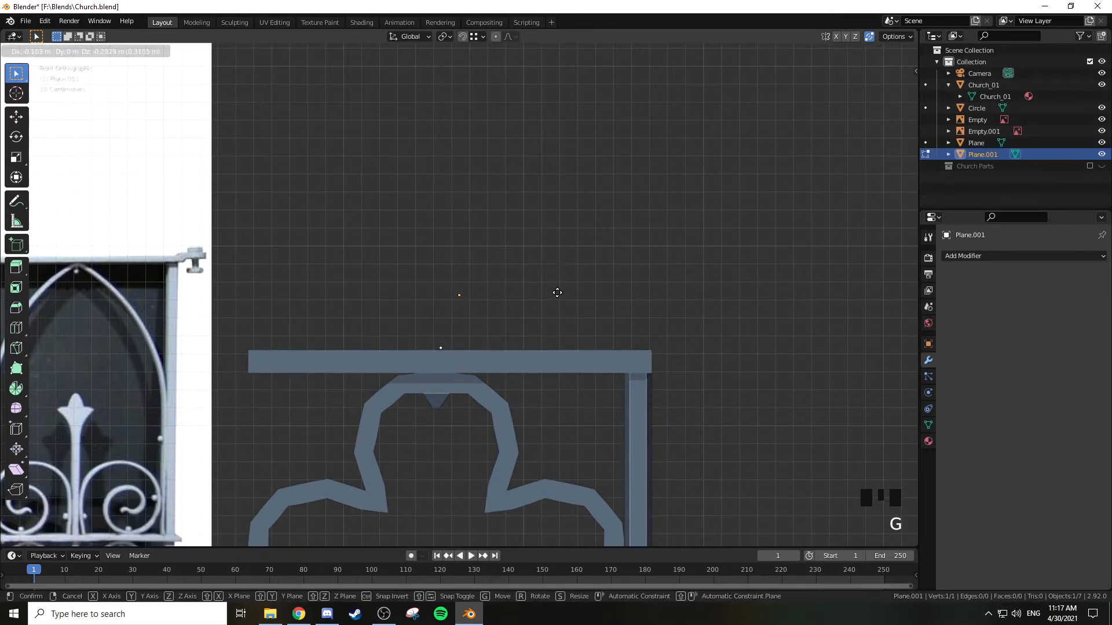
pyautogui.click(557, 291)
pyautogui.press('e')
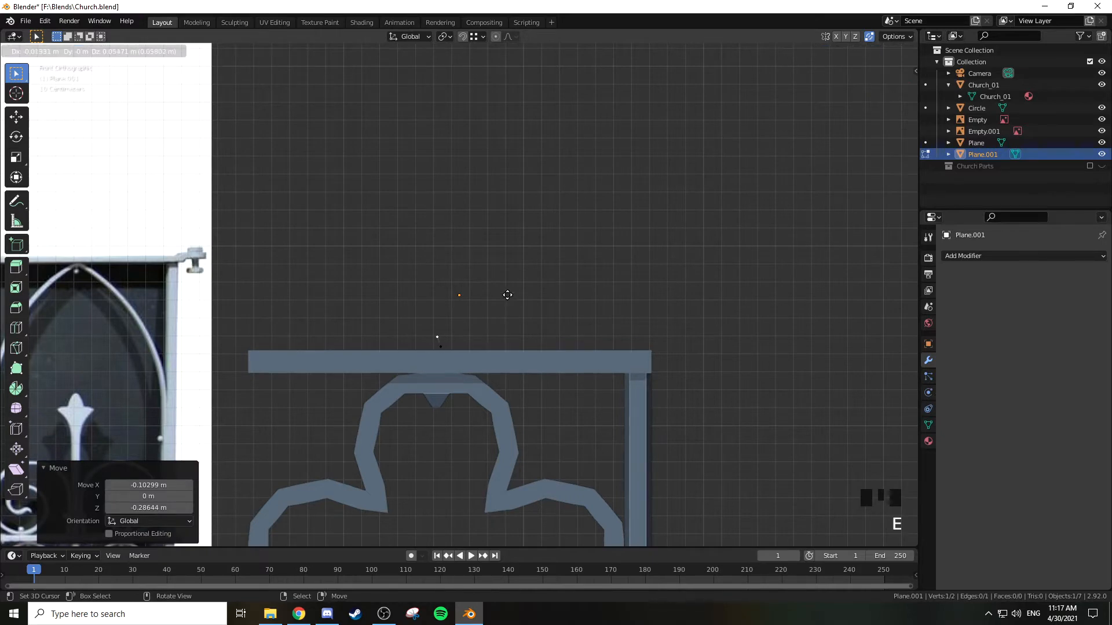
pyautogui.press('z')
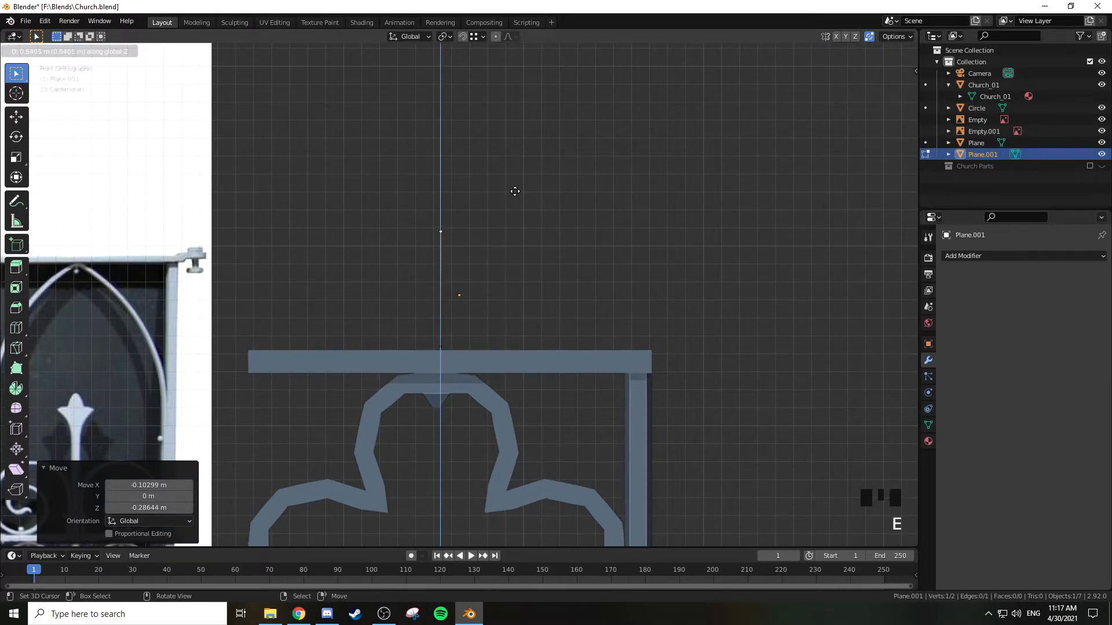
pyautogui.click(514, 193)
# Extrude three branches from the stem's upper vertex: one diagonally up-left, one straight up, and one diagonally up-right
pyautogui.keyDown('shift'); pyautogui.moveTo(501, 227); pyautogui.dragTo(642, 215, button='middle'); pyautogui.keyUp('shift')
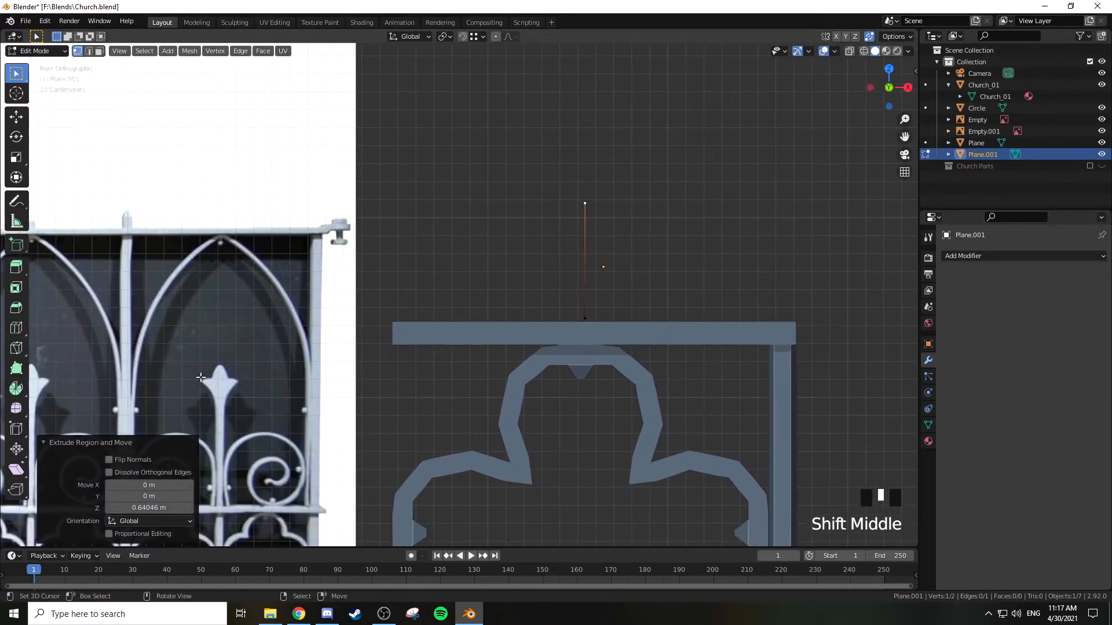
pyautogui.keyDown('shift'); pyautogui.moveTo(635, 200); pyautogui.dragTo(620, 265, button='middle'); pyautogui.keyUp('shift')
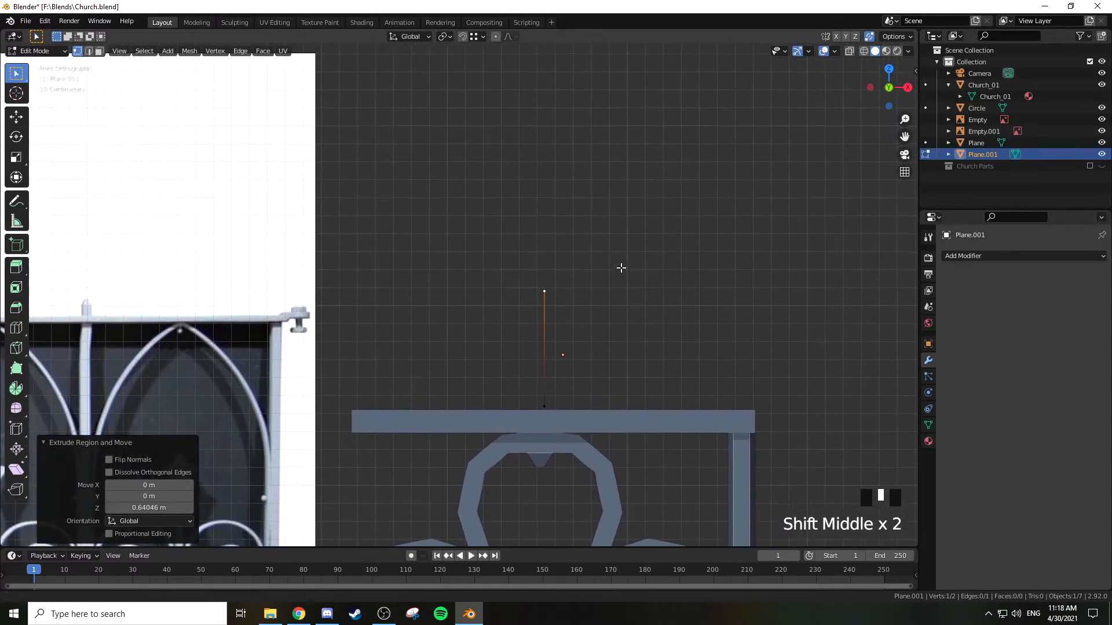
pyautogui.press('e')
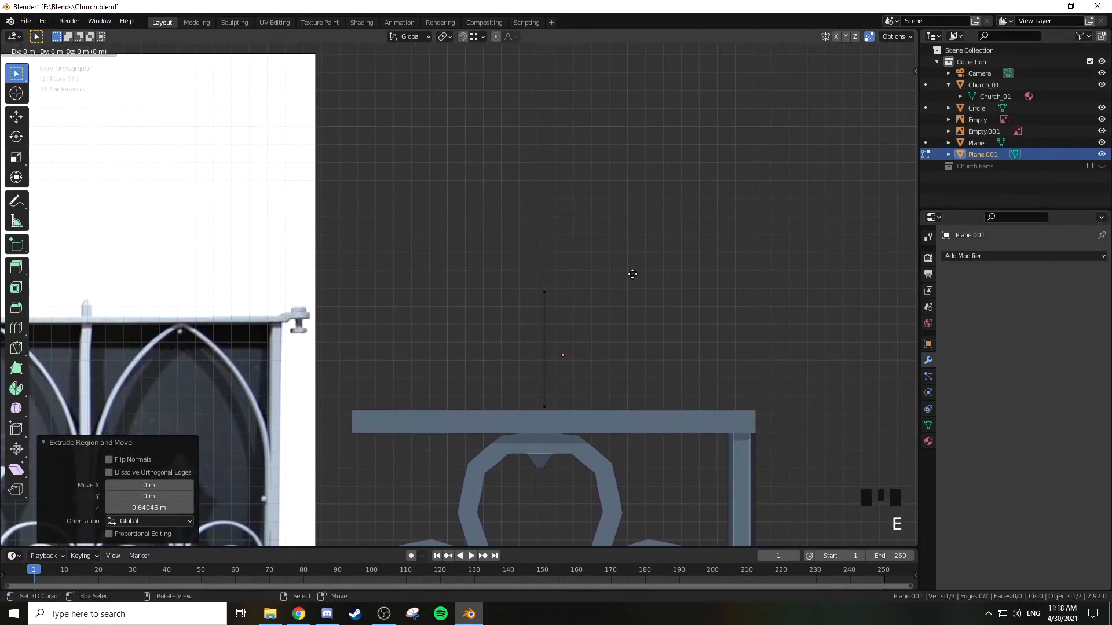
pyautogui.click(611, 250)
pyautogui.rightClick(549, 291)
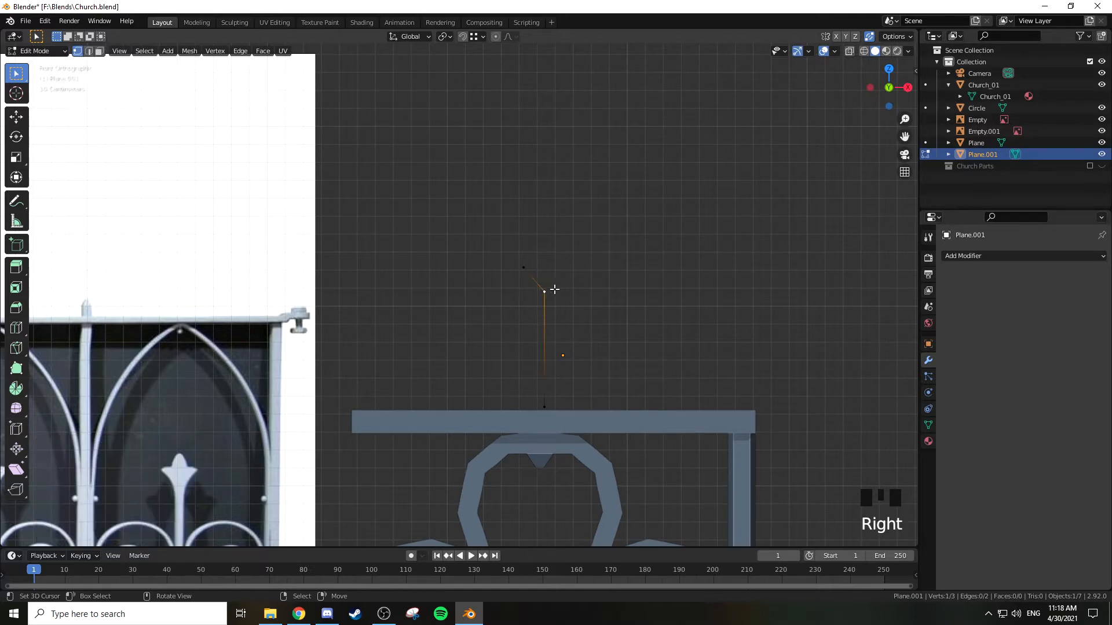
pyautogui.scroll(3, 573, 283)
pyautogui.moveTo(609, 281)
pyautogui.keyDown('shift'); pyautogui.mouseDown(button='middle')
pyautogui.moveTo(633, 289)
pyautogui.moveTo(596, 266)
pyautogui.mouseUp(button='middle'); pyautogui.keyUp('shift')
pyautogui.press('e')
pyautogui.click(596, 164)
pyautogui.rightClick(545, 299)
pyautogui.press('e')
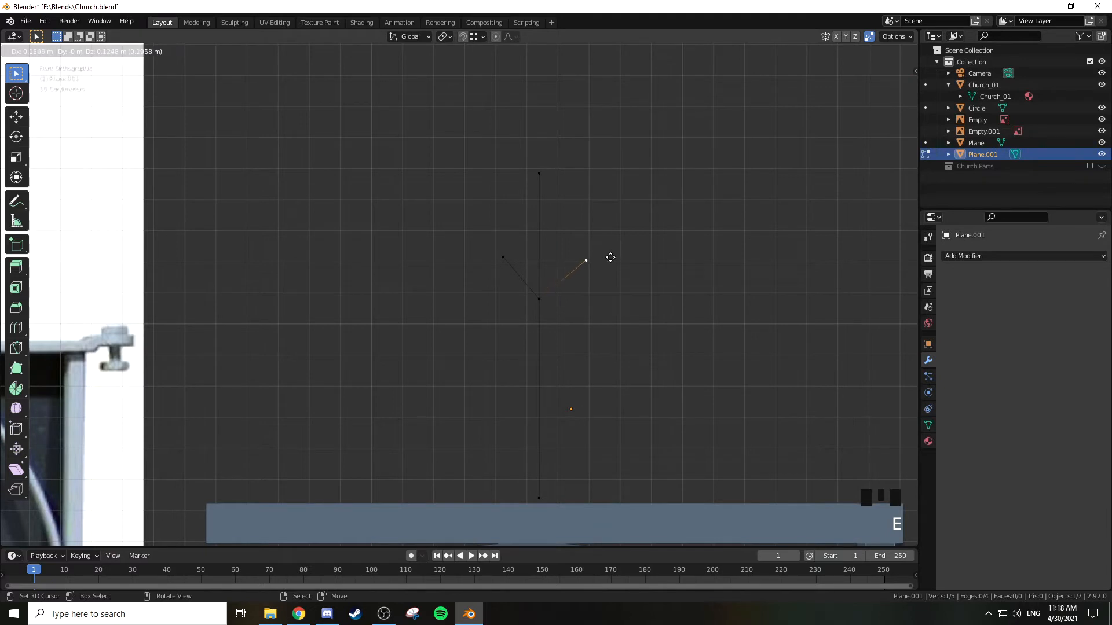
pyautogui.click(606, 258)
# Move the end vertices of both side branches outward and upward to widen the finial, and return to Object Mode
pyautogui.rightClick(508, 257)
pyautogui.press('s')
pyautogui.press('g')
pyautogui.click(508, 236)
pyautogui.rightClick(596, 252)
pyautogui.press('g')
pyautogui.click(625, 237)
pyautogui.keyDown('shift'); pyautogui.moveTo(624, 237); pyautogui.dragTo(558, 268, button='middle'); pyautogui.keyUp('shift')
pyautogui.press('Tab')
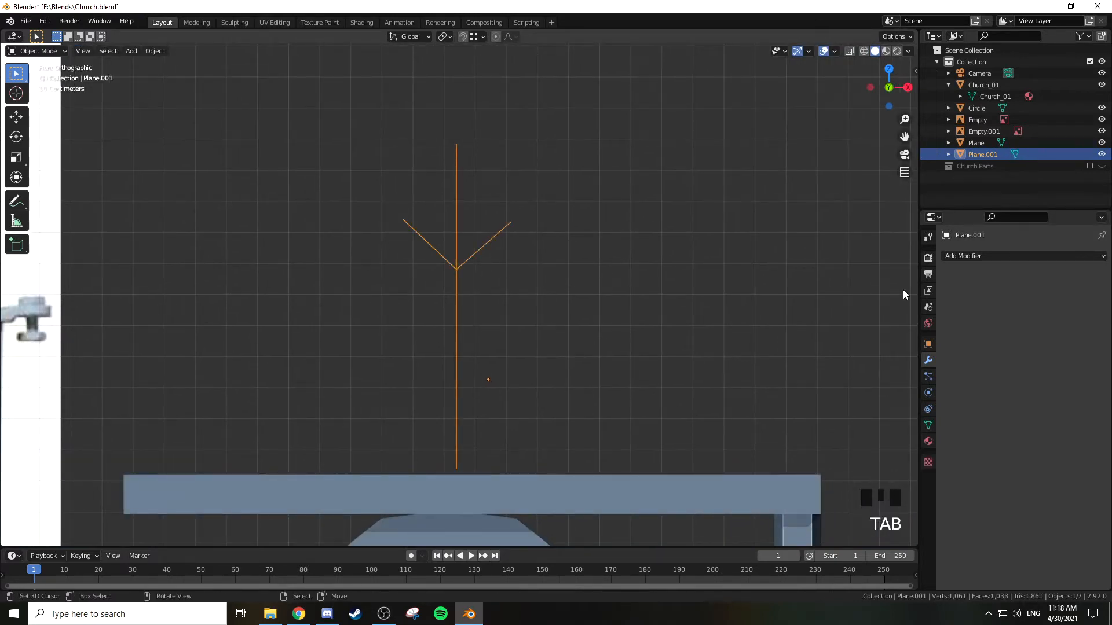
# Add a Skin modifier to the branched finial and scale the skin radius of all its vertices to about 0.076
pyautogui.click(1008, 256)
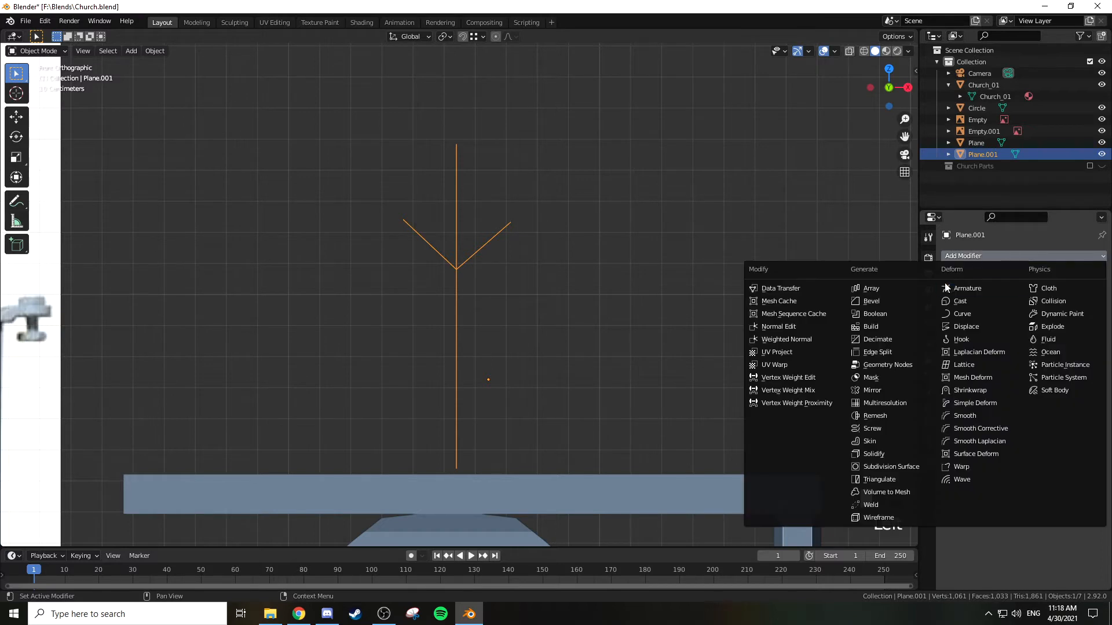
pyautogui.click(879, 441)
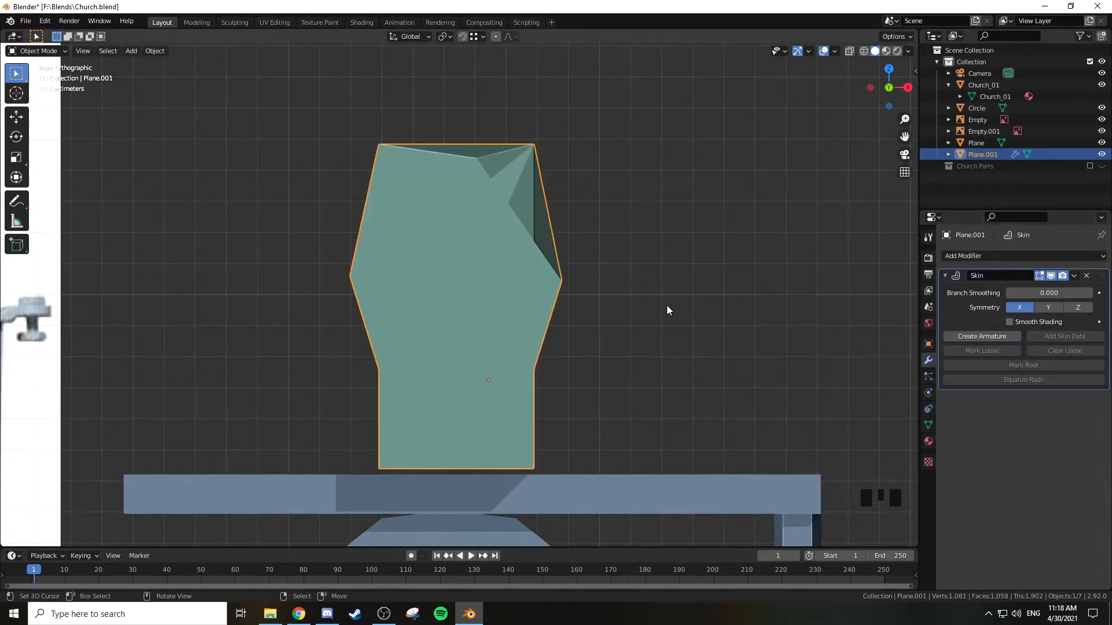
pyautogui.press('Tab')
pyautogui.press('a')
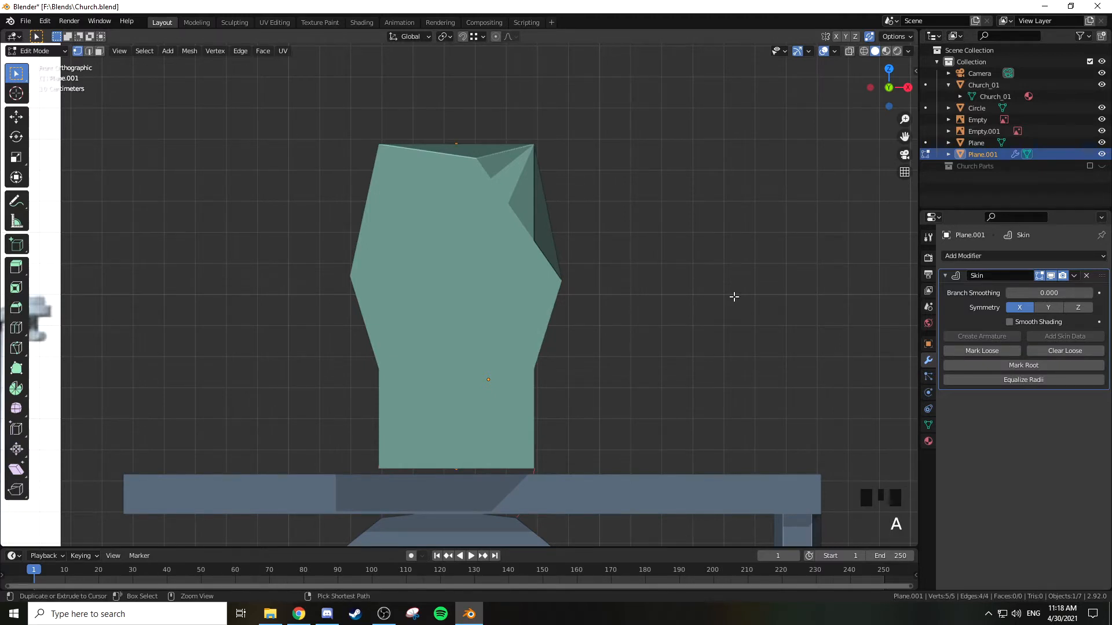
pyautogui.hotkey('ctrl', 'a')
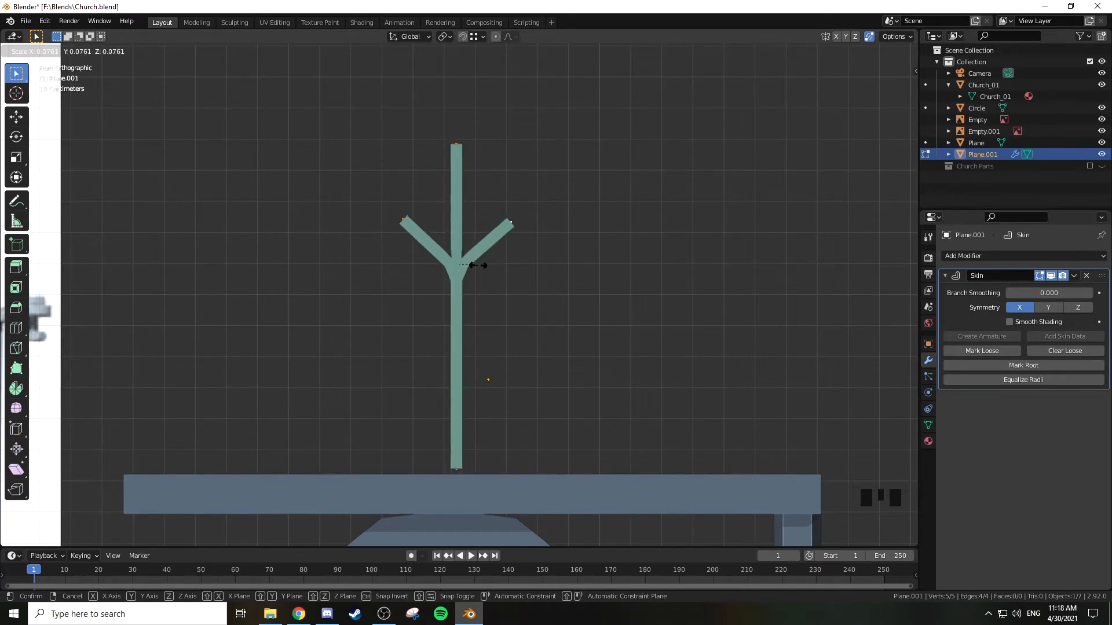
pyautogui.click(478, 265)
pyautogui.scroll(3, 483, 266)
pyautogui.scroll(-2, 508, 268)
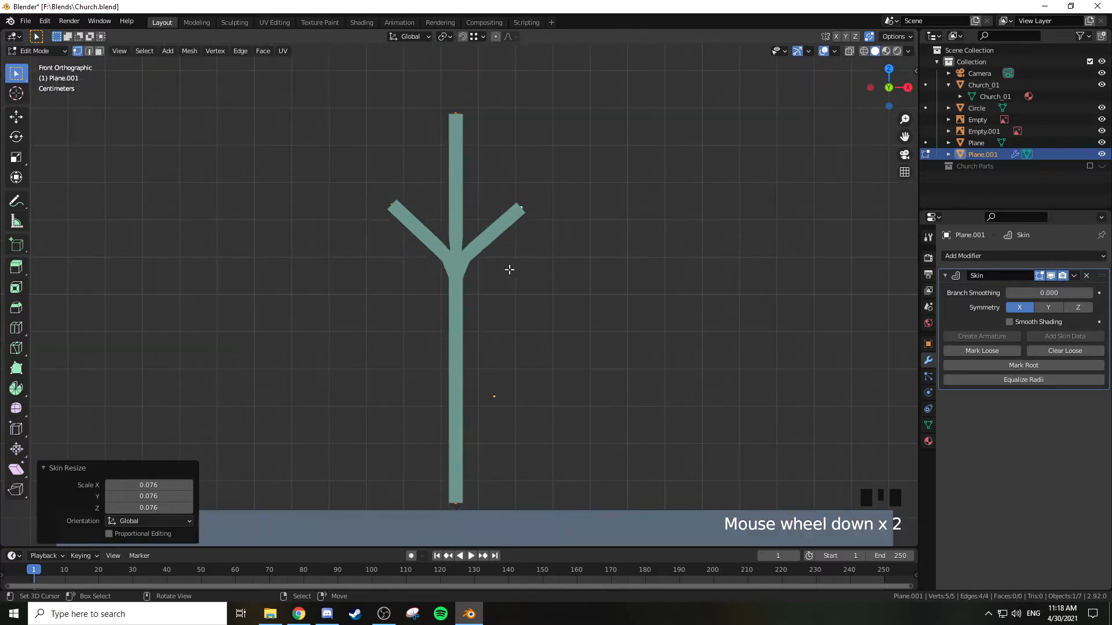
# Try enlarging the skin radius at the vertex where the finial's branches meet, in wireframe and solid shading
pyautogui.press('Tab')
pyautogui.press('Tab')
pyautogui.press('z')
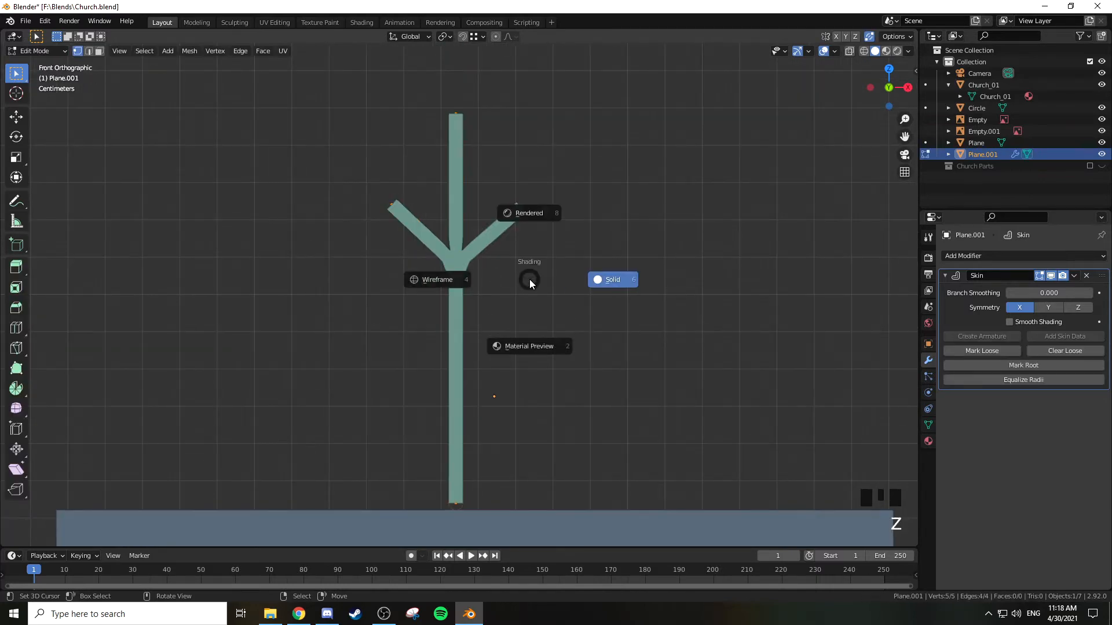
pyautogui.click(453, 286)
pyautogui.rightClick(463, 267)
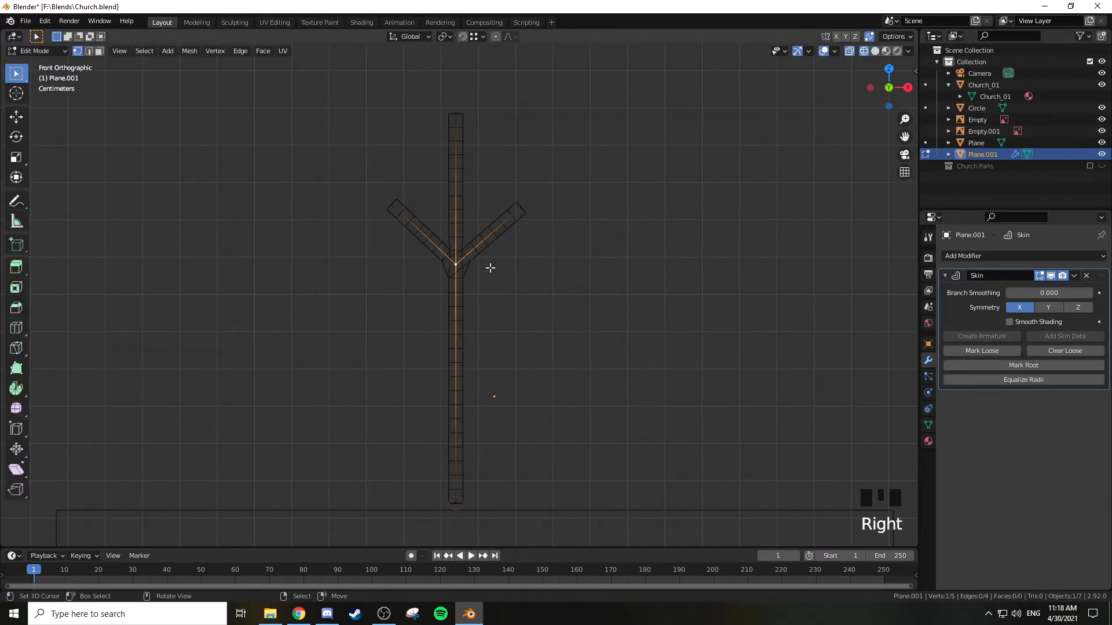
pyautogui.hotkey('ctrl', 'a')
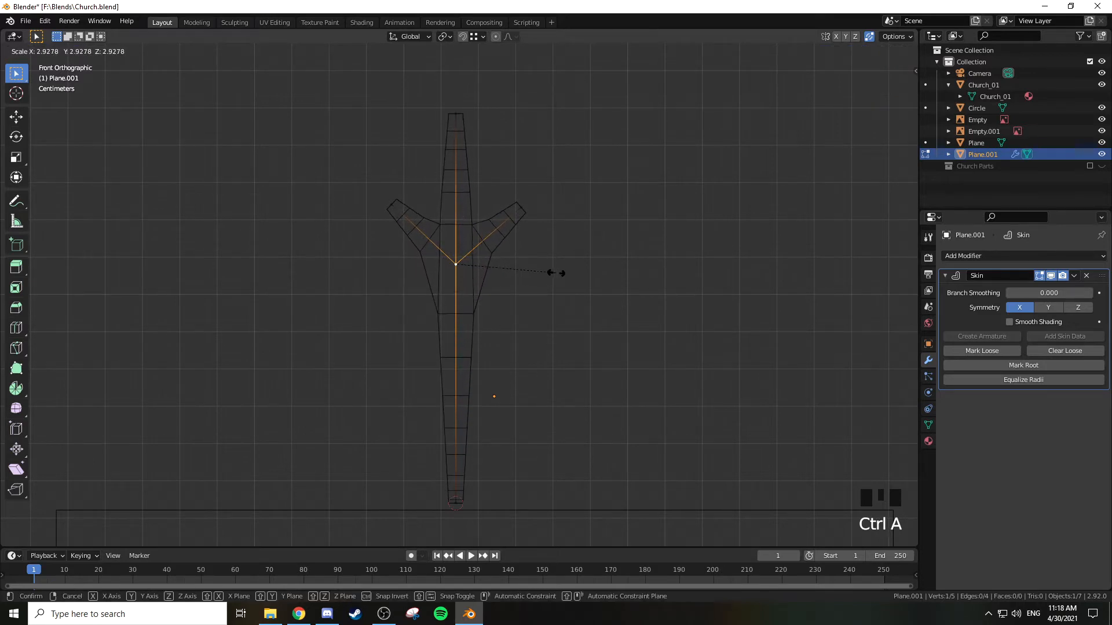
pyautogui.rightClick(556, 287)
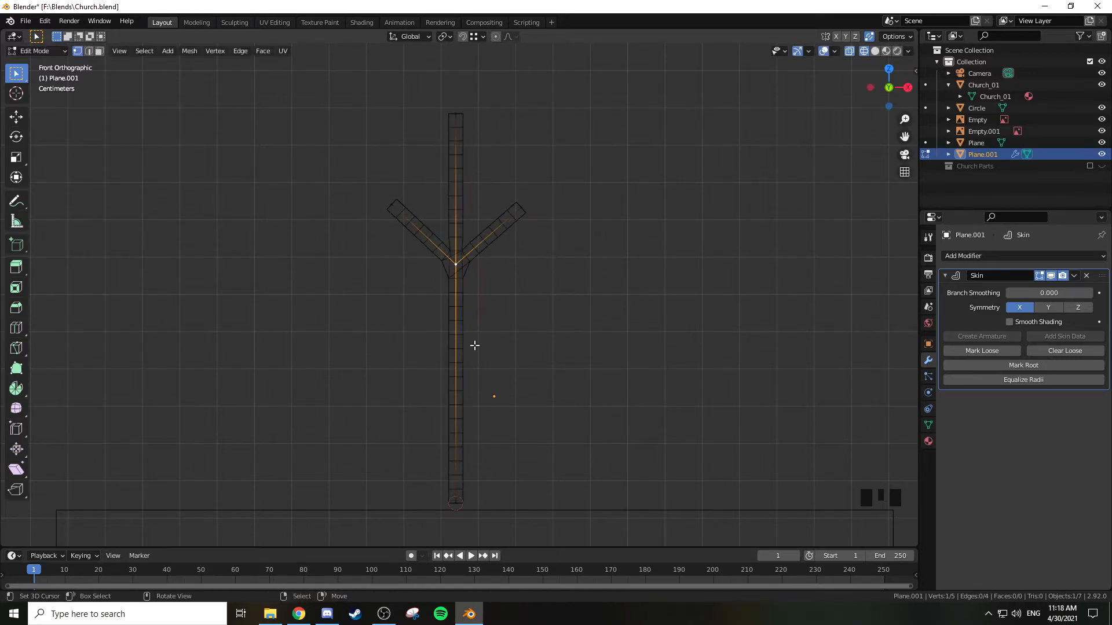
pyautogui.press('z')
pyautogui.click(766, 297)
pyautogui.hotkey('ctrl', 'a')
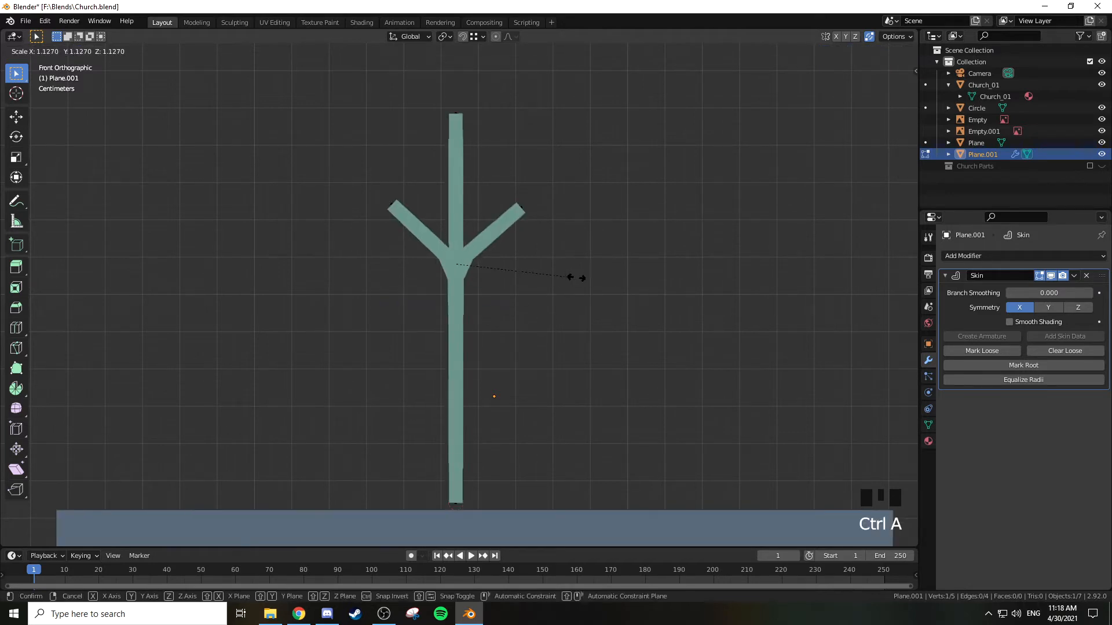
pyautogui.rightClick(582, 283)
# Subdivide the finial's stem edge below the branch junction once, and return to vertex selection
pyautogui.press('z')
pyautogui.click(454, 350)
pyautogui.press('2')
pyautogui.rightClick(457, 350)
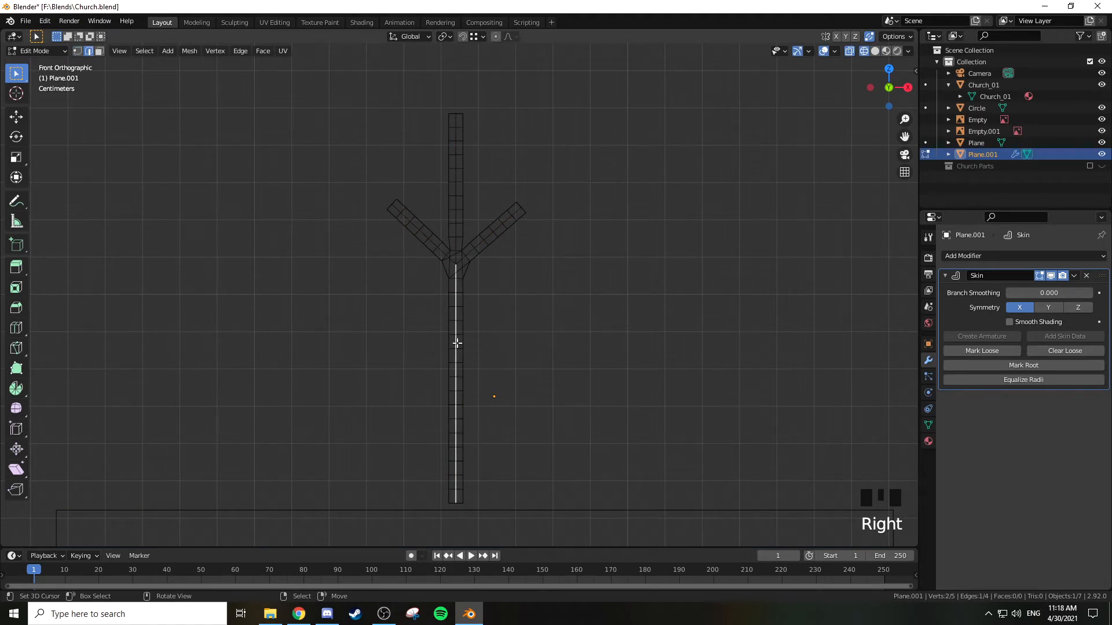
pyautogui.press('w')
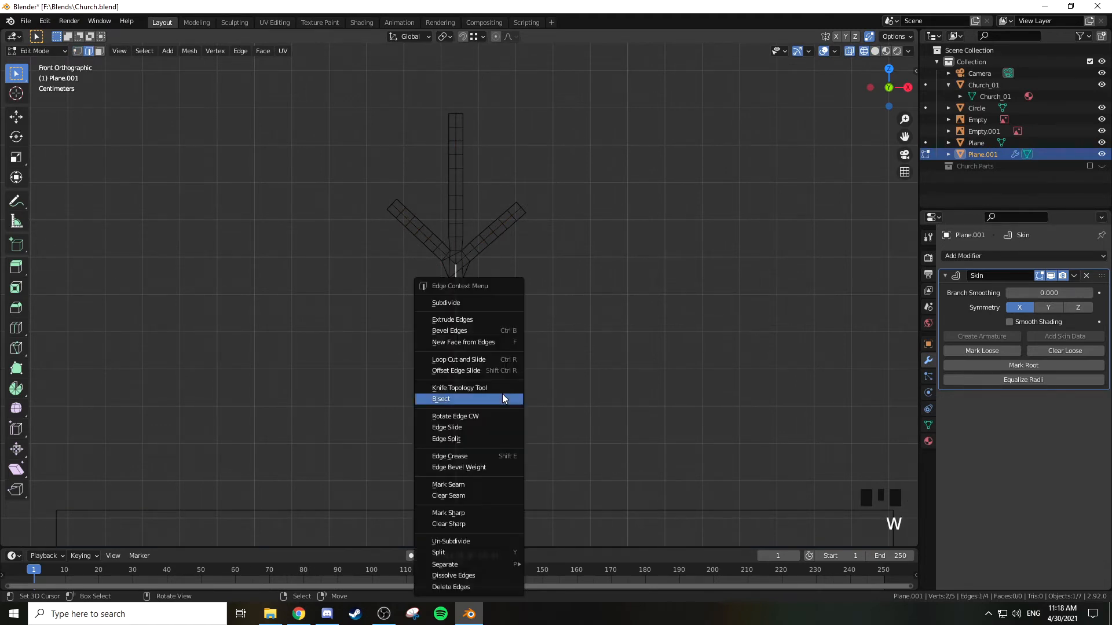
pyautogui.click(474, 305)
pyautogui.press('1')
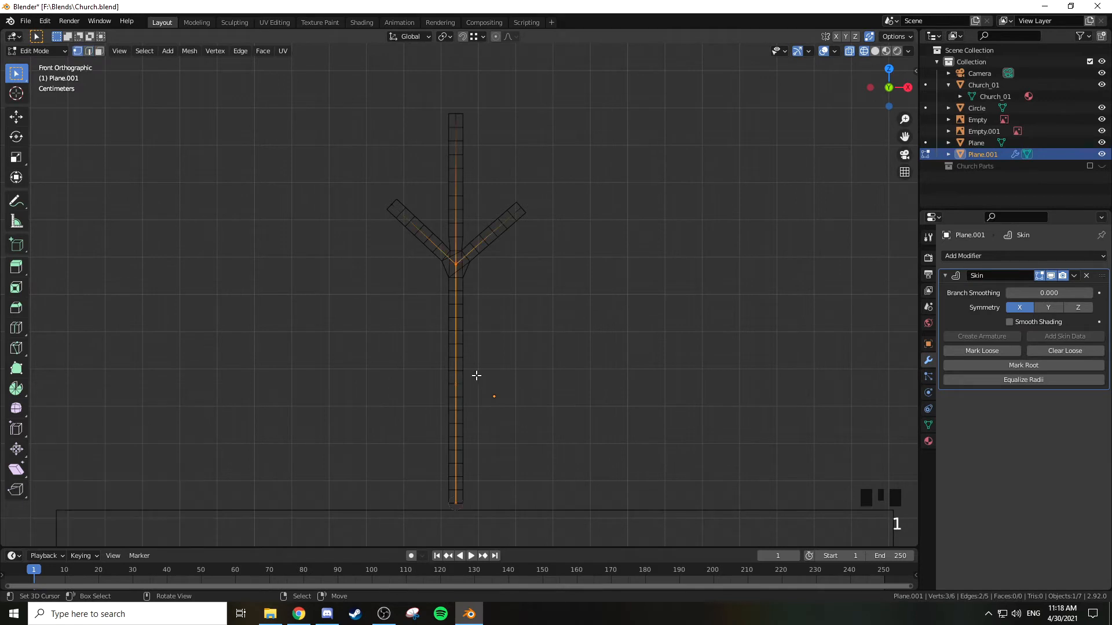
# Slide the stem's middle vertex up along its edge by a factor of about 0.757, close to the branch junction
pyautogui.rightClick(463, 379)
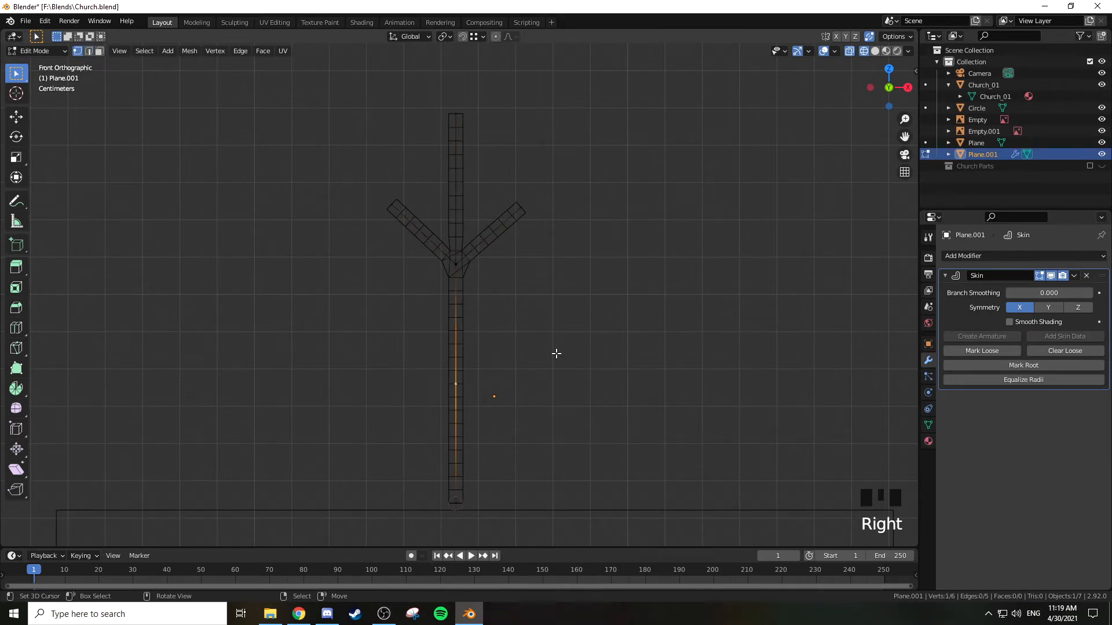
pyautogui.moveTo(566, 343); pyautogui.dragTo(553, 365, button='middle')
pyautogui.scroll(2, 555, 372)
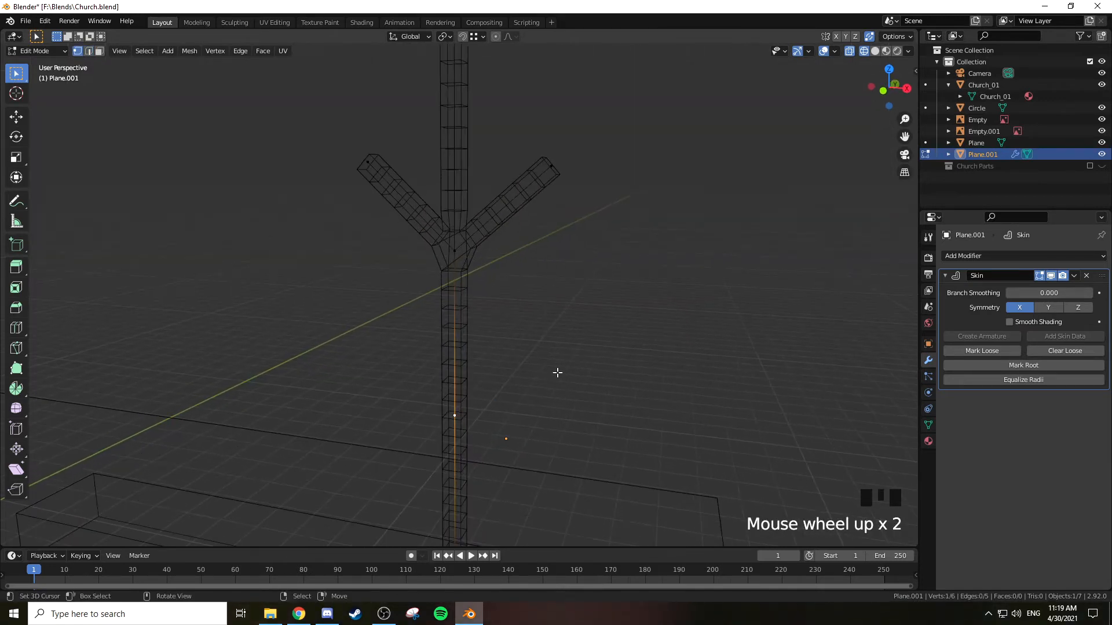
pyautogui.press('g')
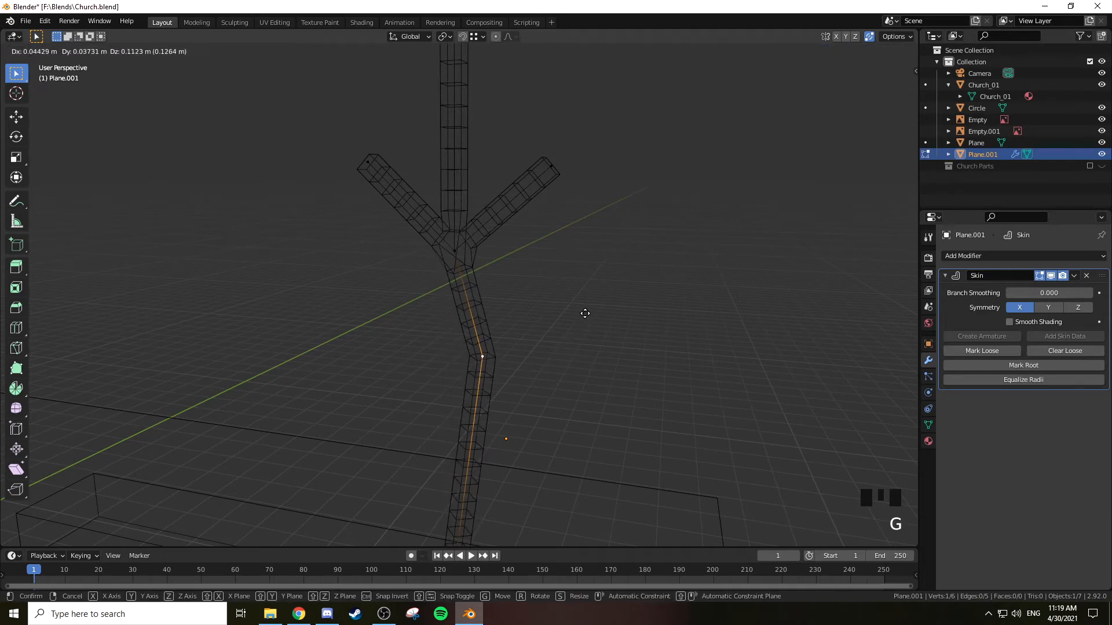
pyautogui.press('g')
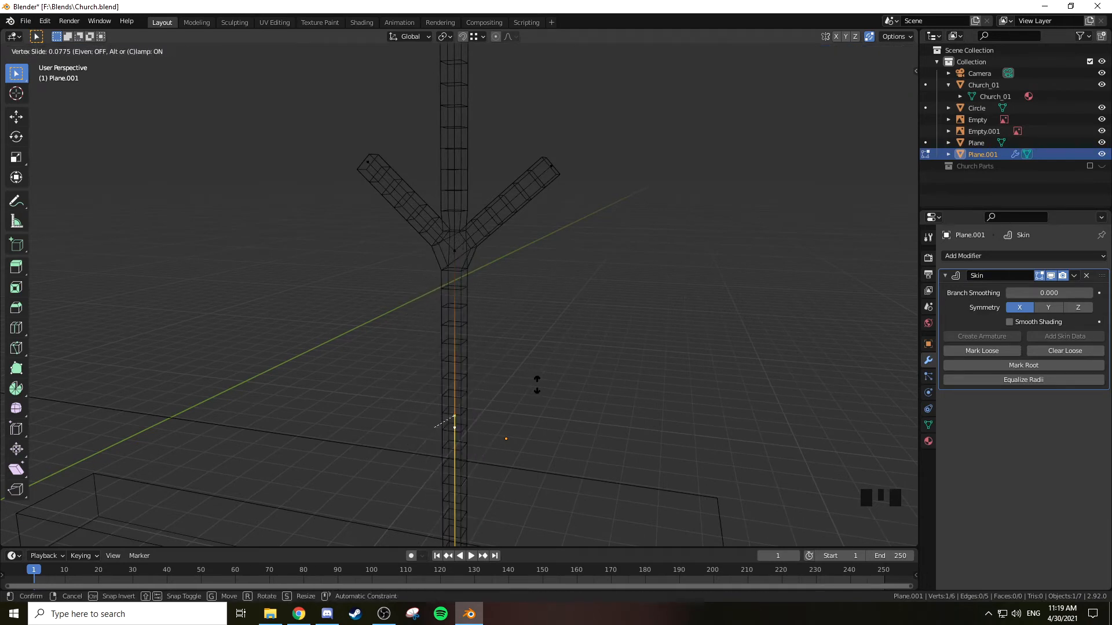
pyautogui.click(535, 248)
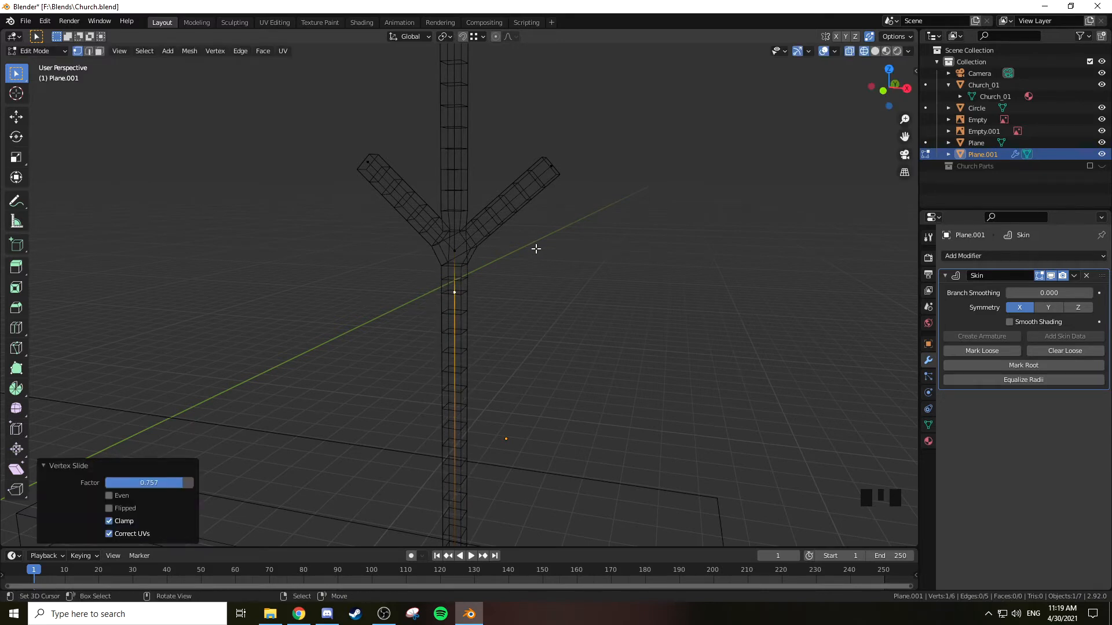
# Scale the skin radius at the branch junction vertex by about 3.623 and check the shape in solid shading
pyautogui.press('KP_1')
pyautogui.rightClick(457, 248)
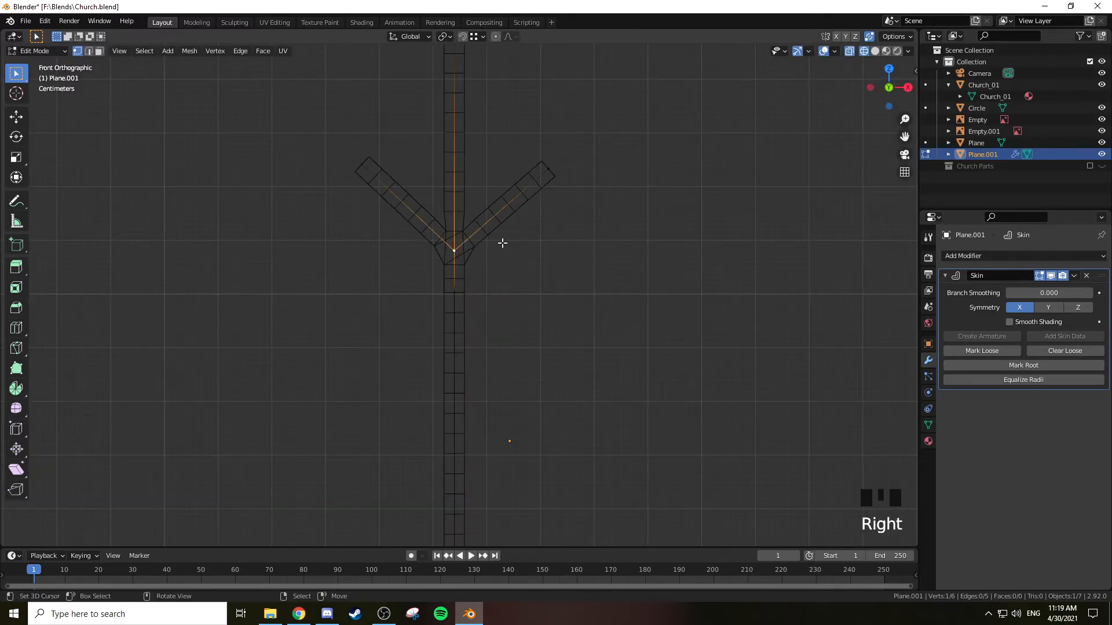
pyautogui.hotkey('ctrl', 'a')
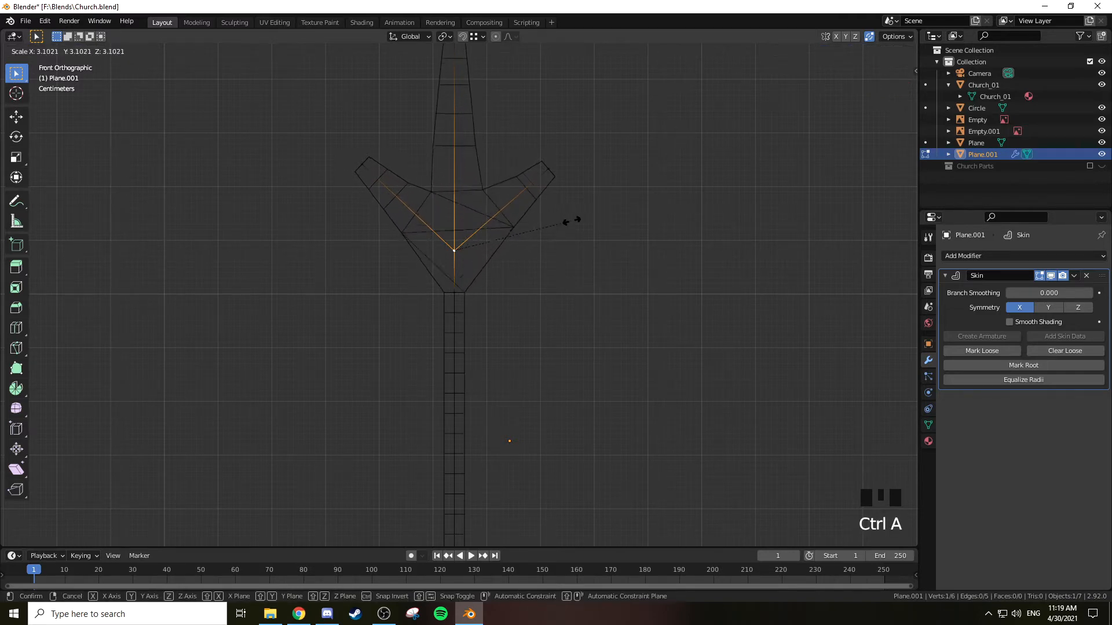
pyautogui.press('z')
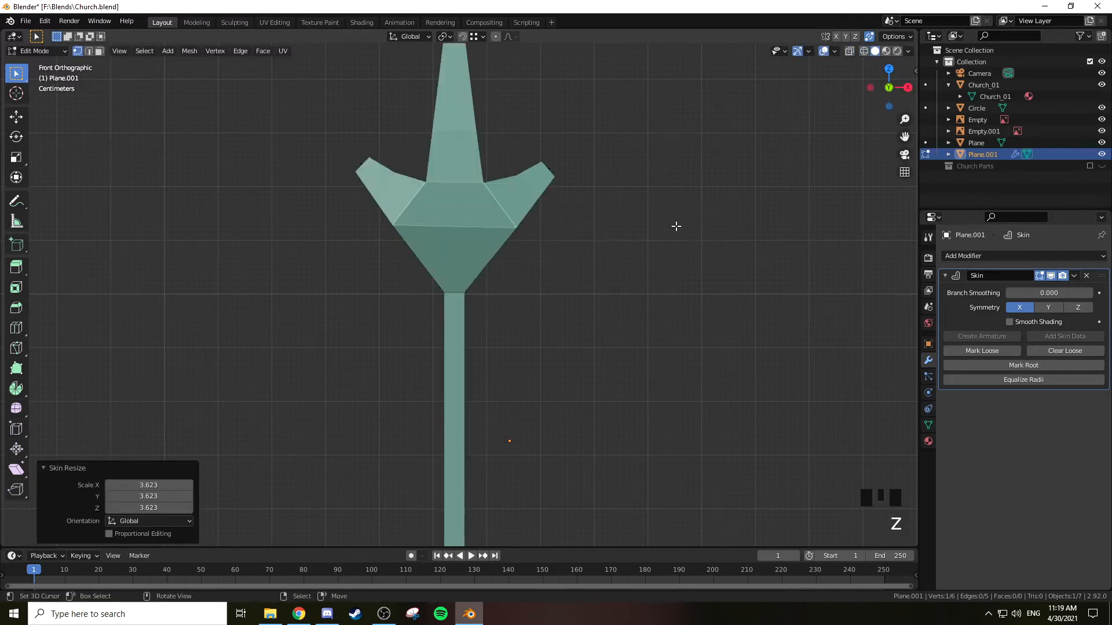
pyautogui.moveTo(660, 217); pyautogui.dragTo(494, 246, button='middle')
pyautogui.scroll(4, 521, 301)
pyautogui.moveTo(521, 300); pyautogui.dragTo(363, 303, button='middle')
pyautogui.moveTo(427, 330); pyautogui.dragTo(603, 327, button='middle')
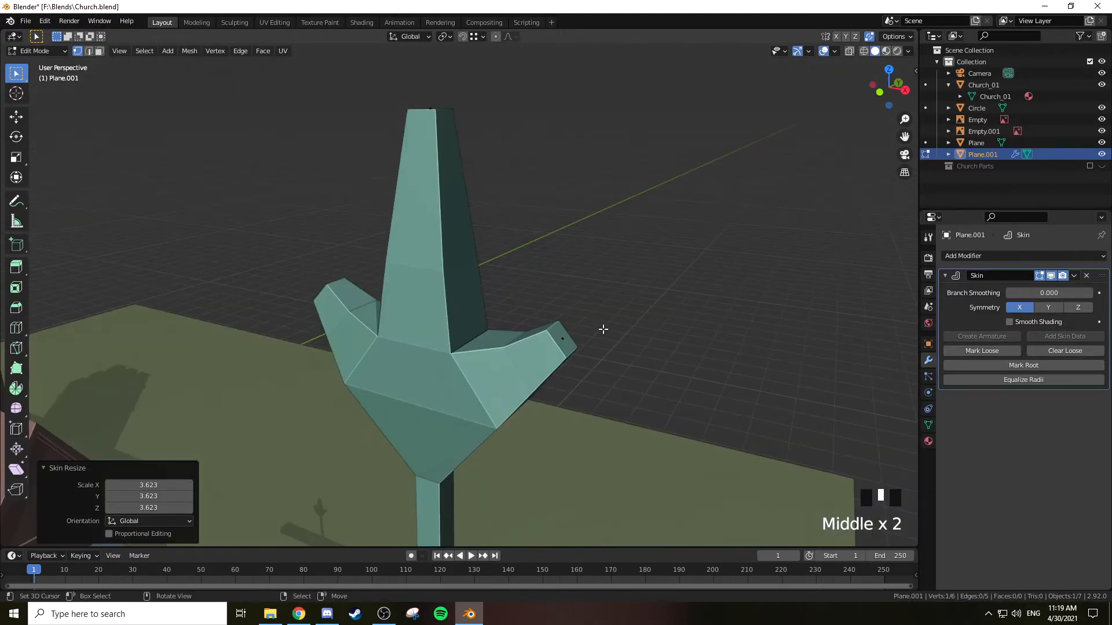
pyautogui.press('KP_1')
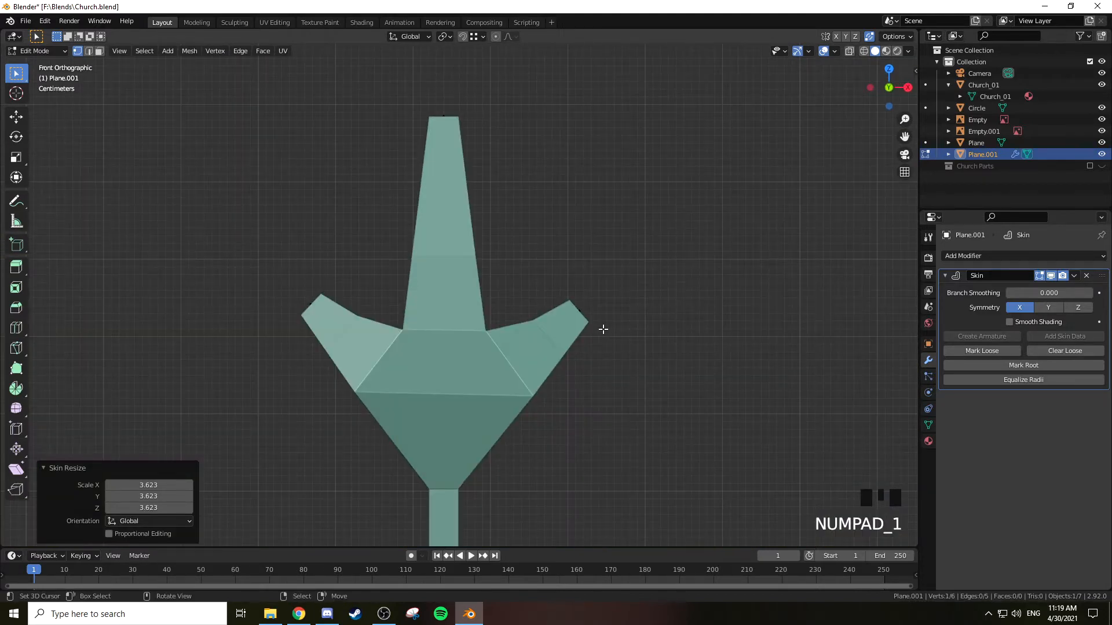
# Try scaling the junction vertex's skin radius by a further 1.934, view it in solid shading, and undo it
pyautogui.press('z')
pyautogui.click(437, 369)
pyautogui.moveTo(438, 373); pyautogui.dragTo(489, 377, button='middle')
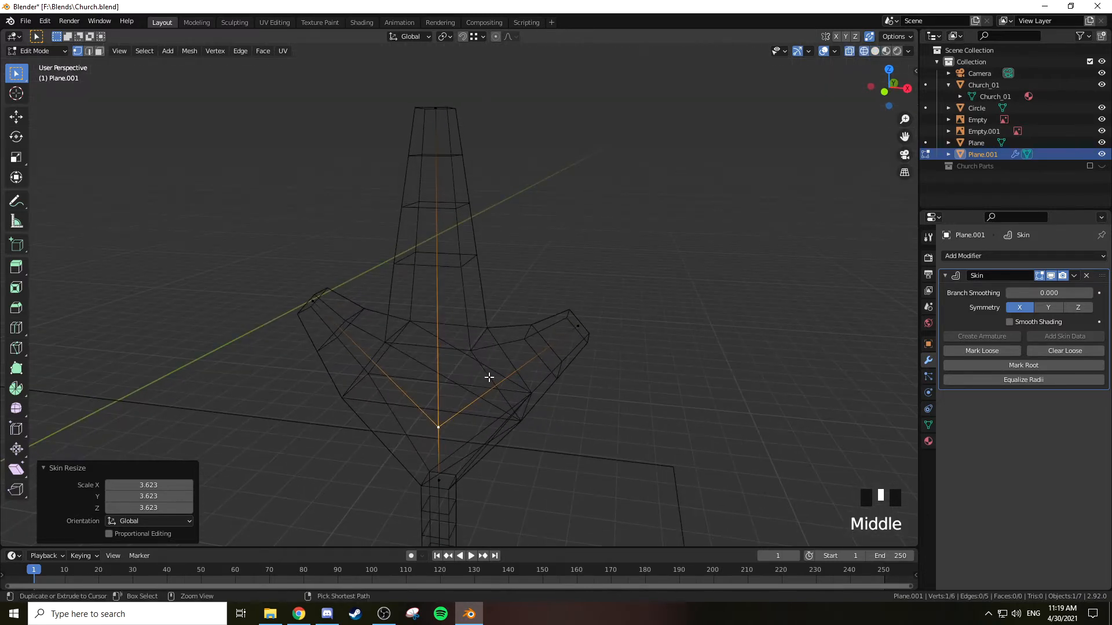
pyautogui.hotkey('ctrl', 'a')
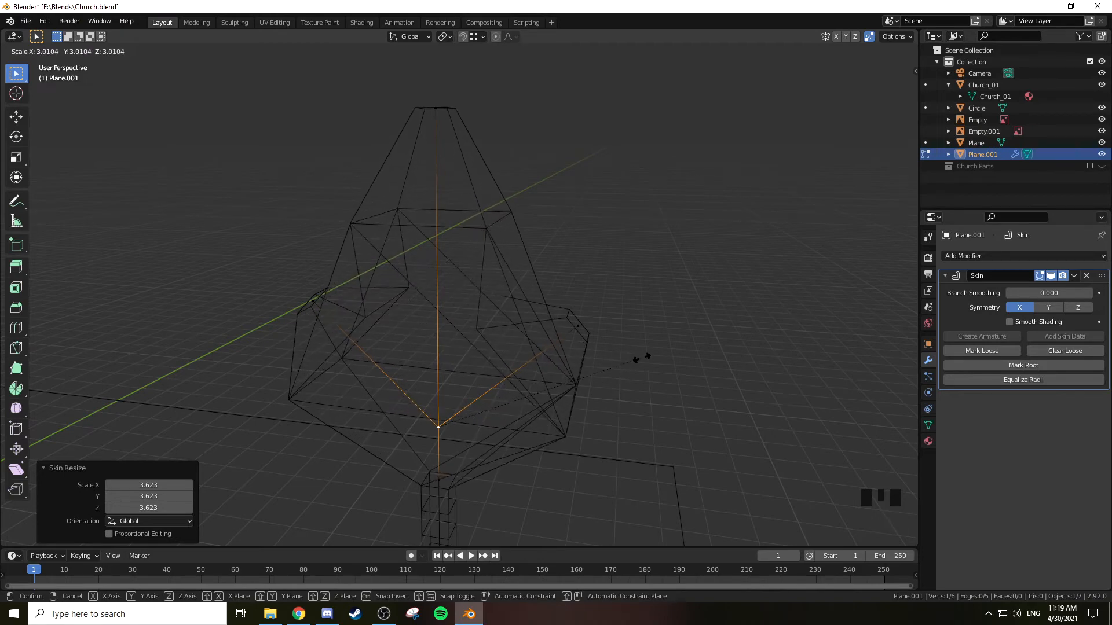
pyautogui.click(561, 367)
pyautogui.press('z')
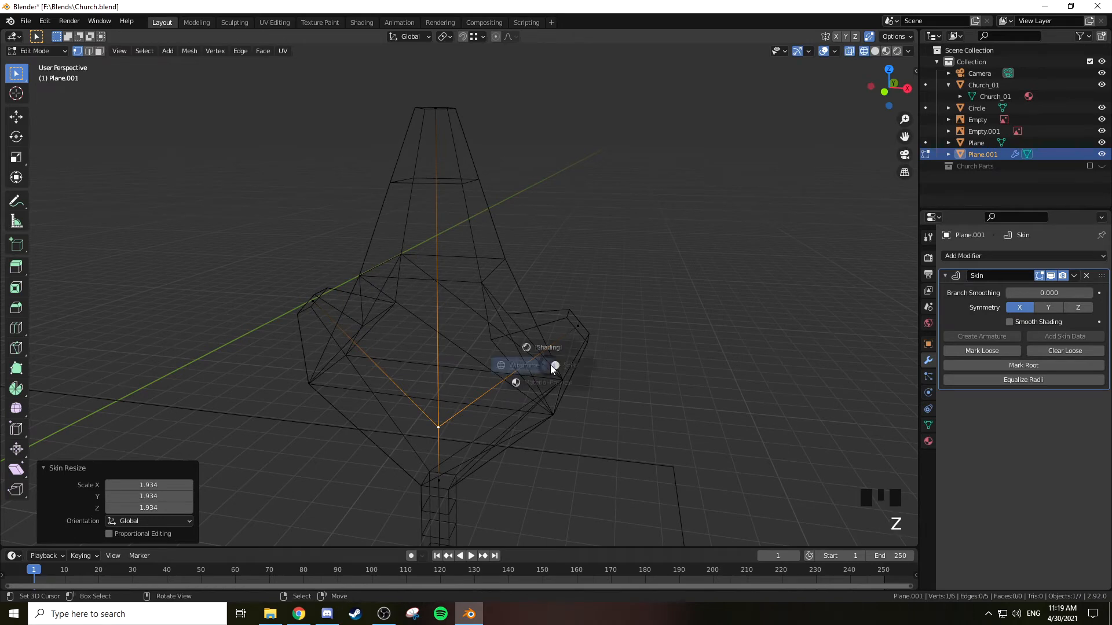
pyautogui.click(634, 333)
pyautogui.moveTo(634, 333); pyautogui.dragTo(581, 352, button='middle')
pyautogui.hotkey('ctrl', 'z')
# Undo the first skin enlargement at the junction, redo it, and inspect the finial in solid shading
pyautogui.press('KP_1')
pyautogui.press('z')
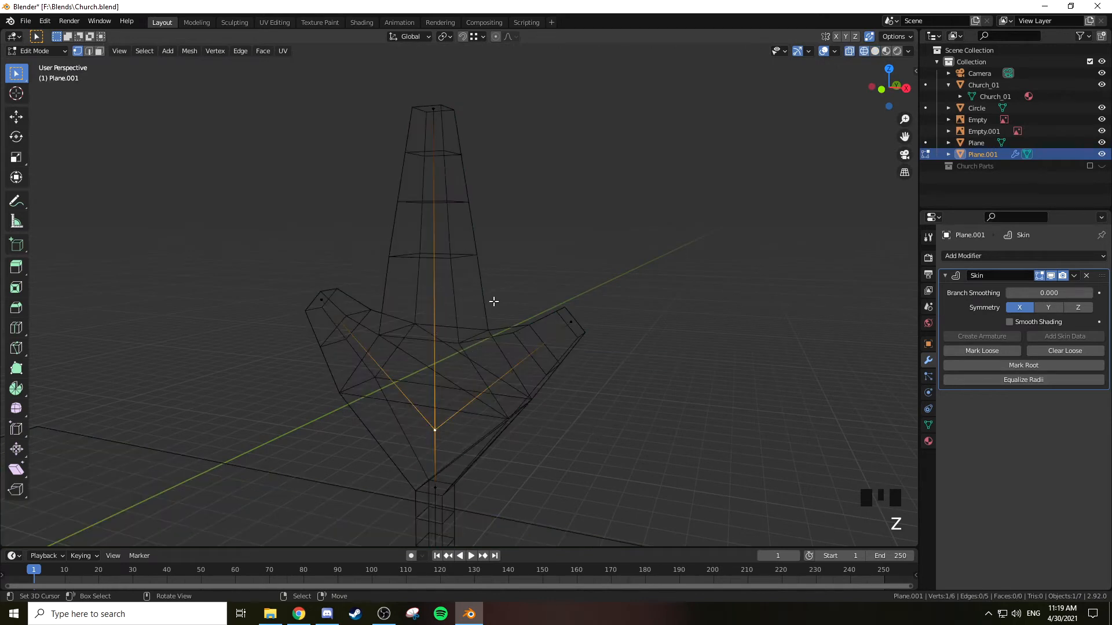
pyautogui.hotkey('ctrl', 'z')
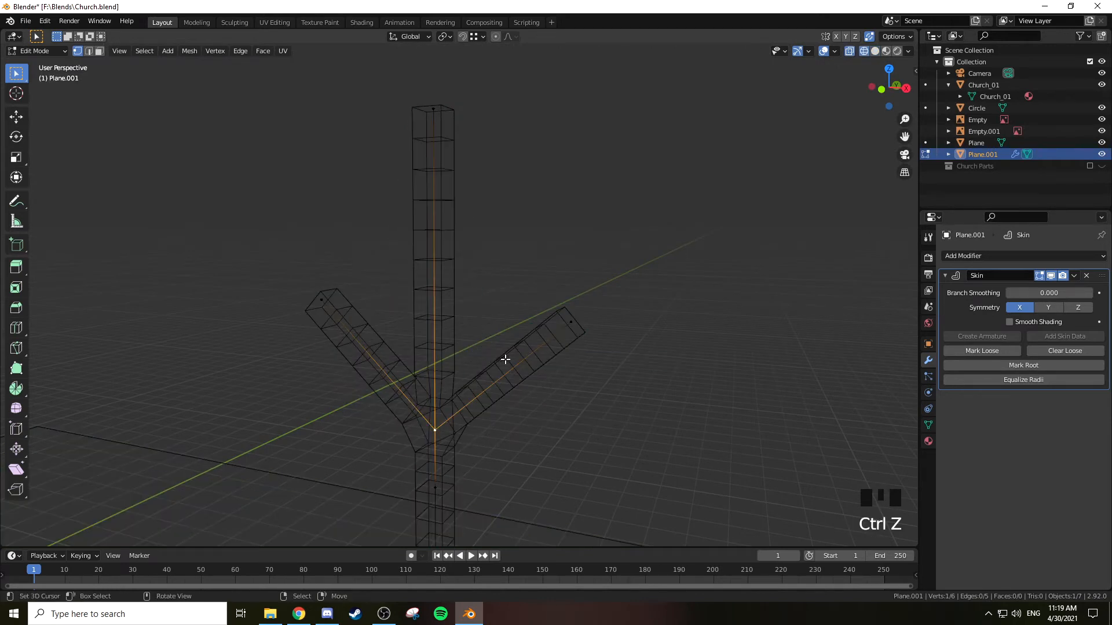
pyautogui.click(44, 21)
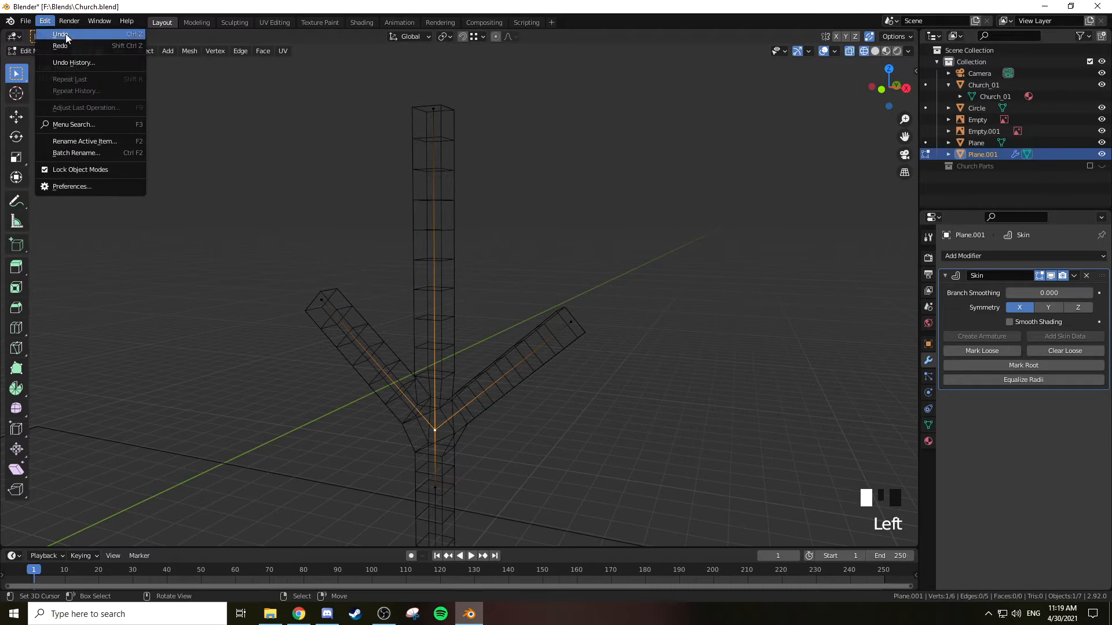
pyautogui.click(73, 46)
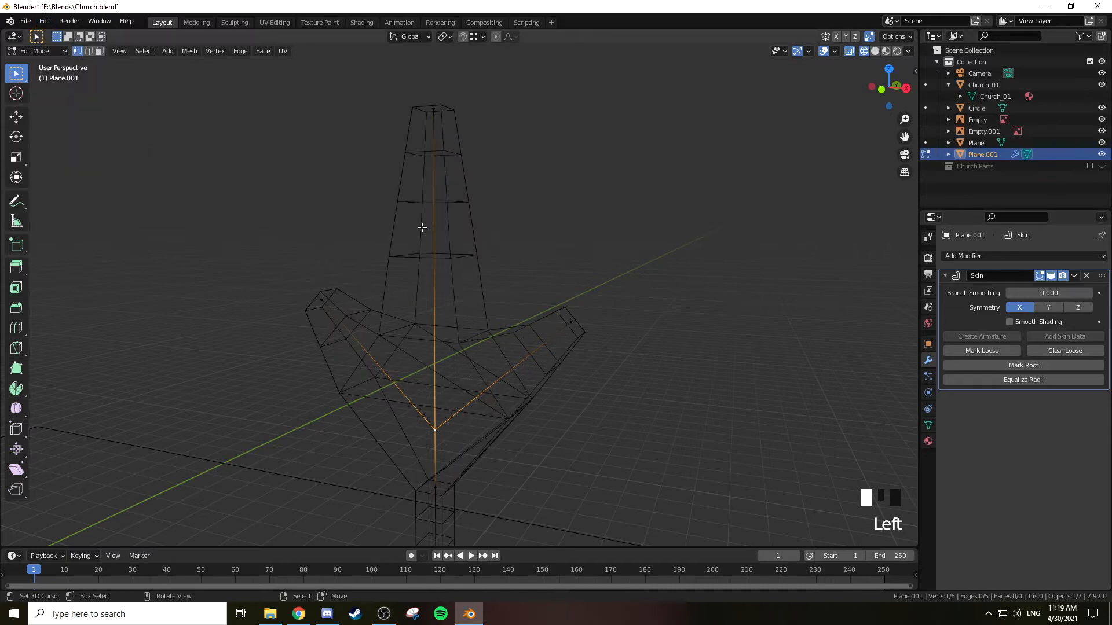
pyautogui.press('z')
pyautogui.moveTo(608, 259)
pyautogui.mouseDown(button='middle')
pyautogui.moveTo(685, 251)
pyautogui.moveTo(563, 266)
pyautogui.mouseUp(button='middle')
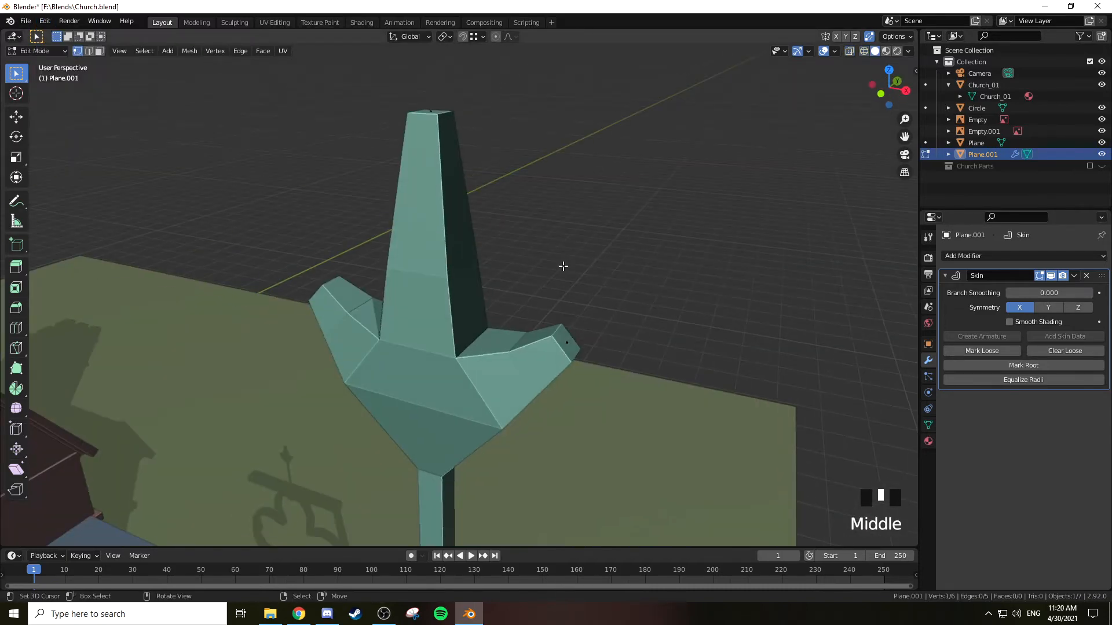
# Return the finial to Object Mode and apply its Skin modifier
pyautogui.scroll(-4, 561, 337)
pyautogui.keyDown('shift'); pyautogui.moveTo(546, 359); pyautogui.dragTo(635, 273, button='middle'); pyautogui.keyUp('shift')
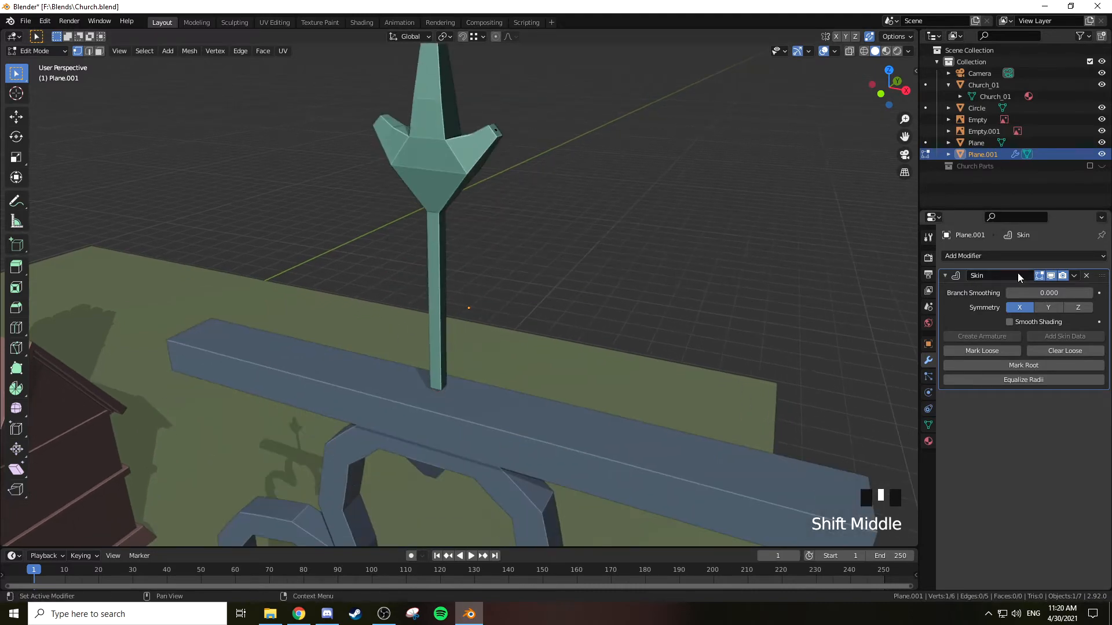
pyautogui.click(1075, 276)
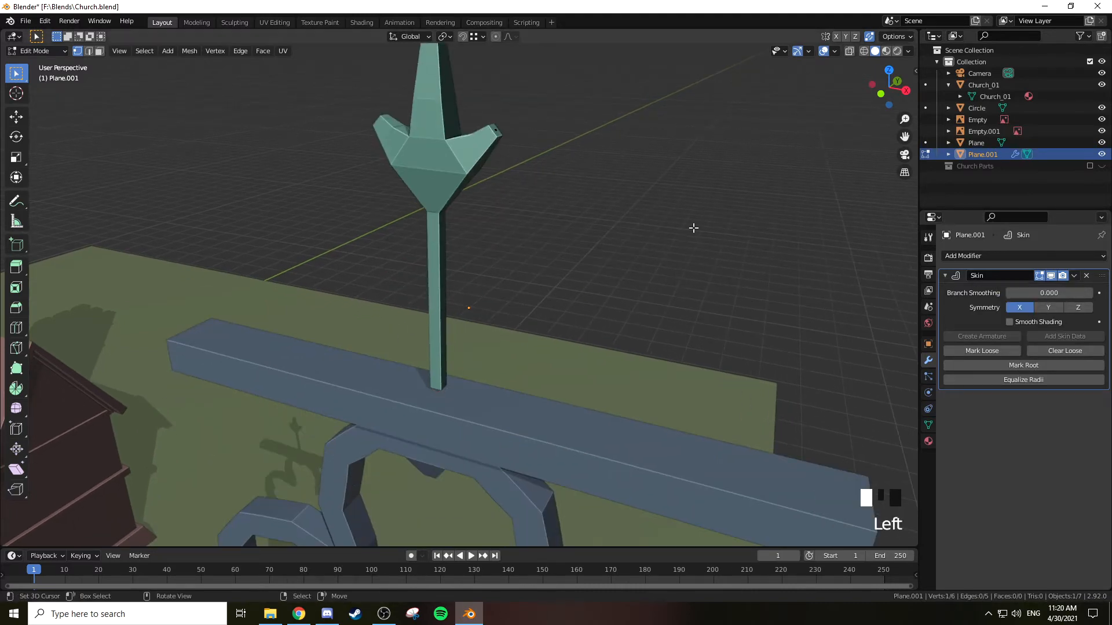
pyautogui.press('Tab')
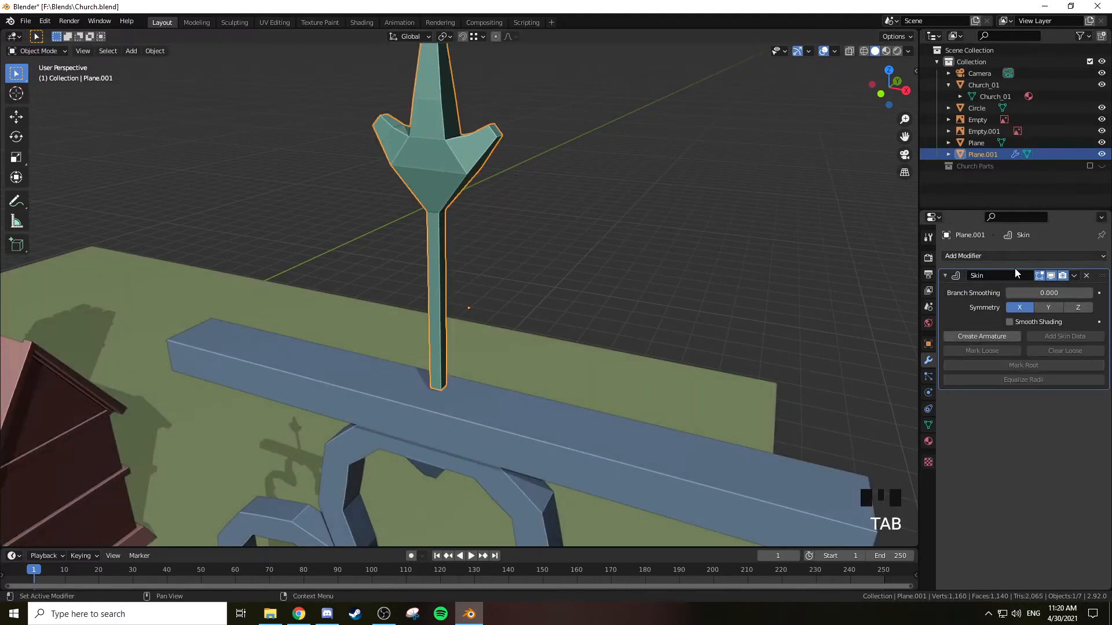
pyautogui.click(1074, 277)
pyautogui.click(1067, 291)
# In front view, move the finial down along Z by about 0.065 m so its stem sinks into the upper bar
pyautogui.moveTo(533, 269); pyautogui.dragTo(583, 240, button='middle')
pyautogui.press('KP_1')
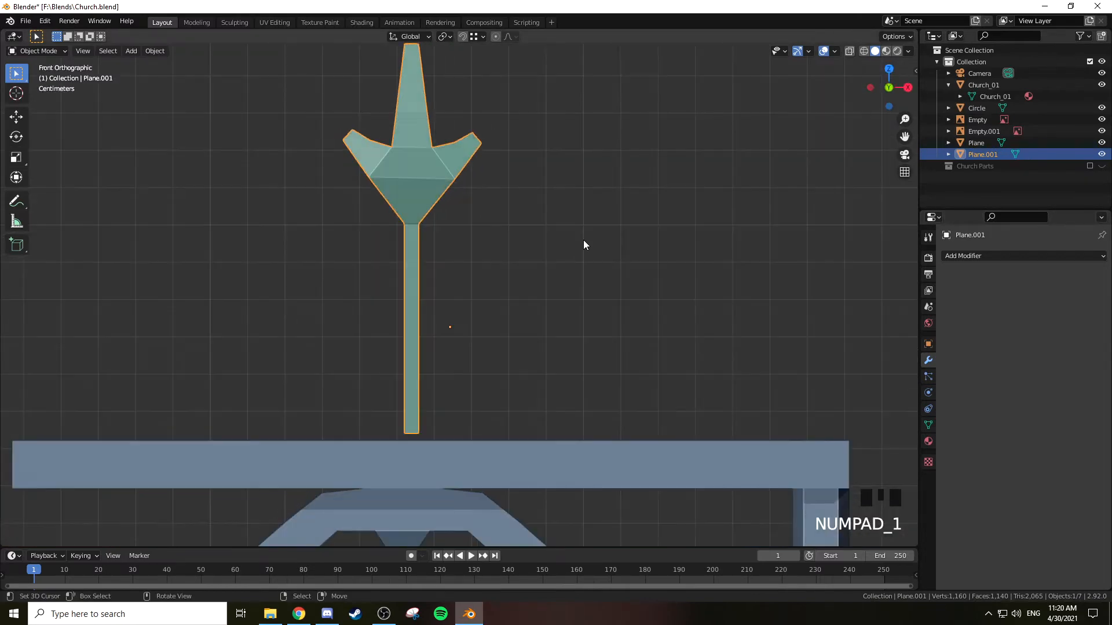
pyautogui.press('g')
pyautogui.press('z')
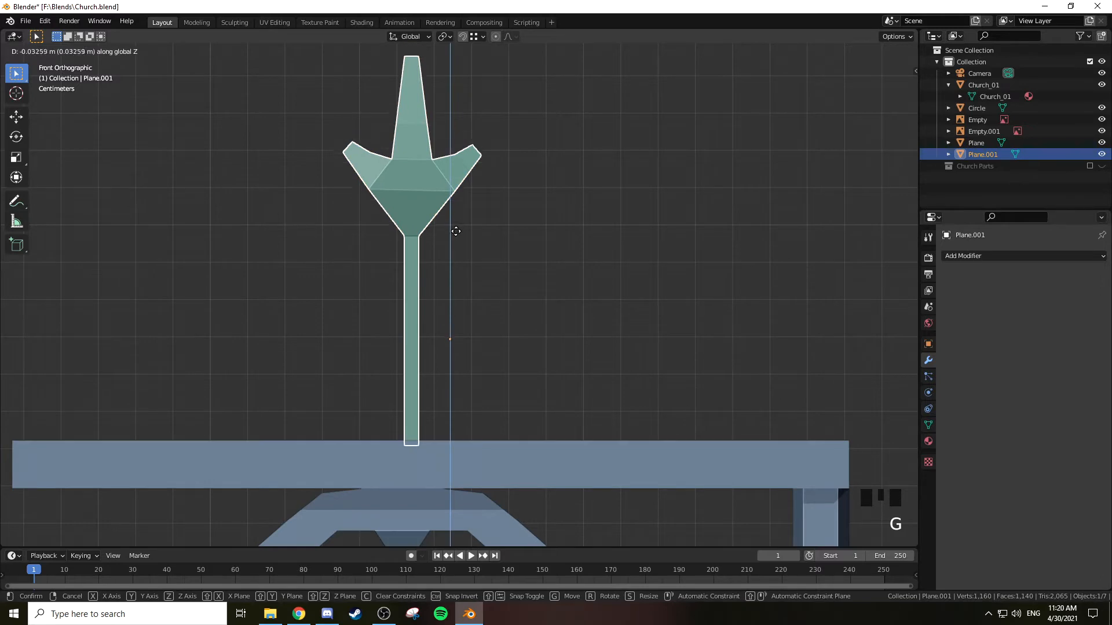
pyautogui.click(454, 243)
# Join the finial into the Circle object holding the quatrefoil and bars
pyautogui.scroll(-4, 501, 262)
pyautogui.keyDown('shift'); pyautogui.moveTo(501, 262); pyautogui.dragTo(534, 214, button='middle'); pyautogui.keyUp('shift')
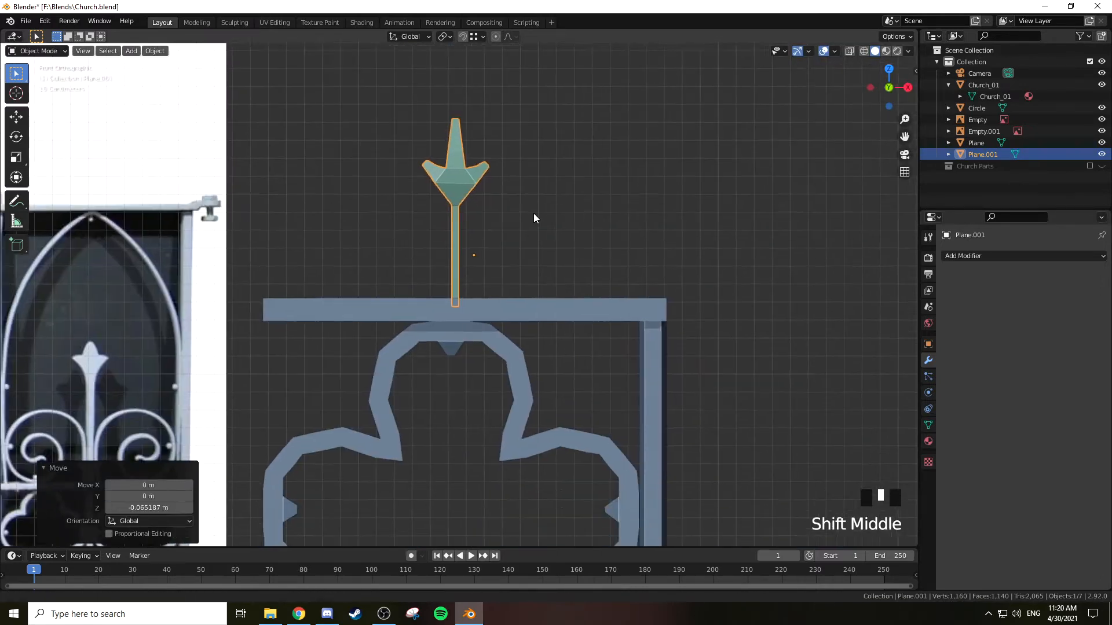
pyautogui.scroll(-2, 534, 231)
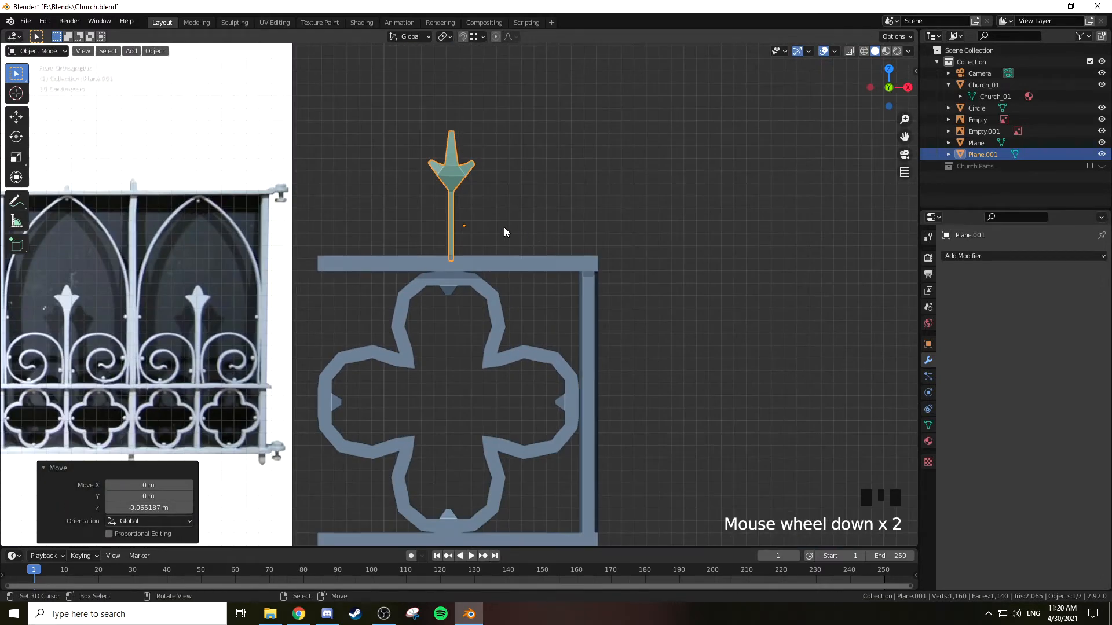
pyautogui.keyDown('shift'); pyautogui.rightClick(515, 264); pyautogui.keyUp('shift')
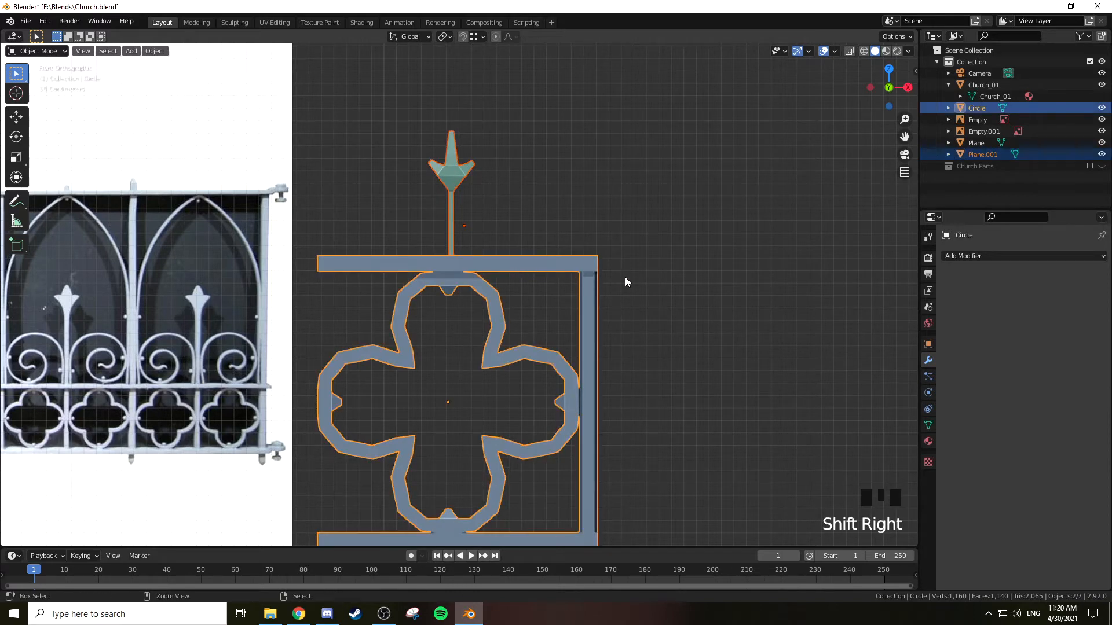
pyautogui.hotkey('ctrl', 'j')
pyautogui.scroll(-1, 625, 280)
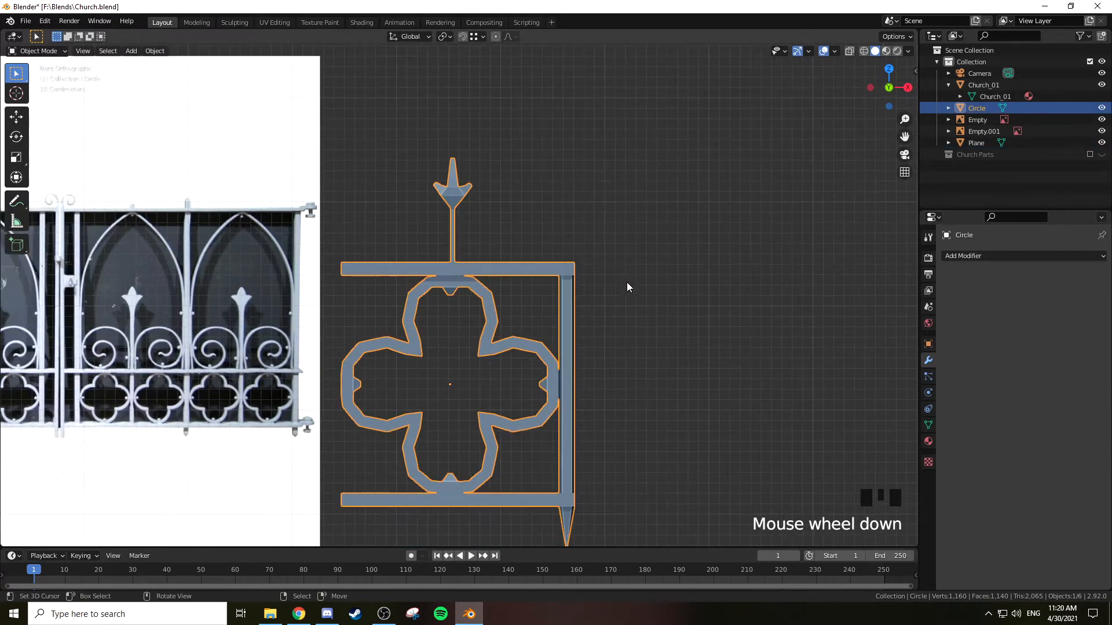
pyautogui.keyDown('shift'); pyautogui.moveTo(627, 283); pyautogui.dragTo(606, 250, button='middle'); pyautogui.keyUp('shift')
# Add an Array modifier to the joined gate section to repeat it along X
pyautogui.click(929, 359)
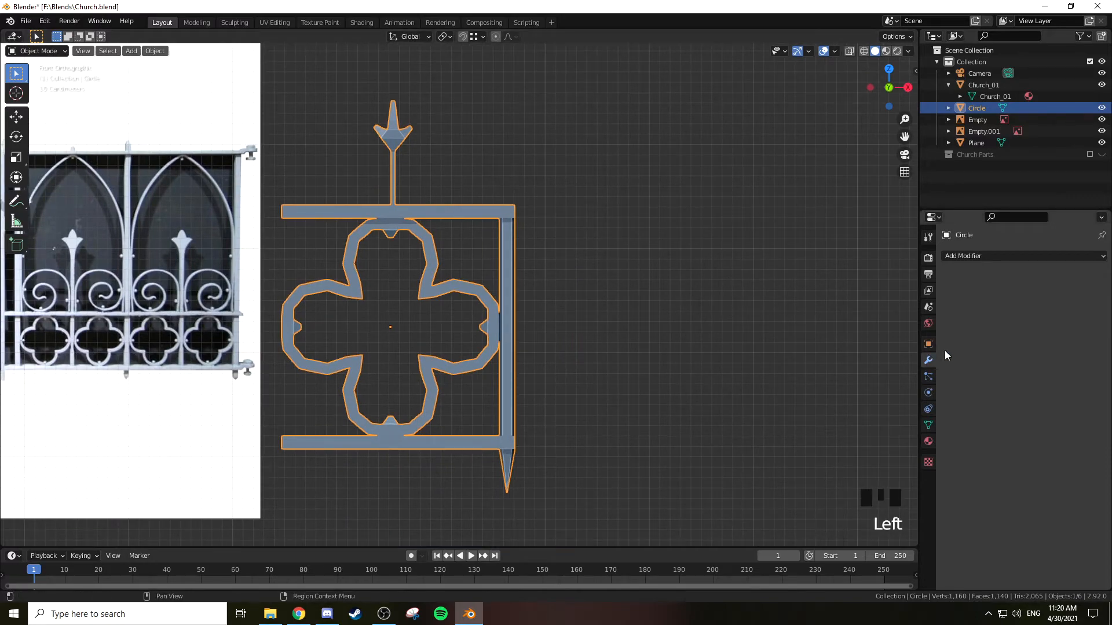
pyautogui.click(975, 257)
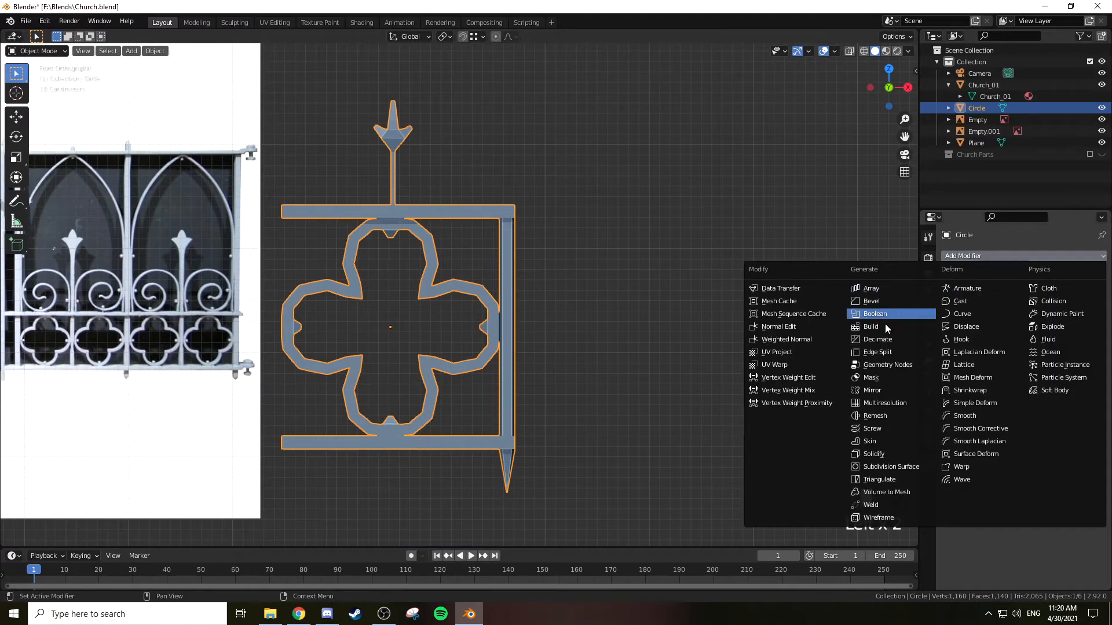
pyautogui.click(871, 289)
pyautogui.scroll(-3, 753, 298)
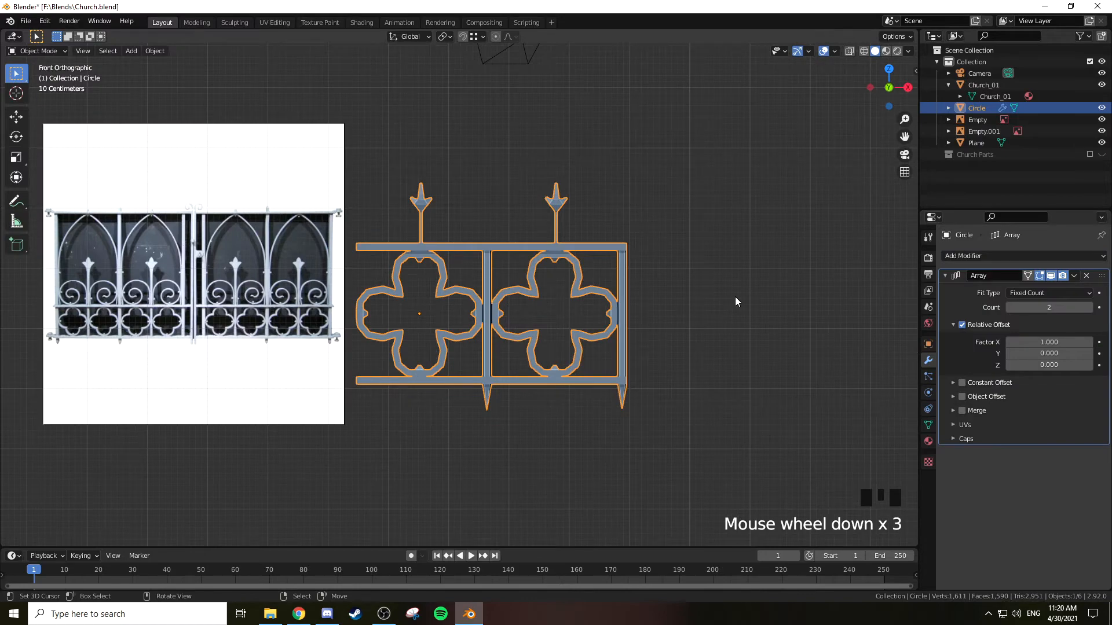
# Increase the Array modifier's count on the quatrefoil railing to 10
pyautogui.click(1091, 307)
pyautogui.click(1090, 307)
pyautogui.click(1090, 307)
pyautogui.click(1090, 308)
pyautogui.click(1090, 308)
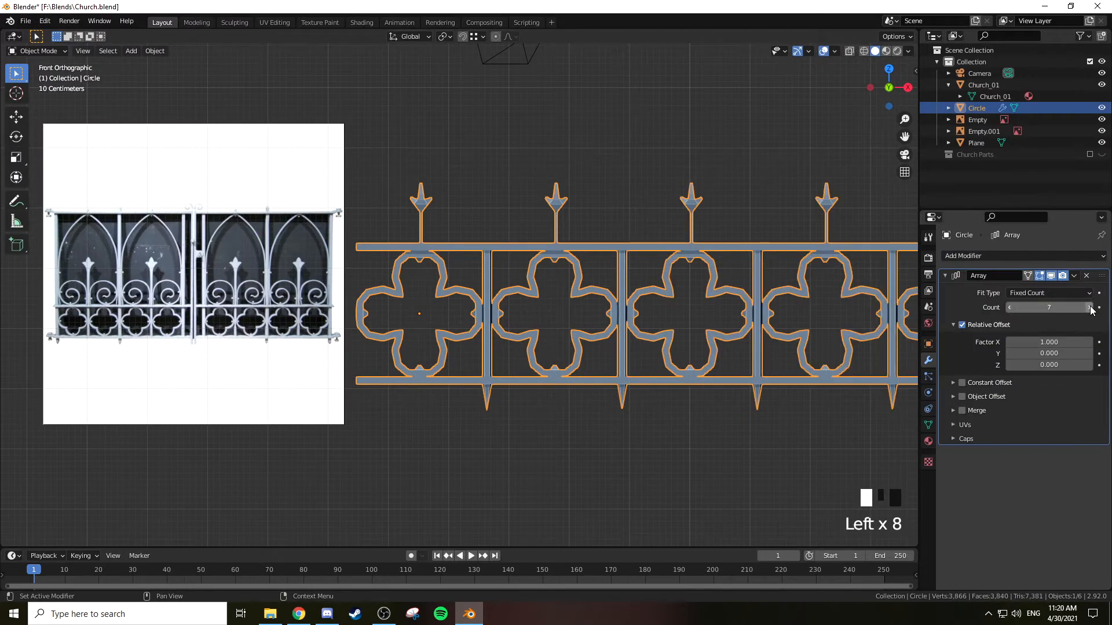
pyautogui.click(1090, 307)
pyautogui.click(1091, 308)
pyautogui.click(1090, 307)
# Move the railing about 19.2 m along negative X toward the church and scale it down to about 0.122
pyautogui.scroll(-4, 693, 296)
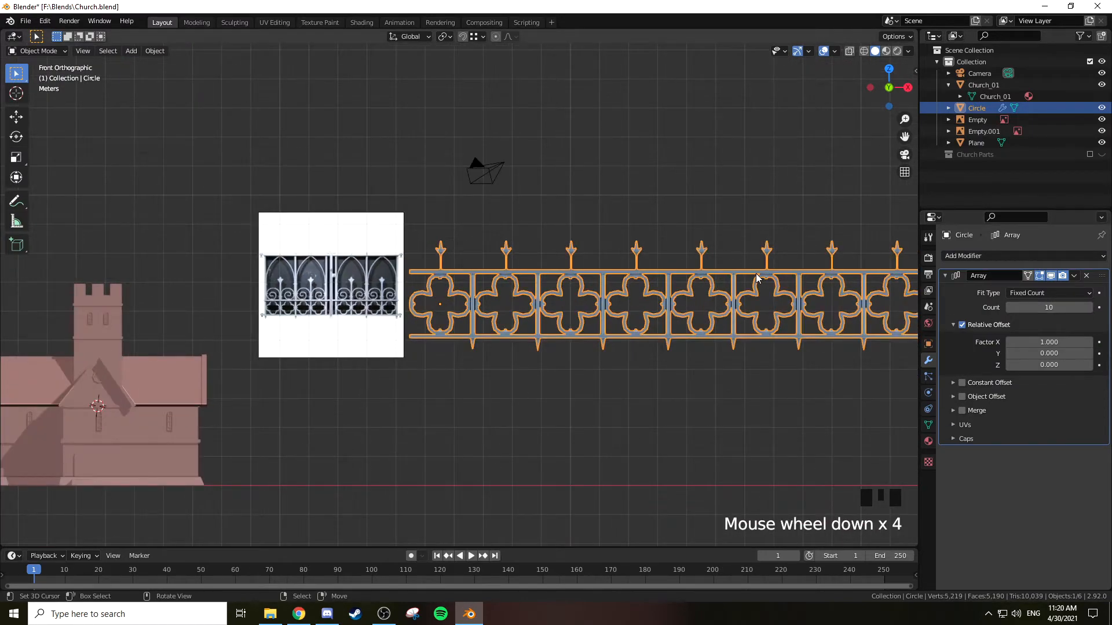
pyautogui.scroll(-1, 756, 278)
pyautogui.keyDown('shift'); pyautogui.moveTo(769, 256); pyautogui.dragTo(576, 290, button='middle'); pyautogui.keyUp('shift')
pyautogui.press('KP_1')
pyautogui.press('KP_Decimal')
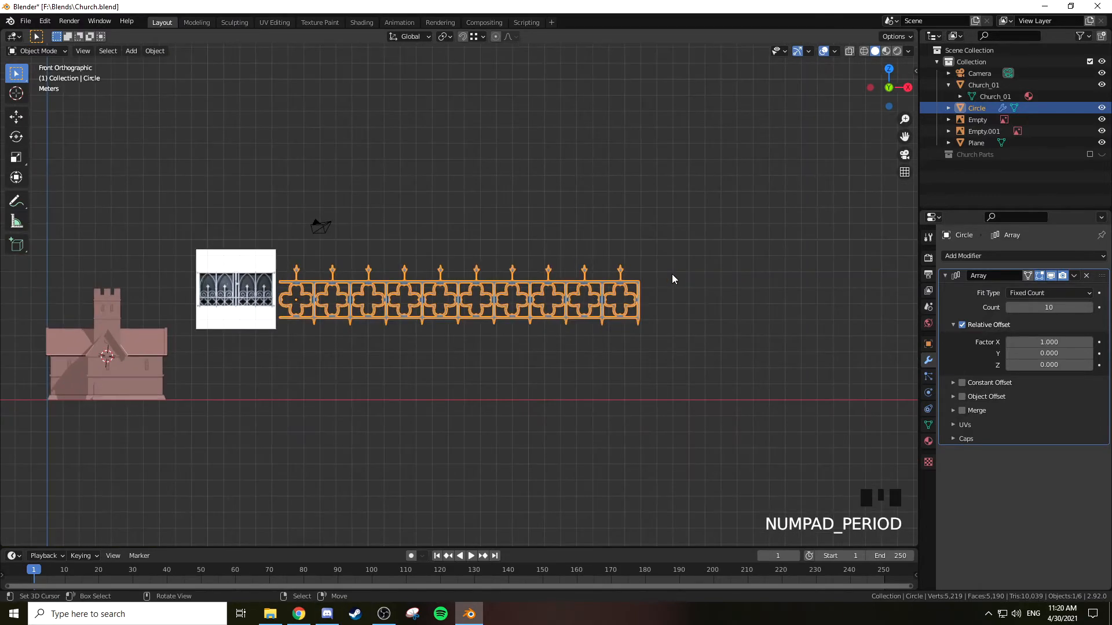
pyautogui.press('g')
pyautogui.click(355, 273)
pyautogui.press('s')
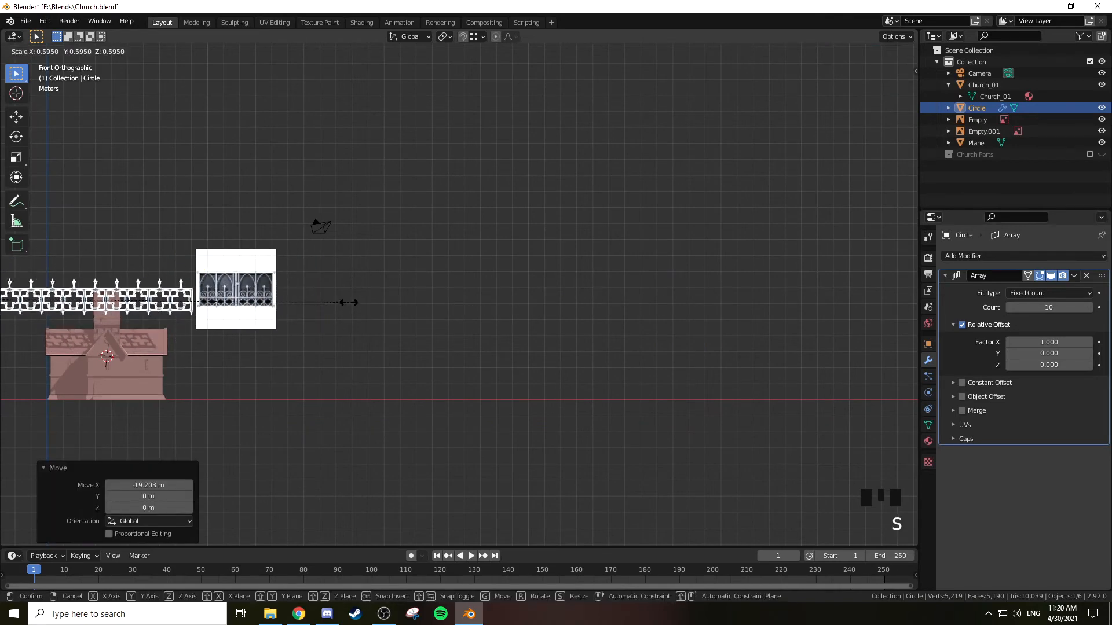
pyautogui.click(65, 288)
# Position the scaled railing just above the roof ridge, between the tower and the raised gable edge
pyautogui.press('g')
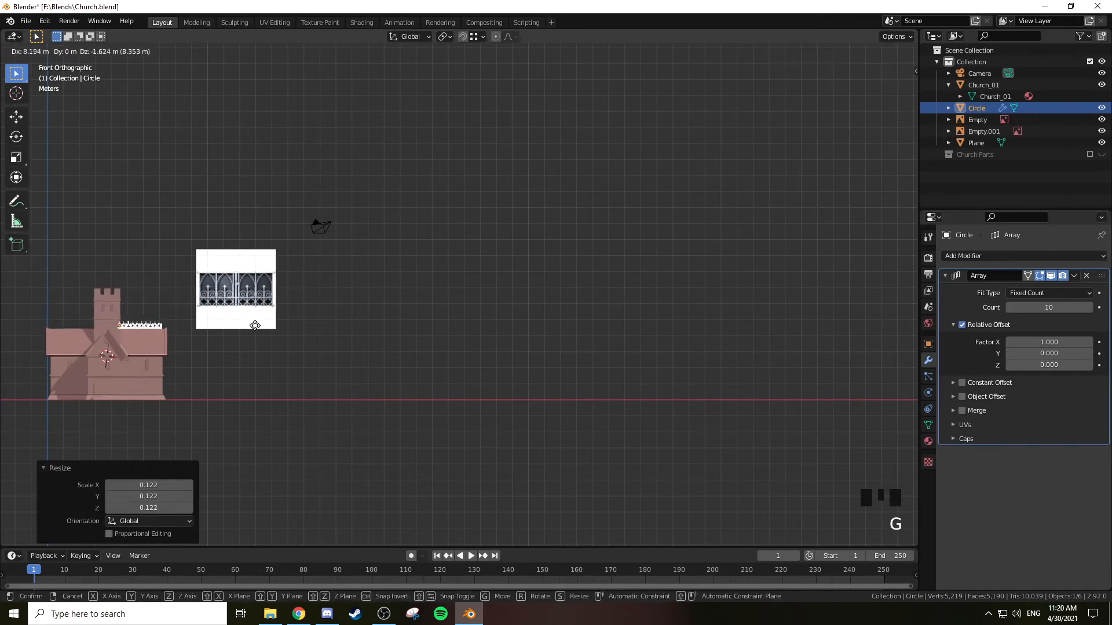
pyautogui.click(255, 326)
pyautogui.press('KP_Decimal')
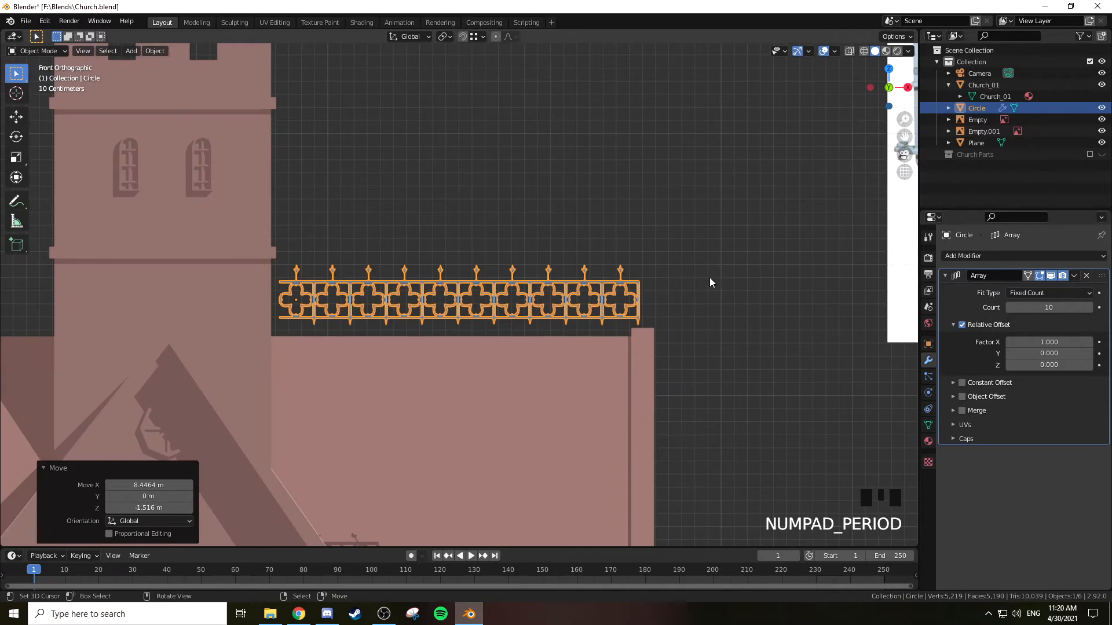
pyautogui.press('g')
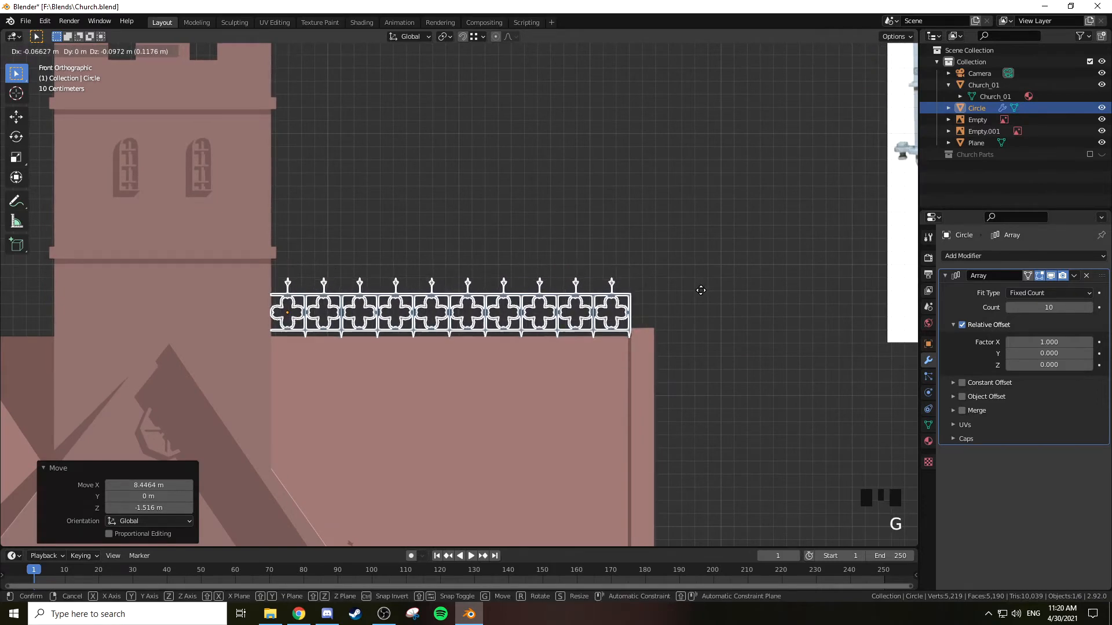
pyautogui.click(701, 290)
# Fine-tune the railing's height along Z so its bottom spikes meet the roof ridge
pyautogui.scroll(5, 700, 293)
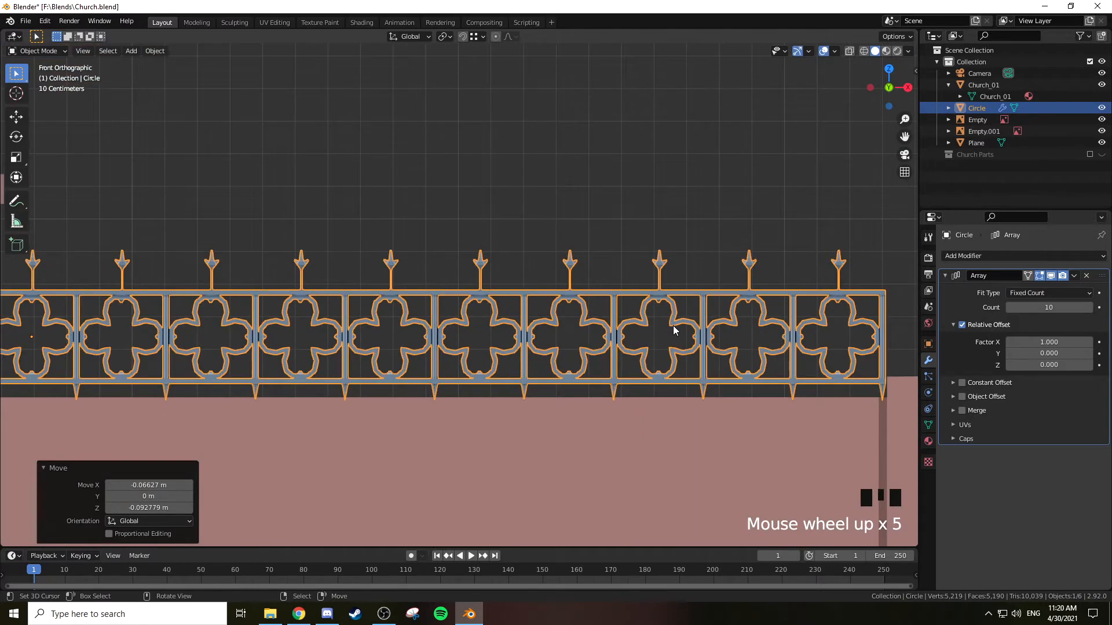
pyautogui.press('g')
pyautogui.press('z')
pyautogui.click(677, 312)
pyautogui.press('g')
pyautogui.press('z')
pyautogui.click(886, 396)
# Move the railing about 3.03 m along Y, snapping it onto the roof ridge beside the tower
pyautogui.moveTo(886, 396); pyautogui.dragTo(524, 384, button='middle')
pyautogui.scroll(-6, 699, 356)
pyautogui.scroll(4, 524, 385)
pyautogui.press('g')
pyautogui.press('y')
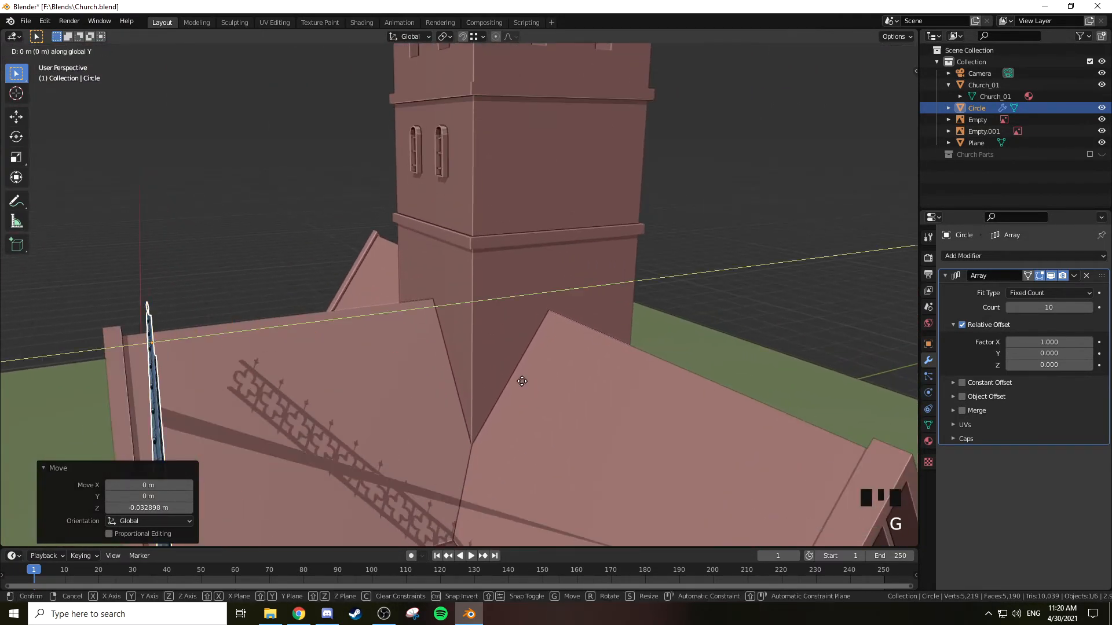
pyautogui.rightClick(416, 380)
pyautogui.press('g')
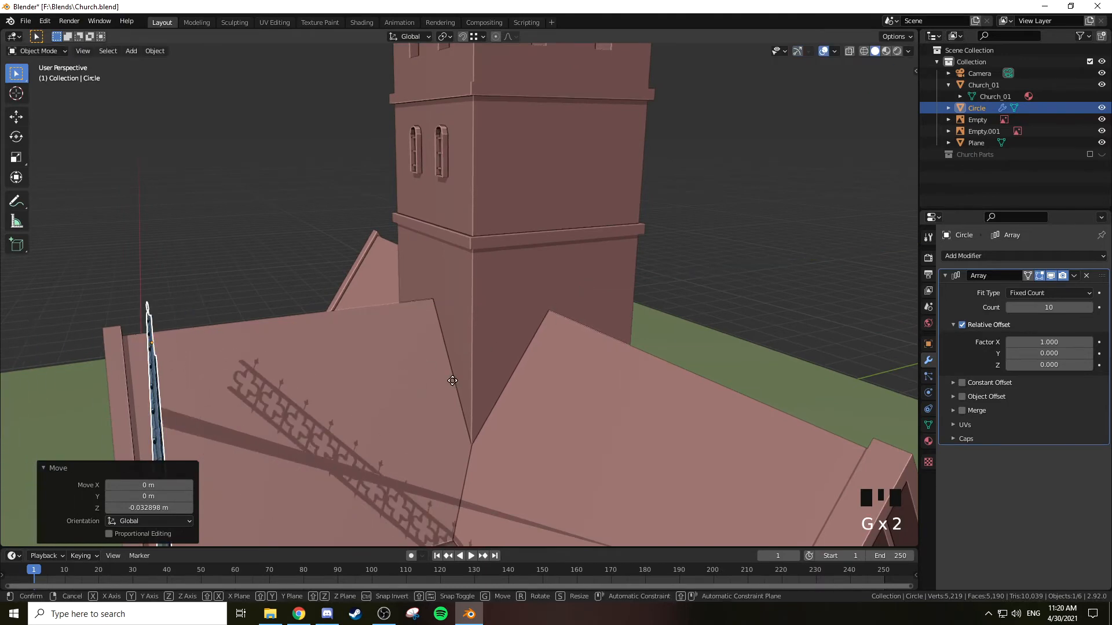
pyautogui.press('y')
pyautogui.press('ctrl')
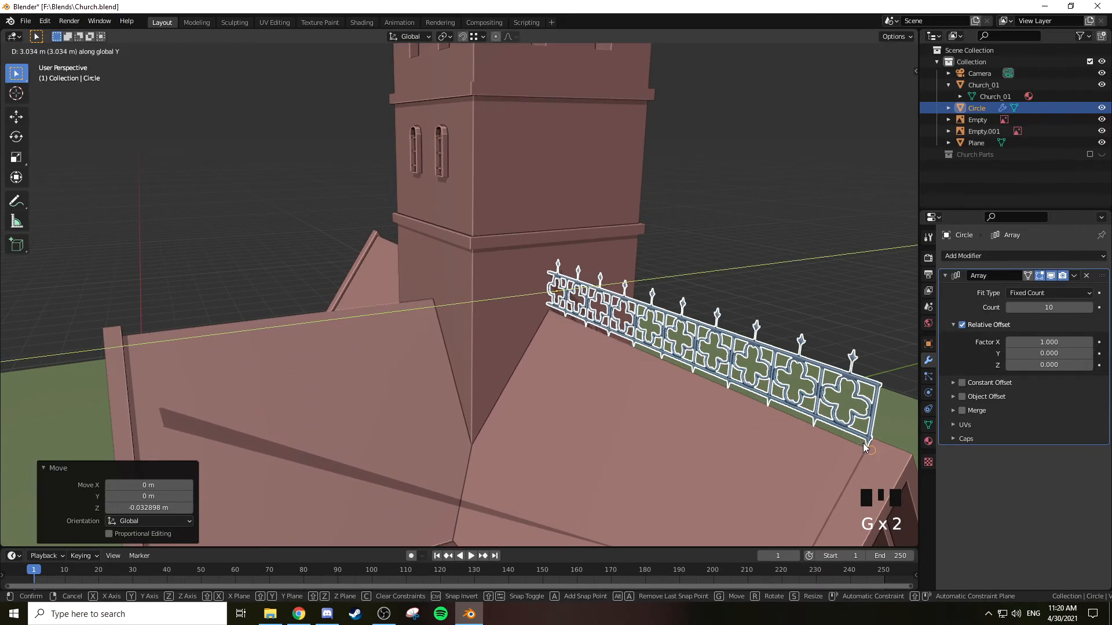
pyautogui.click(865, 447)
# Deselect all objects and examine the railing's placement on the roof ridge up close
pyautogui.moveTo(865, 447); pyautogui.dragTo(588, 294, button='middle')
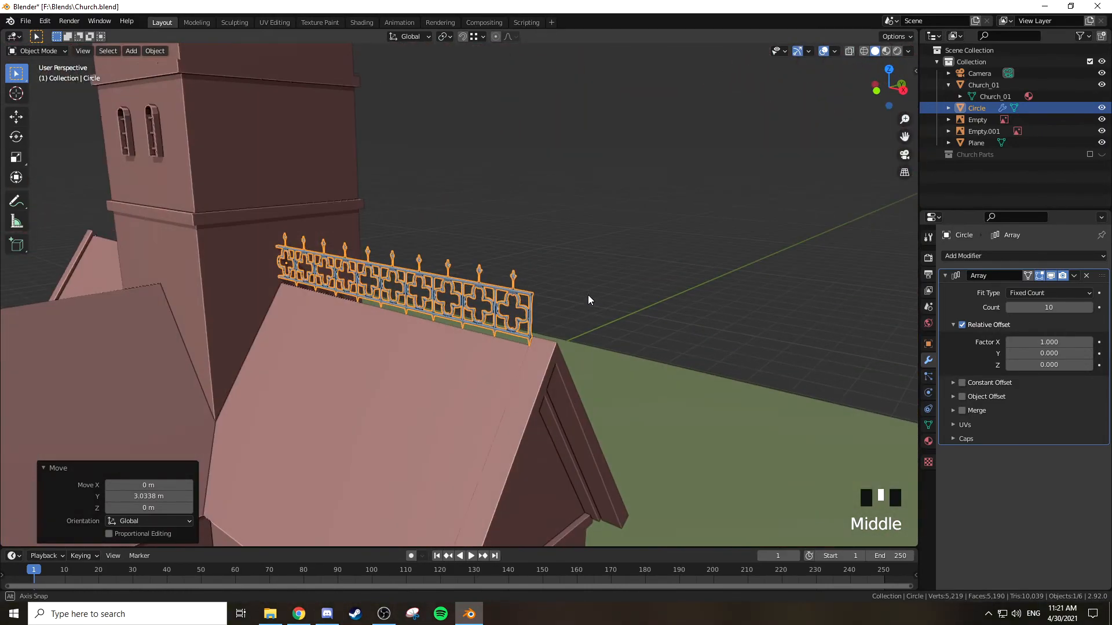
pyautogui.press('KP_Decimal')
pyautogui.press('Tab')
pyautogui.press('Tab')
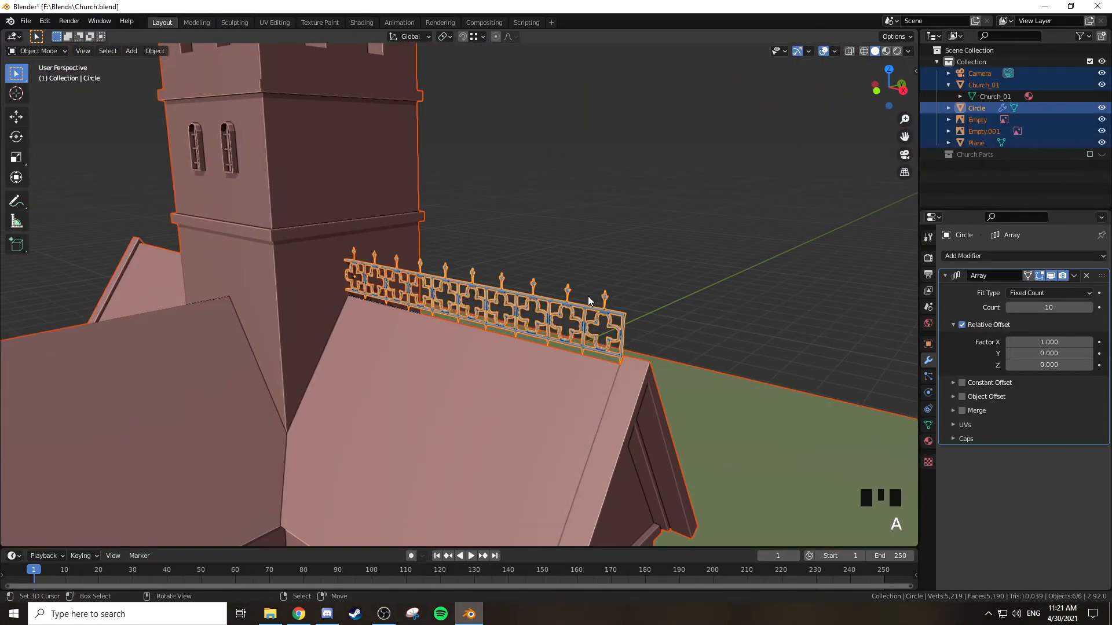
pyautogui.press('a')
pyautogui.press('a')
pyautogui.press('a')
pyautogui.moveTo(589, 301); pyautogui.dragTo(557, 336, button='middle')
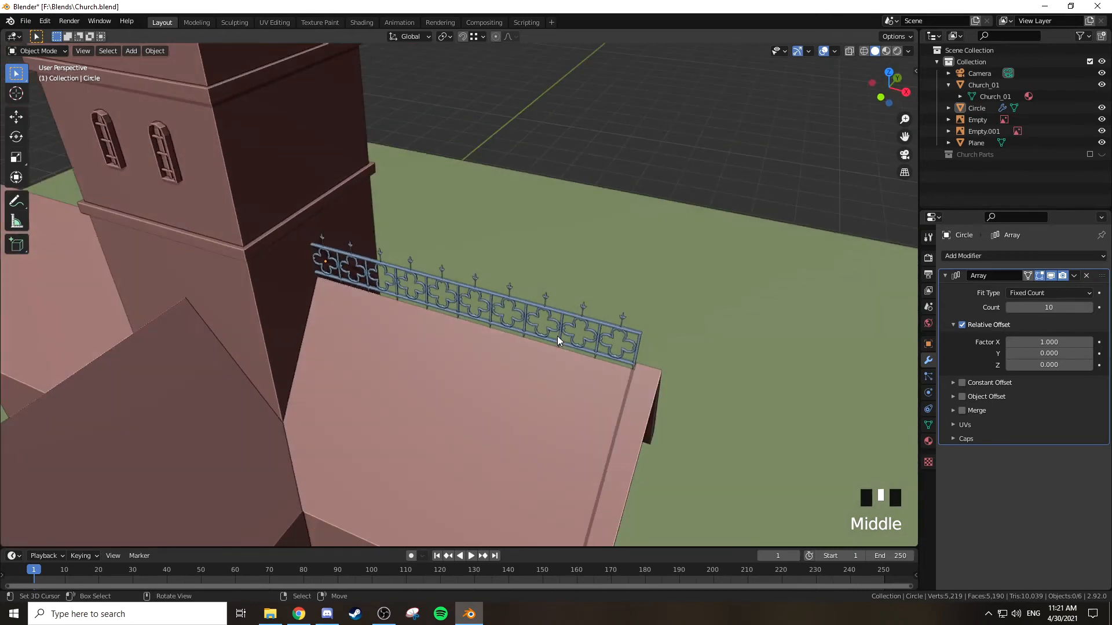
pyautogui.scroll(4, 554, 339)
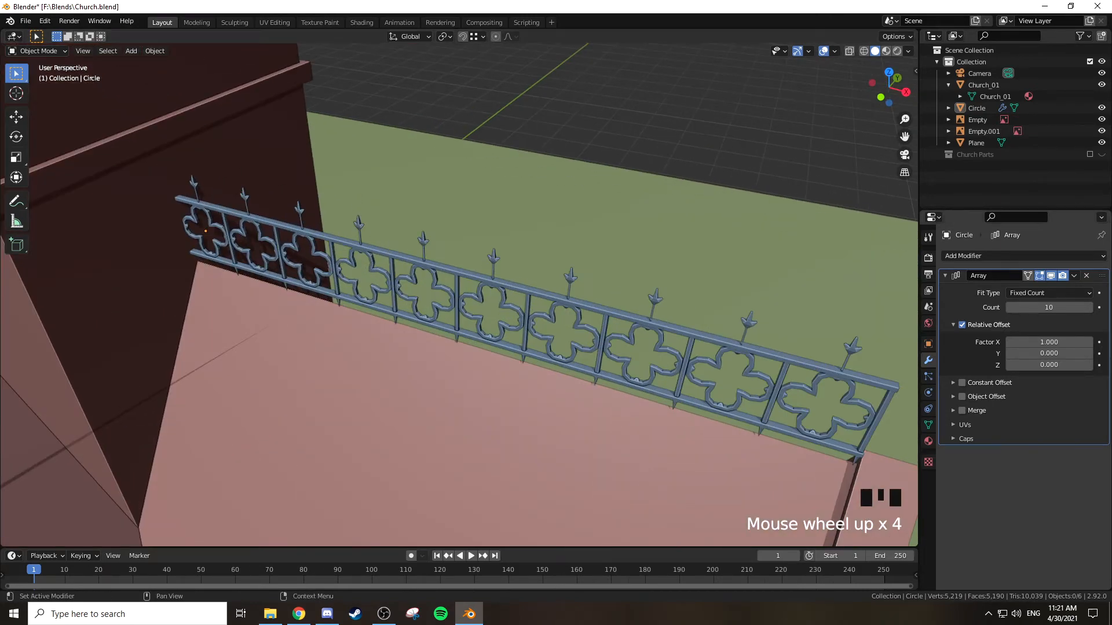
pyautogui.moveTo(551, 288); pyautogui.dragTo(605, 269, button='middle')
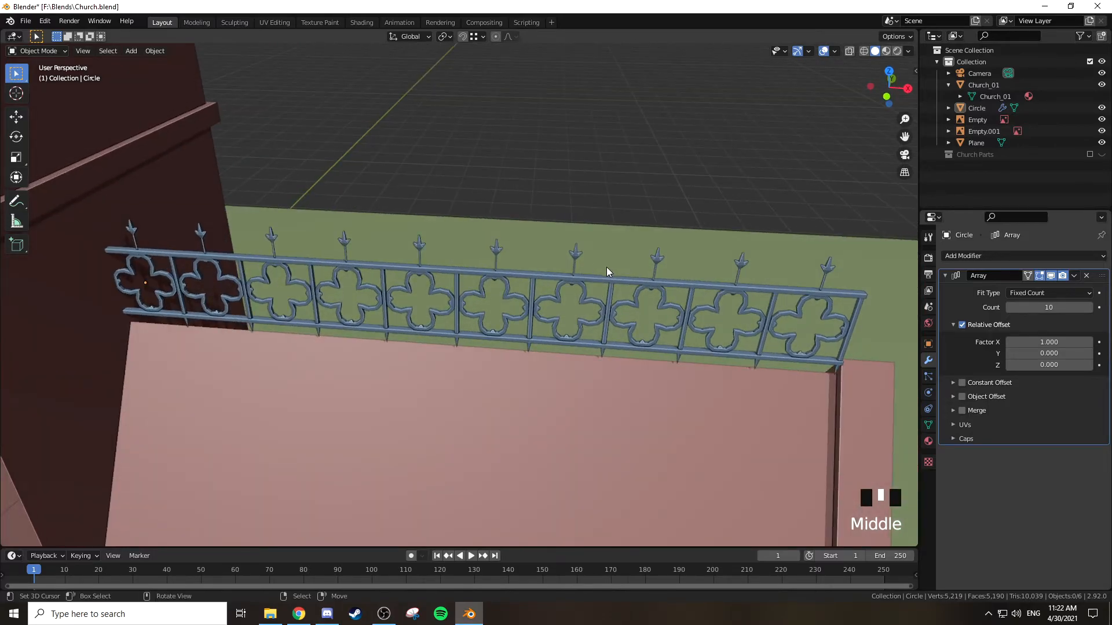
# Check the railing in rendered shading and switch the viewport to material preview
pyautogui.press('z')
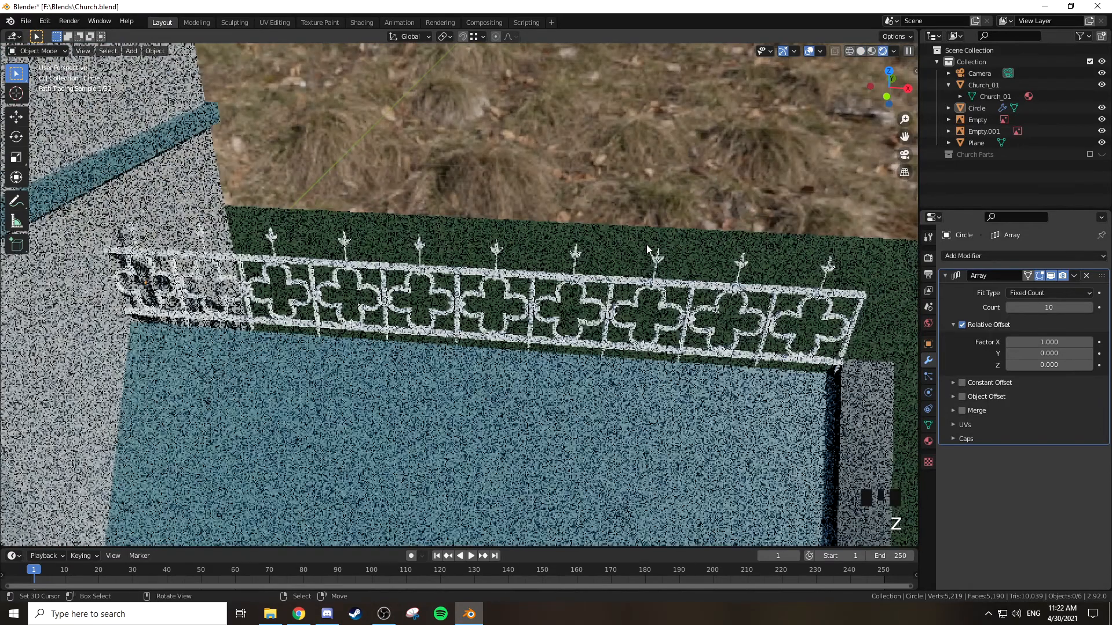
pyautogui.moveTo(646, 244); pyautogui.dragTo(612, 234, button='middle')
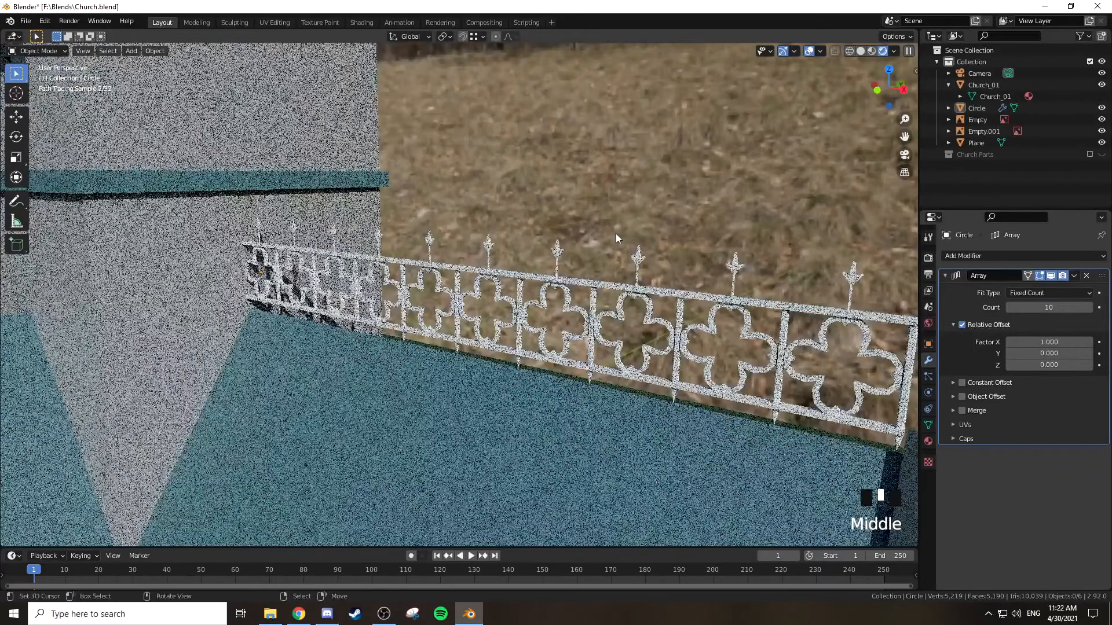
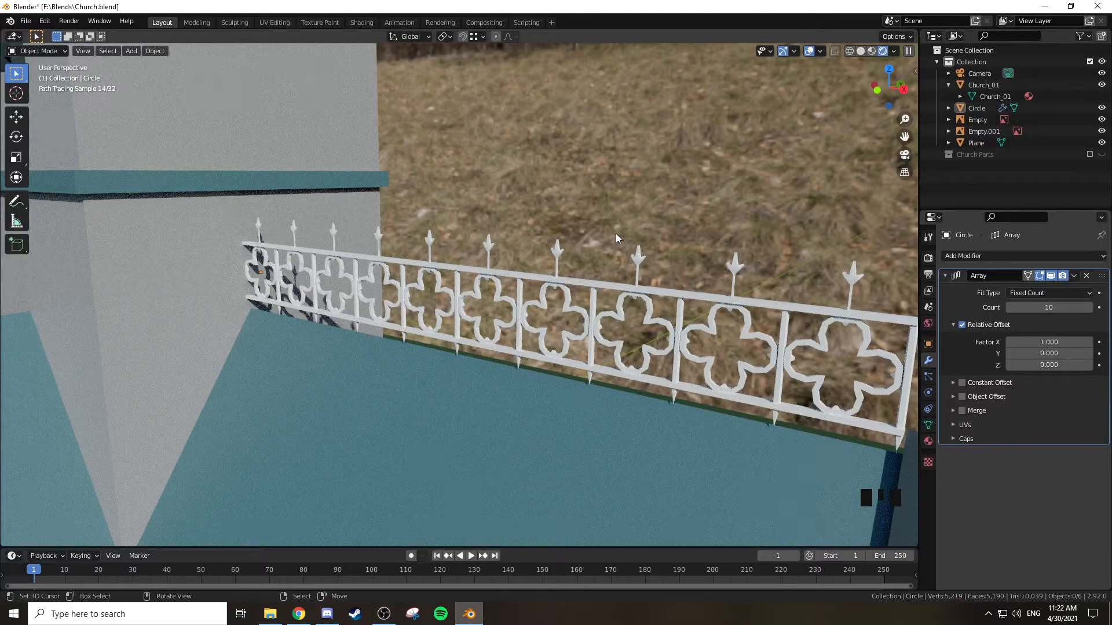
pyautogui.press('z')
pyautogui.click(602, 334)
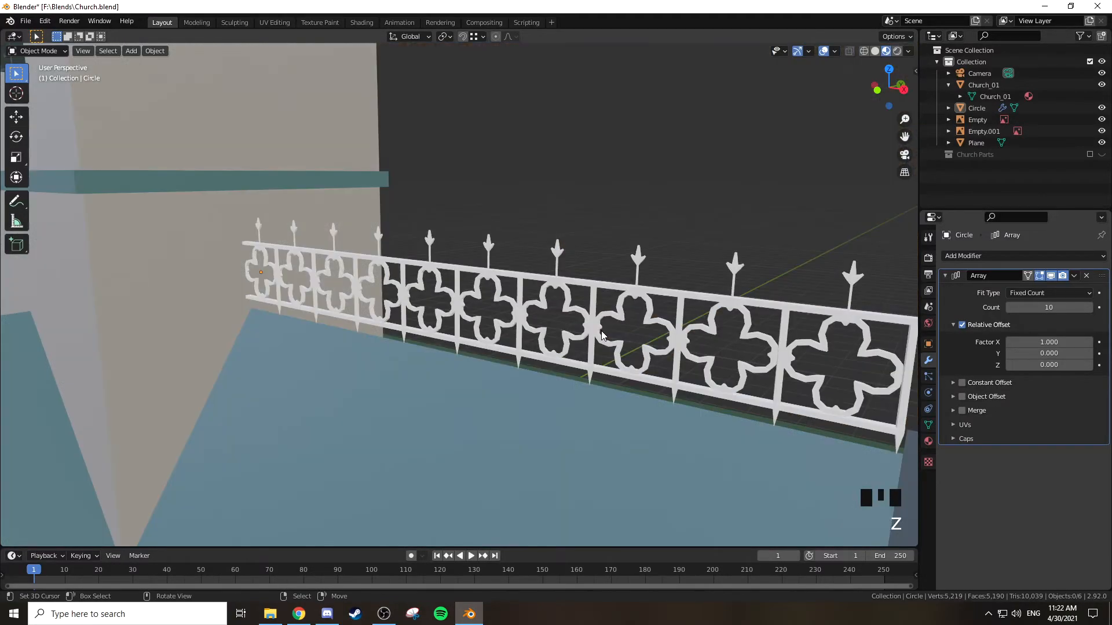
# Select the railing, apply its Array modifier and open the resulting mesh for editing
pyautogui.rightClick(525, 298)
pyautogui.moveTo(624, 290); pyautogui.dragTo(596, 271, button='middle')
pyautogui.press('Tab')
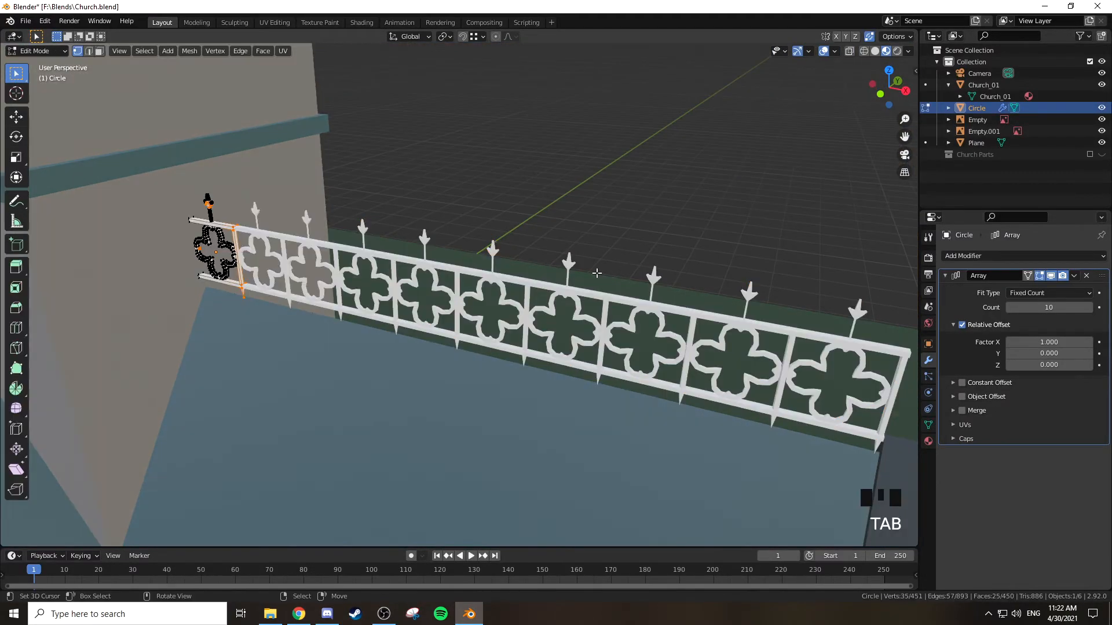
pyautogui.press('a')
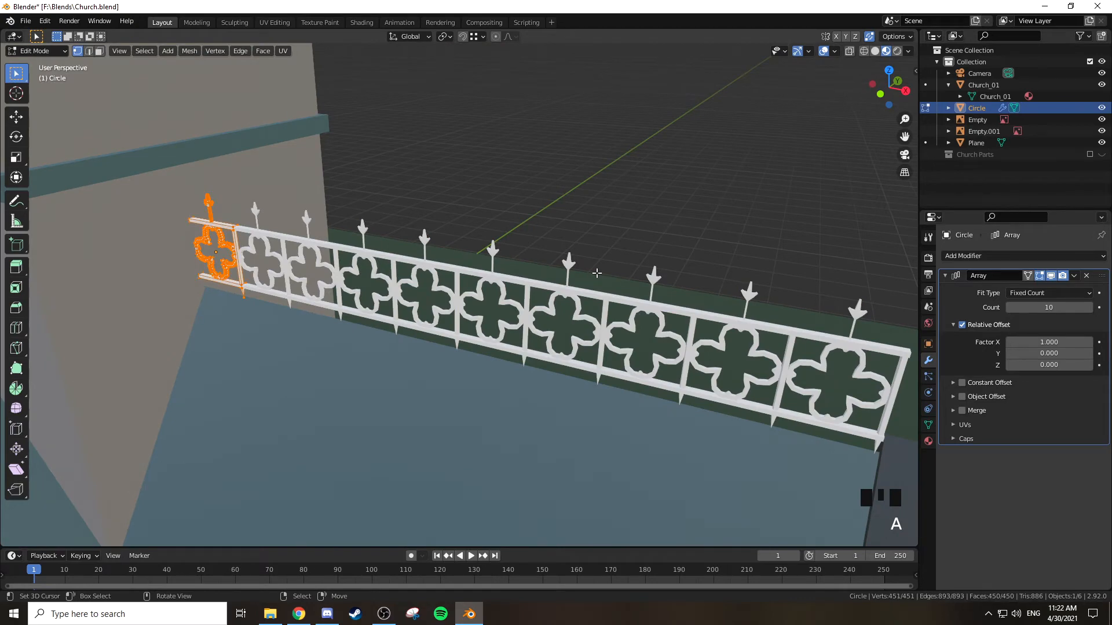
pyautogui.press('Tab')
pyautogui.click(1074, 276)
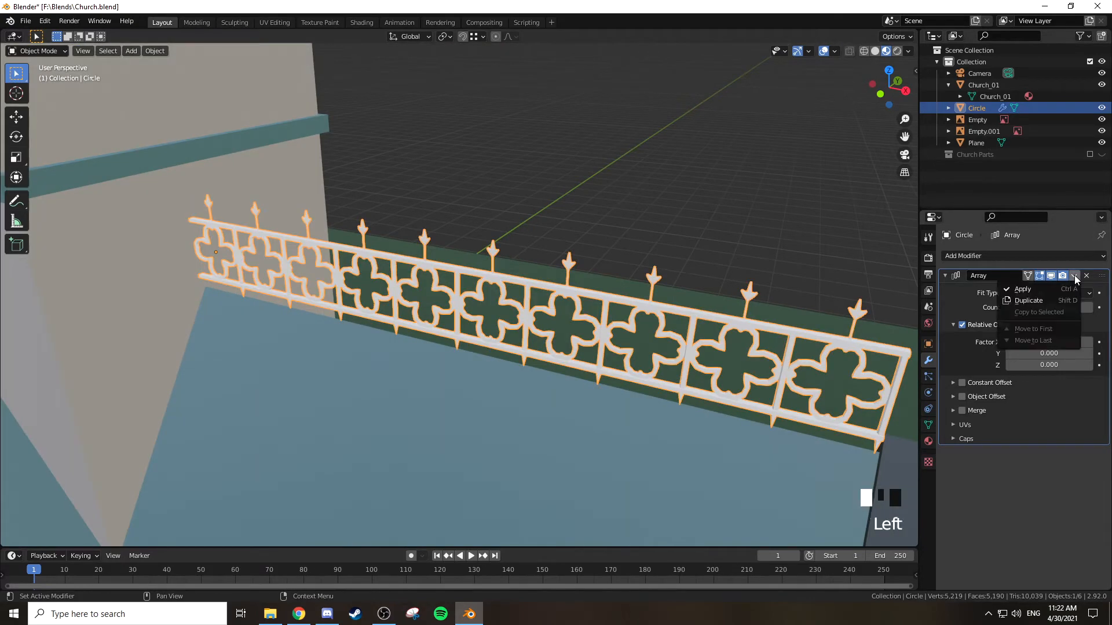
pyautogui.click(1050, 288)
pyautogui.press('Tab')
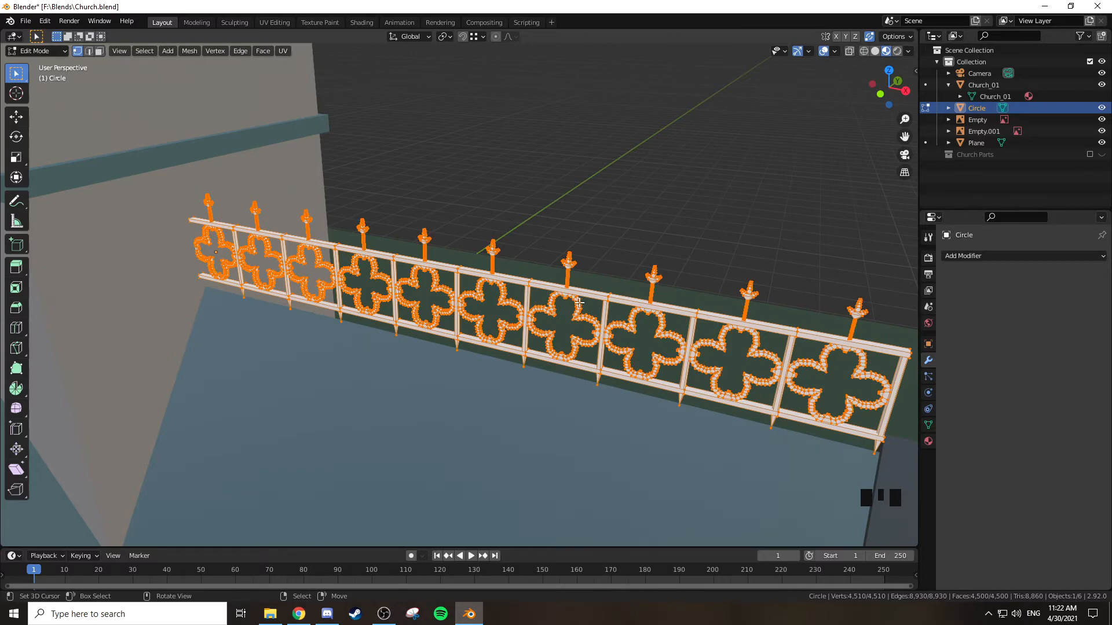
# Run Limited Dissolve on the entire railing mesh with a 5° maximum angle
pyautogui.scroll(3, 579, 301)
pyautogui.keyDown('shift'); pyautogui.moveTo(624, 307); pyautogui.dragTo(609, 314, button='middle'); pyautogui.keyUp('shift')
pyautogui.scroll(-6, 608, 315)
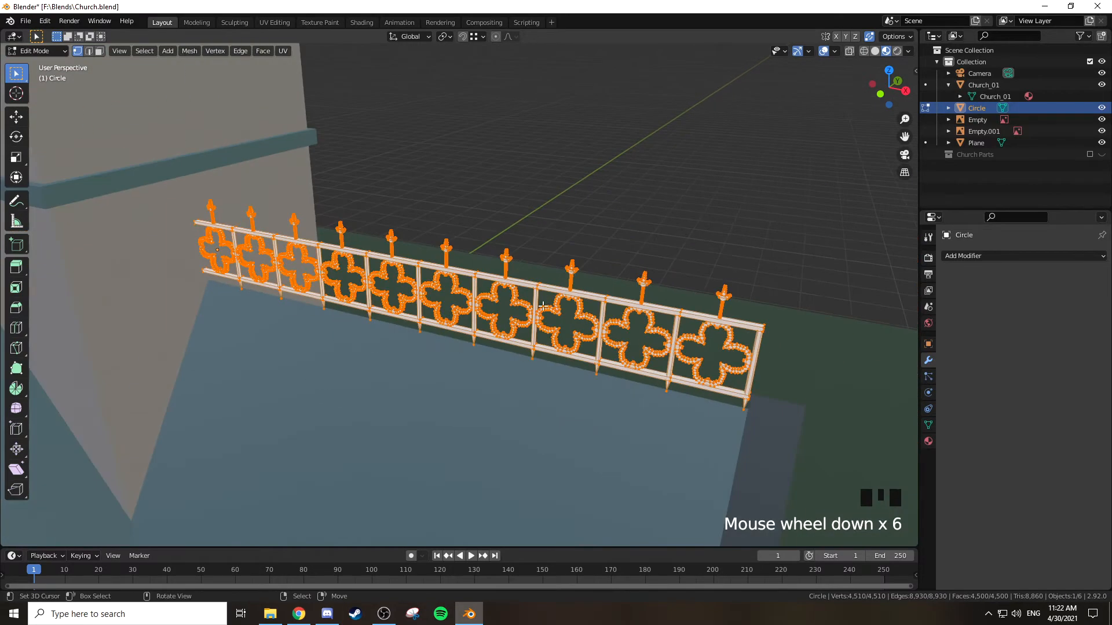
pyautogui.press('x')
pyautogui.click(524, 304)
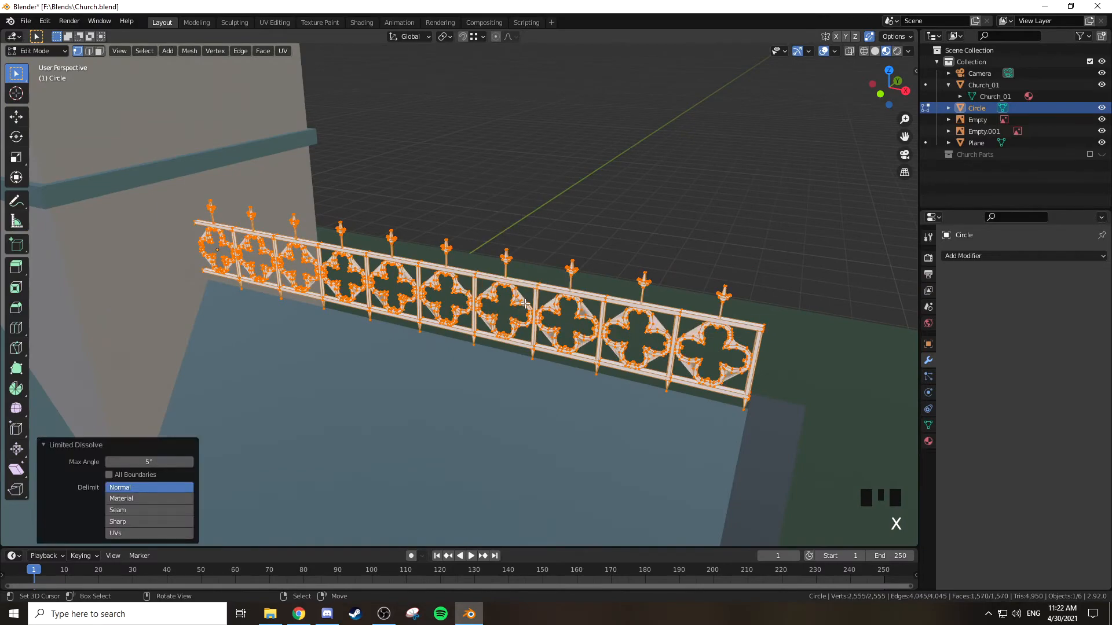
# Inspect the dissolved quatrefoils in face selection mode and delete the large flat face of one quatrefoil
pyautogui.scroll(5, 525, 304)
pyautogui.moveTo(640, 293); pyautogui.dragTo(445, 267, button='middle')
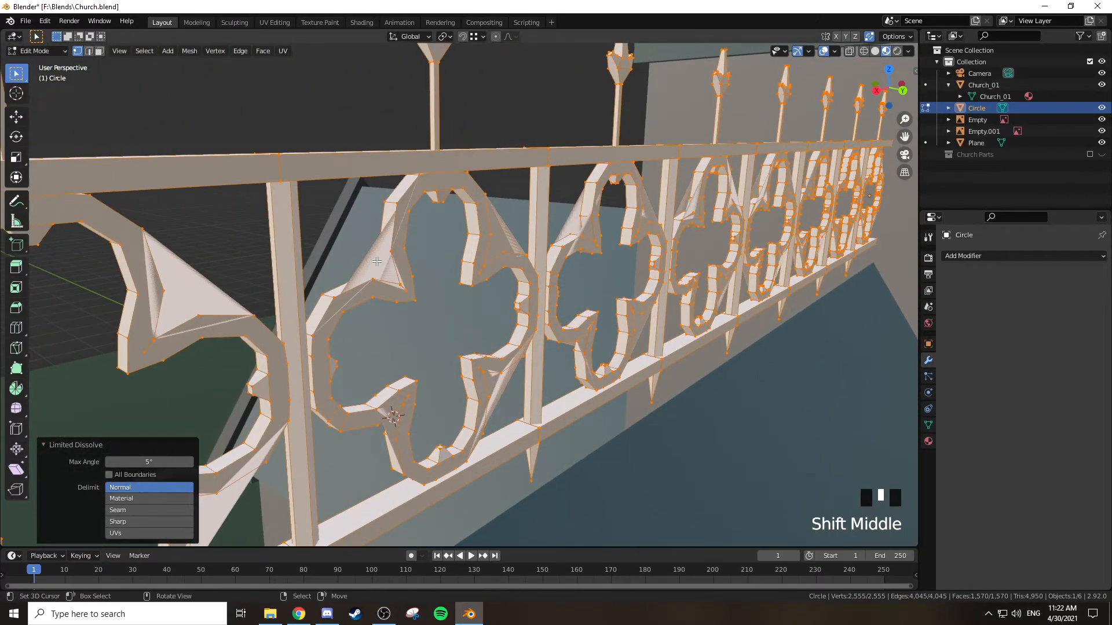
pyautogui.press('3')
pyautogui.rightClick(373, 261)
pyautogui.press('x')
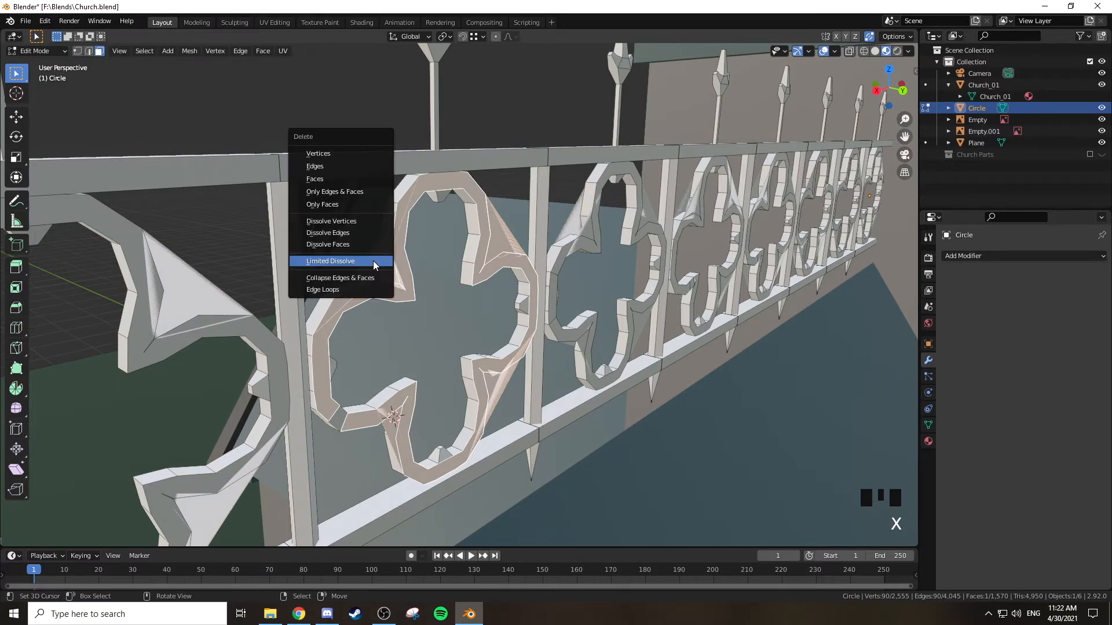
pyautogui.click(342, 176)
# Undo the face deletion and the Limited Dissolve on the railing
pyautogui.moveTo(354, 209); pyautogui.dragTo(531, 240, button='middle')
pyautogui.hotkey('ctrl', 'z')
pyautogui.hotkey('ctrl', 'z')
pyautogui.hotkey('ctrl', 'z')
pyautogui.hotkey('ctrl', 'z')
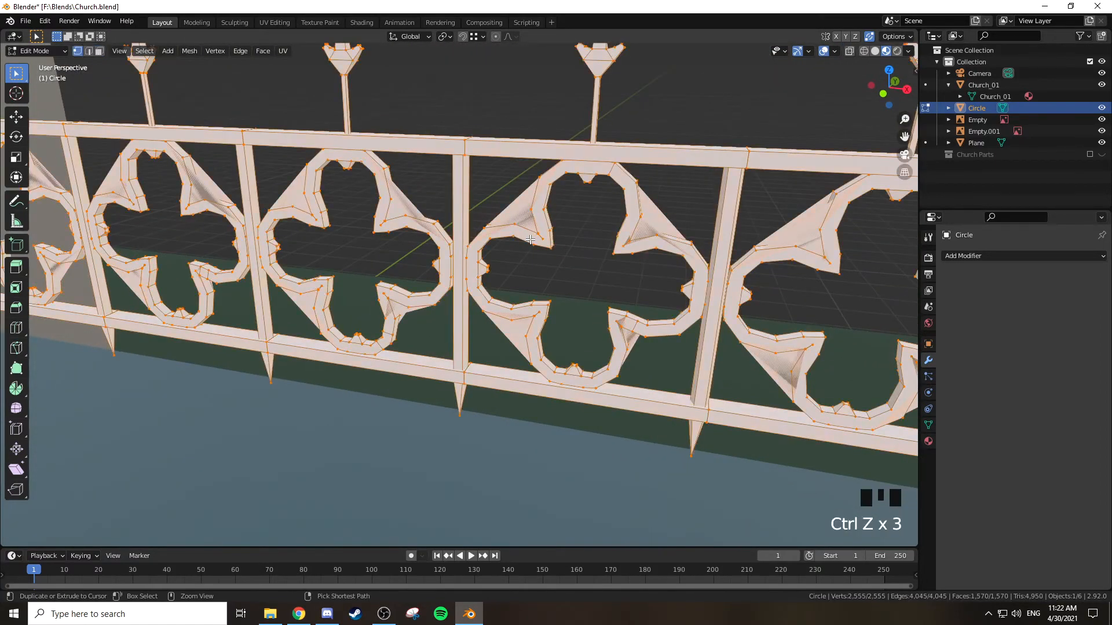
# Try Limited Dissolve again on the whole railing mesh from its other side, and undo it
pyautogui.scroll(2, 569, 258)
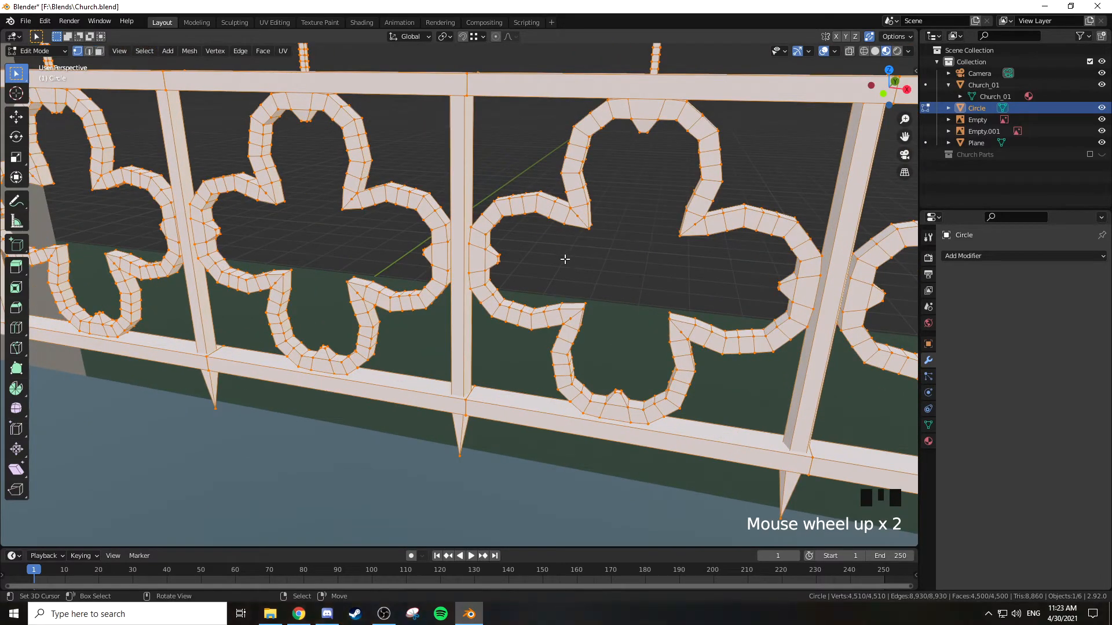
pyautogui.moveTo(602, 250); pyautogui.dragTo(385, 252, button='middle')
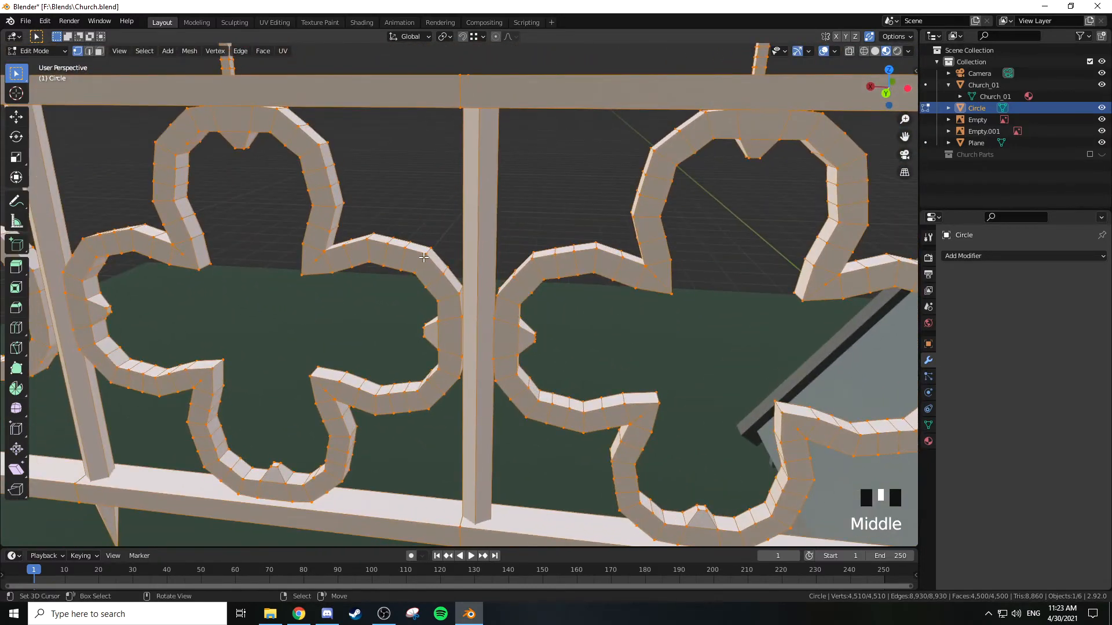
pyautogui.press('x')
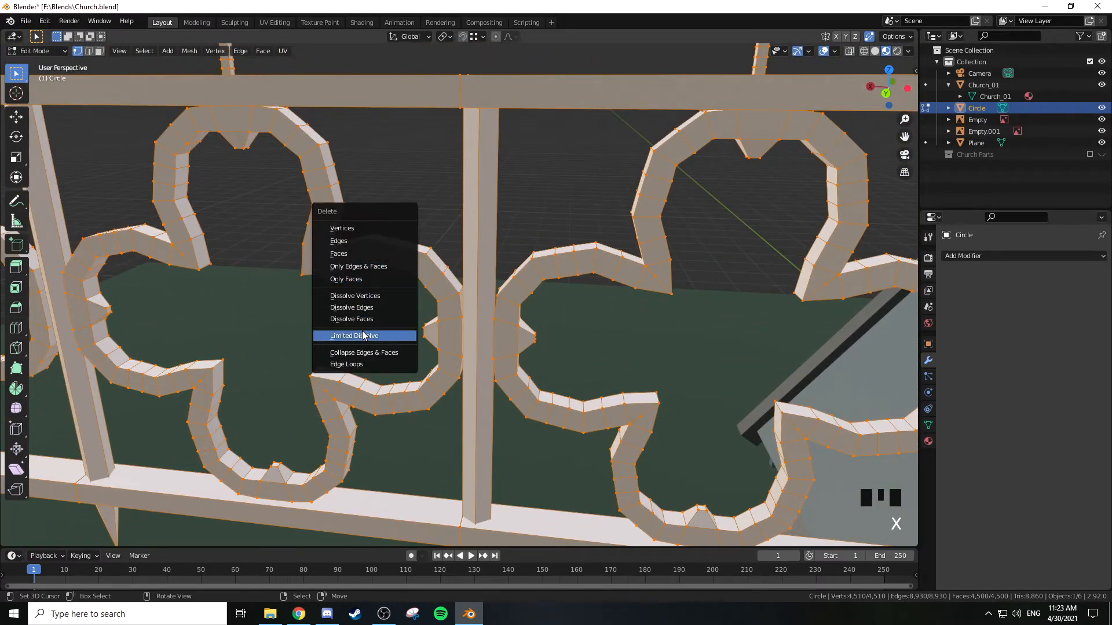
pyautogui.click(362, 333)
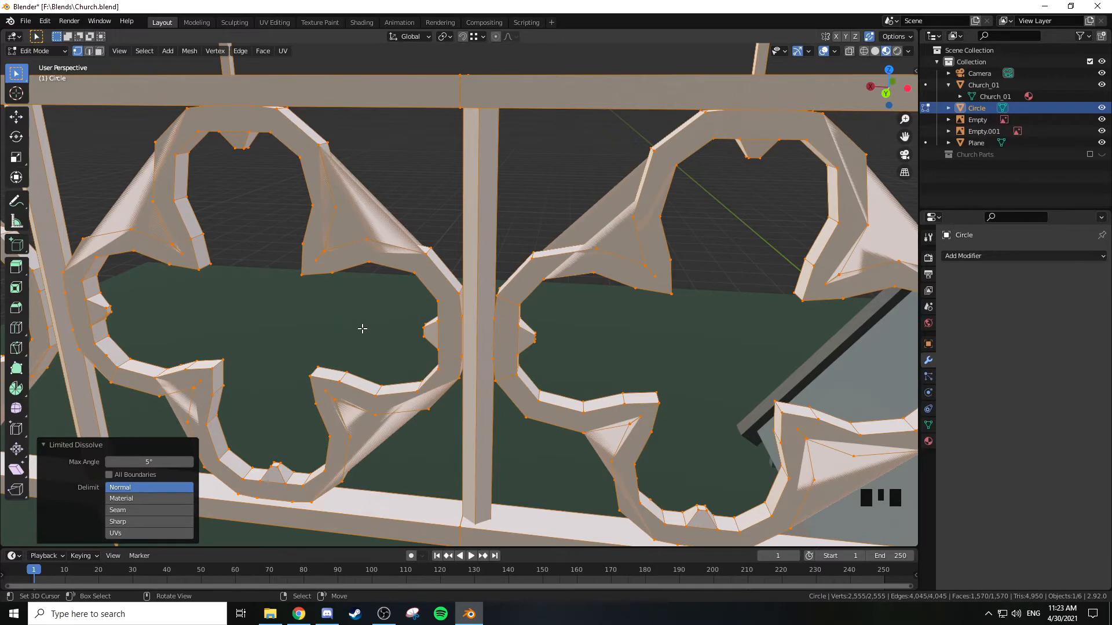
pyautogui.hotkey('ctrl', 'z')
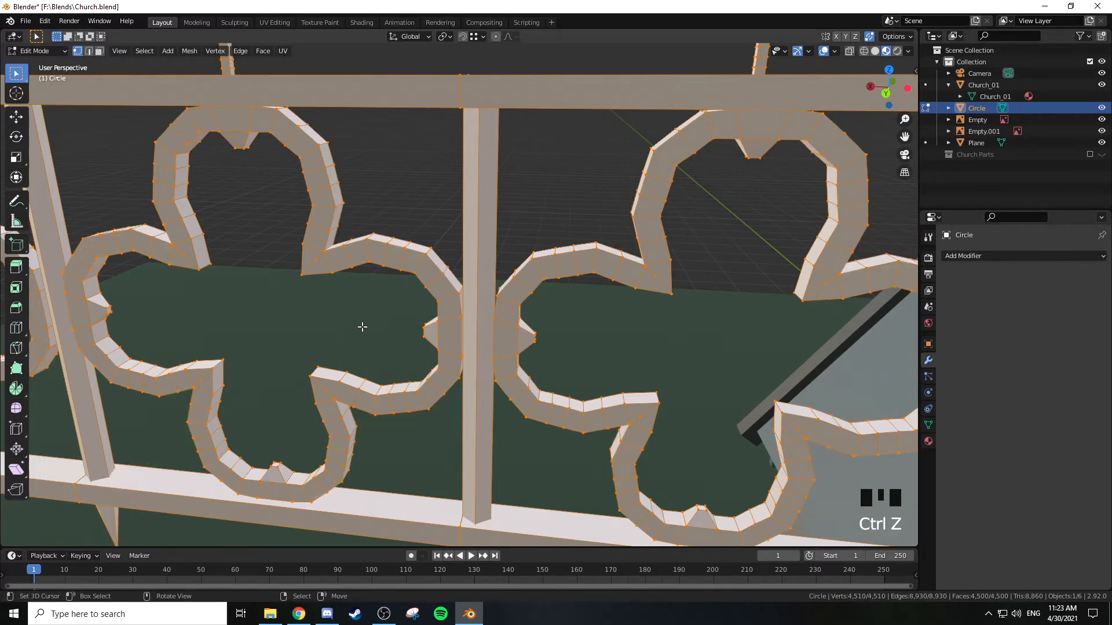
pyautogui.scroll(-2, 363, 327)
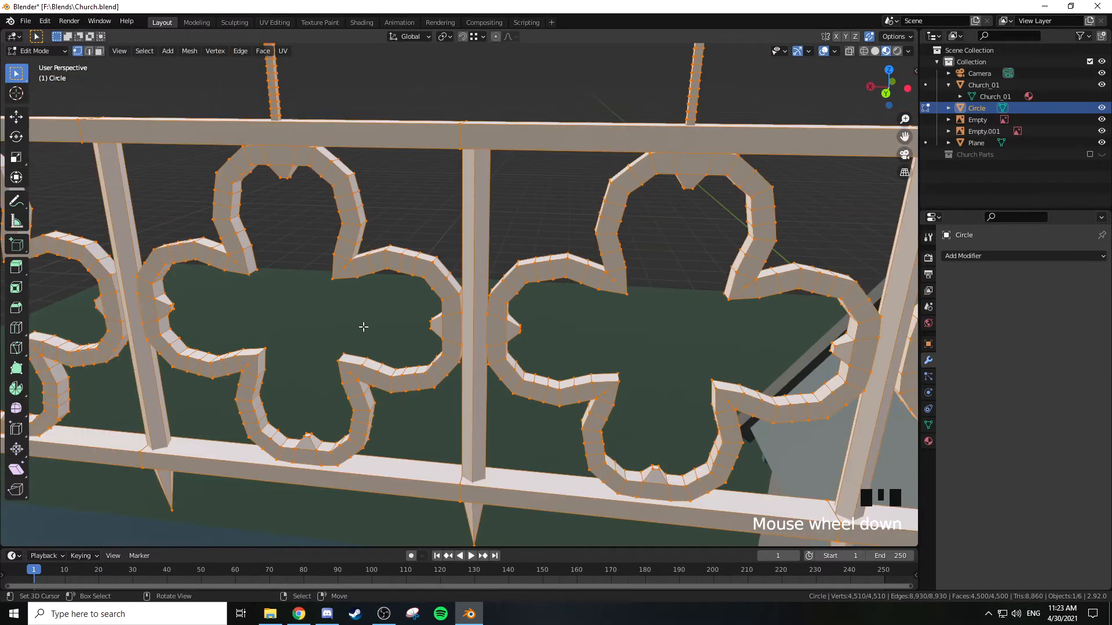
# Leave mesh editing and open the normals settings in the railing's object data properties
pyautogui.press('Tab')
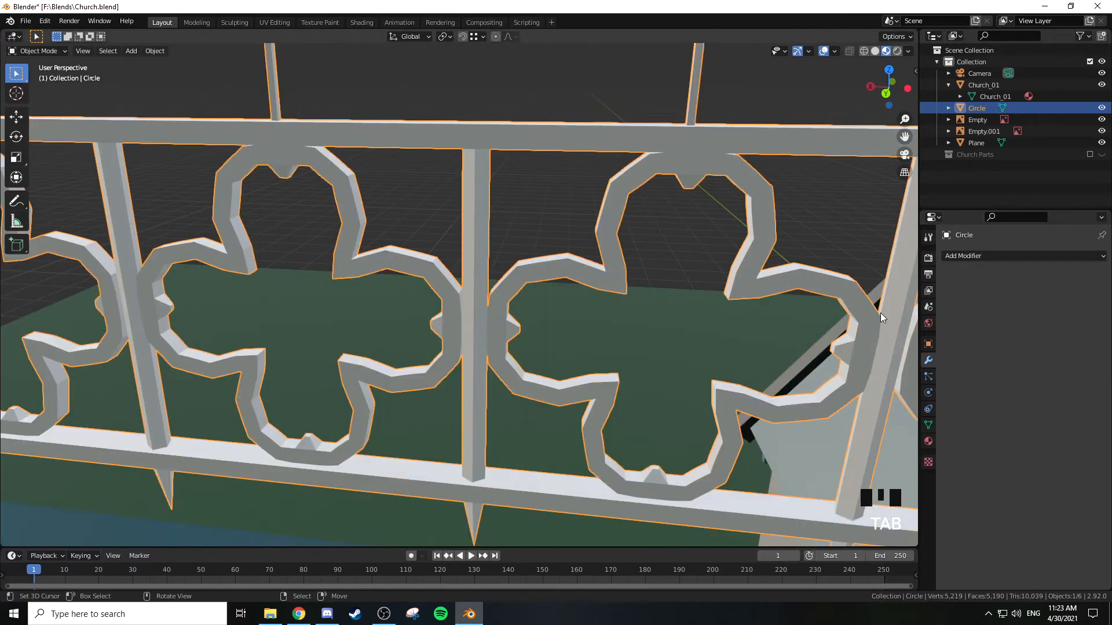
pyautogui.click(928, 425)
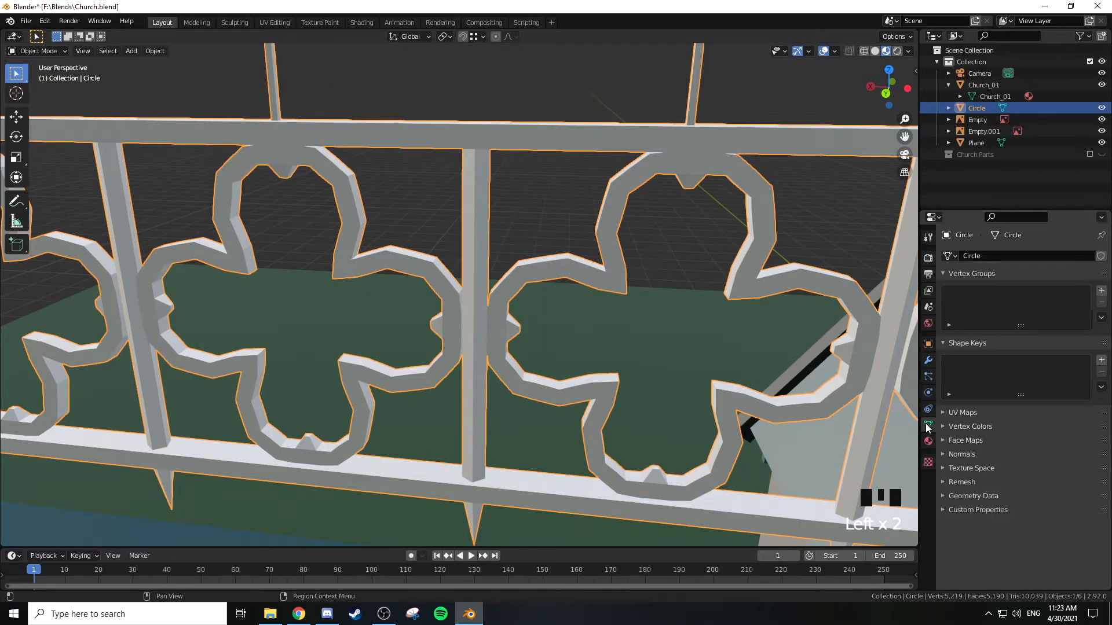
pyautogui.click(969, 454)
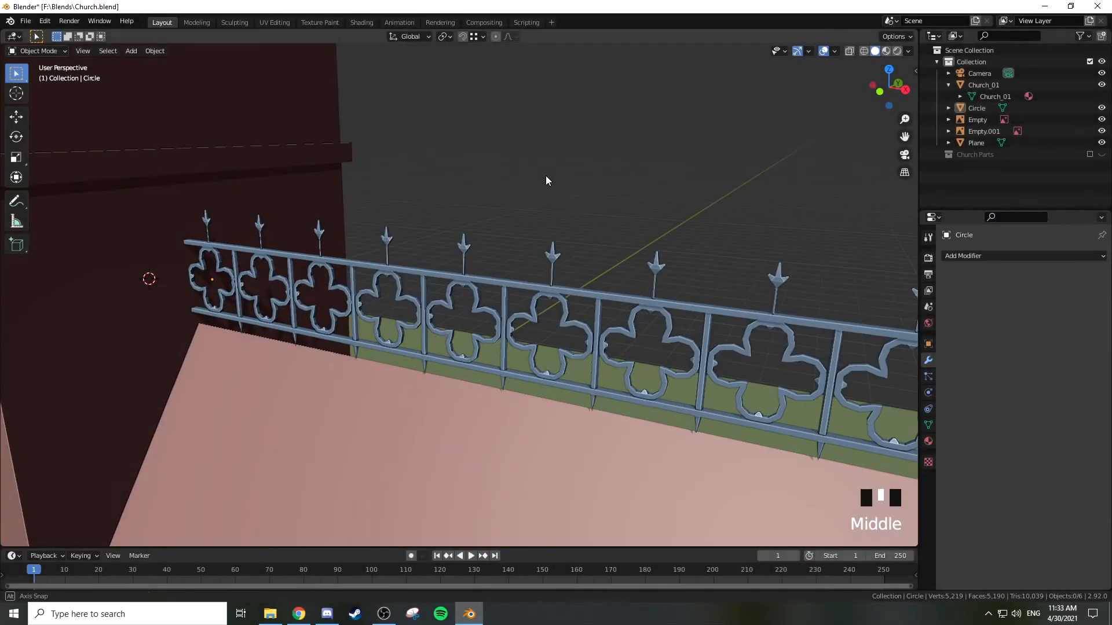
# Select the whole railing mesh on the roof ridge, try Limited Dissolve at a 5° maximum angle, and undo it
pyautogui.scroll(3, 568, 279)
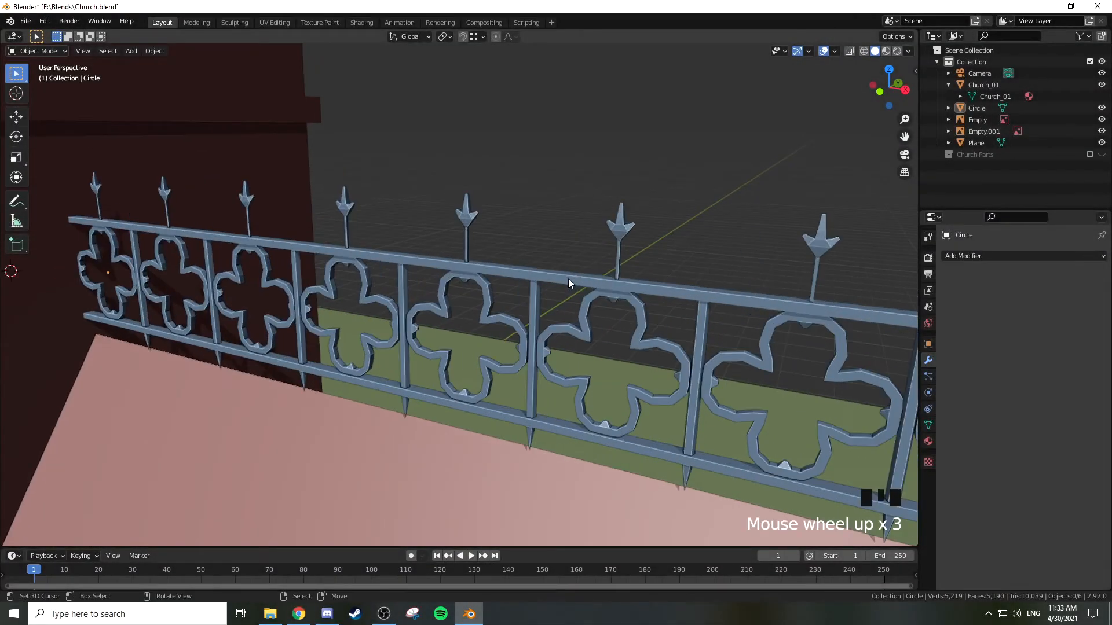
pyautogui.click(502, 272)
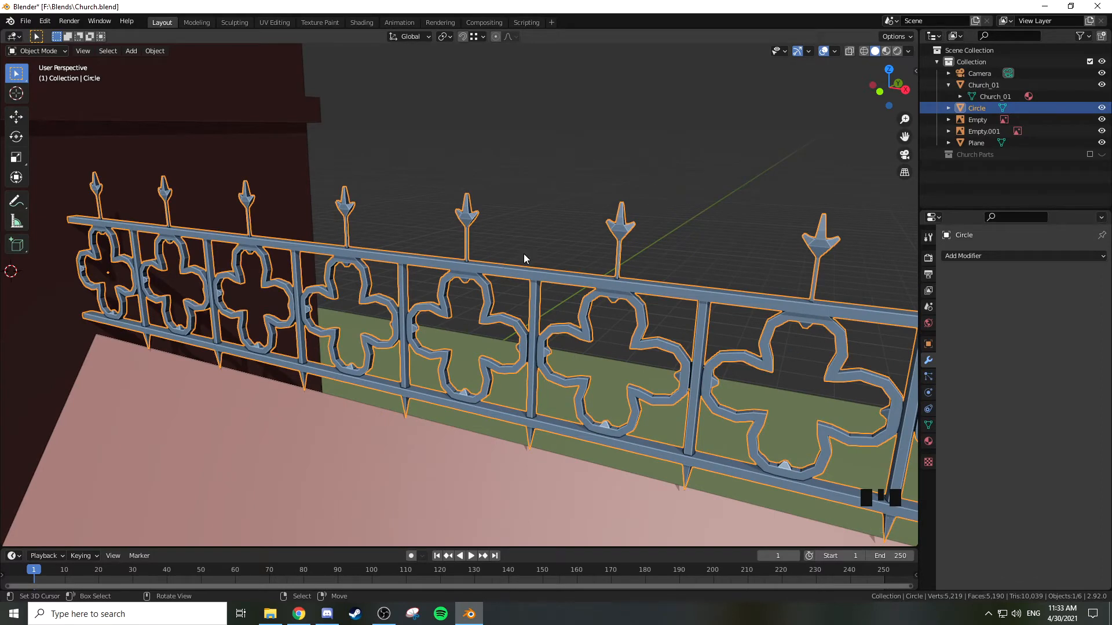
pyautogui.press('Tab')
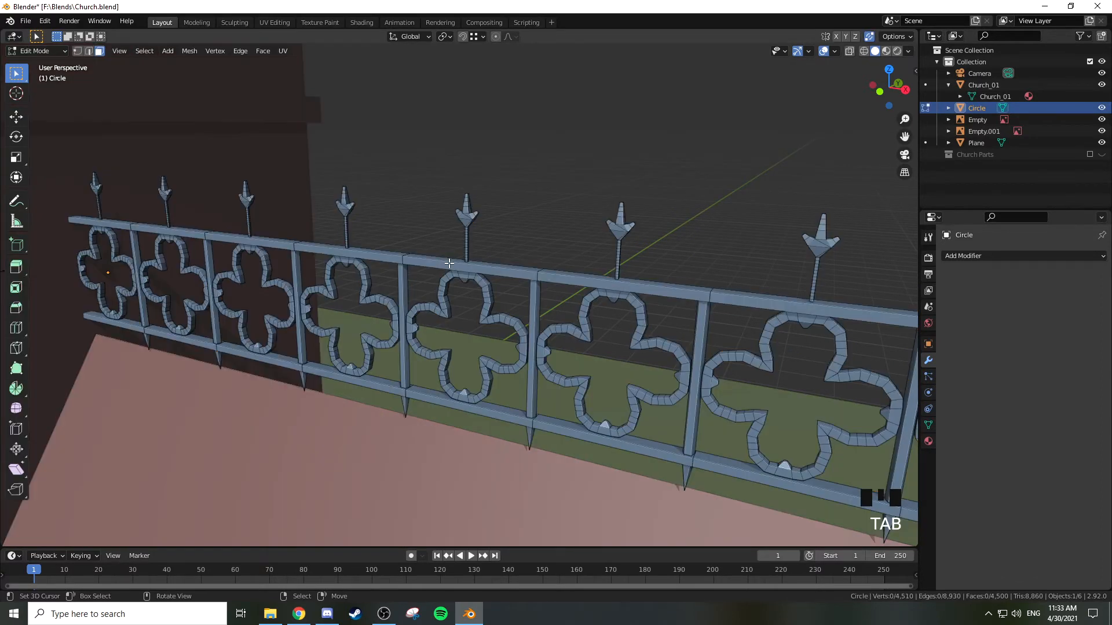
pyautogui.press('Tab')
pyautogui.press('Tab')
pyautogui.press('a')
pyautogui.press('x')
pyautogui.click(450, 261)
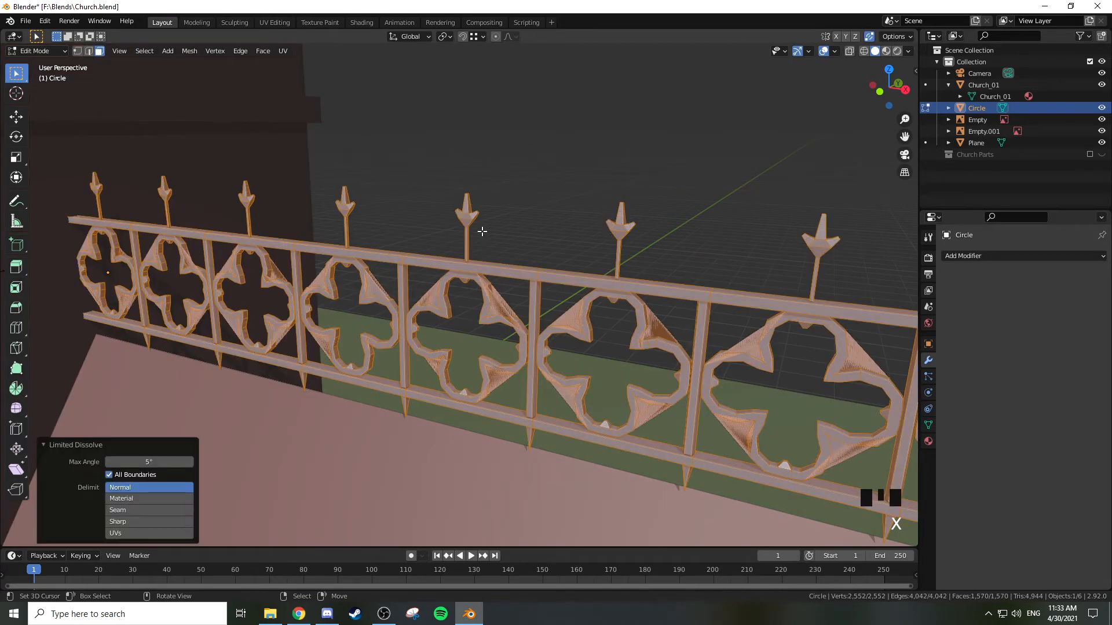
pyautogui.hotkey('ctrl', 'z')
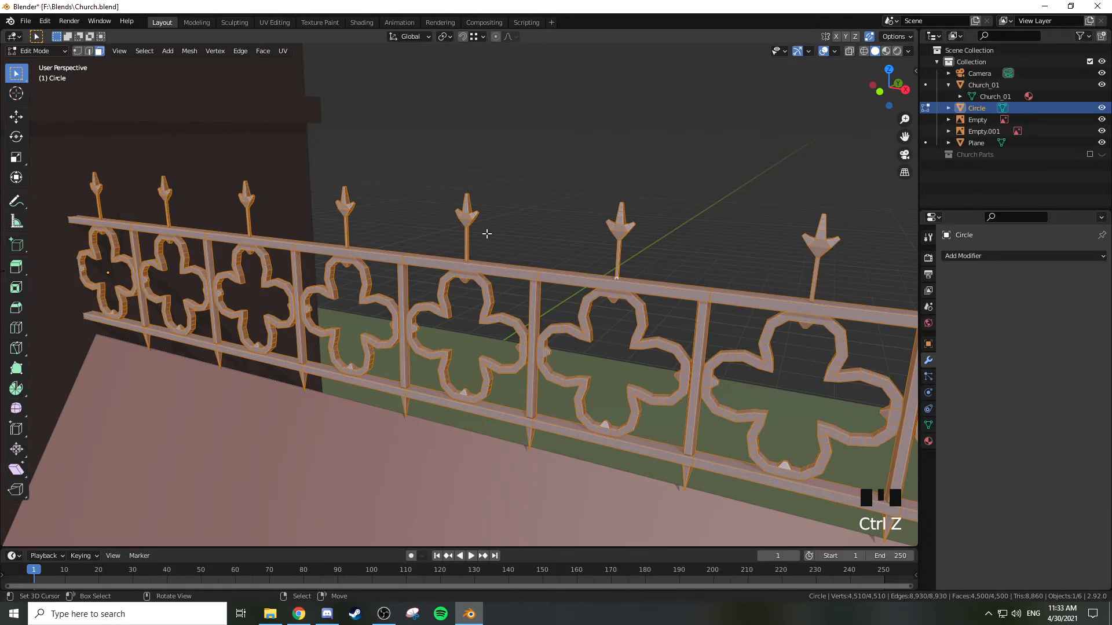
# Select all faces of the thin rod under one middle spike, including hidden ones, and simplify them with a 5° Limited Dissolve
pyautogui.press('Tab')
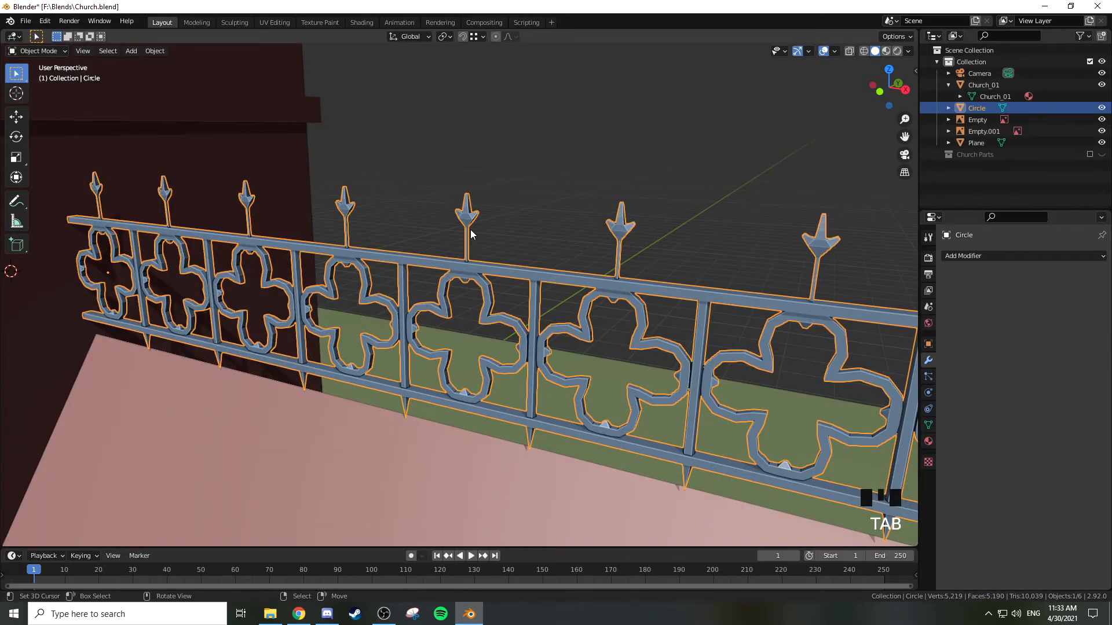
pyautogui.press('Tab')
pyautogui.rightClick(470, 230)
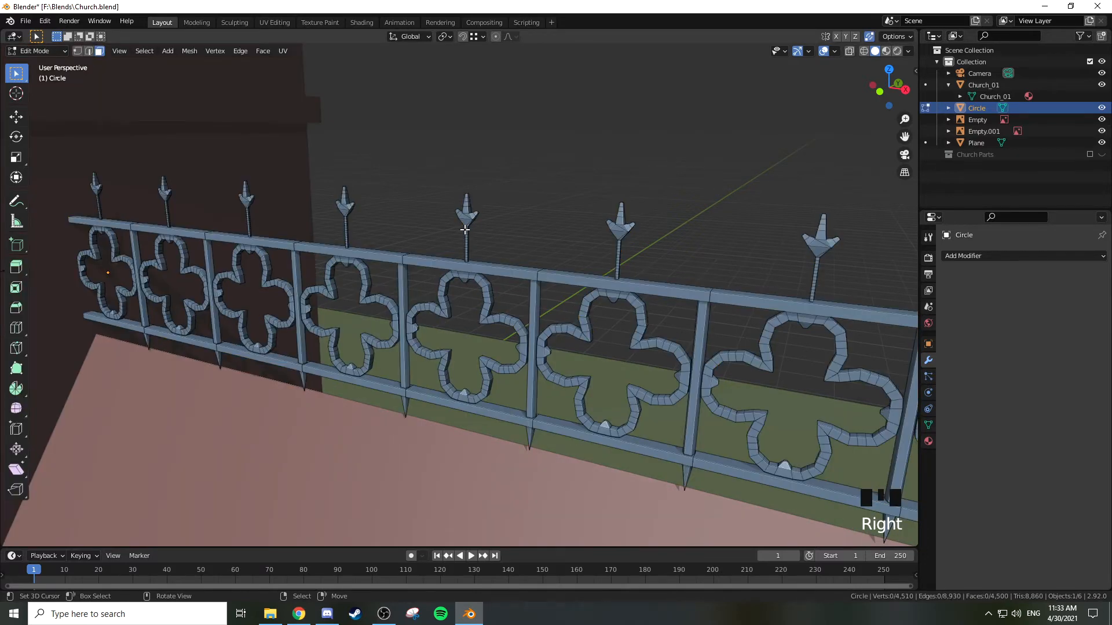
pyautogui.press('KP_1')
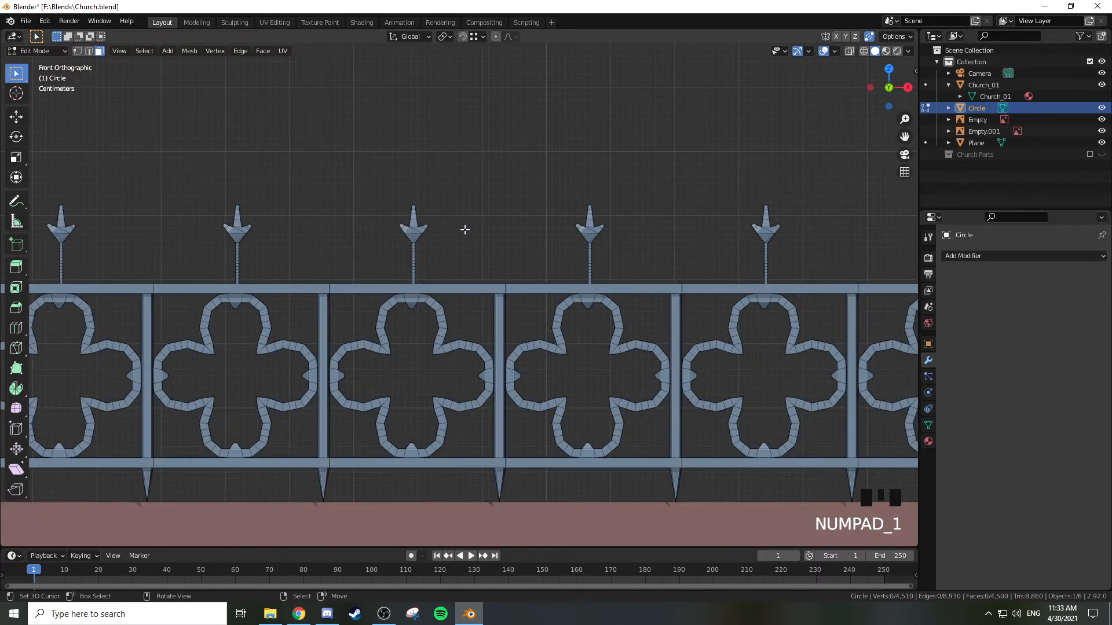
pyautogui.press('KP_Decimal')
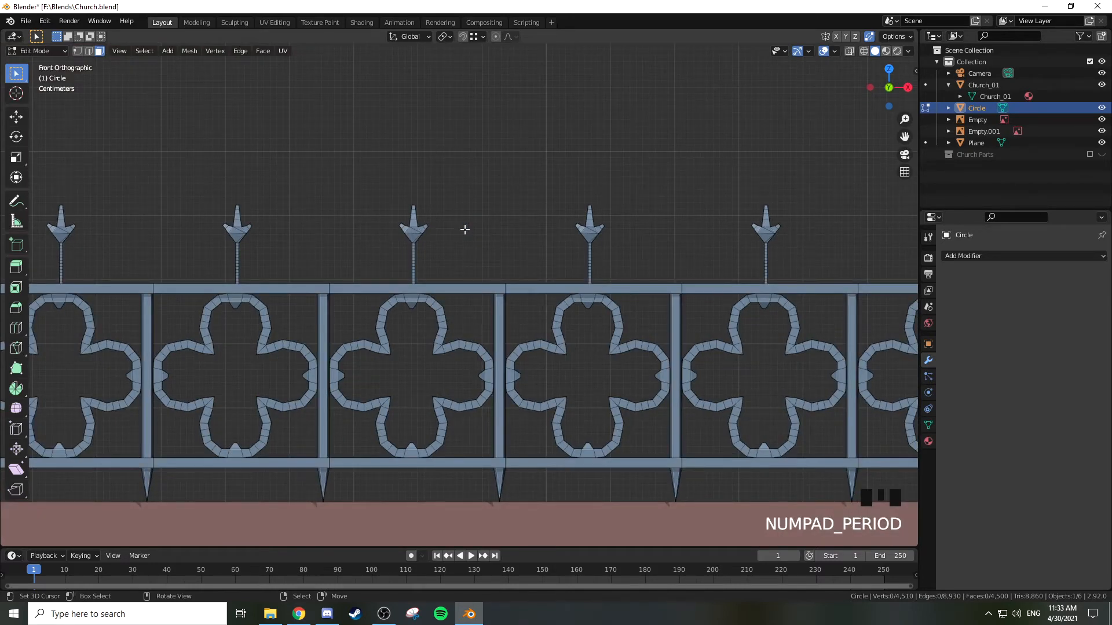
pyautogui.rightClick(416, 244)
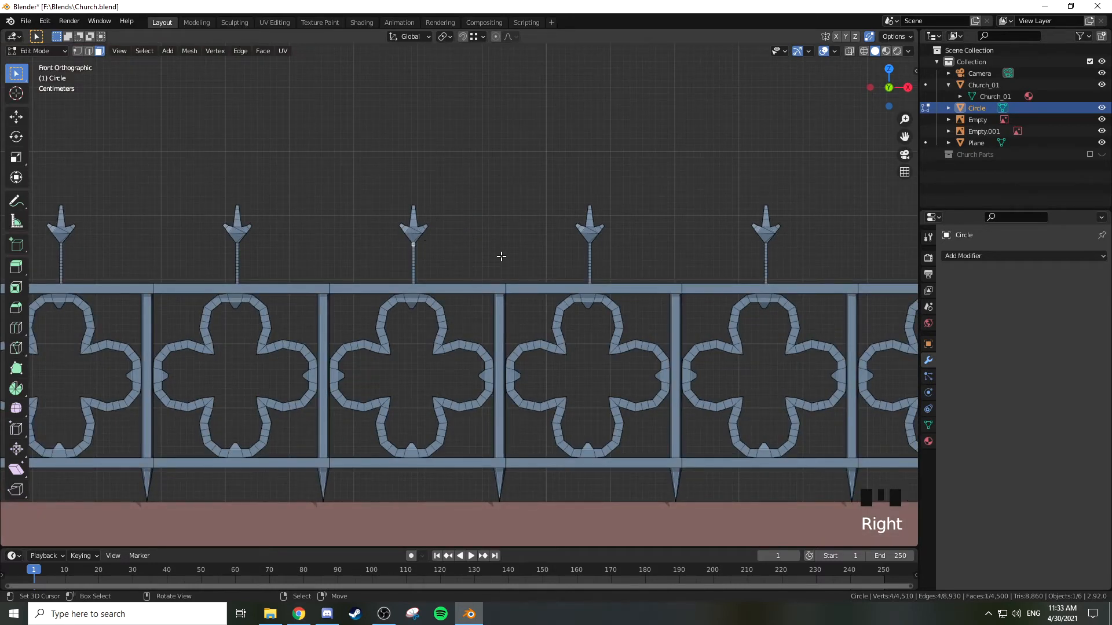
pyautogui.press('KP_Decimal')
pyautogui.scroll(-4, 502, 256)
pyautogui.scroll(2, 501, 256)
pyautogui.keyDown('shift'); pyautogui.moveTo(492, 273); pyautogui.dragTo(452, 250, button='middle'); pyautogui.keyUp('shift')
pyautogui.press('z')
pyautogui.press('b')
pyautogui.moveTo(384, 159); pyautogui.dragTo(446, 439)
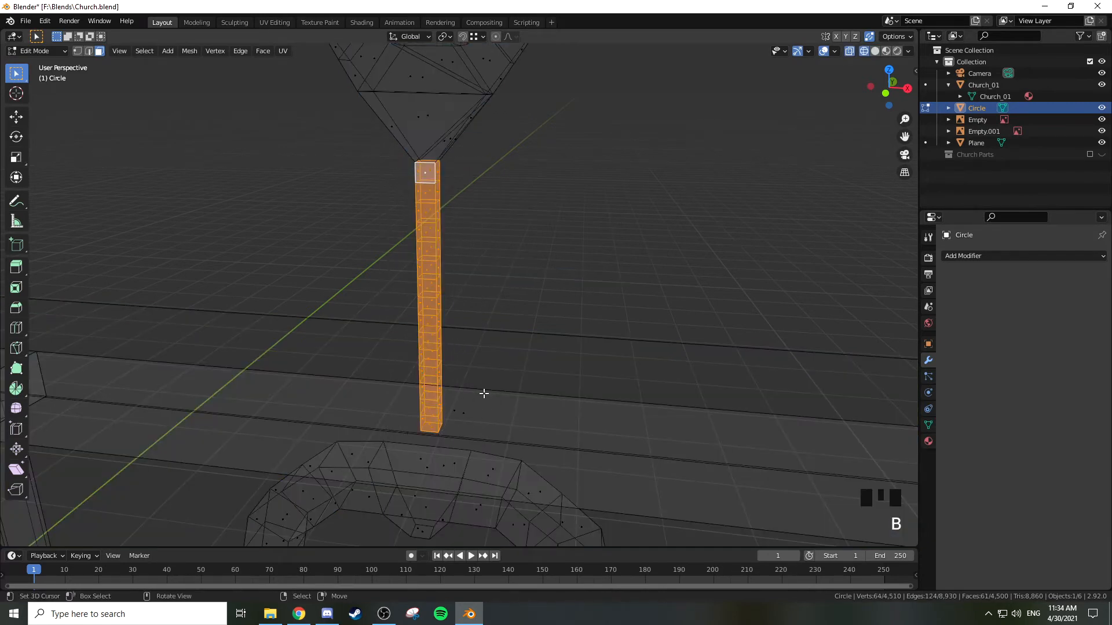
pyautogui.press('z')
pyautogui.moveTo(596, 340)
pyautogui.mouseDown(button='middle')
pyautogui.moveTo(581, 296)
pyautogui.moveTo(504, 303)
pyautogui.moveTo(666, 311)
pyautogui.moveTo(637, 304)
pyautogui.moveTo(665, 288)
pyautogui.moveTo(606, 298)
pyautogui.moveTo(742, 479)
pyautogui.mouseUp(button='middle')
pyautogui.moveTo(551, 245)
pyautogui.mouseDown(button='middle')
pyautogui.moveTo(370, 250)
pyautogui.moveTo(558, 251)
pyautogui.mouseUp(button='middle')
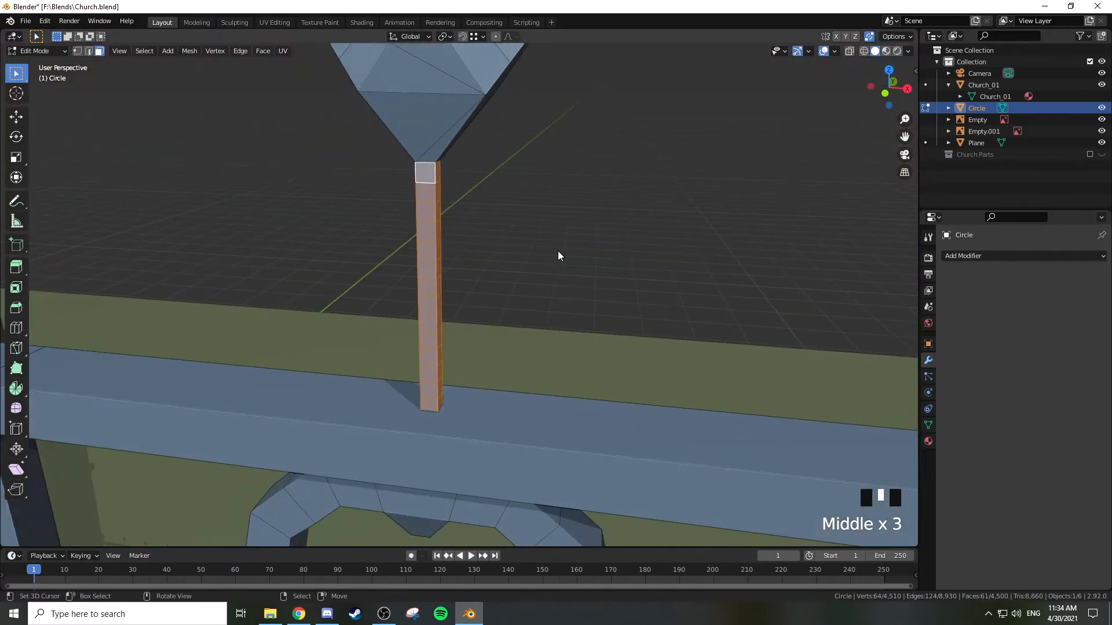
pyautogui.press('x')
pyautogui.click(557, 251)
pyautogui.moveTo(554, 247)
pyautogui.mouseDown(button='middle')
pyautogui.moveTo(543, 236)
pyautogui.moveTo(573, 191)
pyautogui.mouseUp(button='middle')
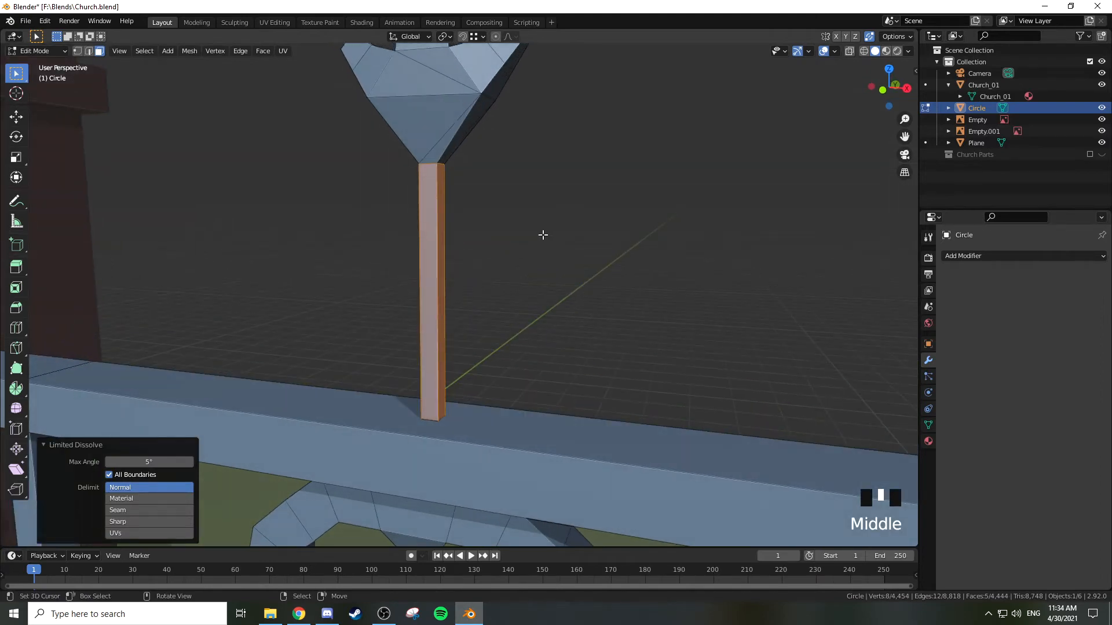
# Inspect the lower end of the dissolved rod in wireframe, selecting a single face there, and return to solid shading
pyautogui.press('z')
pyautogui.click(324, 369)
pyautogui.moveTo(325, 370); pyautogui.dragTo(472, 382, button='middle')
pyautogui.rightClick(428, 460)
pyautogui.moveTo(428, 460); pyautogui.dragTo(484, 481, button='middle')
pyautogui.moveTo(547, 310); pyautogui.dragTo(510, 327, button='middle')
pyautogui.press('z')
pyautogui.press('z')
pyautogui.click(631, 331)
pyautogui.moveTo(631, 331); pyautogui.dragTo(566, 293, button='middle')
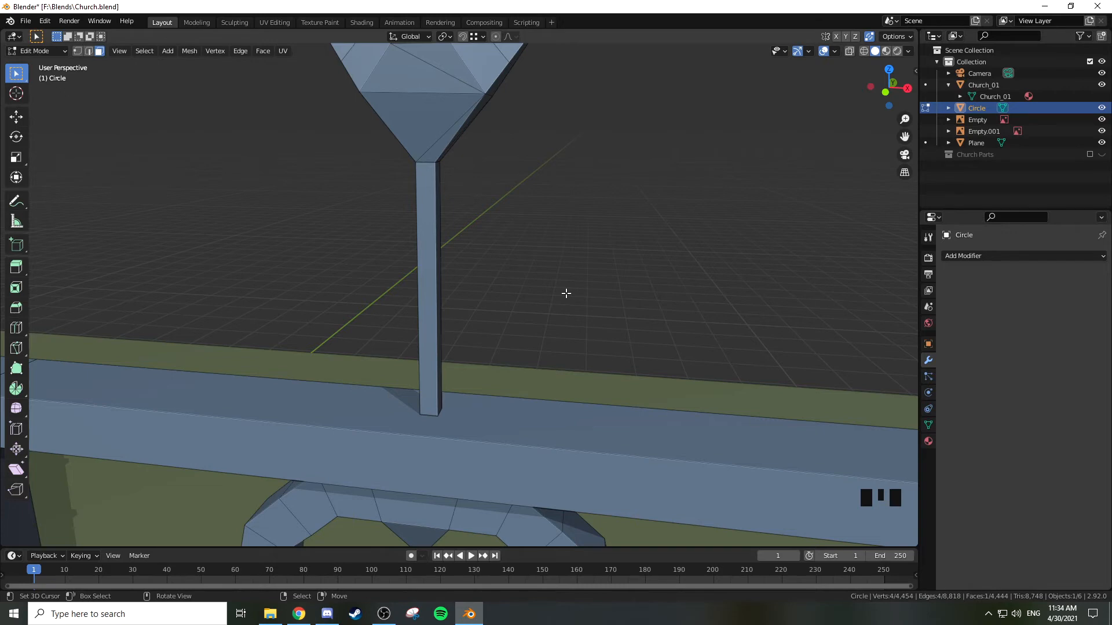
# Examine the railing's spikes and quatrefoils up close and from the front for leftover edge loops
pyautogui.scroll(-2, 566, 293)
pyautogui.moveTo(554, 276); pyautogui.dragTo(503, 282, button='middle')
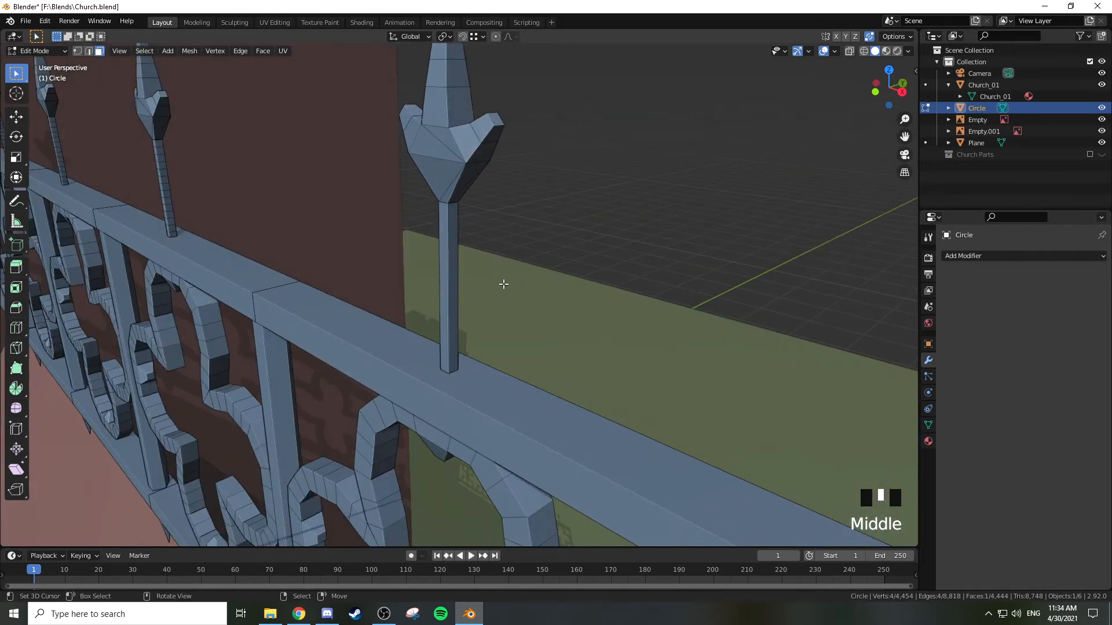
pyautogui.scroll(-3, 503, 283)
pyautogui.keyDown('shift'); pyautogui.moveTo(496, 384); pyautogui.dragTo(550, 230, button='middle'); pyautogui.keyUp('shift')
pyautogui.rightClick(493, 248)
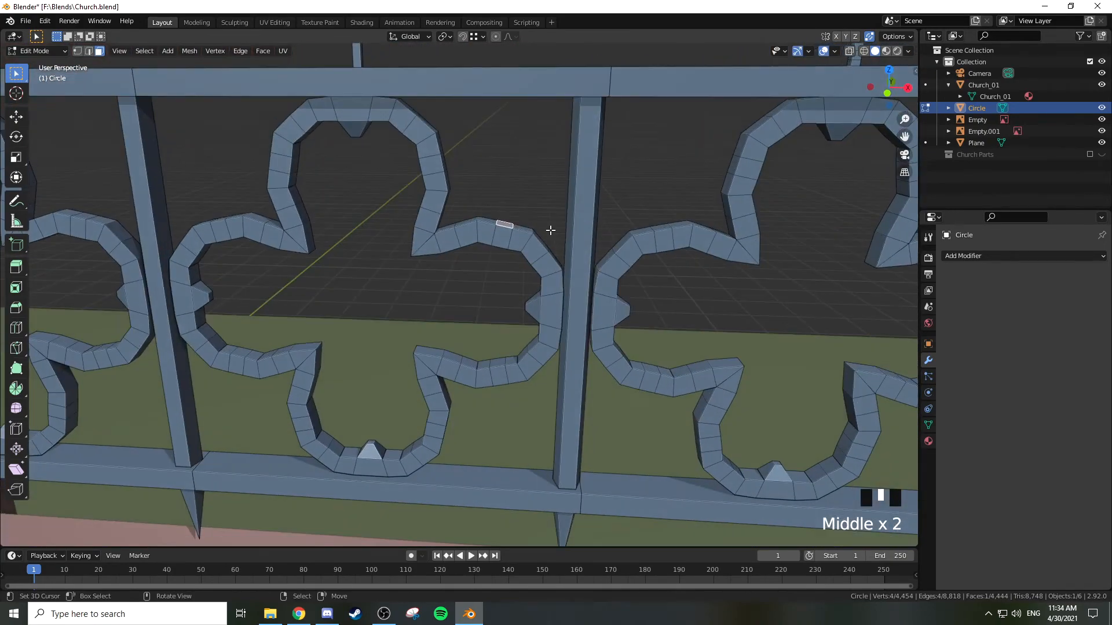
pyautogui.press('KP_1')
pyautogui.scroll(-9, 550, 230)
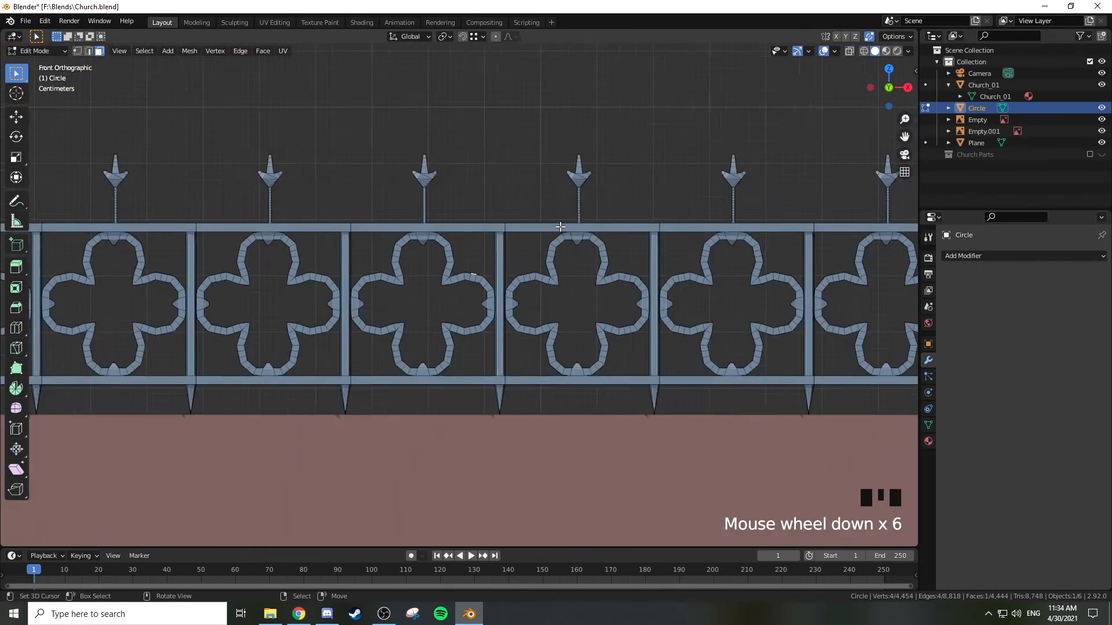
pyautogui.keyDown('shift'); pyautogui.moveTo(561, 216); pyautogui.dragTo(596, 270, button='middle'); pyautogui.keyUp('shift')
pyautogui.scroll(-3, 629, 266)
# Review the complete railing on the roof ridge from the front and in perspective, in both object and edit mode
pyautogui.press('Tab')
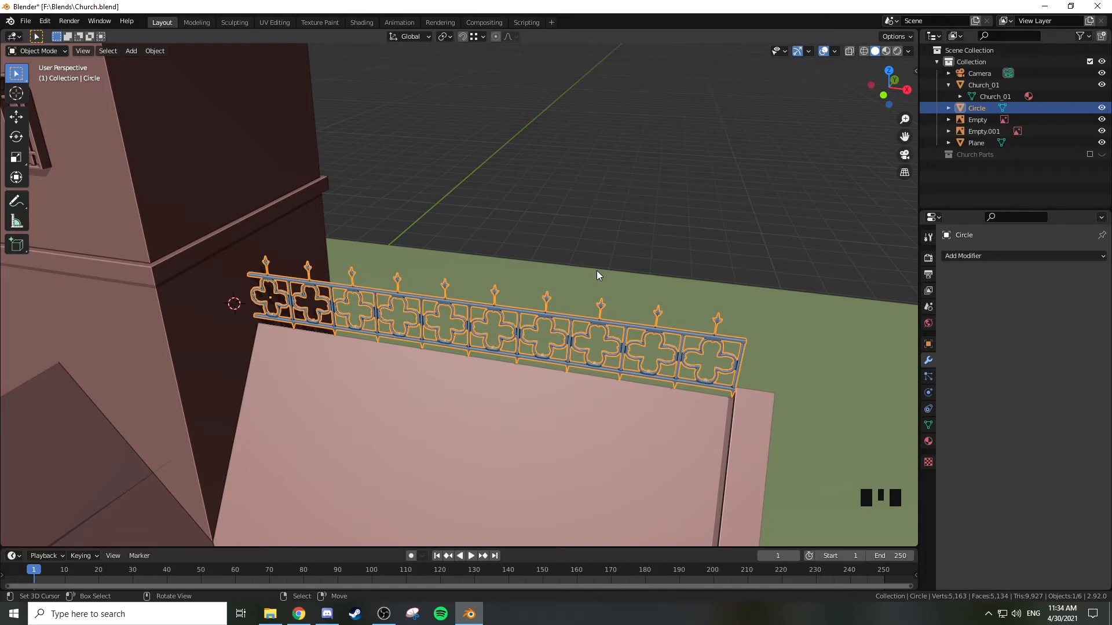
pyautogui.press('KP_1')
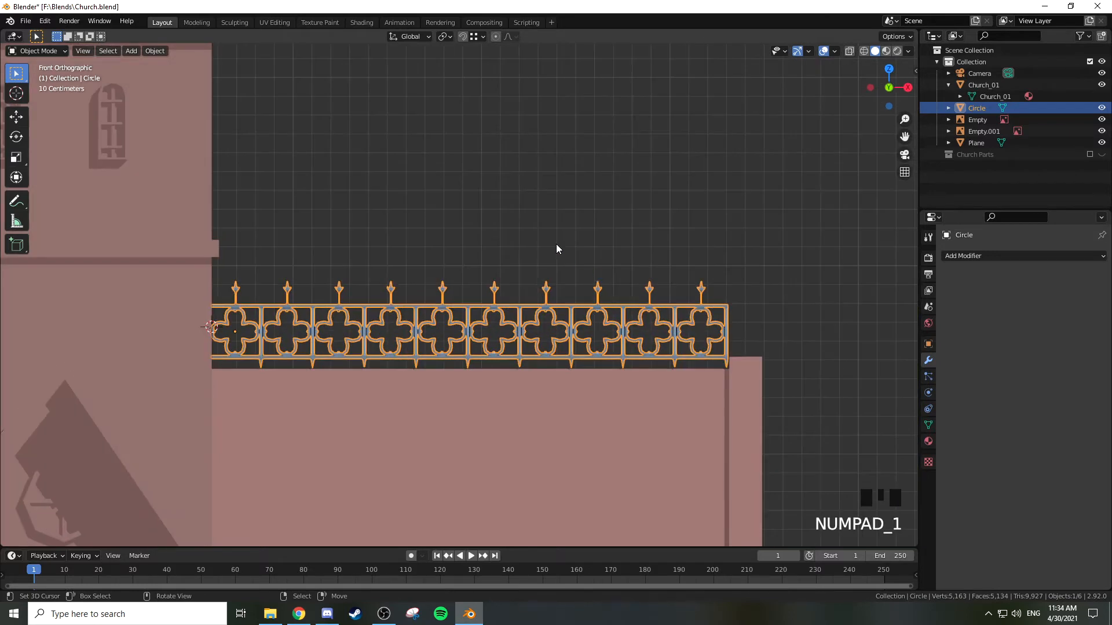
pyautogui.press('z')
pyautogui.click(704, 265)
pyautogui.press('Tab')
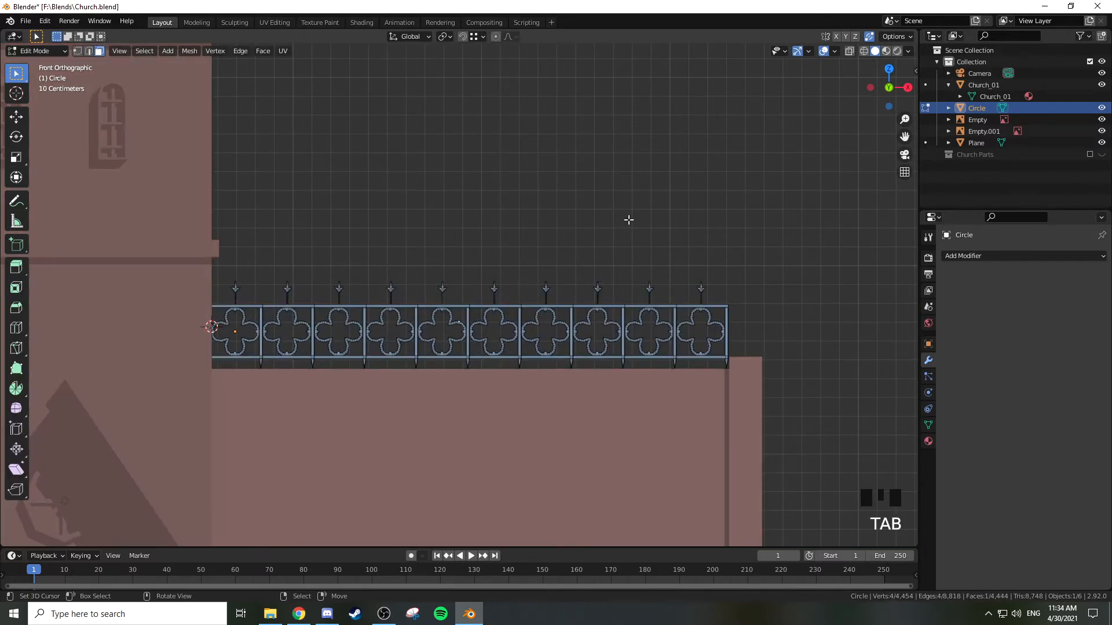
pyautogui.press('Tab')
pyautogui.press('a')
pyautogui.press('a')
pyautogui.press('a')
pyautogui.moveTo(629, 213); pyautogui.dragTo(597, 232, button='middle')
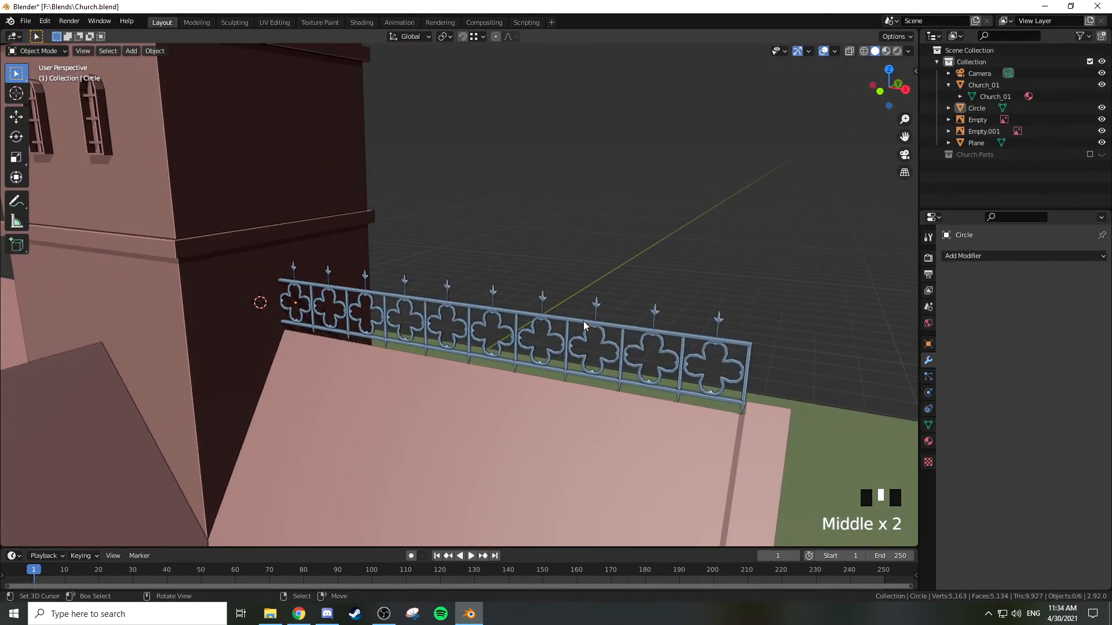
pyautogui.press('Tab')
pyautogui.press('a')
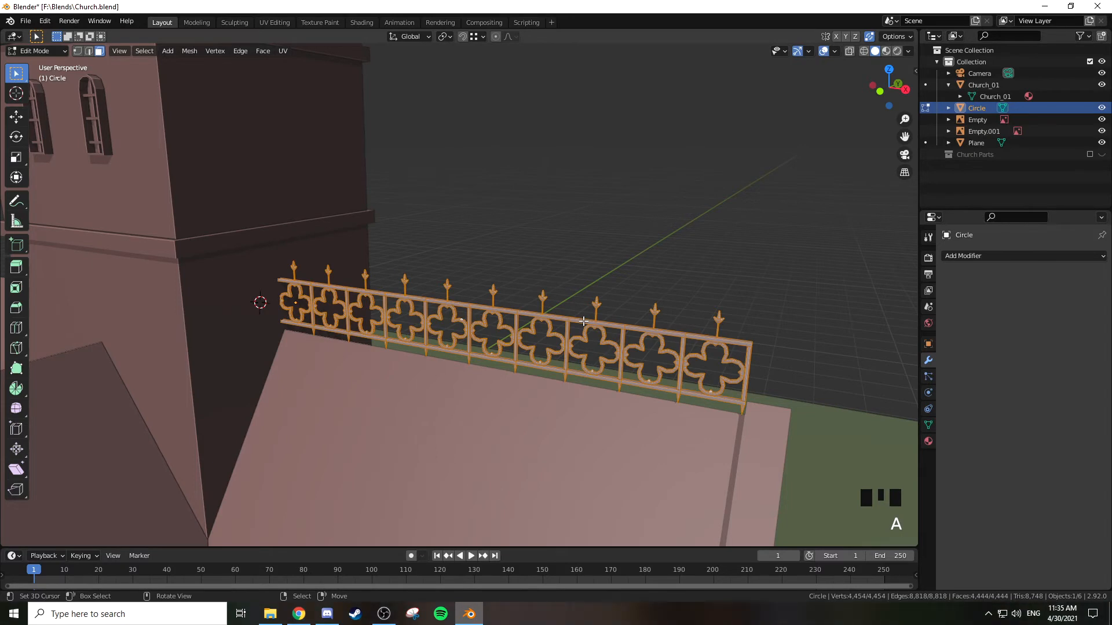
pyautogui.scroll(3, 583, 321)
pyautogui.scroll(-3, 583, 320)
pyautogui.press('Tab')
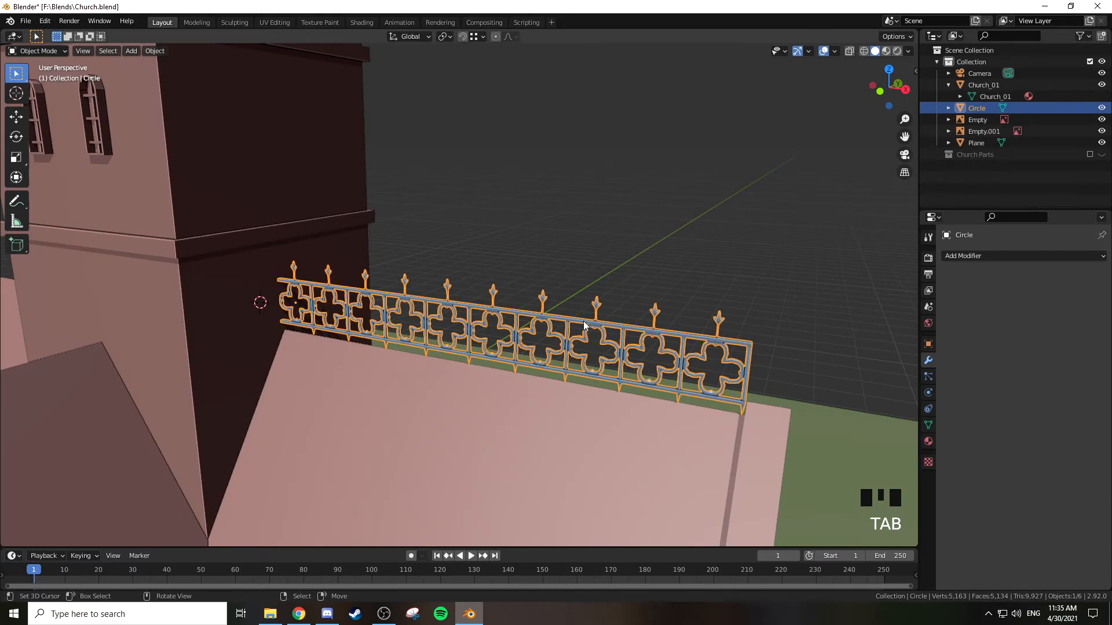
# Move the railing off the roof into the empty space beside the church, about 5.64 m in X and -3.61 m in Z
pyautogui.press('KP_1')
pyautogui.scroll(-5, 582, 320)
pyautogui.keyDown('shift'); pyautogui.moveTo(596, 318); pyautogui.dragTo(353, 225, button='middle'); pyautogui.keyUp('shift')
pyautogui.scroll(-3, 332, 222)
pyautogui.press('g')
pyautogui.click(575, 374)
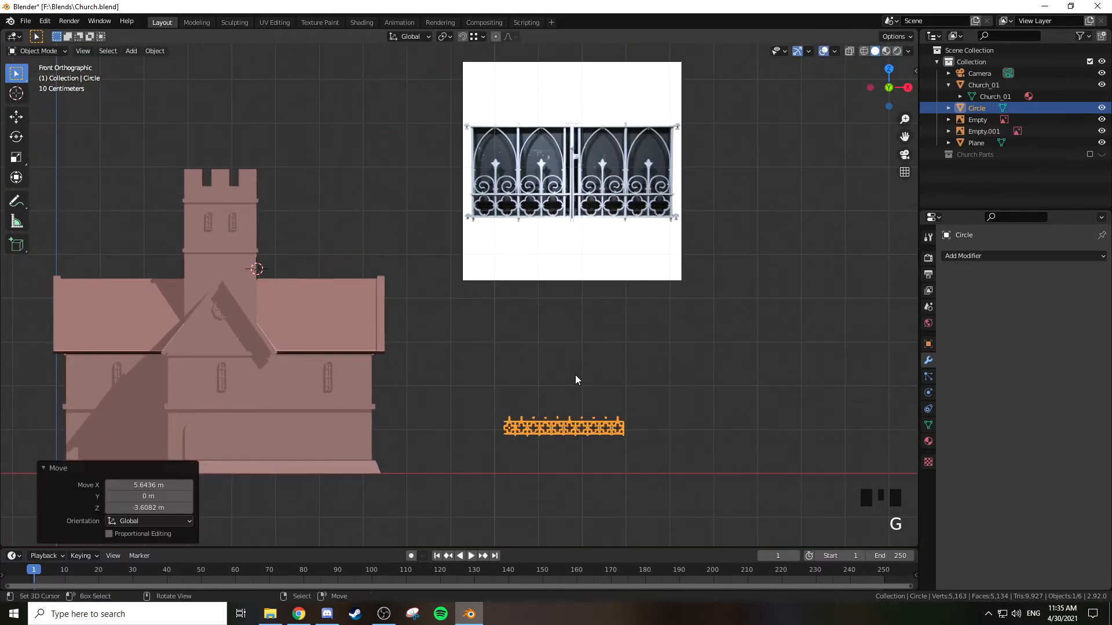
pyautogui.press('KP_Decimal')
pyautogui.scroll(-4, 594, 365)
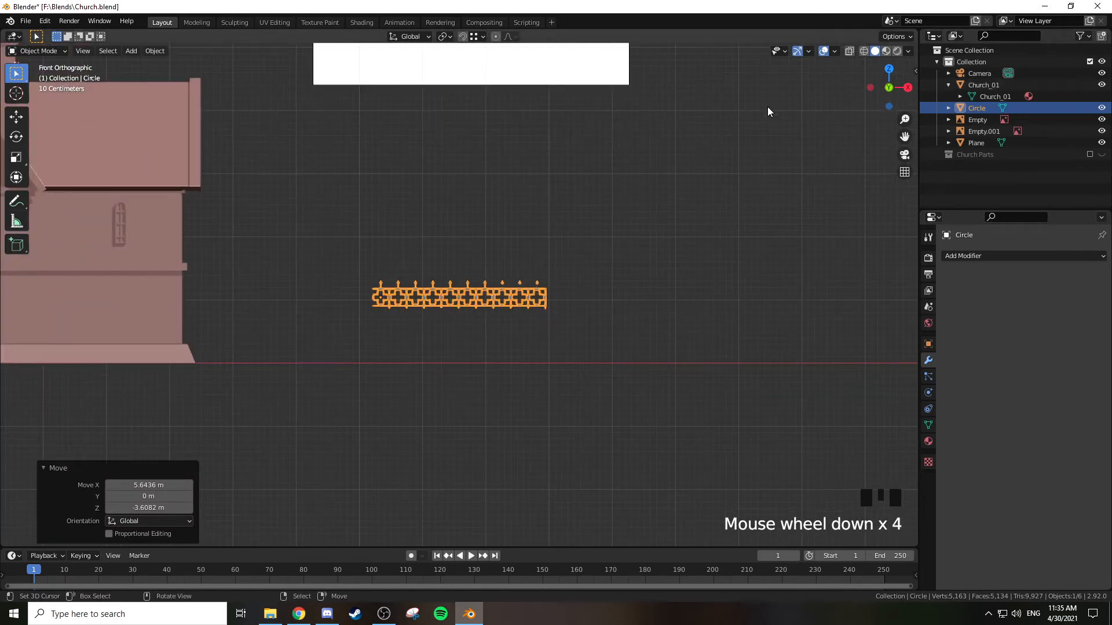
# Select the camera and clear its rotation
pyautogui.click(1002, 72)
pyautogui.keyDown('shift'); pyautogui.moveTo(555, 204); pyautogui.dragTo(618, 346, button='middle'); pyautogui.keyUp('shift')
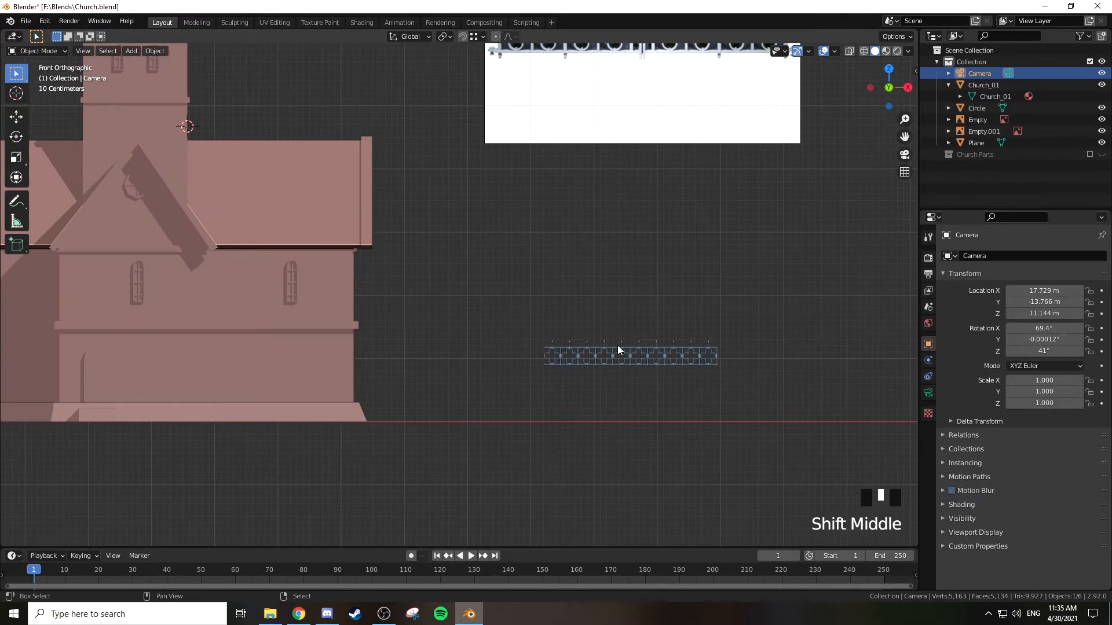
pyautogui.keyDown('shift'); pyautogui.scroll(-2, 604, 292); pyautogui.keyUp('shift')
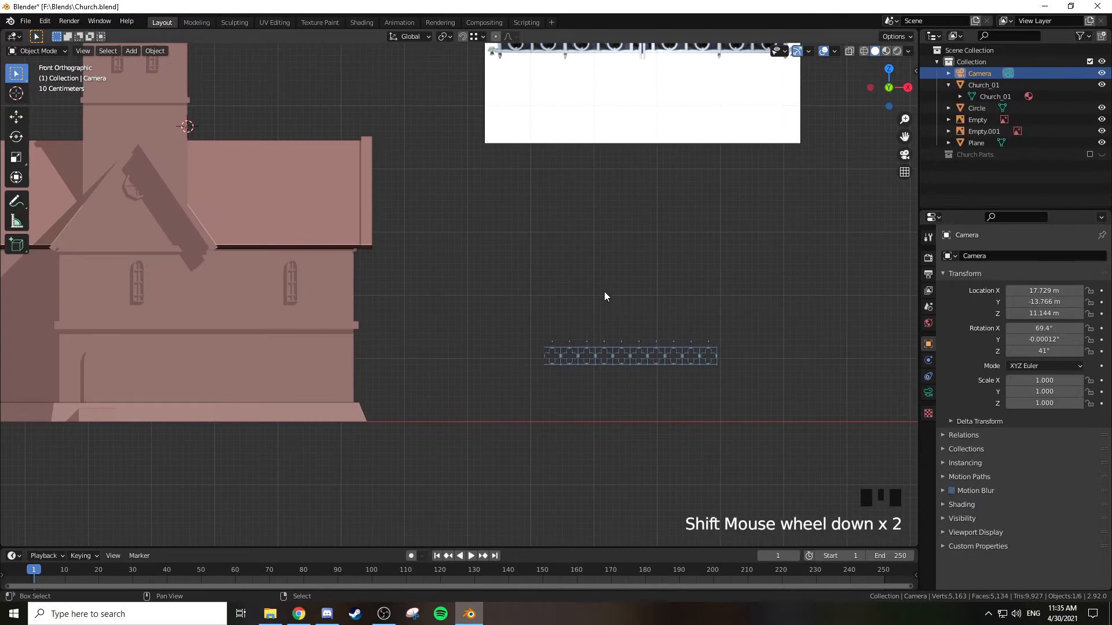
pyautogui.keyDown('shift'); pyautogui.scroll(1, 605, 292); pyautogui.keyUp('shift')
pyautogui.press('KP_Decimal')
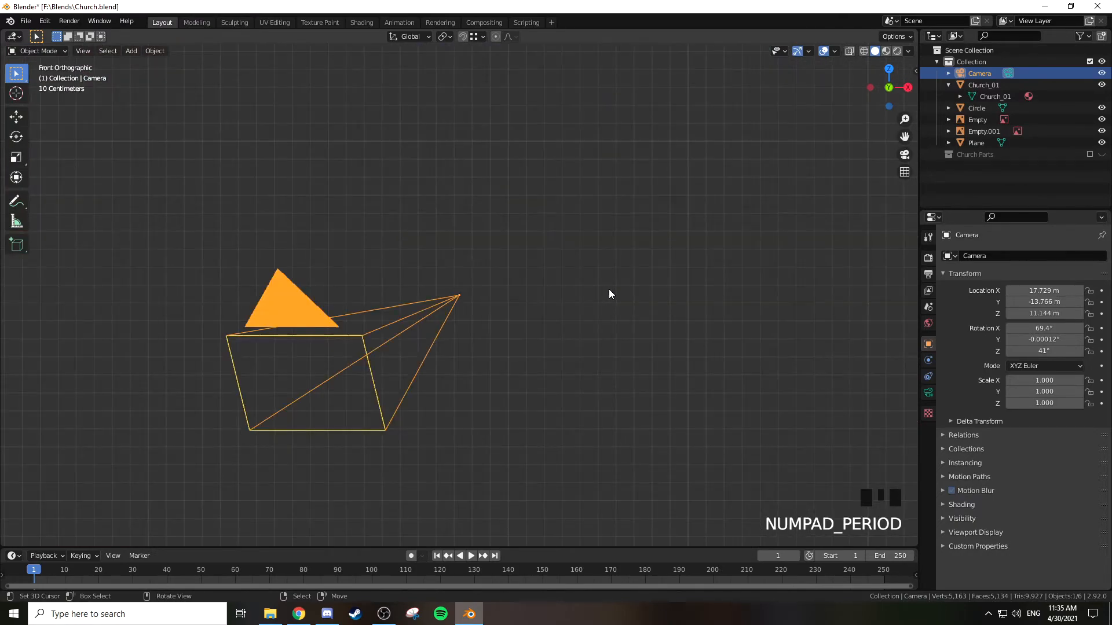
pyautogui.scroll(-13, 591, 299)
pyautogui.hotkey('alt', 'r')
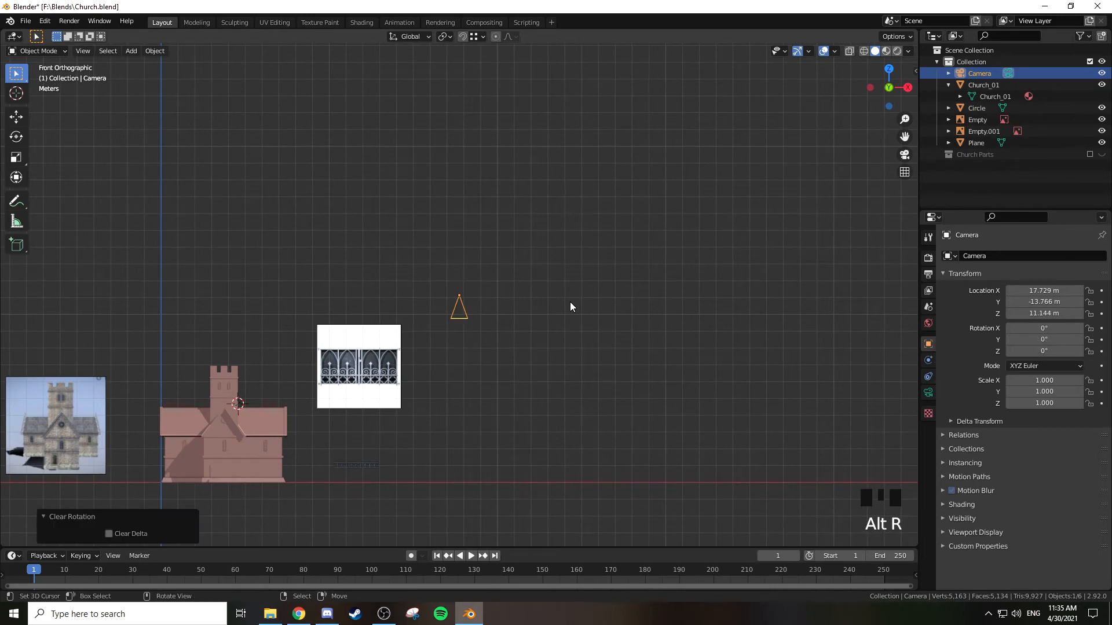
# Switch to the camera's view and move the railing from beside the church into the camera frame
pyautogui.keyDown('shift'); pyautogui.moveTo(529, 263); pyautogui.dragTo(663, 272, button='middle'); pyautogui.keyUp('shift')
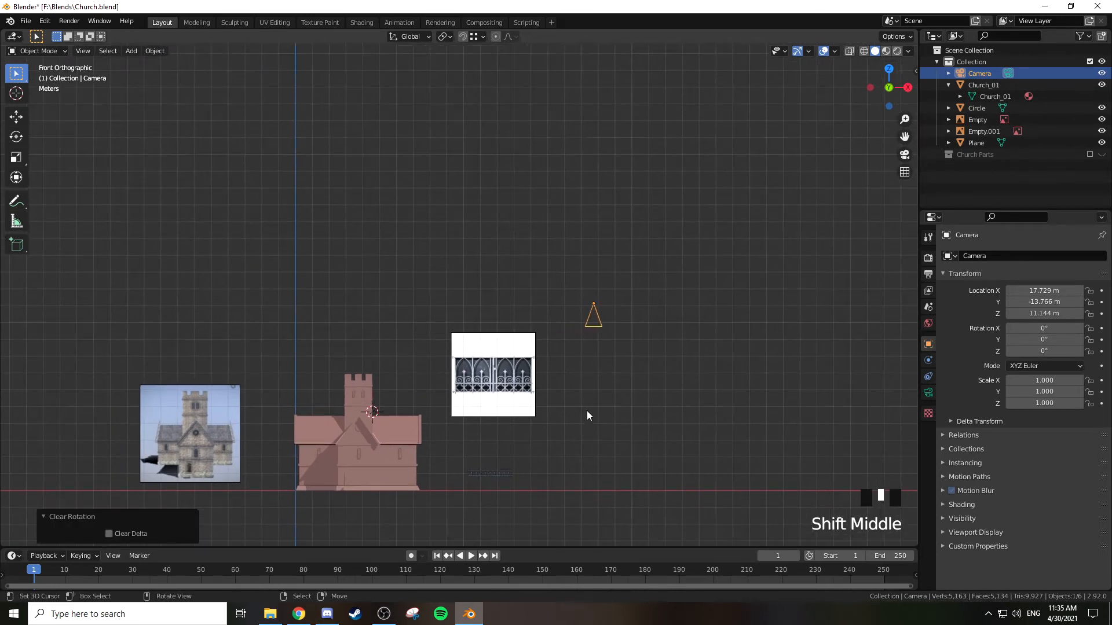
pyautogui.press('KP_0')
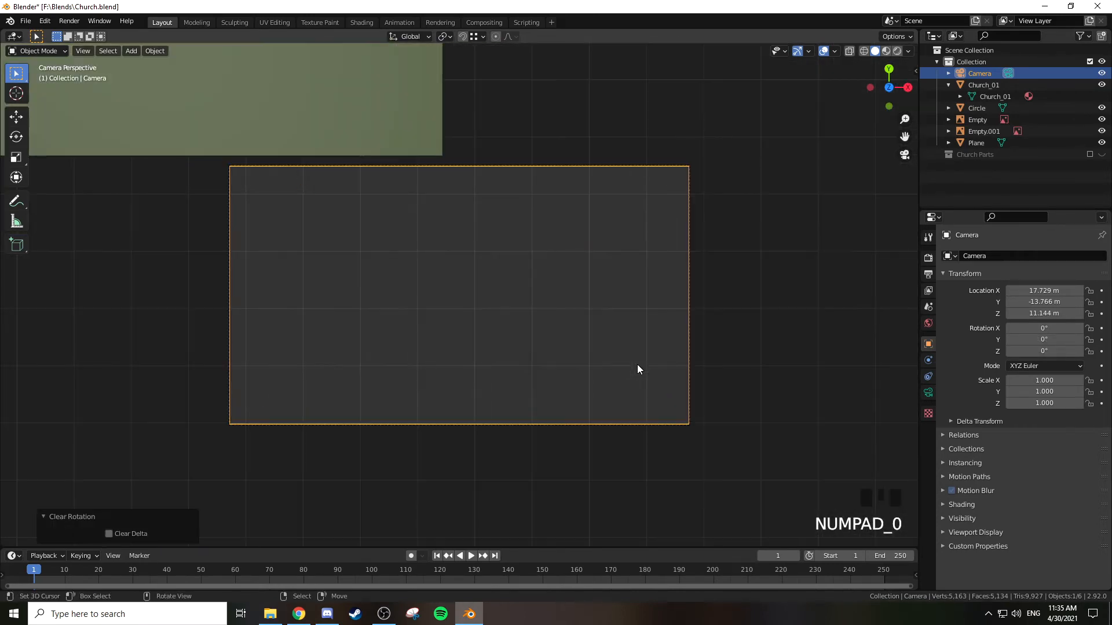
pyautogui.scroll(-6, 637, 363)
pyautogui.scroll(-3, 584, 272)
pyautogui.keyDown('shift'); pyautogui.moveTo(581, 228); pyautogui.dragTo(581, 372, button='middle'); pyautogui.keyUp('shift')
pyautogui.rightClick(320, 95)
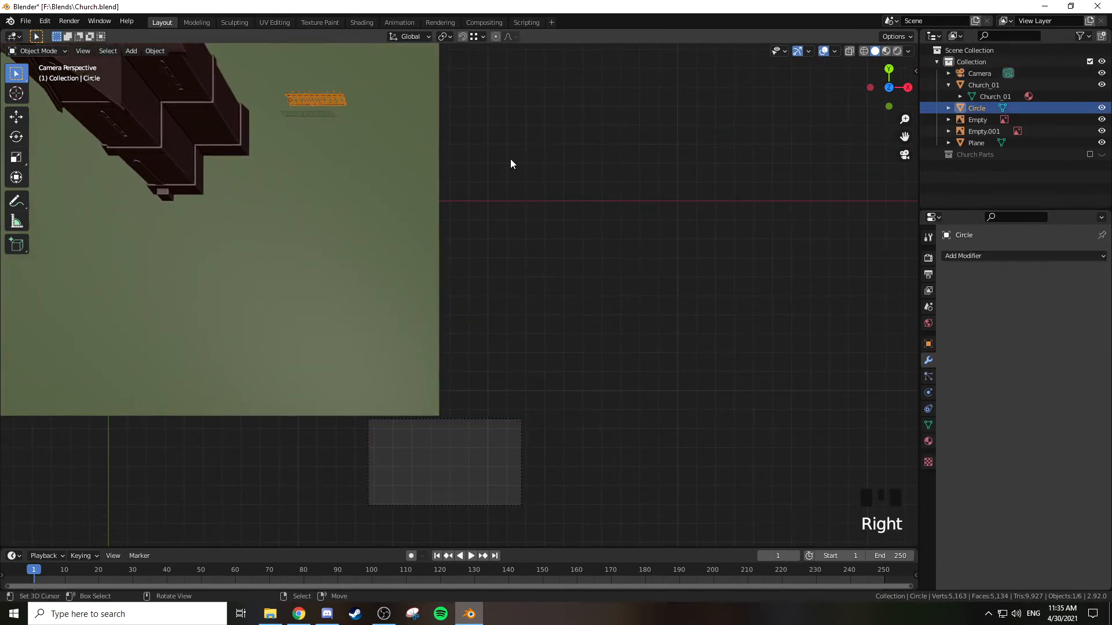
pyautogui.press('g')
pyautogui.click(644, 519)
# Rotate the railing 90° about X, followed by another 180° about X, so its upper spikes point up in the camera frame
pyautogui.write('rx90')
pyautogui.click(644, 518)
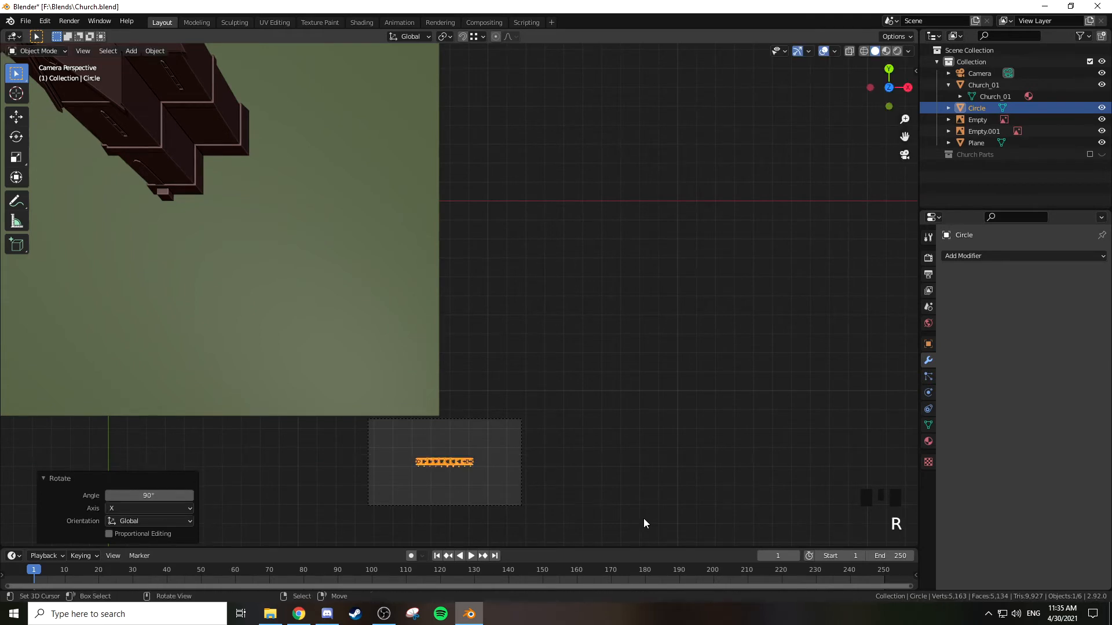
pyautogui.press('KP_Decimal')
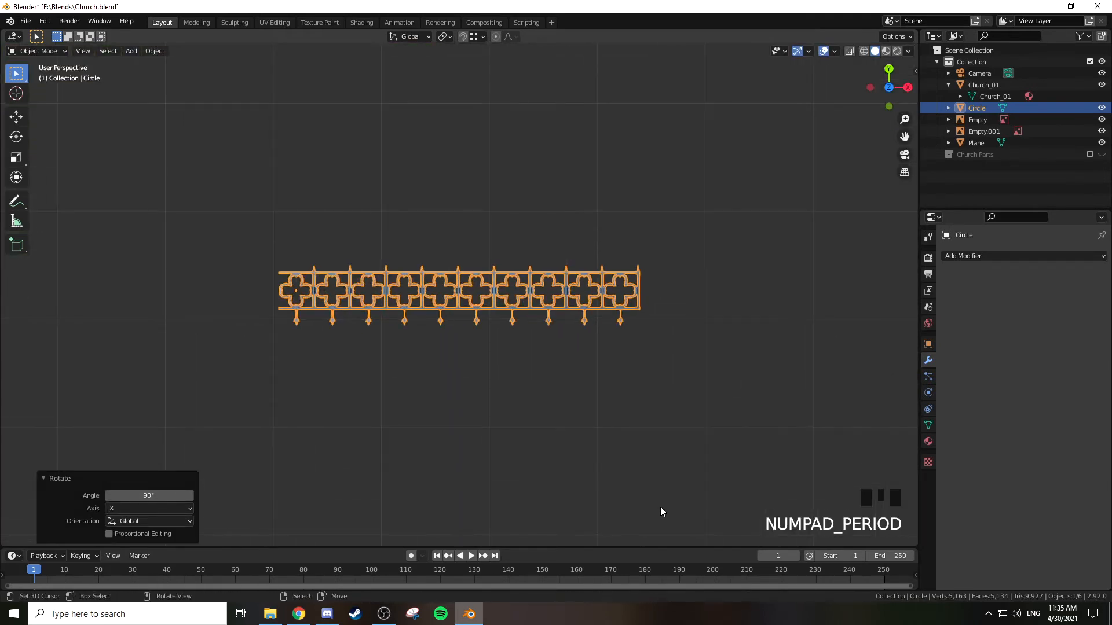
pyautogui.scroll(-5, 658, 510)
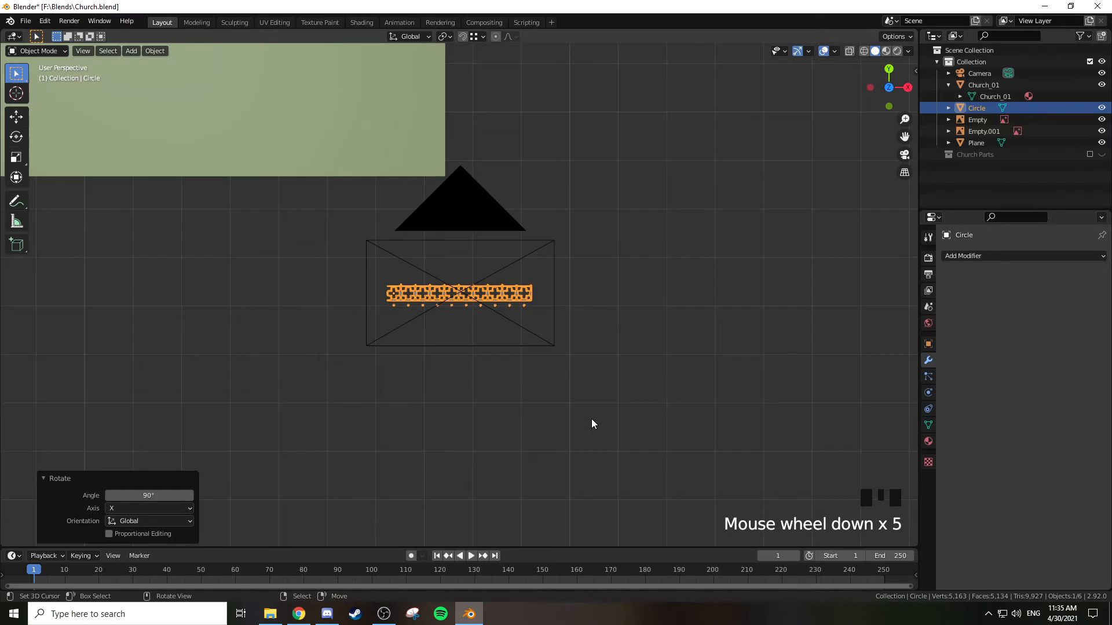
pyautogui.write('rx180')
pyautogui.press('Return')
pyautogui.press('KP_Decimal')
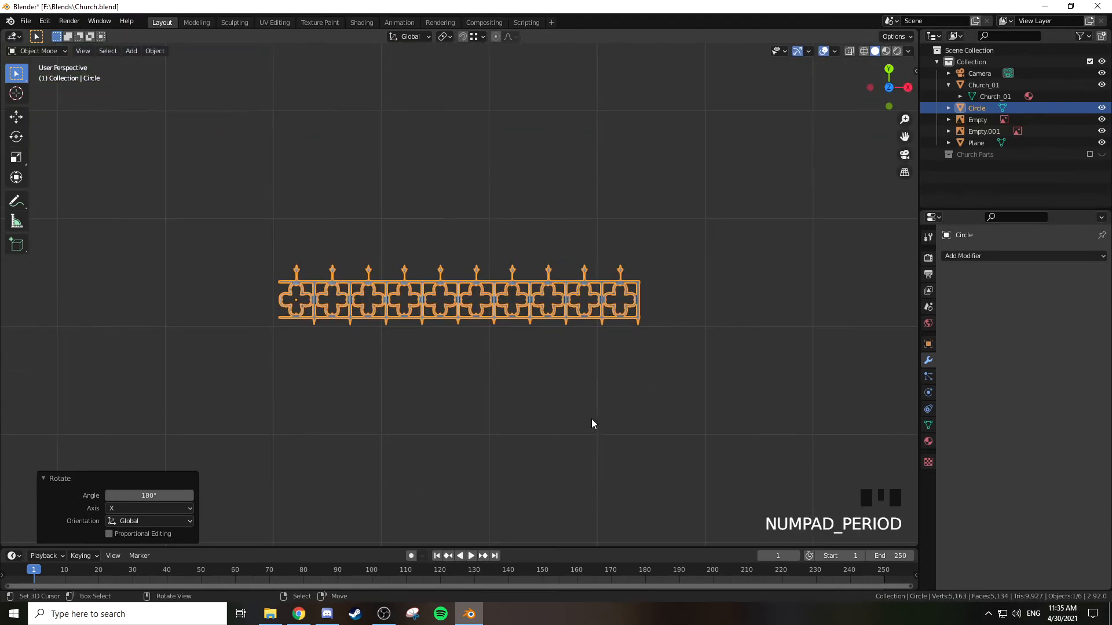
# Inspect the rotated railing up close and check its placement within the camera frame
pyautogui.scroll(-2, 585, 412)
pyautogui.scroll(-2, 586, 414)
pyautogui.scroll(1, 585, 415)
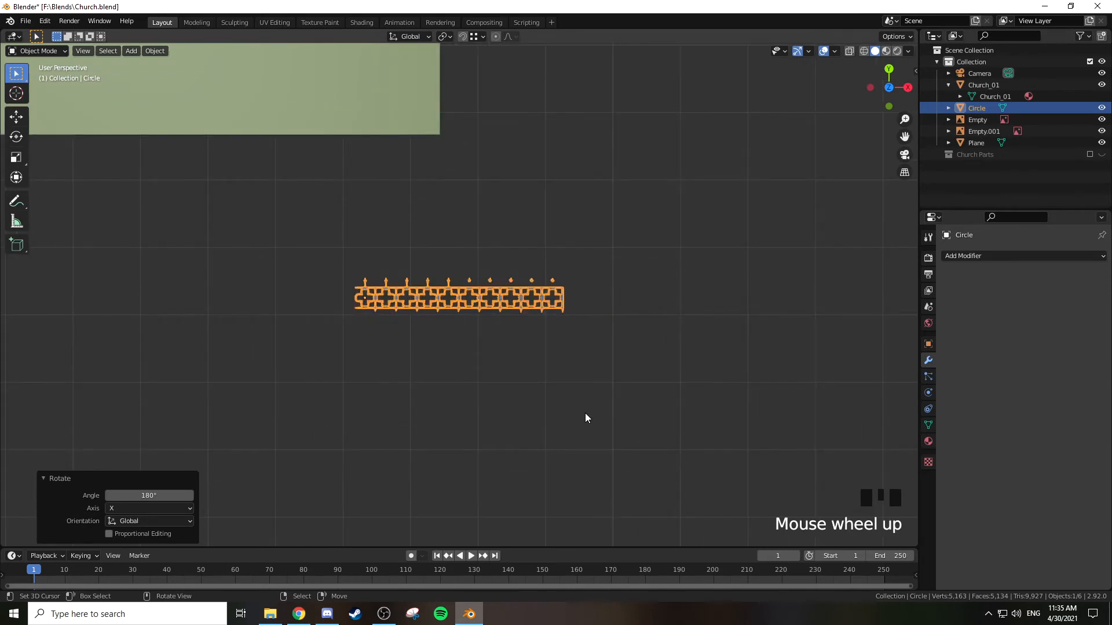
pyautogui.press('KP_Decimal')
pyautogui.press('KP_0')
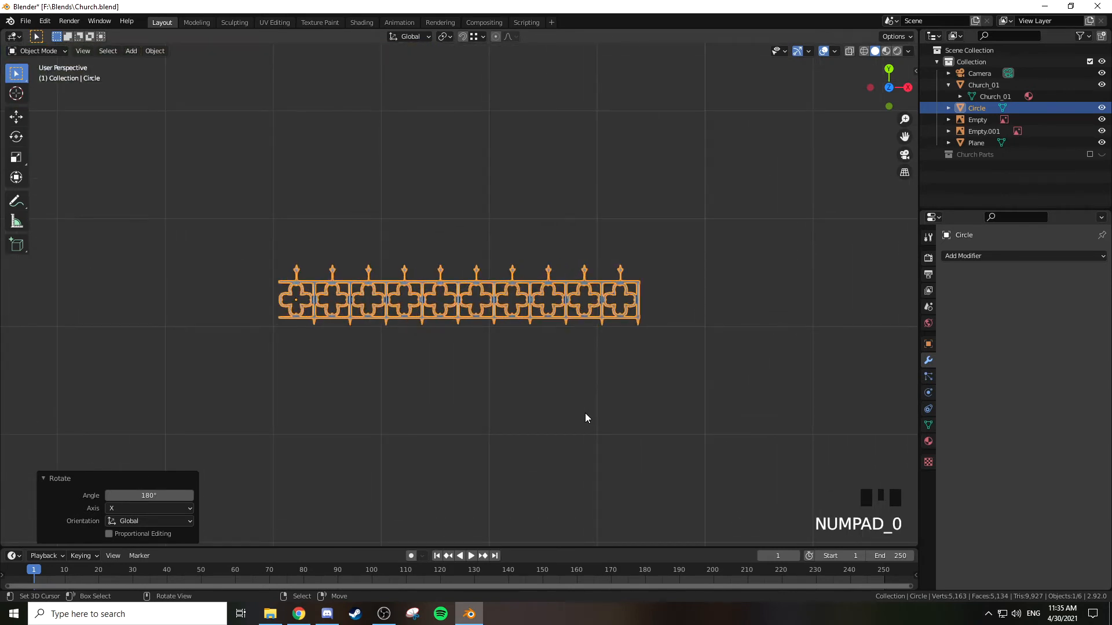
pyautogui.scroll(3, 516, 391)
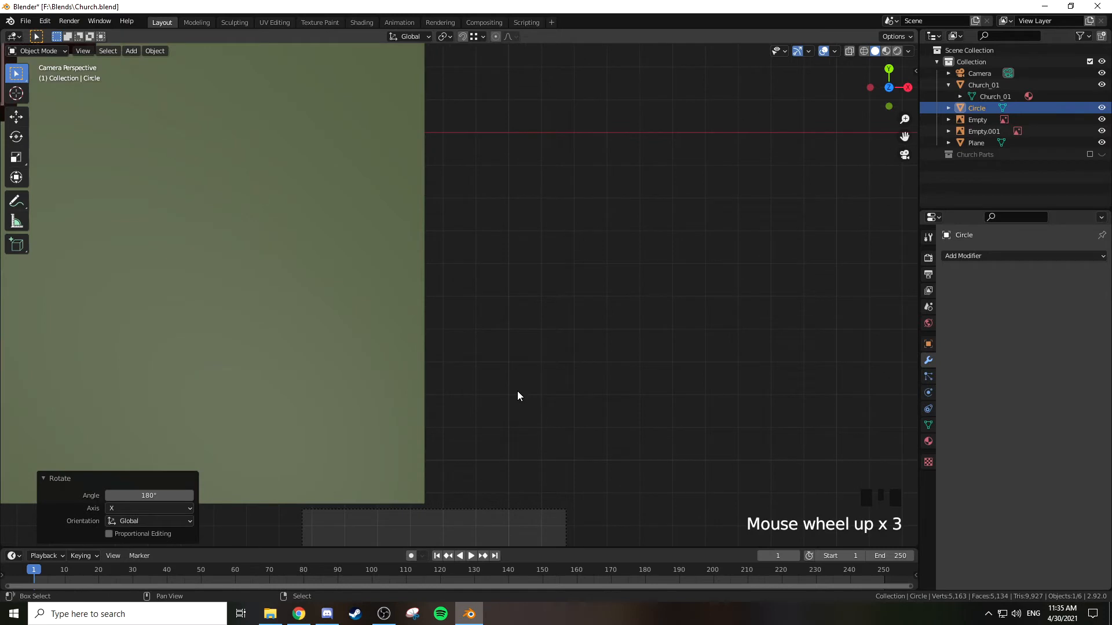
pyautogui.keyDown('shift'); pyautogui.moveTo(516, 391); pyautogui.dragTo(573, 220, button='middle'); pyautogui.keyUp('shift')
pyautogui.scroll(7, 579, 256)
pyautogui.keyDown('shift'); pyautogui.moveTo(579, 261); pyautogui.dragTo(571, 231, button='middle'); pyautogui.keyUp('shift')
pyautogui.scroll(-2, 571, 233)
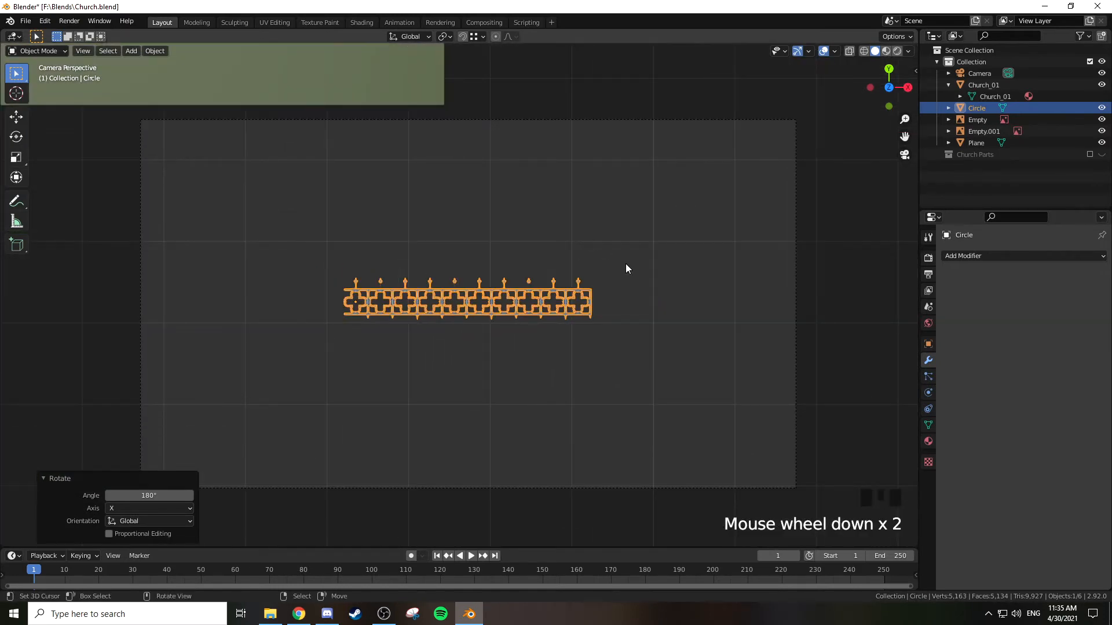
# Change the camera's lens type to Orthographic with an orthographic scale of about 3.314
pyautogui.click(928, 275)
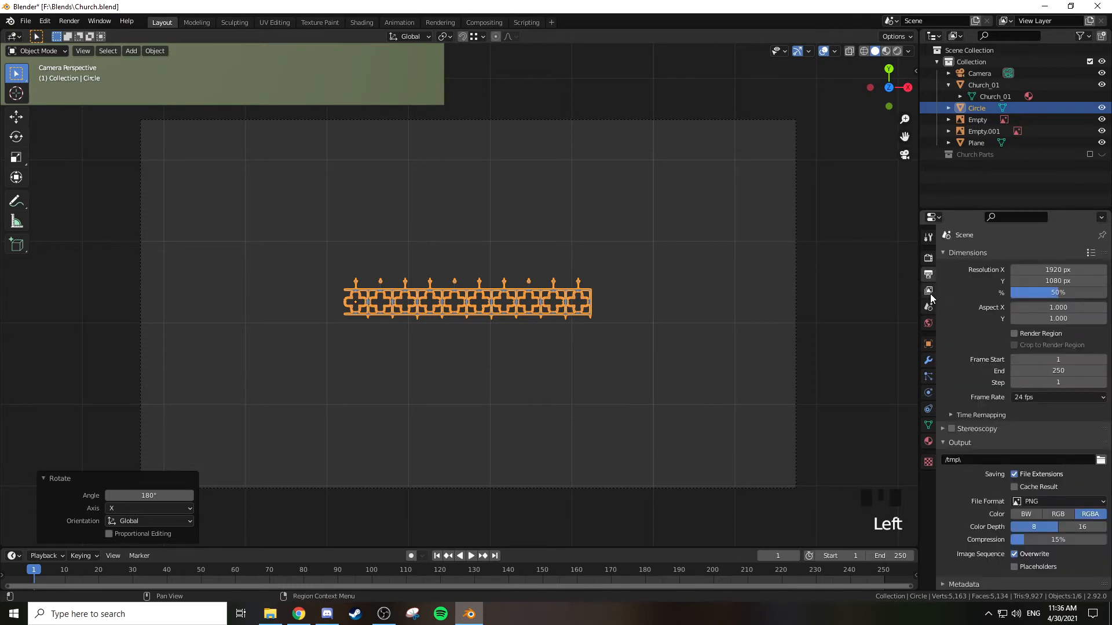
pyautogui.click(987, 73)
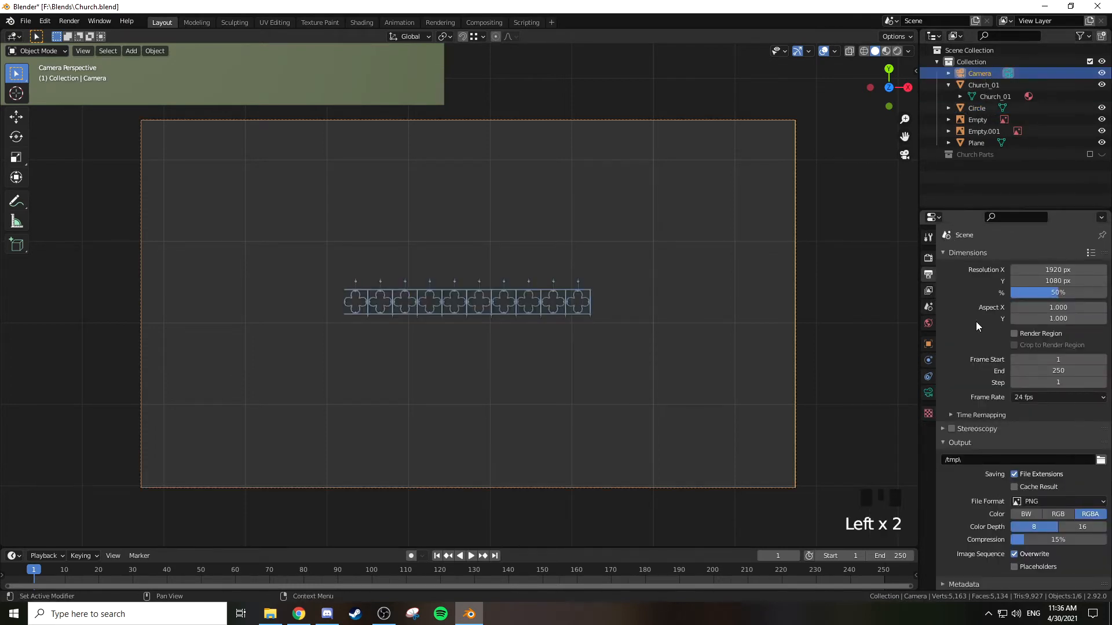
pyautogui.click(929, 392)
pyautogui.moveTo(1026, 296); pyautogui.dragTo(944, 309)
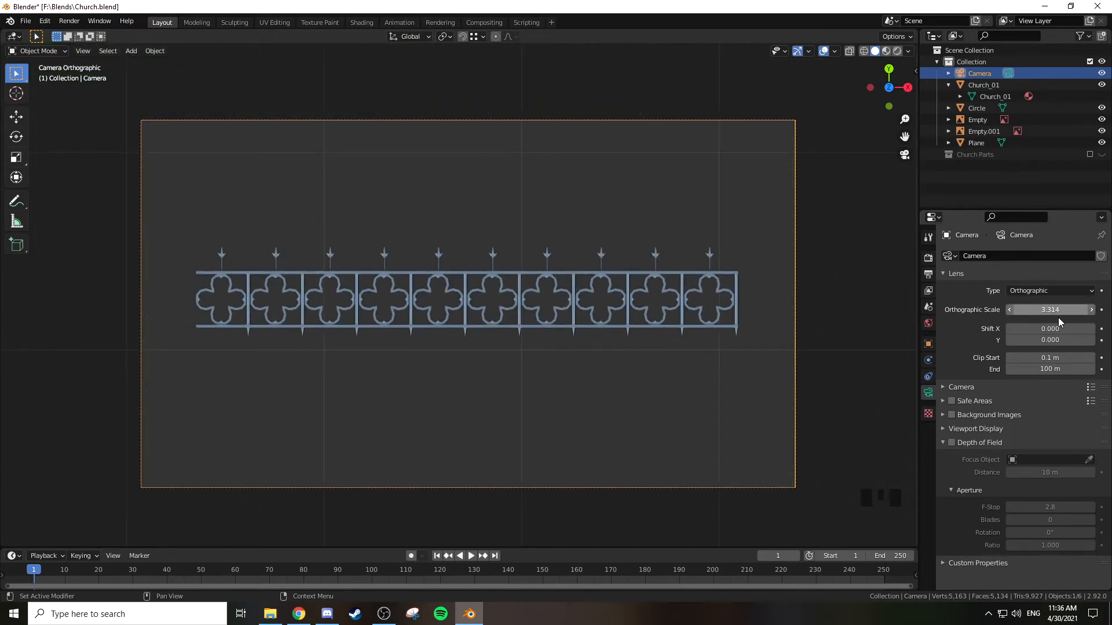
# Set the render resolution to 1024 × 1024 px at 100% scale
pyautogui.click(928, 257)
pyautogui.click(929, 275)
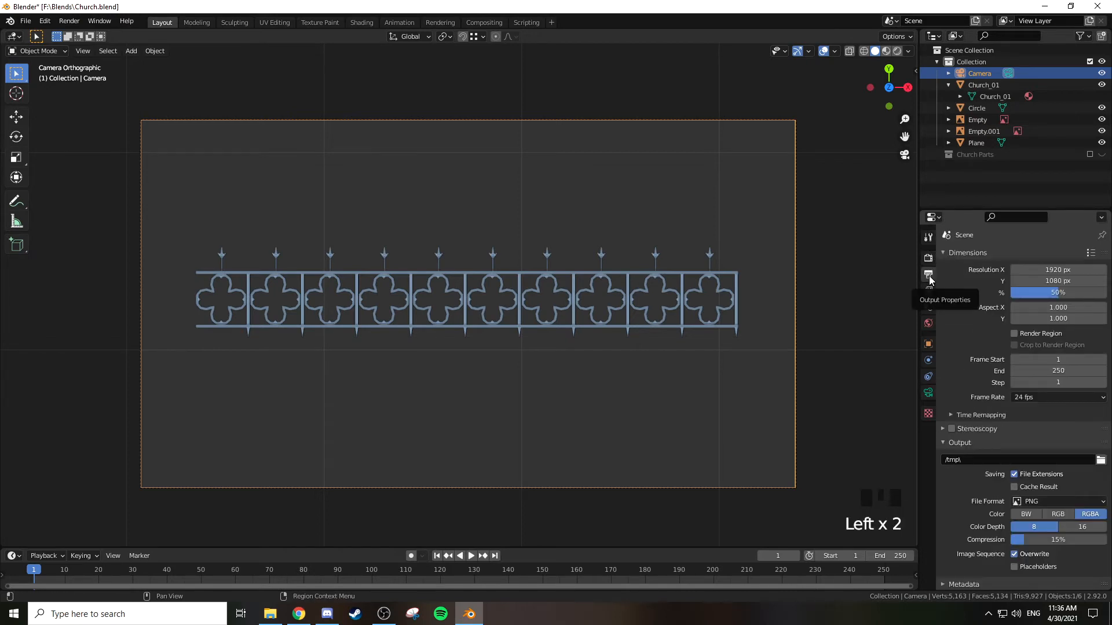
pyautogui.click(1062, 268)
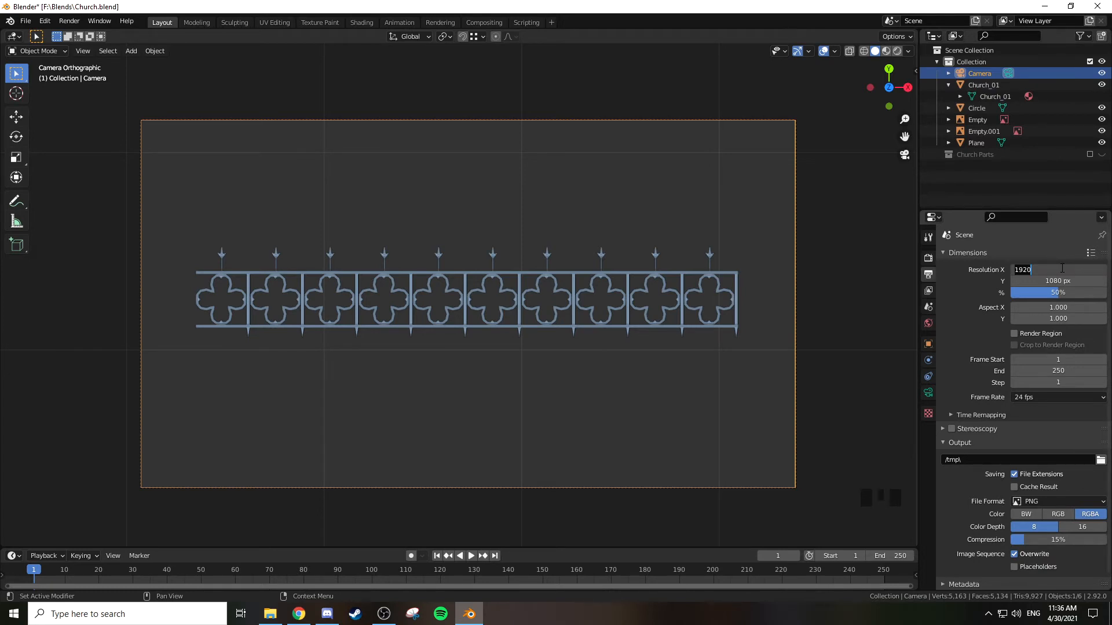
pyautogui.write('1024')
pyautogui.press('Return')
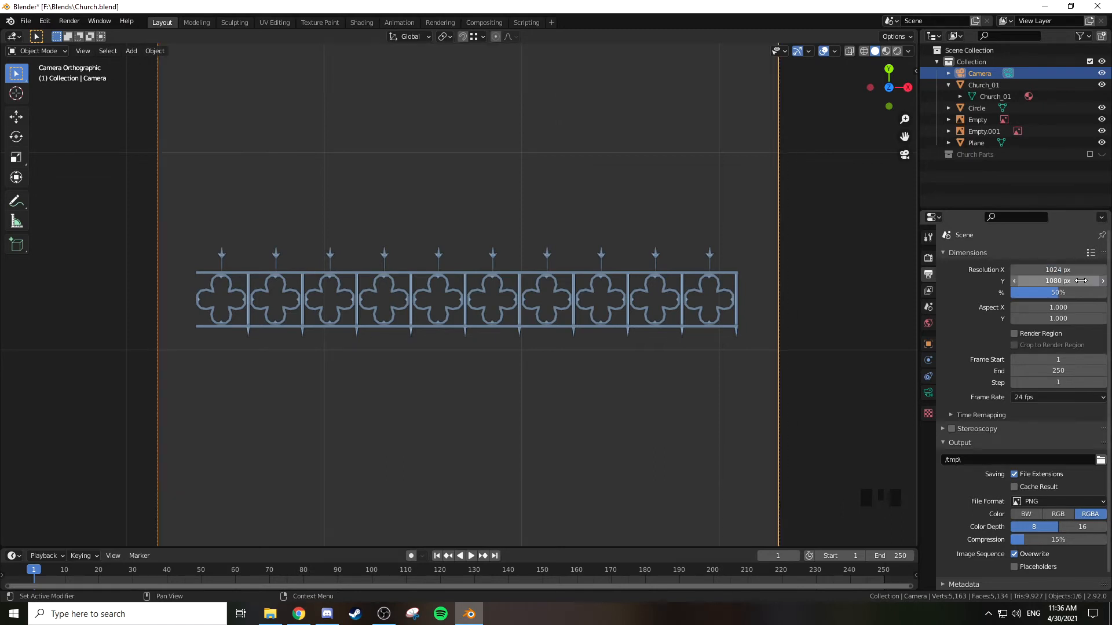
pyautogui.click(1081, 281)
pyautogui.write('1')
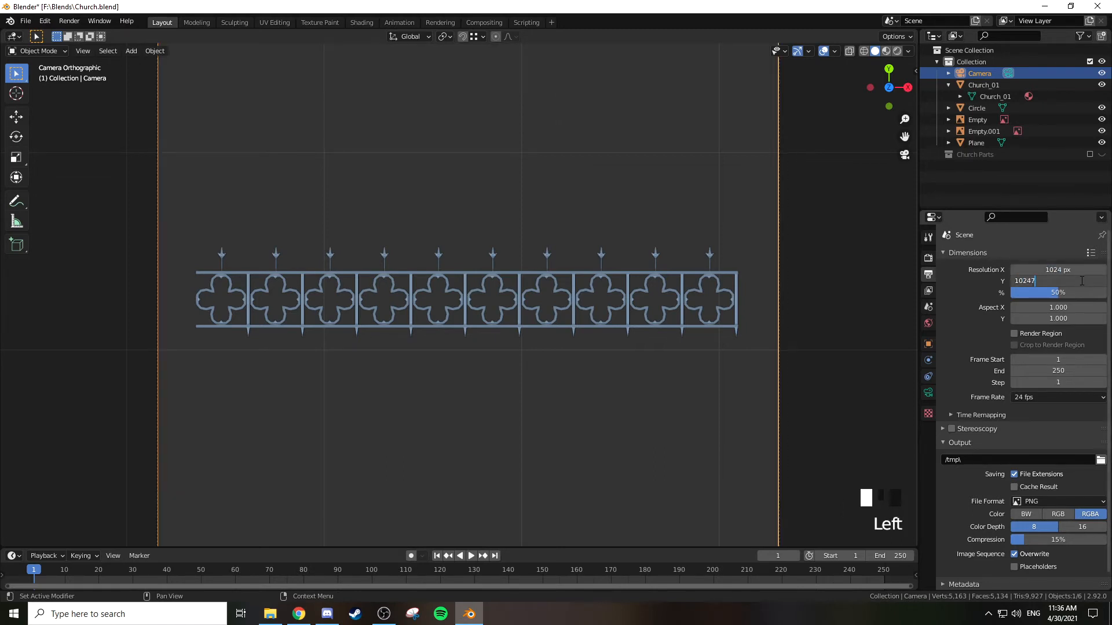
pyautogui.write('024')
pyautogui.press('Return')
pyautogui.scroll(-2, 697, 318)
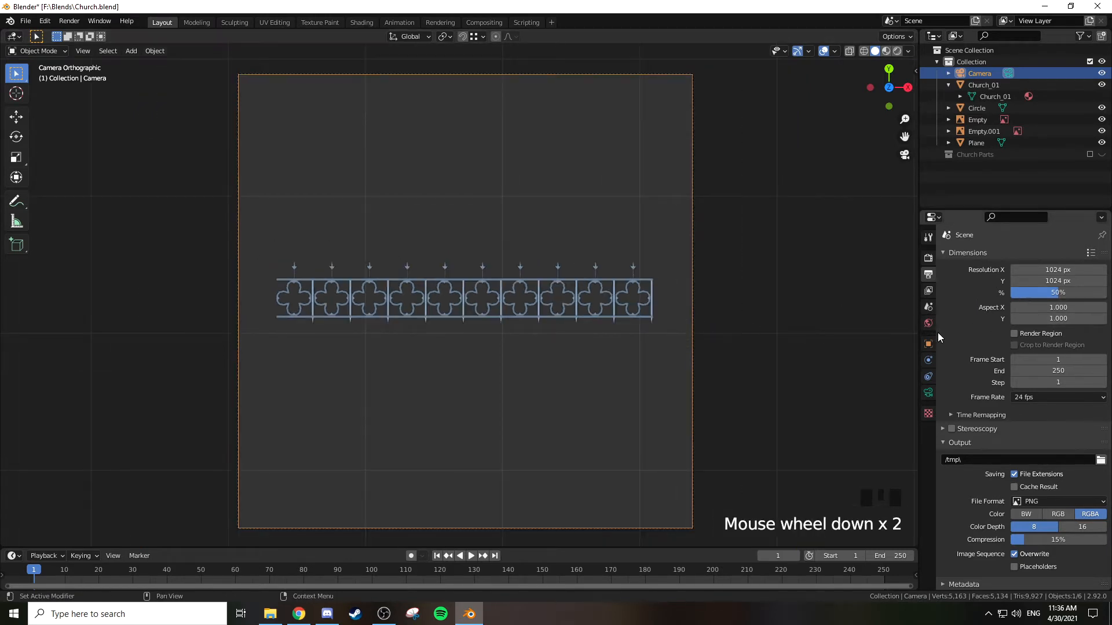
pyautogui.moveTo(1067, 292); pyautogui.dragTo(1107, 292)
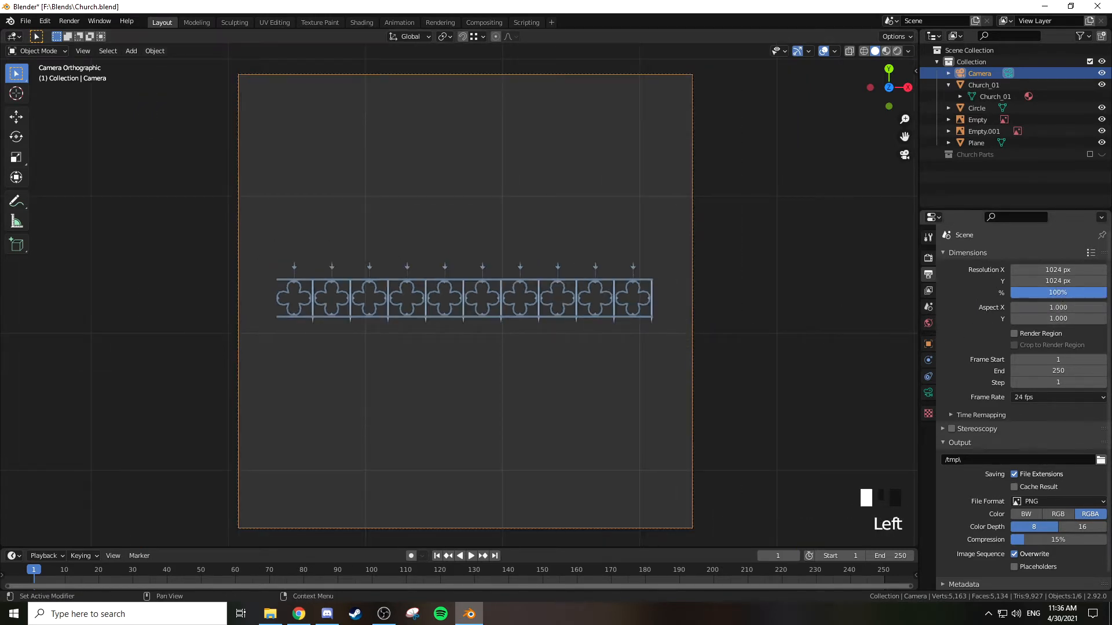
# Set the camera's orthographic scale to 2.784 and its vertical shift to 0.436, fitting the railing along the frame's lower edge
pyautogui.click(928, 393)
pyautogui.moveTo(1033, 310); pyautogui.dragTo(1001, 310)
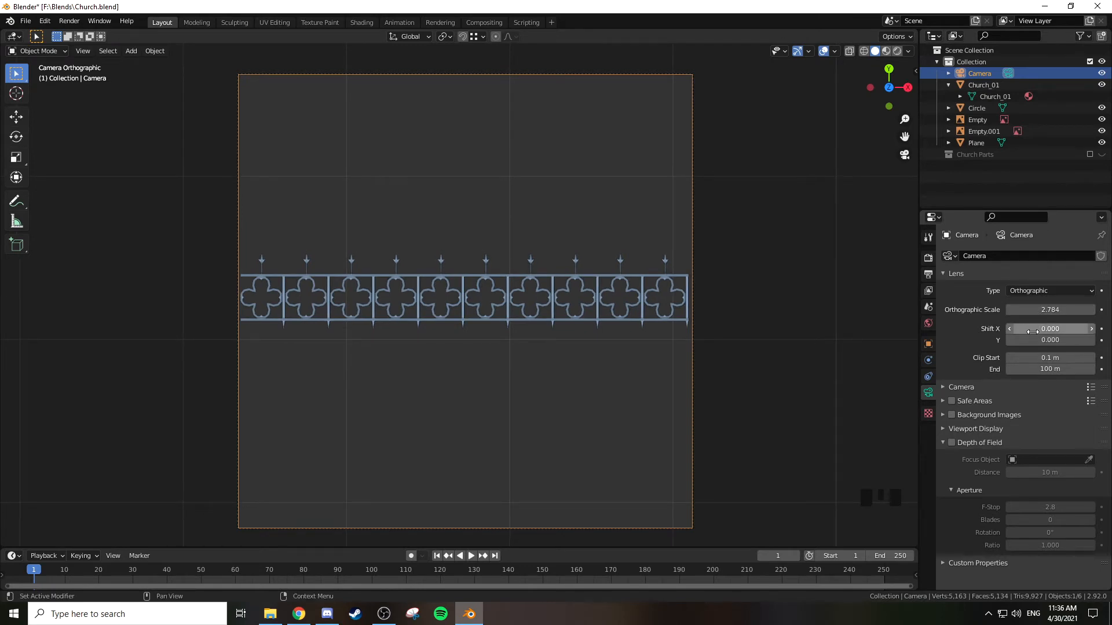
pyautogui.keyDown('shift'); pyautogui.moveTo(1033, 340); pyautogui.dragTo(1093, 339); pyautogui.keyUp('shift')
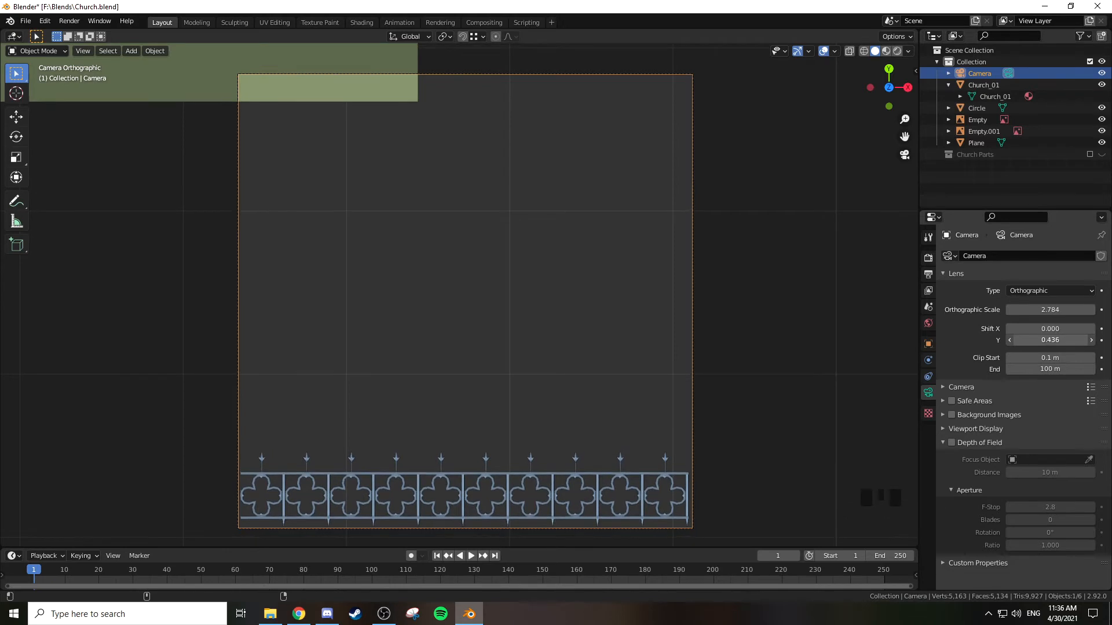
# Move the ground plane into the Church Parts collection to clear it from the camera frame
pyautogui.scroll(-1, 681, 334)
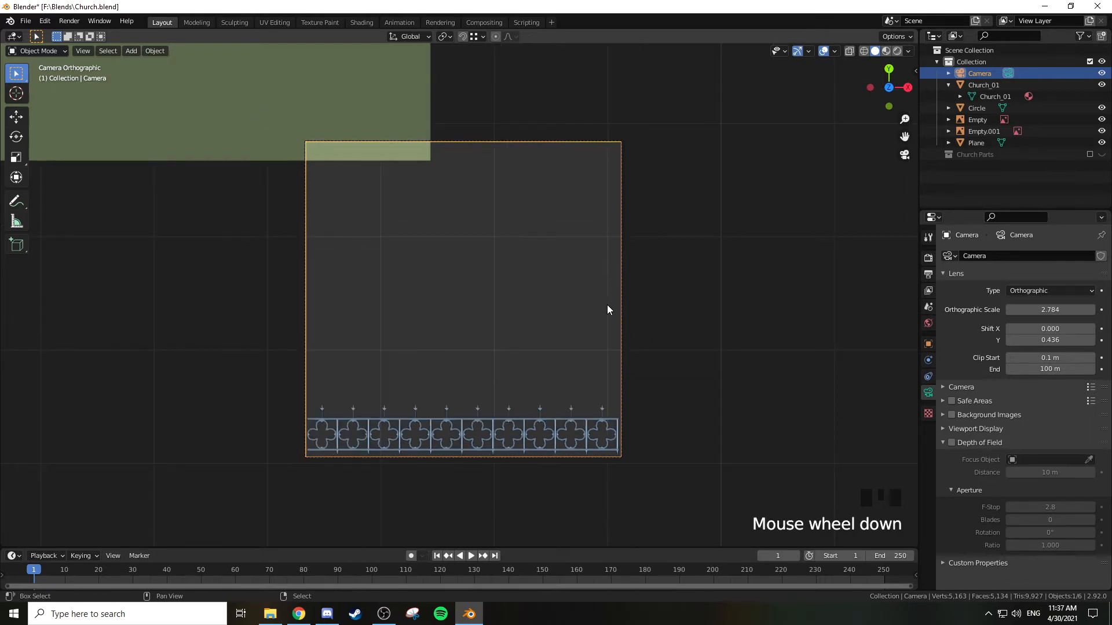
pyautogui.keyDown('shift'); pyautogui.moveTo(606, 304); pyautogui.dragTo(603, 257, button='middle'); pyautogui.keyUp('shift')
pyautogui.click(974, 142)
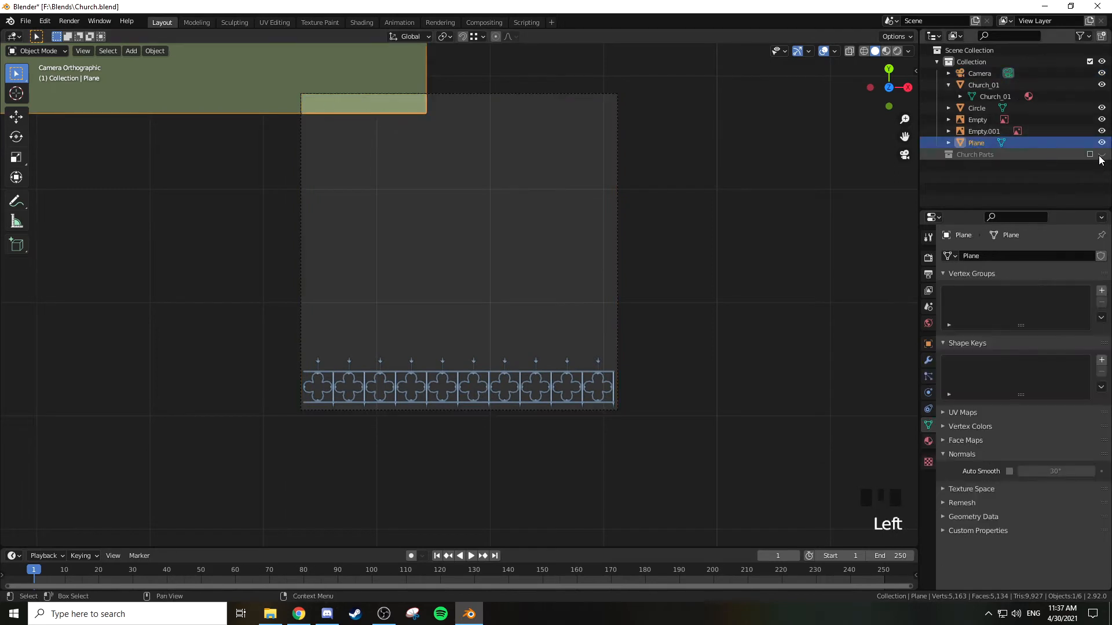
pyautogui.click(974, 142)
pyautogui.click(974, 142)
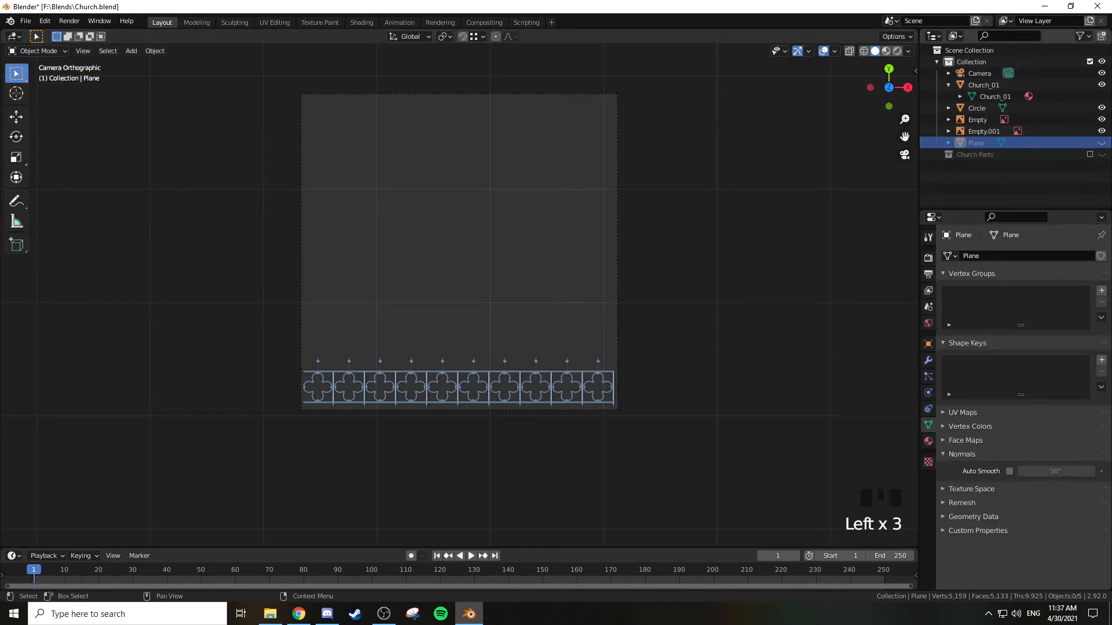
pyautogui.click(987, 143)
pyautogui.click(988, 142)
pyautogui.press('m')
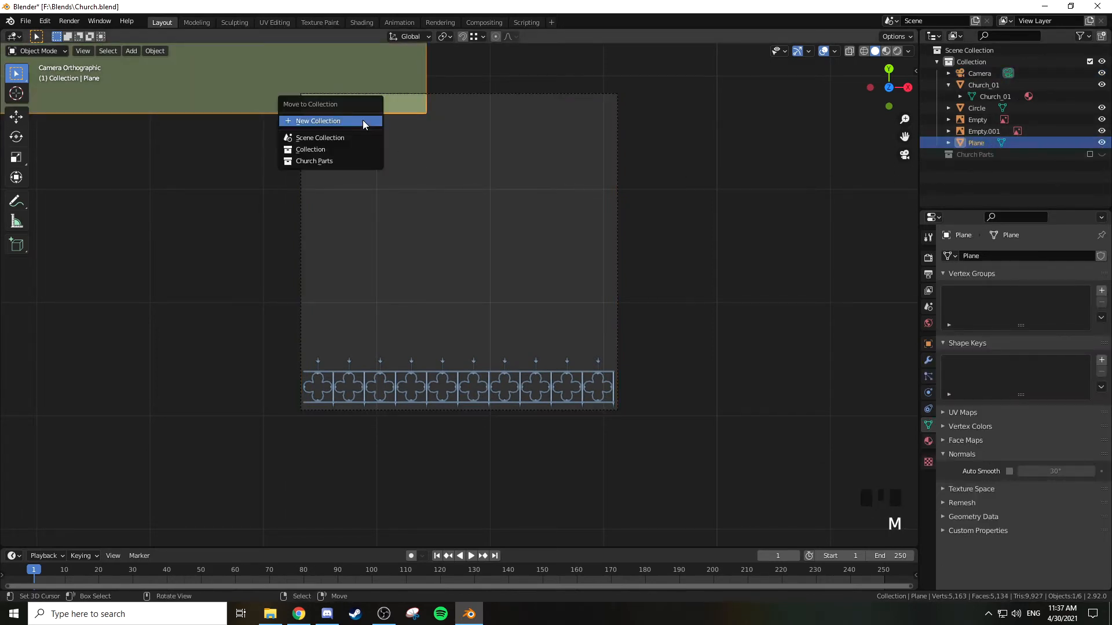
pyautogui.click(329, 161)
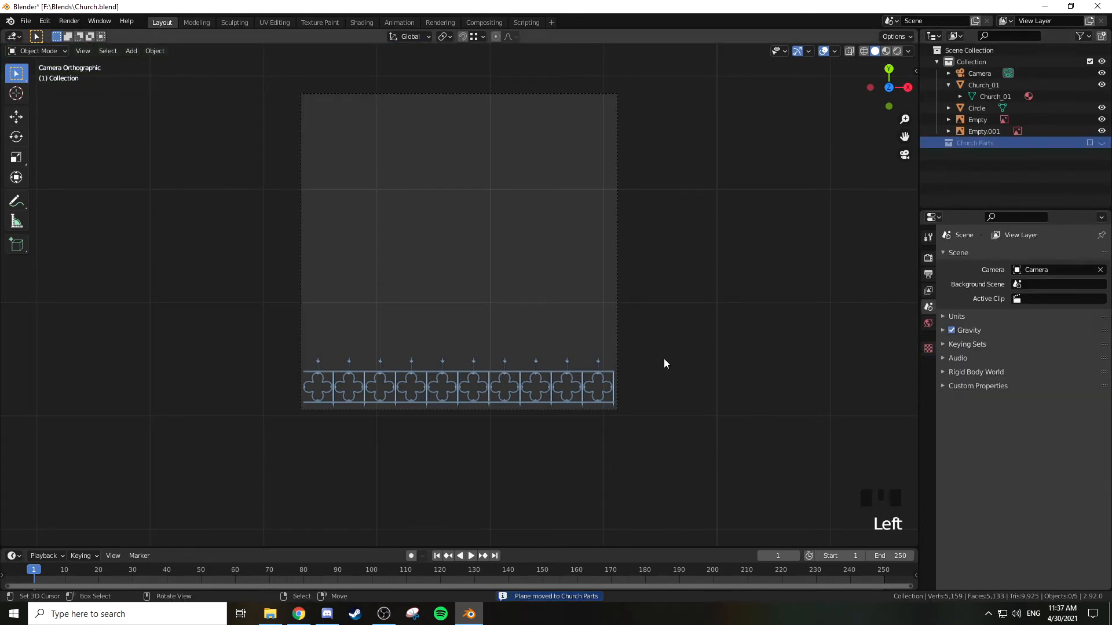
# Look through the world, texture, camera and render properties for the film transparency setting
pyautogui.press('KP_0')
pyautogui.press('KP_0')
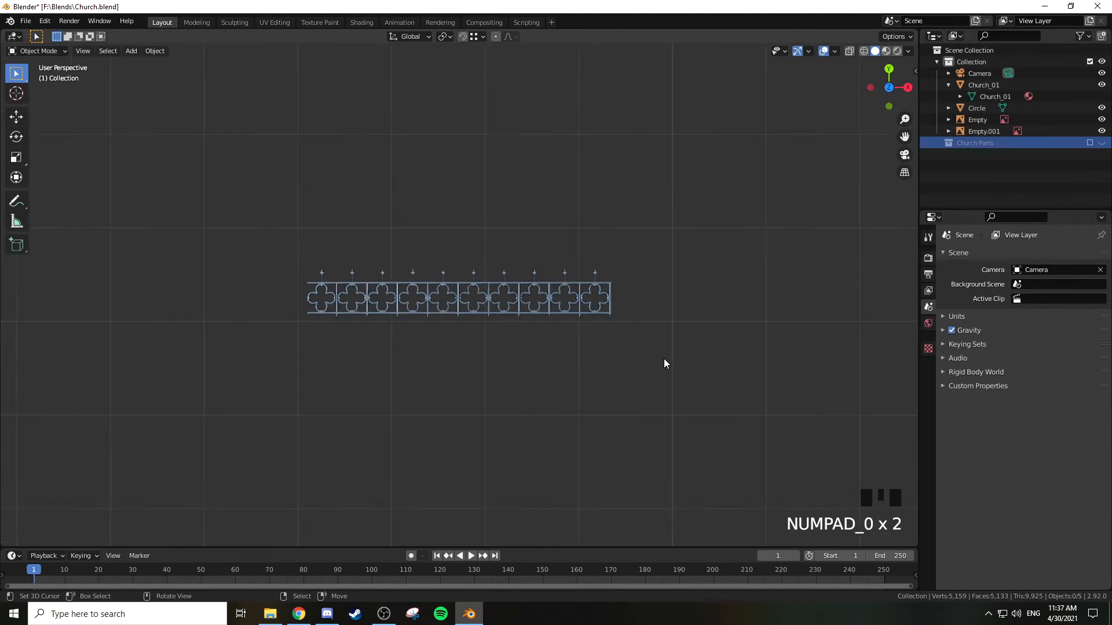
pyautogui.scroll(1, 663, 363)
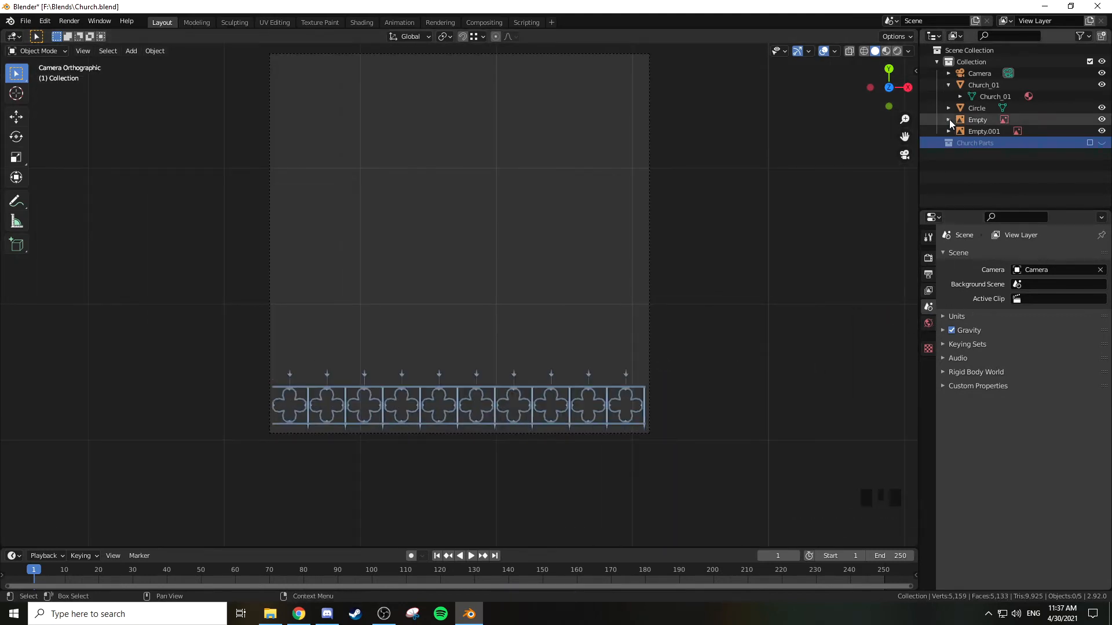
pyautogui.click(929, 323)
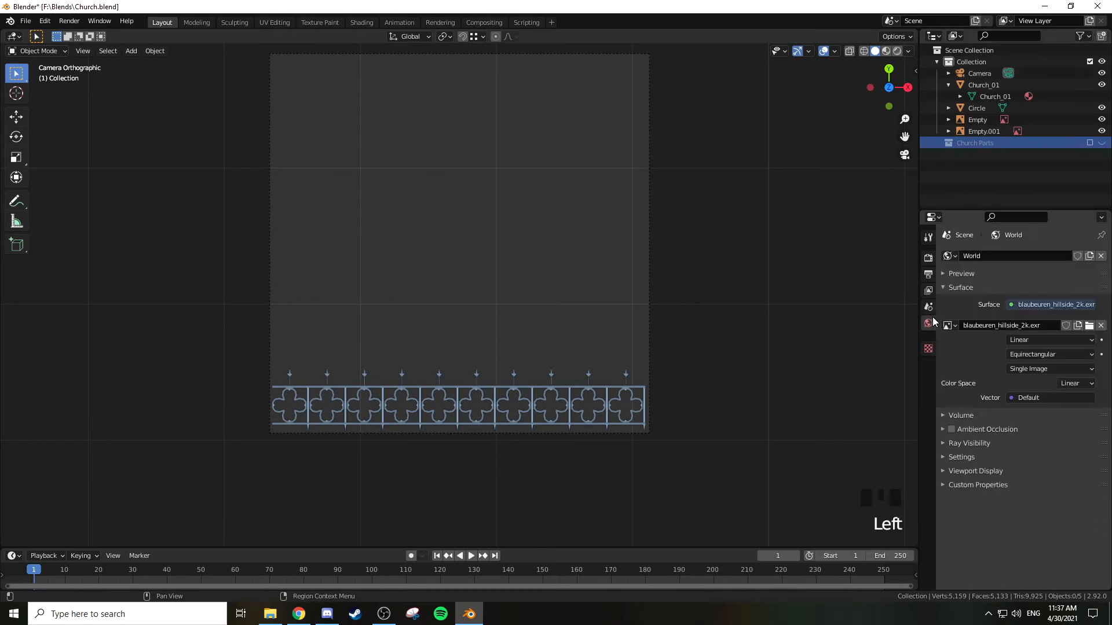
pyautogui.click(973, 457)
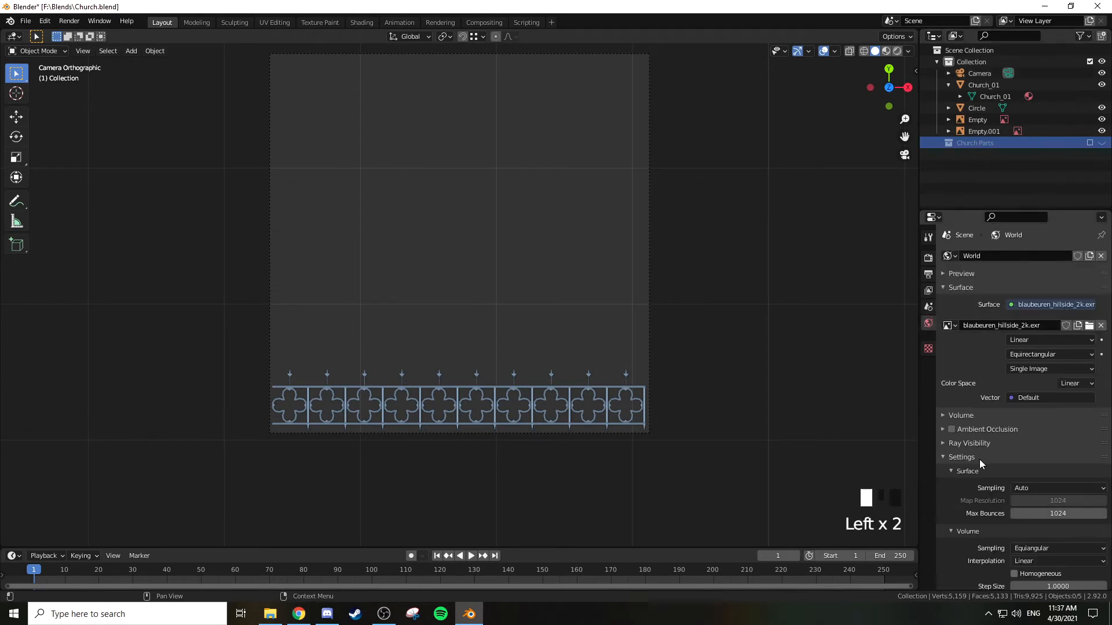
pyautogui.scroll(-5, 984, 458)
pyautogui.scroll(4, 989, 468)
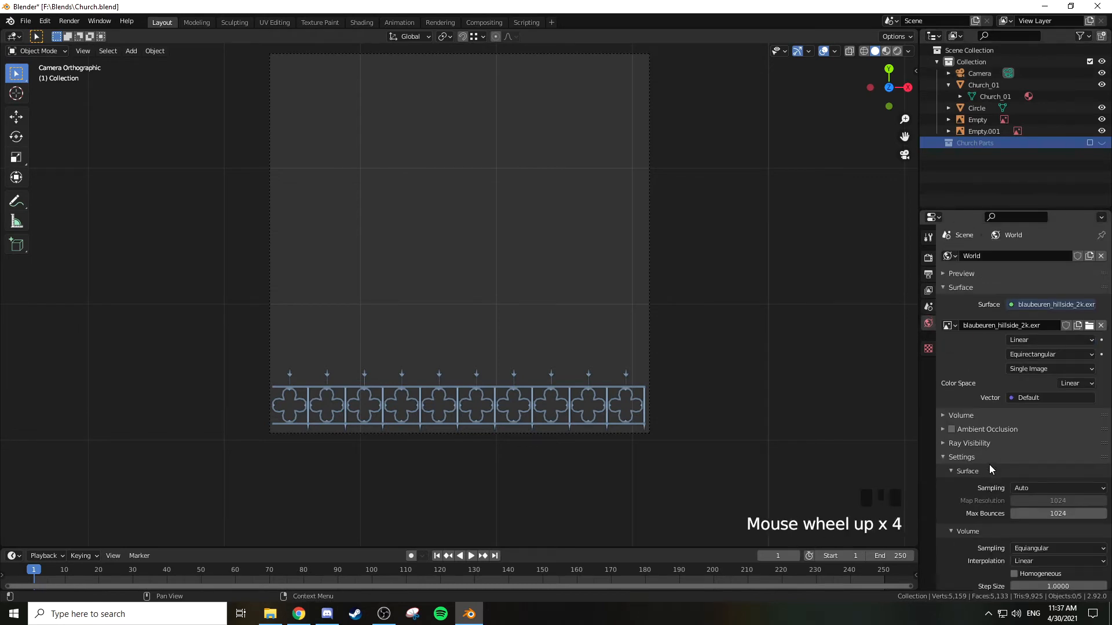
pyautogui.click(927, 348)
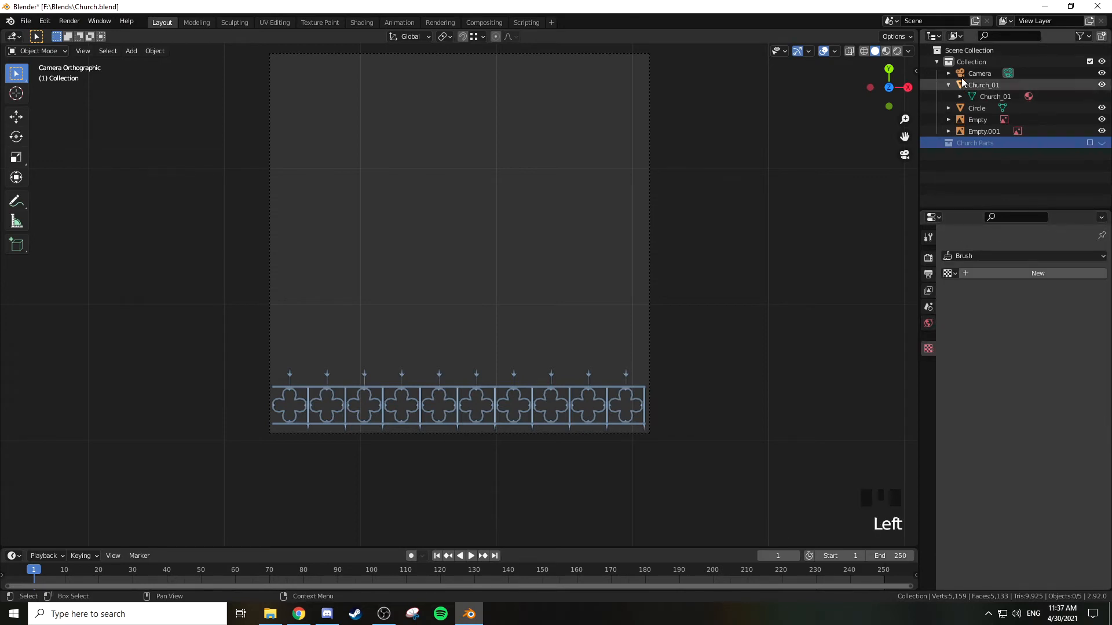
pyautogui.click(979, 73)
pyautogui.click(928, 393)
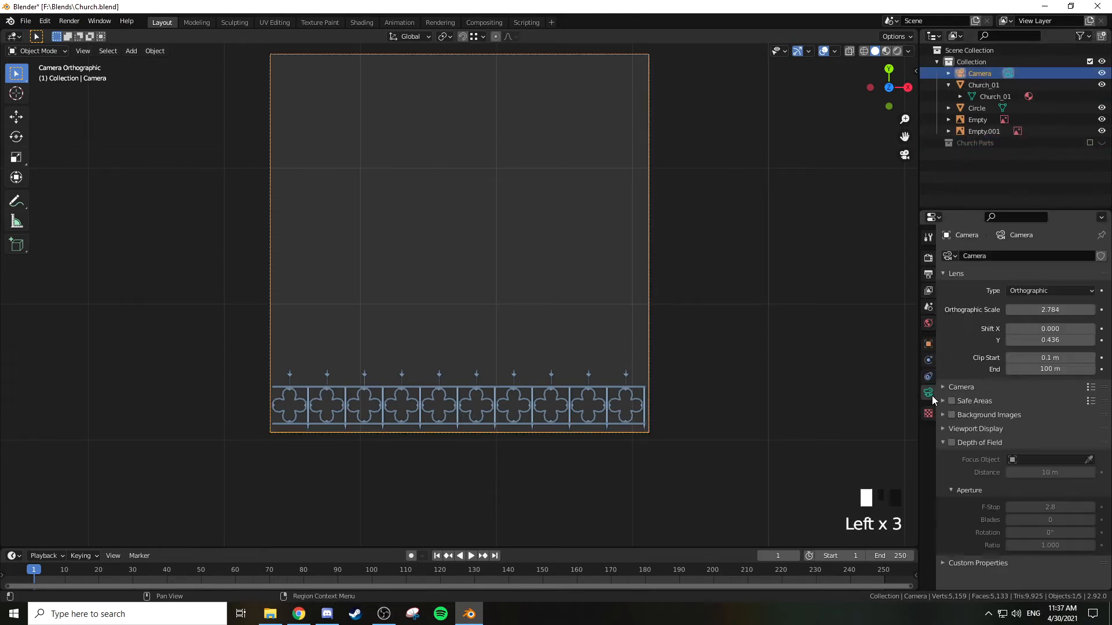
pyautogui.scroll(-6, 982, 391)
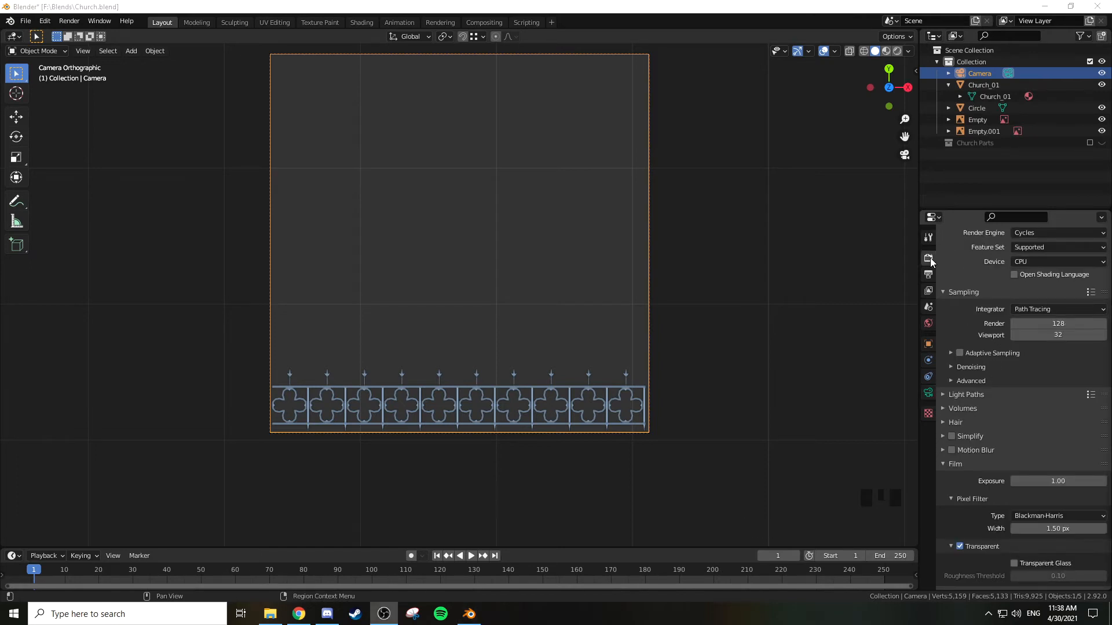
# Check the Film settings in the render properties for the Transparent option
pyautogui.click(954, 464)
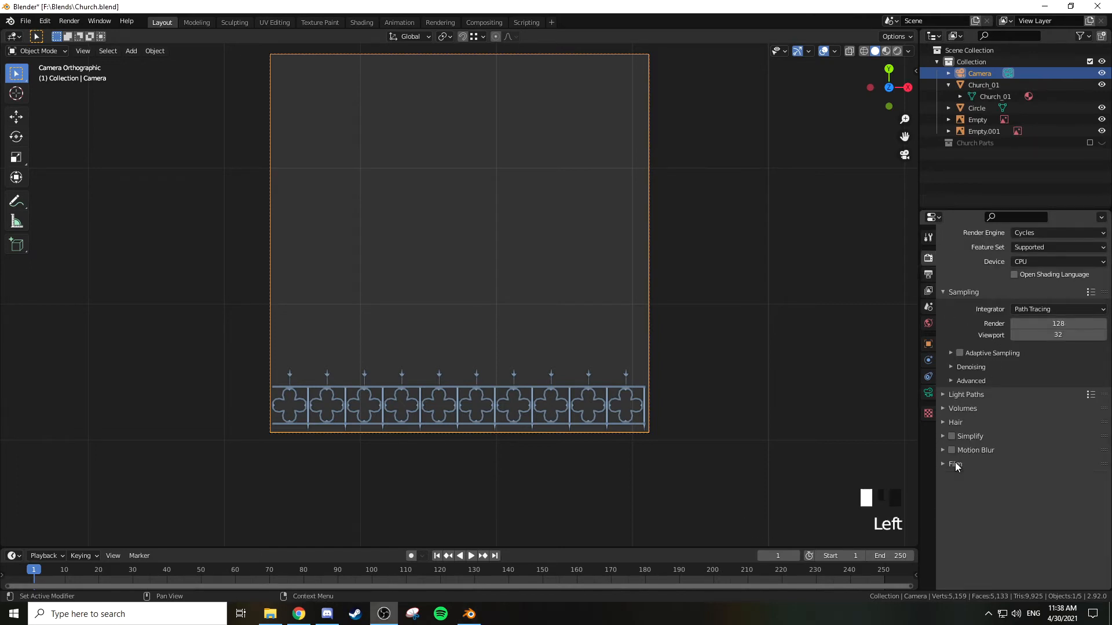
pyautogui.click(955, 486)
pyautogui.scroll(1, 983, 536)
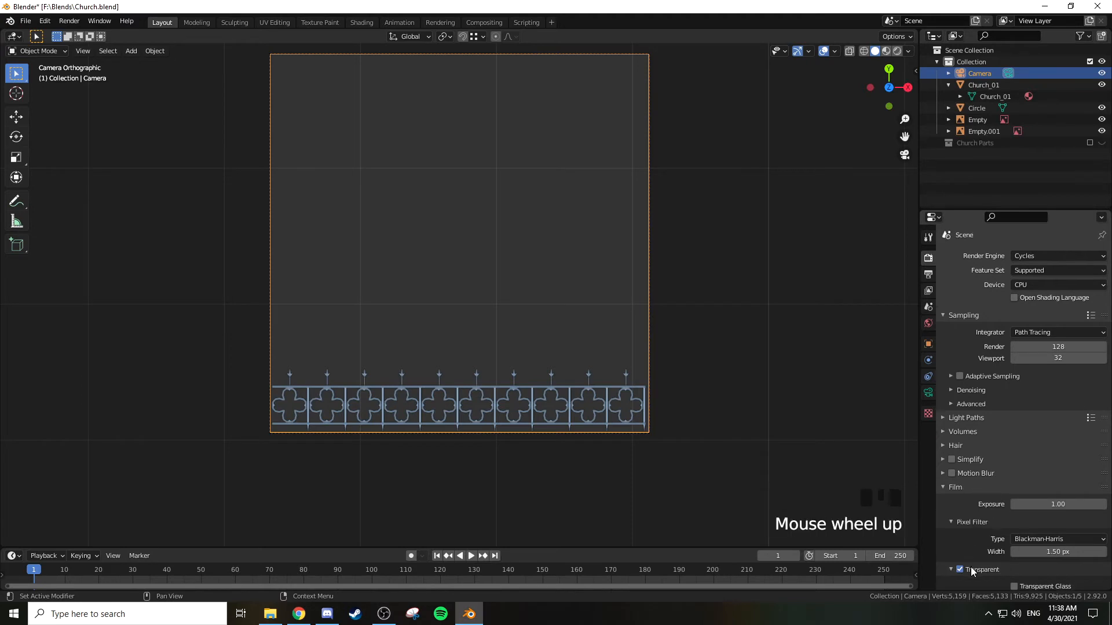
pyautogui.scroll(-2, 984, 544)
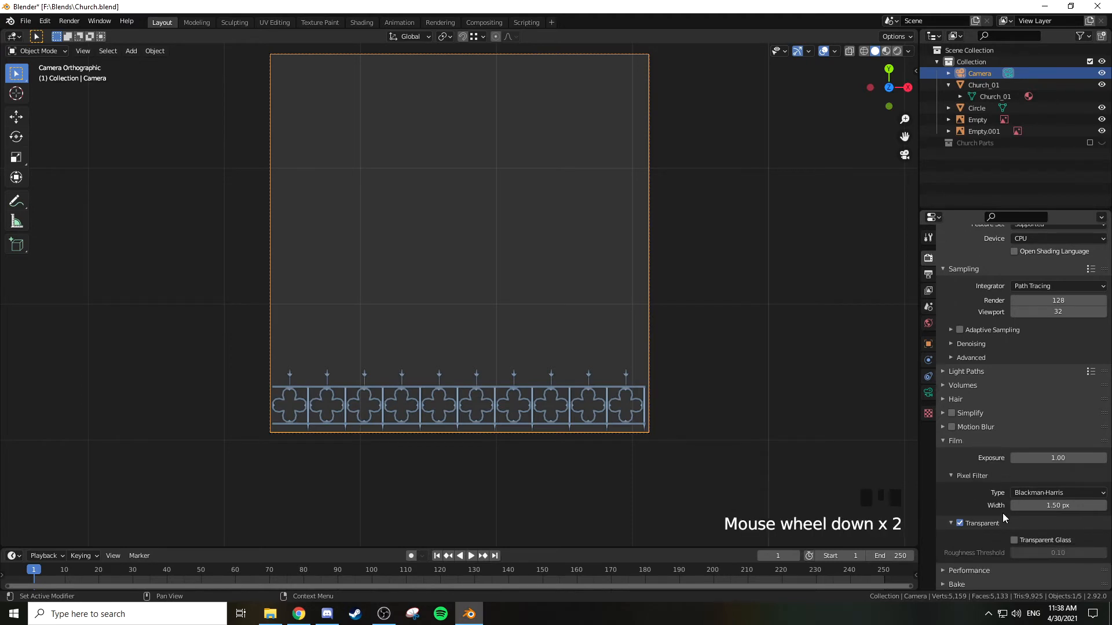
pyautogui.click(952, 523)
pyautogui.click(945, 440)
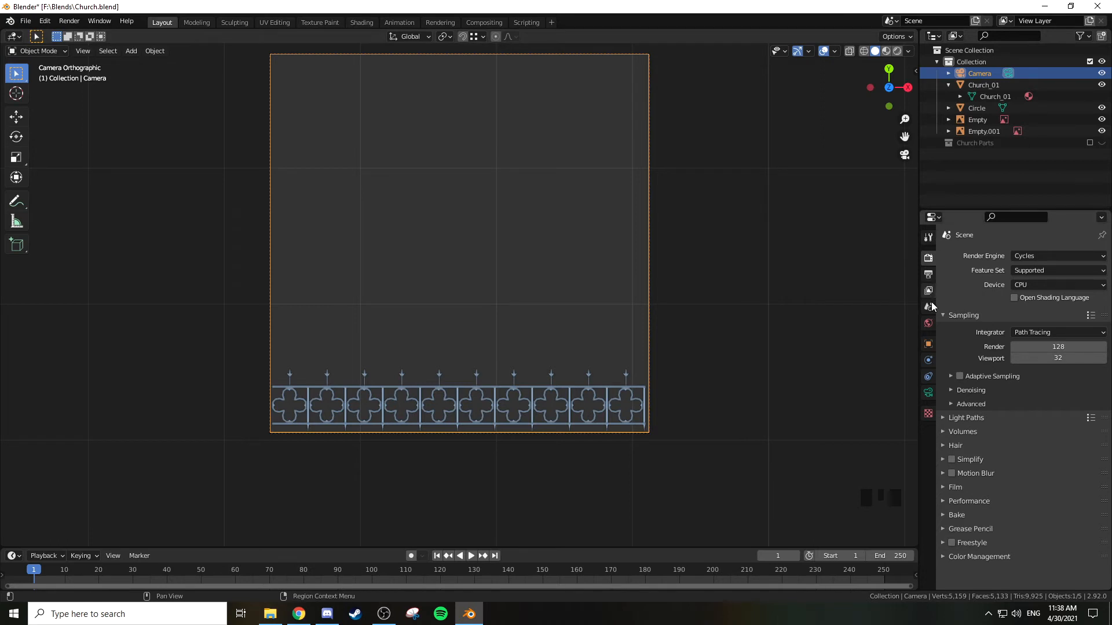
# Clear the environment image from the world and try Principled BSDF as its surface shader
pyautogui.click(929, 323)
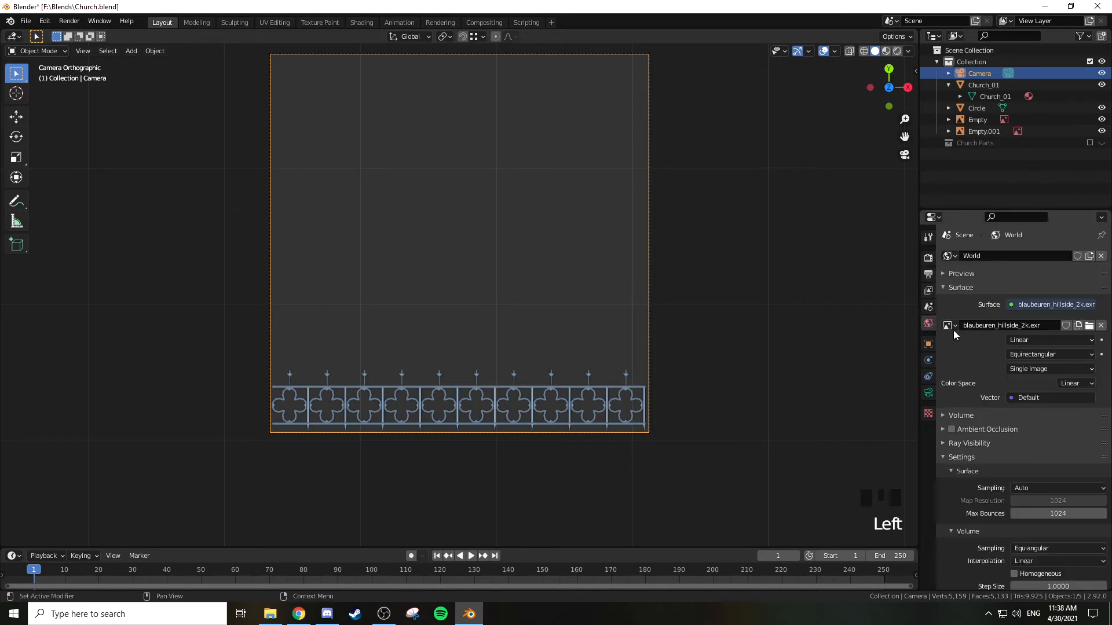
pyautogui.click(1101, 325)
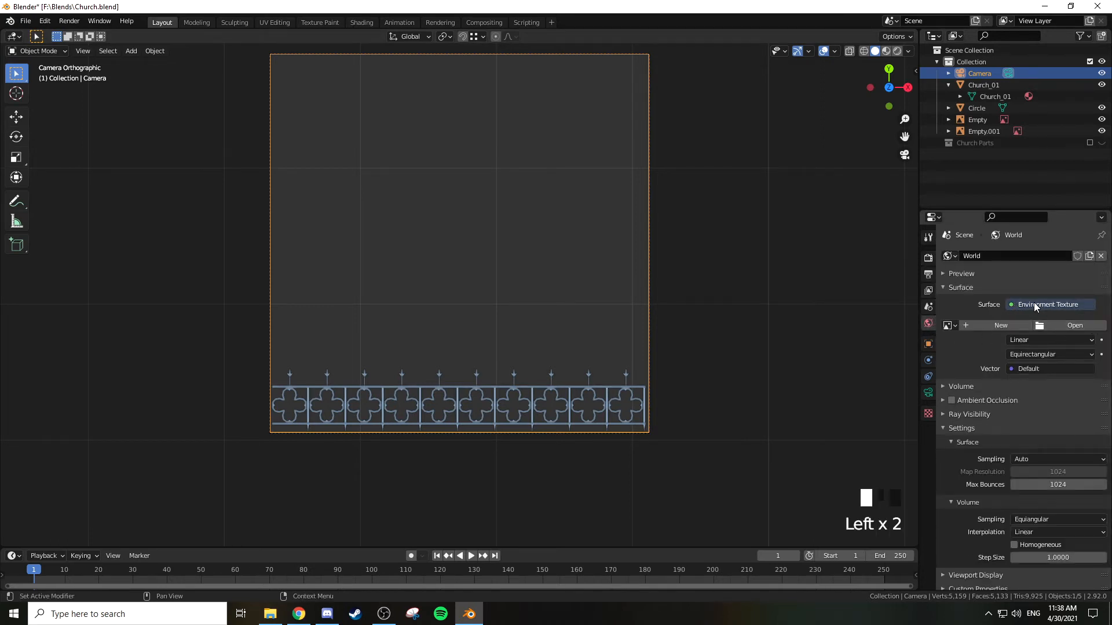
pyautogui.click(1035, 305)
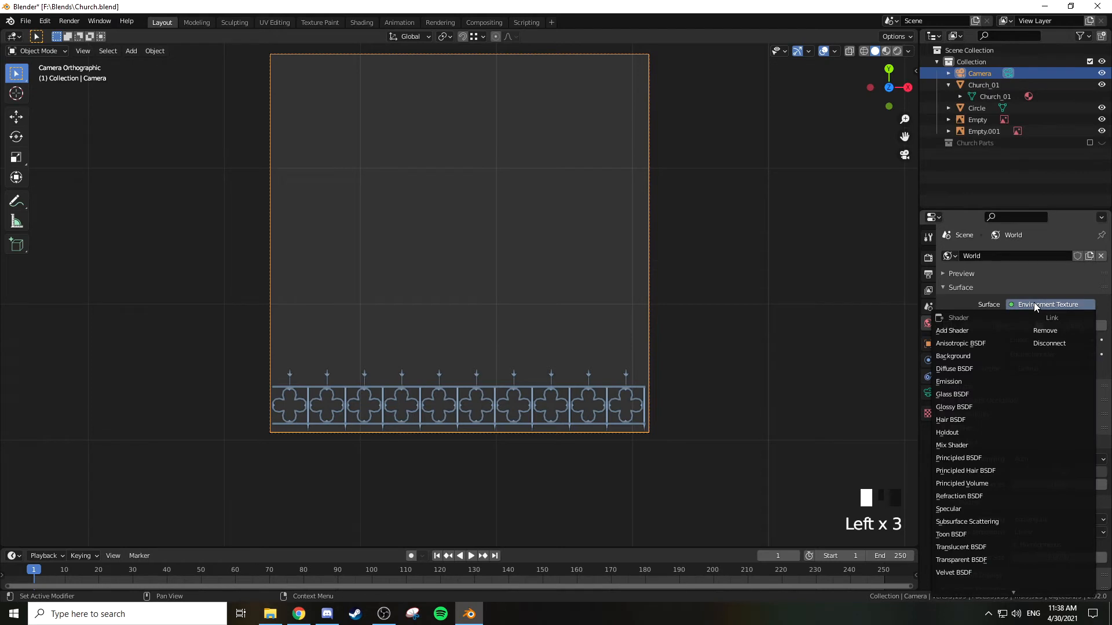
pyautogui.click(957, 458)
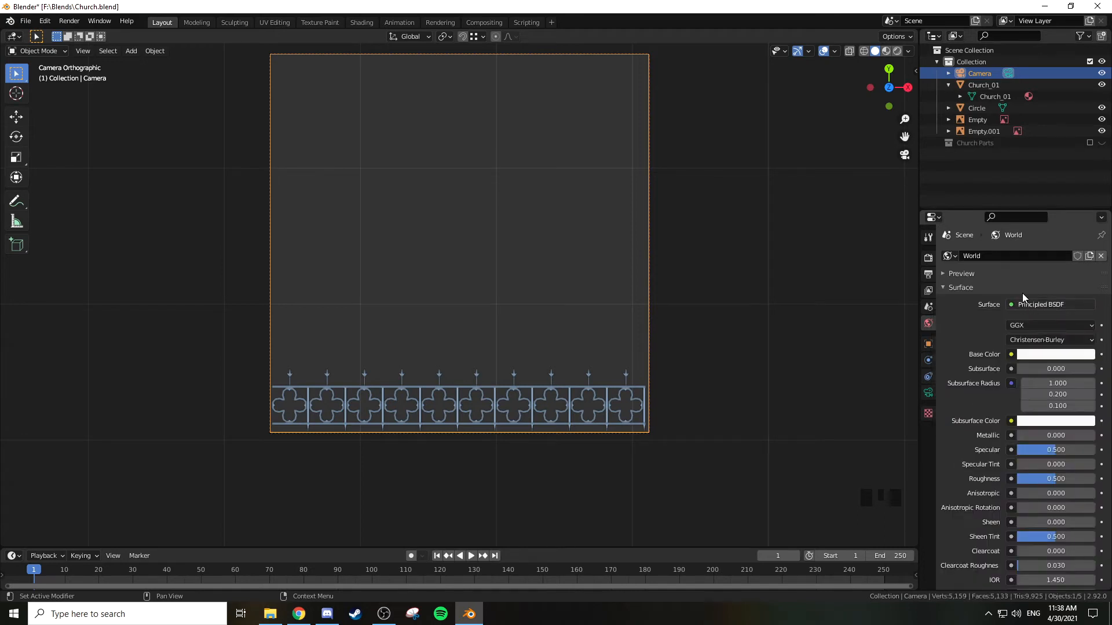
pyautogui.click(954, 289)
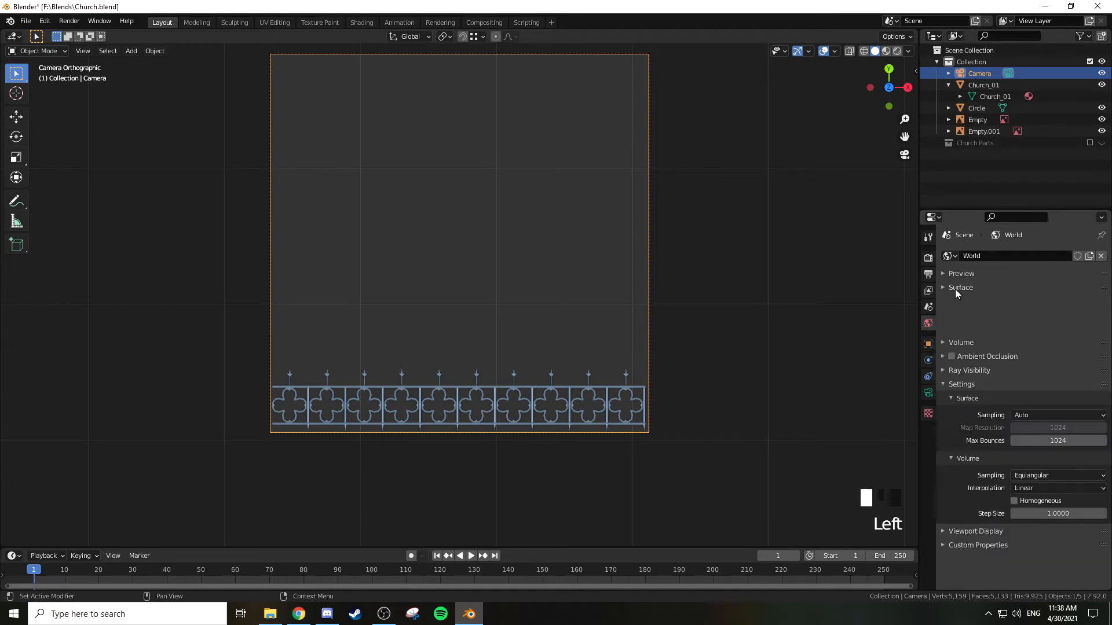
# Unlink the current world from the scene and create a new one in its place
pyautogui.click(1100, 256)
pyautogui.click(950, 256)
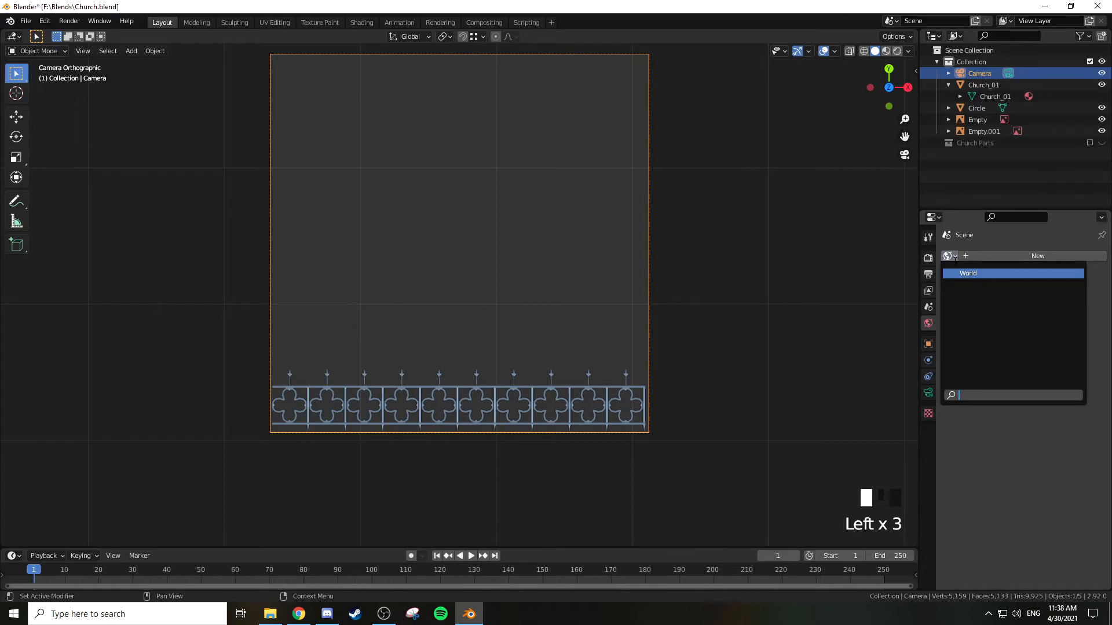
pyautogui.click(1015, 257)
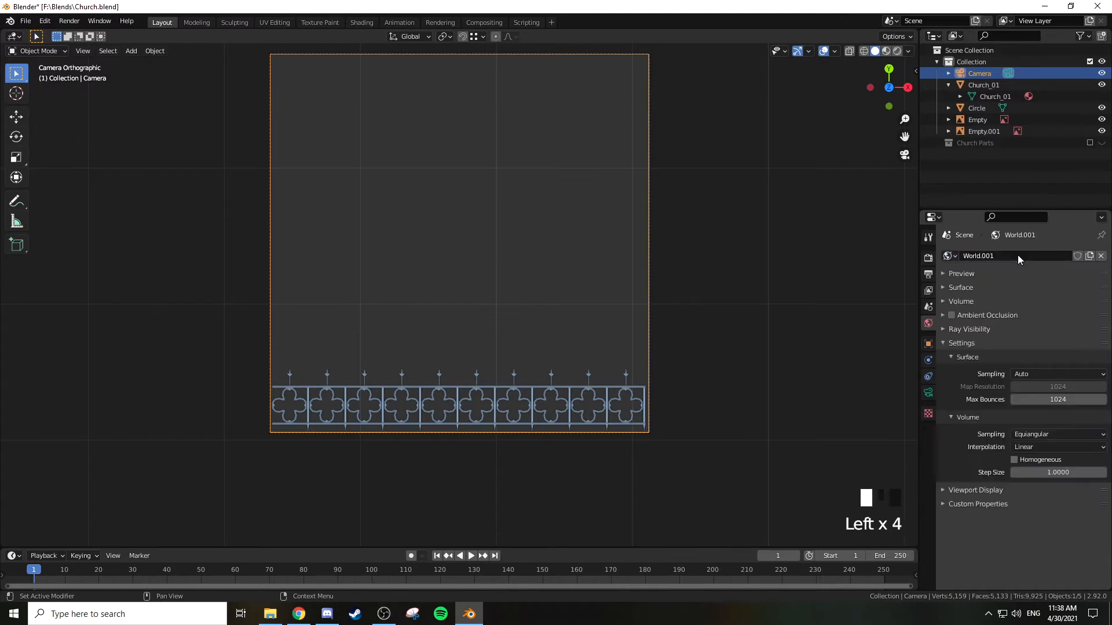
pyautogui.click(943, 344)
# Switch the viewport to rendered shading and add a sun light to illuminate the railing
pyautogui.press('z')
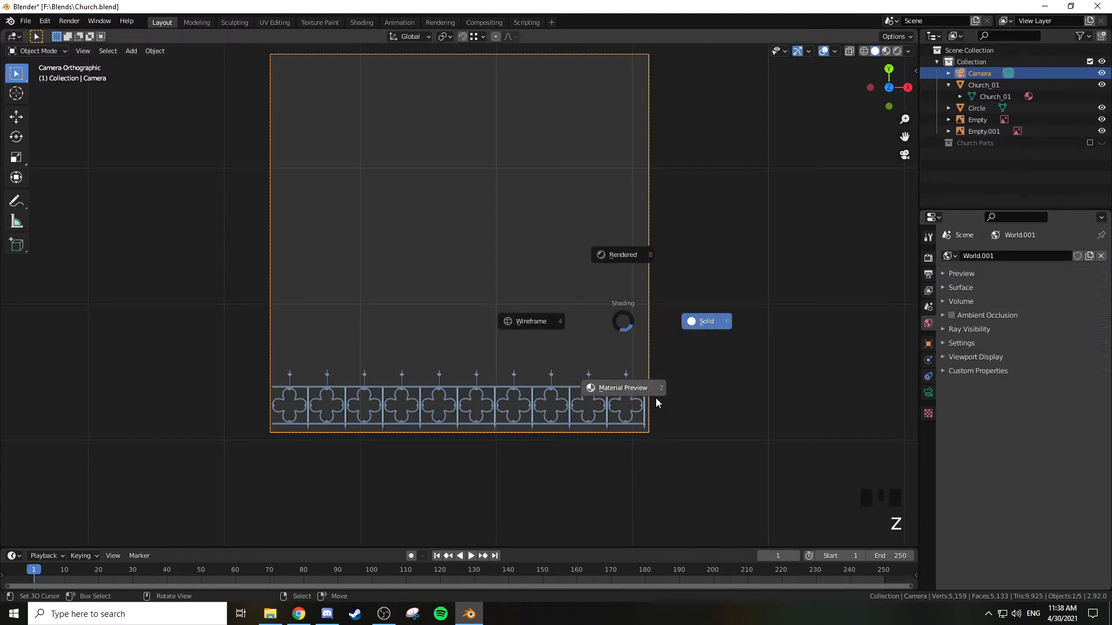
pyautogui.click(627, 243)
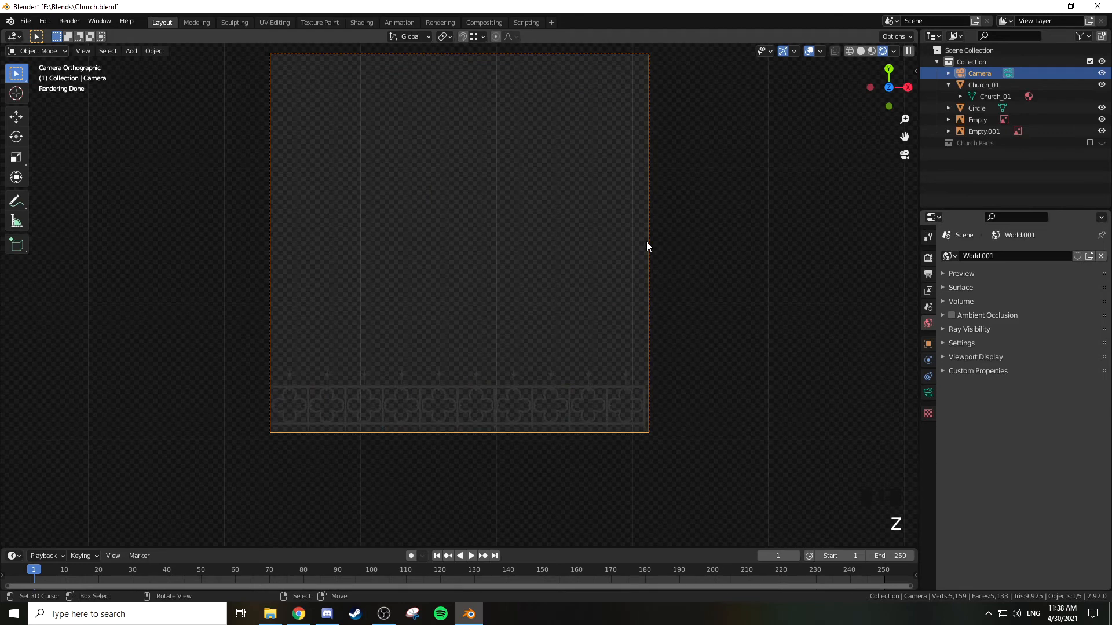
pyautogui.hotkey('shift', 'a')
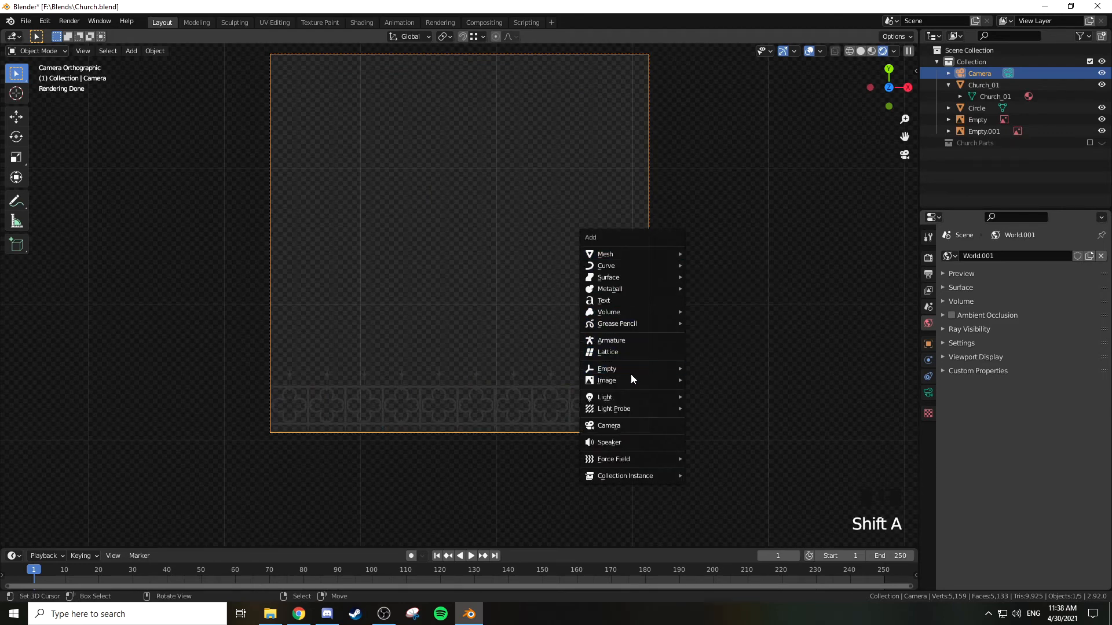
pyautogui.moveTo(631, 397)
pyautogui.click(745, 408)
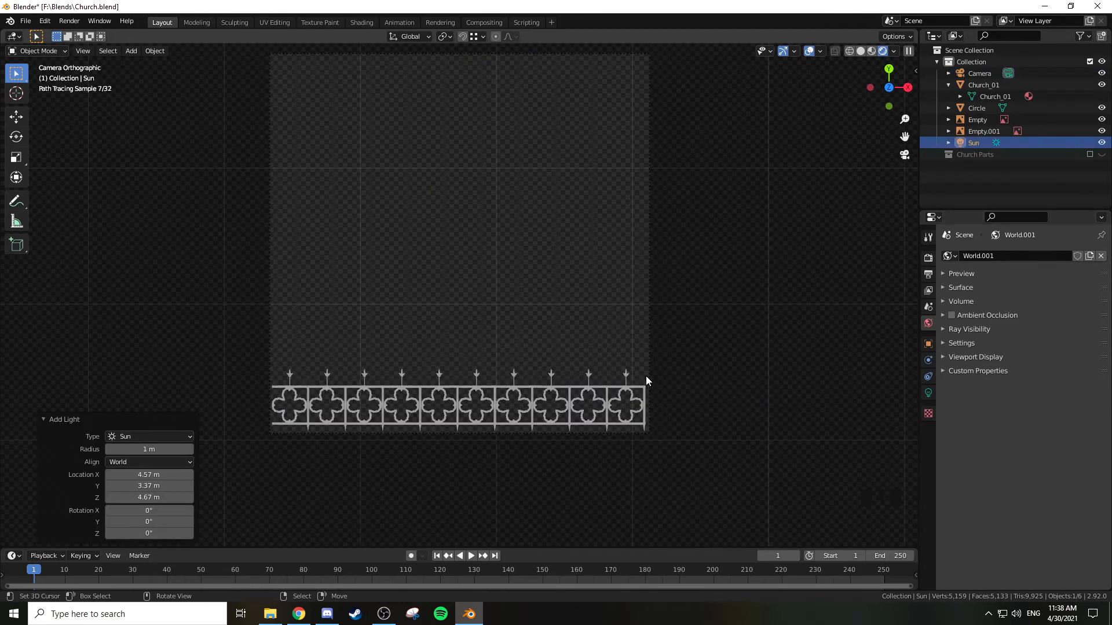
# Switch the viewport to material preview and set the sun light's strength to 4
pyautogui.scroll(-3, 689, 360)
pyautogui.scroll(2, 689, 360)
pyautogui.moveTo(689, 359)
pyautogui.mouseDown(button='middle')
pyautogui.moveTo(667, 310)
pyautogui.moveTo(556, 290)
pyautogui.mouseUp(button='middle')
pyautogui.press('z')
pyautogui.click(593, 314)
pyautogui.moveTo(547, 373)
pyautogui.mouseDown(button='middle')
pyautogui.moveTo(523, 254)
pyautogui.moveTo(527, 296)
pyautogui.mouseUp(button='middle')
pyautogui.keyDown('shift'); pyautogui.moveTo(536, 240); pyautogui.dragTo(533, 296, button='middle'); pyautogui.keyUp('shift')
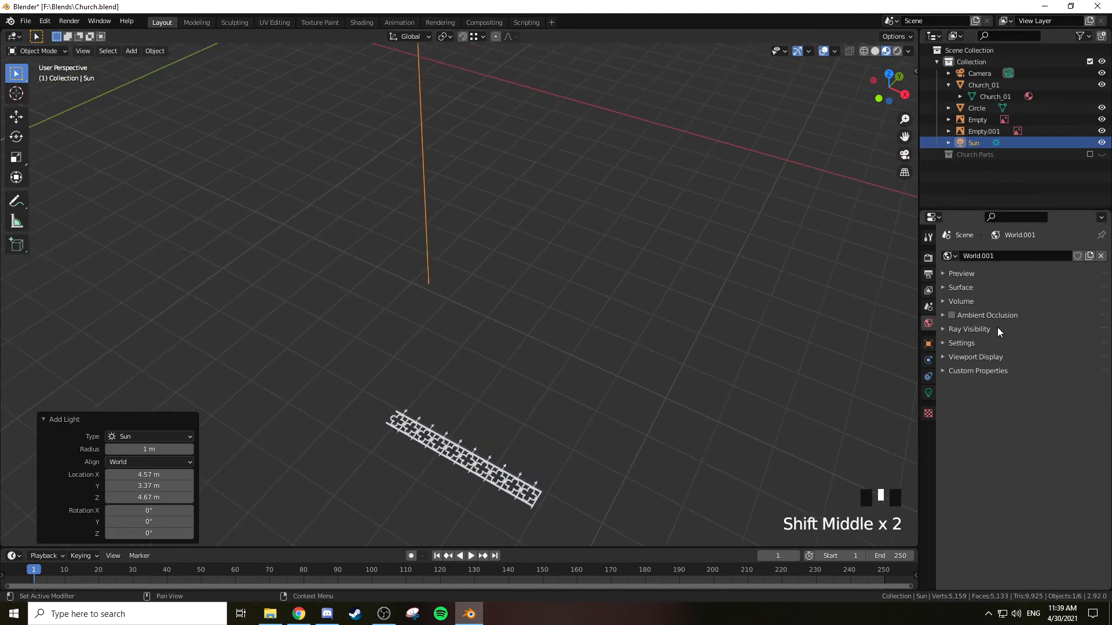
pyautogui.click(929, 394)
pyautogui.click(1032, 319)
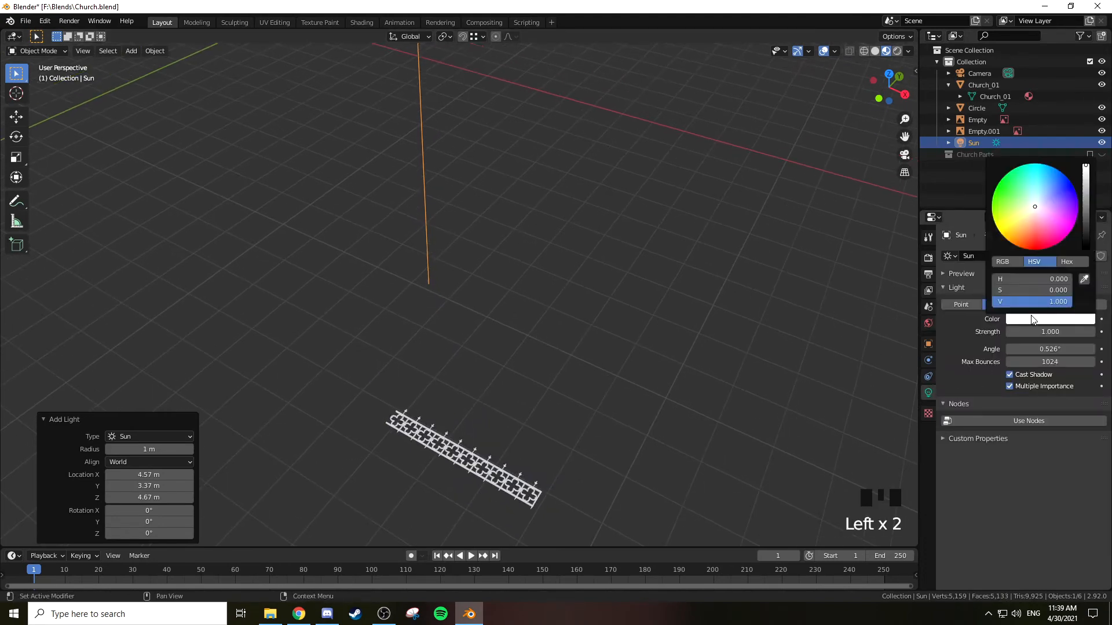
pyautogui.doubleClick(1046, 331)
pyautogui.write('4')
pyautogui.press('Return')
# Inspect the lit railing through the camera in rendered shading
pyautogui.press('KP_0')
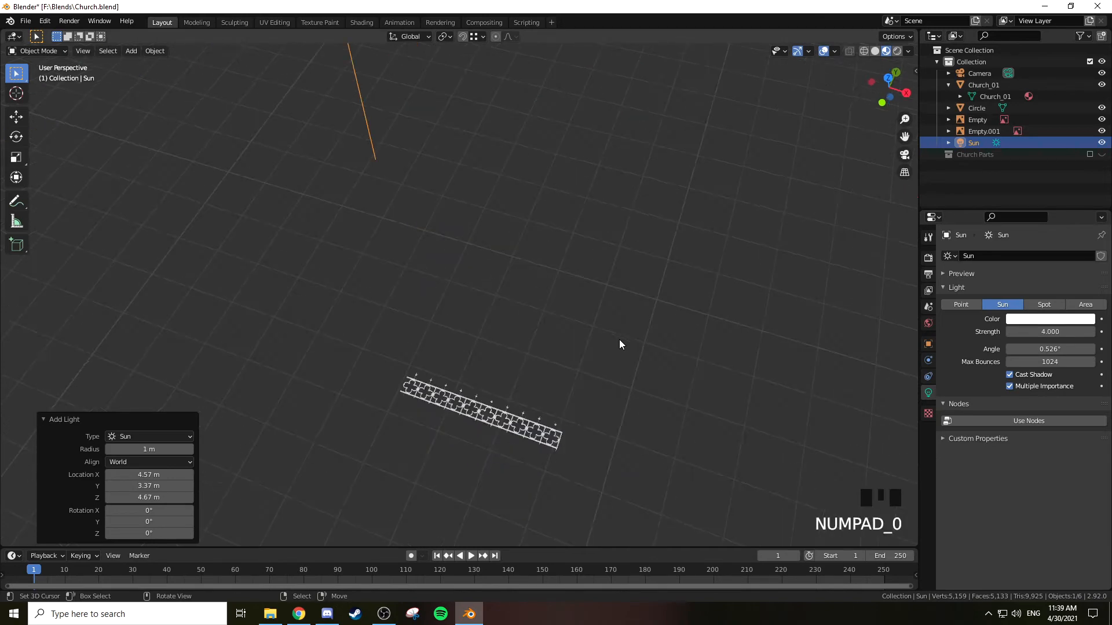
pyautogui.press('z')
pyautogui.scroll(2, 592, 331)
pyautogui.keyDown('shift'); pyautogui.moveTo(592, 335); pyautogui.dragTo(653, 288, button='middle'); pyautogui.keyUp('shift')
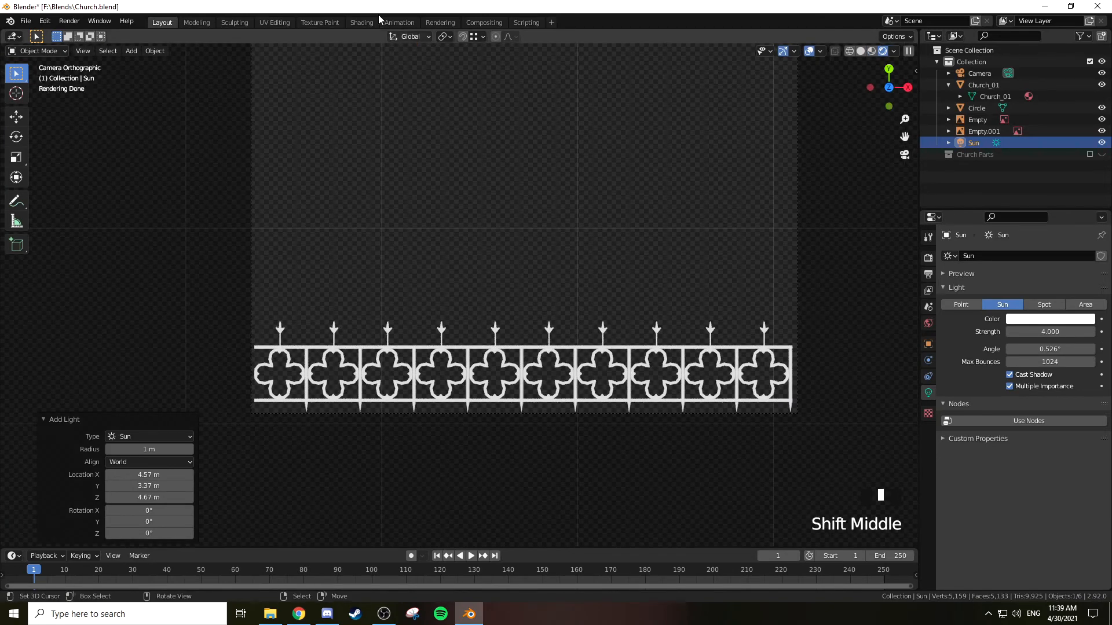
# In the UV Editing workspace, unwrap the whole railing mesh from the top view with Project from View
pyautogui.click(275, 23)
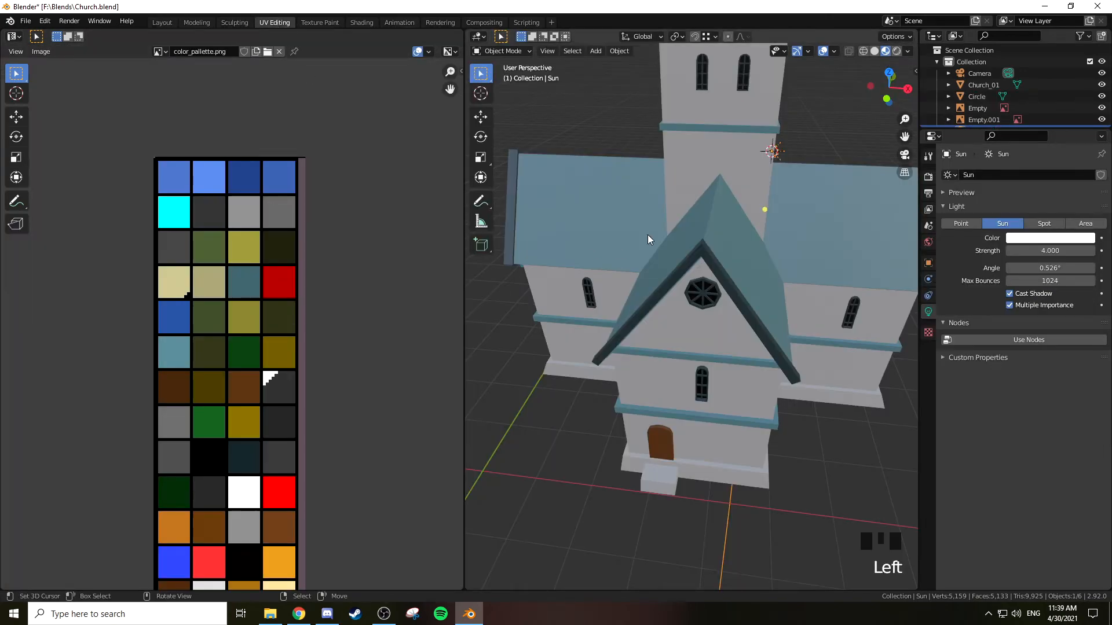
pyautogui.keyDown('shift'); pyautogui.moveTo(769, 197); pyautogui.dragTo(641, 163, button='middle'); pyautogui.keyUp('shift')
pyautogui.scroll(-8, 697, 262)
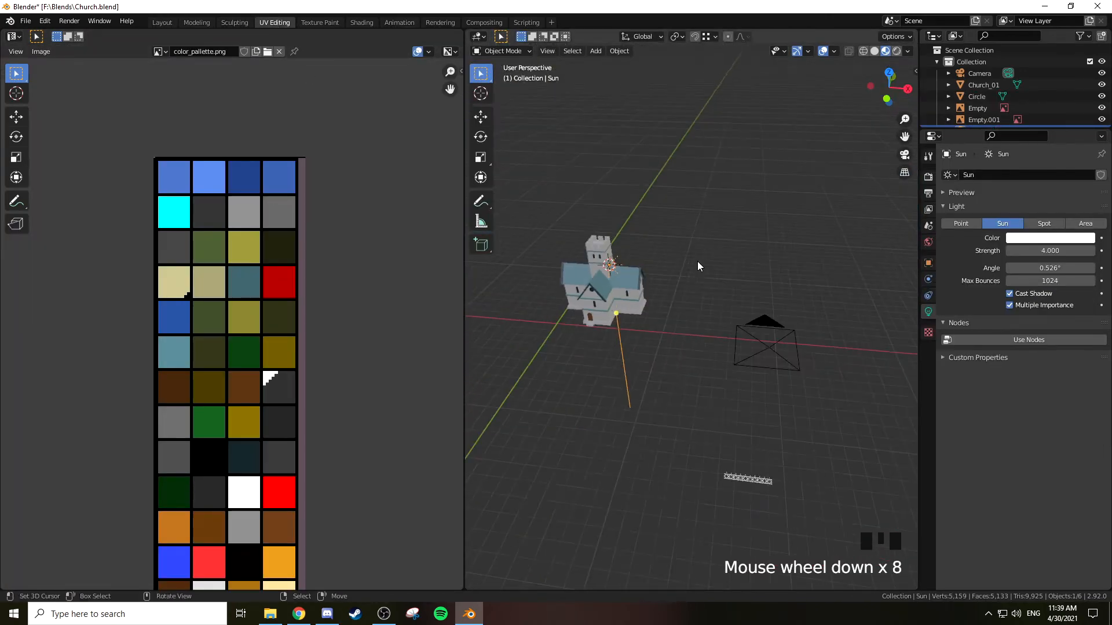
pyautogui.rightClick(760, 479)
pyautogui.press('KP_Decimal')
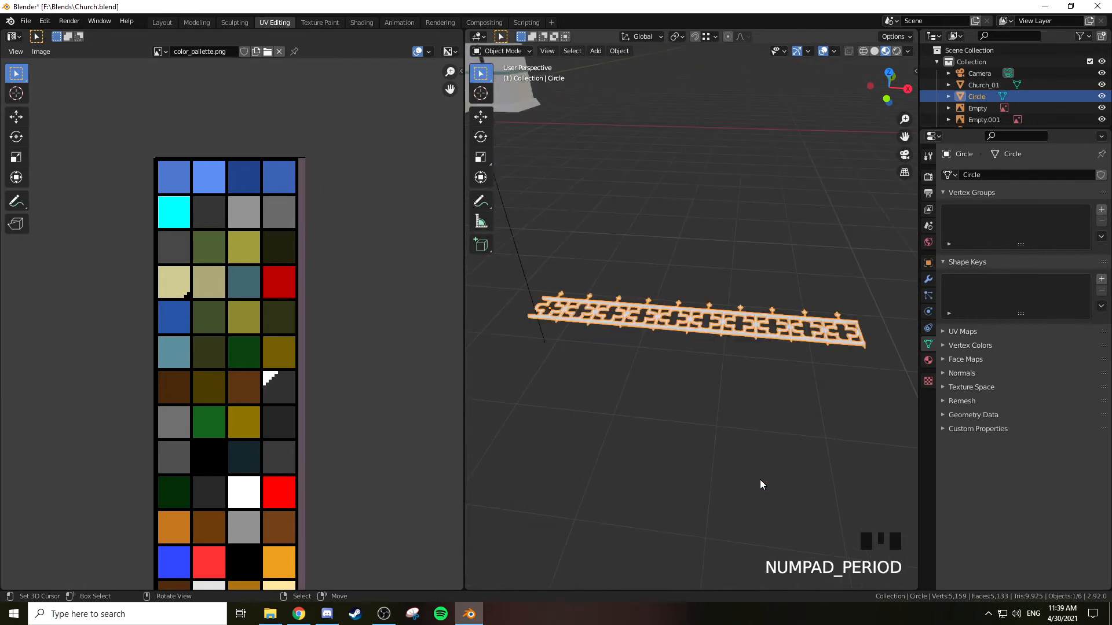
pyautogui.press('KP_7')
pyautogui.scroll(2, 718, 415)
pyautogui.scroll(-1, 725, 409)
pyautogui.press('Tab')
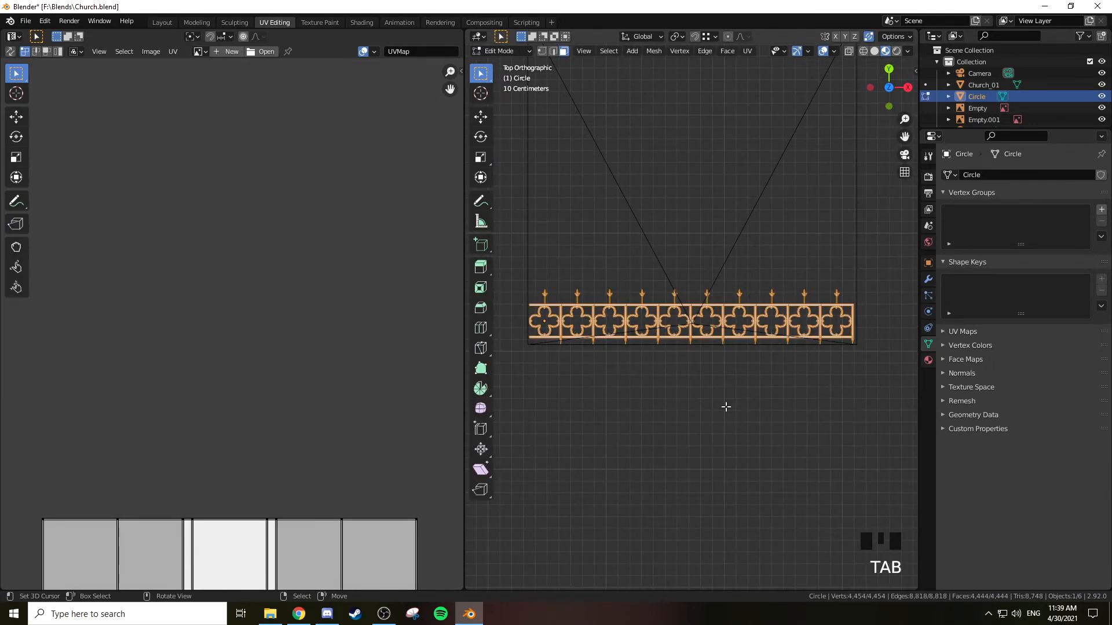
pyautogui.press('u')
pyautogui.click(725, 406)
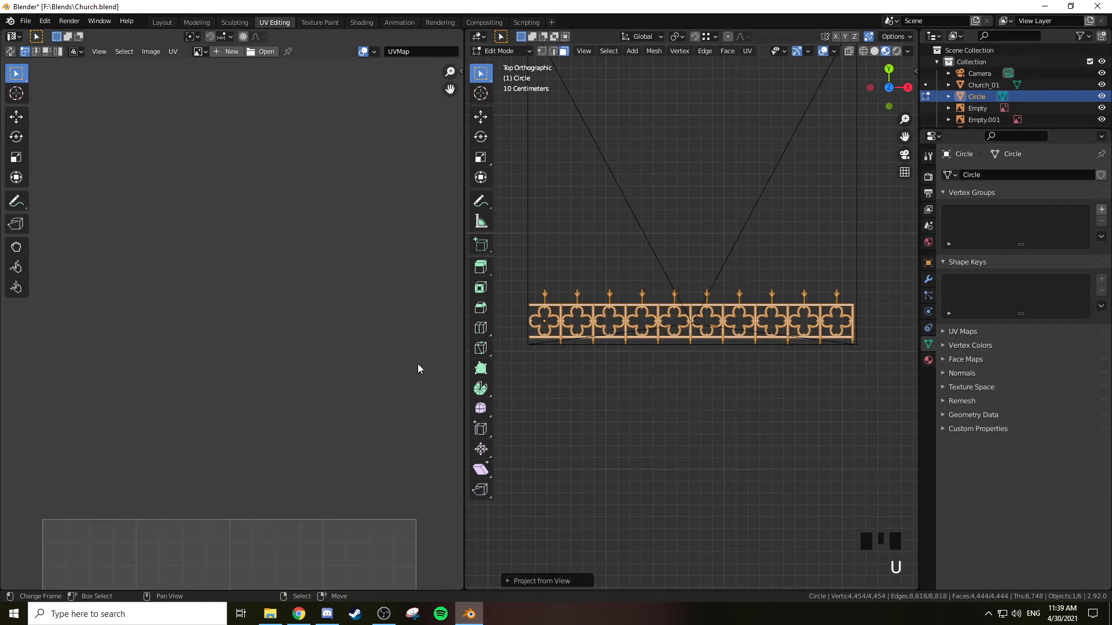
# Create a new material on the railing and name it MAT_Doodad
pyautogui.click(926, 359)
pyautogui.click(949, 227)
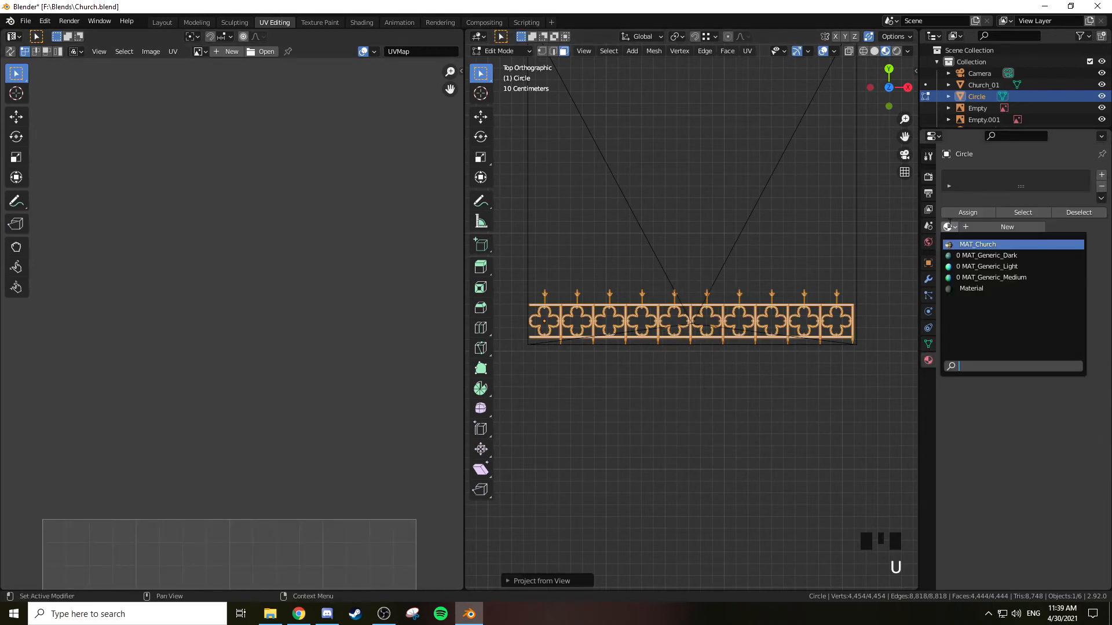
pyautogui.click(950, 226)
pyautogui.click(1002, 227)
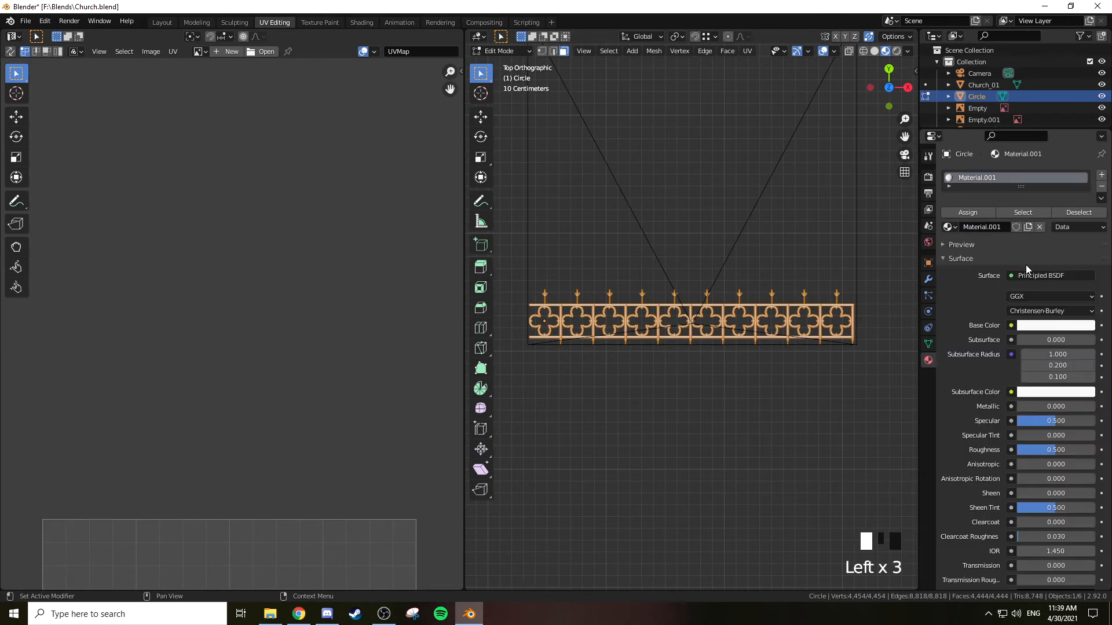
pyautogui.doubleClick(997, 227)
pyautogui.write('MAT_Doodad')
pyautogui.press('Return')
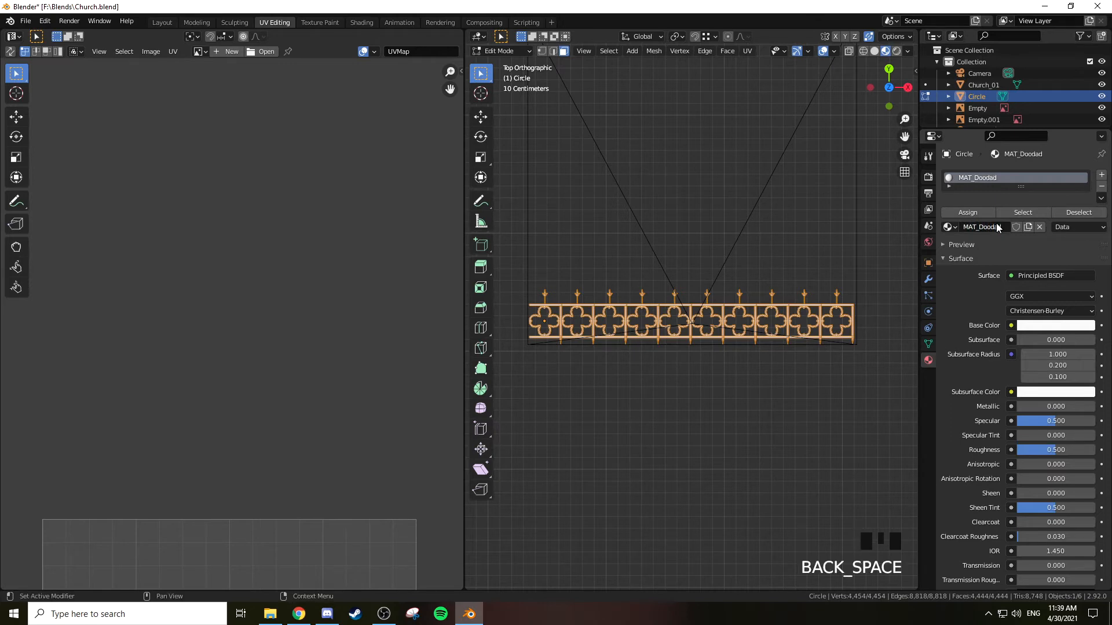
# Set MAT_Doodad's base color to a grey-blue of about H 0.577, S 0.239, V 0.214 and check it in rendered shading
pyautogui.click(1035, 325)
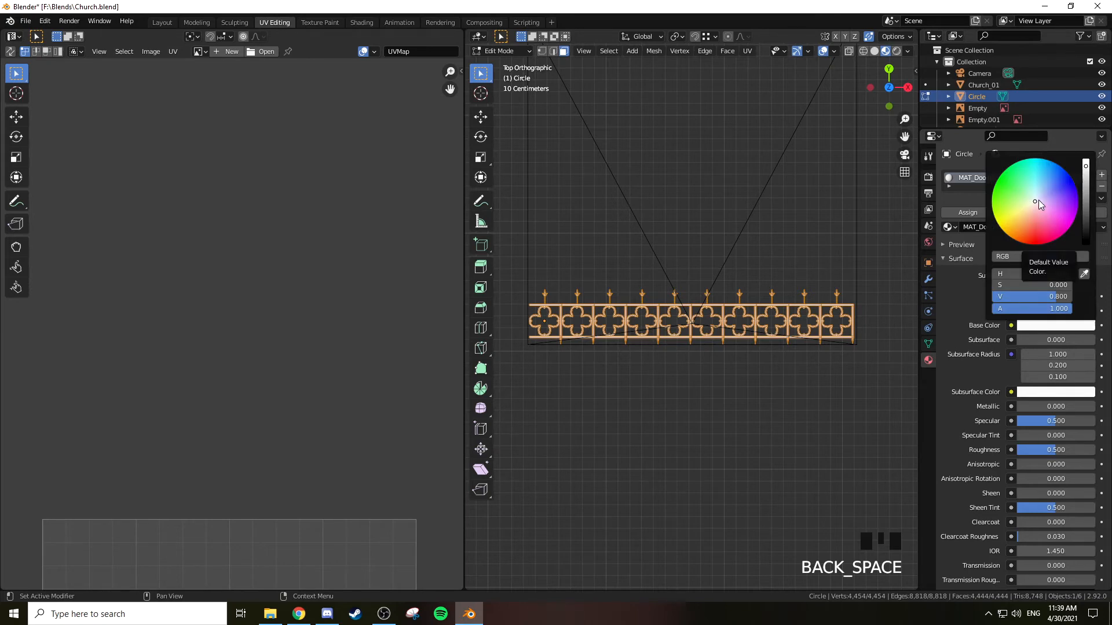
pyautogui.moveTo(1036, 198); pyautogui.dragTo(1086, 202)
pyautogui.press('z')
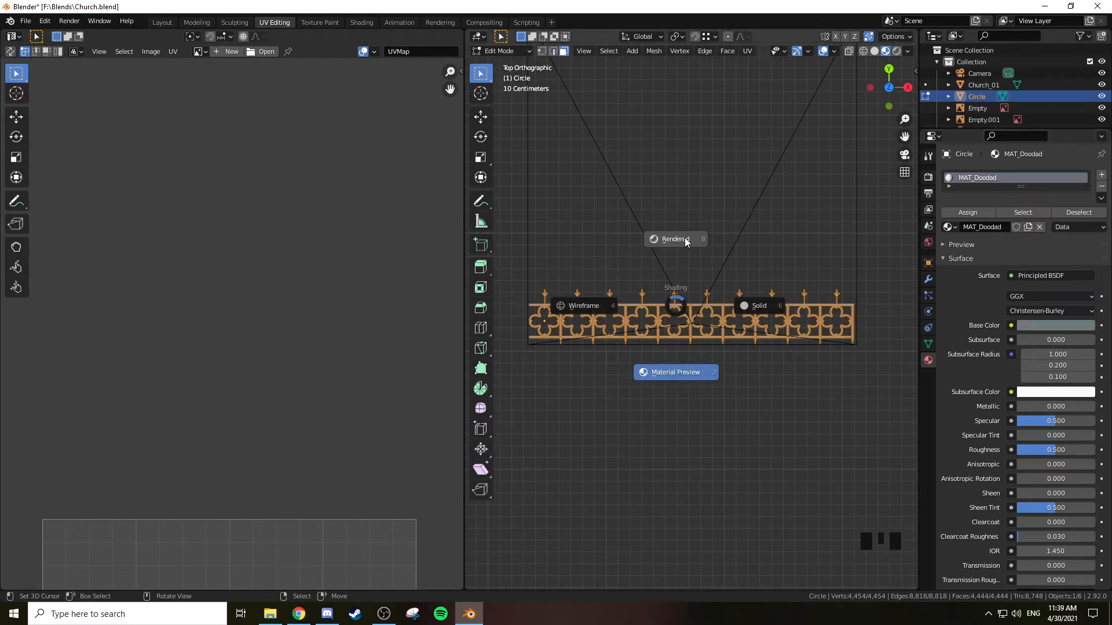
pyautogui.scroll(2, 692, 273)
pyautogui.press('Tab')
pyautogui.press('Tab')
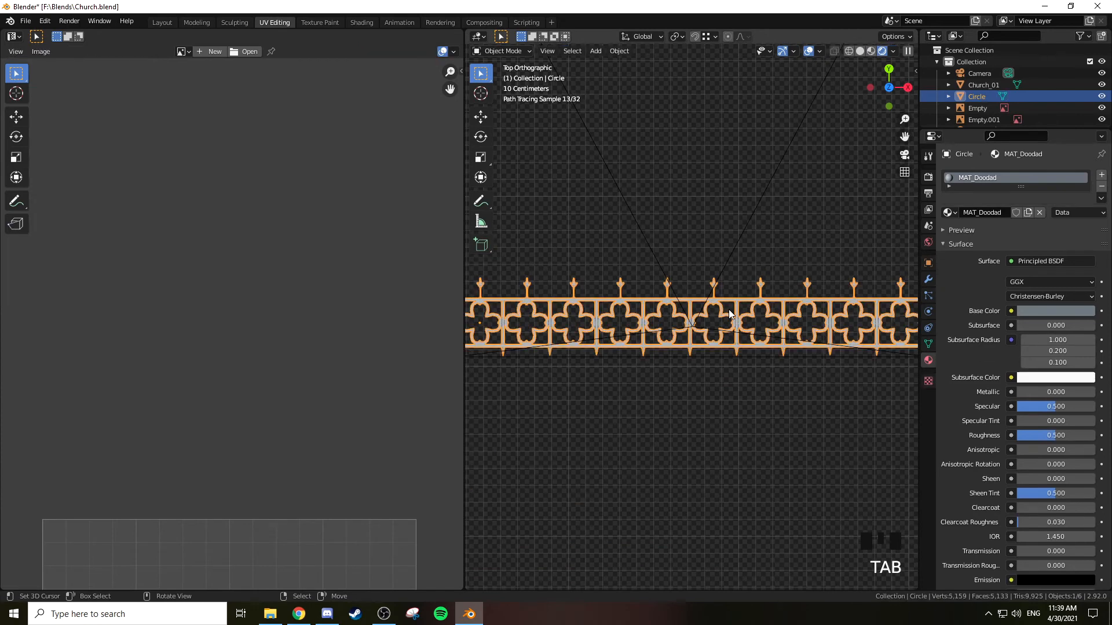
pyautogui.press('z')
pyautogui.click(730, 377)
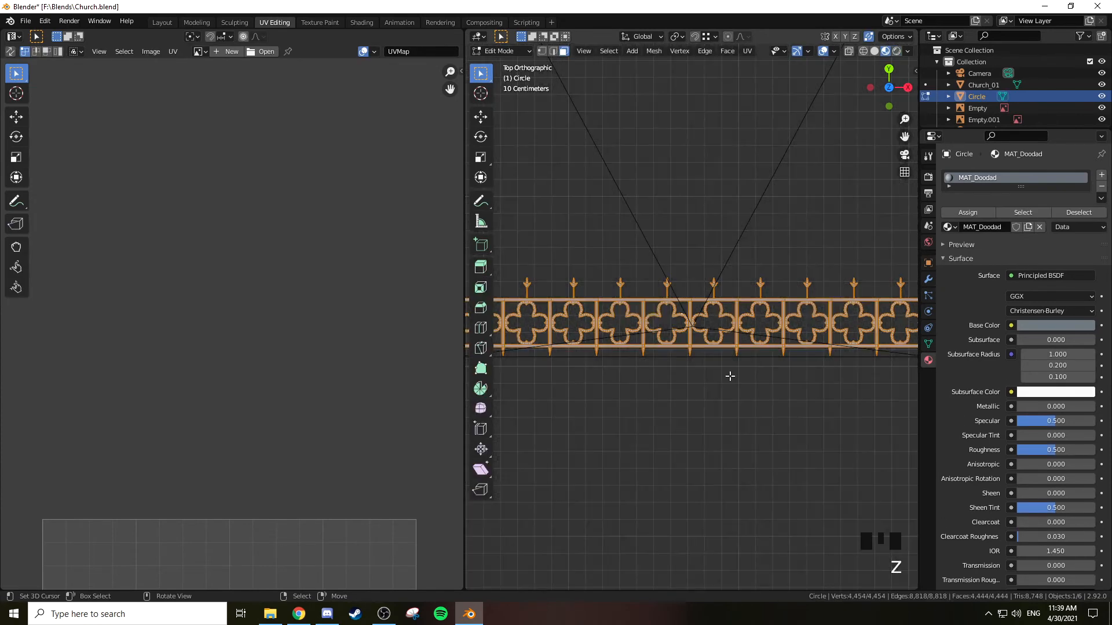
# Deselect the railing's faces and widen the 3D viewport at the UV editor's expense
pyautogui.hotkey('alt', 'a')
pyautogui.scroll(1, 730, 377)
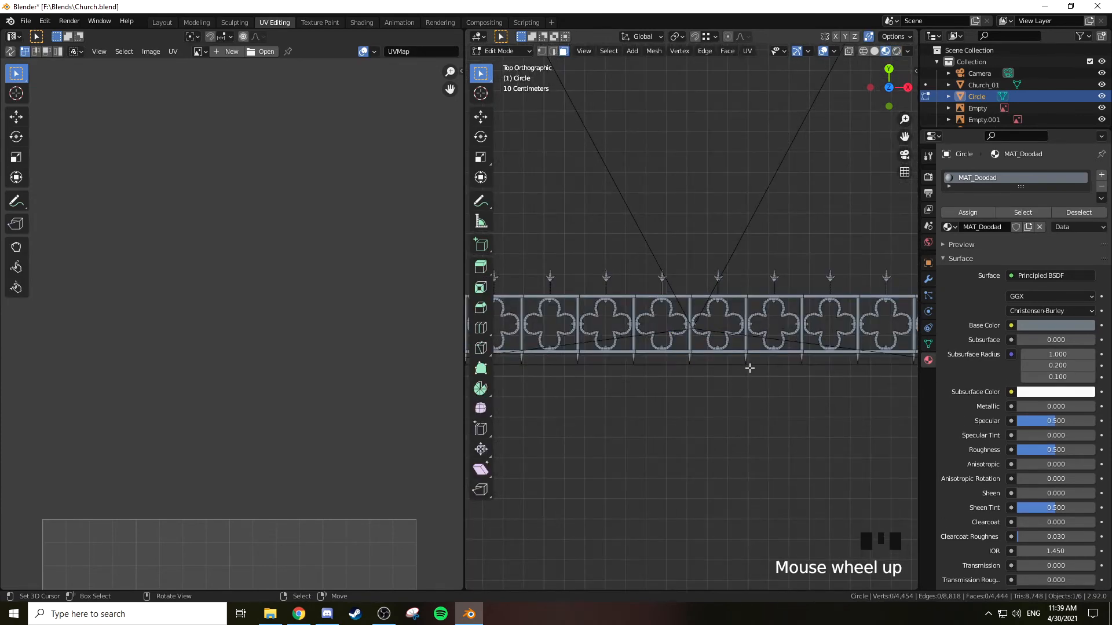
pyautogui.scroll(2, 749, 369)
pyautogui.keyDown('shift'); pyautogui.moveTo(750, 368); pyautogui.dragTo(689, 366, button='middle'); pyautogui.keyUp('shift')
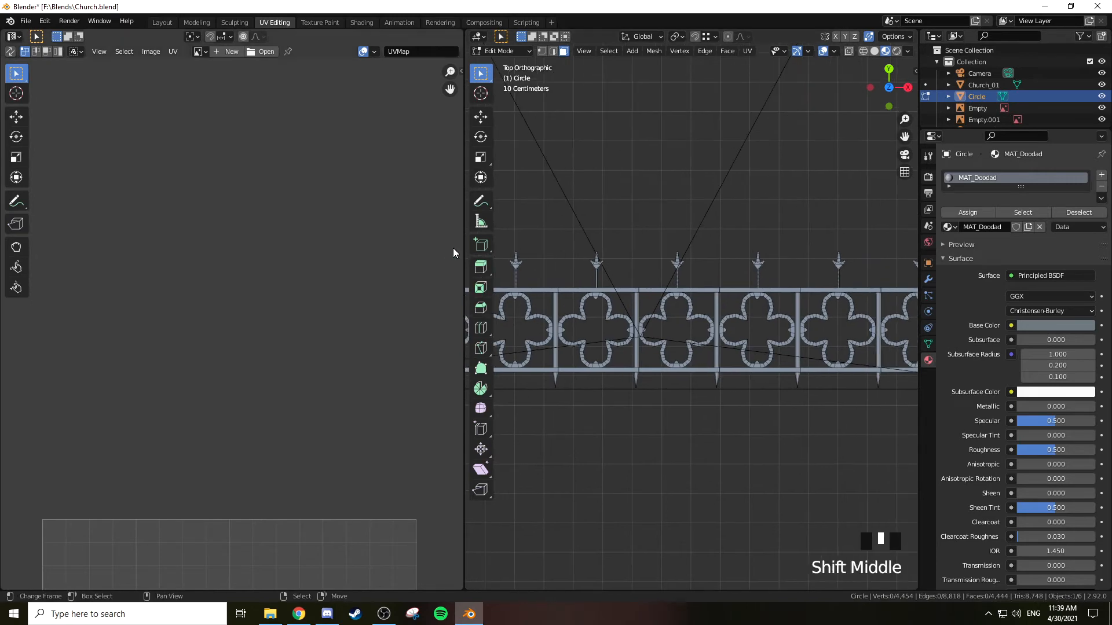
pyautogui.moveTo(465, 252); pyautogui.dragTo(254, 251)
pyautogui.scroll(-1, 671, 296)
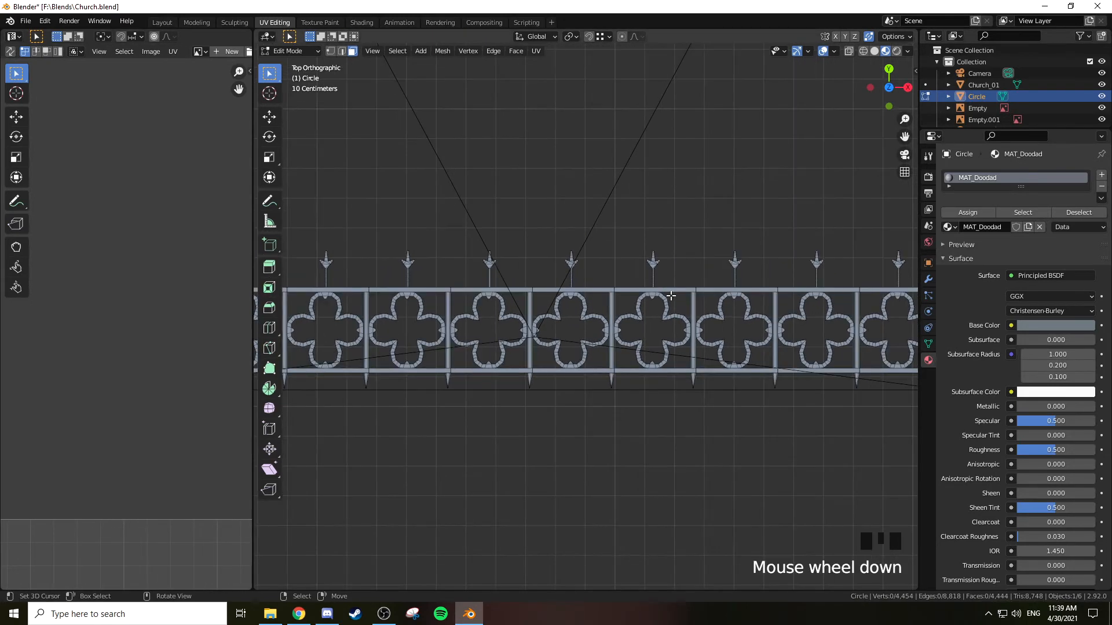
# Try a desaturated grey-green base color of about H 0.473, S 0.166, V 0.214 on MAT_Doodad and check the railing in perspective
pyautogui.click(1047, 326)
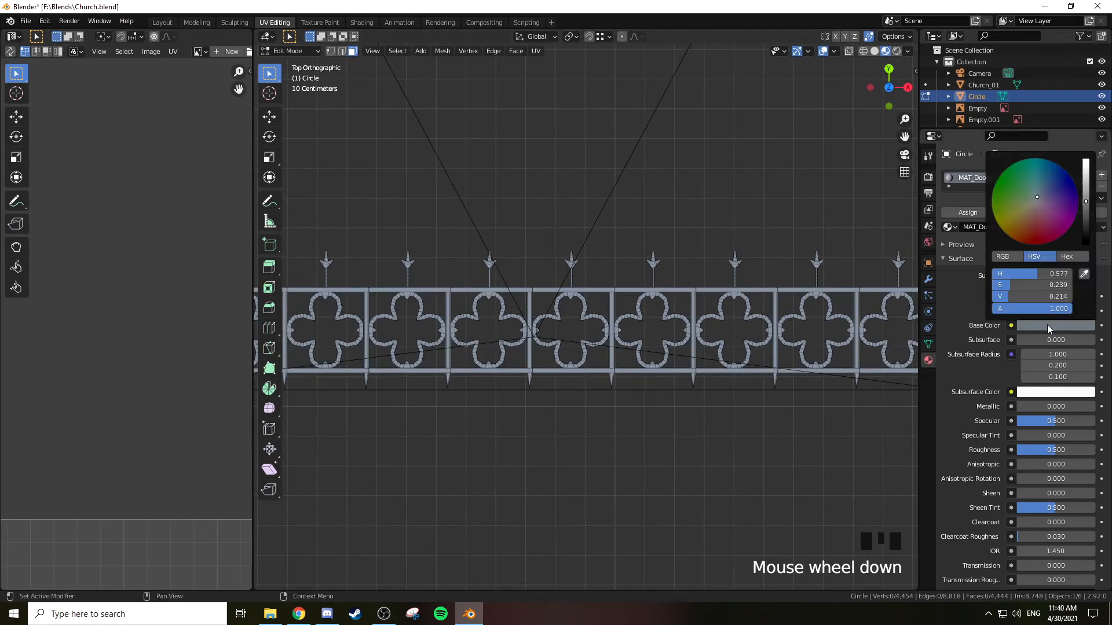
pyautogui.click(1038, 199)
pyautogui.moveTo(1038, 199); pyautogui.dragTo(1034, 198)
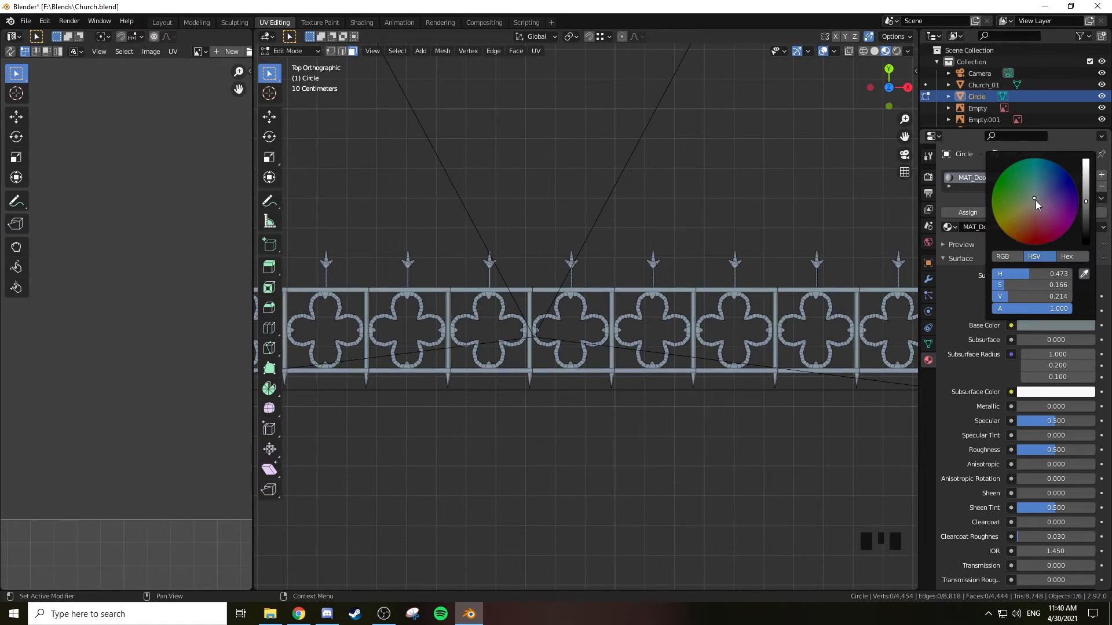
pyautogui.moveTo(840, 231); pyautogui.dragTo(746, 192, button='middle')
# Try a teal base color of about H 0.530, S 0.448 on MAT_Doodad, followed by a muted warm grey
pyautogui.click(1051, 324)
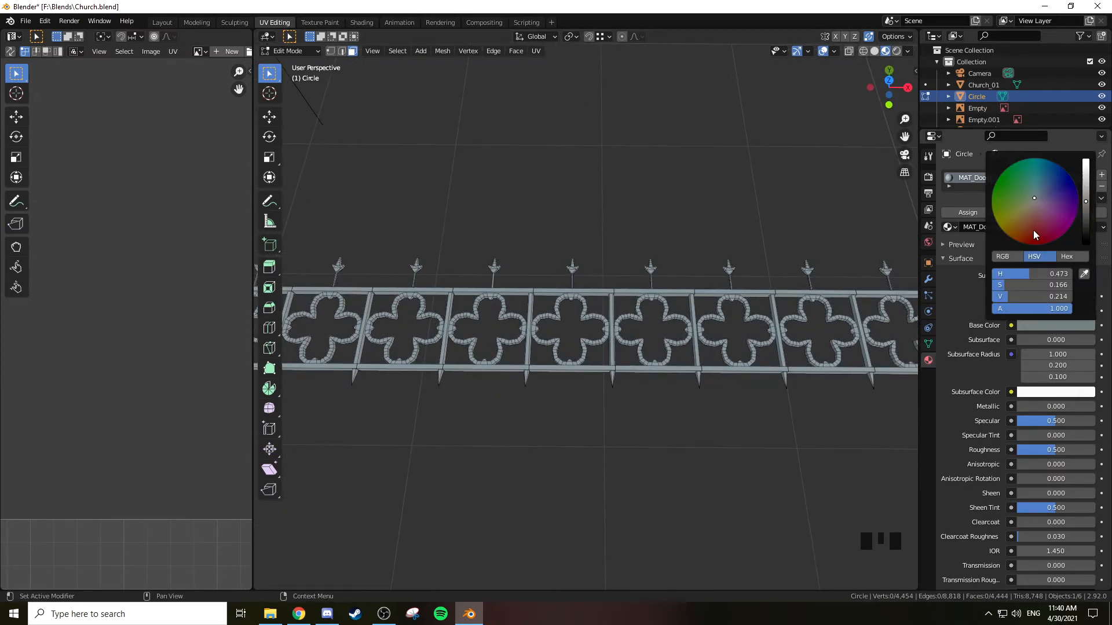
pyautogui.click(1037, 196)
pyautogui.click(1038, 192)
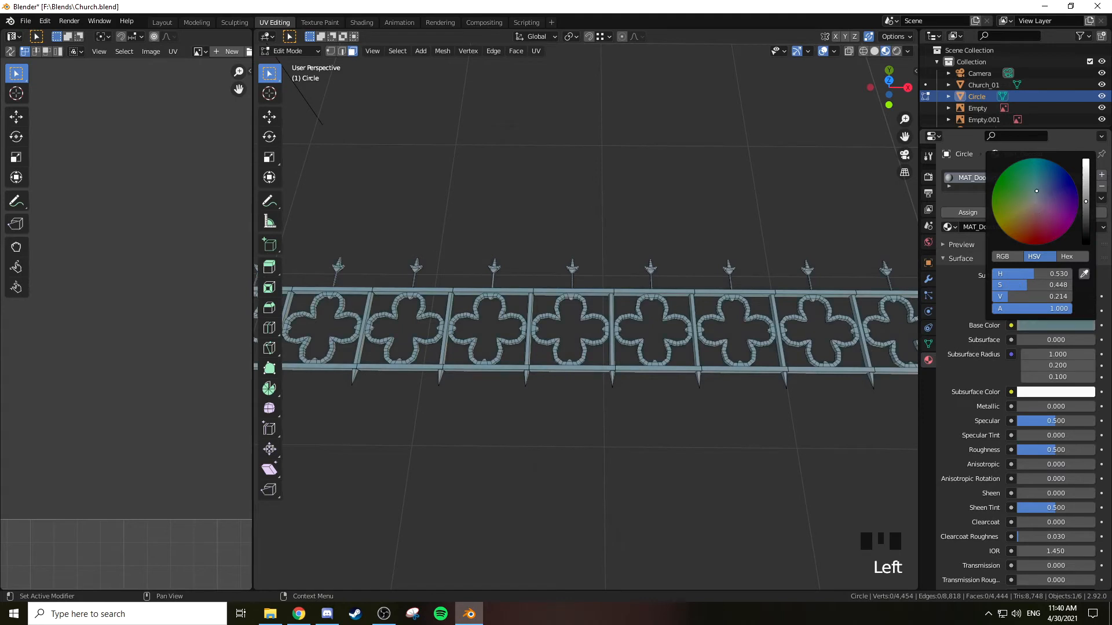
pyautogui.click(1032, 207)
pyautogui.click(1024, 206)
pyautogui.click(1033, 213)
pyautogui.click(1034, 206)
pyautogui.click(1036, 204)
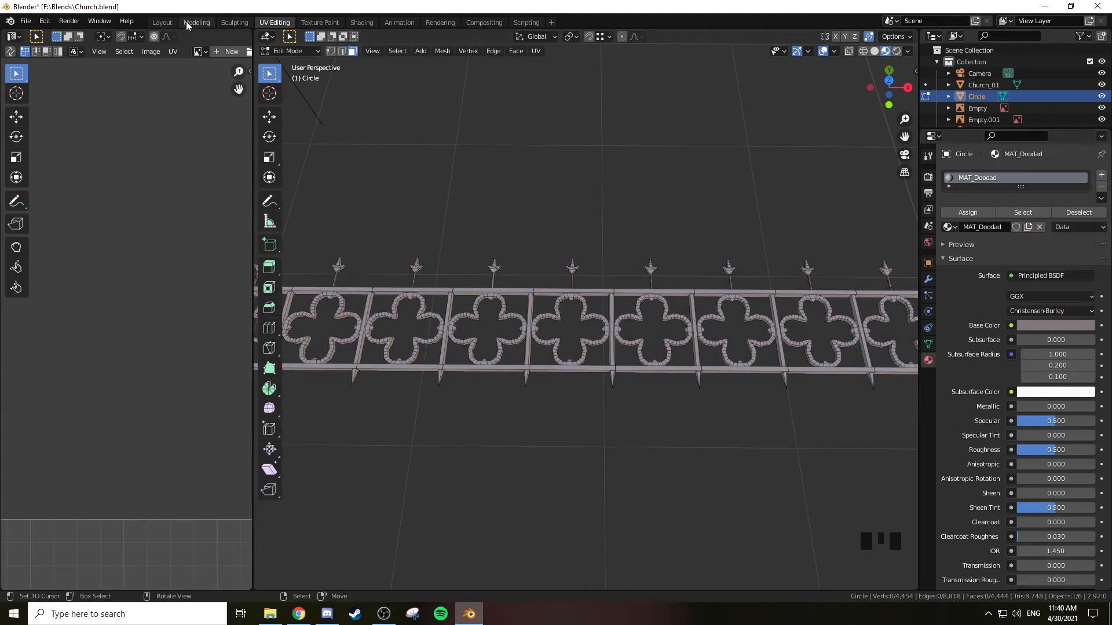
# Examine the church's colors with Material Preview in the Layout workspace for comparison, and return to the railing in UV Editing
pyautogui.click(163, 22)
pyautogui.moveTo(298, 98); pyautogui.dragTo(446, 126, button='middle')
pyautogui.press('z')
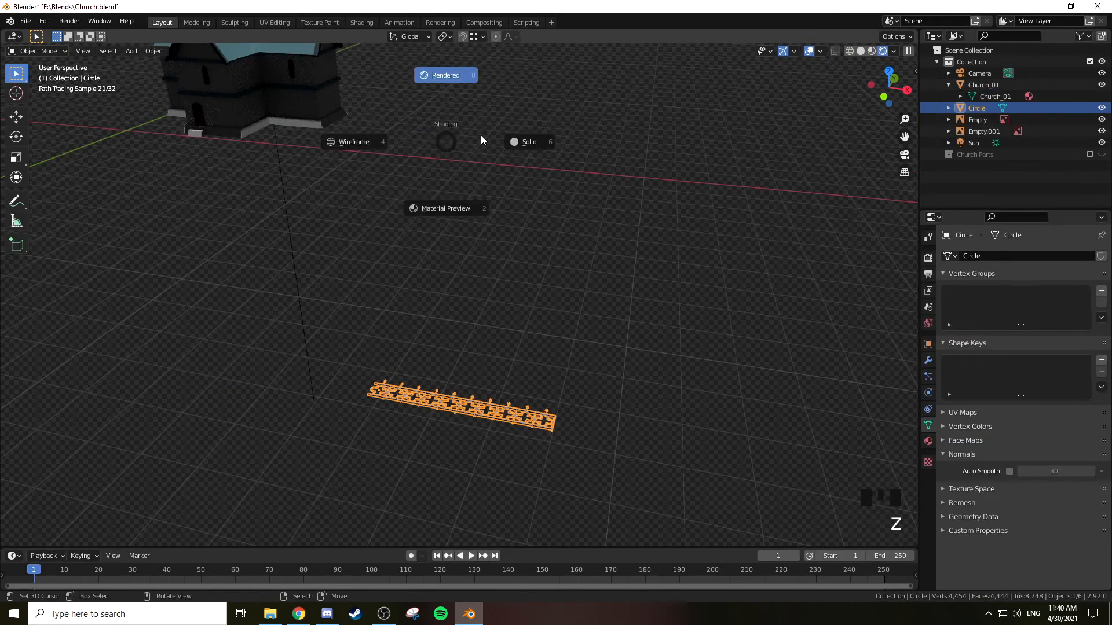
pyautogui.click(451, 208)
pyautogui.keyDown('shift'); pyautogui.moveTo(387, 144); pyautogui.dragTo(429, 273, button='middle'); pyautogui.keyUp('shift')
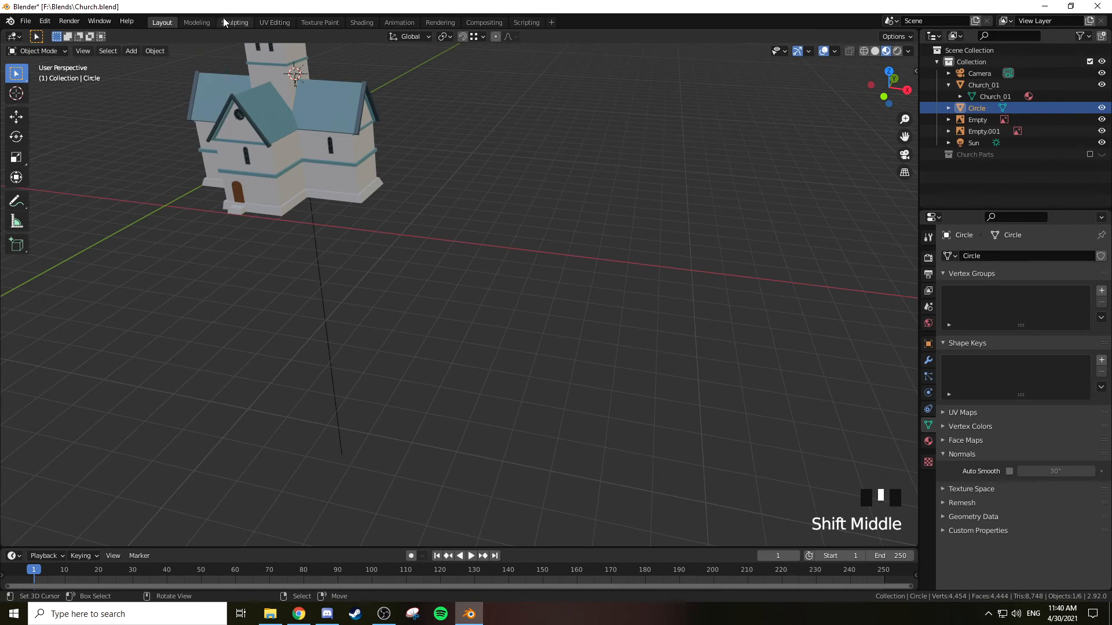
pyautogui.click(320, 22)
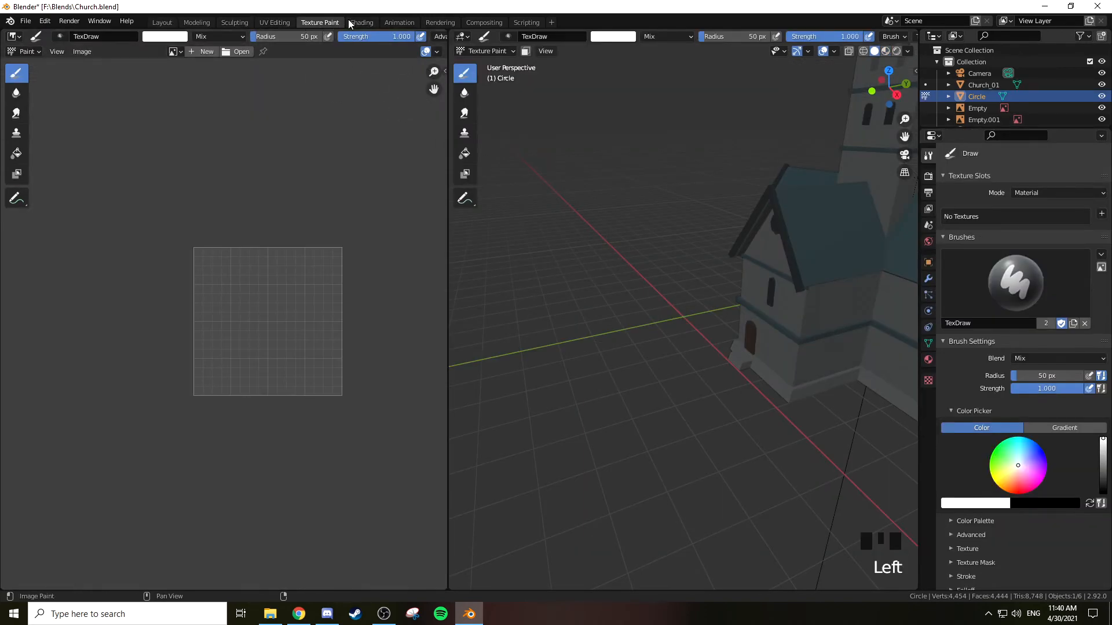
pyautogui.click(275, 22)
pyautogui.moveTo(547, 137); pyautogui.dragTo(556, 167, button='middle')
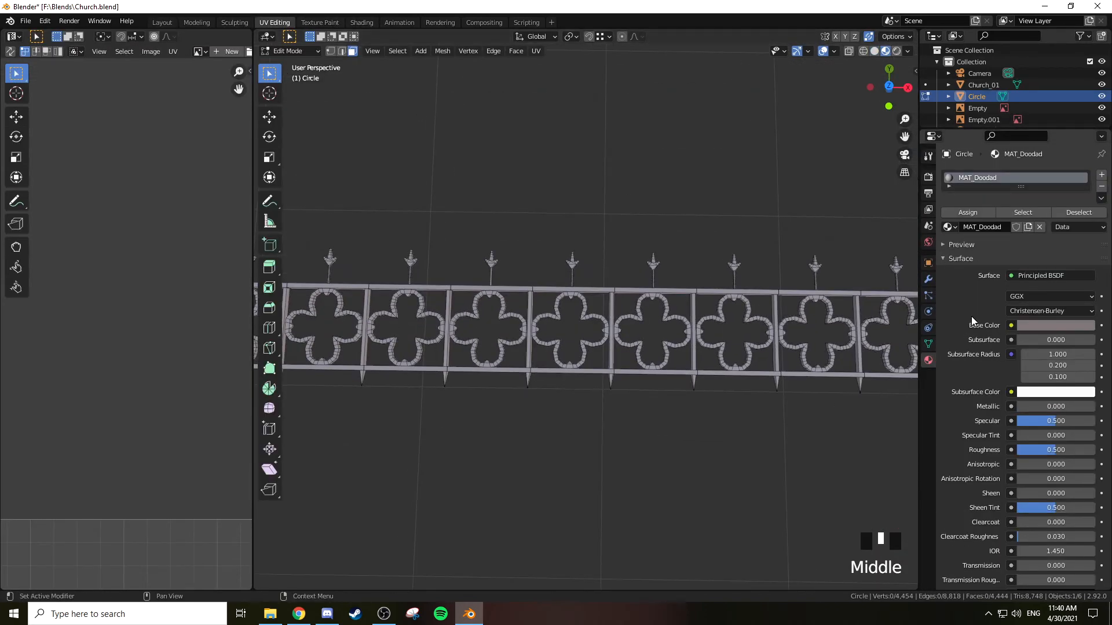
# Set MAT_Doodad's base color to a dark grey-teal of about H 0.500, S 0.223, V 0.061
pyautogui.click(1041, 327)
pyautogui.click(1035, 196)
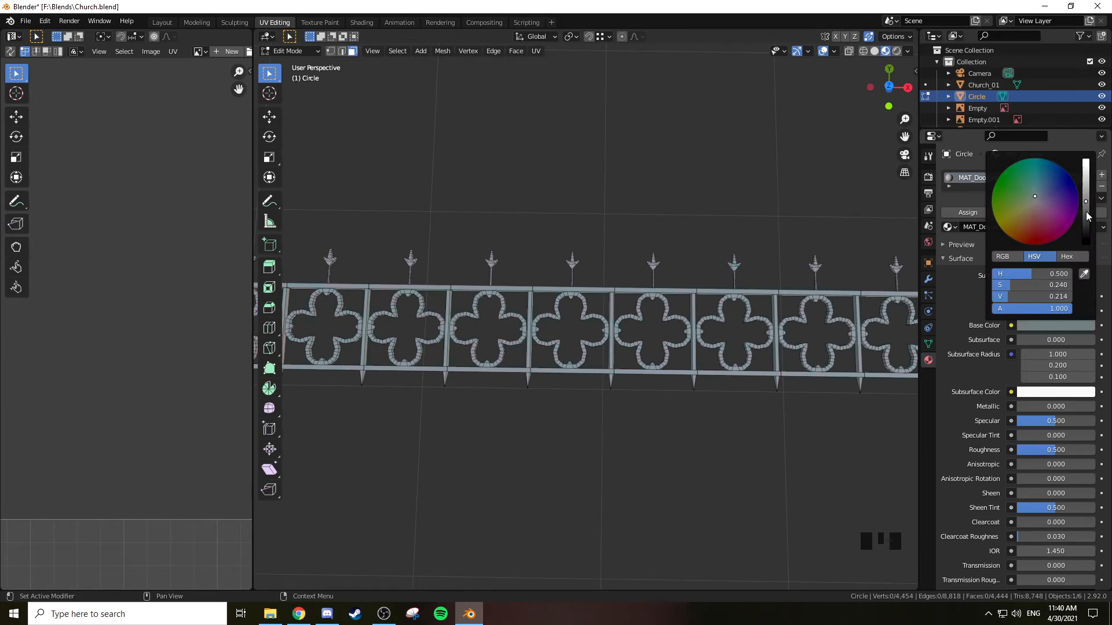
pyautogui.moveTo(1085, 200); pyautogui.dragTo(1086, 221)
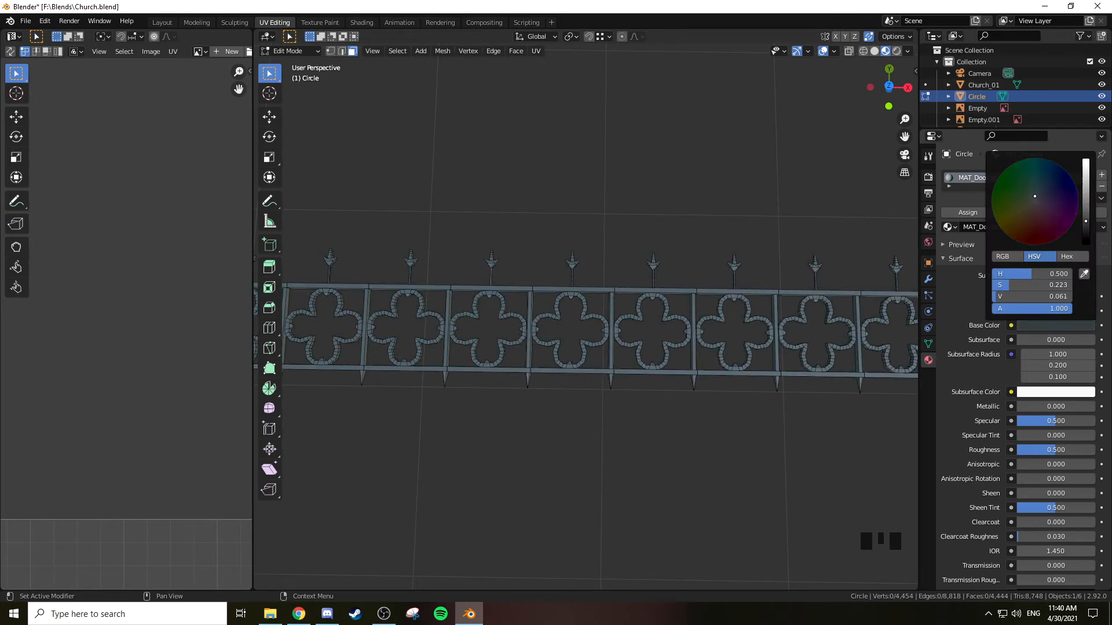
pyautogui.moveTo(742, 223); pyautogui.dragTo(688, 263, button='middle')
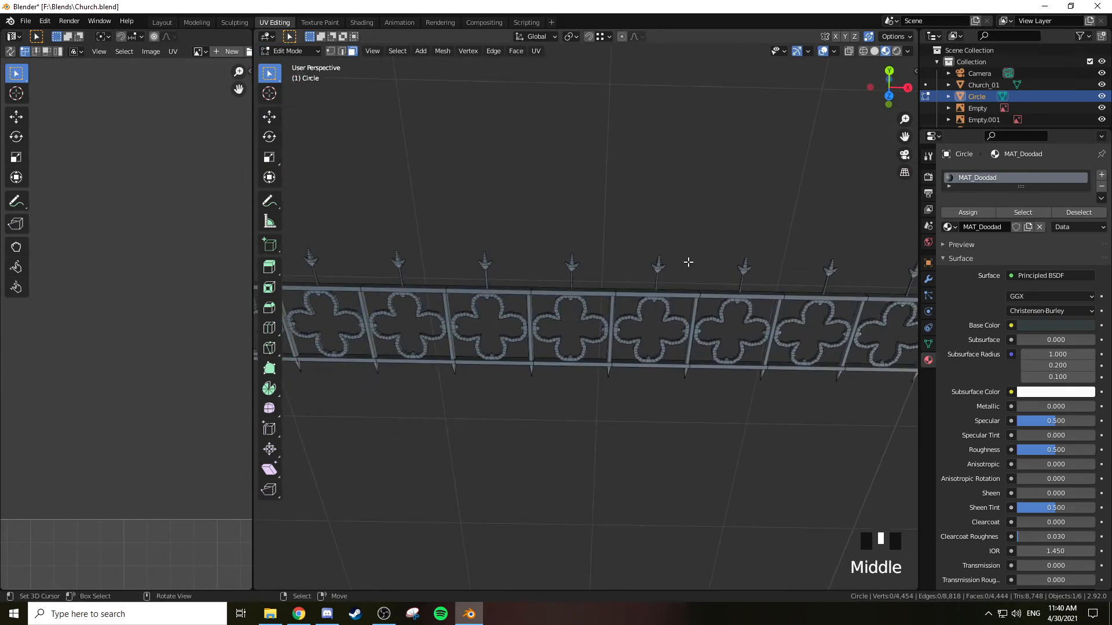
# Leave Edit Mode and frame the whole railing in the top view
pyautogui.press('KP_7')
pyautogui.press('Tab')
pyautogui.scroll(-2, 686, 260)
pyautogui.keyDown('shift'); pyautogui.moveTo(686, 261); pyautogui.dragTo(691, 290, button='middle'); pyautogui.keyUp('shift')
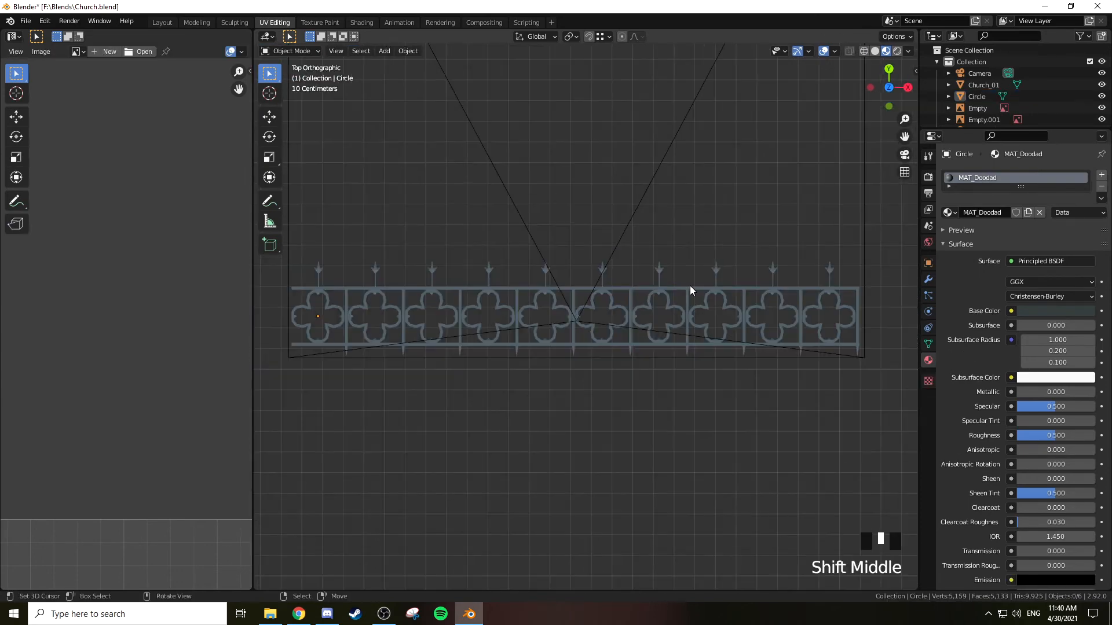
# Look up the hex code of MAT_Doodad's base color
pyautogui.click(1055, 313)
pyautogui.click(1067, 242)
pyautogui.click(1031, 260)
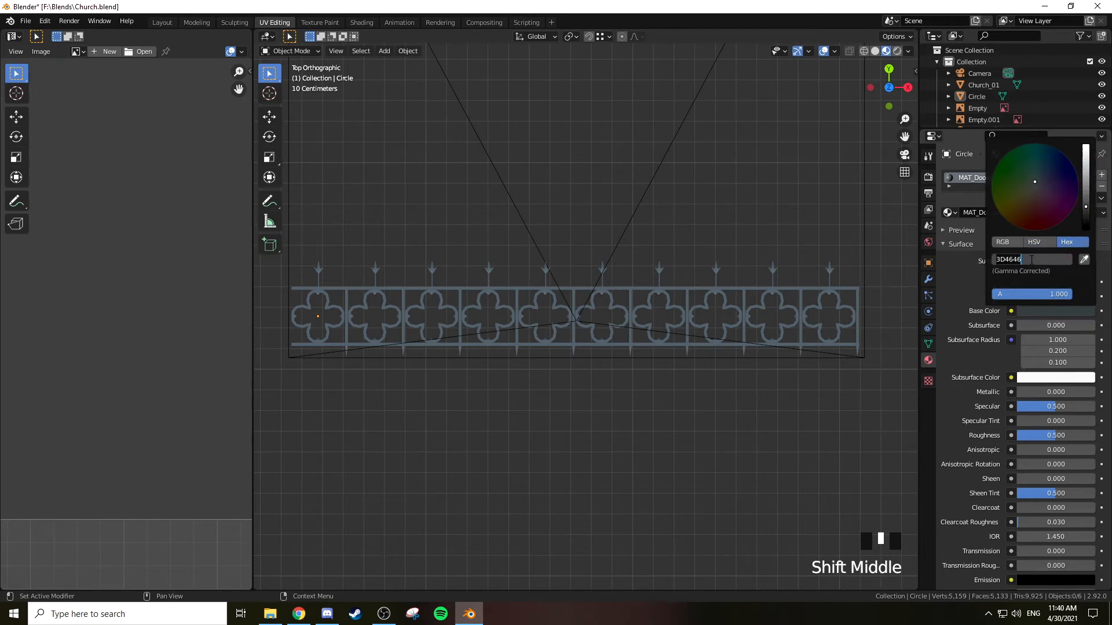
pyautogui.click(1011, 246)
pyautogui.click(1006, 244)
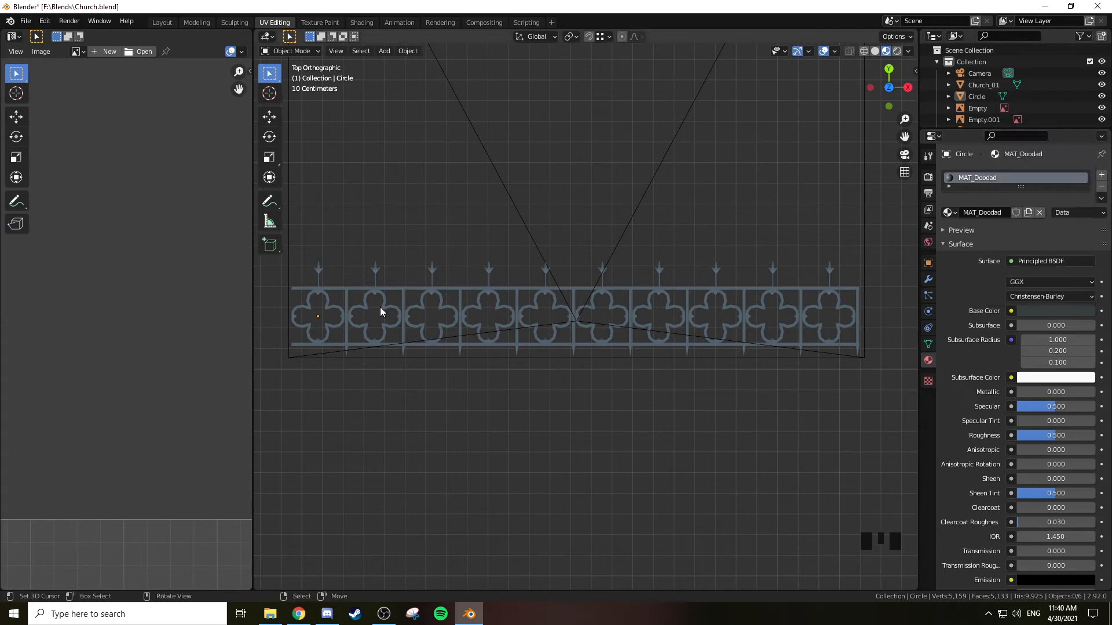
pyautogui.click(78, 51)
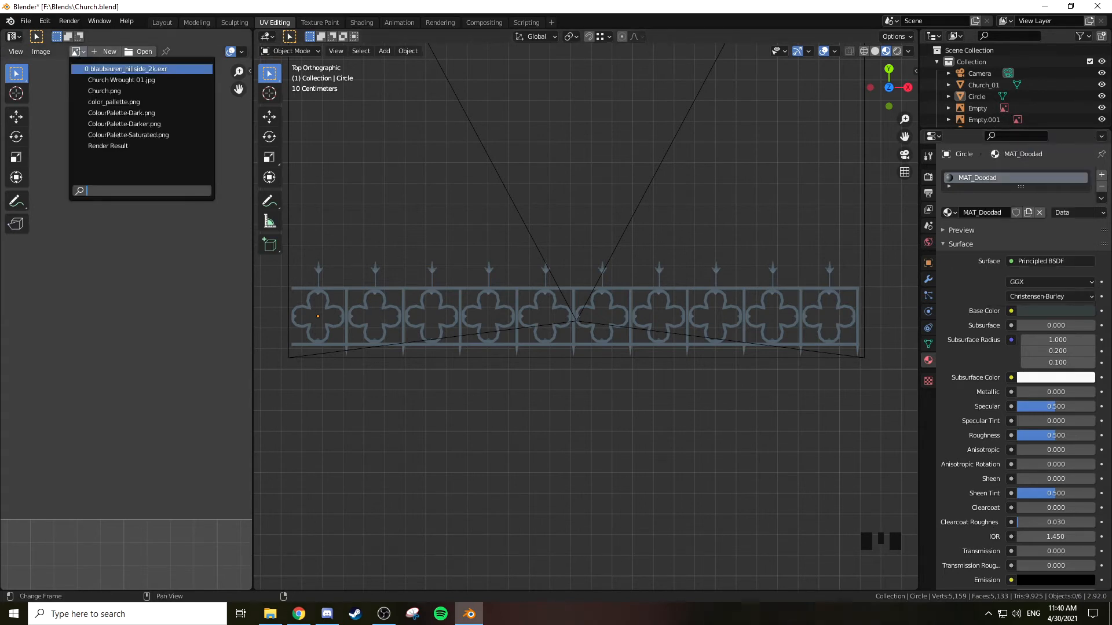
pyautogui.press('Down')
pyautogui.press('Down')
pyautogui.press('Down')
pyautogui.press('Down')
pyautogui.press('Down')
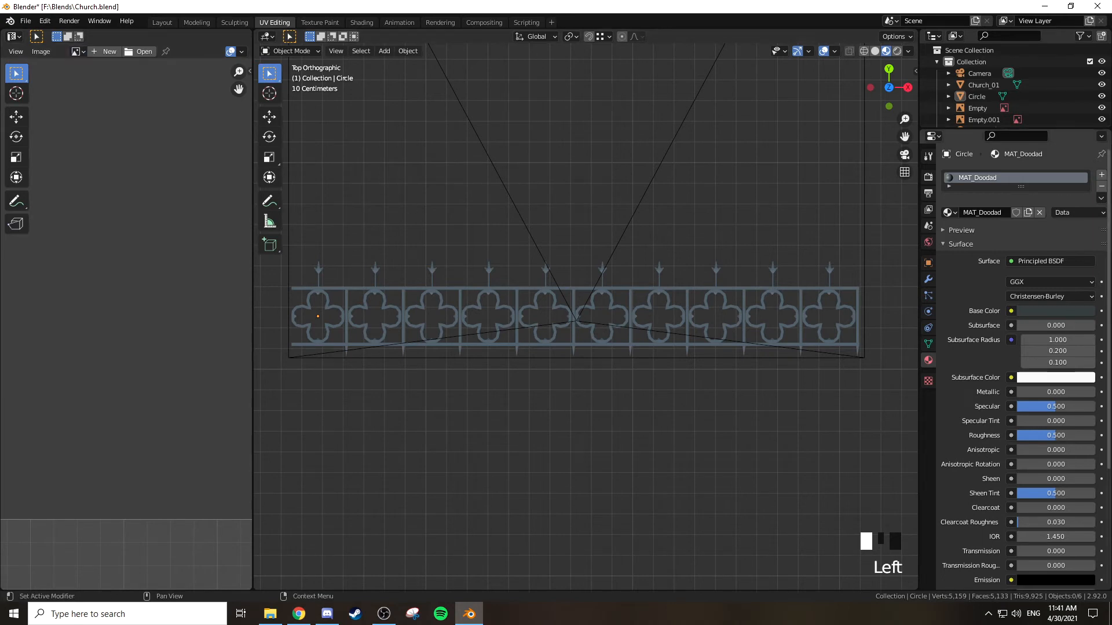
# View the railing through the camera and test a sun strength of 10 in rendered shading
pyautogui.keyDown('shift'); pyautogui.moveTo(725, 302); pyautogui.dragTo(720, 339, button='middle'); pyautogui.keyUp('shift')
pyautogui.press('KP_0')
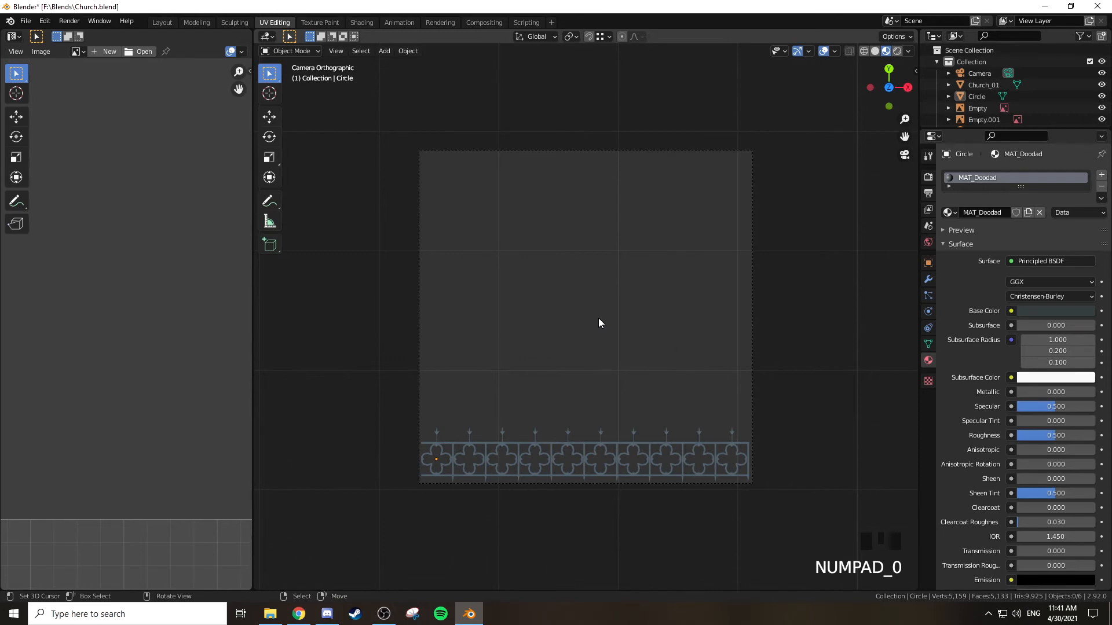
pyautogui.scroll(-2, 989, 92)
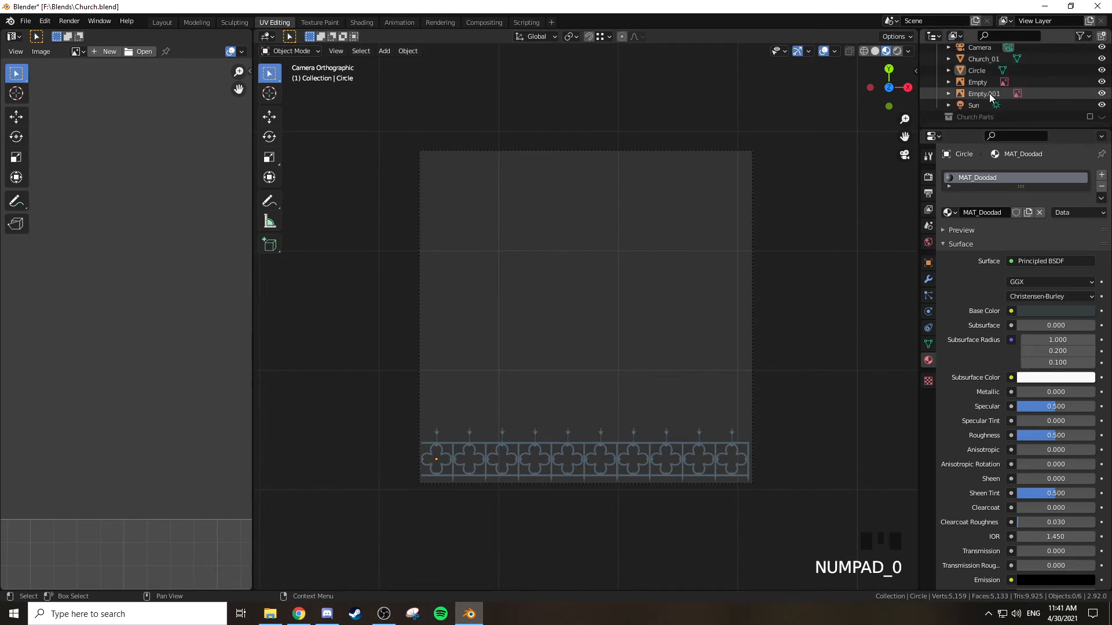
pyautogui.click(972, 105)
pyautogui.click(1049, 247)
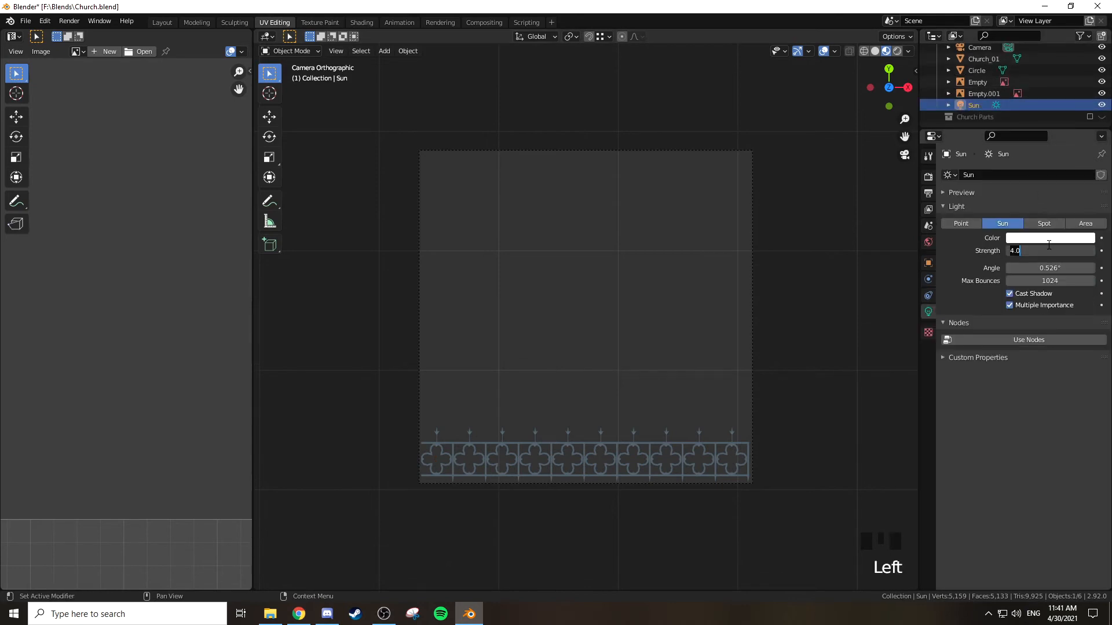
pyautogui.write('10')
pyautogui.click(1043, 243)
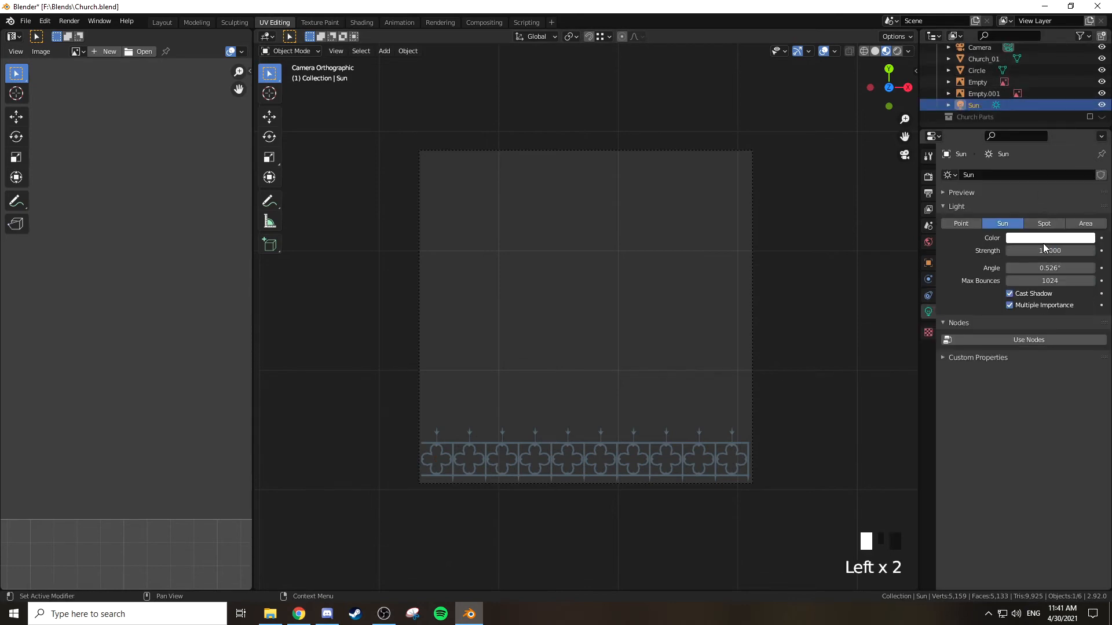
pyautogui.press('z')
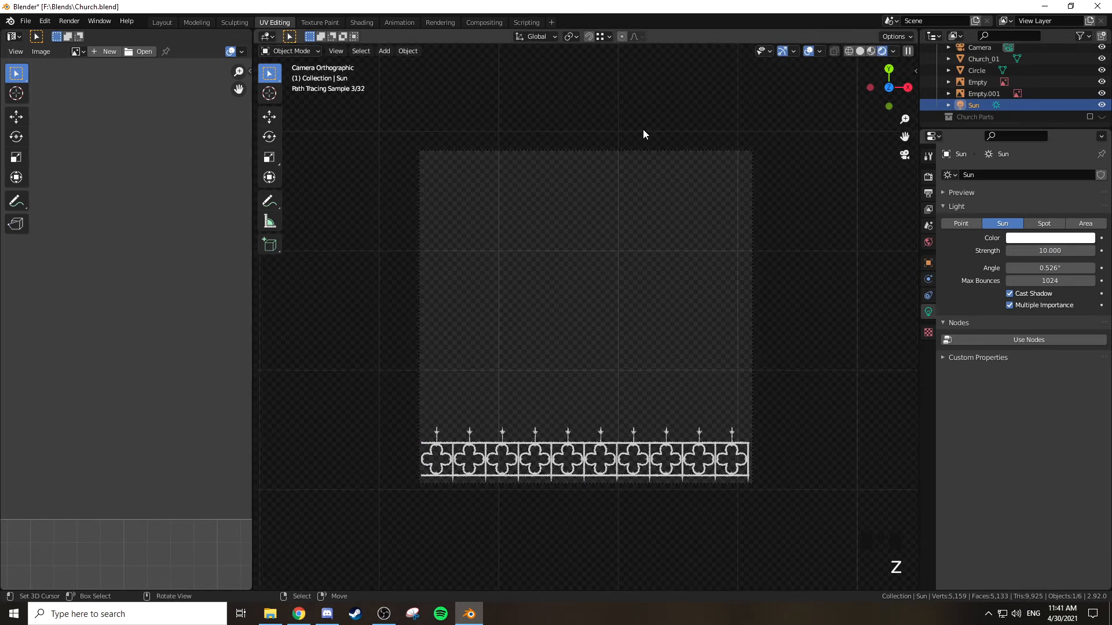
# Test a sun strength of 1, settle on 4, and fine-tune the sun's color close to white
pyautogui.click(1060, 250)
pyautogui.write('1')
pyautogui.press('Return')
pyautogui.click(1048, 253)
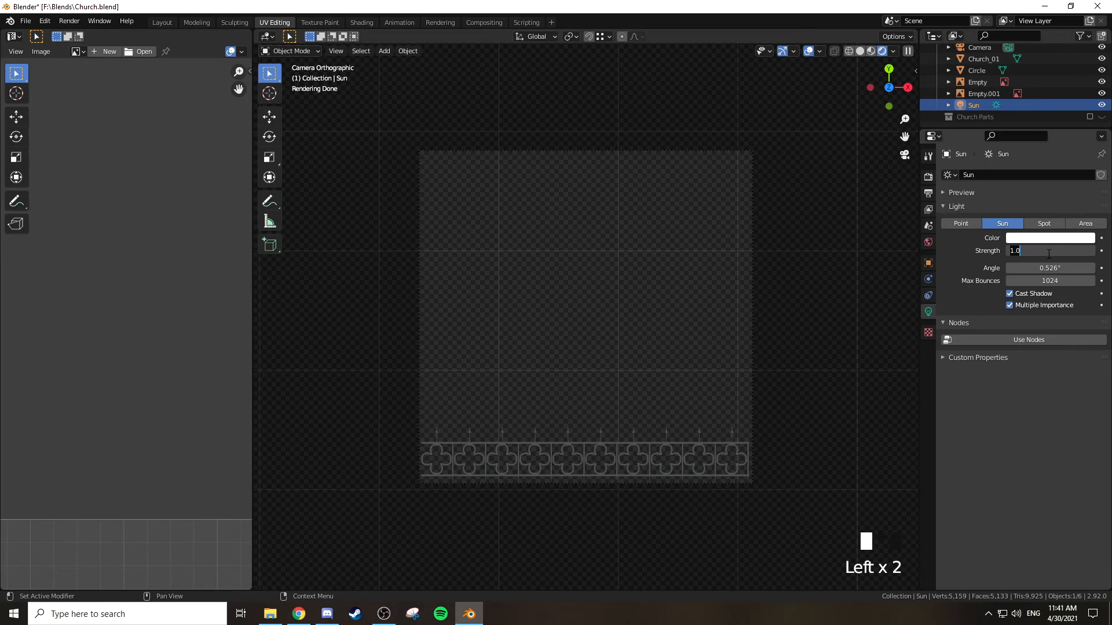
pyautogui.write('4')
pyautogui.press('Return')
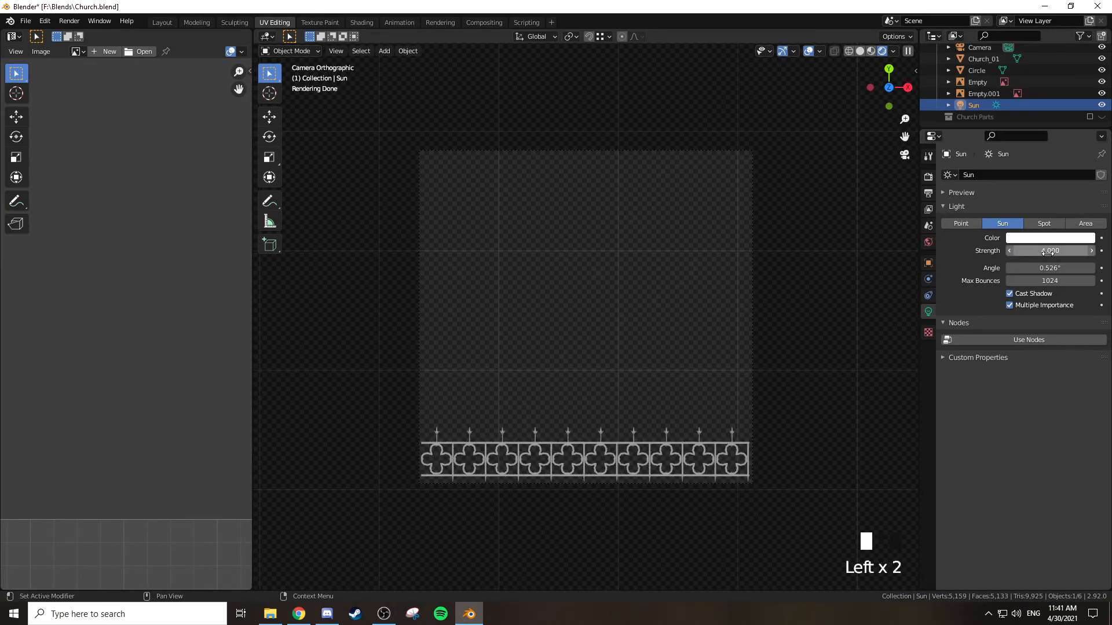
pyautogui.click(1049, 238)
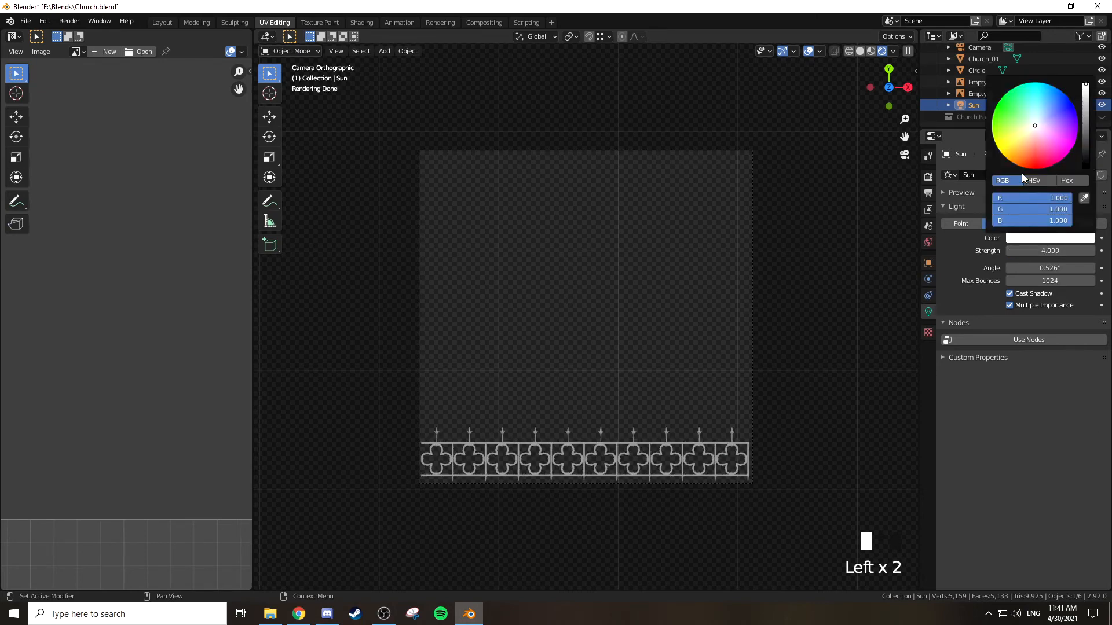
pyautogui.moveTo(1030, 128); pyautogui.dragTo(1033, 127)
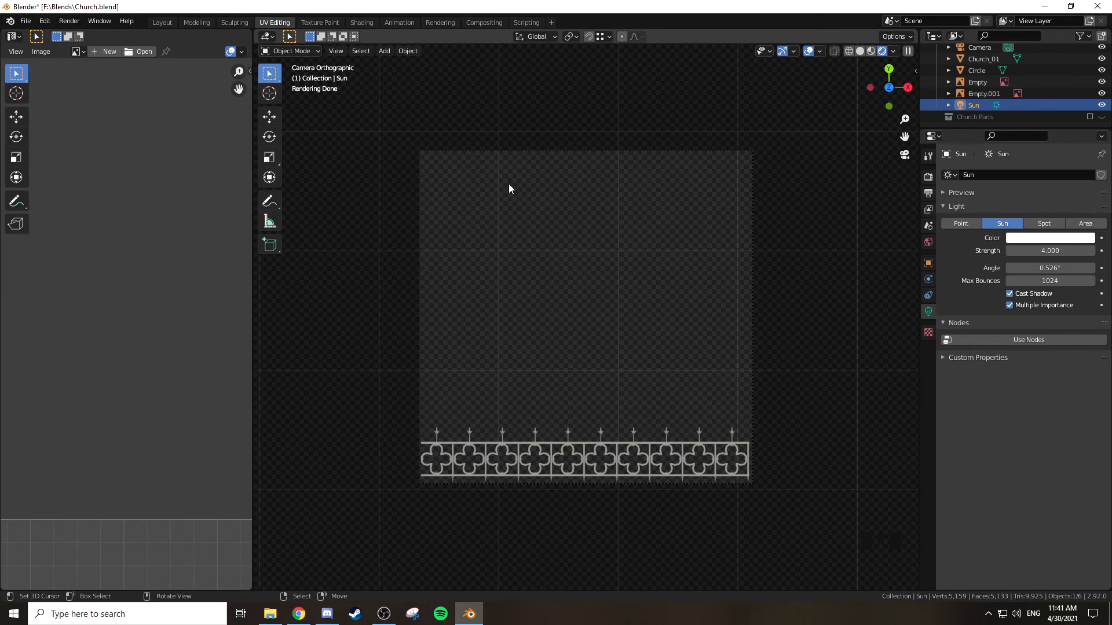
# Render the camera view and save the image as an RGBA PNG over WroughtIron.png in F:\Textures
pyautogui.press('F12')
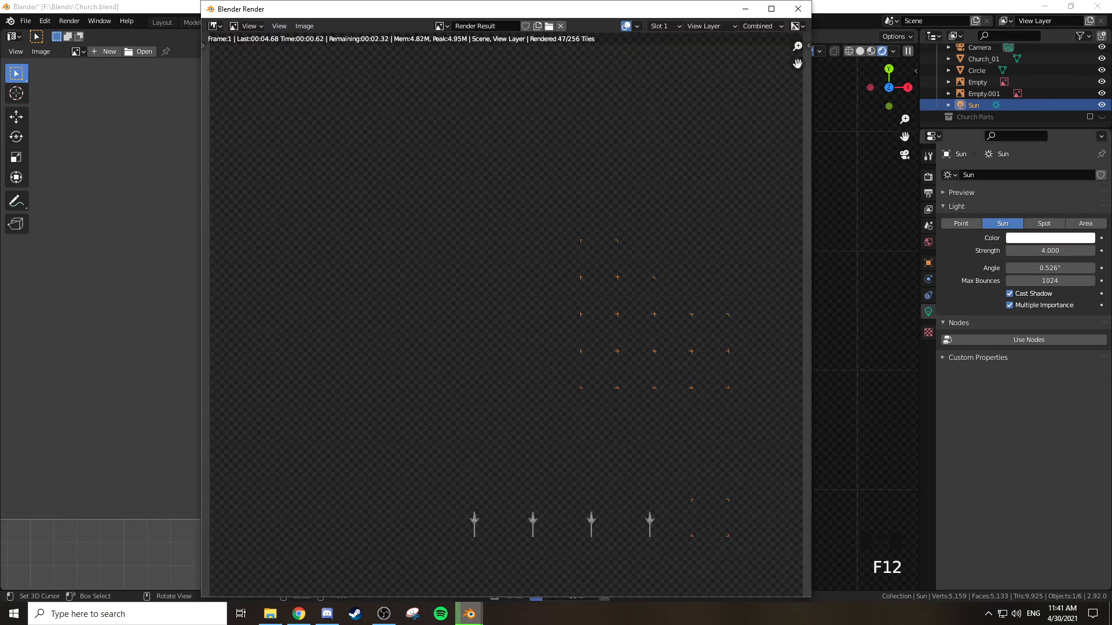
pyautogui.click(304, 26)
pyautogui.press('Return')
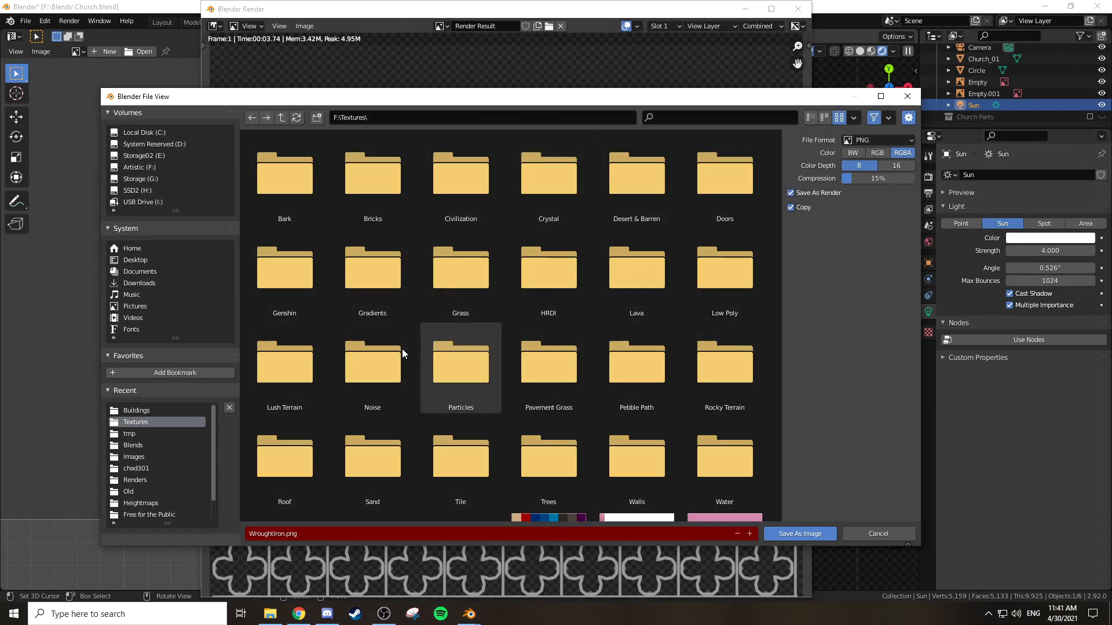
pyautogui.scroll(-3, 402, 348)
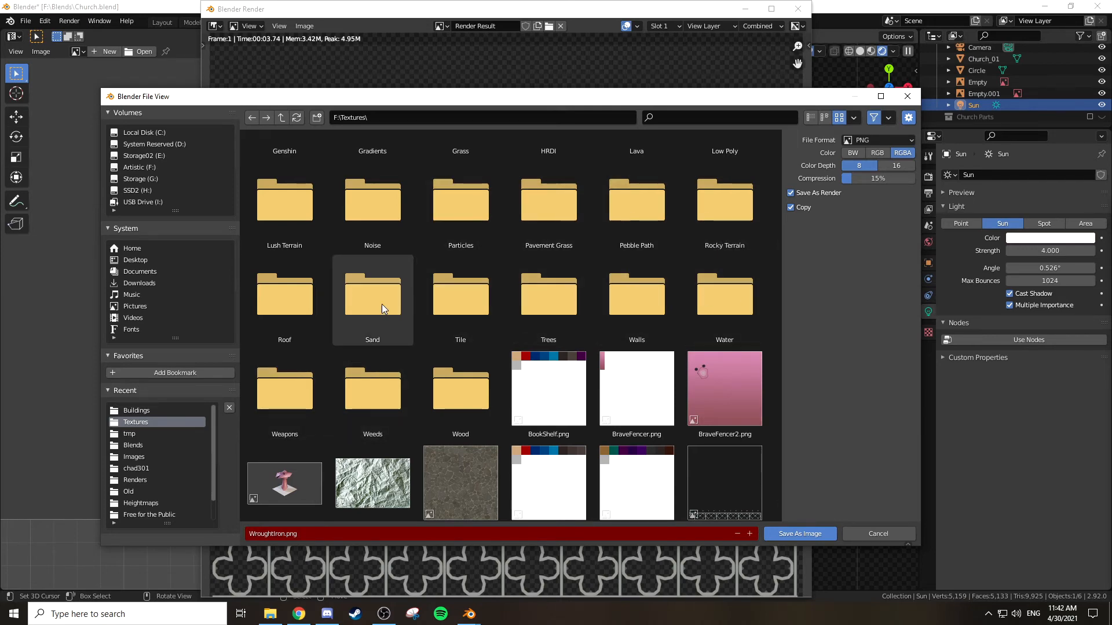
pyautogui.scroll(-1, 492, 334)
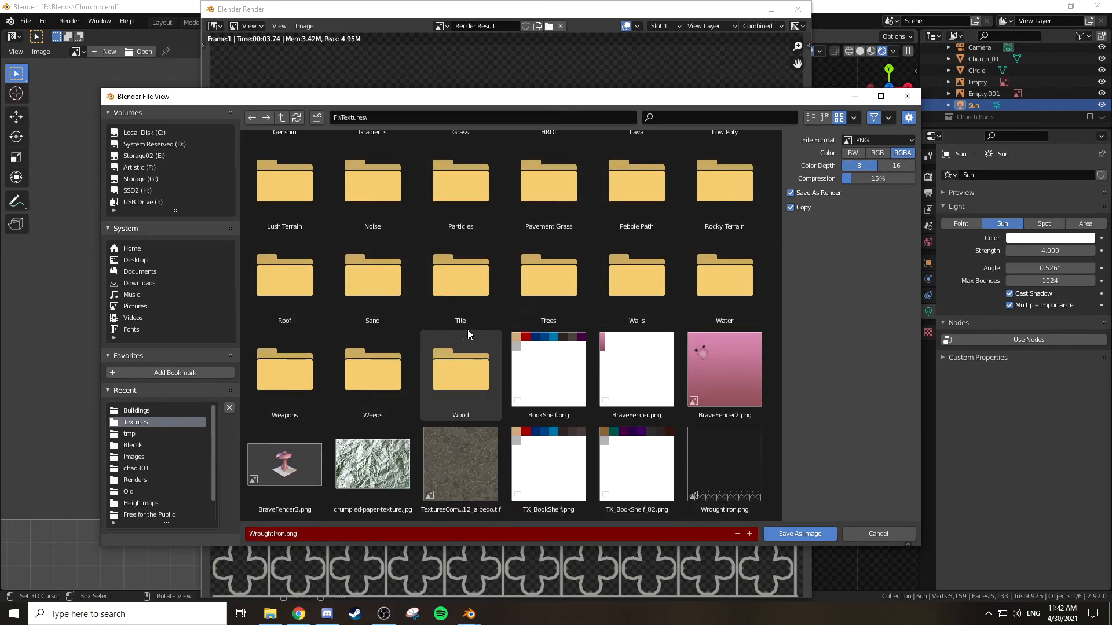
pyautogui.click(725, 468)
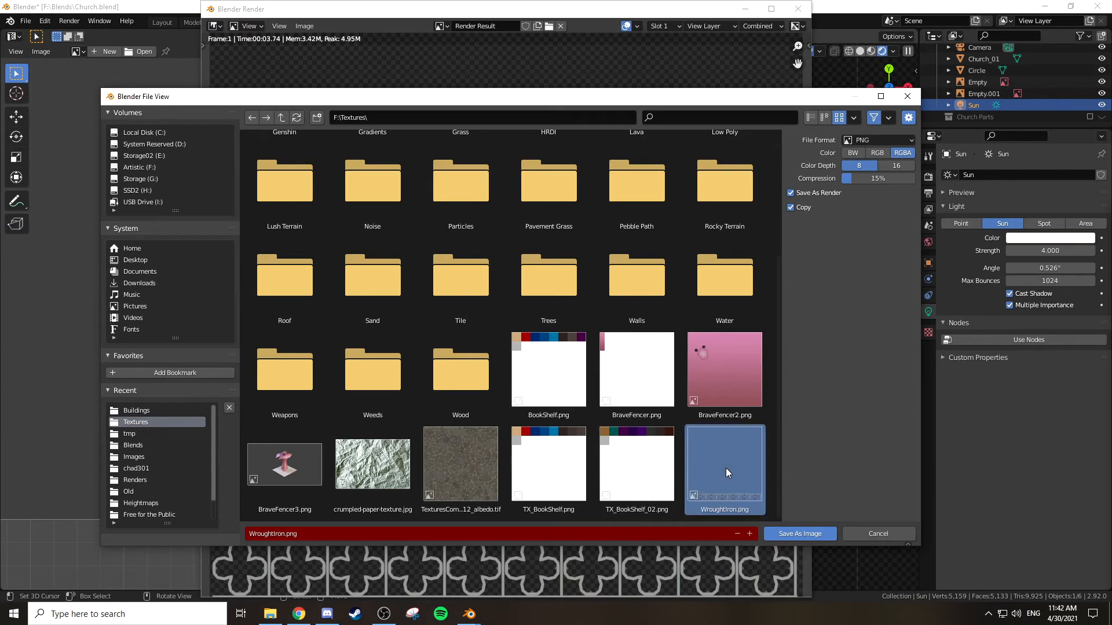
pyautogui.click(788, 531)
pyautogui.click(798, 9)
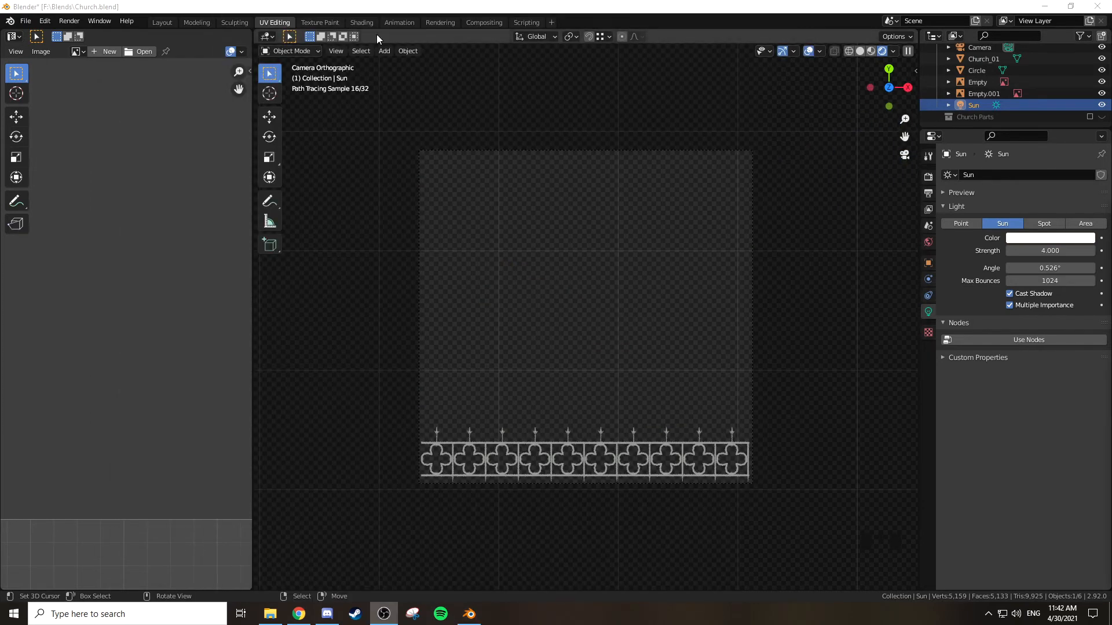
# In the Layout workspace, select the railing and rotate it 90° about the X axis
pyautogui.click(162, 23)
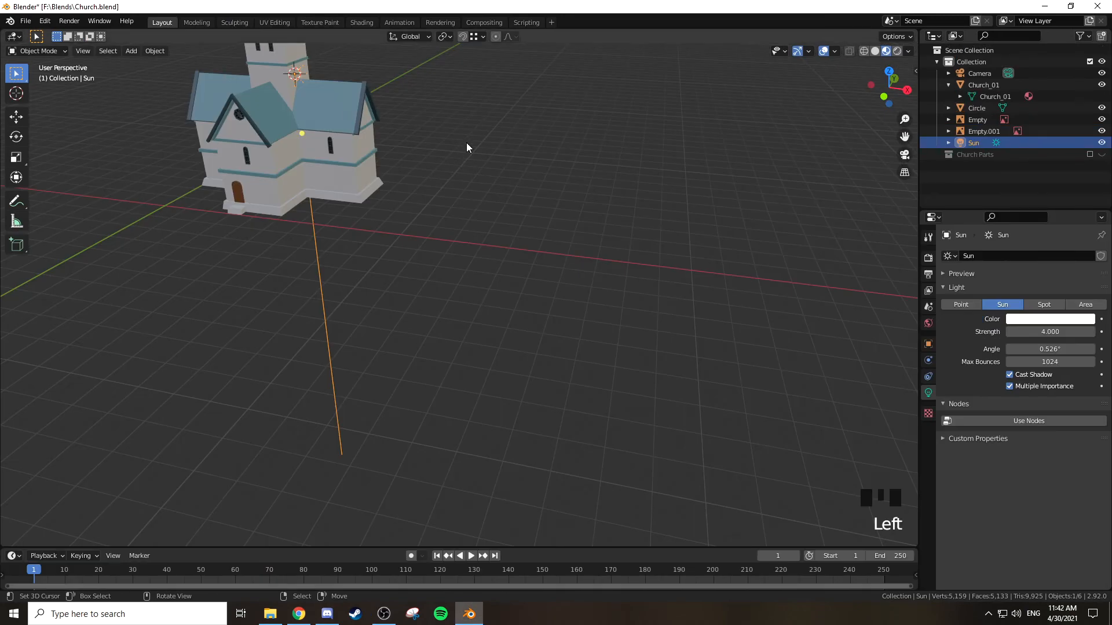
pyautogui.press('KP_1')
pyautogui.scroll(-10, 467, 143)
pyautogui.keyDown('shift'); pyautogui.moveTo(472, 161); pyautogui.dragTo(499, 238, button='middle'); pyautogui.keyUp('shift')
pyautogui.scroll(7, 515, 247)
pyautogui.rightClick(829, 365)
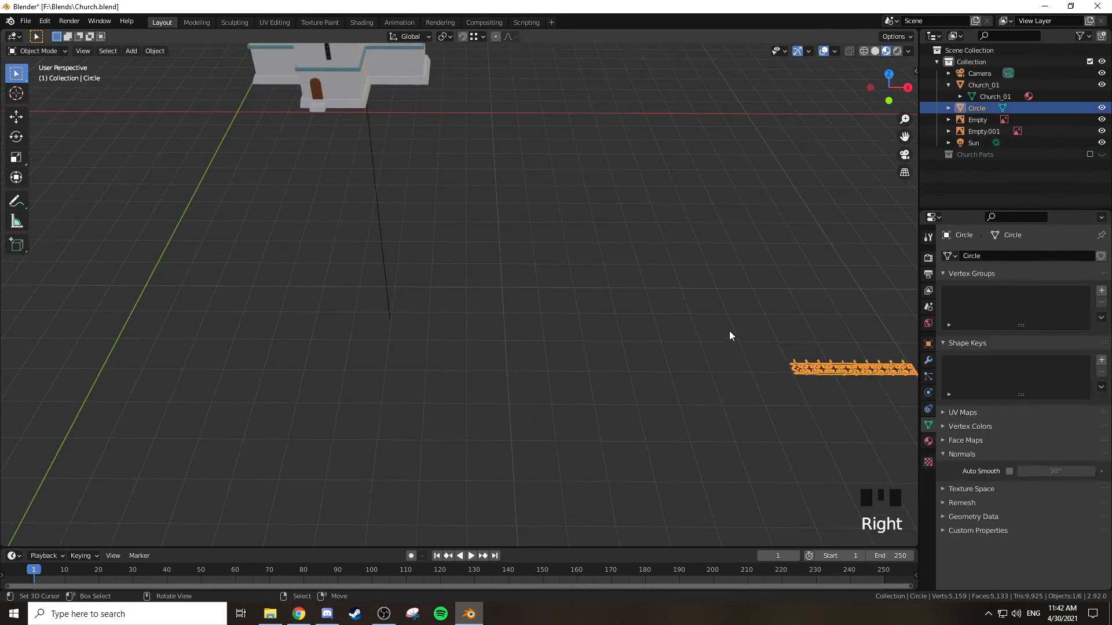
pyautogui.write('rx90')
pyautogui.press('Return')
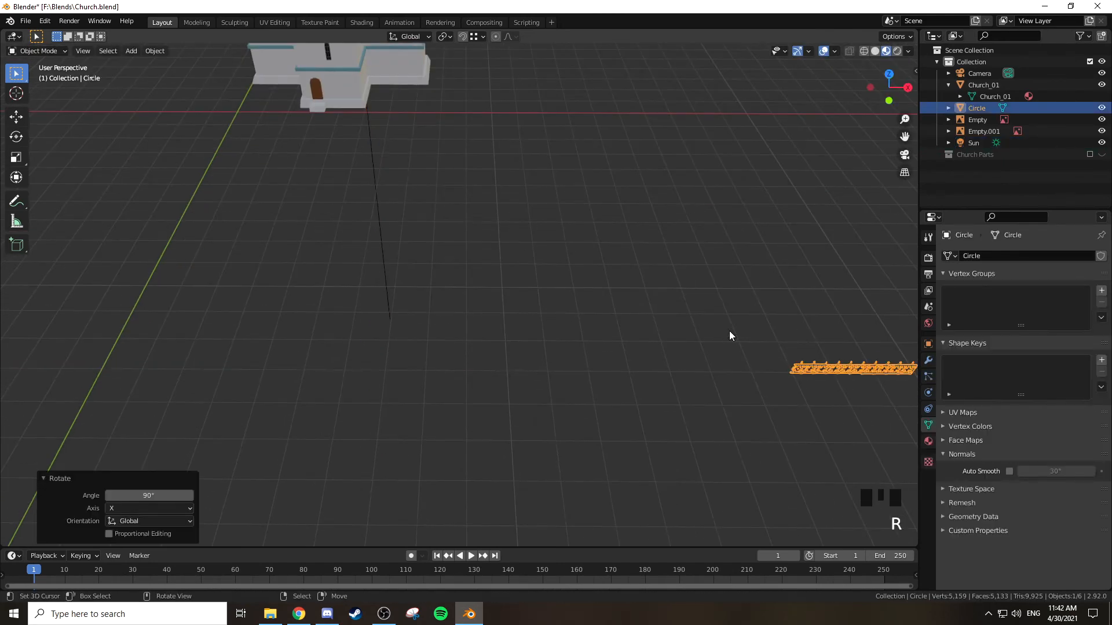
# Move the railing about -16.27 m in X, 17.29 m in Y and 3.68 m in Z, onto the church's roof ridge beside the tower
pyautogui.press('KP_1')
pyautogui.press('g')
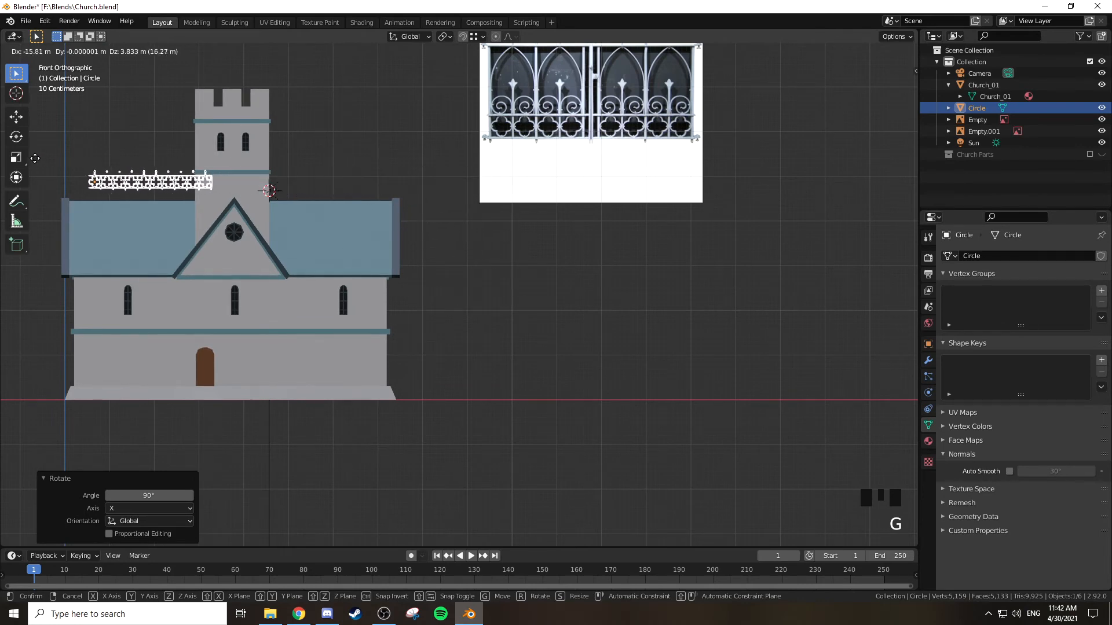
pyautogui.click(15, 164)
pyautogui.keyDown('shift'); pyautogui.moveTo(252, 172); pyautogui.dragTo(552, 242, button='middle'); pyautogui.keyUp('shift')
pyautogui.scroll(3, 521, 181)
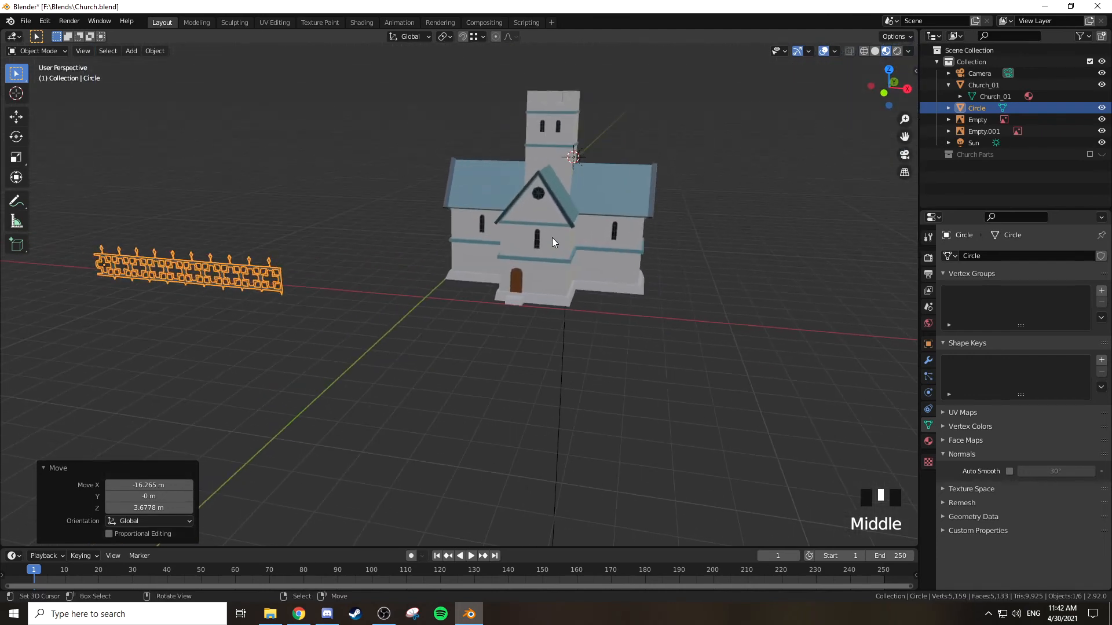
pyautogui.press('g')
pyautogui.press('y')
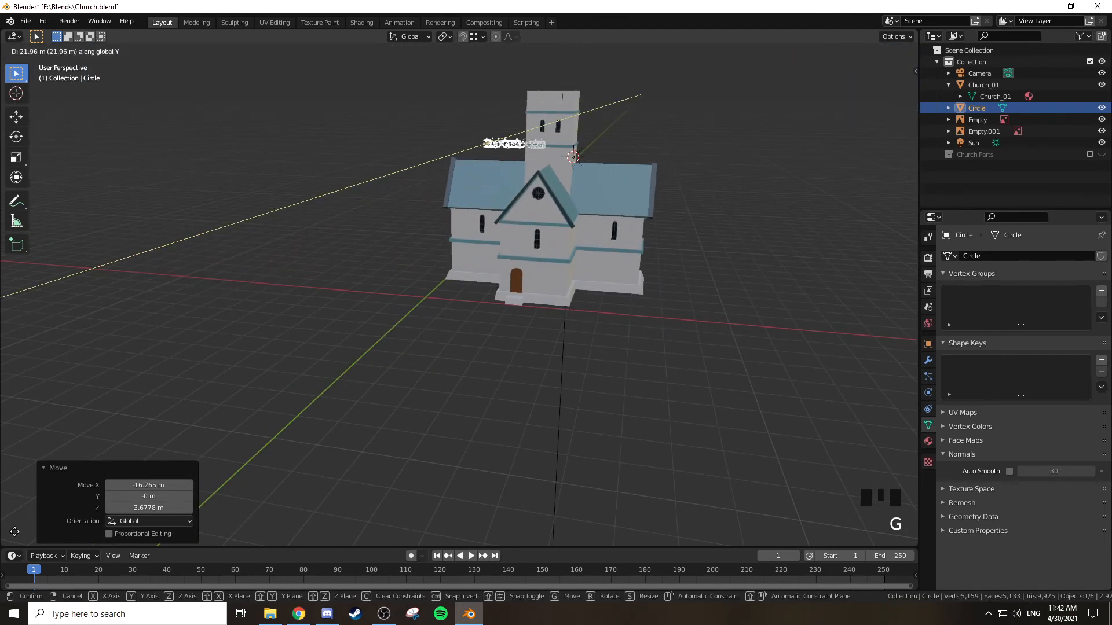
pyautogui.click(648, 161)
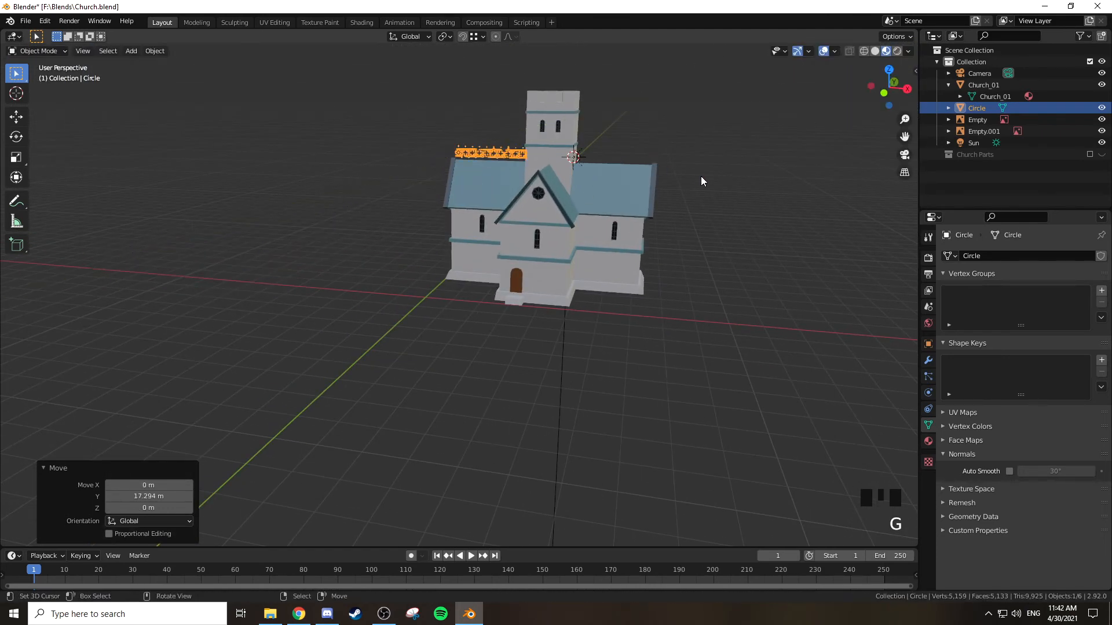
# Add a 2 m plane at the 3D cursor beside the tower and rotate it 90° about the X axis
pyautogui.press('KP_1')
pyautogui.press('KP_Decimal')
pyautogui.keyDown('shift'); pyautogui.moveTo(701, 176); pyautogui.dragTo(586, 250, button='middle'); pyautogui.keyUp('shift')
pyautogui.scroll(-3, 666, 245)
pyautogui.hotkey('shift', 'a')
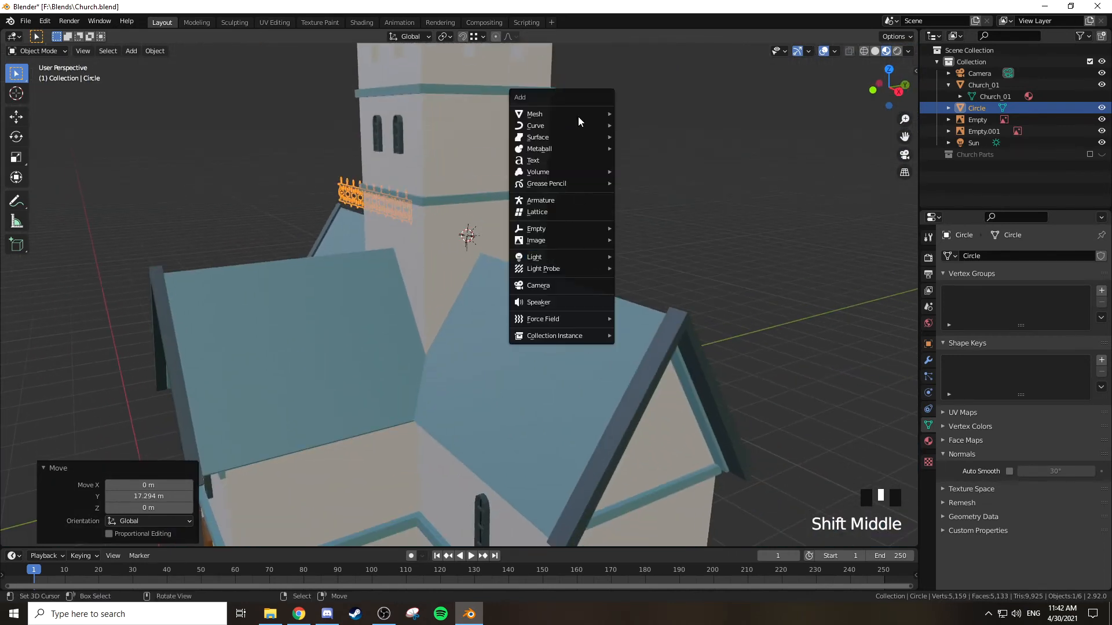
pyautogui.moveTo(577, 113)
pyautogui.click(637, 114)
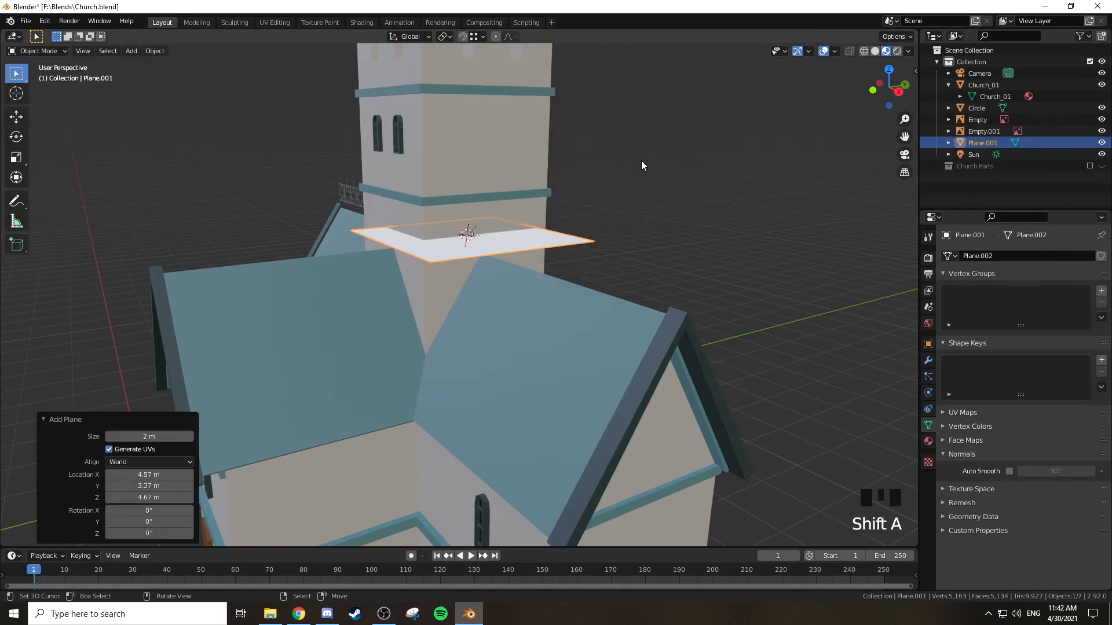
pyautogui.moveTo(658, 140); pyautogui.dragTo(637, 182, button='middle')
pyautogui.write('rx')
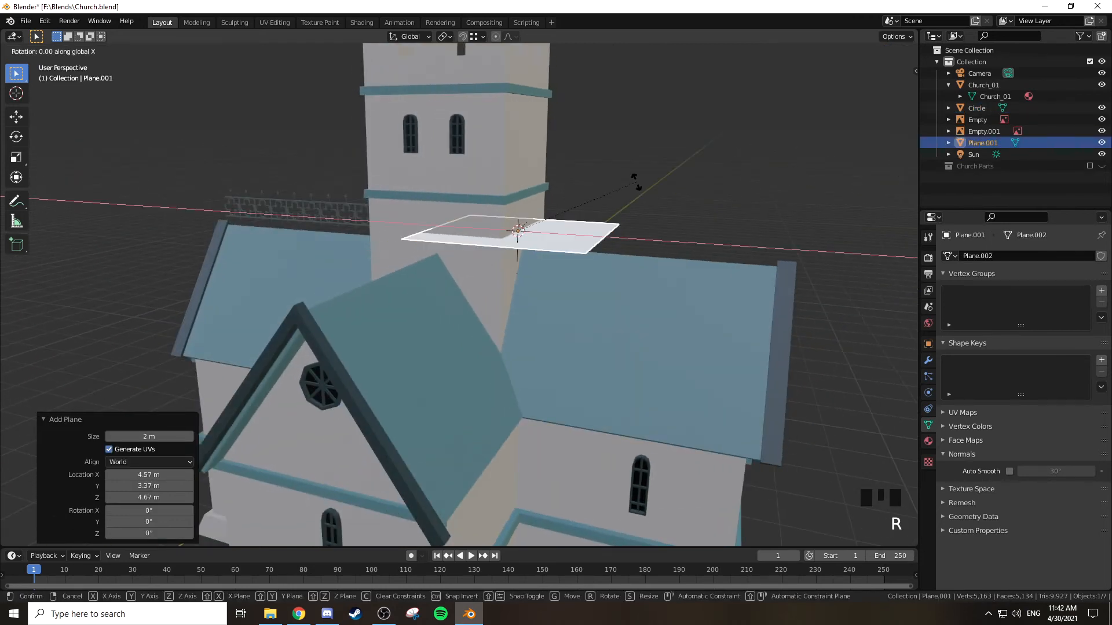
pyautogui.write('90')
pyautogui.press('Return')
# In front view, scale the plane to about 0.241 in Z and place it on the empty roof ridge against the tower wall
pyautogui.press('KP_1')
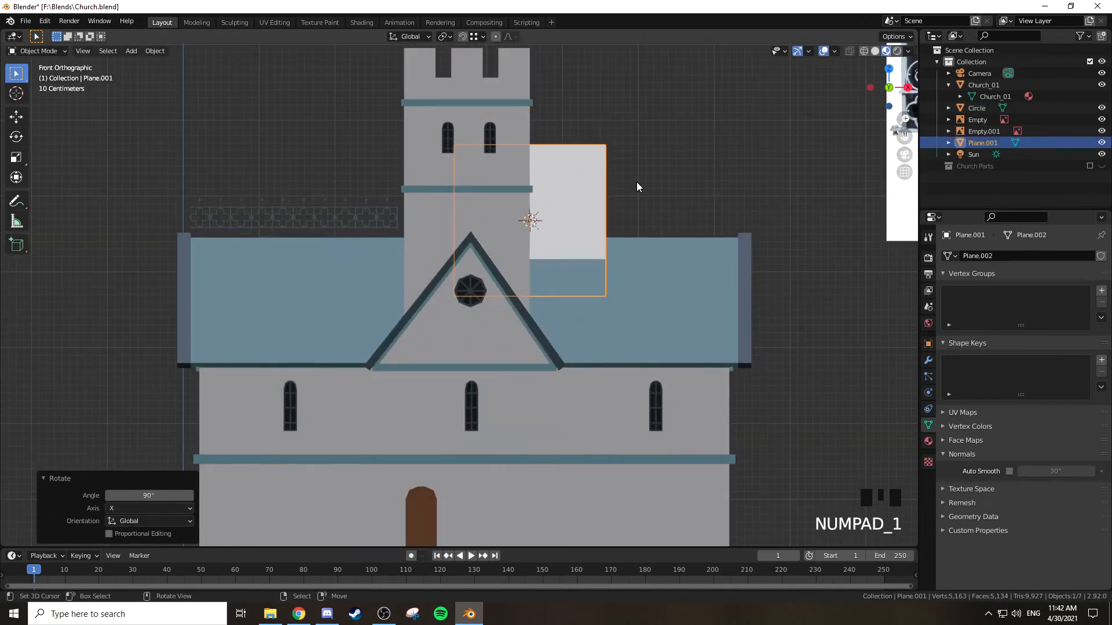
pyautogui.press('g')
pyautogui.click(744, 125)
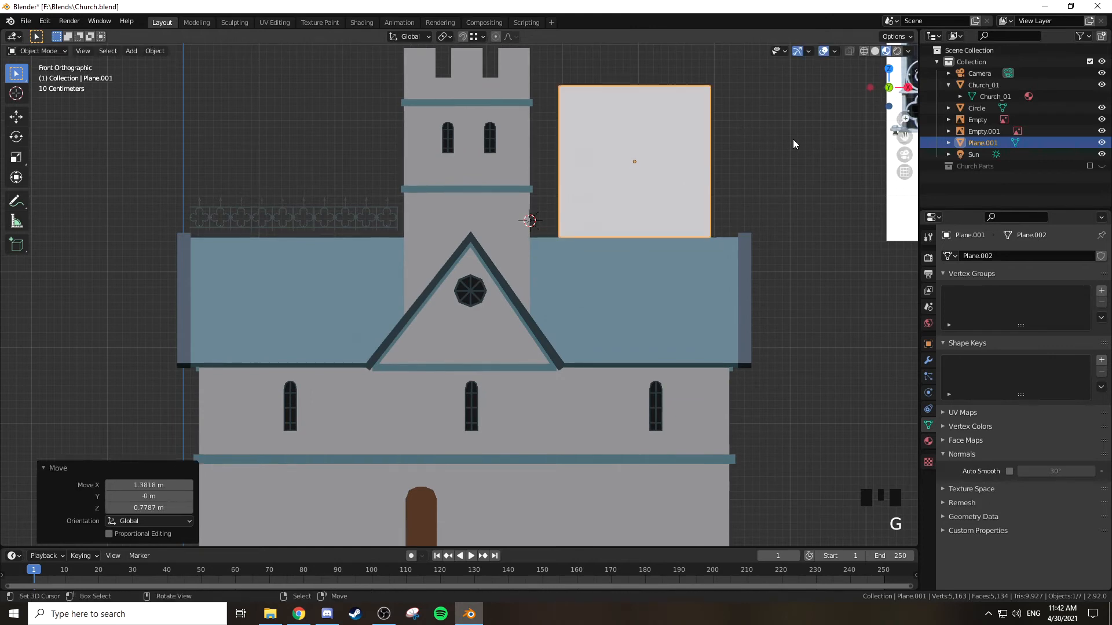
pyautogui.press('s')
pyautogui.press('z')
pyautogui.click(672, 154)
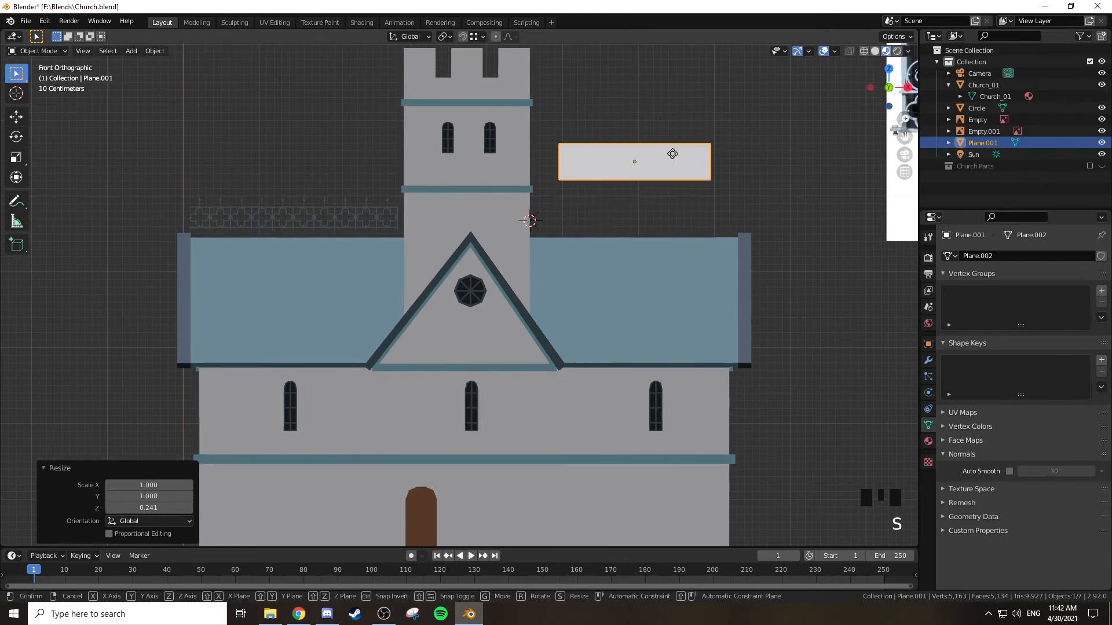
pyautogui.press('g')
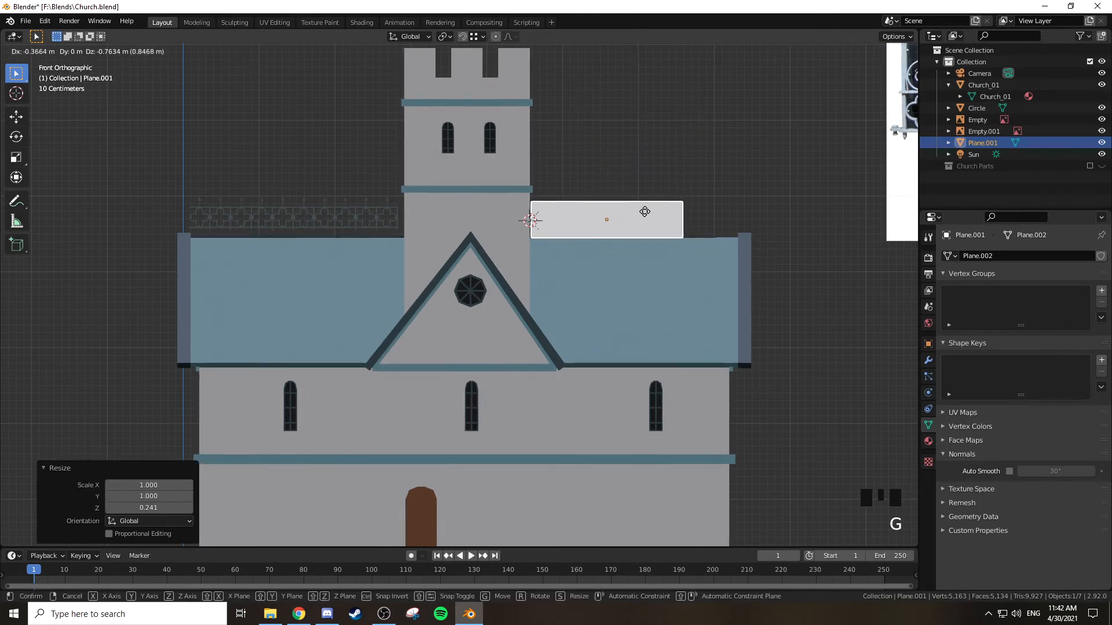
pyautogui.click(645, 212)
# Move the plane's outer vertical edge about 0.73 m along X so it reaches the inner side of the roof's end trim
pyautogui.press('Tab')
pyautogui.press('2')
pyautogui.rightClick(685, 215)
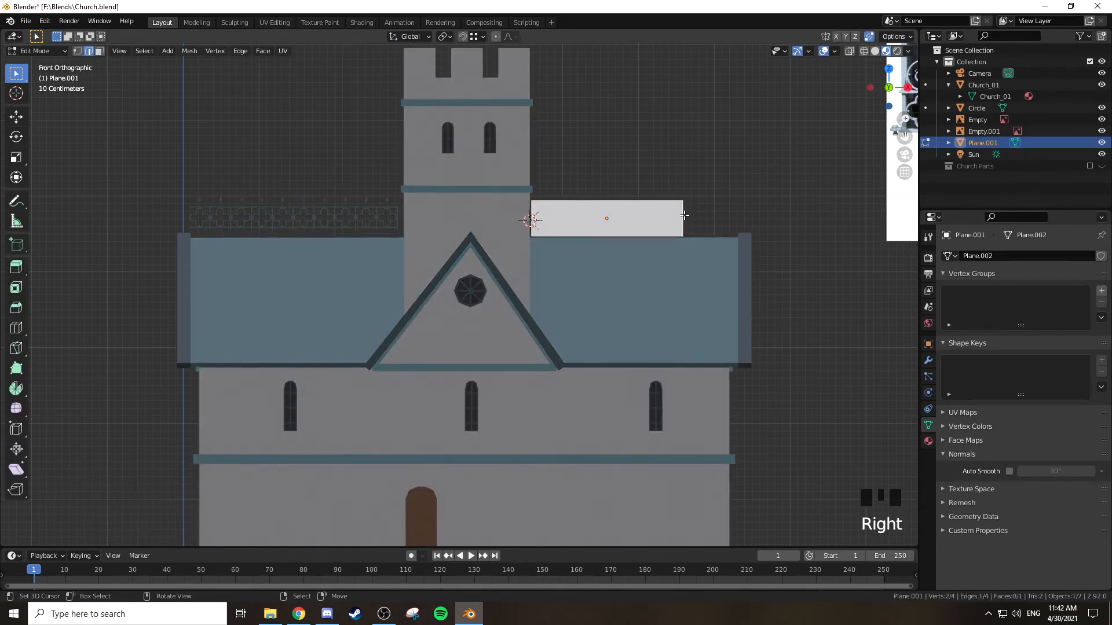
pyautogui.press('g')
pyautogui.press('x')
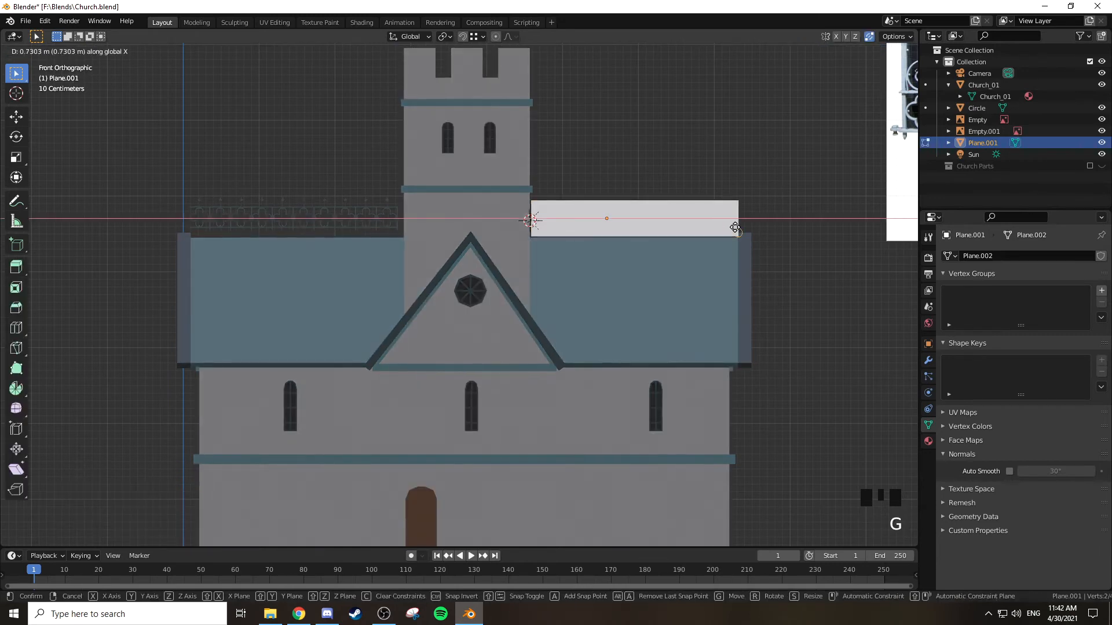
pyautogui.click(728, 184)
# Move the plane's inner vertical edge about -0.015 m along X so it meets the tower wall
pyautogui.scroll(3, 728, 184)
pyautogui.keyDown('shift'); pyautogui.moveTo(729, 184); pyautogui.dragTo(384, 219, button='middle'); pyautogui.keyUp('shift')
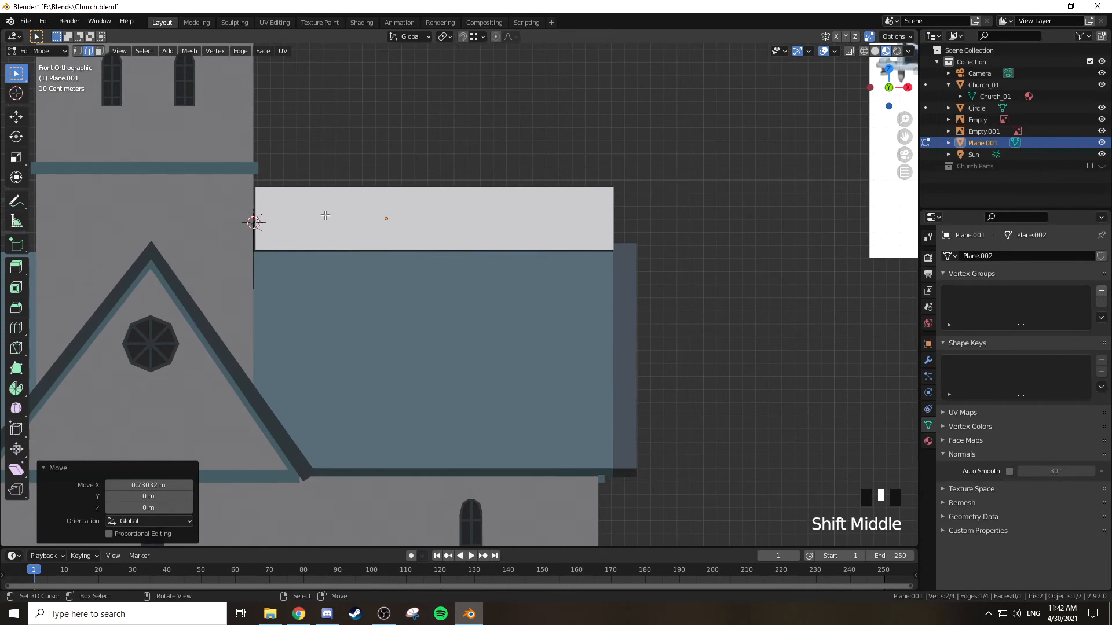
pyautogui.rightClick(258, 214)
pyautogui.press('g')
pyautogui.press('x')
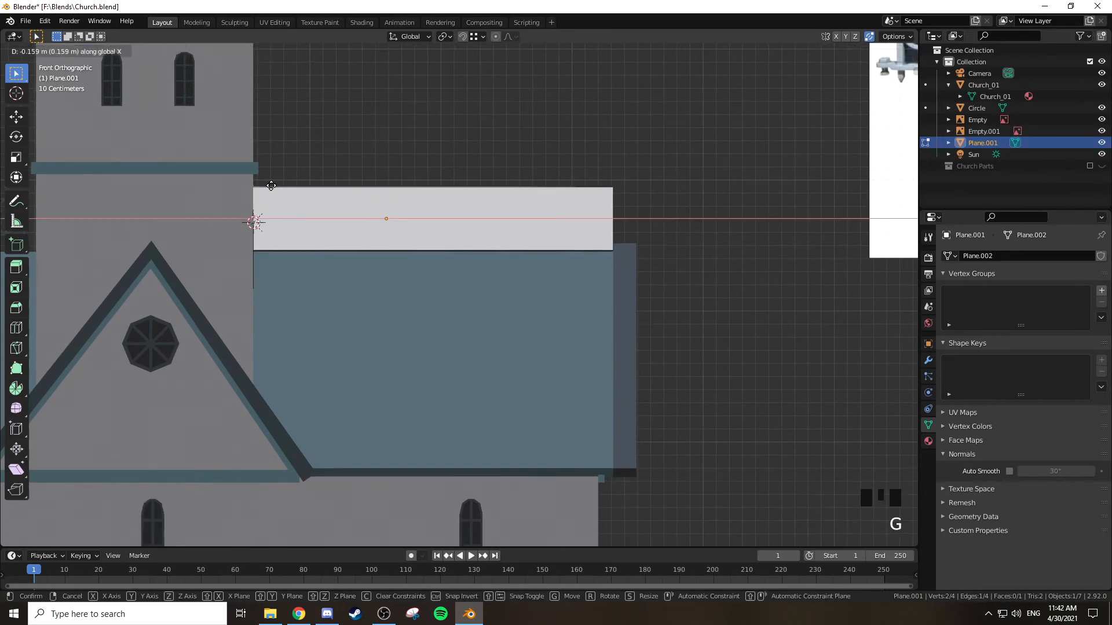
pyautogui.click(249, 175)
pyautogui.keyDown('shift'); pyautogui.moveTo(413, 167); pyautogui.dragTo(476, 240, button='middle'); pyautogui.keyUp('shift')
pyautogui.press('g')
pyautogui.press('y')
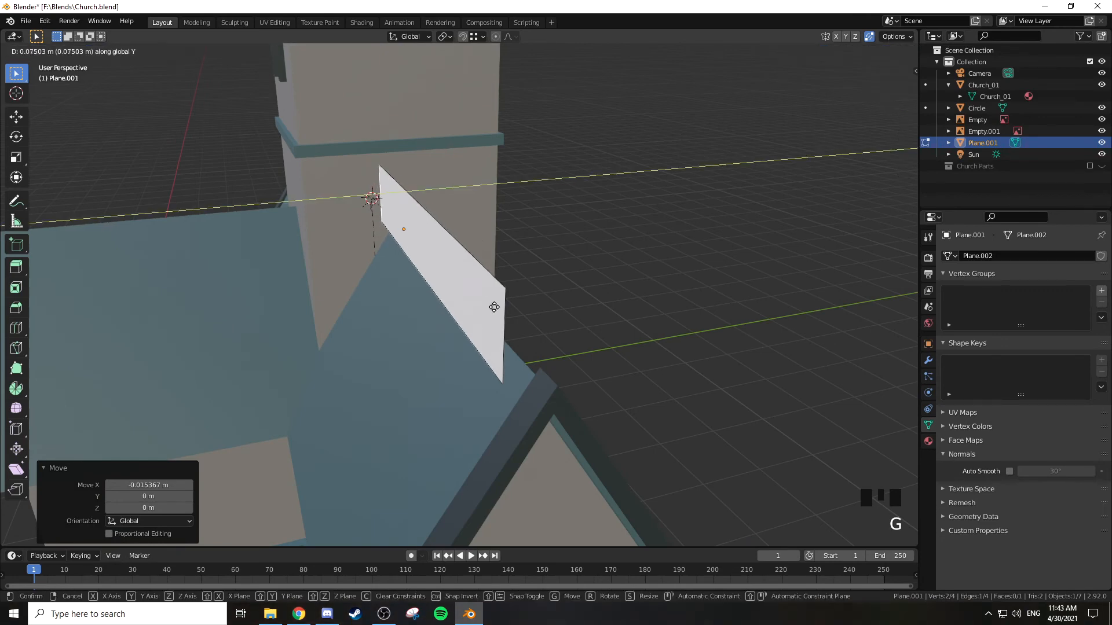
pyautogui.rightClick(459, 266)
# Move the whole plane about 0.188 m along Y so it sits centered over the roof ridge
pyautogui.press('Tab')
pyautogui.press('g')
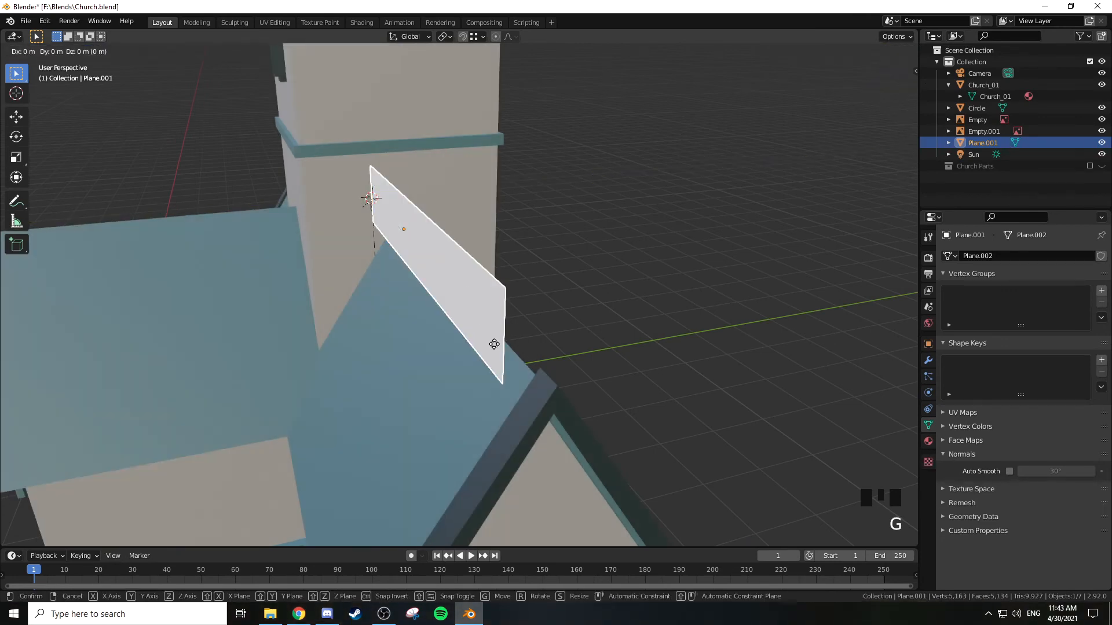
pyautogui.press('y')
pyautogui.click(527, 370)
pyautogui.moveTo(527, 370); pyautogui.dragTo(596, 332, button='middle')
pyautogui.scroll(-3, 590, 288)
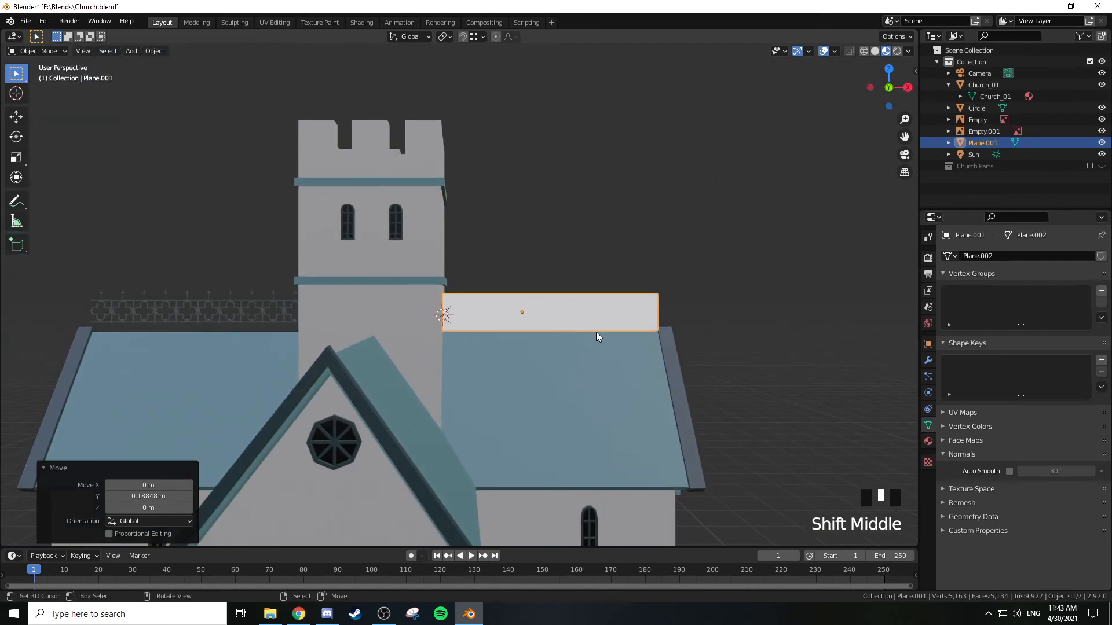
# Edit the plane in the UV Editing workspace, select all of its geometry and frame it in the 3D view
pyautogui.press('Tab')
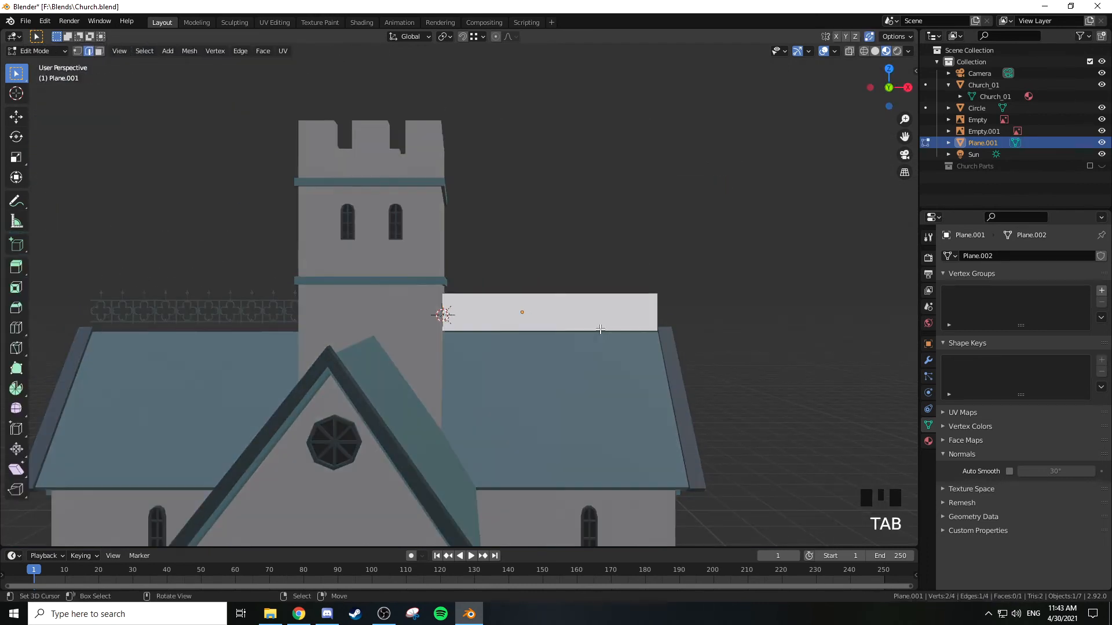
pyautogui.click(267, 23)
pyautogui.moveTo(467, 204); pyautogui.dragTo(542, 300, button='middle')
pyautogui.scroll(-2, 501, 152)
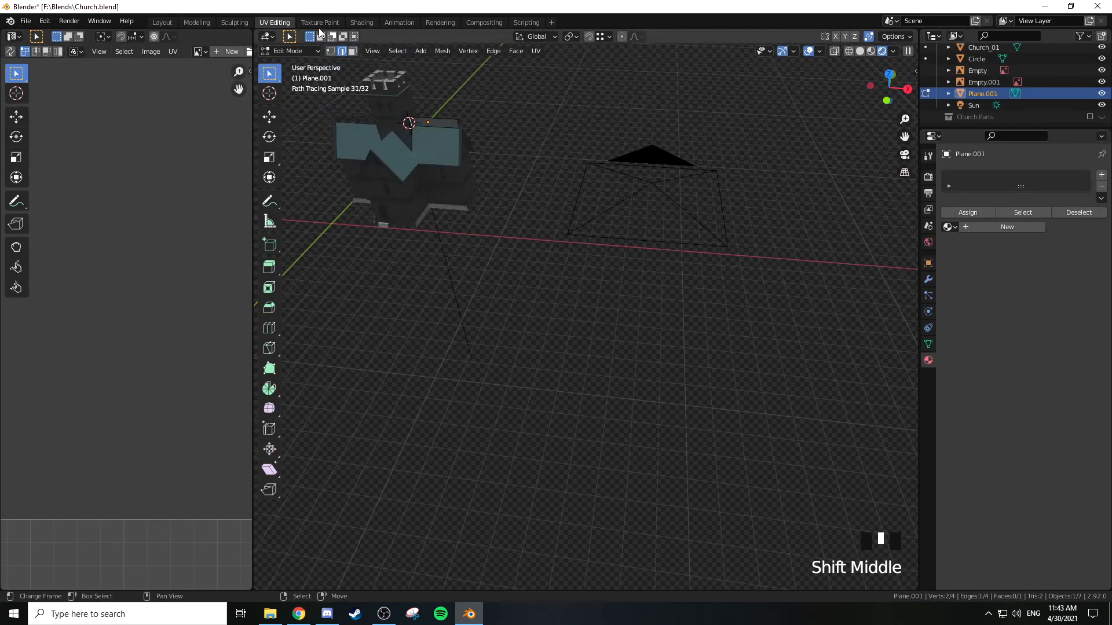
pyautogui.moveTo(466, 196); pyautogui.dragTo(462, 168, button='middle')
pyautogui.rightClick(457, 189)
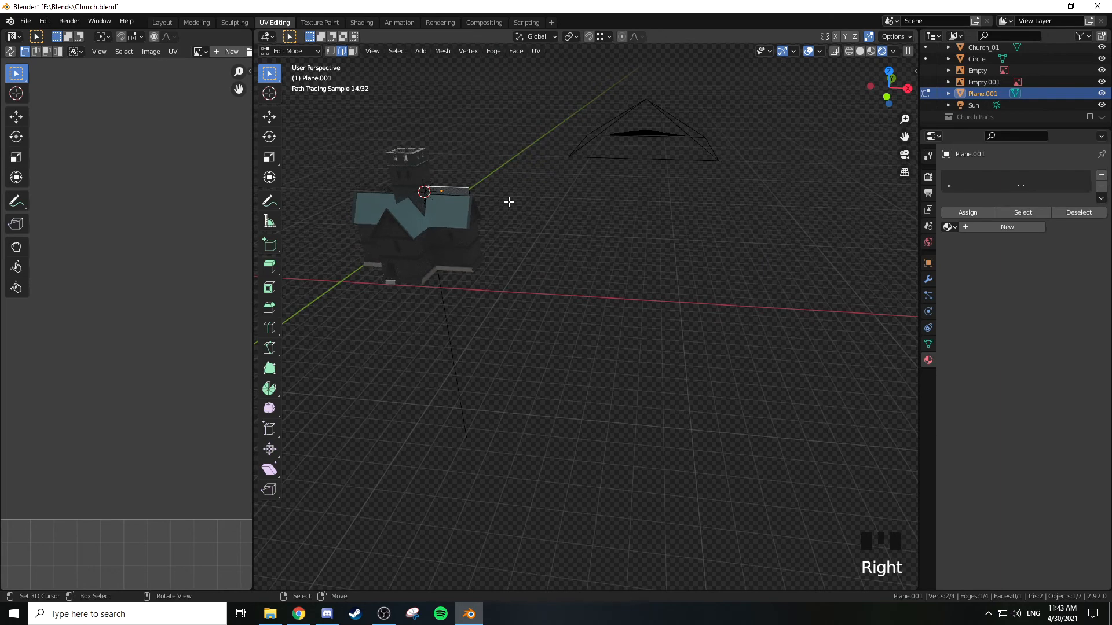
pyautogui.press('a')
pyautogui.press('KP_Decimal')
pyautogui.moveTo(509, 202)
pyautogui.mouseDown(button='middle')
pyautogui.moveTo(578, 232)
pyautogui.moveTo(600, 216)
pyautogui.mouseUp(button='middle')
# Switch to Material Preview shading and unwrap the plane with Project from View from the front
pyautogui.press('z')
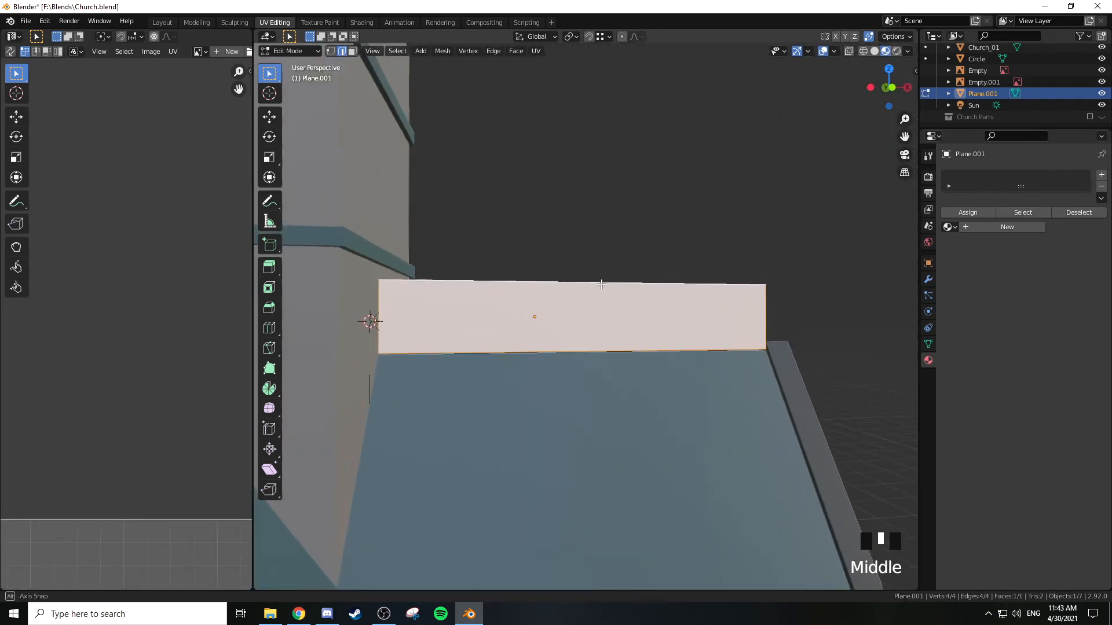
pyautogui.moveTo(601, 284); pyautogui.dragTo(600, 285, button='middle')
pyautogui.press('KP_1')
pyautogui.press('u')
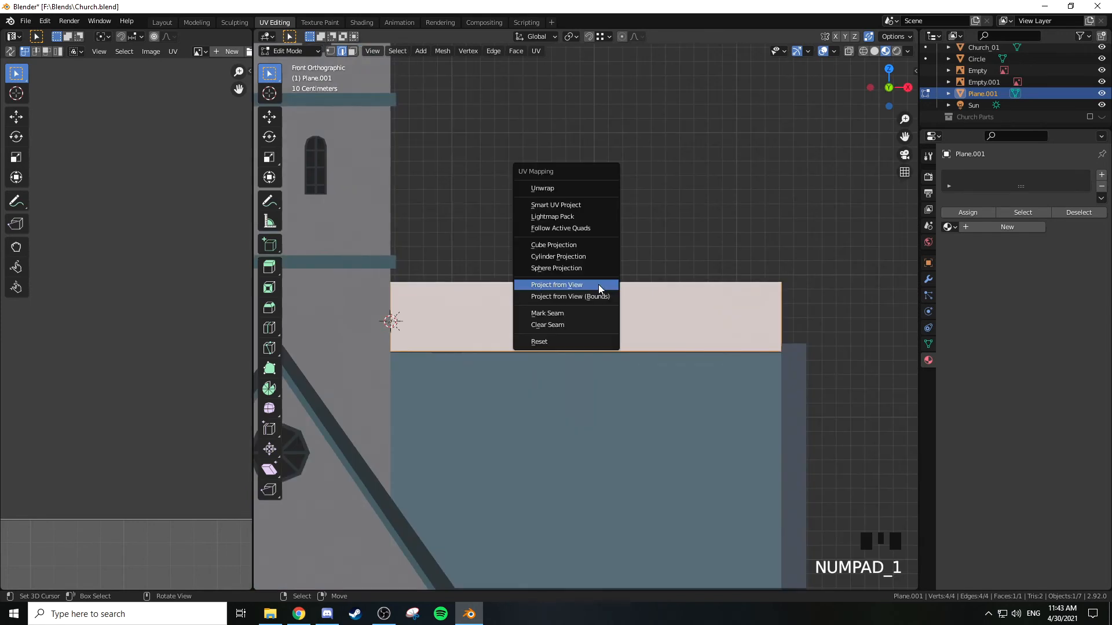
pyautogui.click(600, 289)
# Widen the UV editor to about half the window and check its list of available images
pyautogui.scroll(-3, 579, 302)
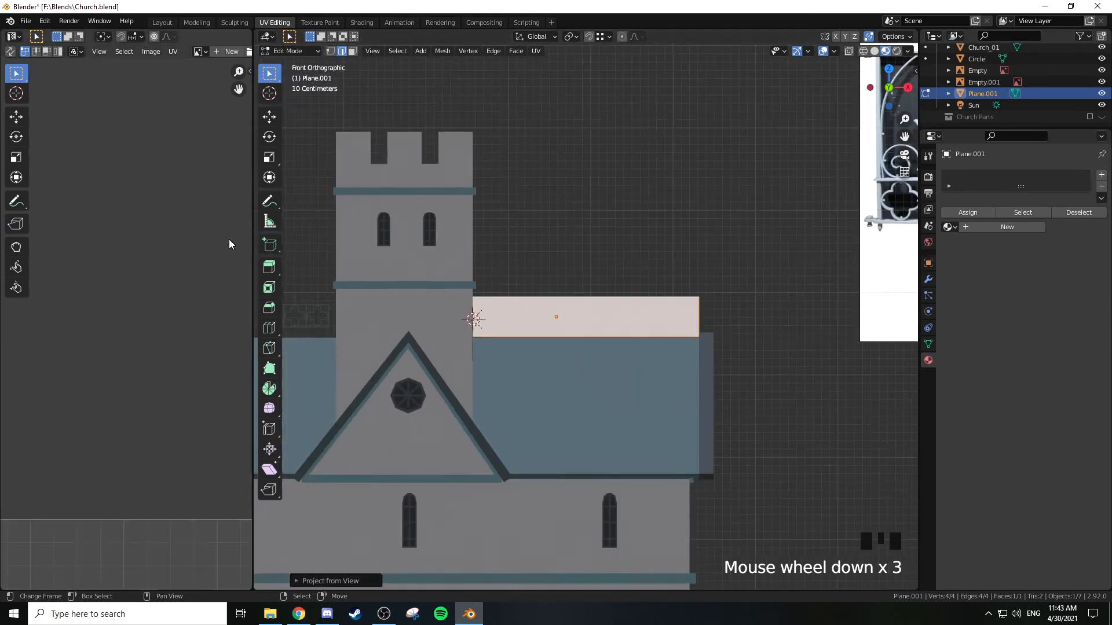
pyautogui.moveTo(251, 196); pyautogui.dragTo(485, 196)
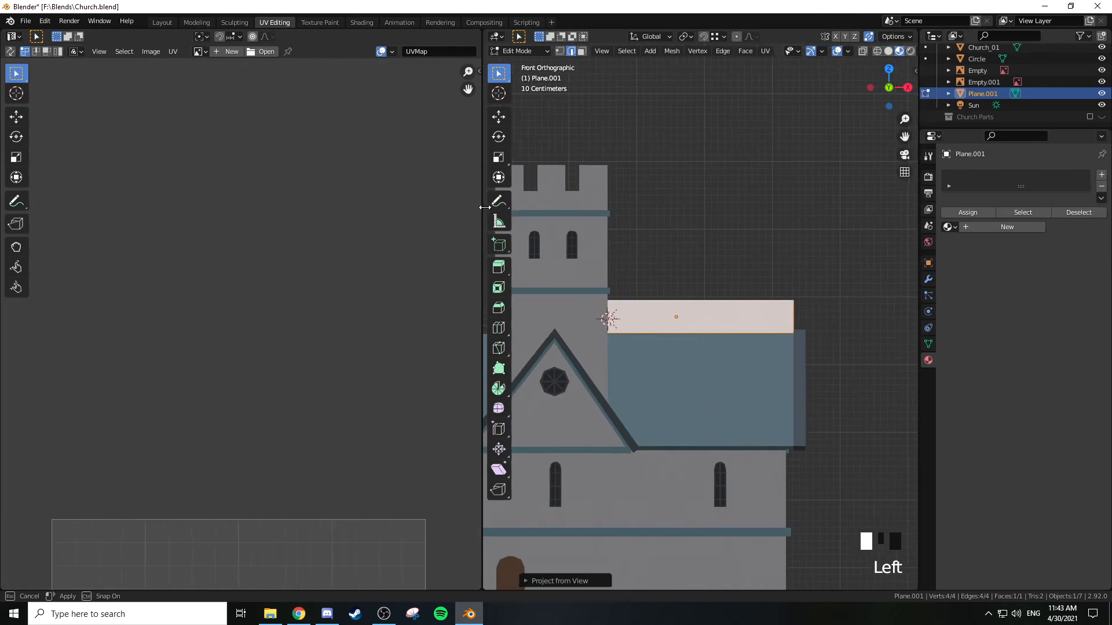
pyautogui.click(200, 51)
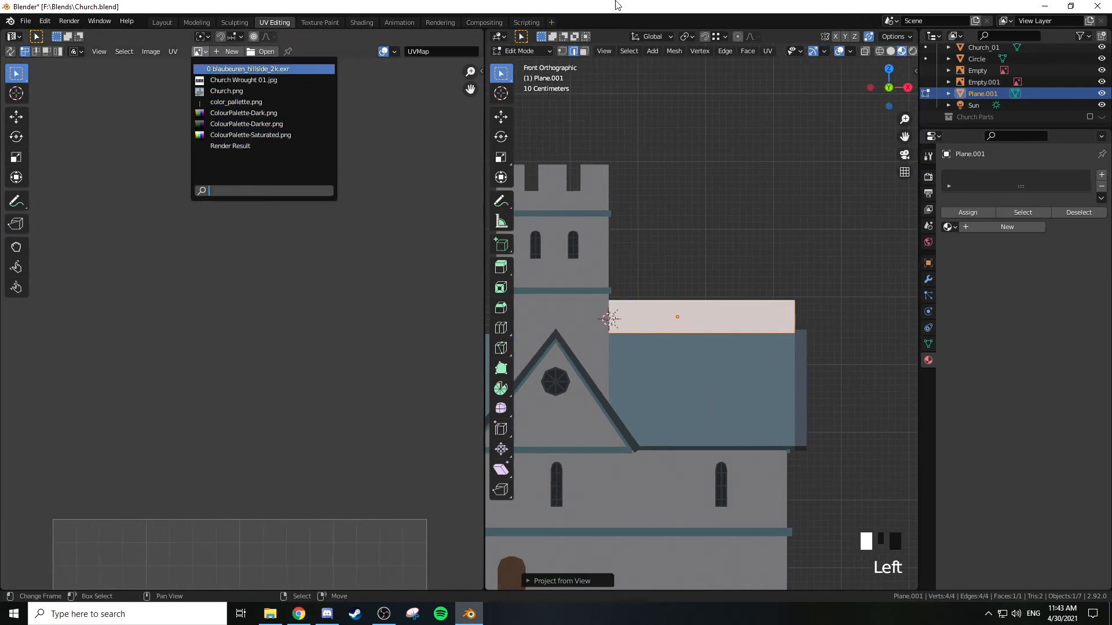
# Create a material named MAT_Doodads2 on the plane and use an Image Texture for its base color
pyautogui.click(995, 232)
pyautogui.click(990, 227)
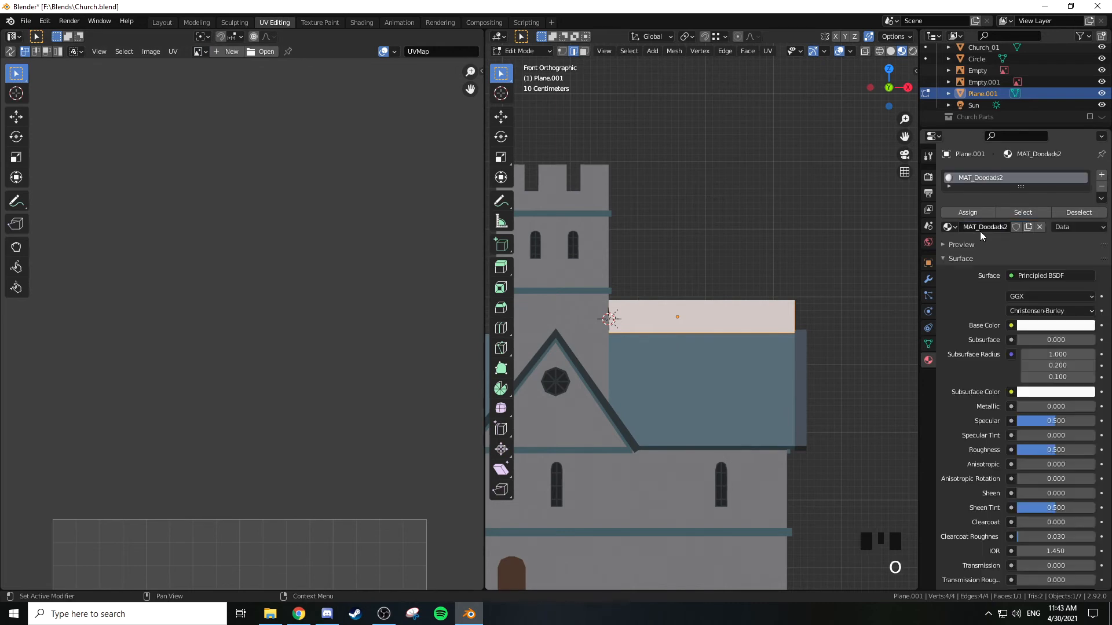
pyautogui.click(1012, 326)
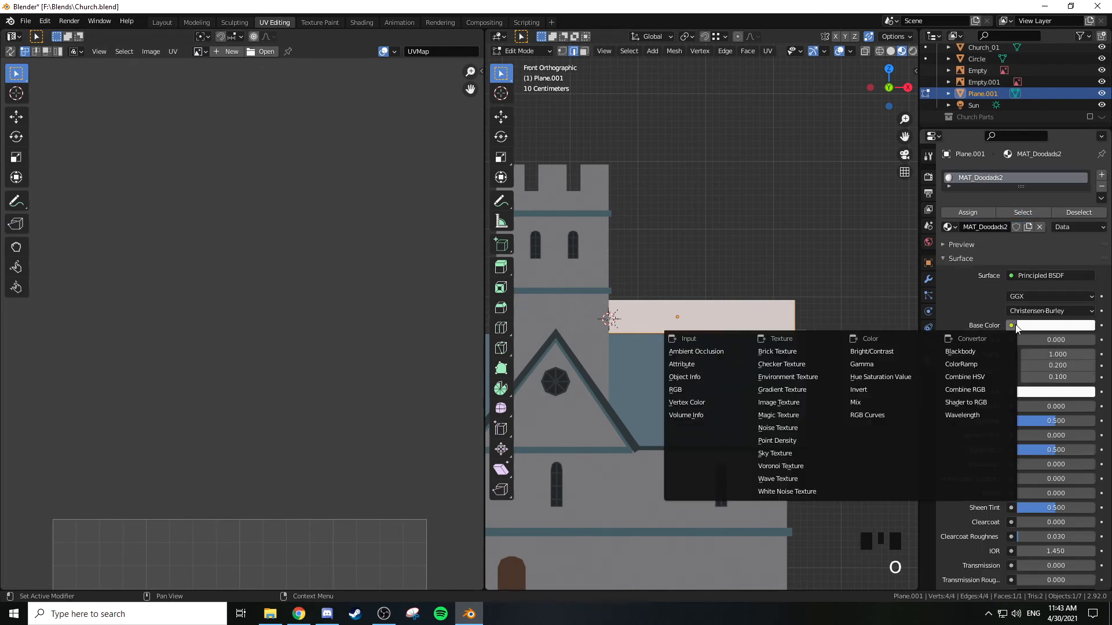
pyautogui.click(790, 399)
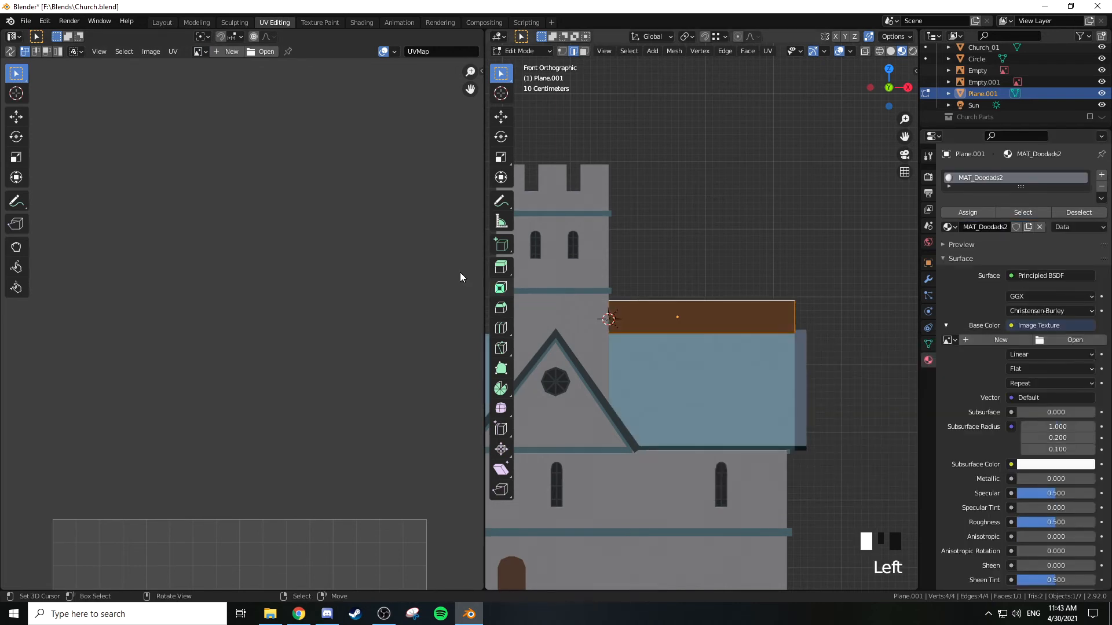
# Load WroughtIron.png from F:\Textures as the base color image
pyautogui.click(1074, 340)
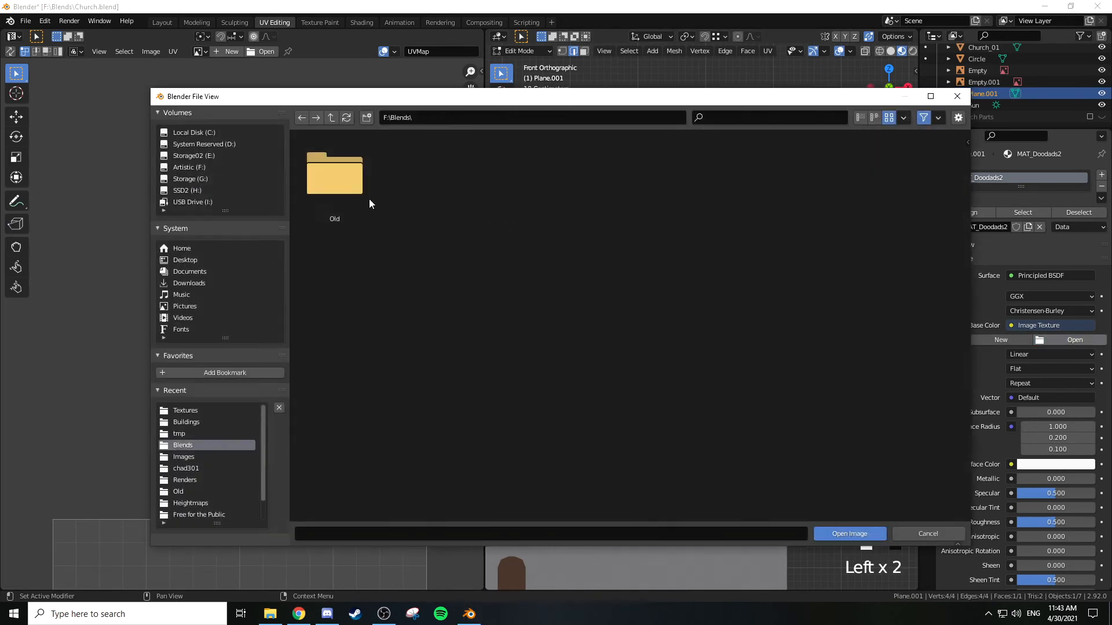
pyautogui.click(331, 118)
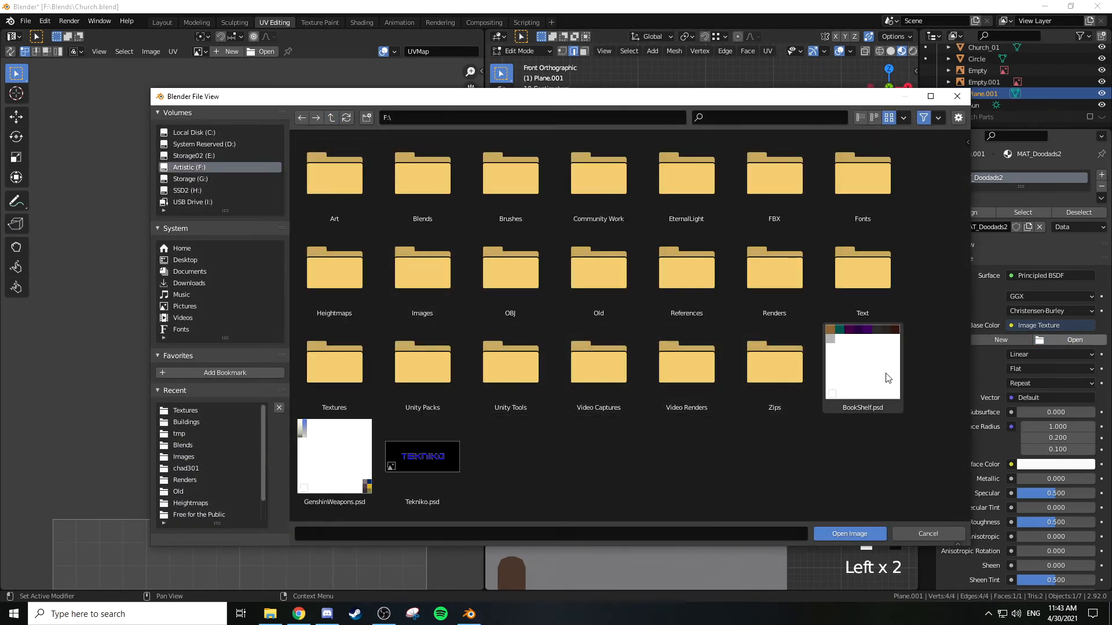
pyautogui.doubleClick(362, 366)
pyautogui.scroll(-5, 625, 441)
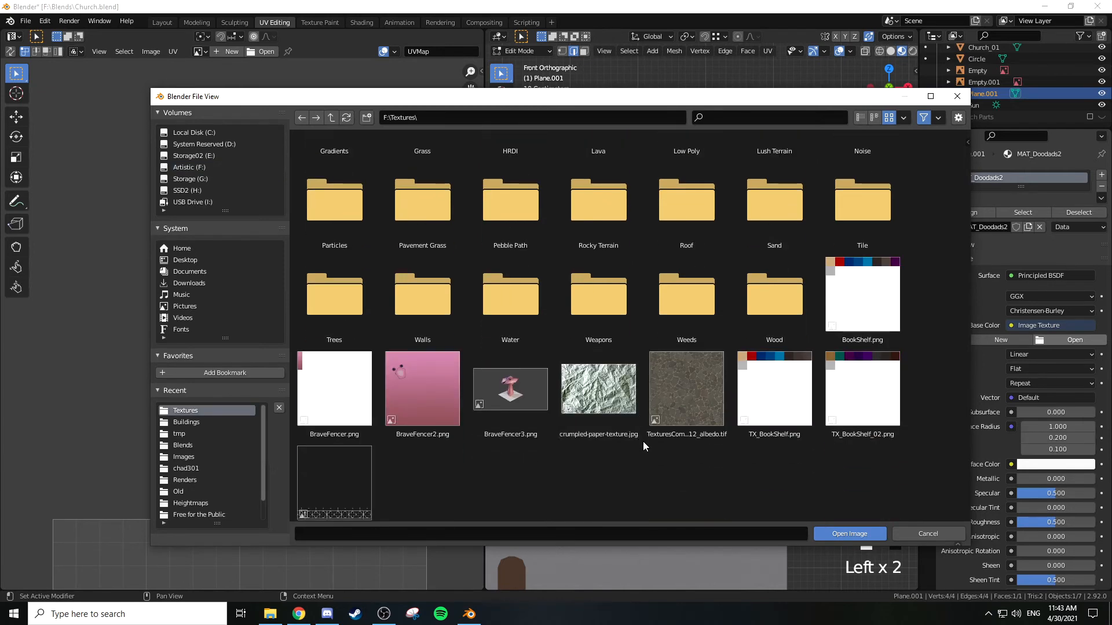
pyautogui.doubleClick(365, 490)
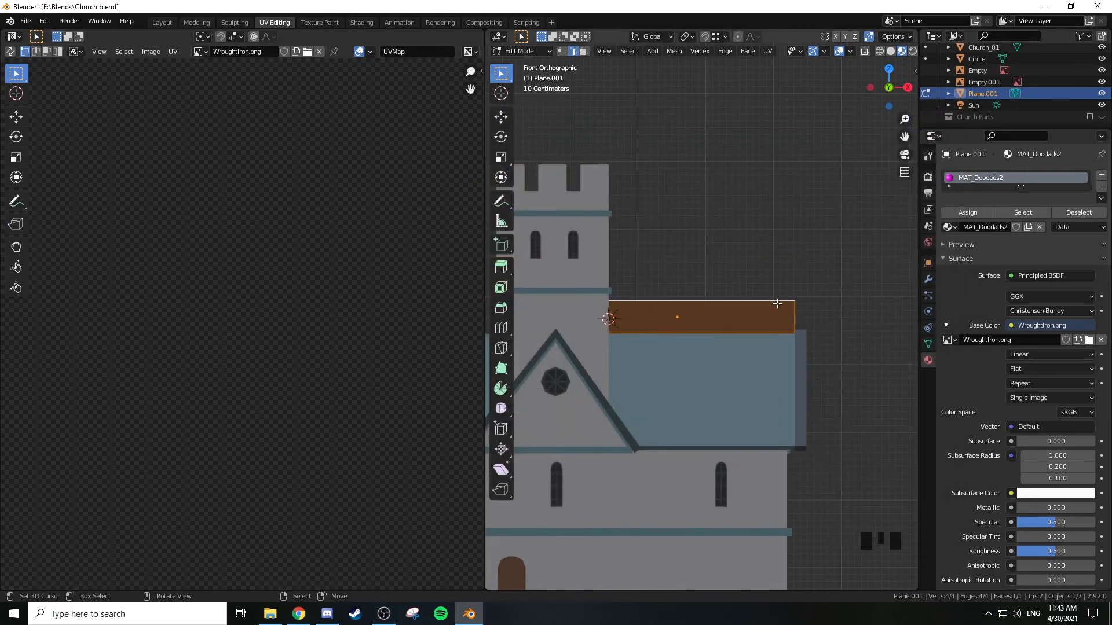
# Move the plane's whole UV island straight down along Y onto the quatrefoil railing strip of WroughtIron.png
pyautogui.scroll(3, 777, 303)
pyautogui.scroll(-2, 227, 96)
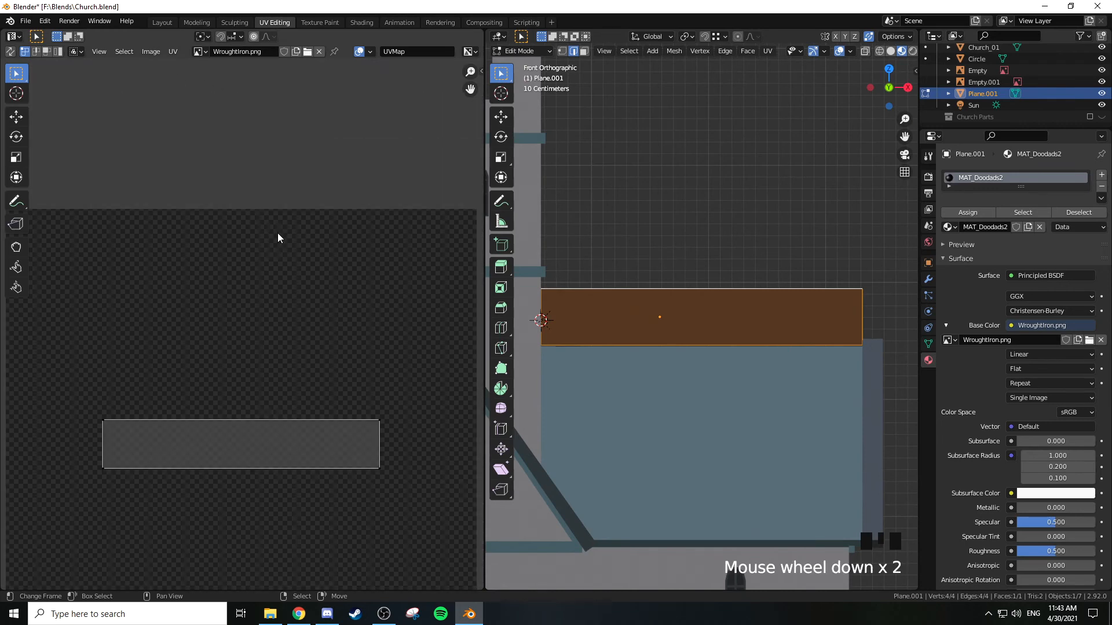
pyautogui.scroll(-4, 308, 239)
pyautogui.moveTo(308, 328); pyautogui.dragTo(332, 242, button='middle')
pyautogui.scroll(3, 285, 223)
pyautogui.press('a')
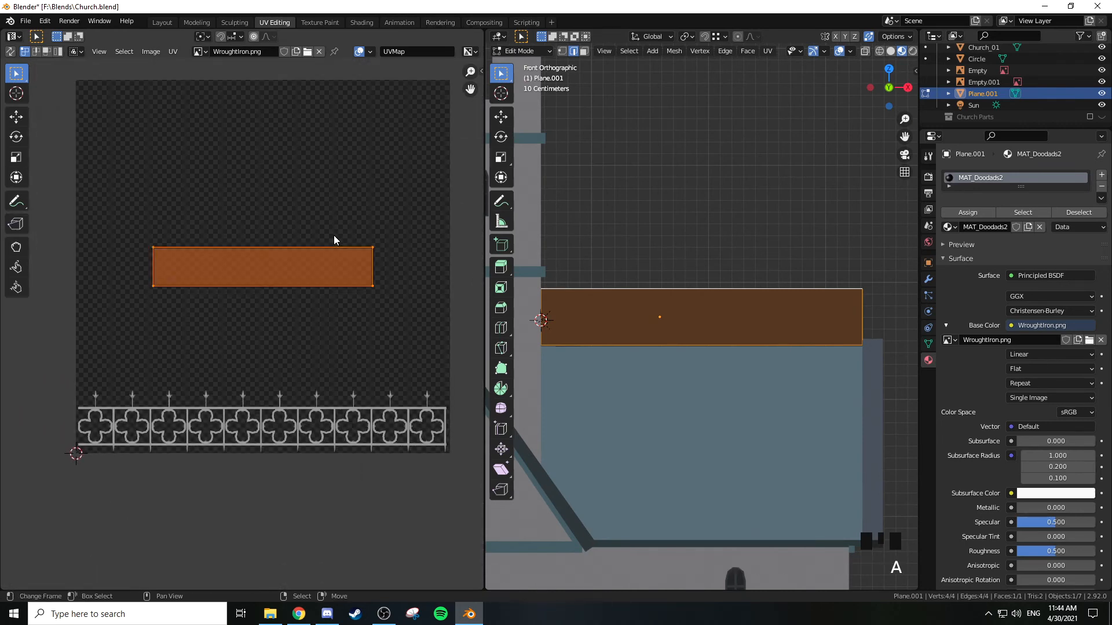
pyautogui.press('g')
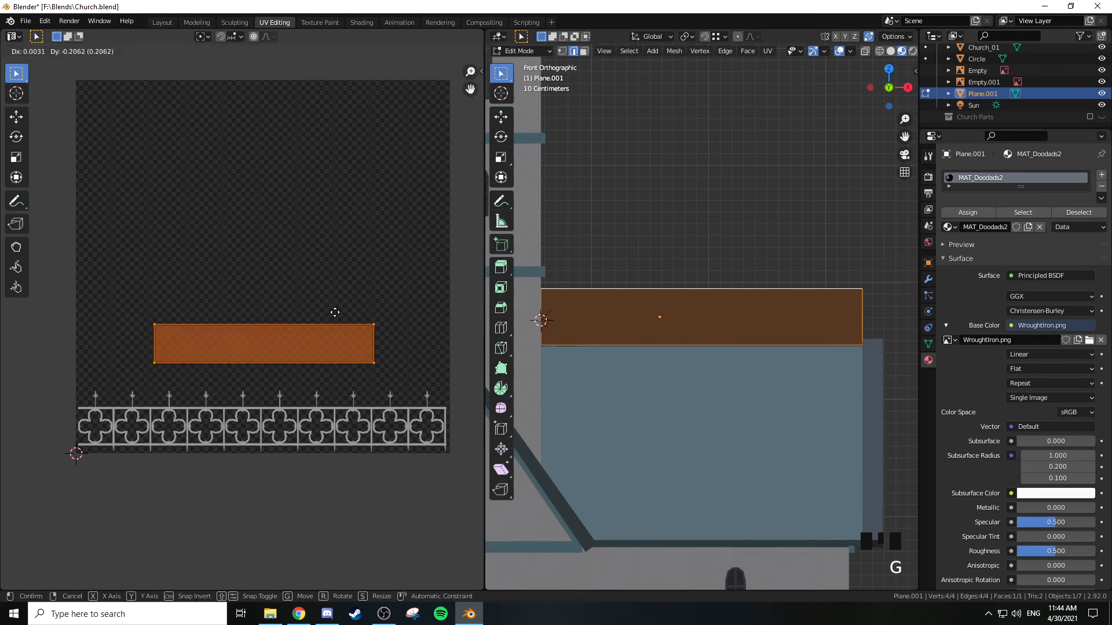
pyautogui.press('y')
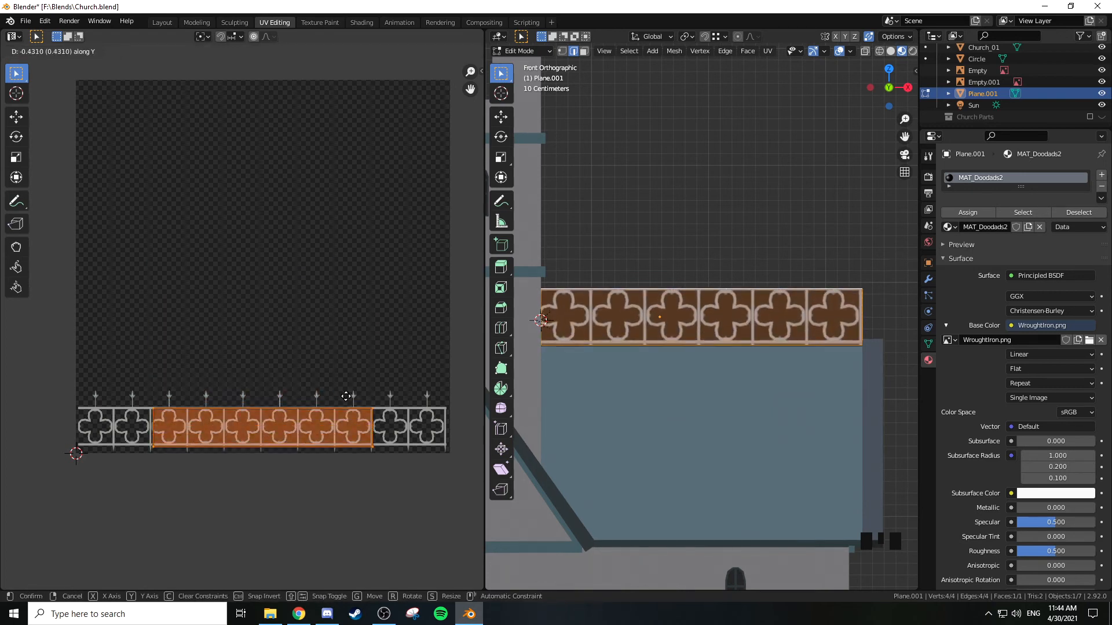
pyautogui.click(346, 397)
# Fit the UV island around the full railing strip, including its spikes, by moving and slightly shrinking it along Y
pyautogui.scroll(6, 306, 296)
pyautogui.moveTo(306, 296); pyautogui.dragTo(483, 335, button='middle')
pyautogui.moveTo(2, 336); pyautogui.dragTo(164, 339, button='middle')
pyautogui.press('g')
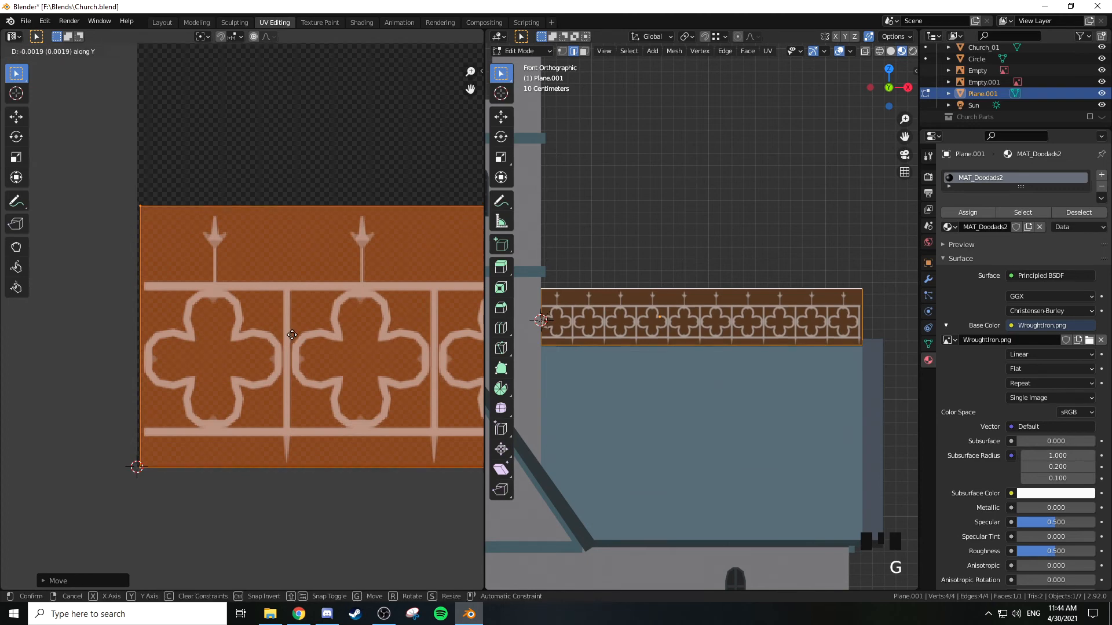
pyautogui.click(295, 336)
pyautogui.press('s')
pyautogui.press('y')
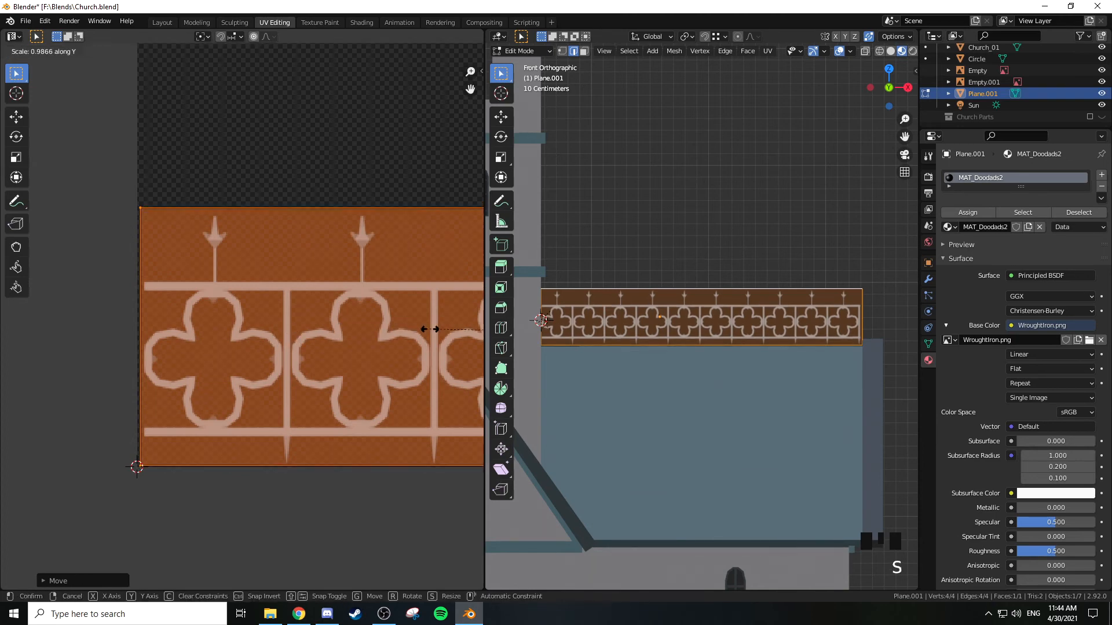
pyautogui.click(61, 331)
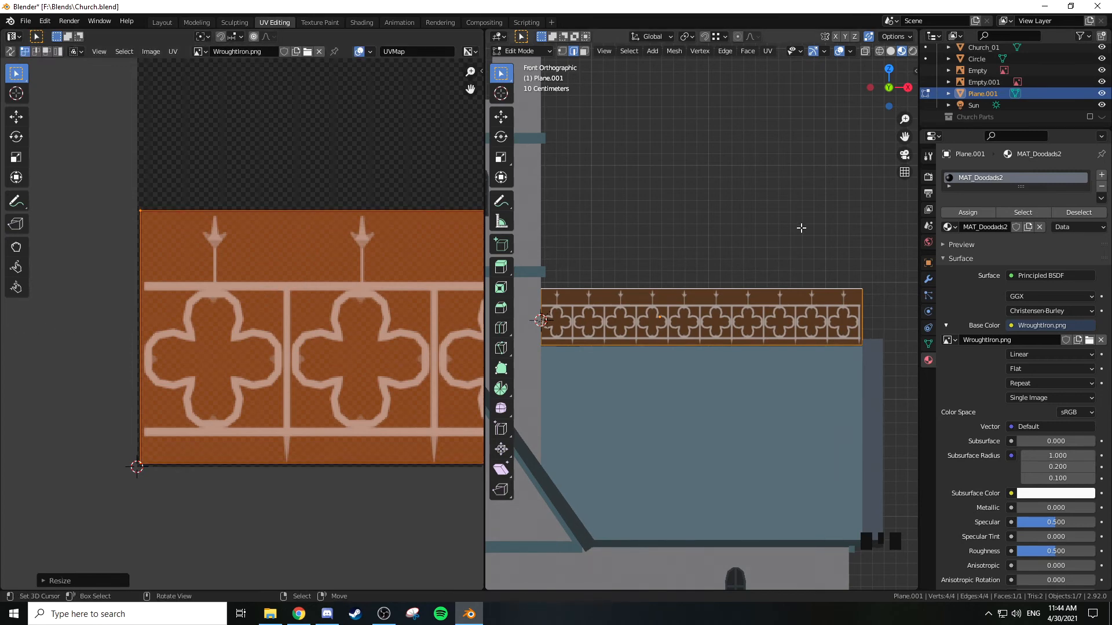
pyautogui.moveTo(795, 210); pyautogui.dragTo(765, 228, button='middle')
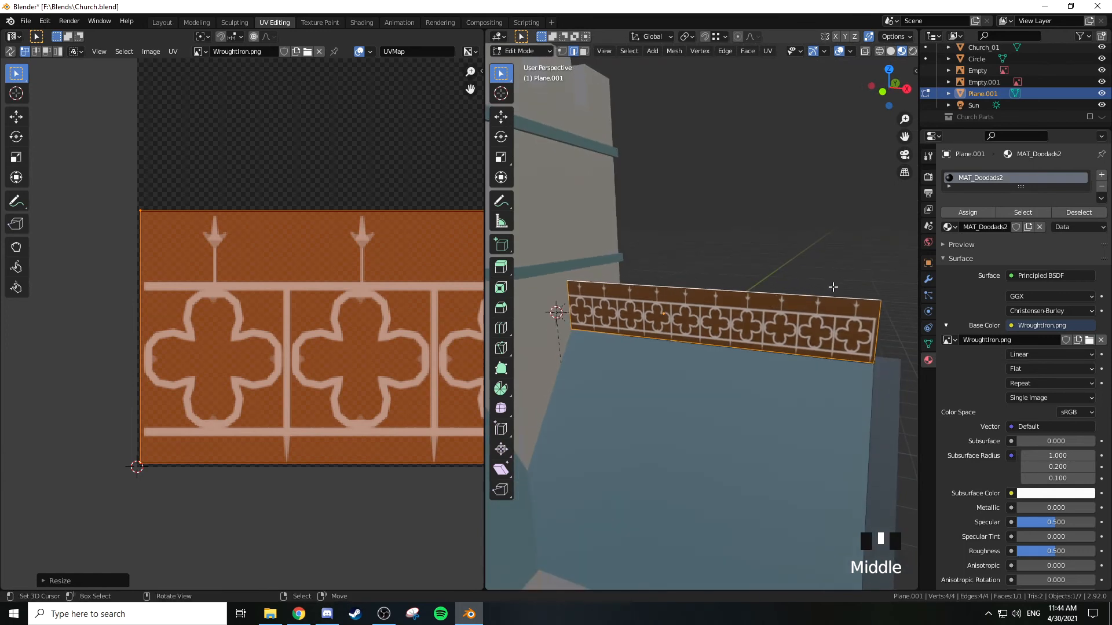
# Switch to the Shading workspace and show the plane's MAT_Doodads2 object nodes in an enlarged node editor
pyautogui.click(365, 22)
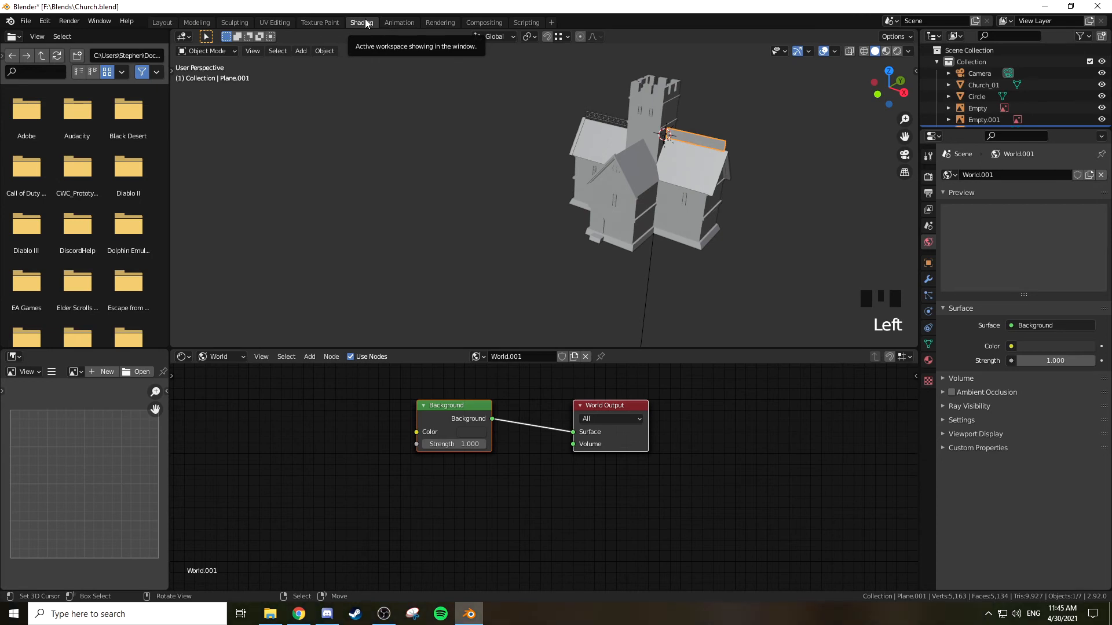
pyautogui.rightClick(704, 148)
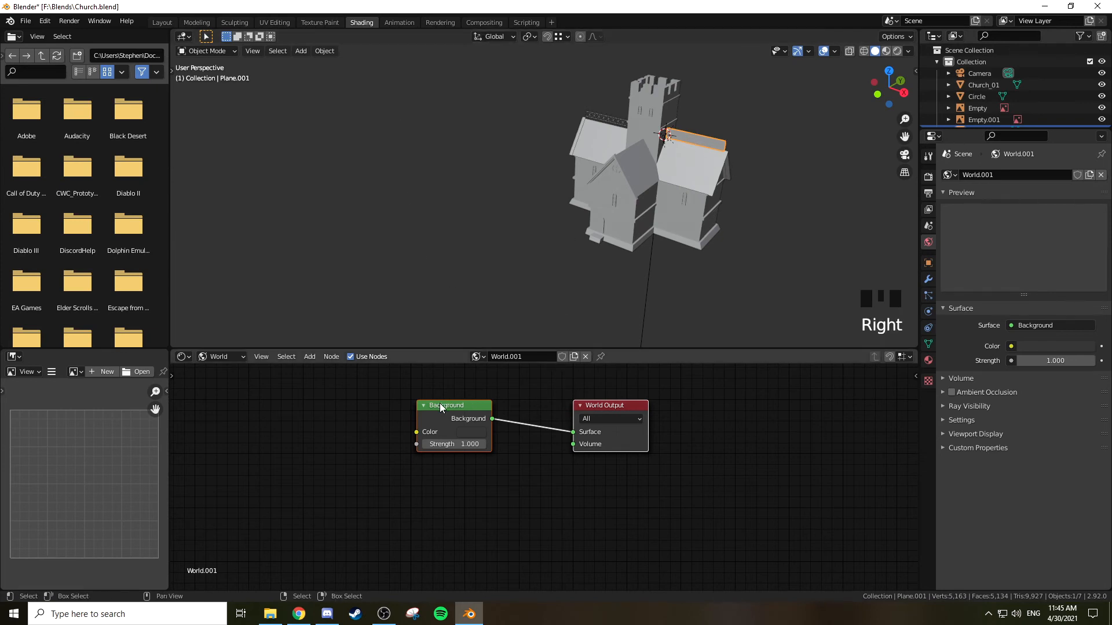
pyautogui.click(234, 356)
pyautogui.click(214, 370)
pyautogui.scroll(-1, 559, 425)
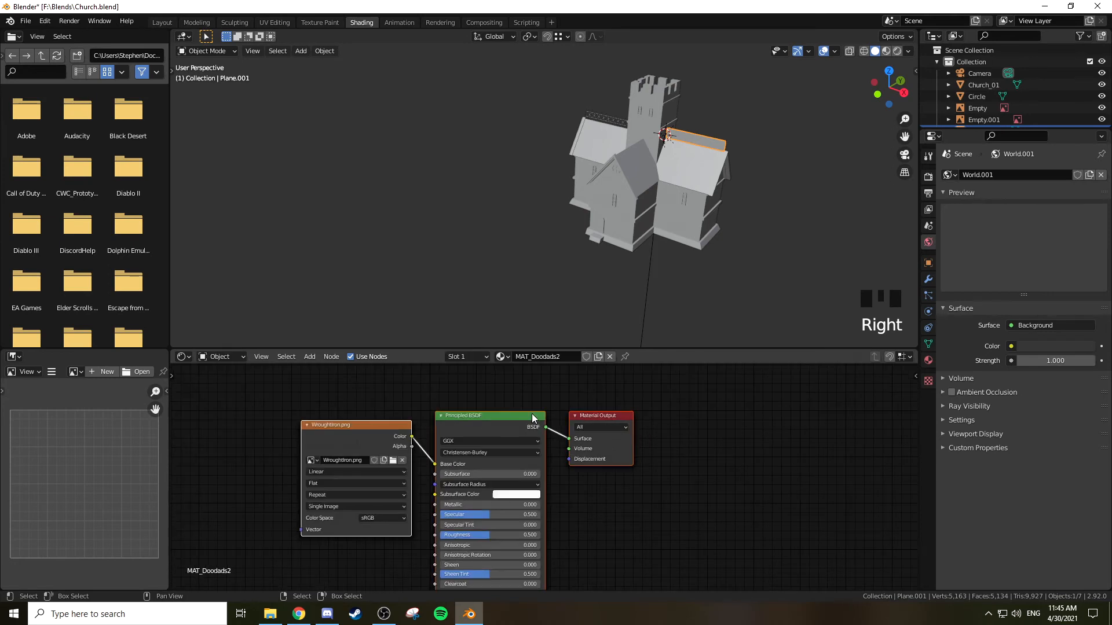
pyautogui.click(224, 357)
pyautogui.click(225, 373)
pyautogui.moveTo(436, 405); pyautogui.dragTo(471, 428, button='middle')
pyautogui.moveTo(648, 349); pyautogui.dragTo(647, 239)
# Add a Transparent BSDF node above the WroughtIron.png and Principled BSDF nodes
pyautogui.hotkey('shift', 'a')
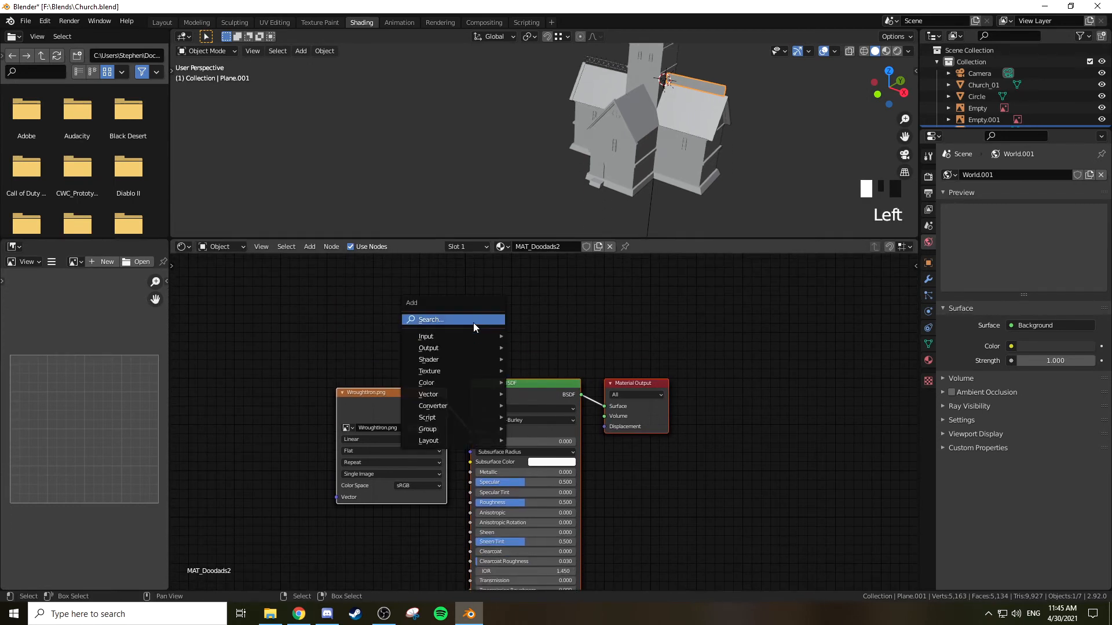
pyautogui.click(473, 321)
pyautogui.write('trans')
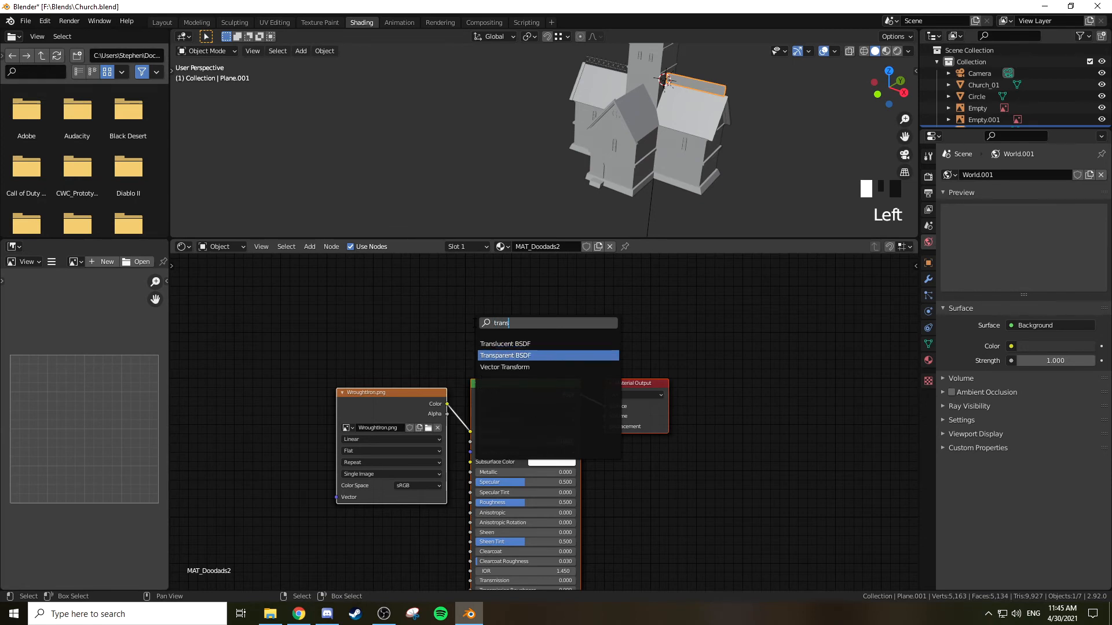
pyautogui.click(505, 356)
pyautogui.click(422, 292)
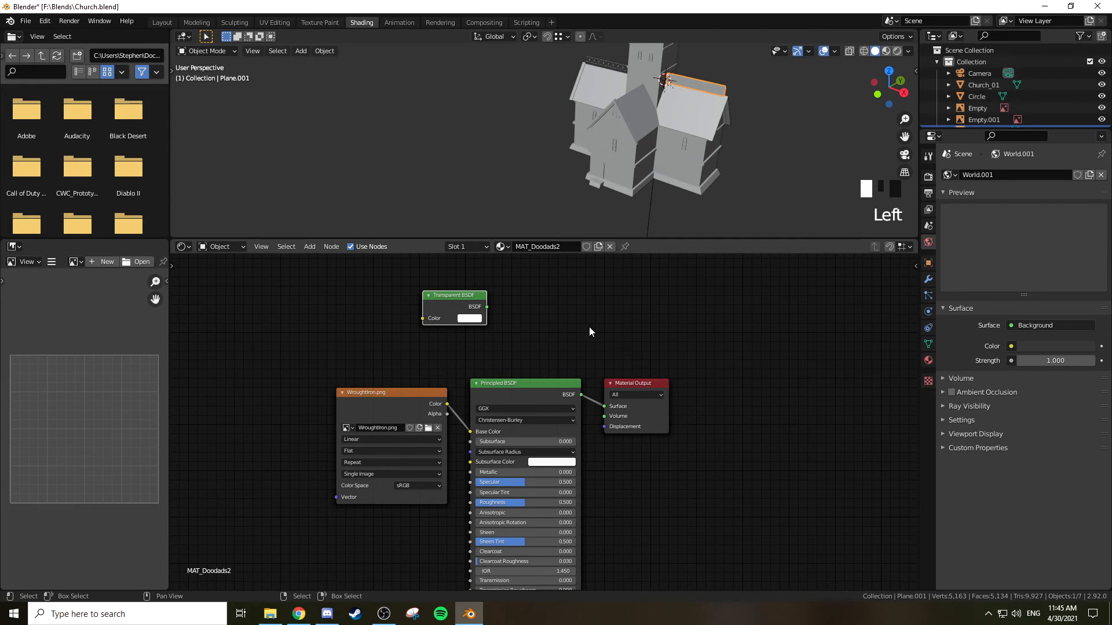
# Add a Mix Shader node beside the Transparent BSDF
pyautogui.hotkey('shift', 'a')
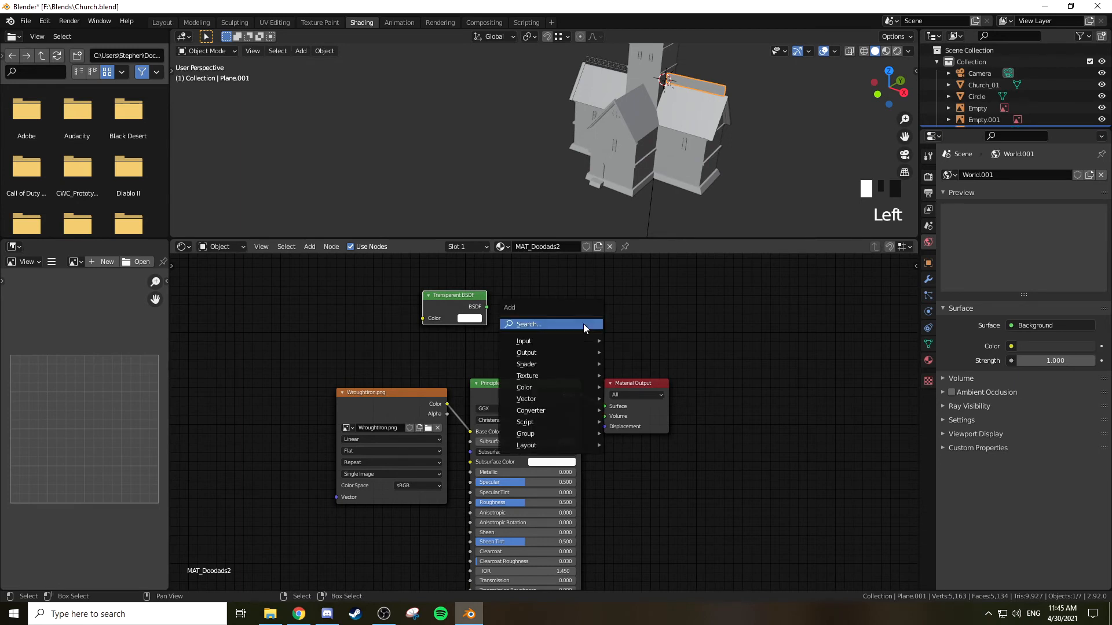
pyautogui.click(583, 324)
pyautogui.write('mix')
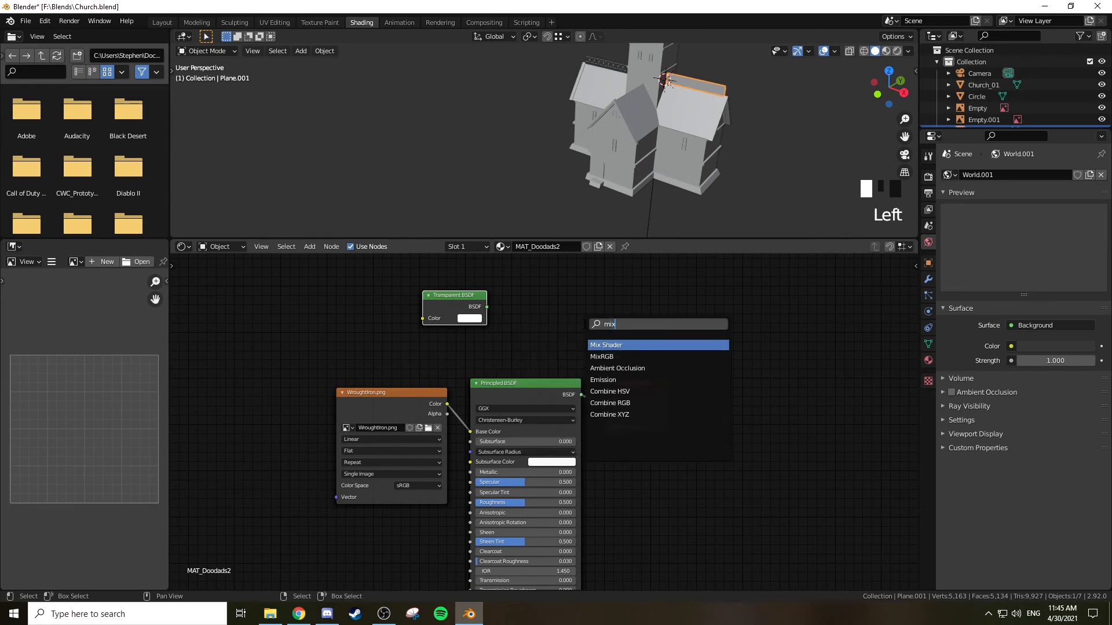
pyautogui.press('Return')
pyautogui.click(554, 284)
# Spread the nodes apart and connect Transparent BSDF to the Mix Shader's first shader input and Principled BSDF to its second
pyautogui.moveTo(657, 391); pyautogui.dragTo(763, 383)
pyautogui.moveTo(561, 395); pyautogui.dragTo(545, 396)
pyautogui.moveTo(430, 392); pyautogui.dragTo(401, 394)
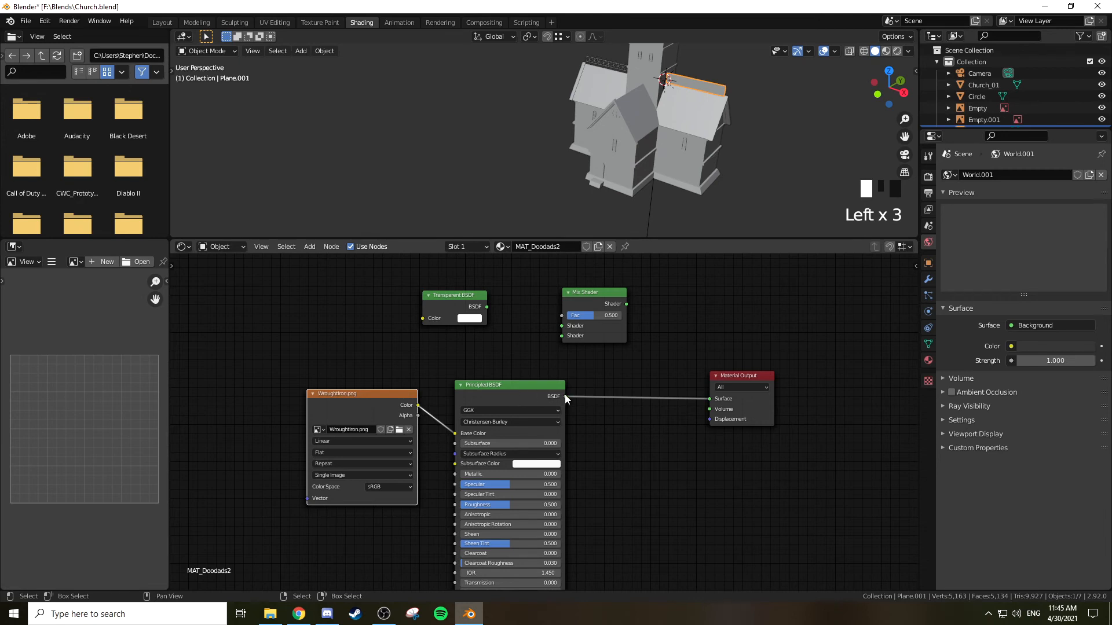
pyautogui.moveTo(564, 398); pyautogui.dragTo(561, 336)
pyautogui.moveTo(594, 294); pyautogui.dragTo(644, 298)
pyautogui.moveTo(487, 307); pyautogui.dragTo(620, 337)
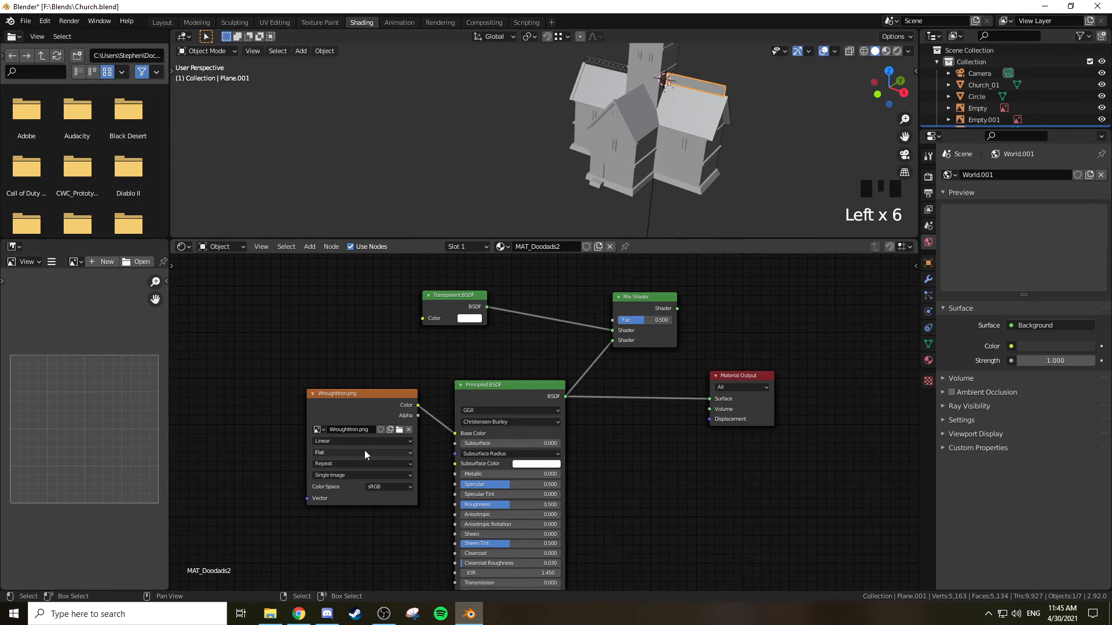
# Connect the WroughtIron.png alpha to the Mix Shader's Fac and the Mix Shader to the Material Output surface
pyautogui.moveTo(418, 415); pyautogui.dragTo(683, 315)
pyautogui.moveTo(699, 352); pyautogui.dragTo(745, 364)
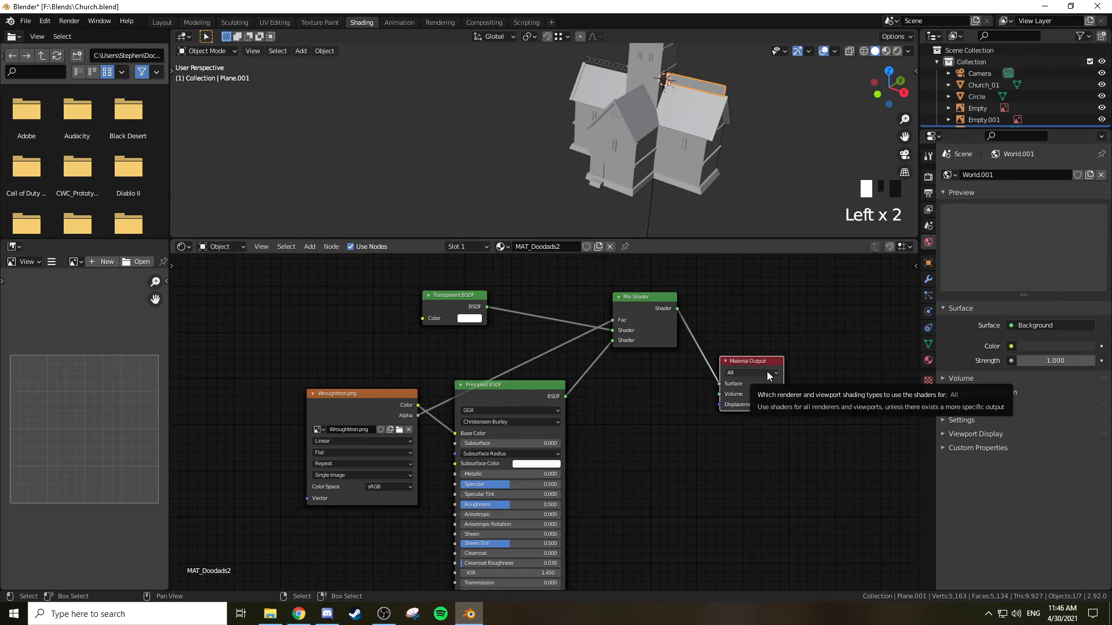
pyautogui.moveTo(505, 389); pyautogui.dragTo(542, 388)
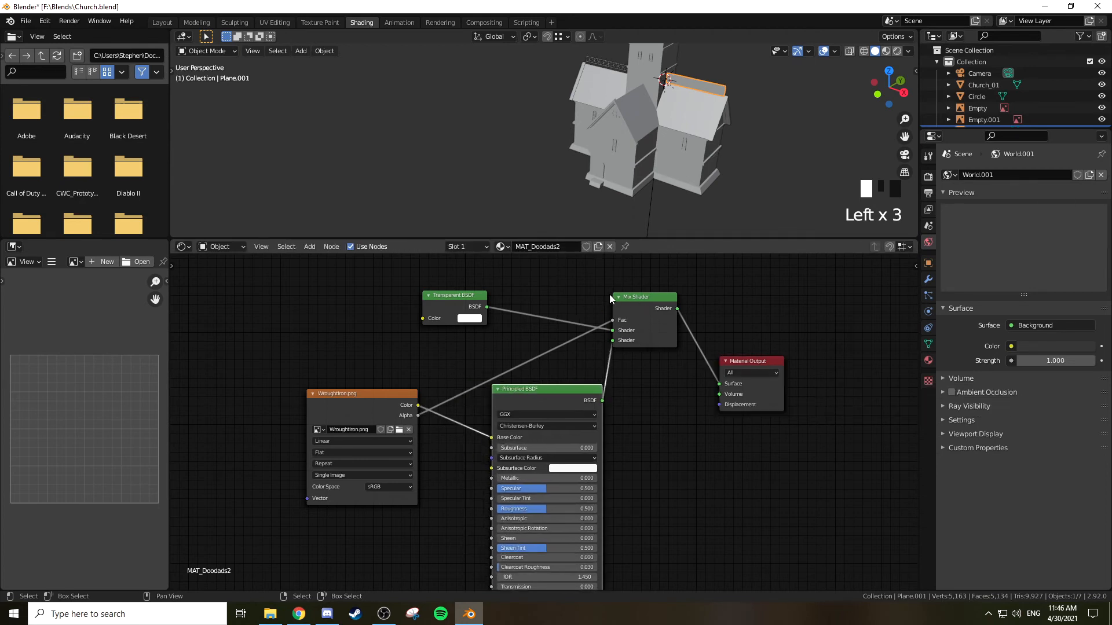
# Return to the Layout workspace and display the MAT_Doodads2 material properties of the railing plane
pyautogui.click(162, 22)
pyautogui.moveTo(633, 253); pyautogui.dragTo(615, 283, button='middle')
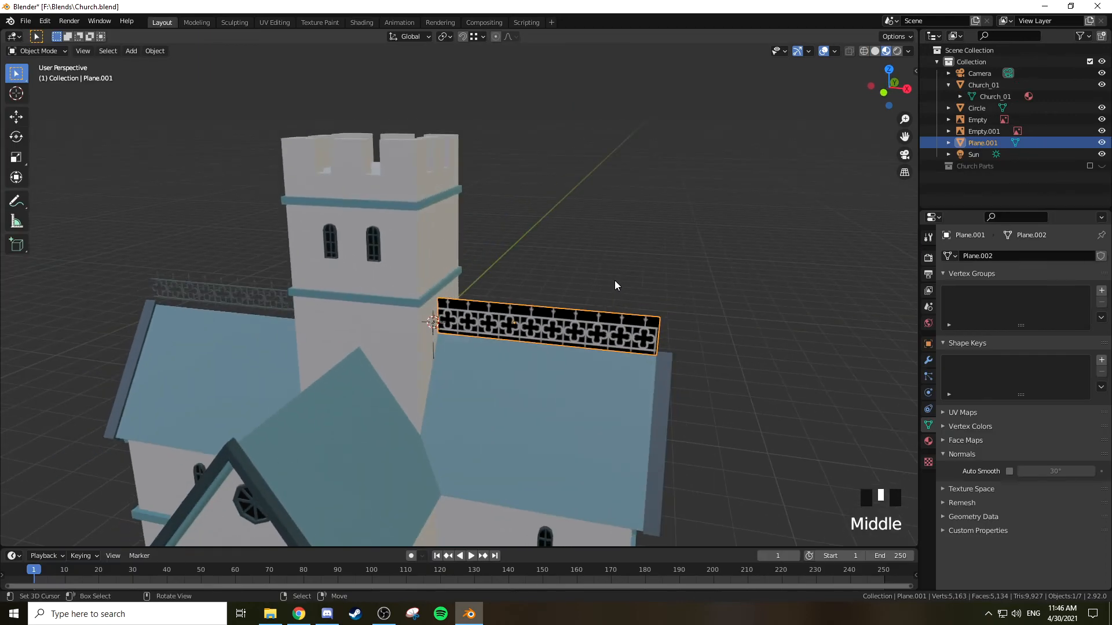
pyautogui.scroll(2, 649, 307)
pyautogui.keyDown('shift'); pyautogui.moveTo(682, 342); pyautogui.dragTo(877, 276, button='middle'); pyautogui.keyUp('shift')
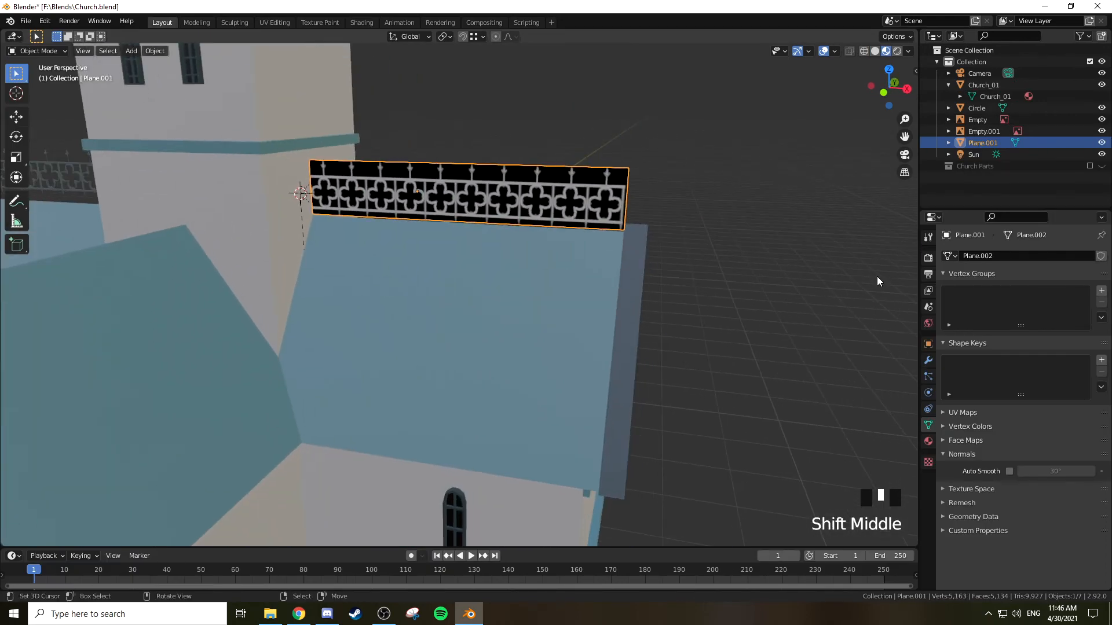
pyautogui.rightClick(573, 196)
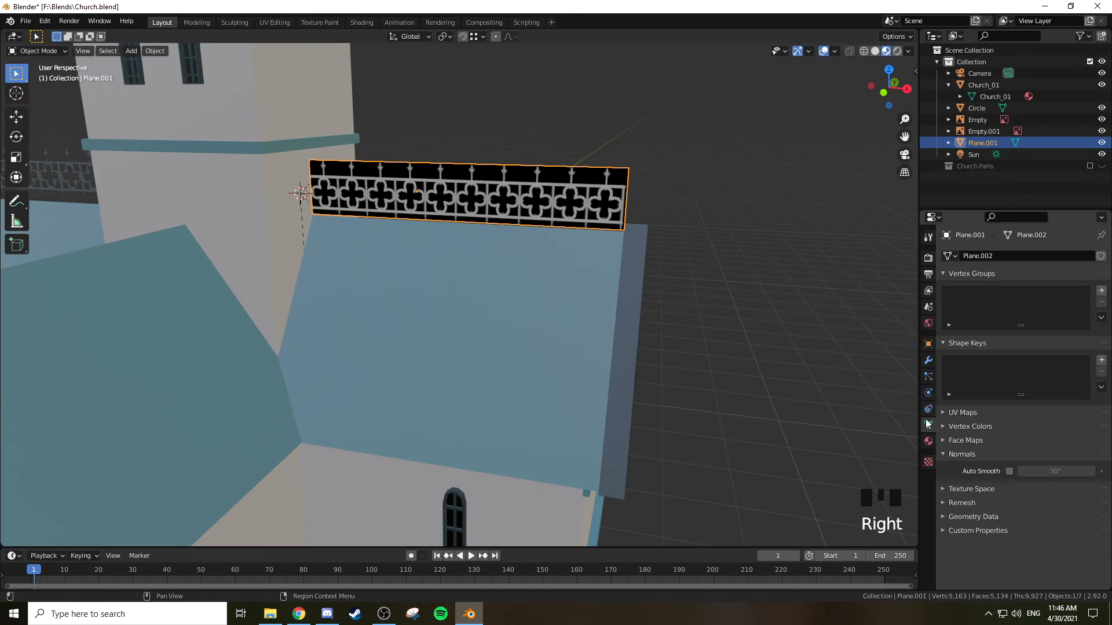
pyautogui.click(928, 441)
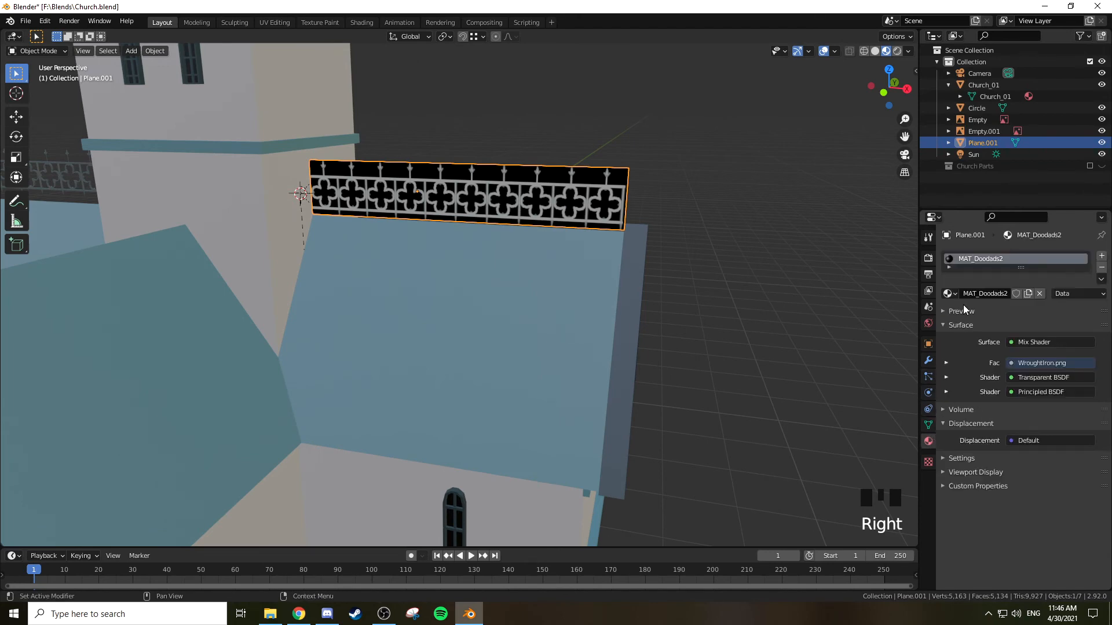
pyautogui.click(979, 259)
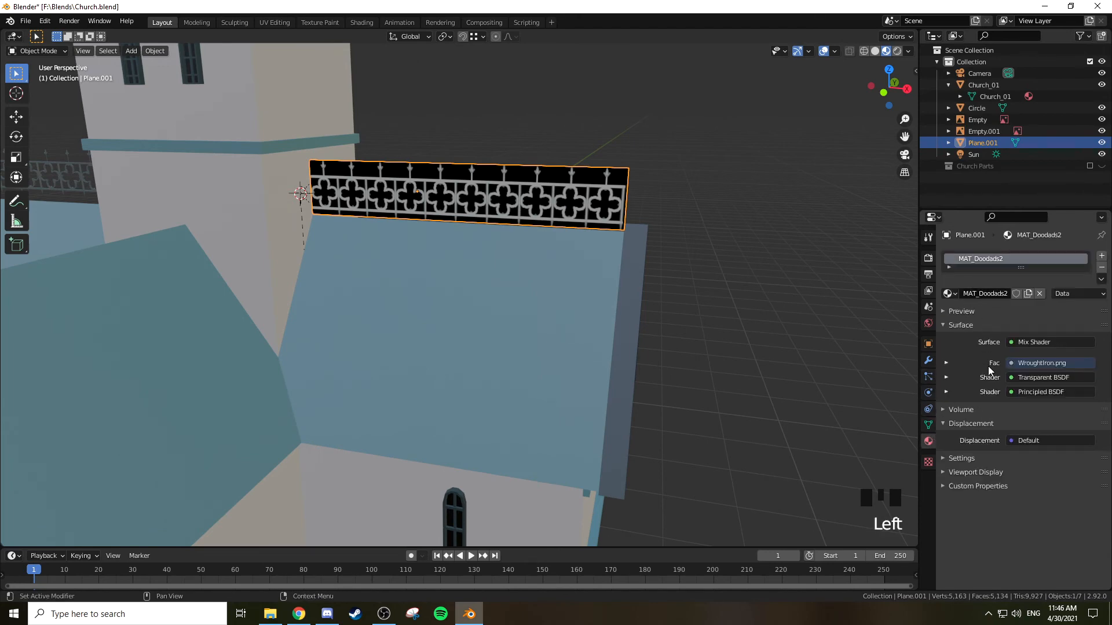
# Set the MAT_Doodads2 viewport blend mode to Alpha Blend and check the railing's transparency on the roof ridge
pyautogui.click(960, 457)
pyautogui.scroll(-2, 964, 459)
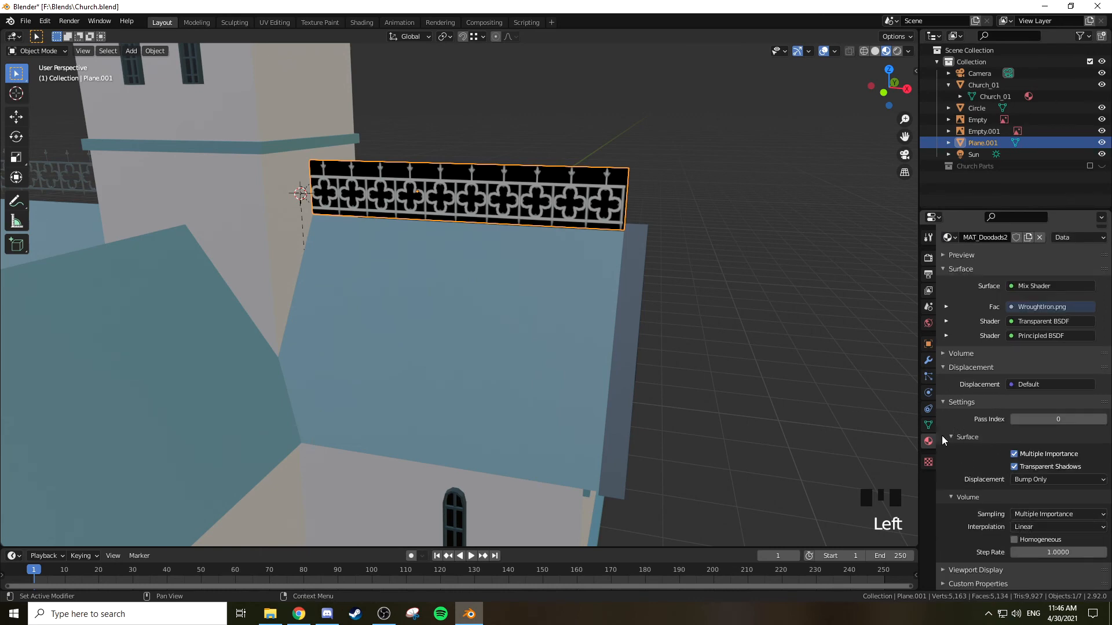
pyautogui.click(957, 402)
pyautogui.click(974, 468)
pyautogui.scroll(-3, 977, 465)
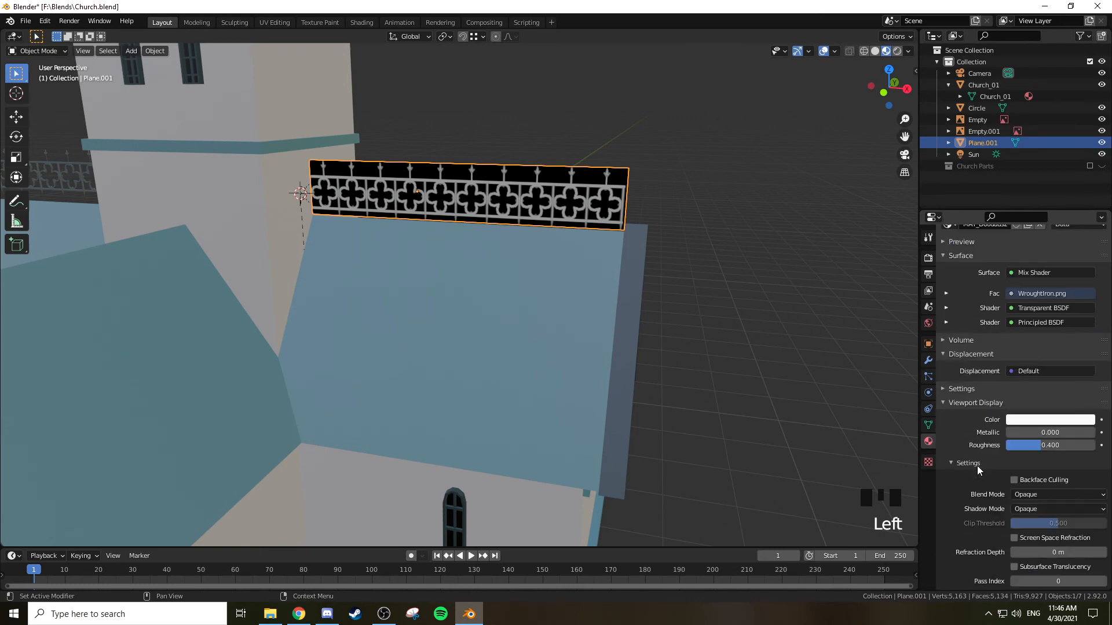
pyautogui.scroll(-1, 977, 466)
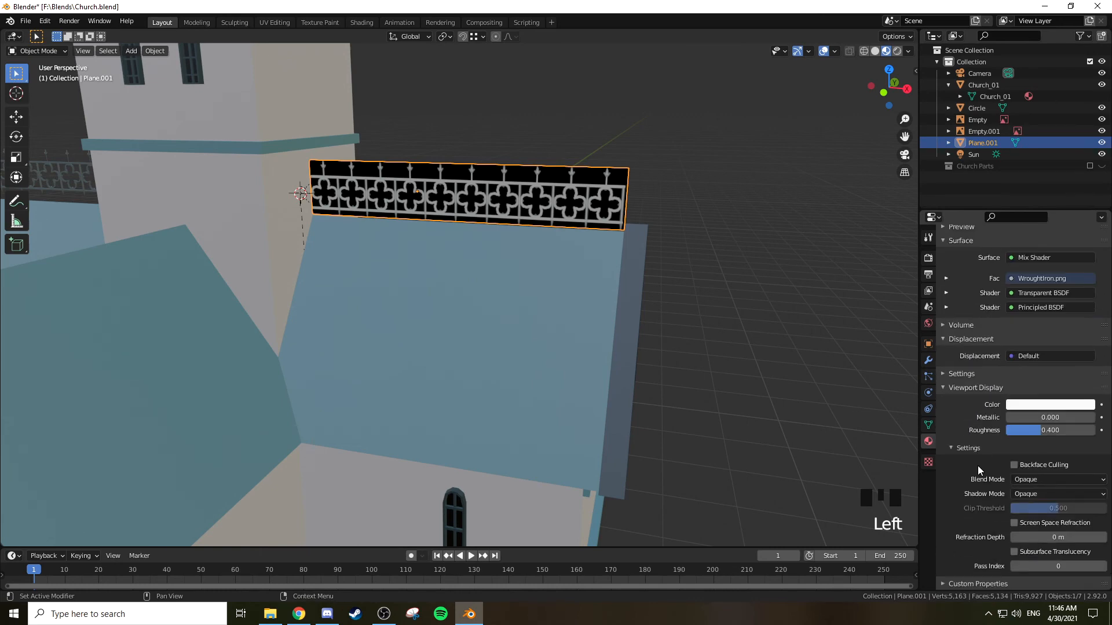
pyautogui.click(1016, 478)
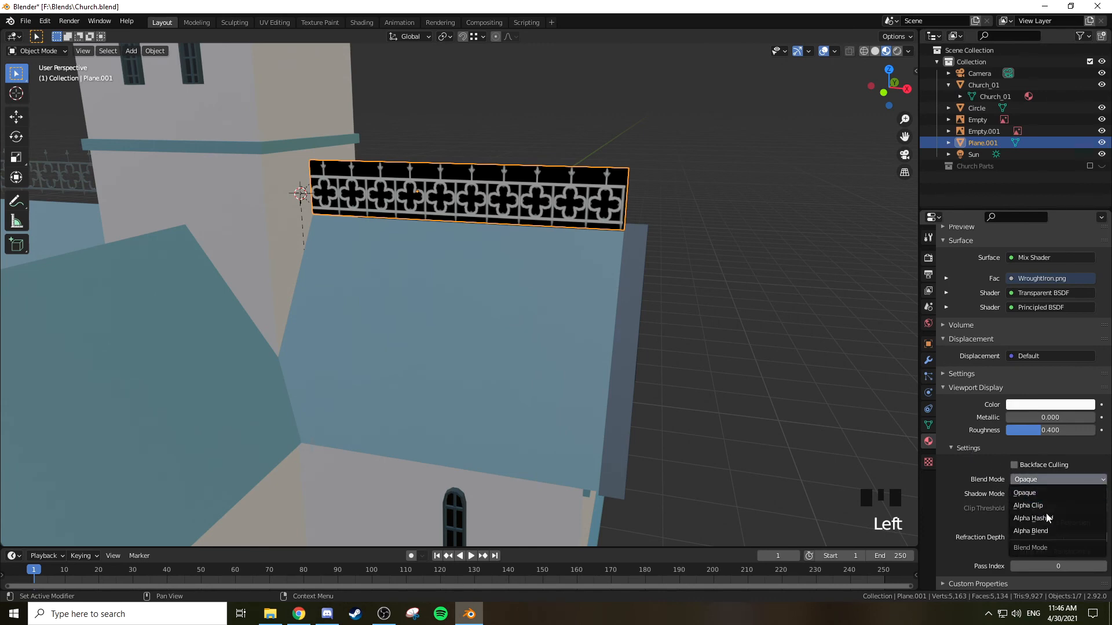
pyautogui.click(1051, 529)
pyautogui.moveTo(673, 261); pyautogui.dragTo(716, 235, button='middle')
pyautogui.scroll(3, 708, 213)
pyautogui.keyDown('shift'); pyautogui.moveTo(725, 171); pyautogui.dragTo(663, 250, button='middle'); pyautogui.keyUp('shift')
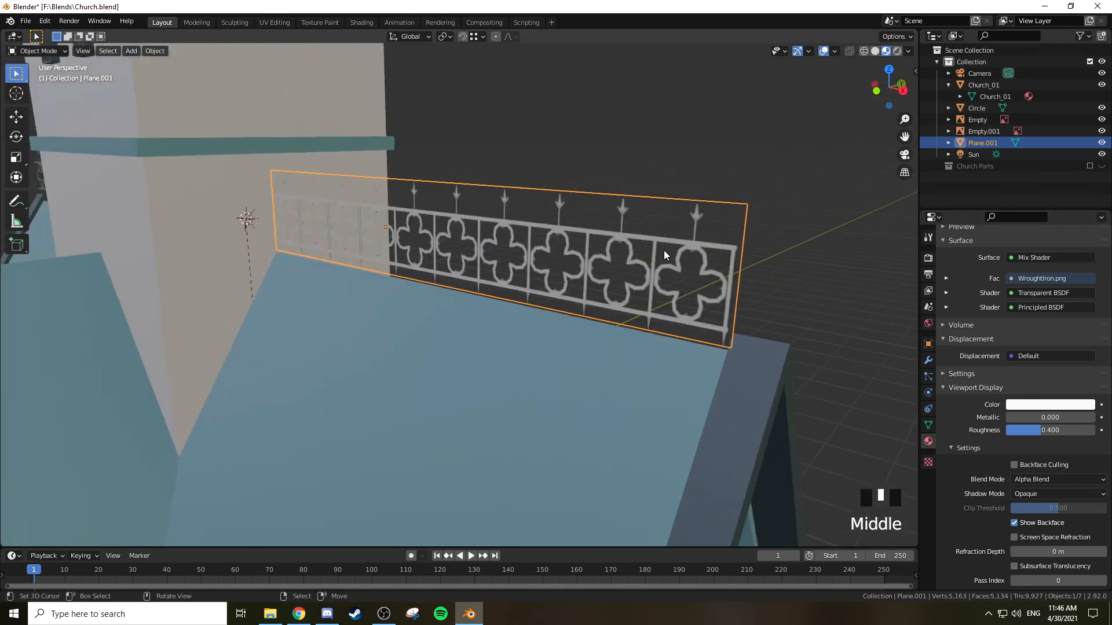
pyautogui.scroll(-3, 666, 249)
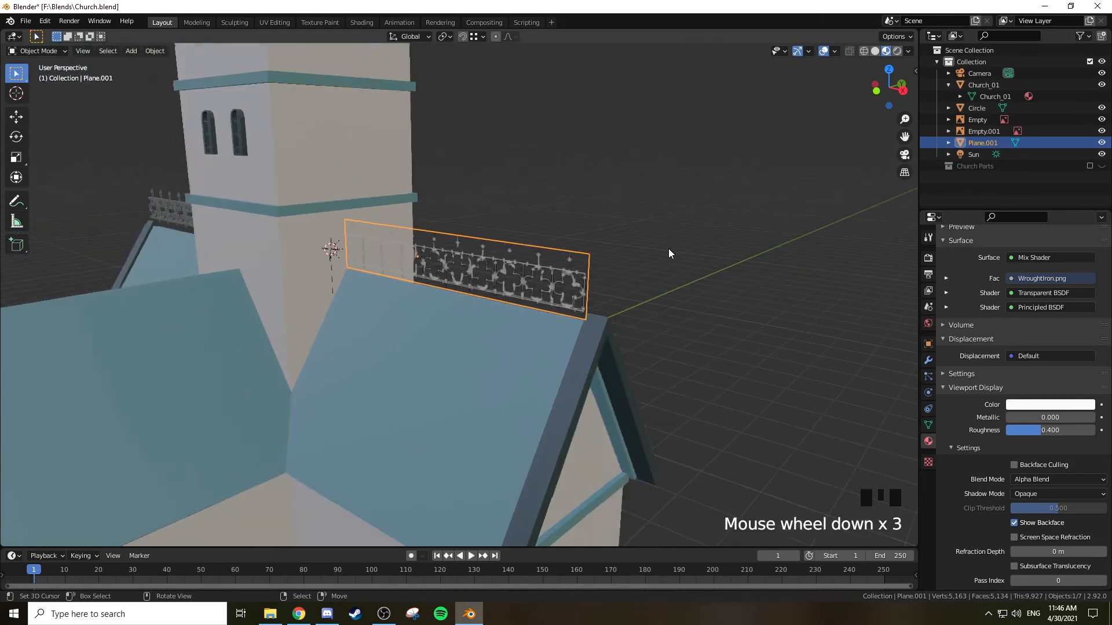
pyautogui.keyDown('shift'); pyautogui.moveTo(683, 283); pyautogui.dragTo(657, 230, button='middle'); pyautogui.keyUp('shift')
# Look through the camera and set its lens to Perspective with a 35 mm focal length
pyautogui.press('KP_0')
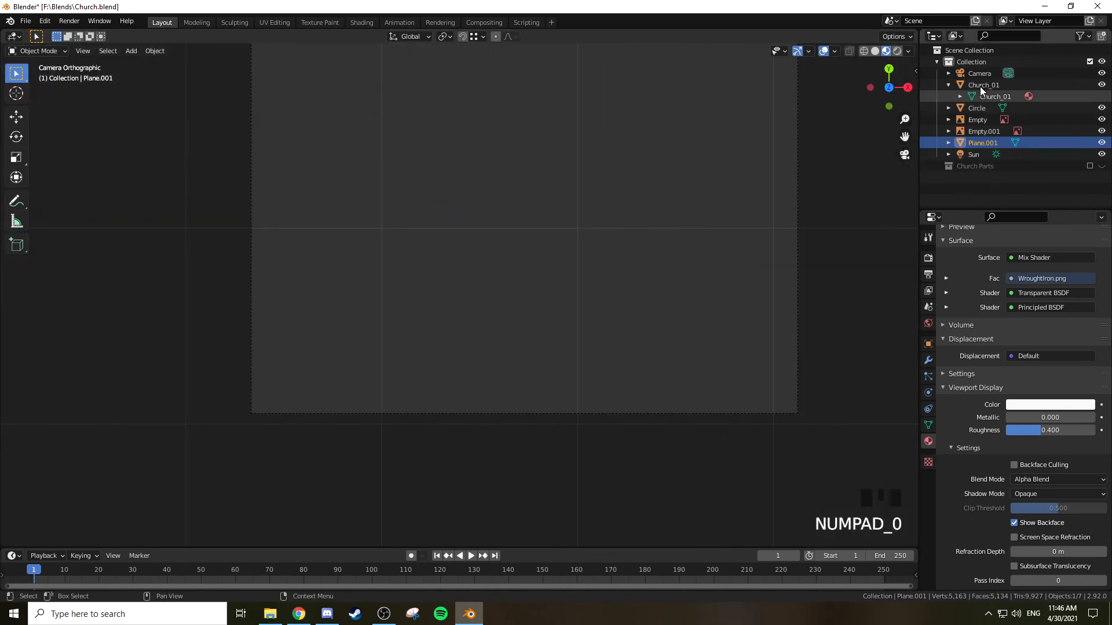
pyautogui.hotkey('shift', '`')
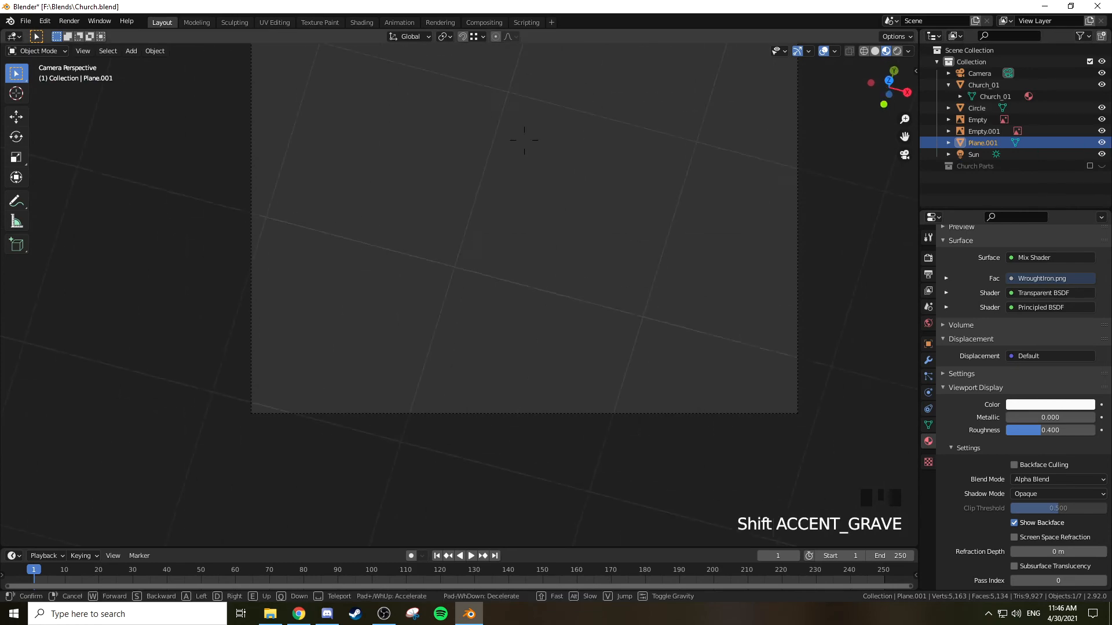
pyautogui.press('Escape')
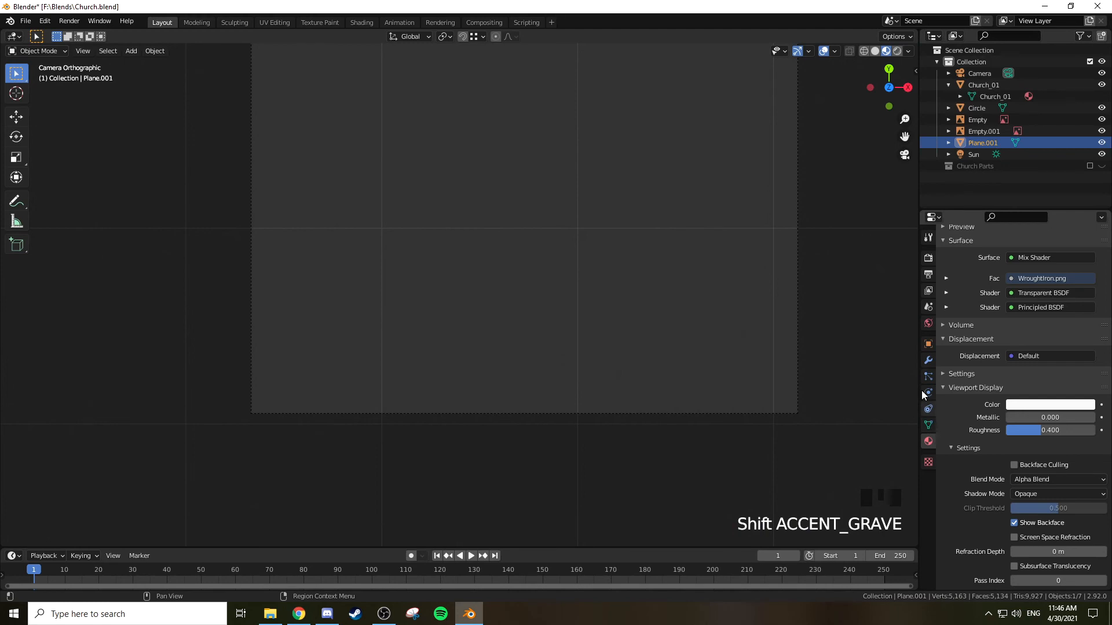
pyautogui.click(980, 73)
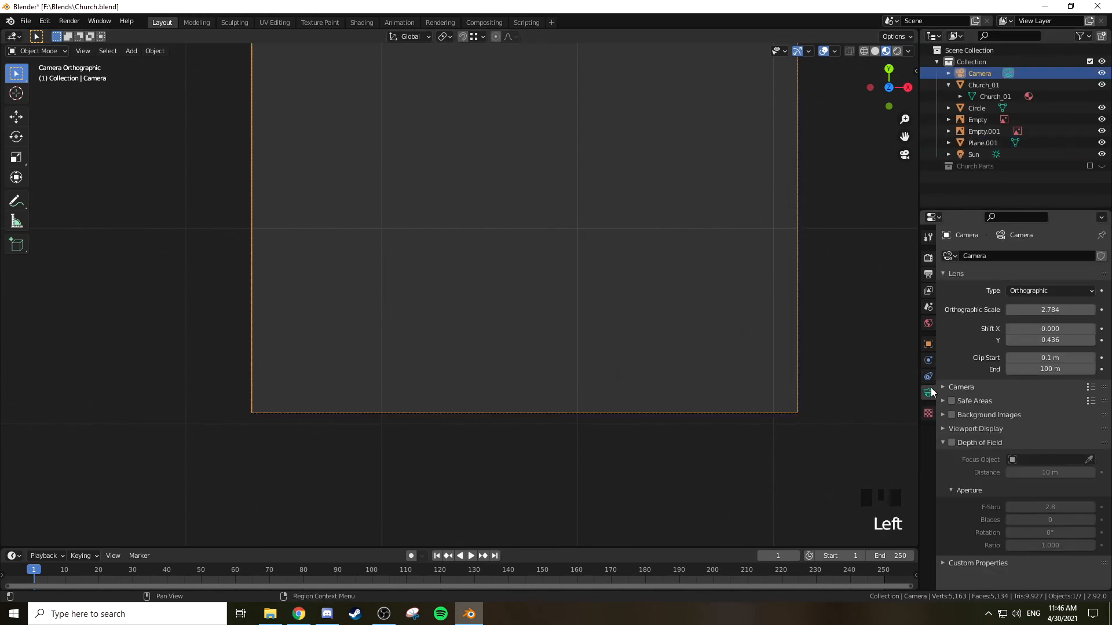
pyautogui.click(1050, 291)
pyautogui.click(1041, 302)
pyautogui.click(1049, 310)
pyautogui.write('35')
pyautogui.click(986, 323)
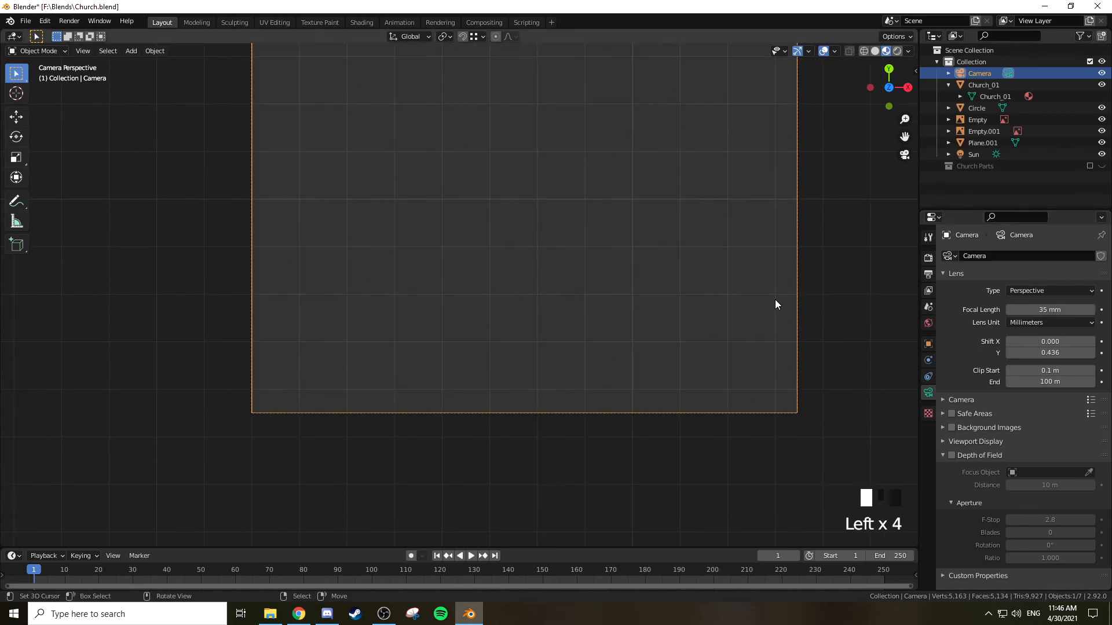
# Set the render output resolution to 1920 × 1080 px
pyautogui.click(928, 259)
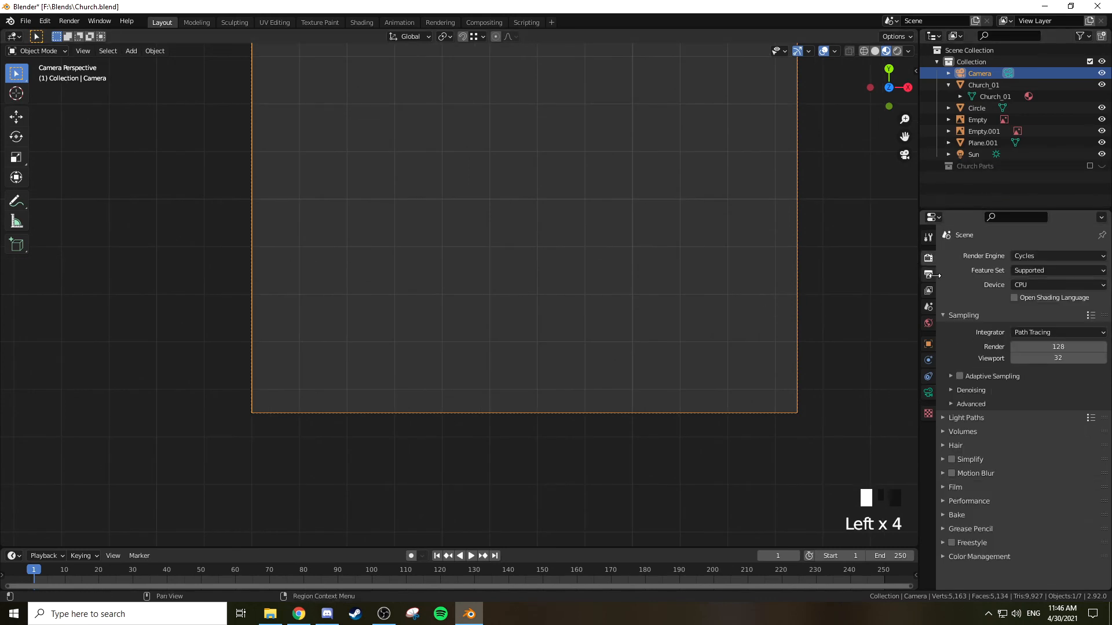
pyautogui.click(929, 274)
pyautogui.click(1053, 269)
pyautogui.write('1920')
pyautogui.press('Tab')
pyautogui.write('1080')
pyautogui.press('Return')
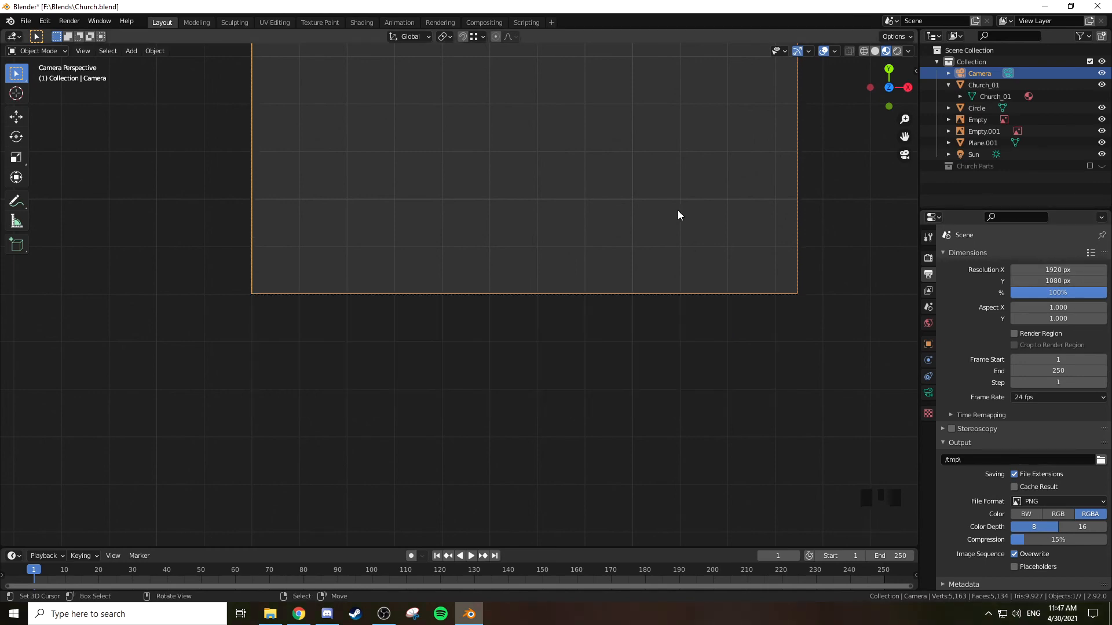
# Fly the camera through the scene to frame the church and render a still image from it
pyautogui.press('KP_0')
pyautogui.scroll(-4, 673, 210)
pyautogui.press('KP_0')
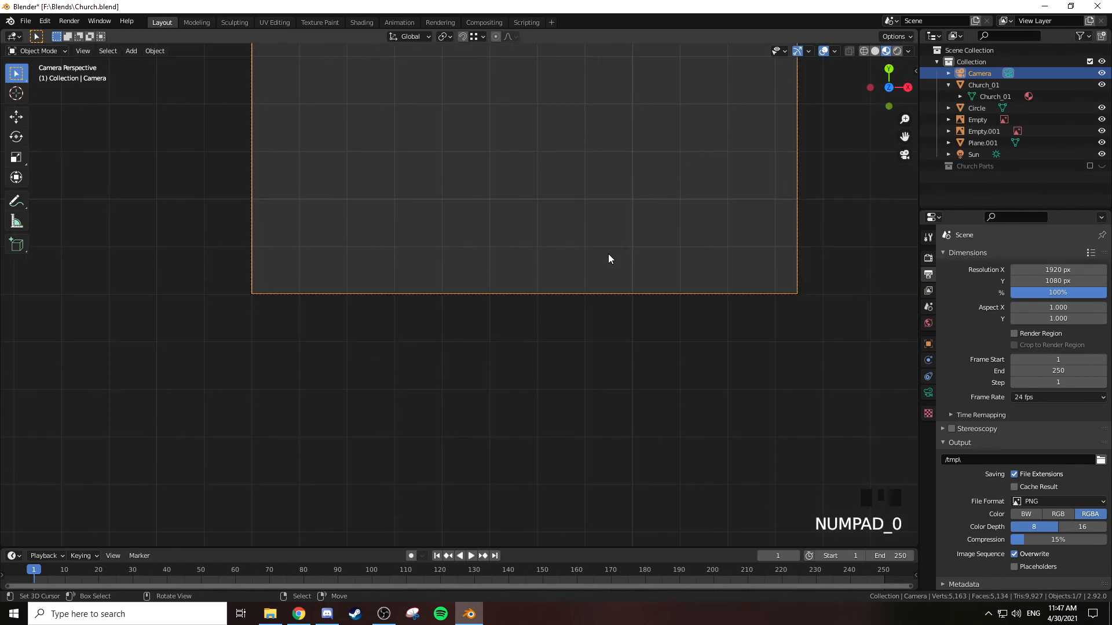
pyautogui.moveTo(683, 178); pyautogui.dragTo(638, 399, button='middle')
pyautogui.press('KP_0')
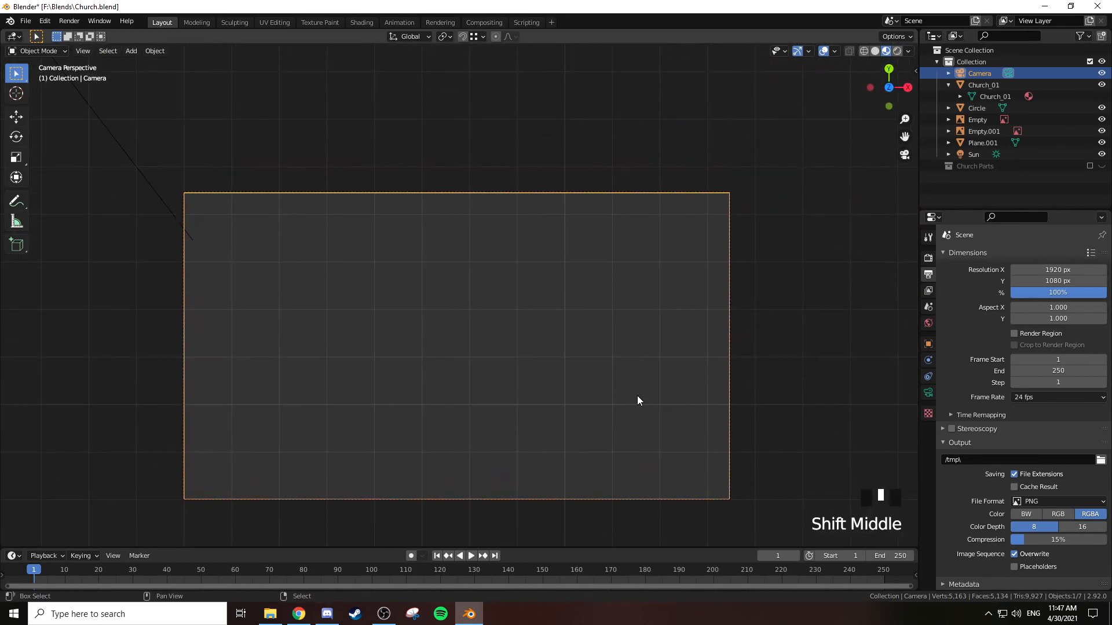
pyautogui.hotkey('shift', '`')
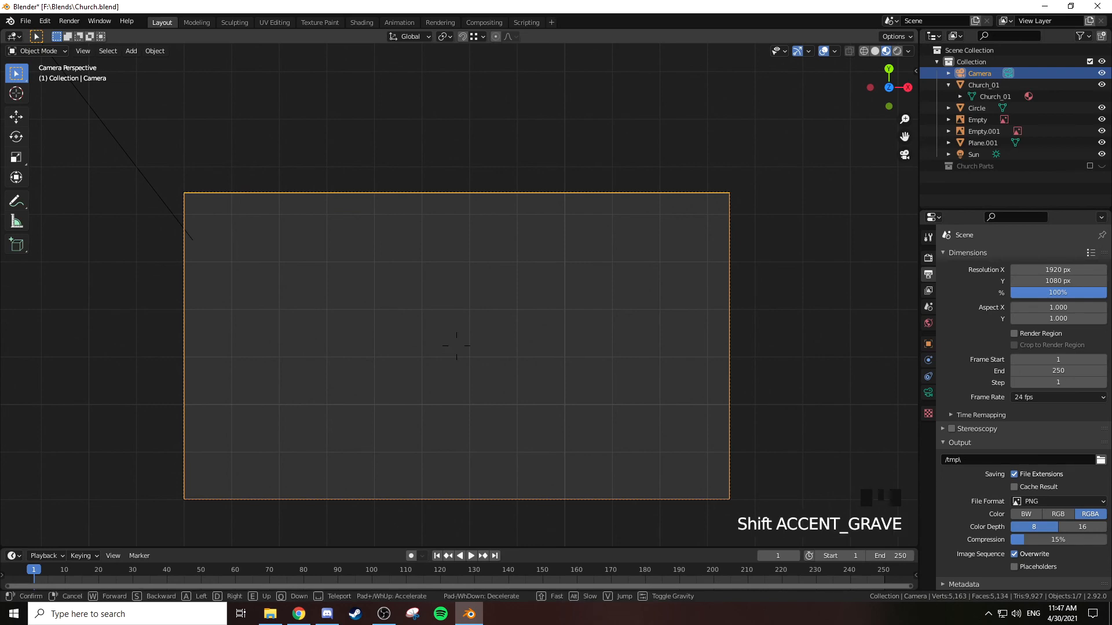
pyautogui.press('w')
pyautogui.press('a')
pyautogui.press('q')
pyautogui.press('w')
pyautogui.click(460, 295)
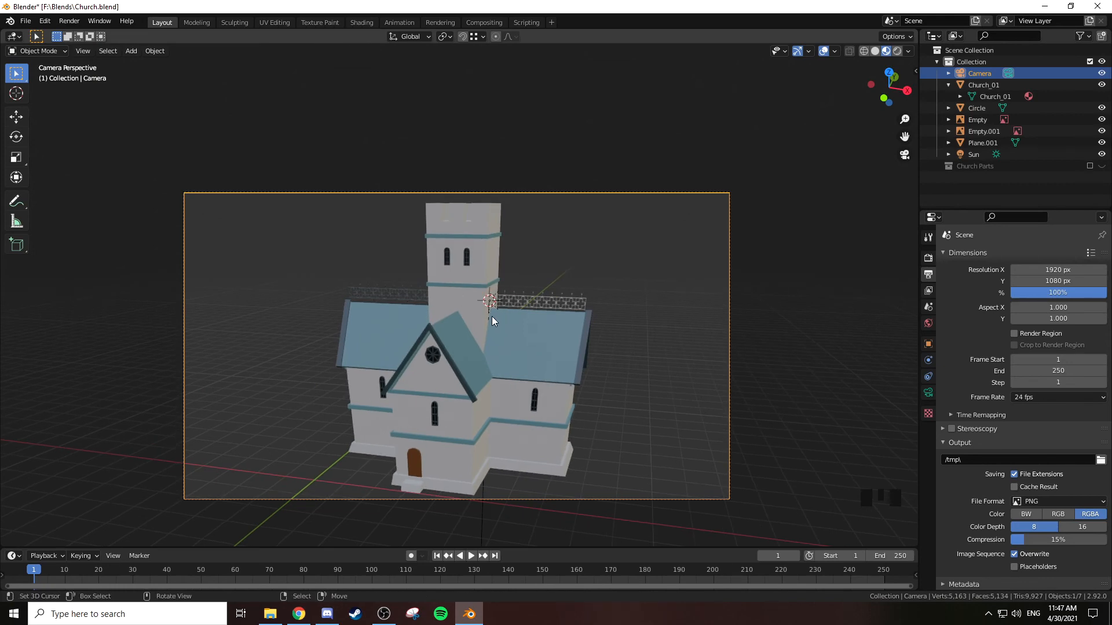
pyautogui.press('F12')
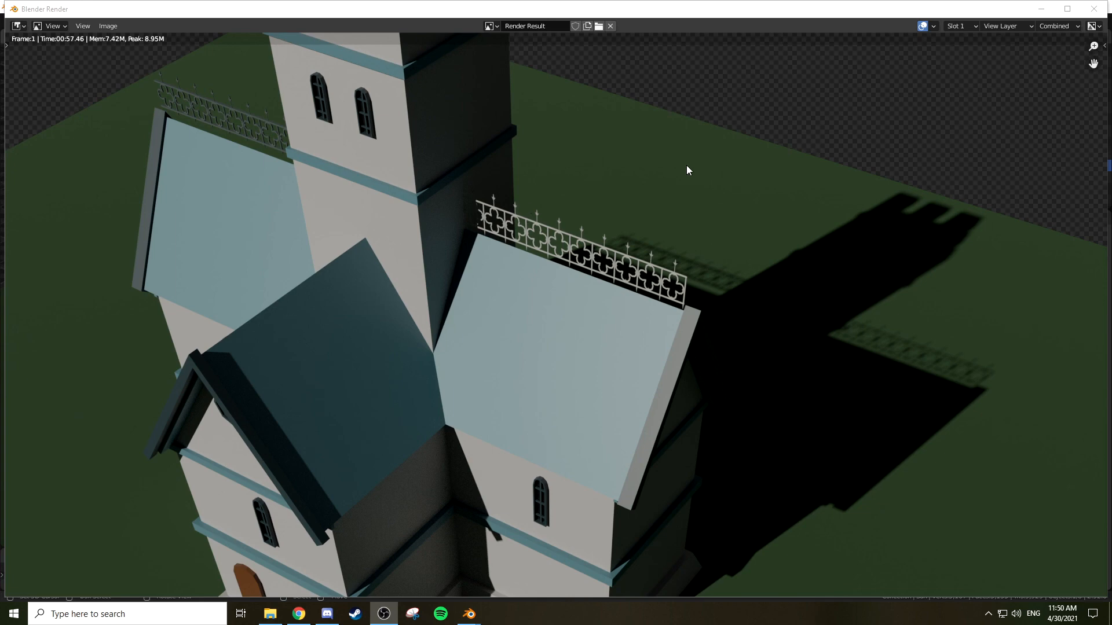
pyautogui.click(1094, 9)
# Return to material preview shading and move the modelled railing on the ridge opposite the textured plane to the Church Parts collection
pyautogui.rightClick(327, 175)
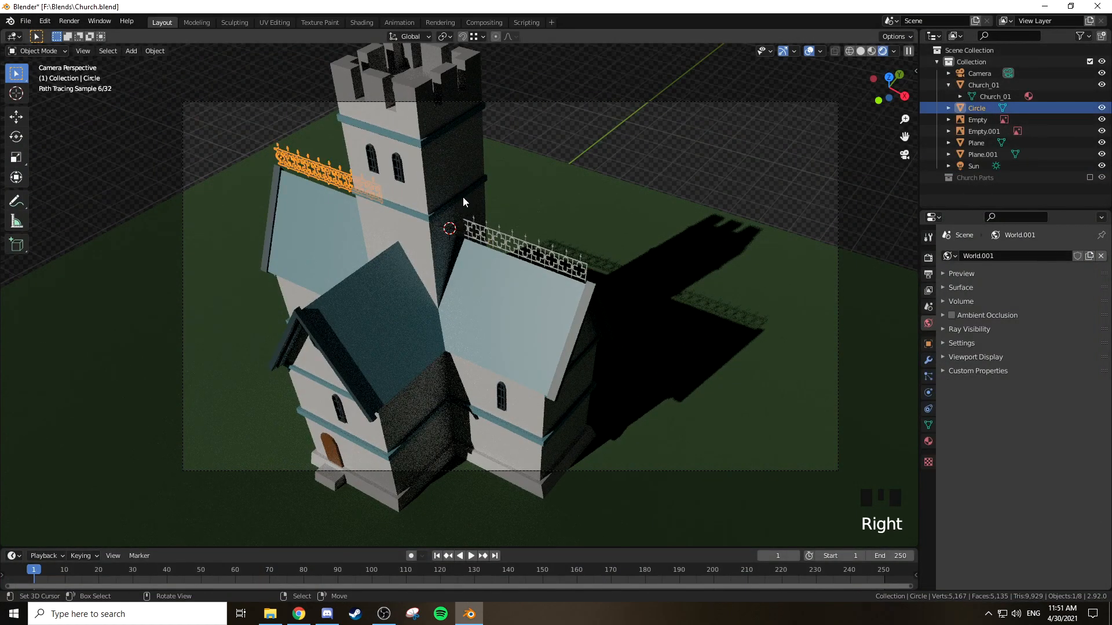
pyautogui.press('z')
pyautogui.click(464, 266)
pyautogui.moveTo(464, 266); pyautogui.dragTo(472, 206, button='middle')
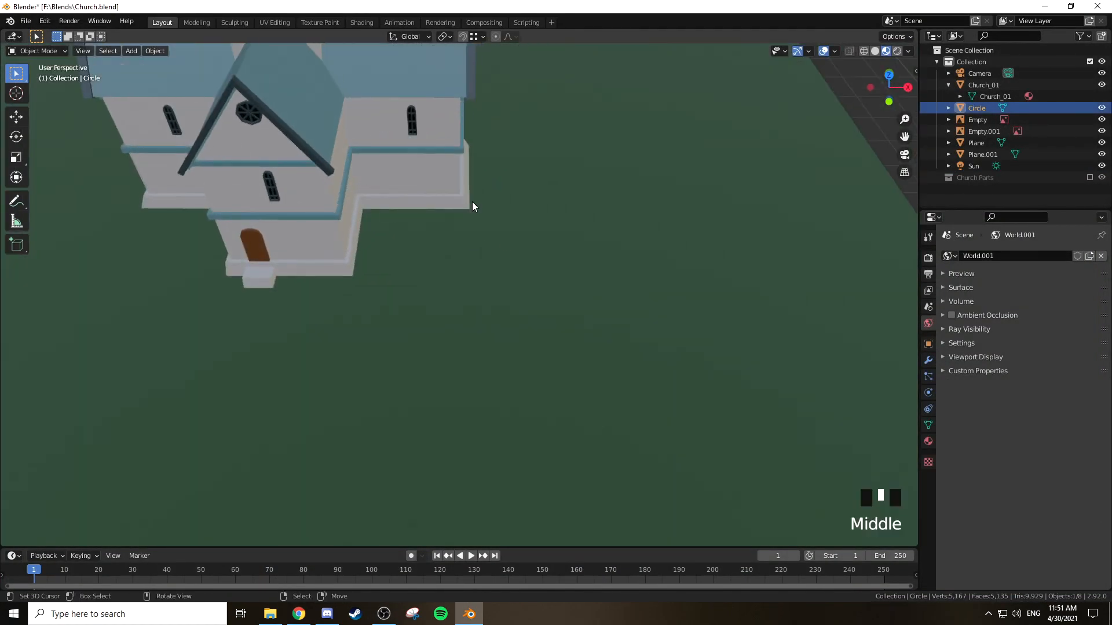
pyautogui.press('KP_Decimal')
pyautogui.scroll(-4, 525, 232)
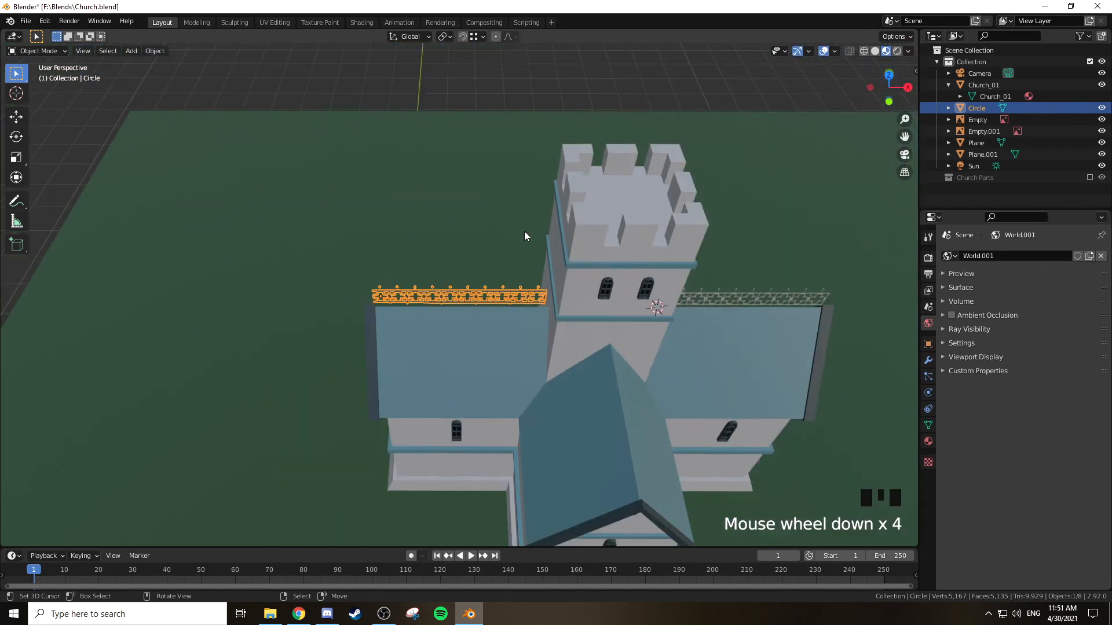
pyautogui.press('m')
pyautogui.click(511, 263)
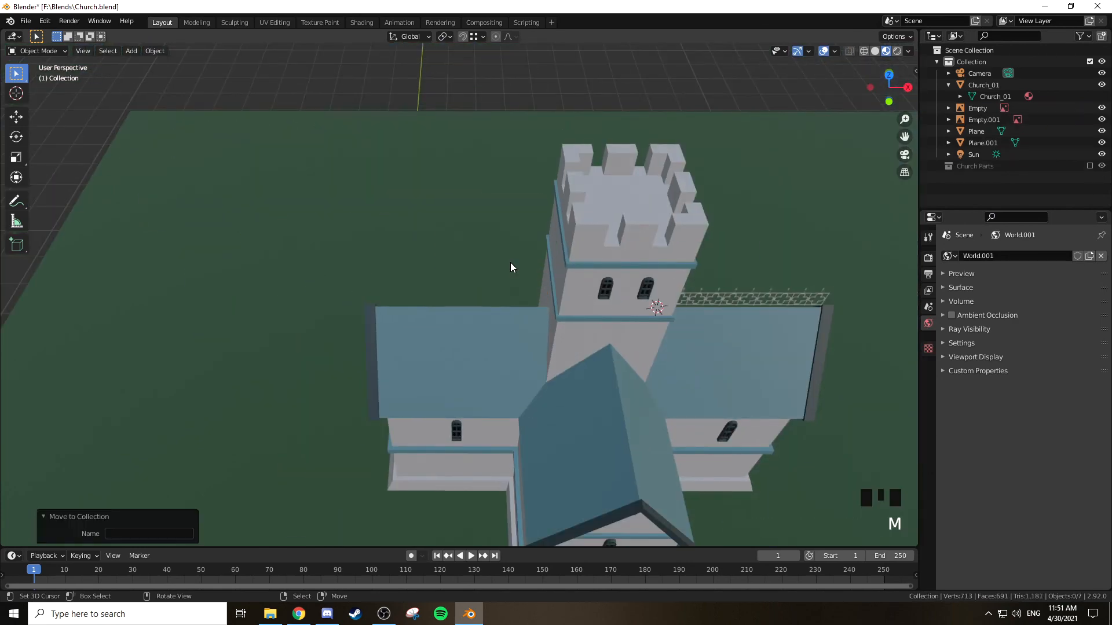
# Duplicate the textured railing plane in front view and shift the copy about -4.4 m along X onto the ridge across the tower
pyautogui.rightClick(720, 298)
pyautogui.moveTo(721, 299); pyautogui.dragTo(763, 265, button='middle')
pyautogui.press('KP_1')
pyautogui.press('KP_Decimal')
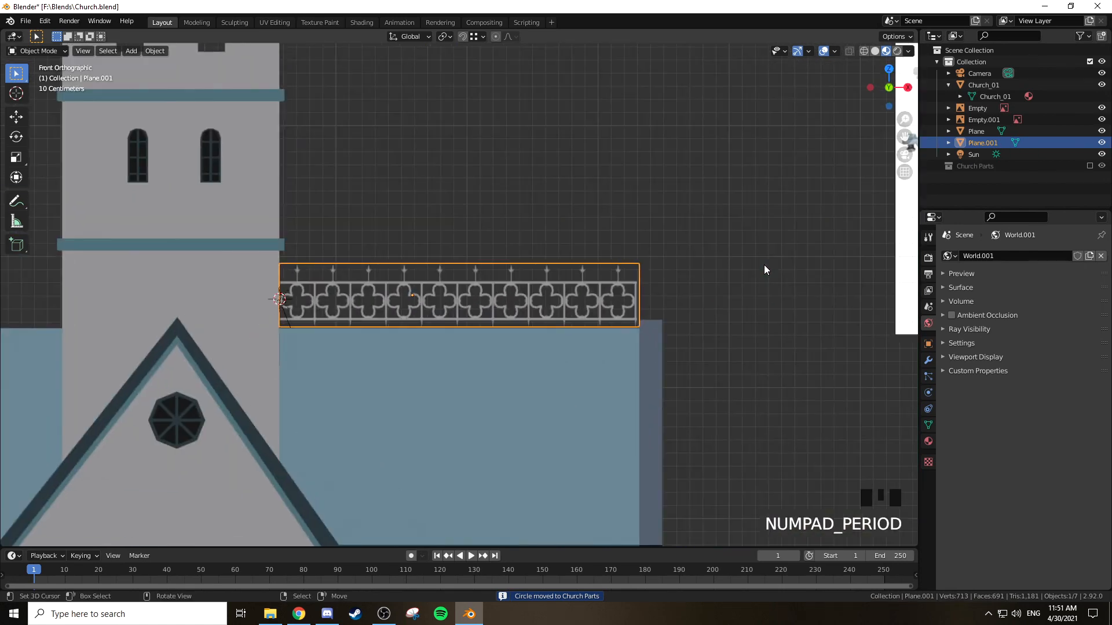
pyautogui.keyDown('shift'); pyautogui.moveTo(574, 228); pyautogui.dragTo(699, 262, button='middle'); pyautogui.keyUp('shift')
pyautogui.scroll(-2, 635, 242)
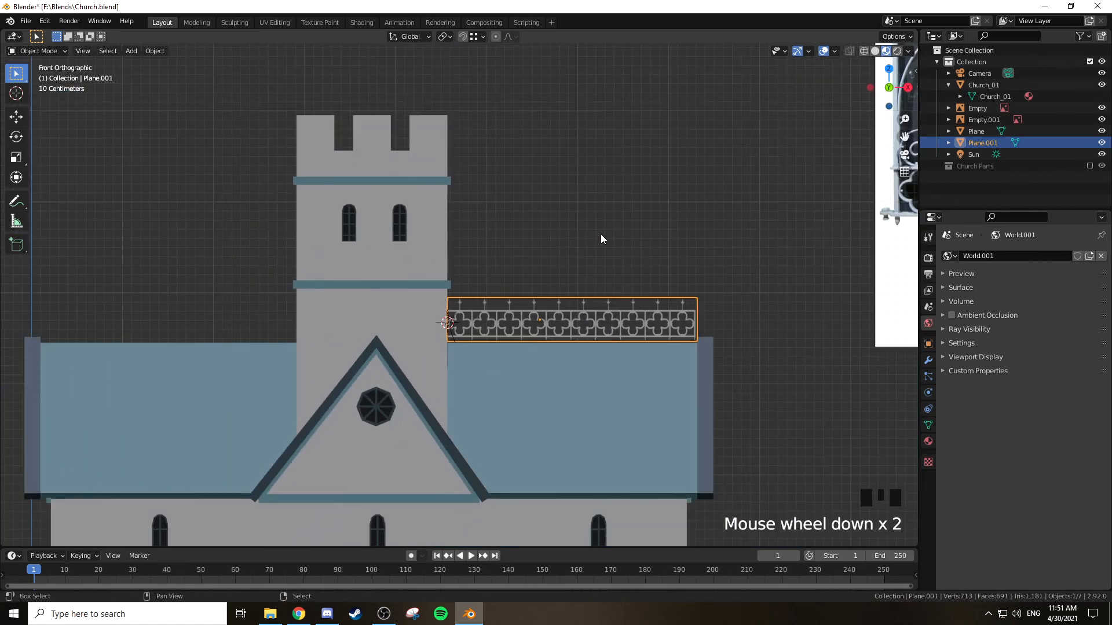
pyautogui.hotkey('shift', 'd')
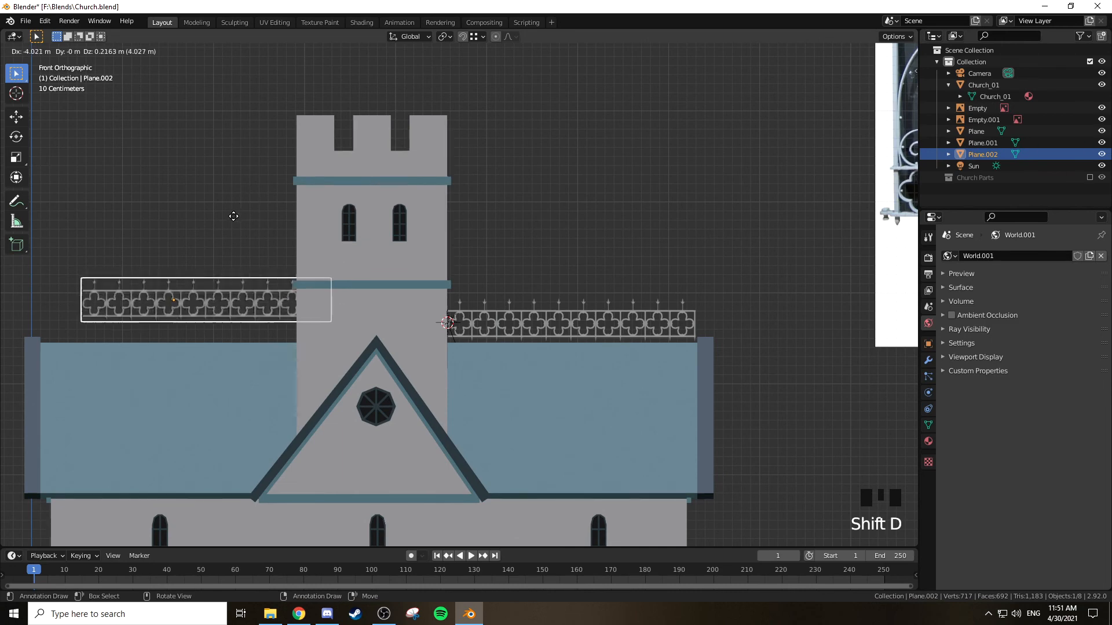
pyautogui.press('x')
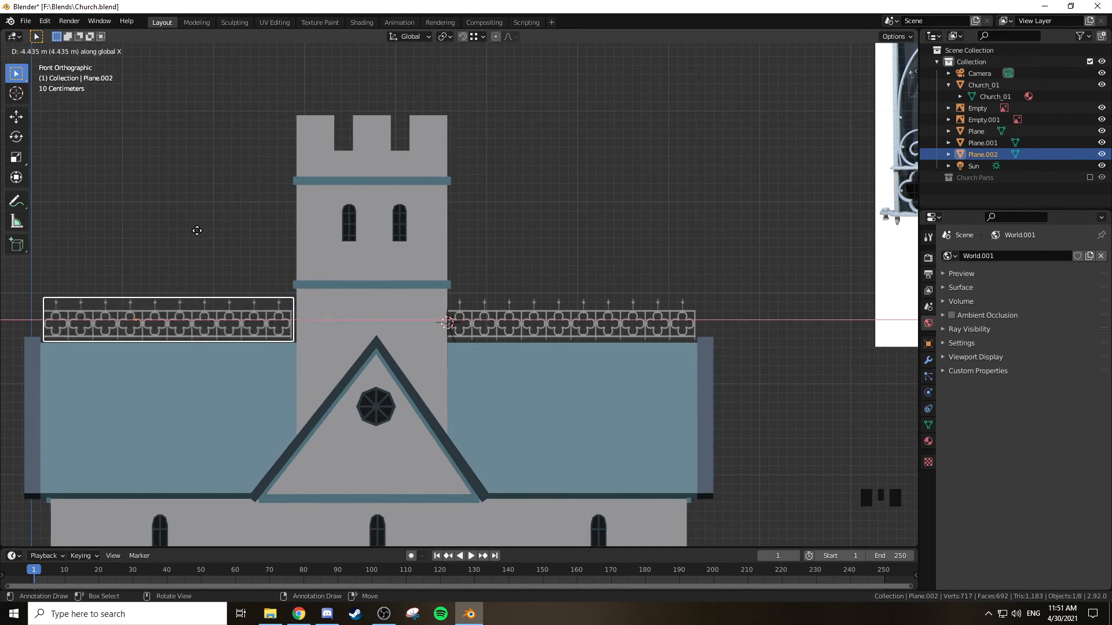
pyautogui.click(196, 230)
# Rotate the duplicated railing 180° about Z and slide it along X until it meets the tower wall
pyautogui.keyDown('shift'); pyautogui.moveTo(196, 230); pyautogui.dragTo(272, 242, button='middle'); pyautogui.keyUp('shift')
pyautogui.write('rz180')
pyautogui.press('Return')
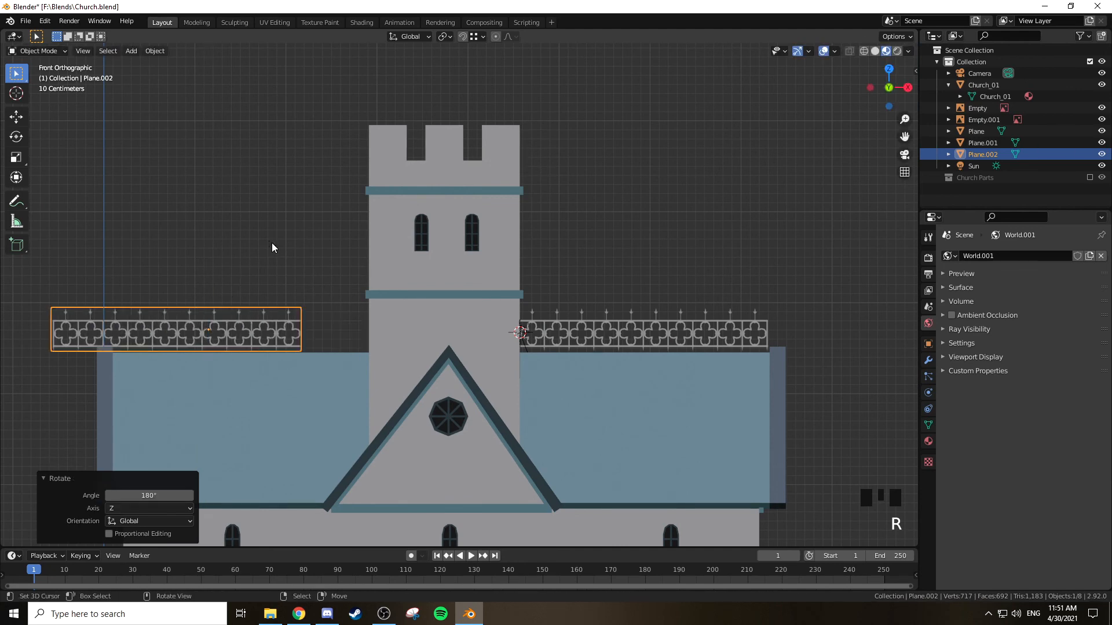
pyautogui.press('g')
pyautogui.press('x')
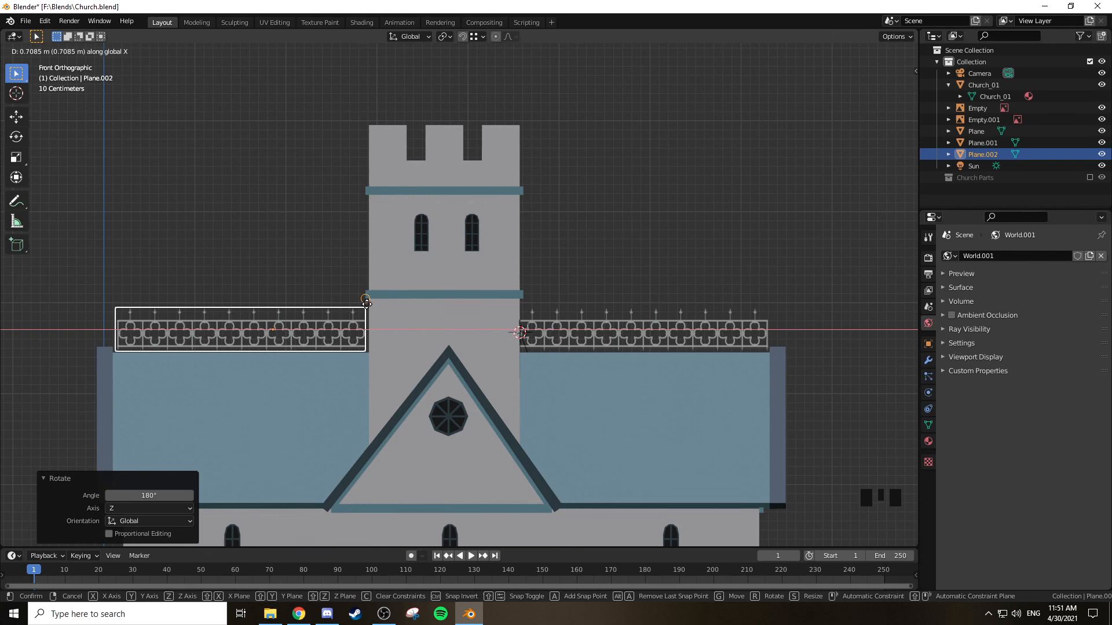
pyautogui.click(368, 304)
pyautogui.press('a')
pyautogui.press('a')
pyautogui.press('a')
pyautogui.press('a')
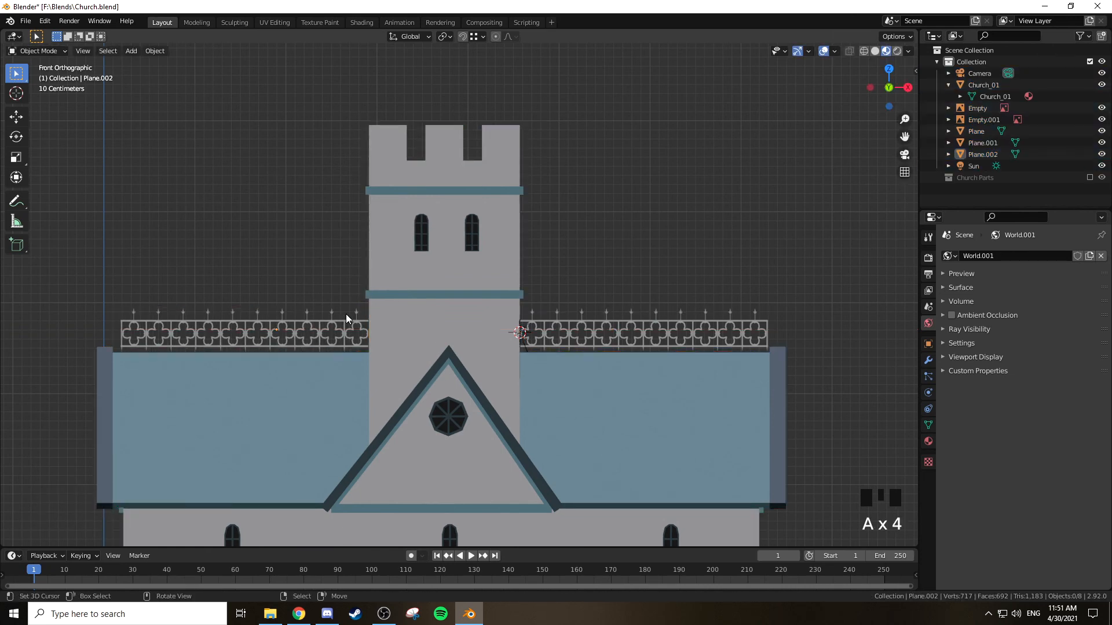
# Duplicate the original railing plane in place and rotate the copy -90° about Z
pyautogui.keyDown('shift'); pyautogui.moveTo(345, 314); pyautogui.dragTo(343, 263, button='middle'); pyautogui.keyUp('shift')
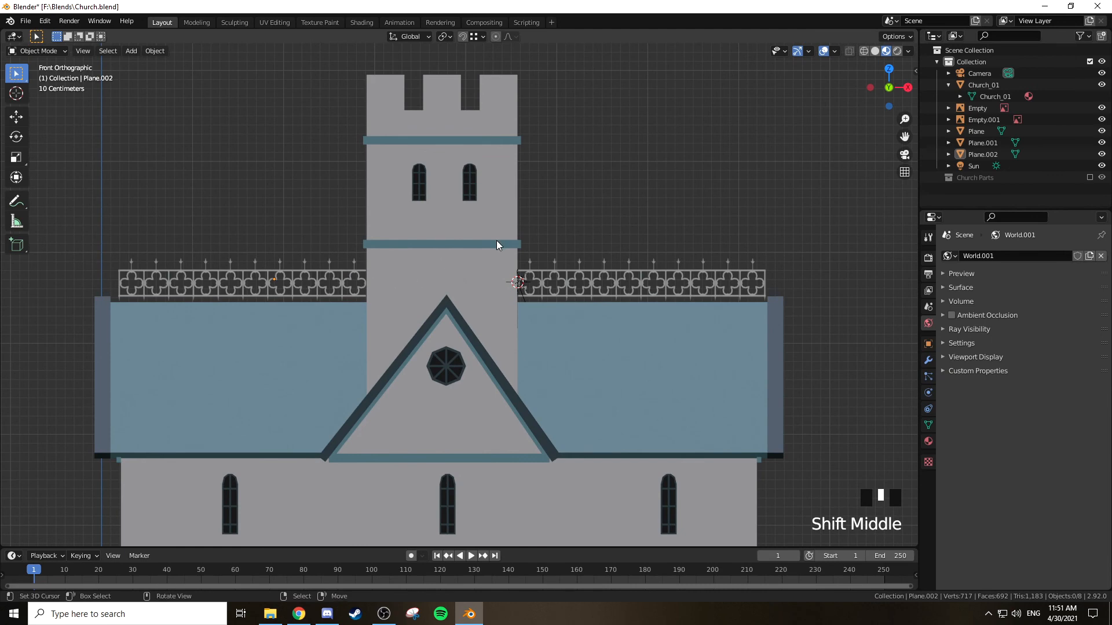
pyautogui.moveTo(511, 229); pyautogui.dragTo(475, 311, button='middle')
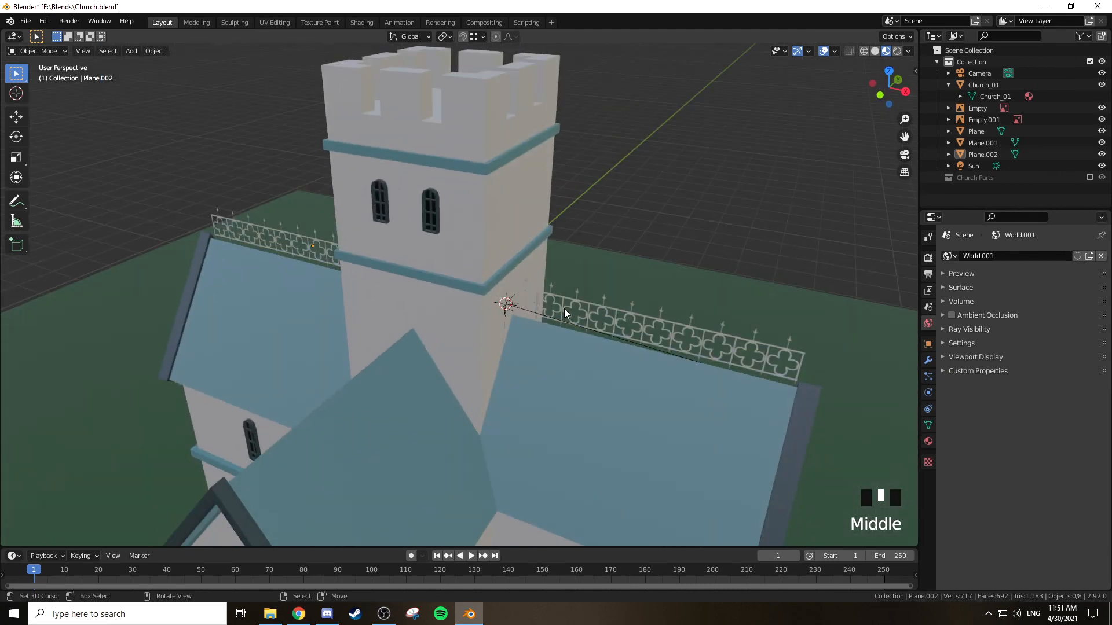
pyautogui.click(598, 324)
pyautogui.hotkey('shift', 'd')
pyautogui.rightClick(393, 311)
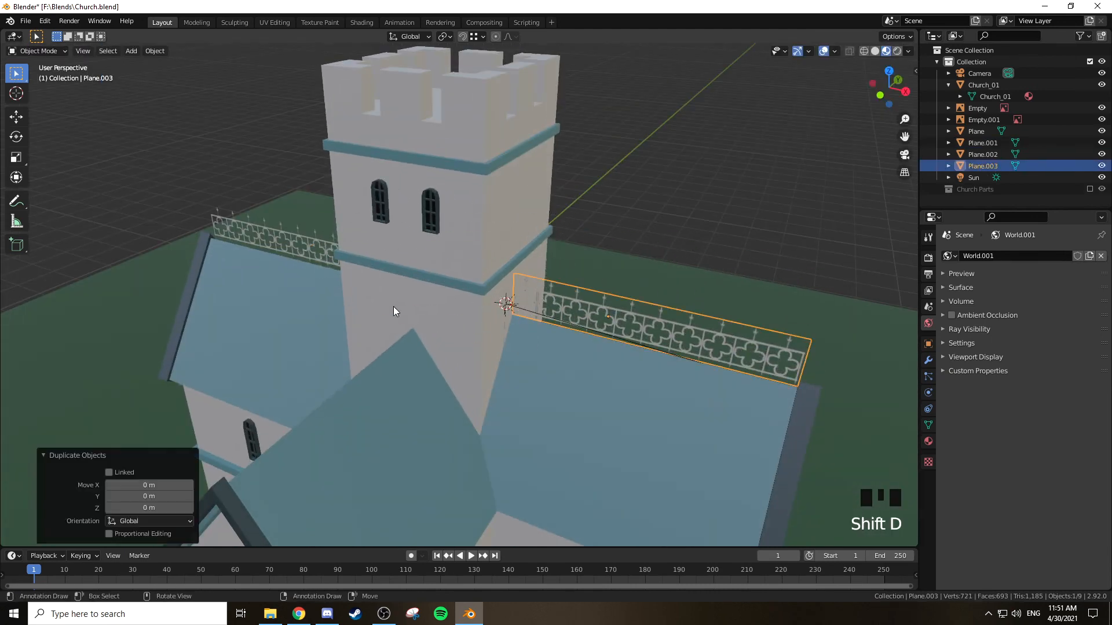
pyautogui.press('r')
pyautogui.write('z')
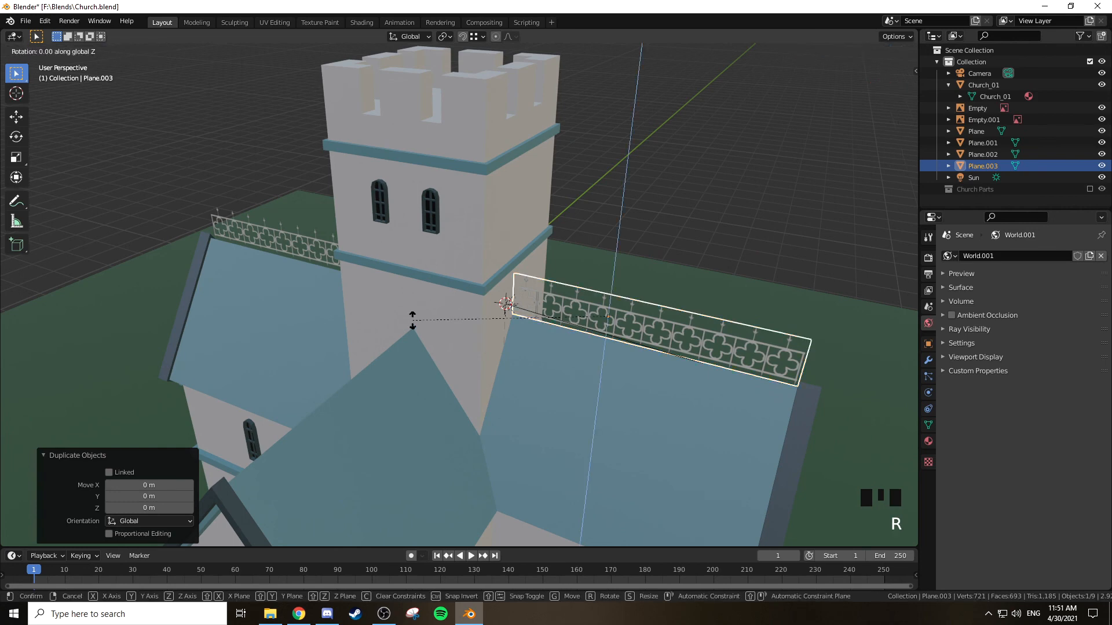
pyautogui.write('90')
pyautogui.press('-')
pyautogui.press('Return')
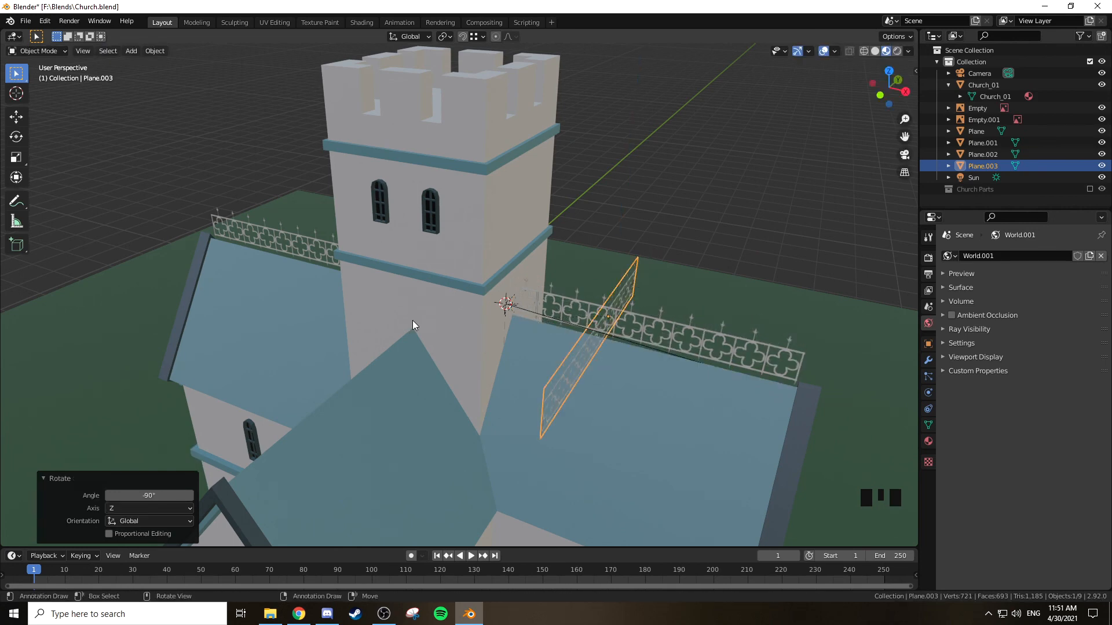
# Move the rotated railing onto the front wing's roof ridge, about -1.80 m in X and -1.52 m in Y
pyautogui.press('KP_7')
pyautogui.scroll(-3, 501, 353)
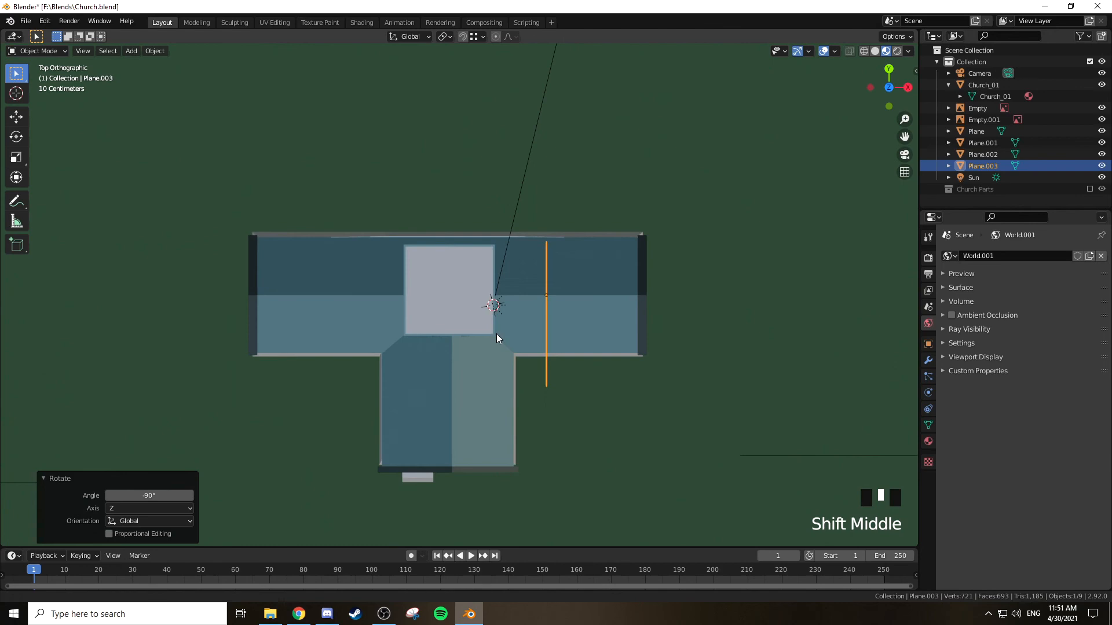
pyautogui.keyDown('shift'); pyautogui.moveTo(501, 353); pyautogui.dragTo(502, 217, button='middle'); pyautogui.keyUp('shift')
pyautogui.press('g')
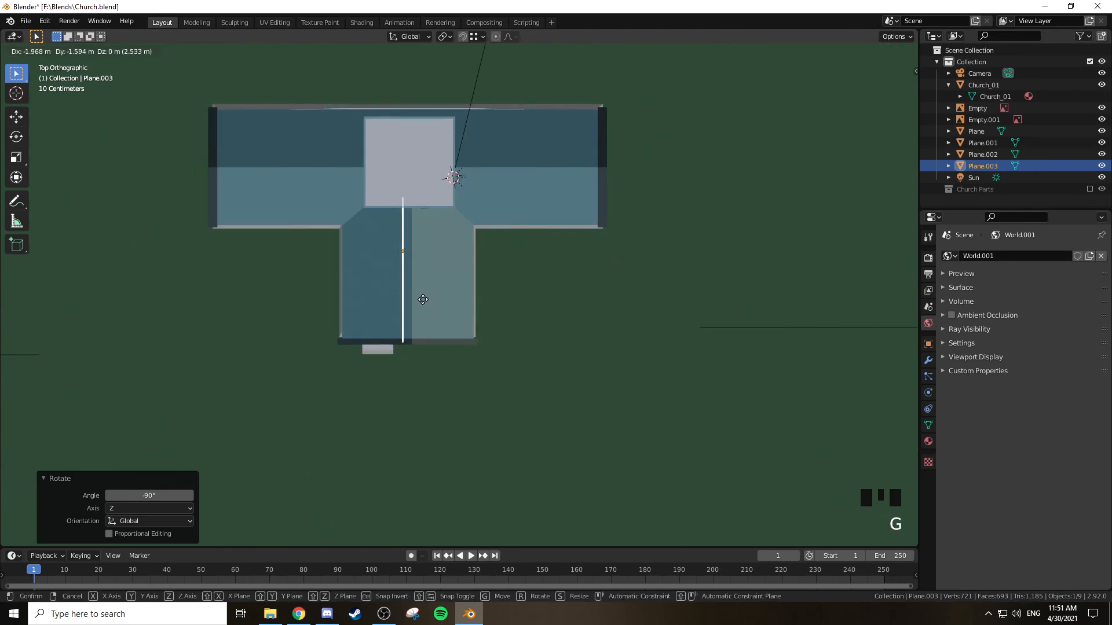
pyautogui.click(484, 304)
pyautogui.press('KP_3')
pyautogui.press('KP_Decimal')
pyautogui.scroll(3, 491, 297)
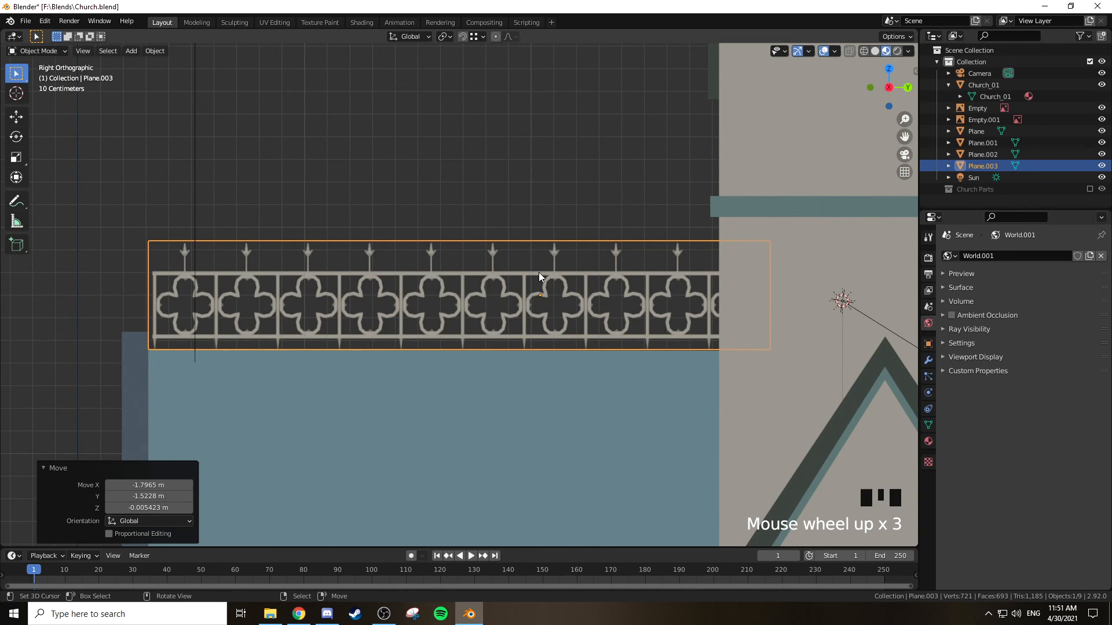
# Examine the front railing's fit on the ridge and against the tower in solid and material preview shading
pyautogui.press('z')
pyautogui.click(442, 224)
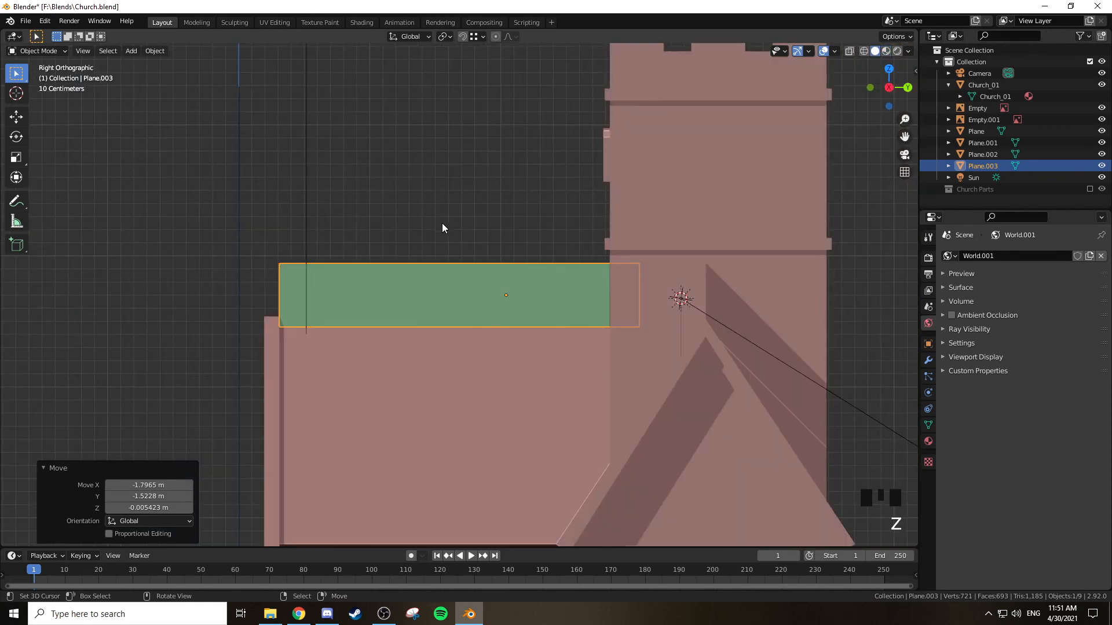
pyautogui.moveTo(443, 224); pyautogui.dragTo(489, 247, button='middle')
pyautogui.press('z')
pyautogui.click(490, 339)
pyautogui.scroll(-3, 592, 318)
pyautogui.press('a')
pyautogui.hotkey('alt', 'a')
pyautogui.moveTo(563, 252); pyautogui.dragTo(506, 311, button='middle')
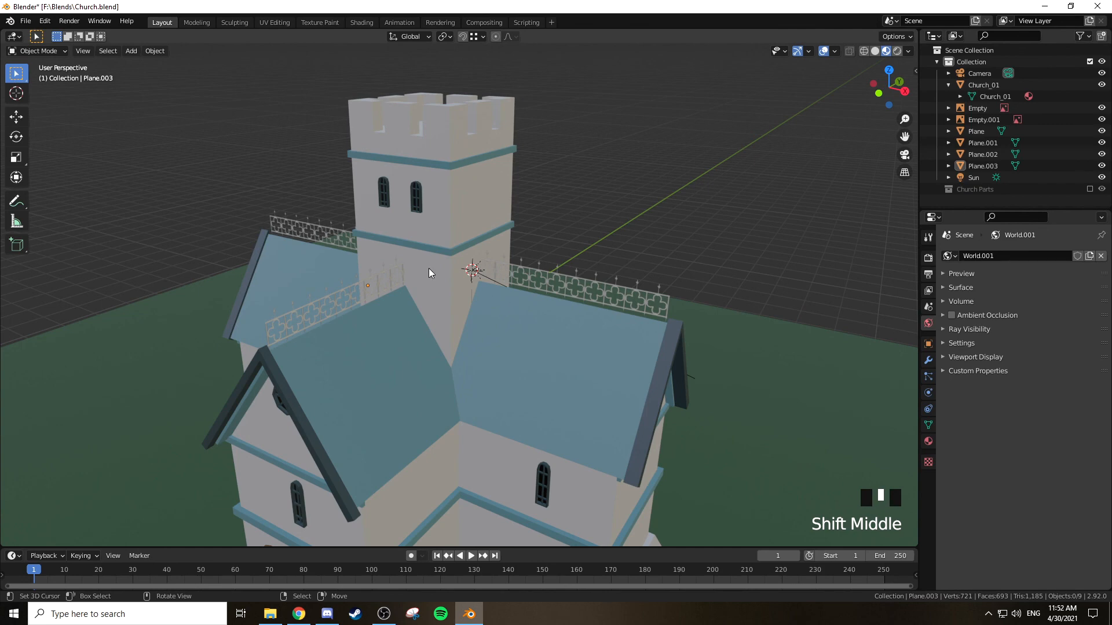
# Reposition the camera by walk navigation to frame the full tower and the three roof railings
pyautogui.rightClick(577, 290)
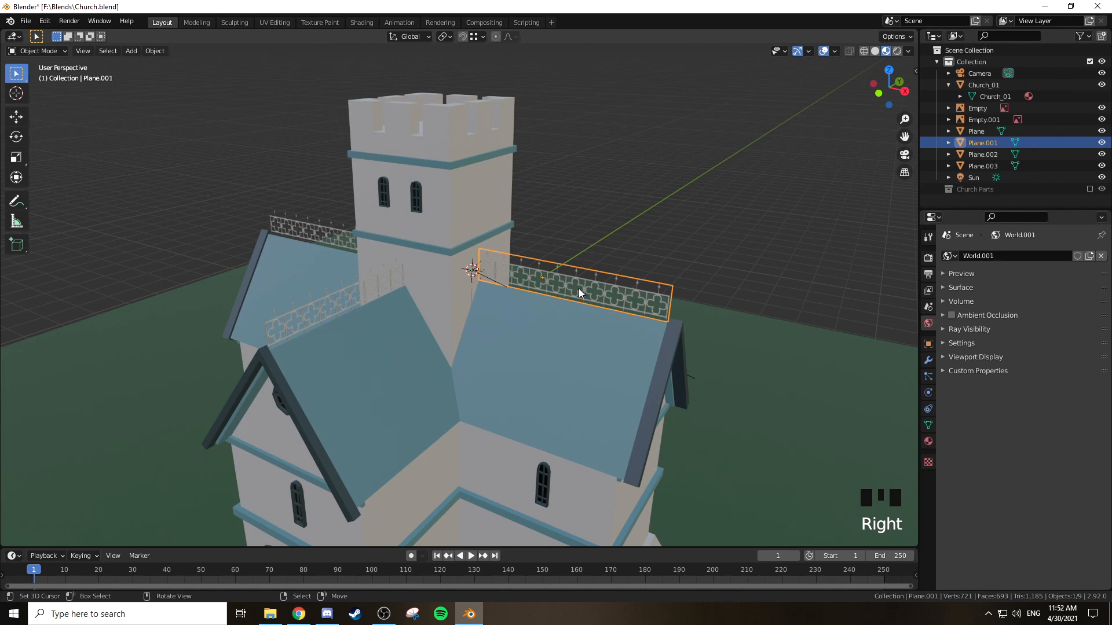
pyautogui.press('KP_0')
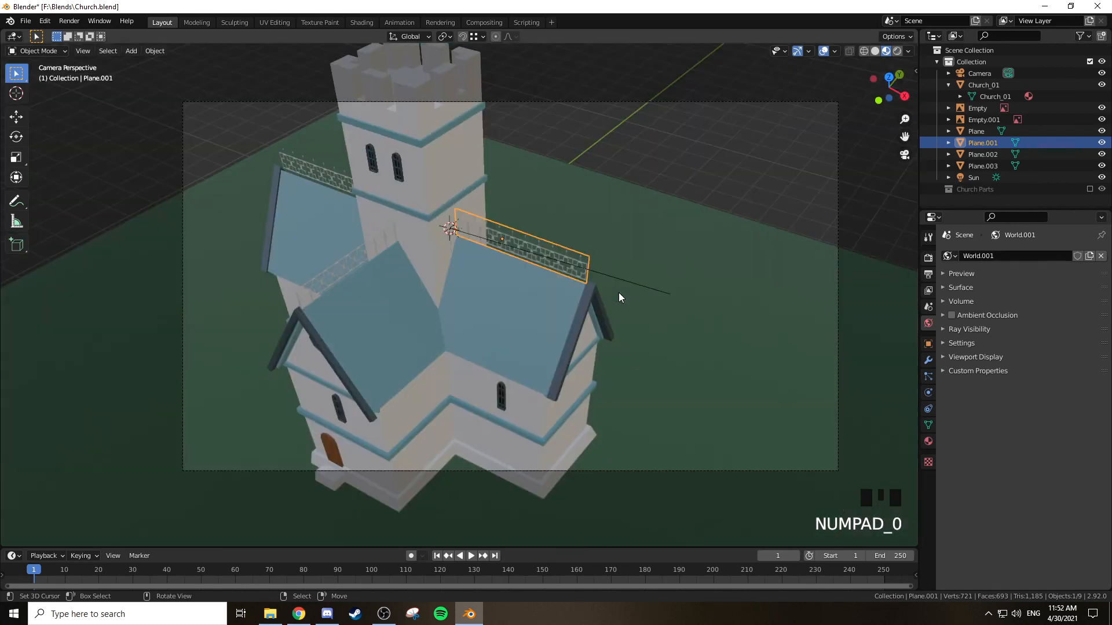
pyautogui.hotkey('shift', '`')
pyautogui.press('s')
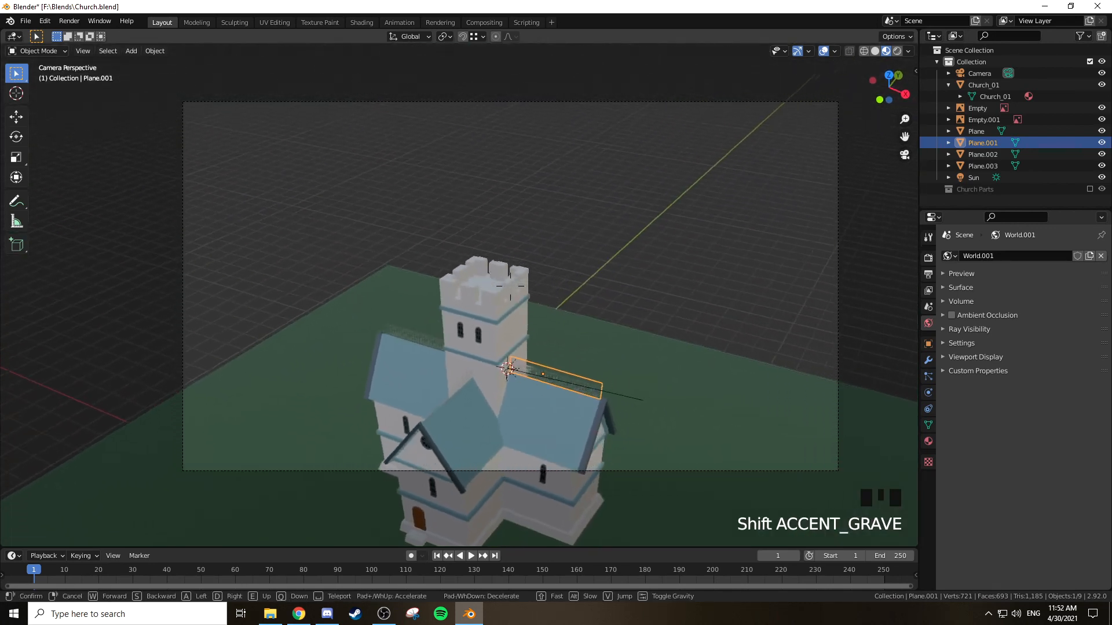
pyautogui.press('w')
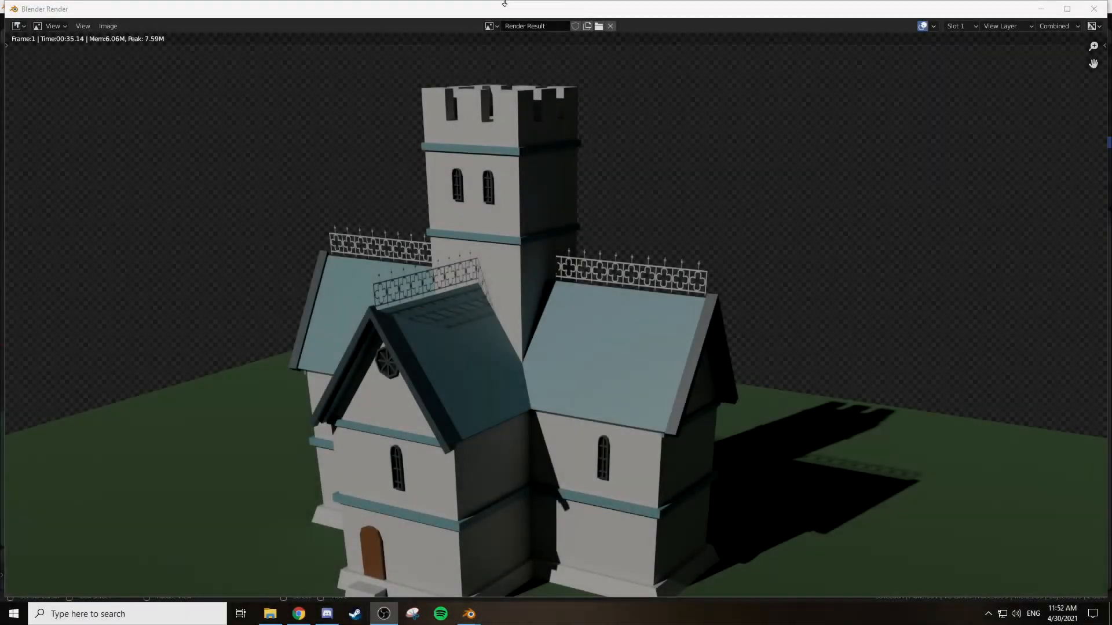